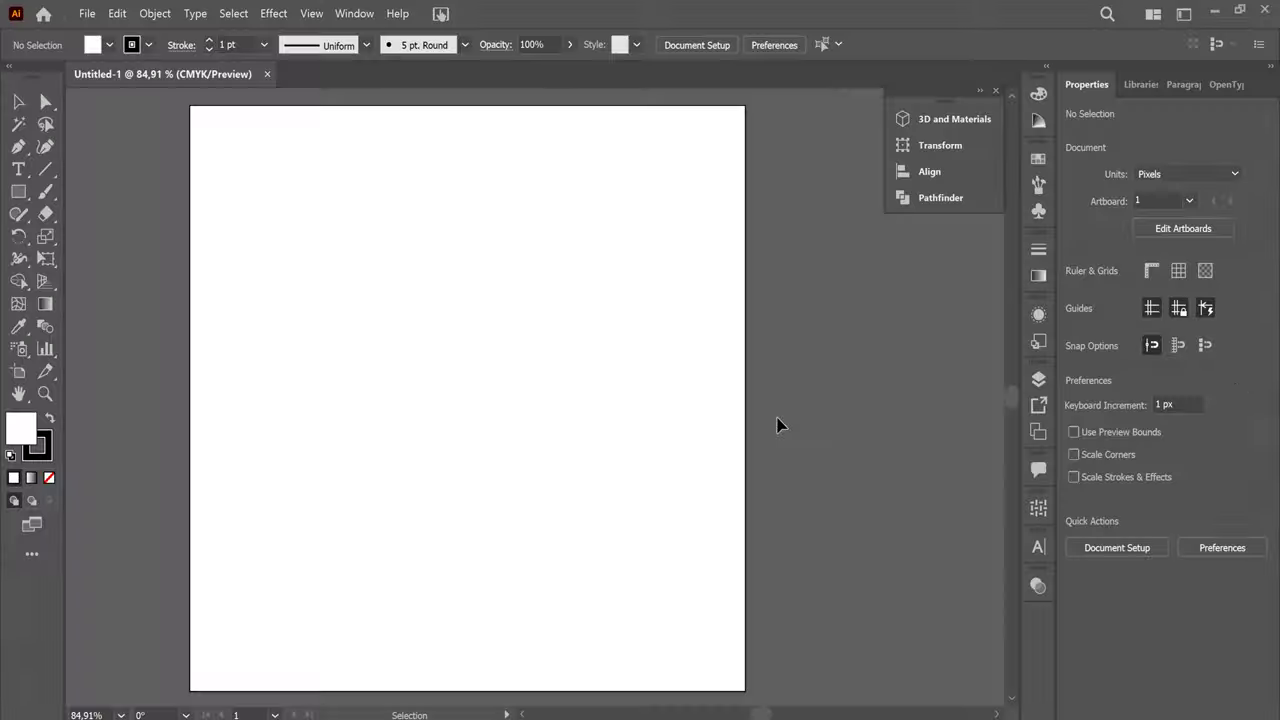
Draw a wide rectangle on the lower artboard with no stroke
{"action": "left_click_drag", "start_coordinate": [508, 349], "coordinate": [506, 357]}
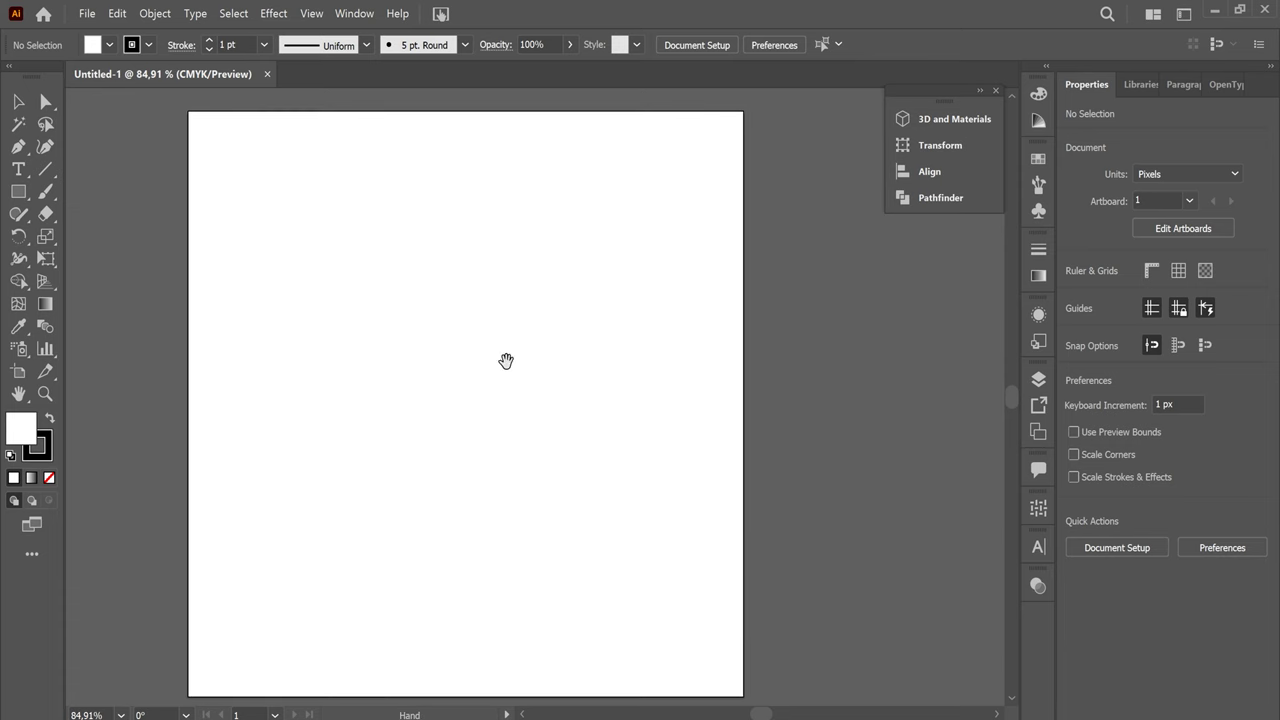
{"action": "left_click", "coordinate": [18, 191]}
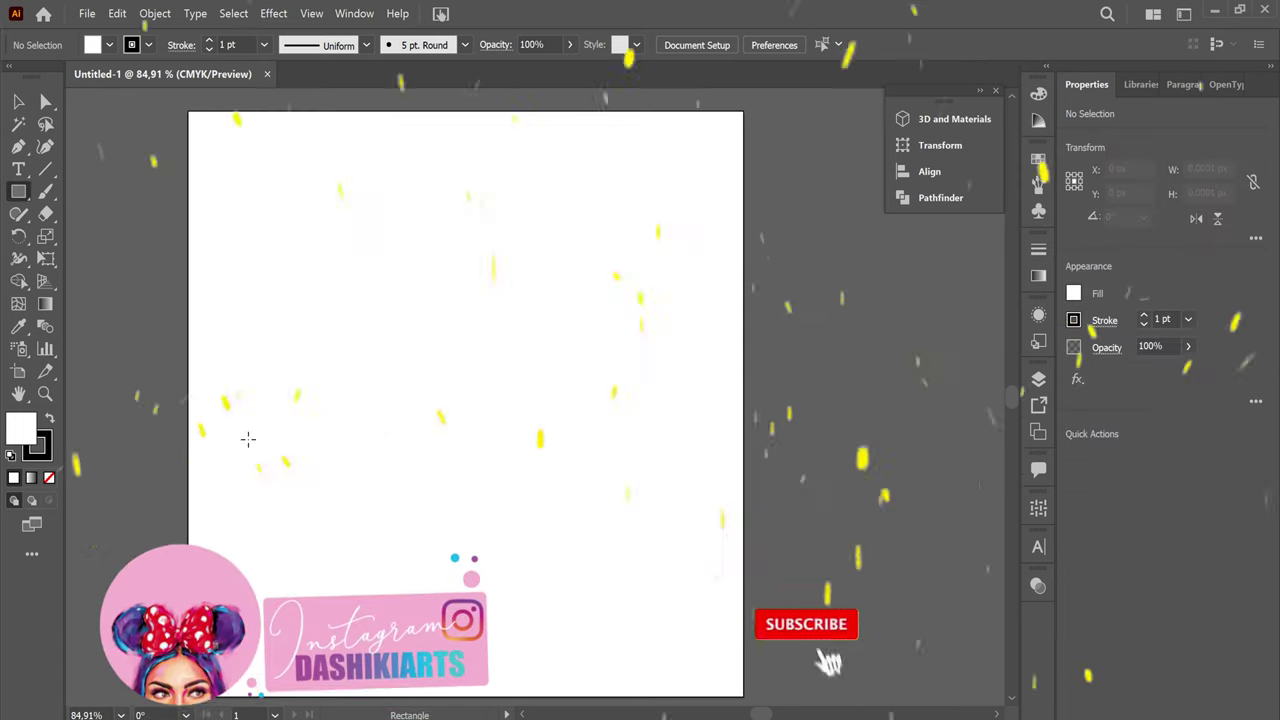
{"action": "left_click_drag", "start_coordinate": [240, 416], "coordinate": [689, 617]}
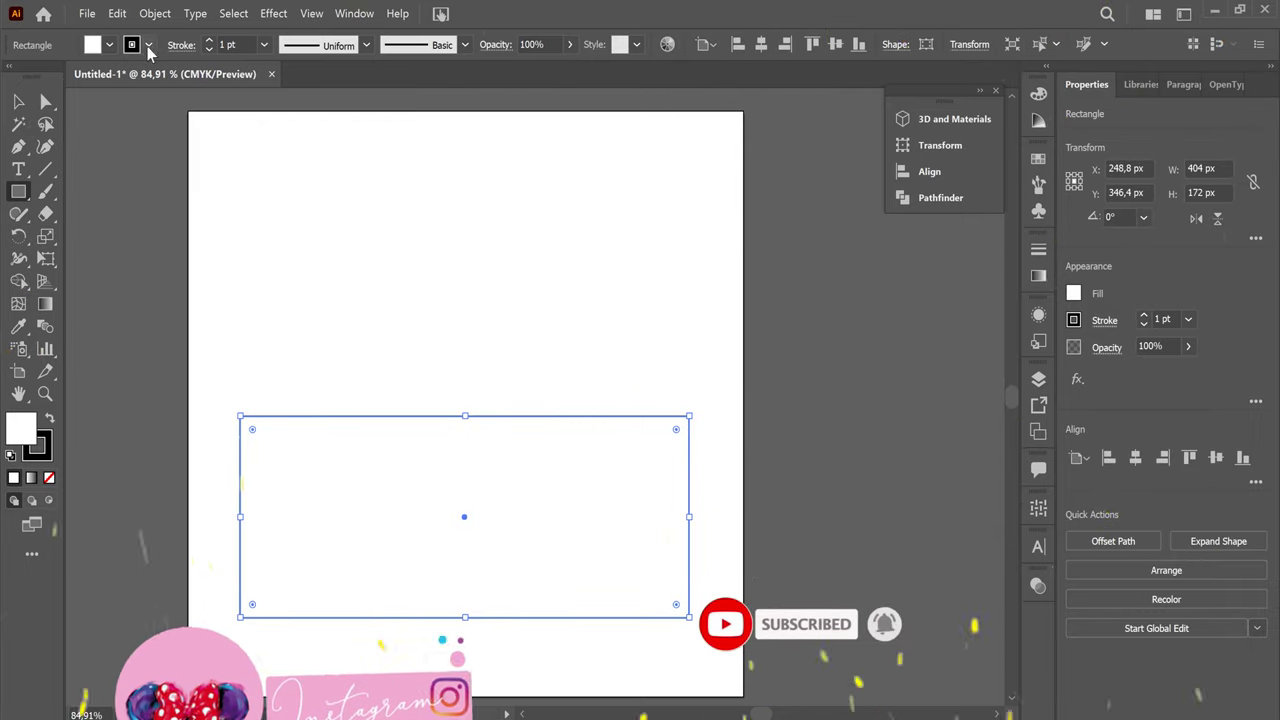
{"action": "left_click", "coordinate": [108, 45]}
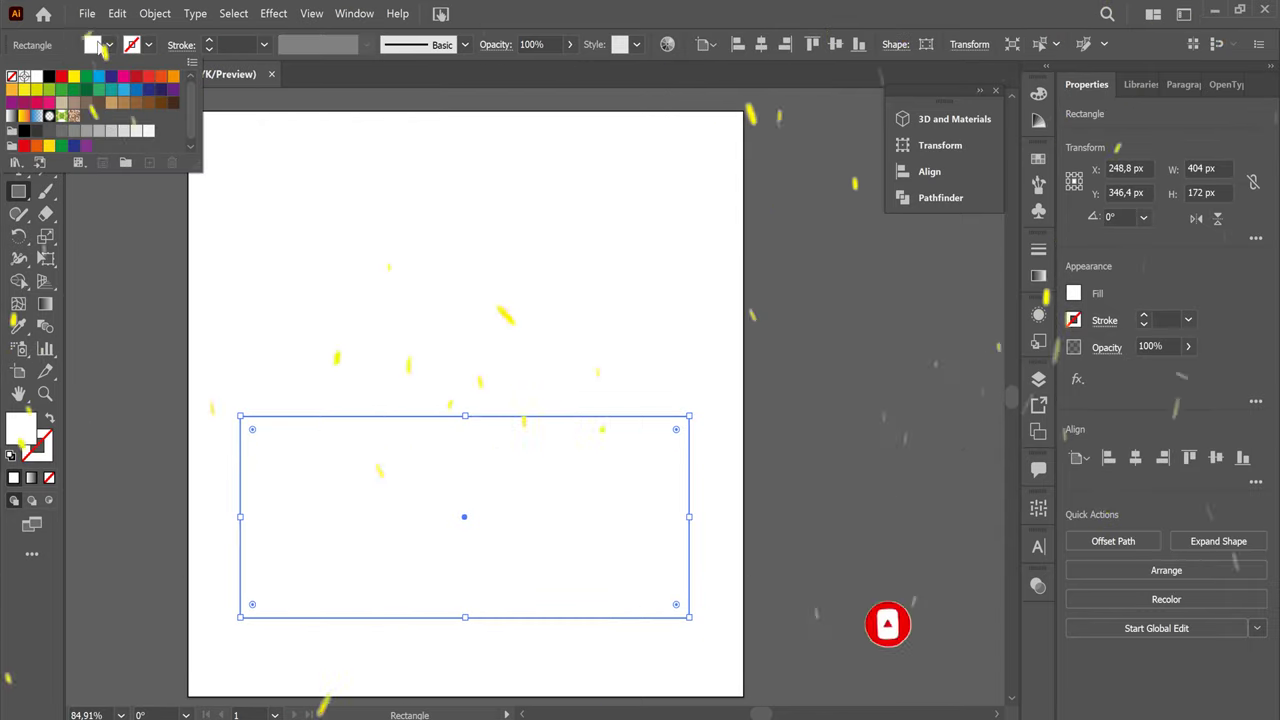
{"action": "left_click", "coordinate": [11, 76]}
Fill the rectangle light blue #b2d7f9
{"action": "left_click", "coordinate": [112, 46]}
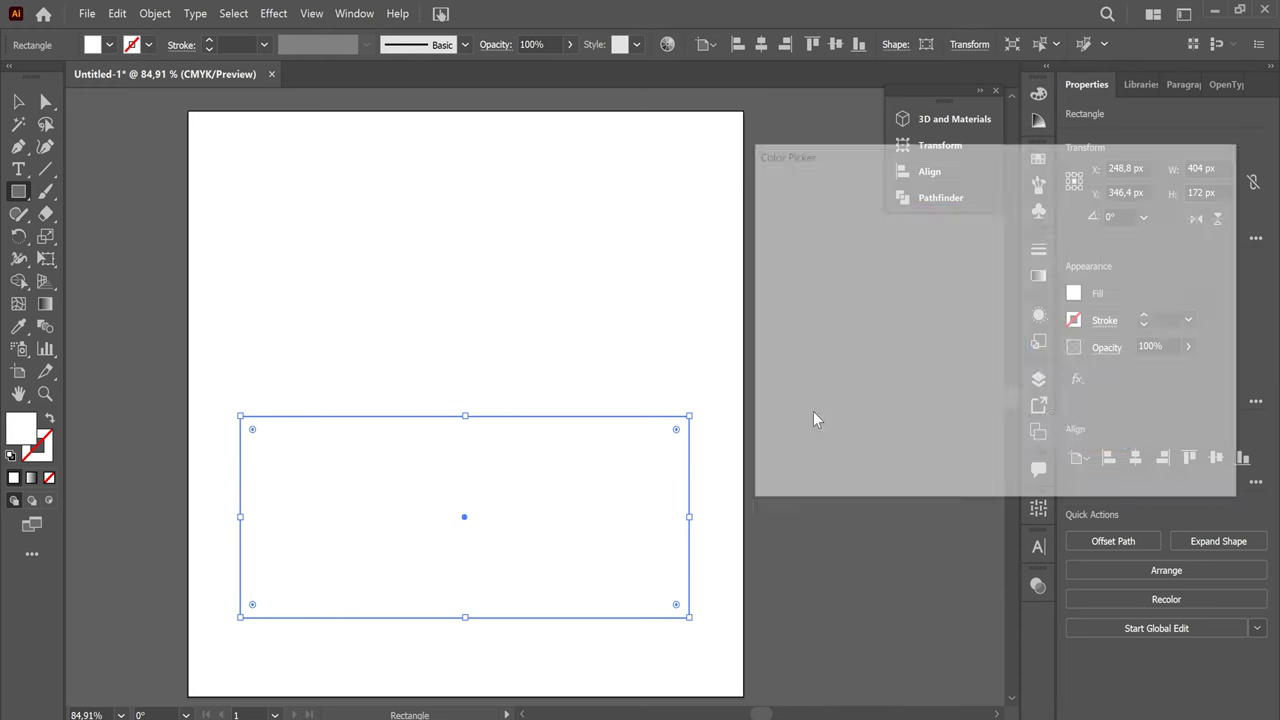
{"action": "left_click", "coordinate": [1017, 308]}
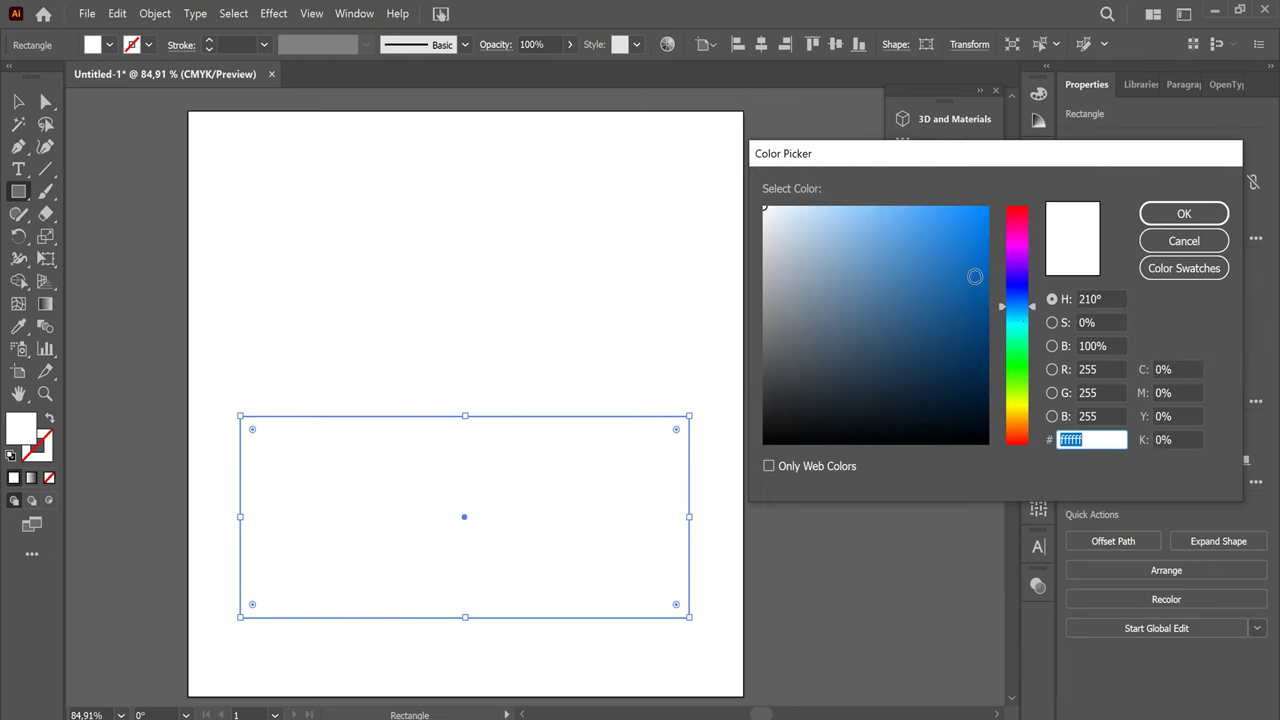
{"action": "left_click_drag", "start_coordinate": [821, 211], "coordinate": [827, 211]}
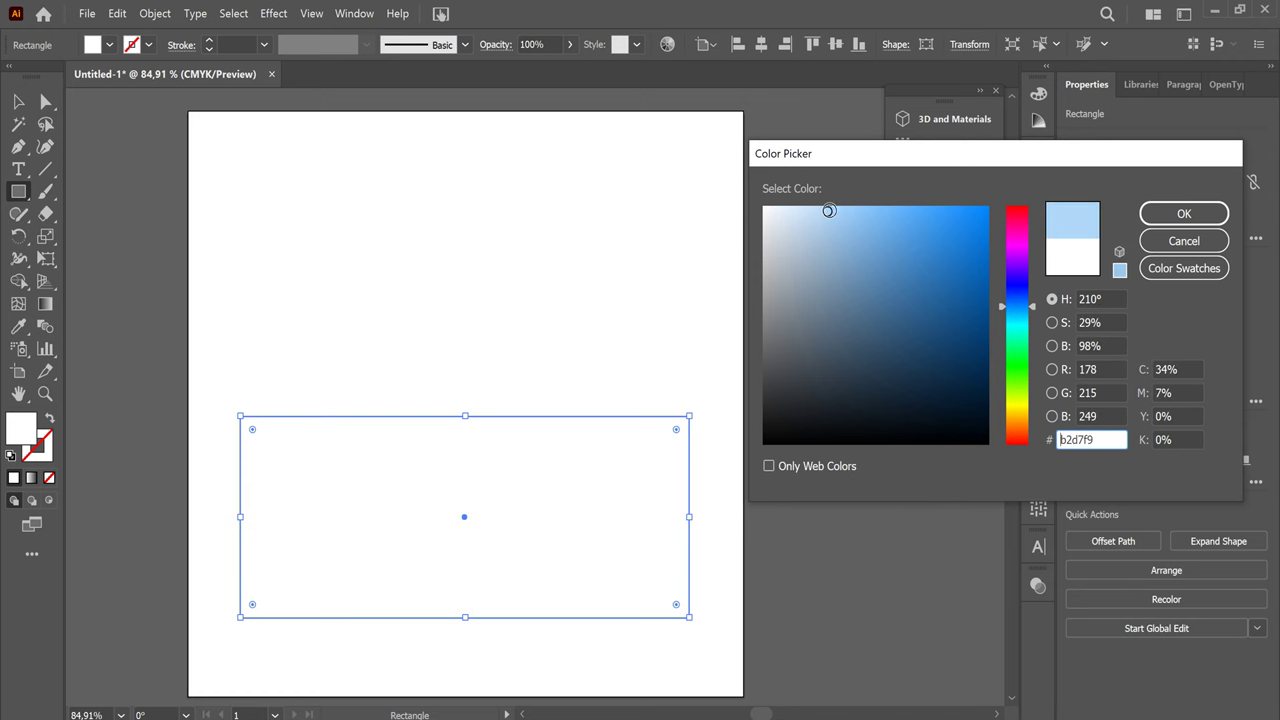
{"action": "left_click", "coordinate": [1145, 222]}
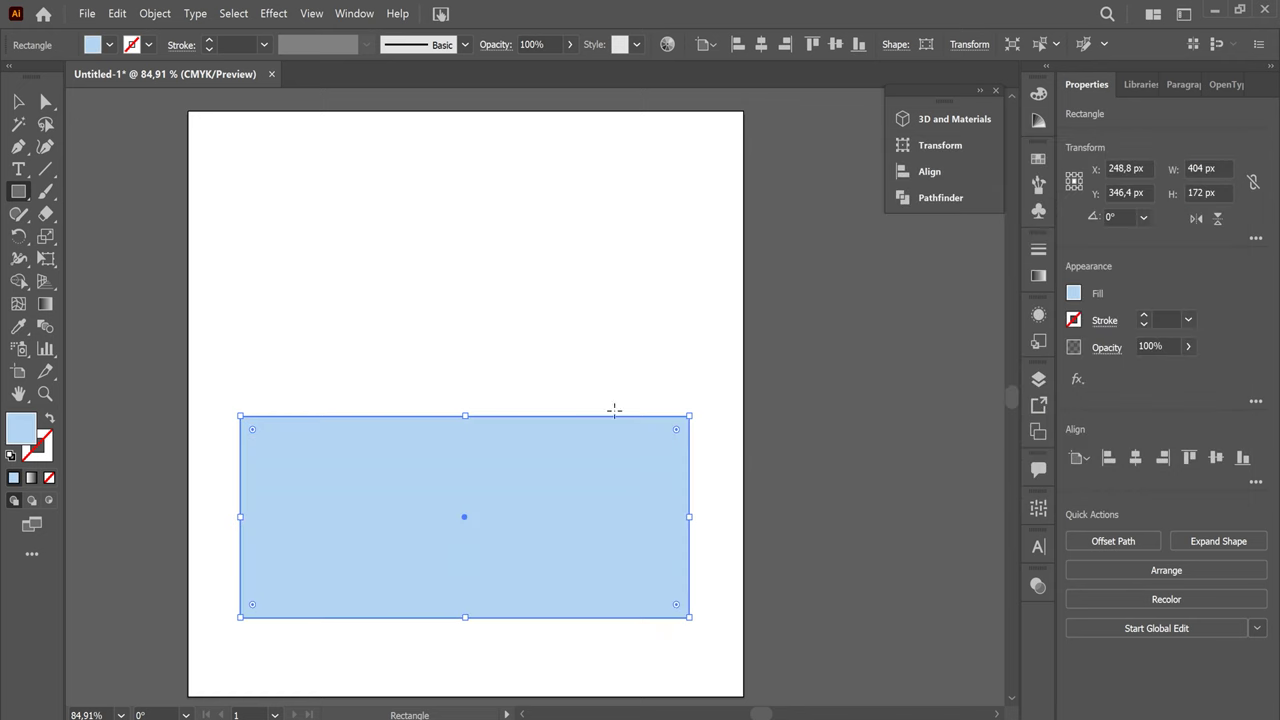
Round the blue rectangle's corners and draw a thin rectangle above it
{"action": "left_click_drag", "start_coordinate": [675, 435], "coordinate": [677, 436]}
{"action": "left_click", "coordinate": [16, 102]}
{"action": "left_click", "coordinate": [429, 334]}
{"action": "left_click", "coordinate": [18, 191]}
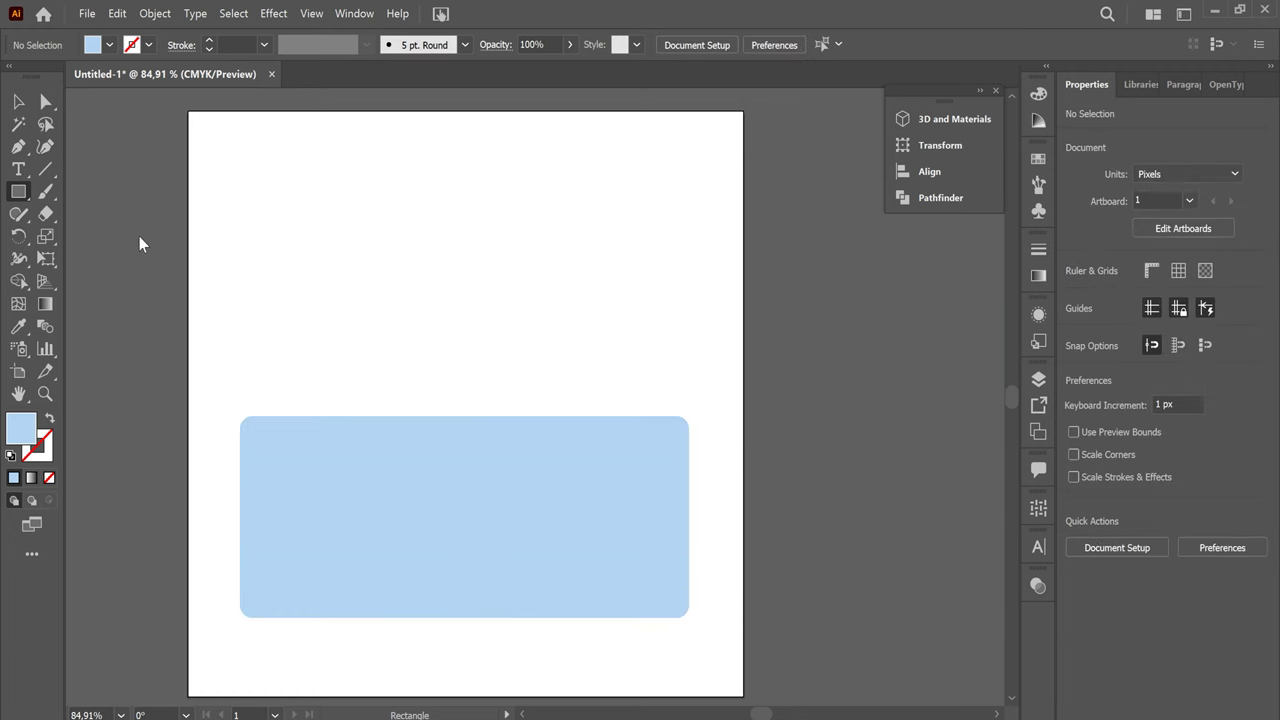
{"action": "left_click_drag", "start_coordinate": [240, 330], "coordinate": [690, 393]}
Make the thin rectangle 62 px tall with a paler #d9efff blue fill
{"action": "left_click", "coordinate": [10, 100]}
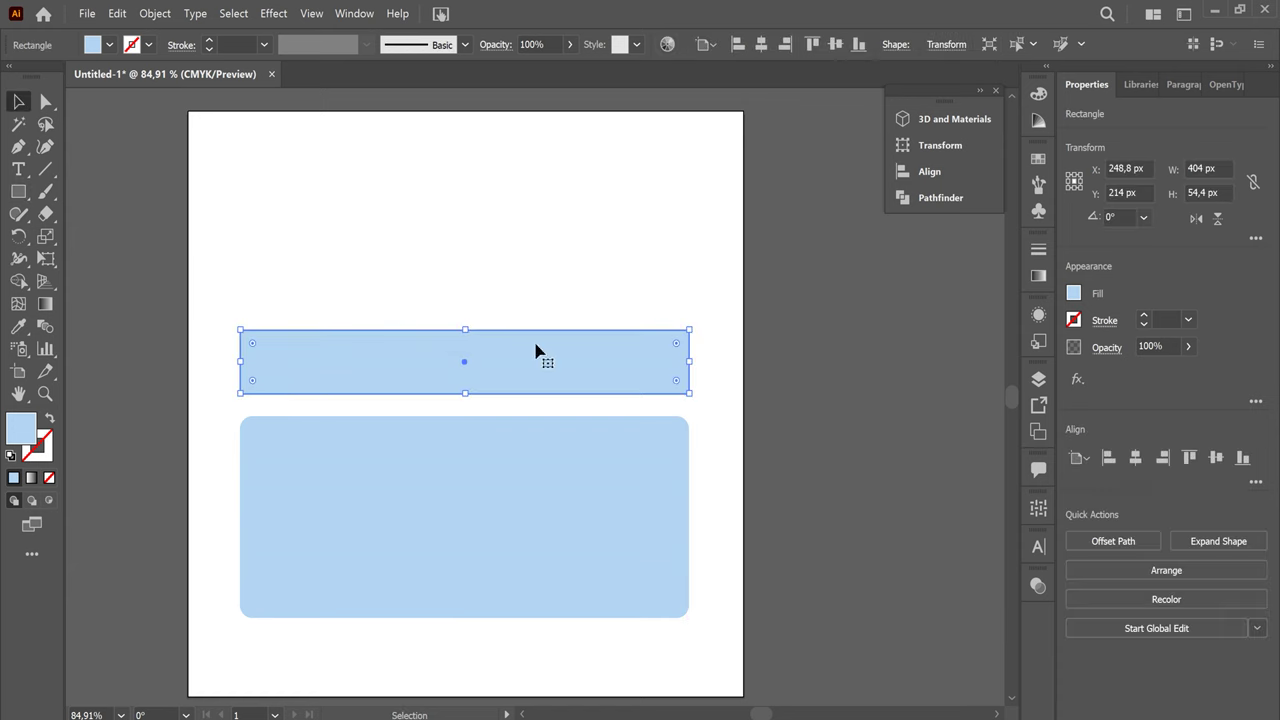
{"action": "left_click_drag", "start_coordinate": [468, 329], "coordinate": [468, 321]}
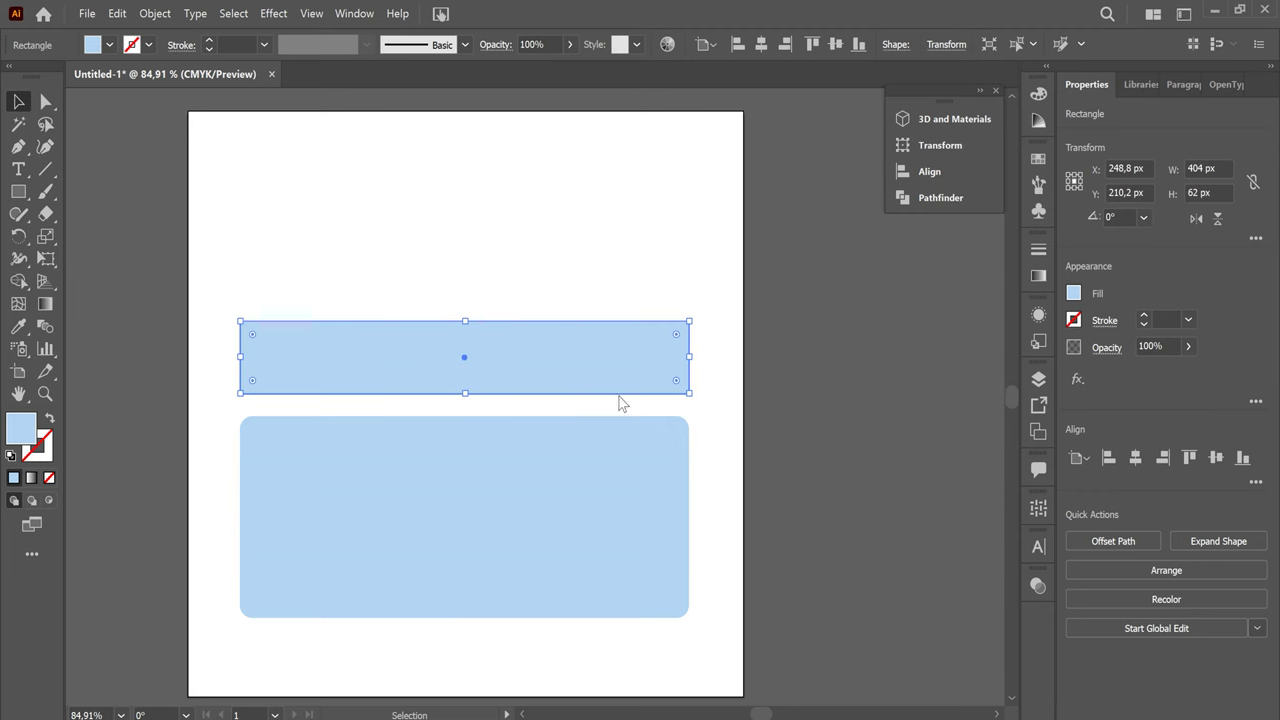
{"action": "left_click_drag", "start_coordinate": [801, 210], "coordinate": [796, 206]}
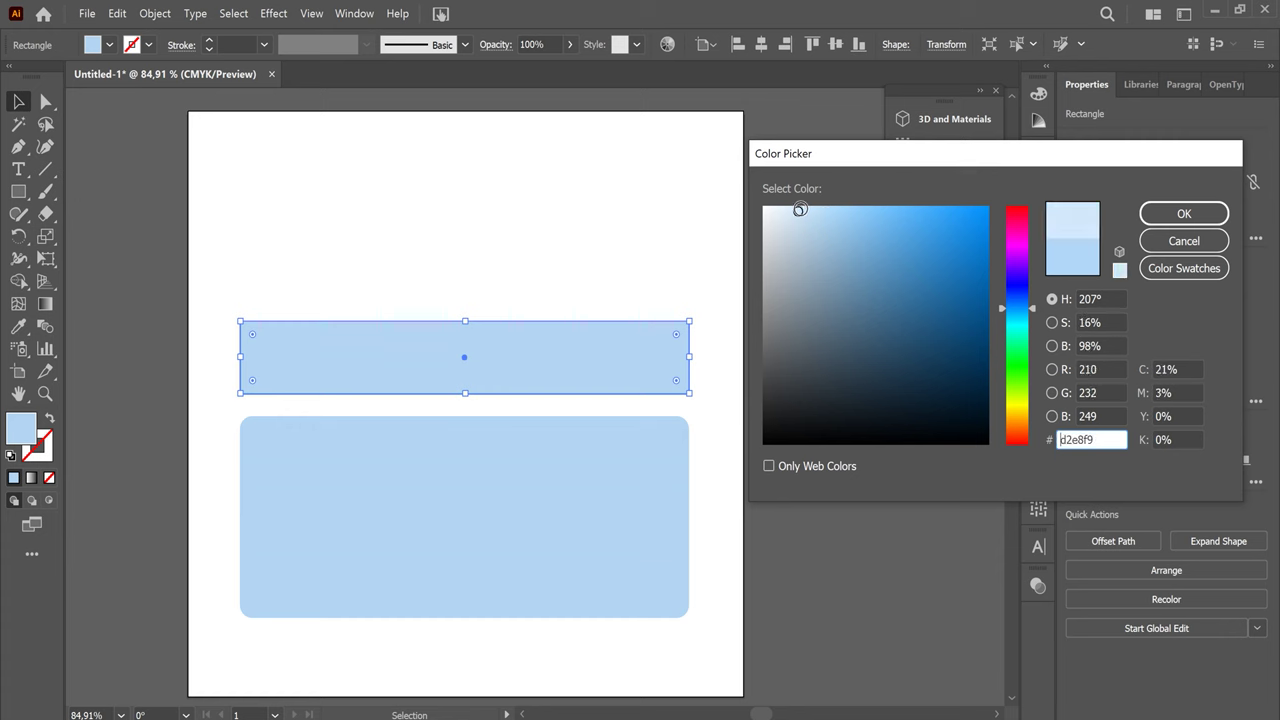
{"action": "left_click", "coordinate": [1174, 214]}
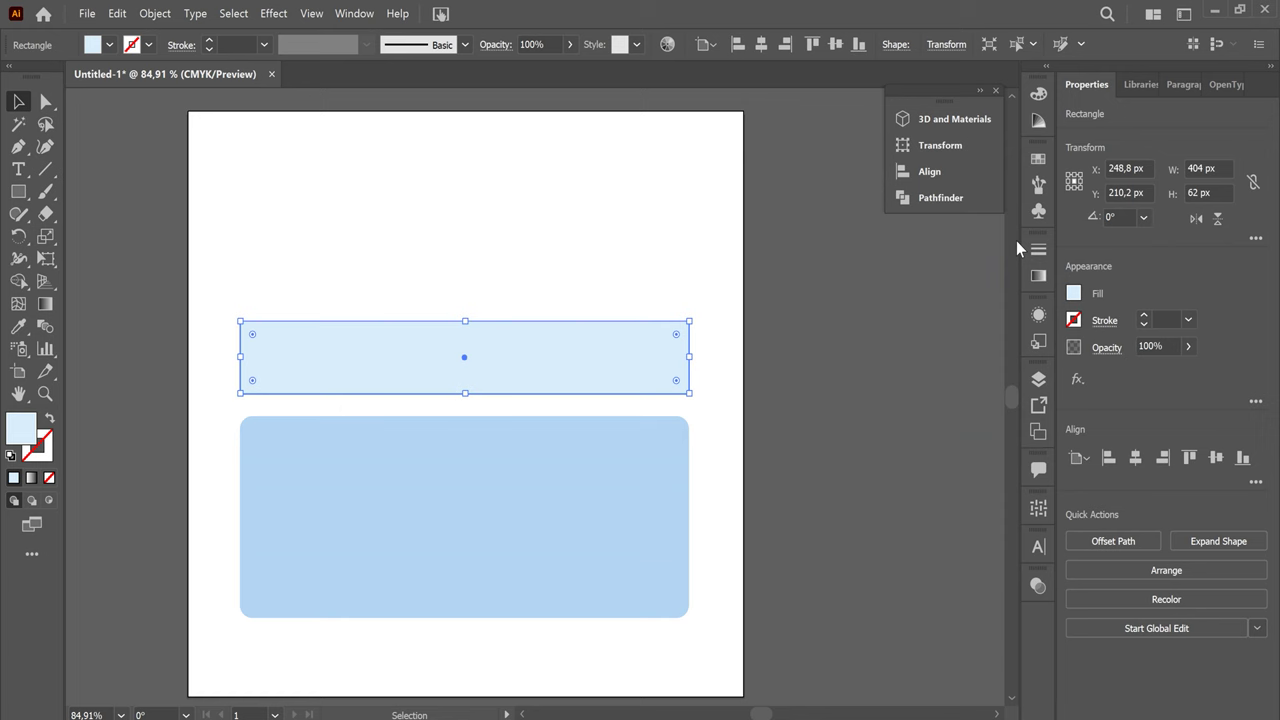
Round the pale bar's corners to about 11.4 px and nudge it down slightly
{"action": "left_click_drag", "start_coordinate": [676, 335], "coordinate": [686, 340]}
{"action": "left_click", "coordinate": [15, 113]}
{"action": "left_click", "coordinate": [580, 378]}
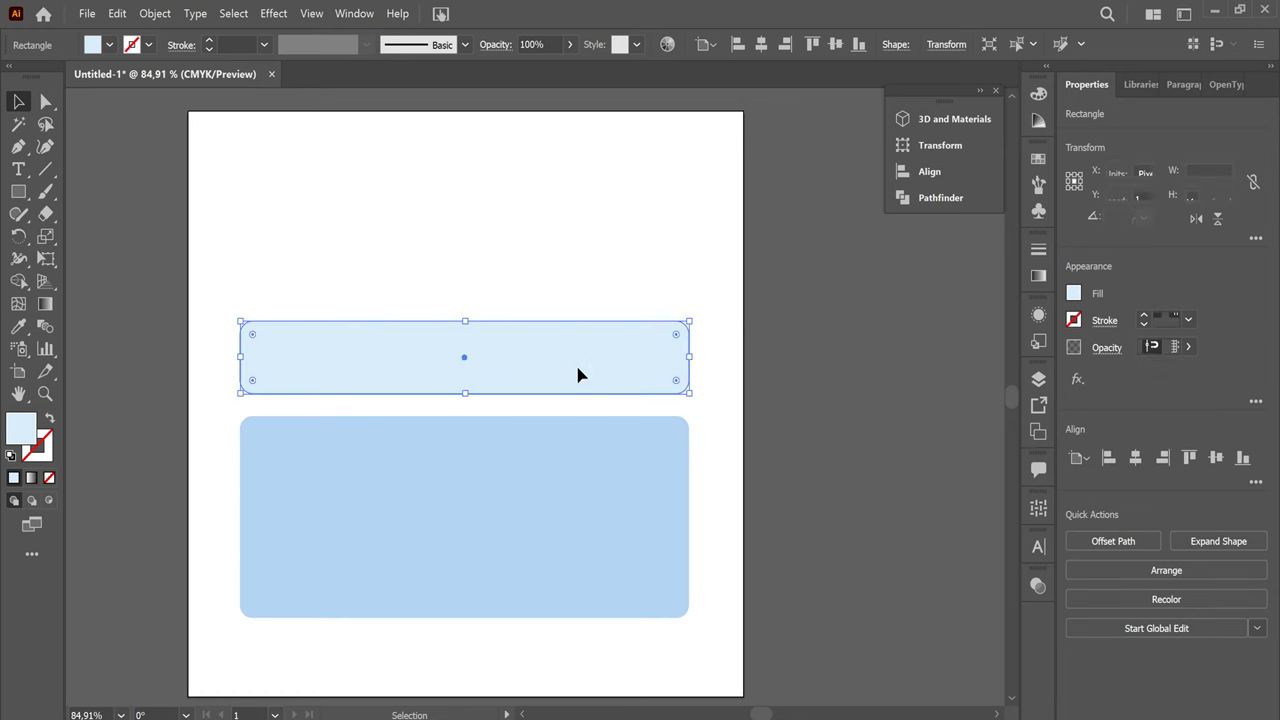
{"action": "left_click_drag", "start_coordinate": [578, 374], "coordinate": [581, 384]}
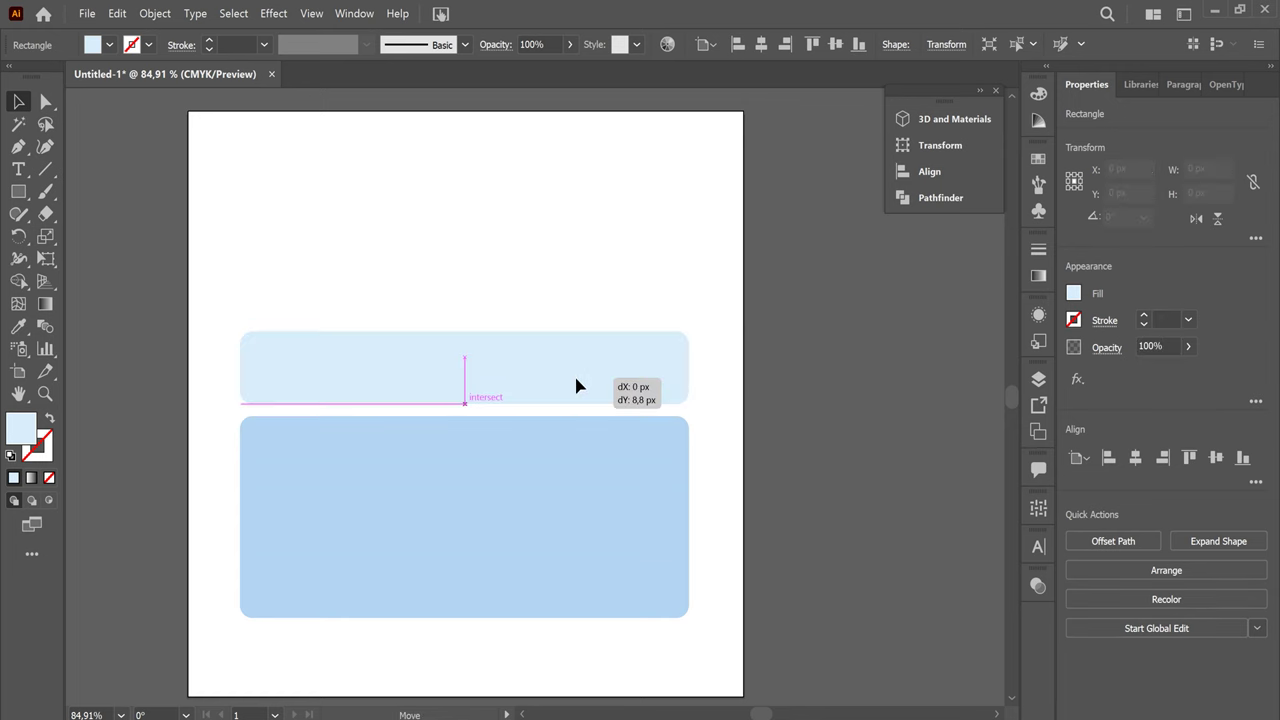
{"action": "left_click", "coordinate": [643, 243]}
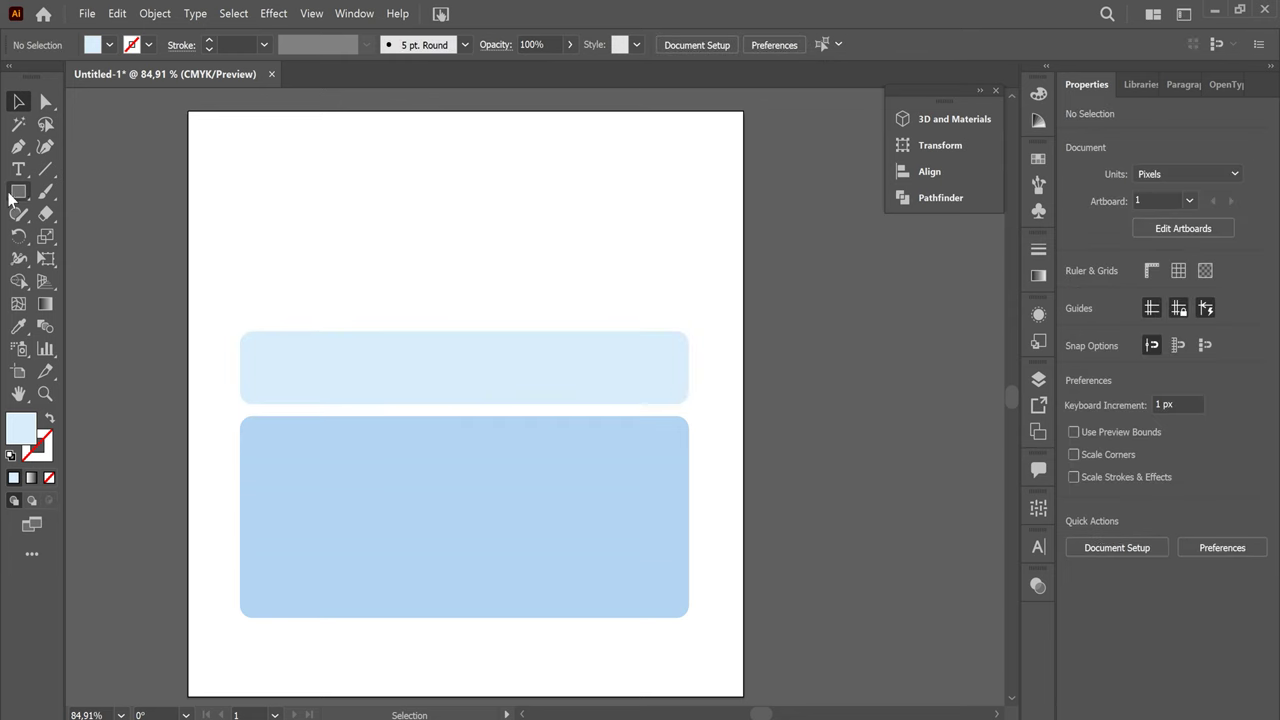
Draw a small 28 px circle near the artboard top and fill it blue #81cefc
{"action": "left_click_drag", "start_coordinate": [19, 193], "coordinate": [88, 240]}
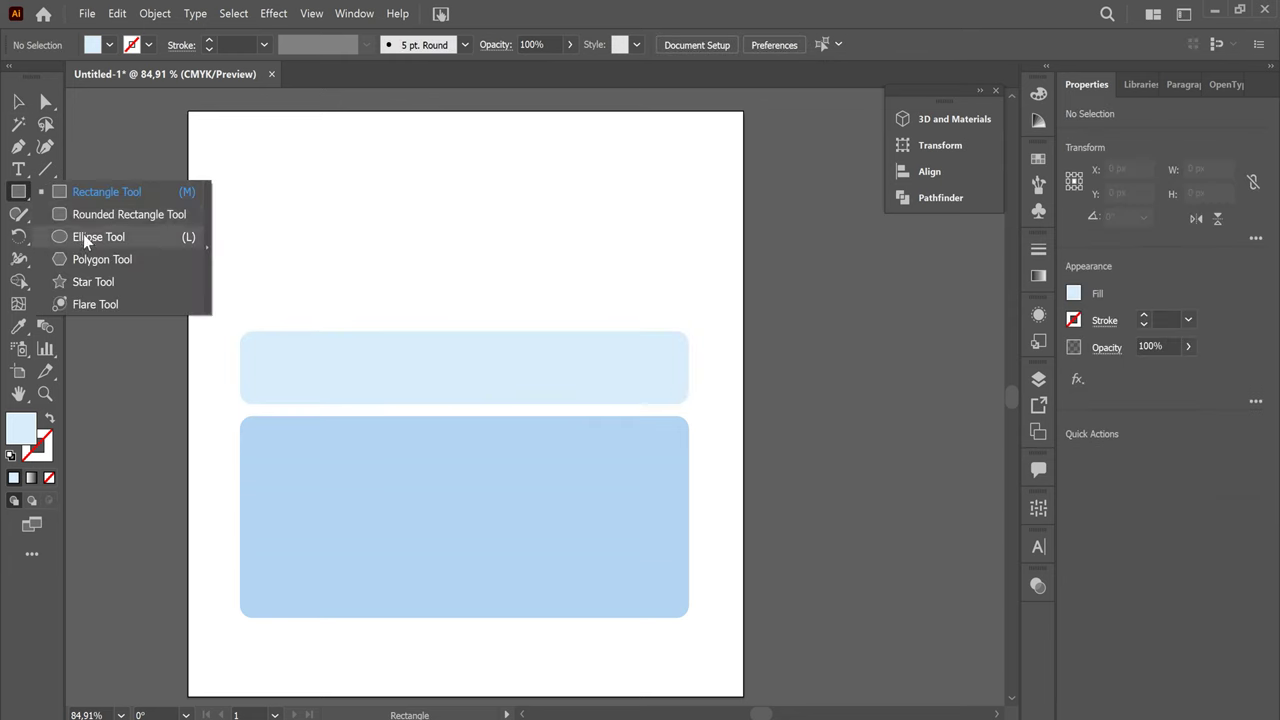
{"action": "left_click_drag", "start_coordinate": [322, 178], "coordinate": [358, 214]}
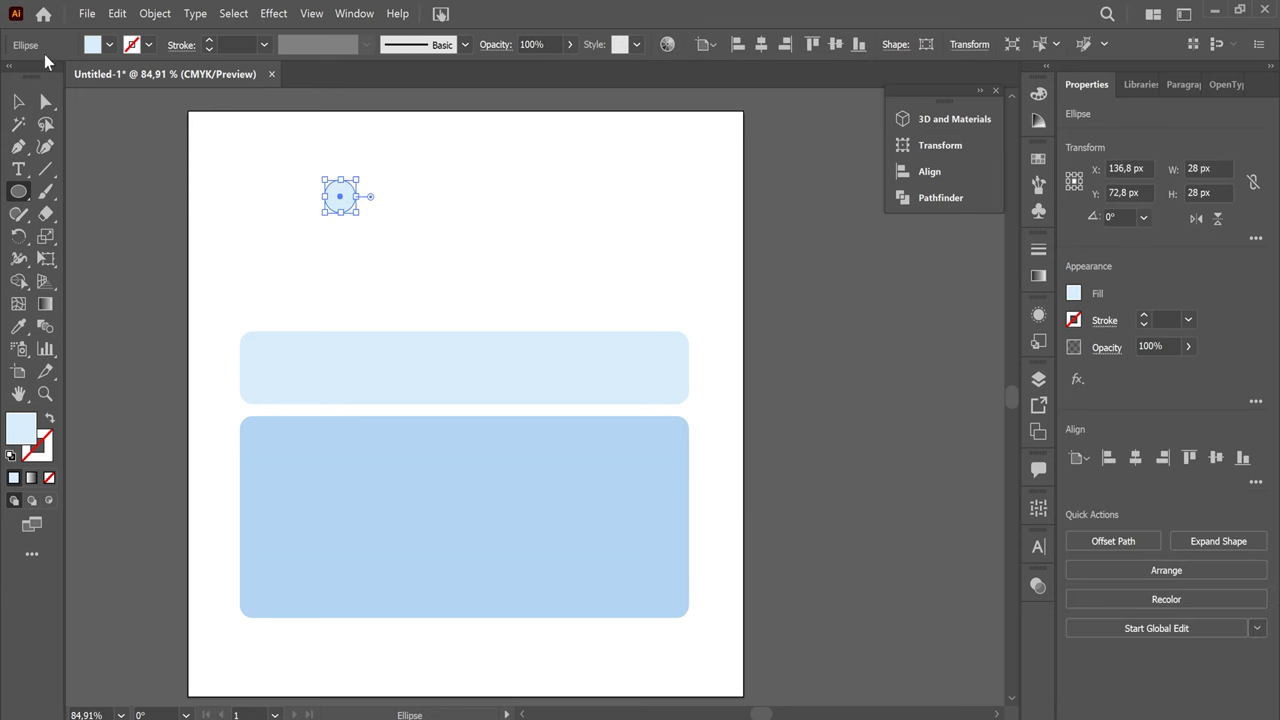
{"action": "left_click", "coordinate": [18, 101]}
{"action": "left_click_drag", "start_coordinate": [348, 211], "coordinate": [338, 178]}
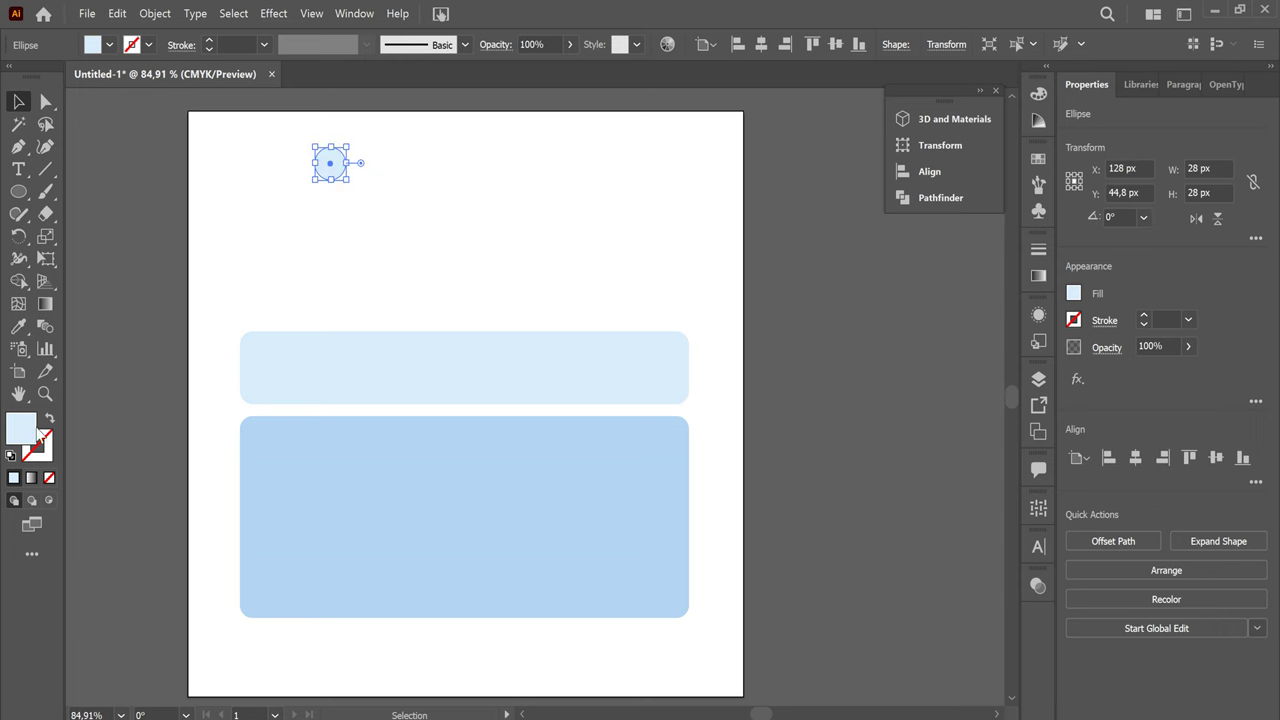
{"action": "double_click", "coordinate": [36, 430]}
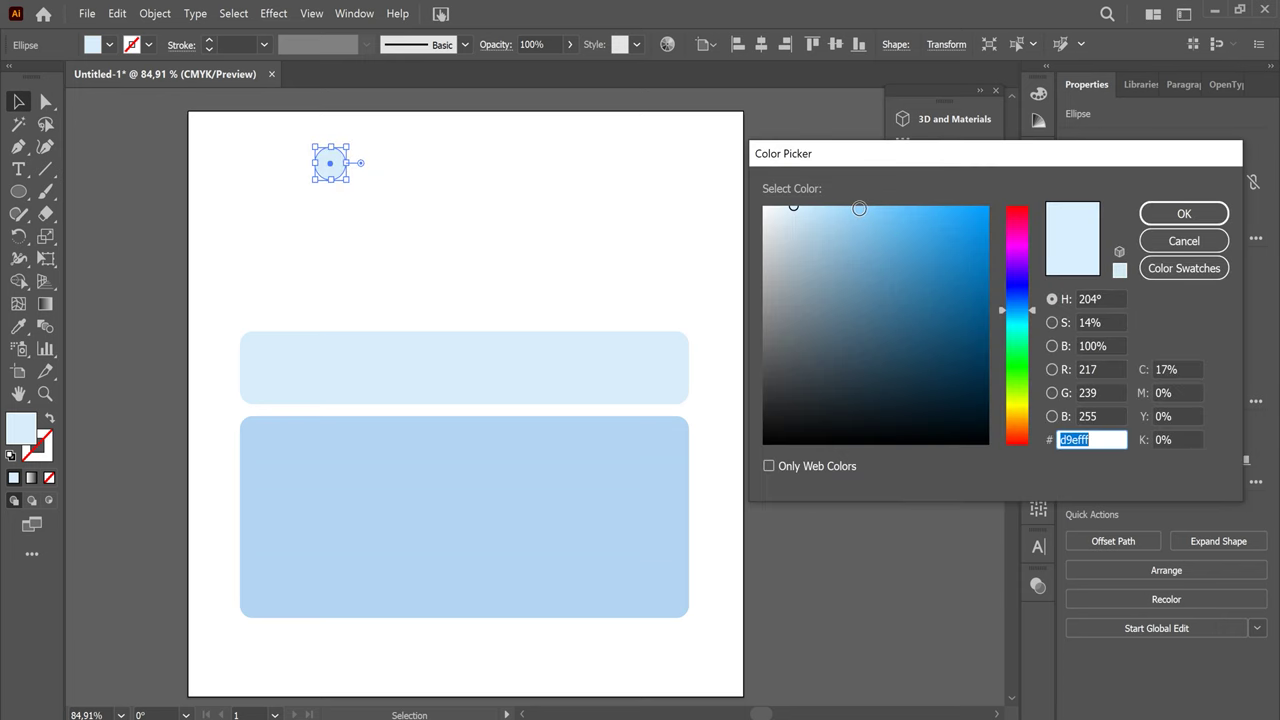
{"action": "left_click", "coordinate": [872, 208]}
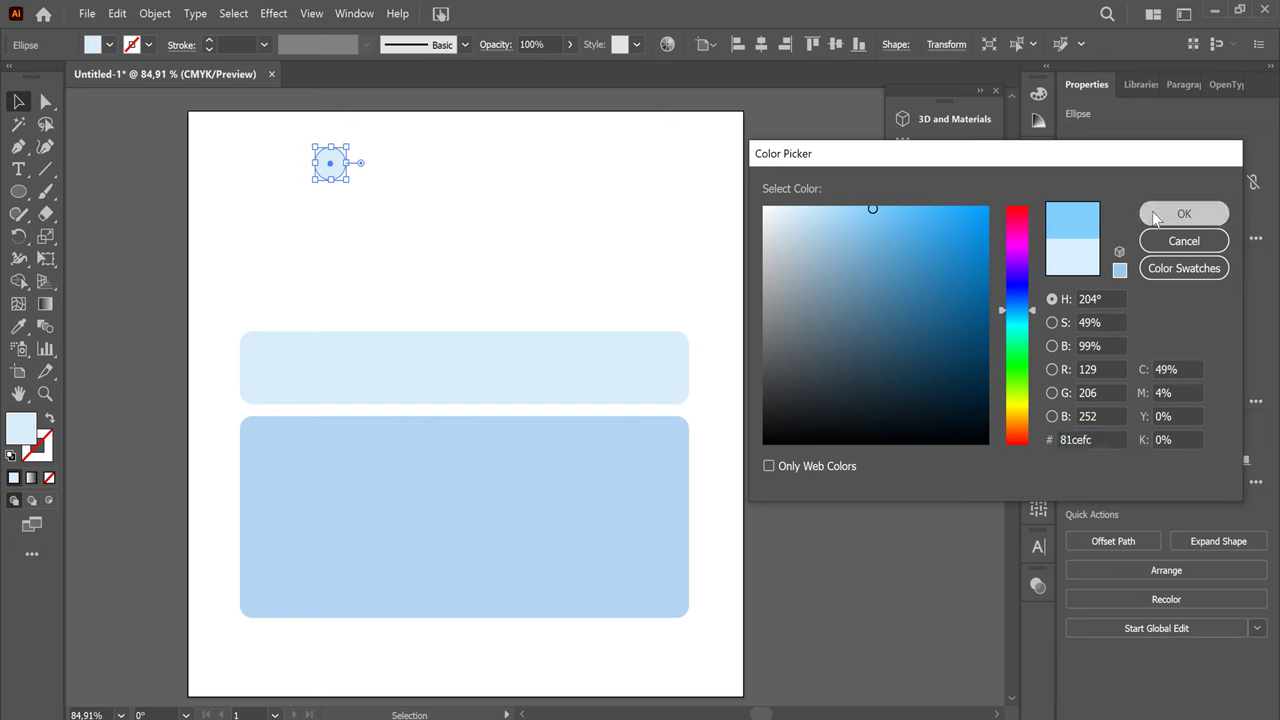
{"action": "left_click", "coordinate": [1183, 214]}
Duplicate the blue circle to its right and colour the copy light pink #fcace3
{"action": "left_click", "coordinate": [333, 210]}
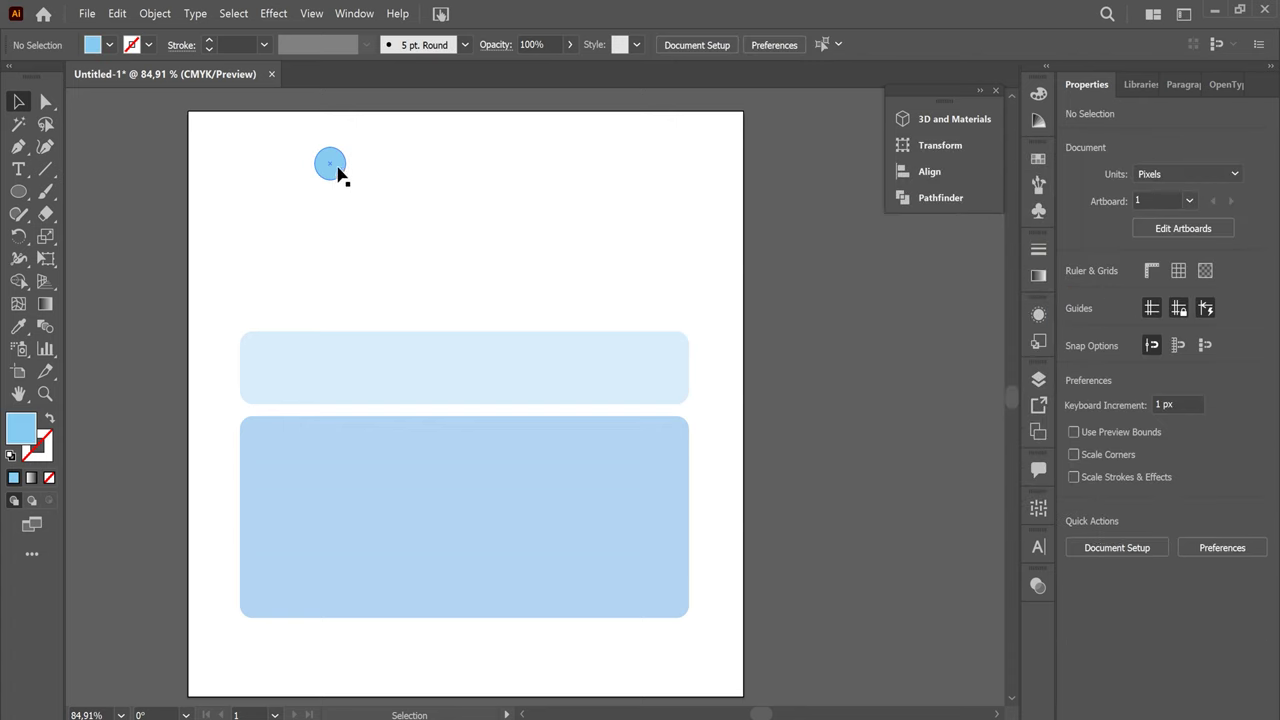
{"action": "left_click_drag", "start_coordinate": [337, 180], "coordinate": [364, 158]}
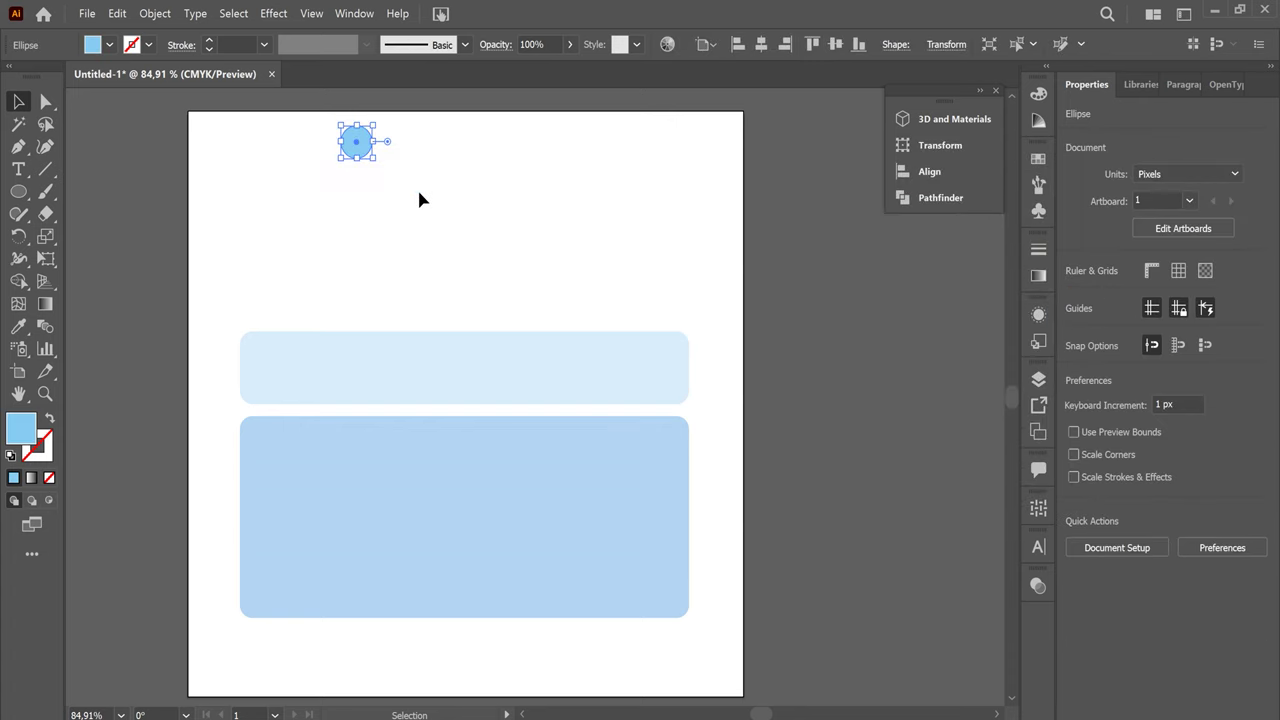
{"action": "left_click_drag", "start_coordinate": [364, 155], "coordinate": [408, 155]}
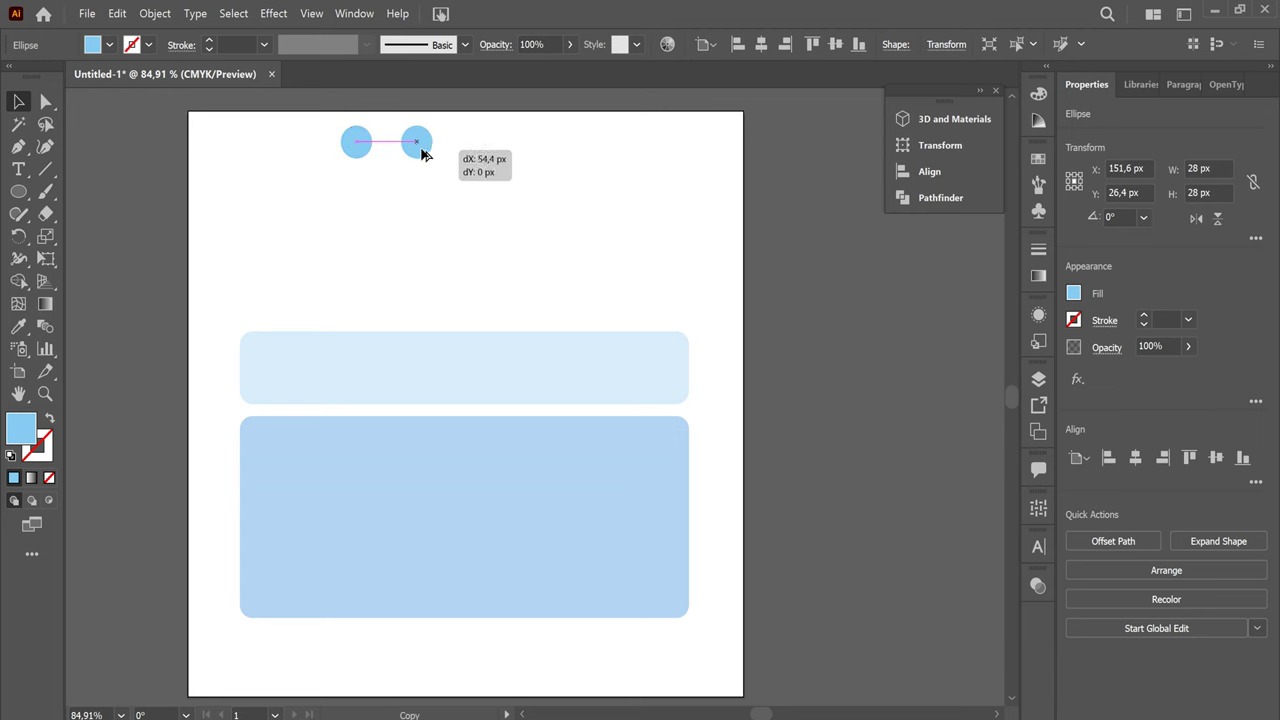
{"action": "double_click", "coordinate": [33, 436]}
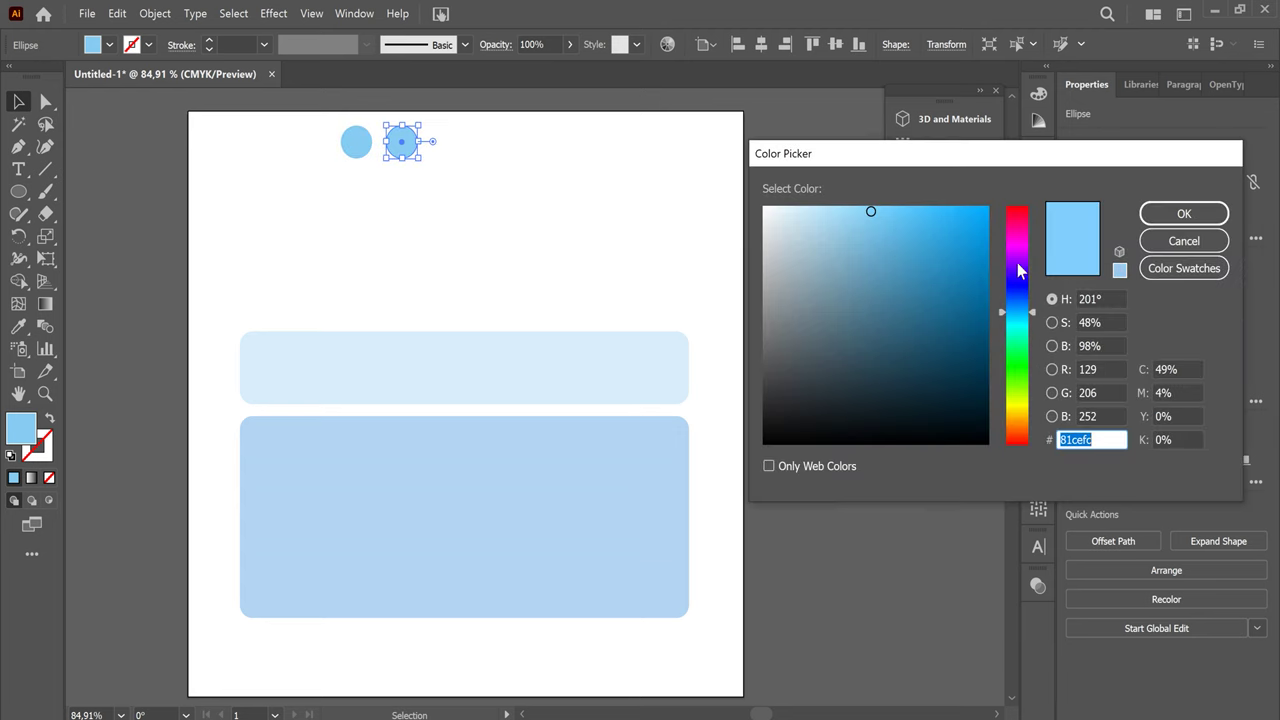
{"action": "left_click_drag", "start_coordinate": [1018, 278], "coordinate": [1018, 263]}
{"action": "mouse_move", "coordinate": [881, 206]}
{"action": "left_mouse_down"}
{"action": "mouse_move", "coordinate": [898, 206]}
{"action": "mouse_move", "coordinate": [851, 207]}
{"action": "left_mouse_up"}
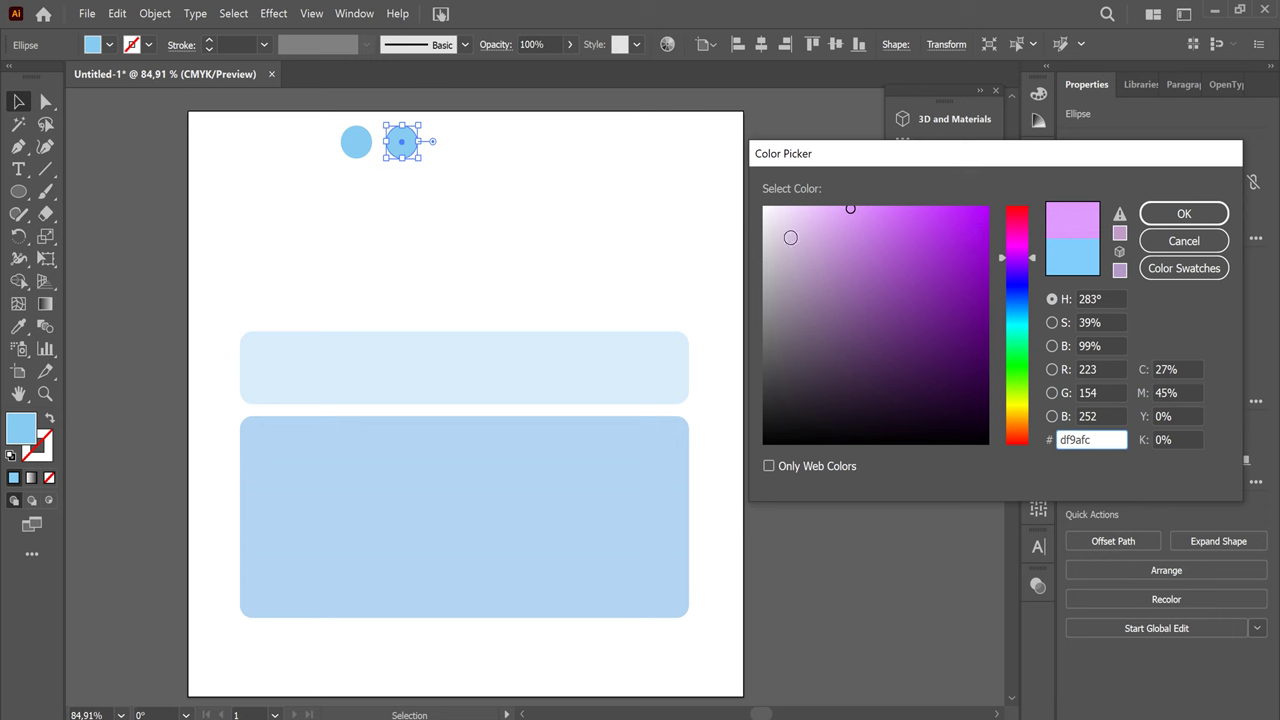
{"action": "left_click_drag", "start_coordinate": [1007, 255], "coordinate": [1014, 247]}
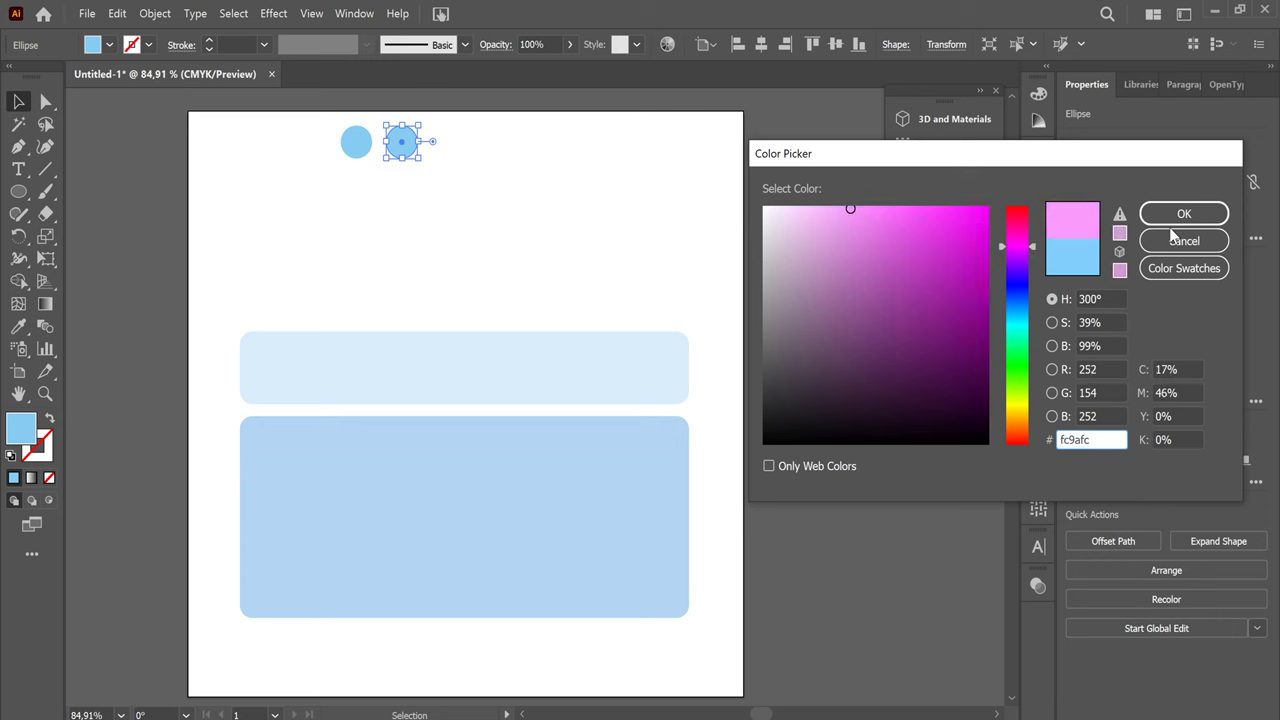
{"action": "left_click", "coordinate": [1016, 234]}
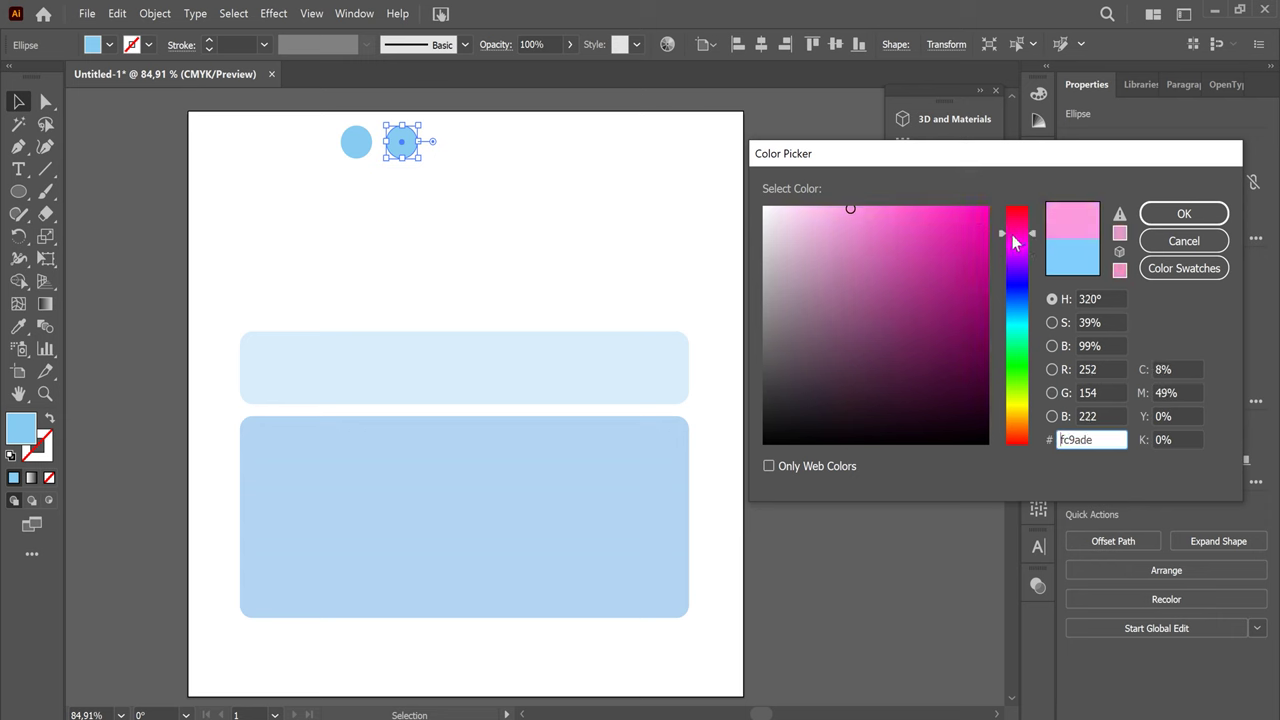
{"action": "left_click", "coordinate": [835, 208]}
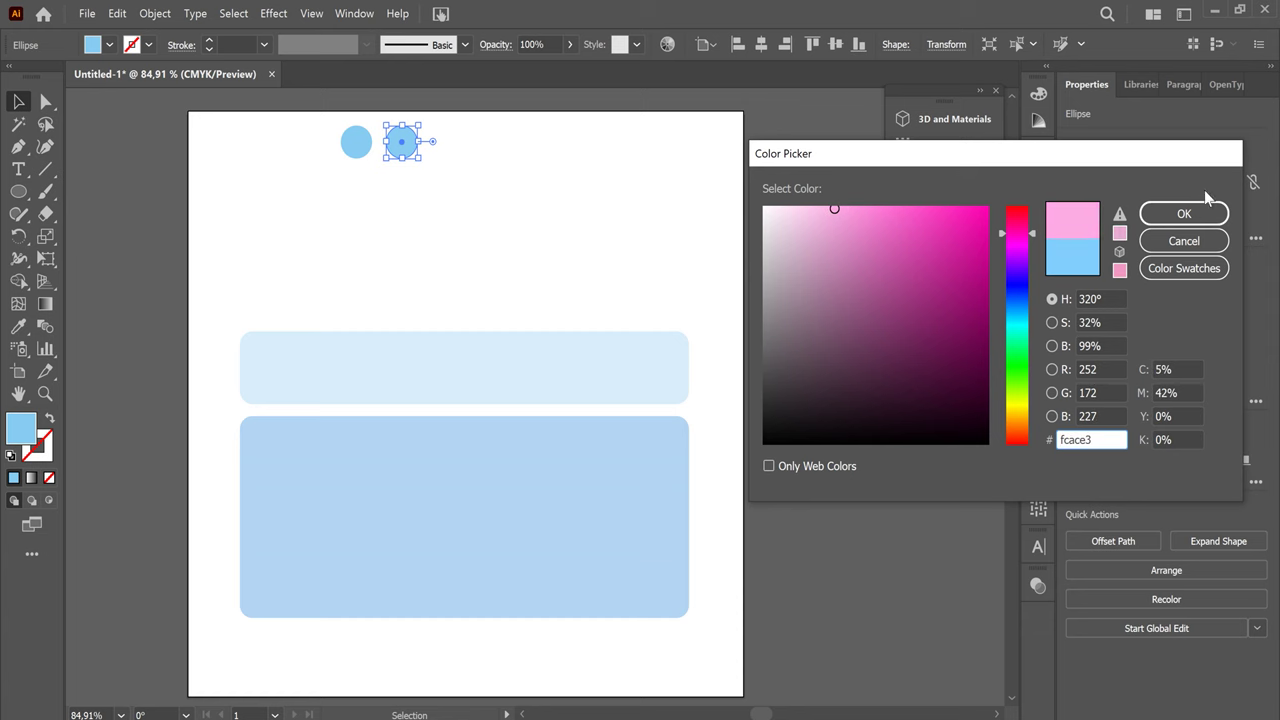
{"action": "left_click", "coordinate": [1184, 214]}
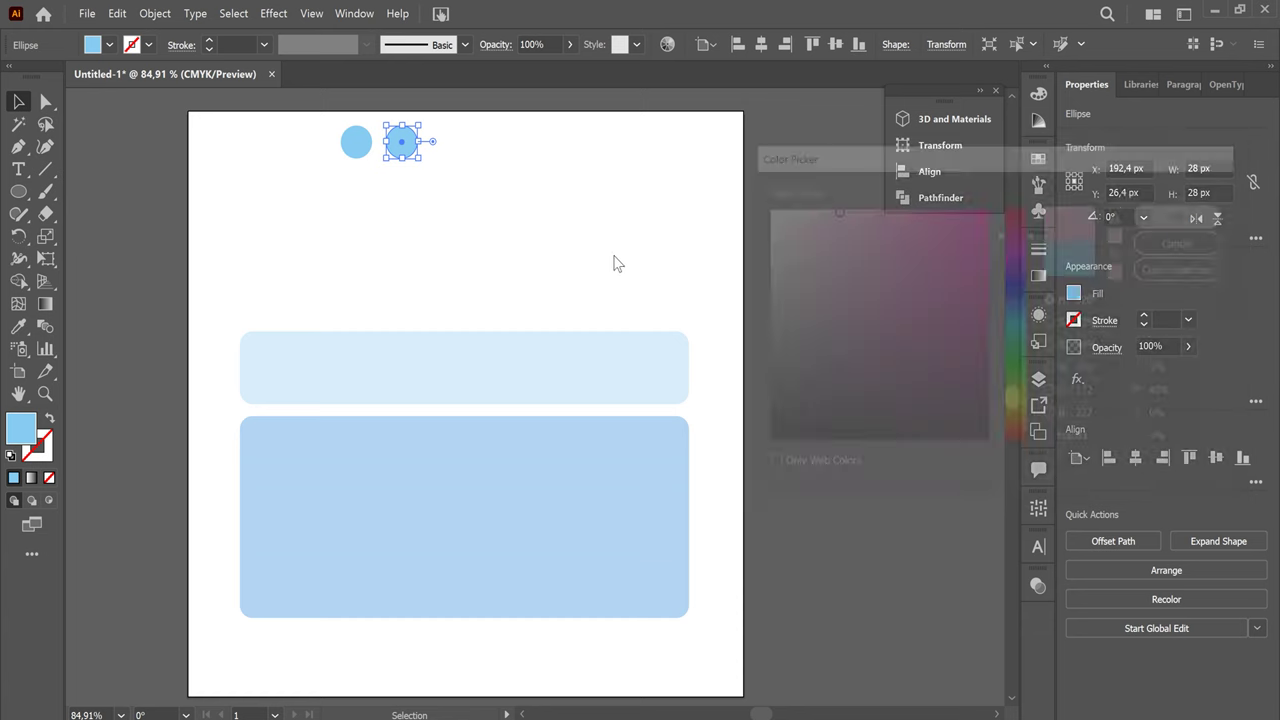
Duplicate the pink circle to its right and colour the copy peach #f9dcac
{"action": "left_click", "coordinate": [477, 204]}
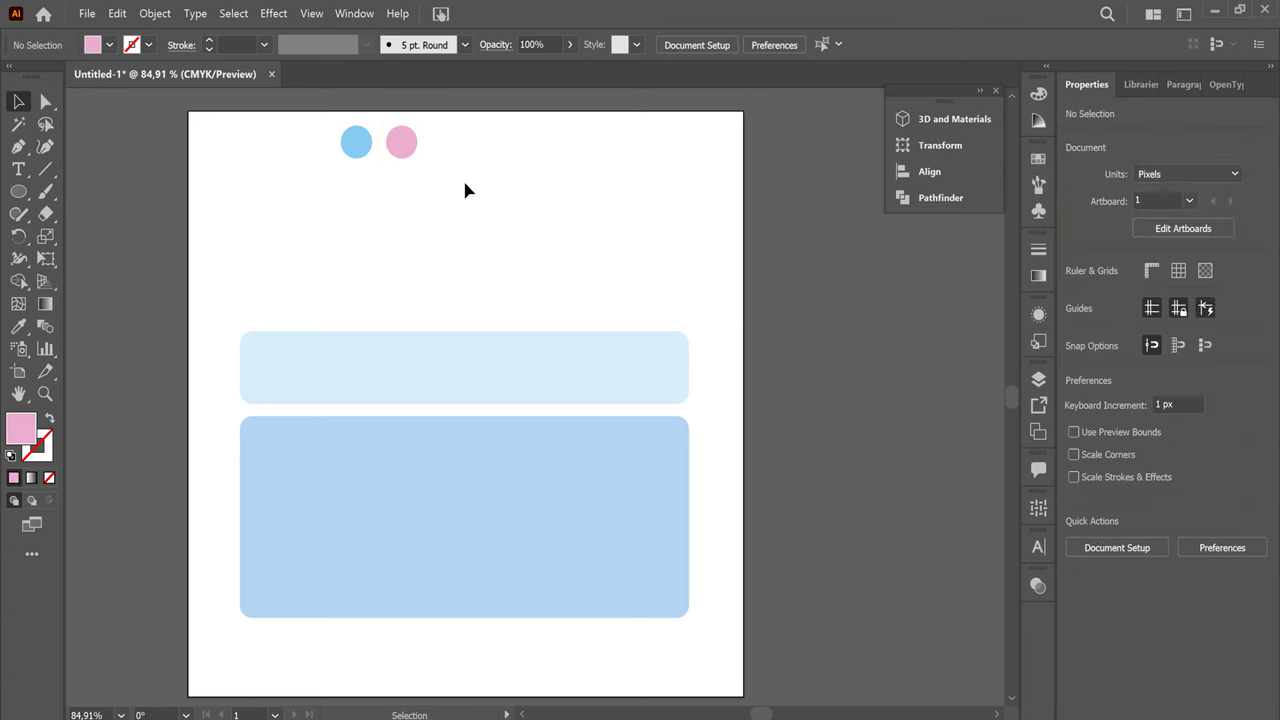
{"action": "left_click", "coordinate": [402, 150]}
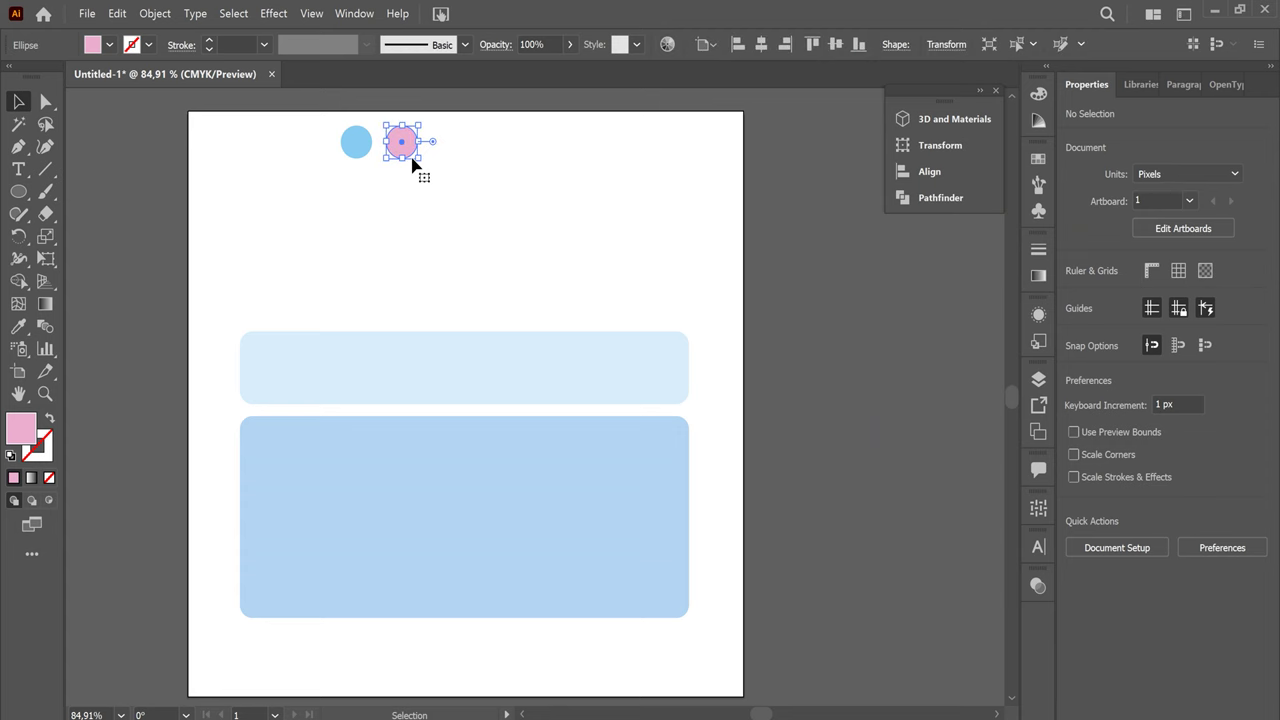
{"action": "left_click_drag", "start_coordinate": [404, 154], "coordinate": [453, 154]}
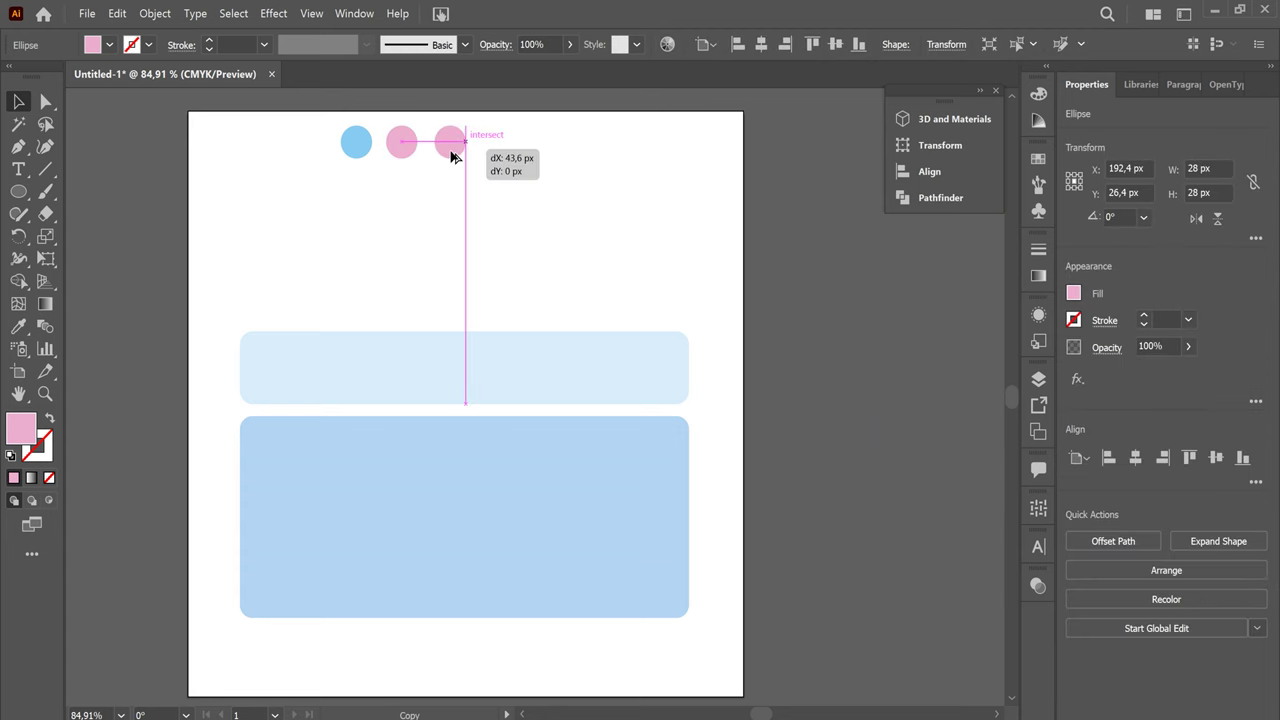
{"action": "double_click", "coordinate": [17, 436]}
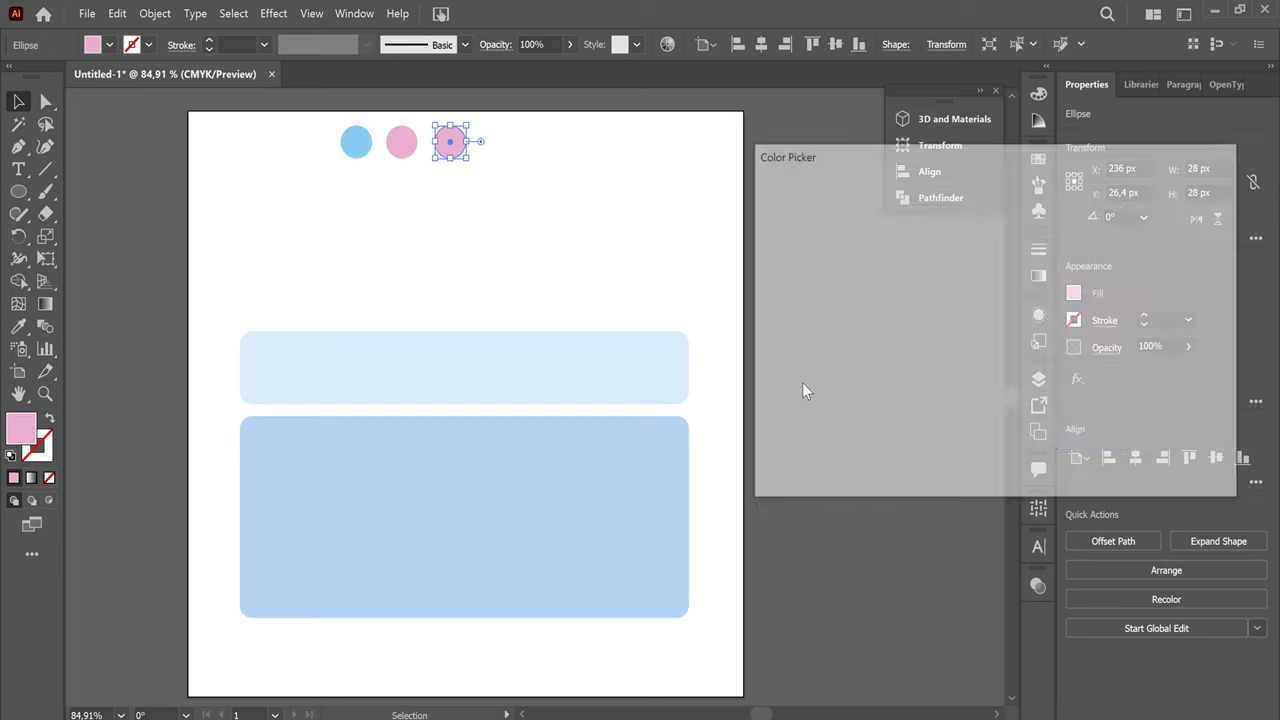
{"action": "left_click", "coordinate": [1022, 420]}
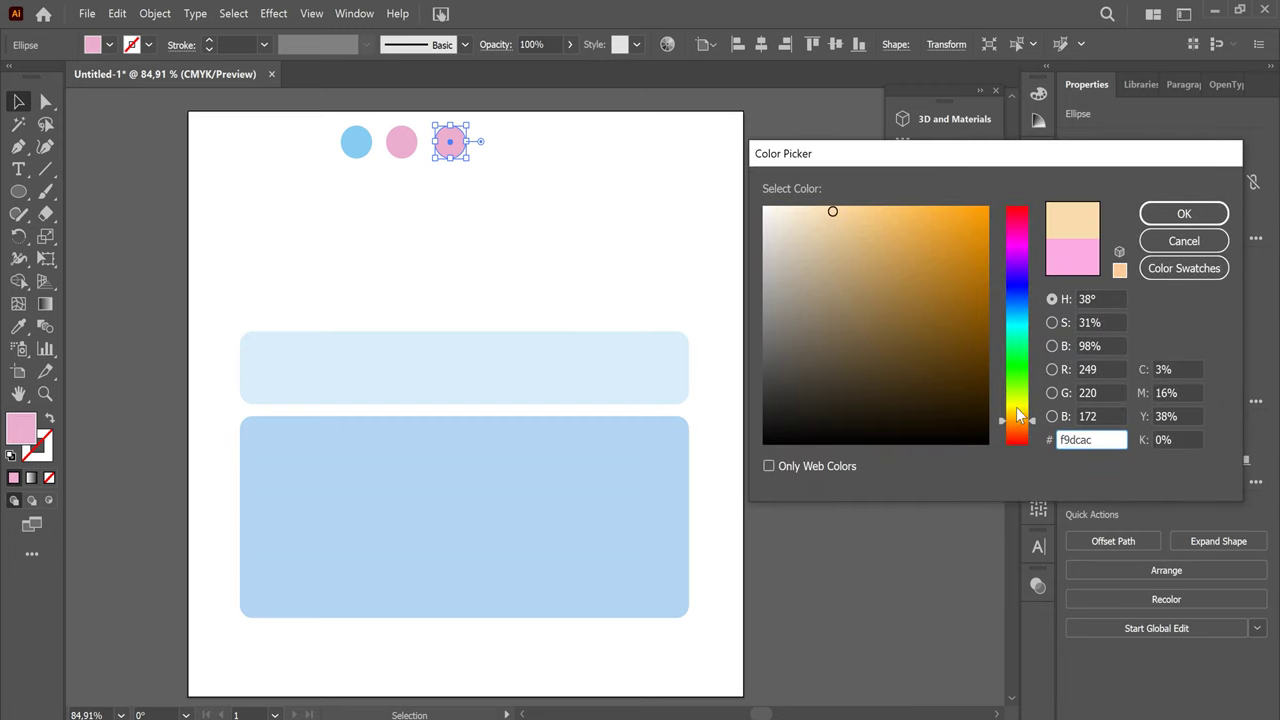
{"action": "left_click", "coordinate": [1183, 216]}
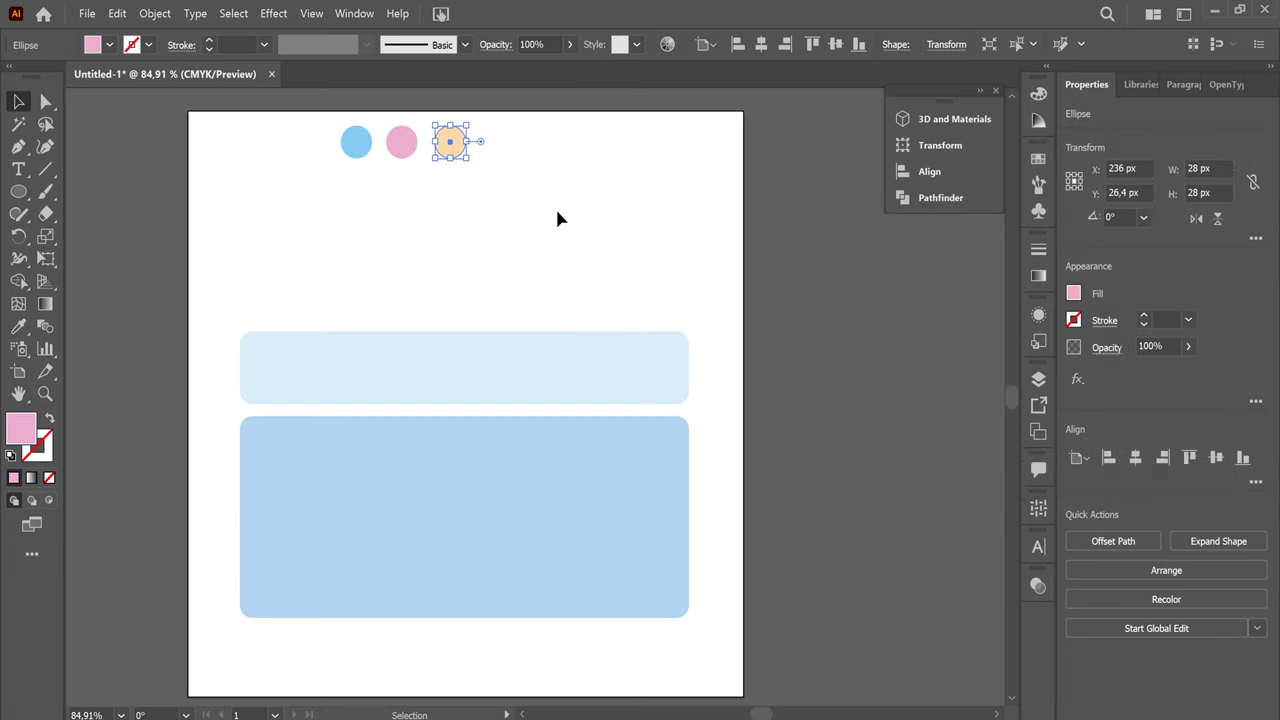
{"action": "left_click", "coordinate": [429, 252]}
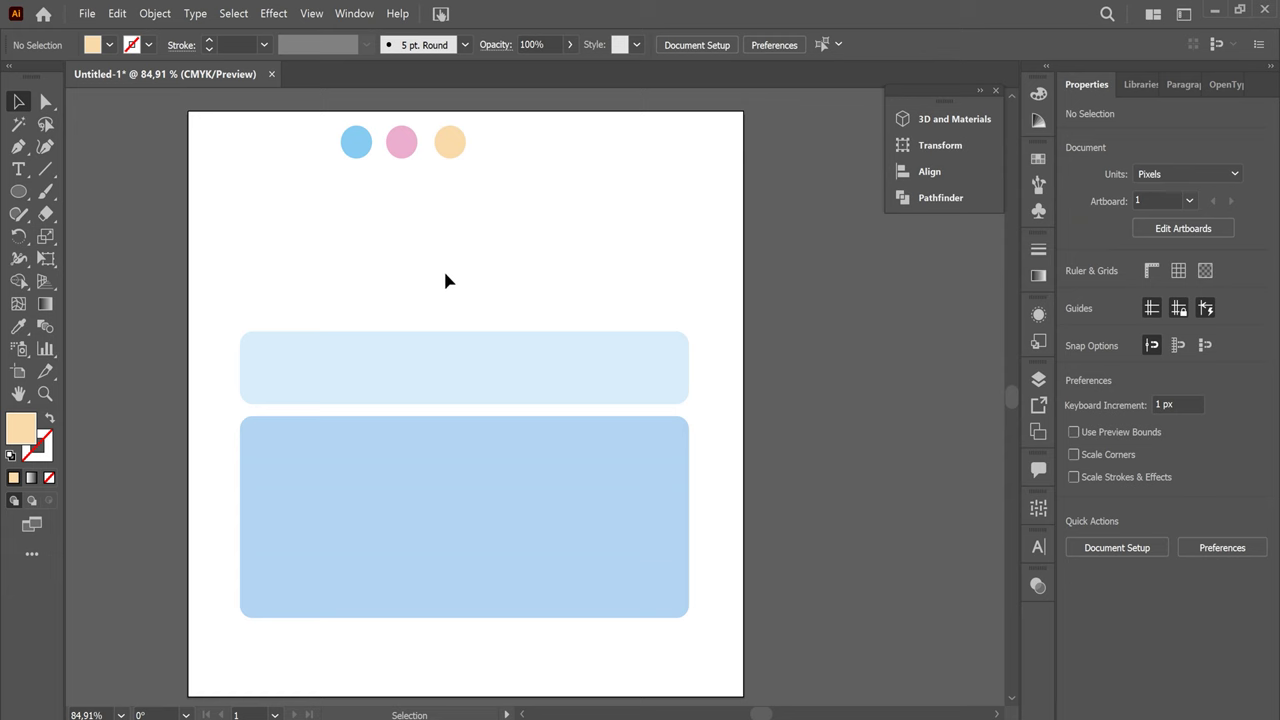
Draw a rectangle above the light-blue blocks and round its corners
{"action": "left_click", "coordinate": [18, 191]}
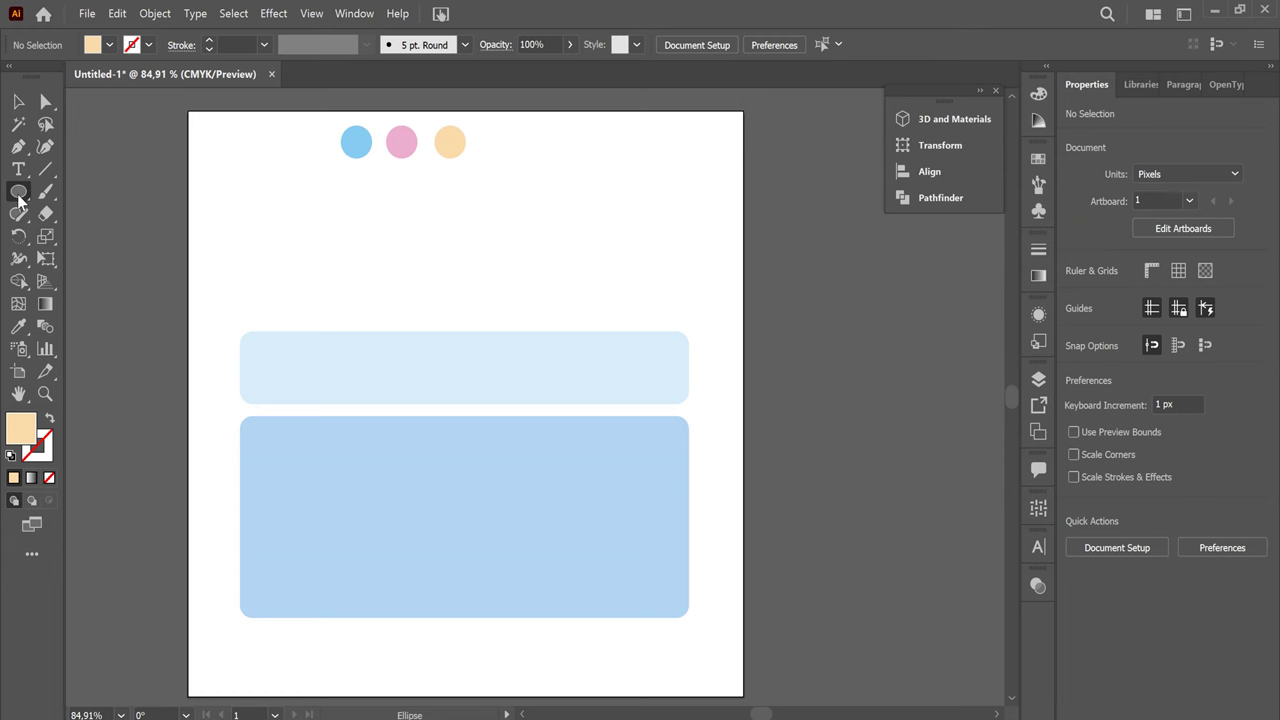
{"action": "left_click", "coordinate": [88, 191]}
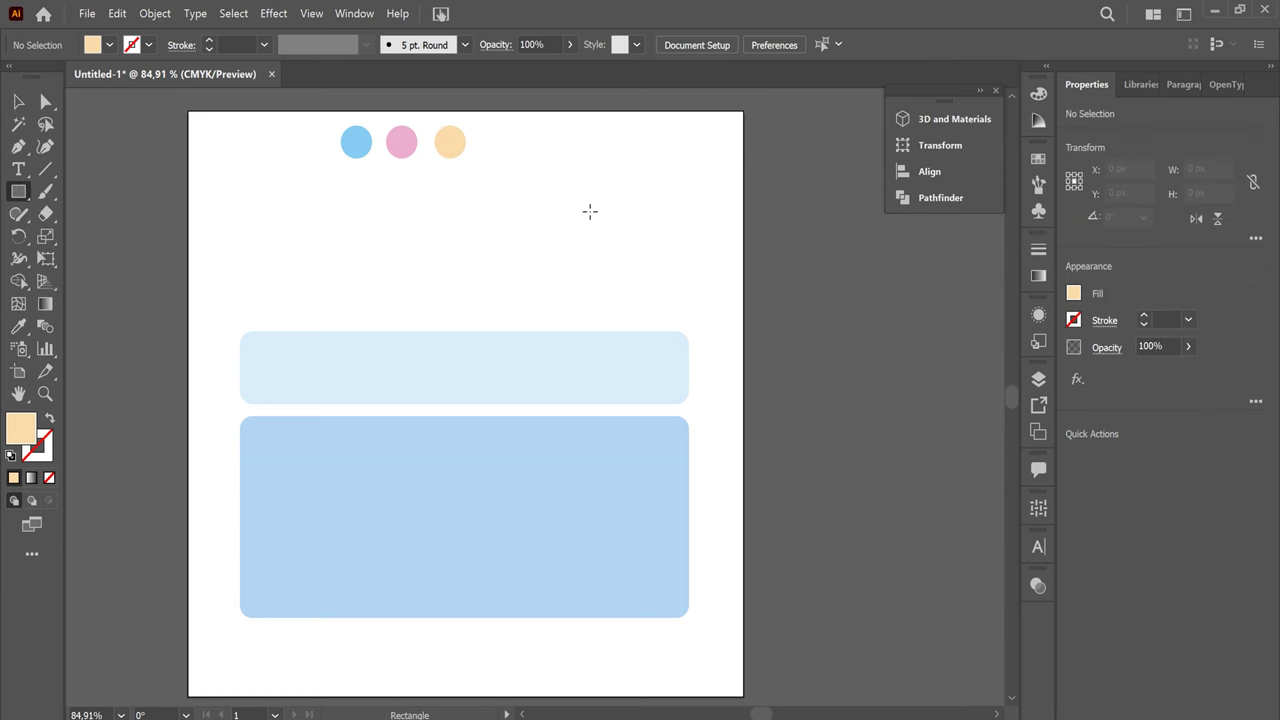
{"action": "left_click_drag", "start_coordinate": [402, 195], "coordinate": [565, 298]}
{"action": "left_click_drag", "start_coordinate": [556, 207], "coordinate": [561, 209]}
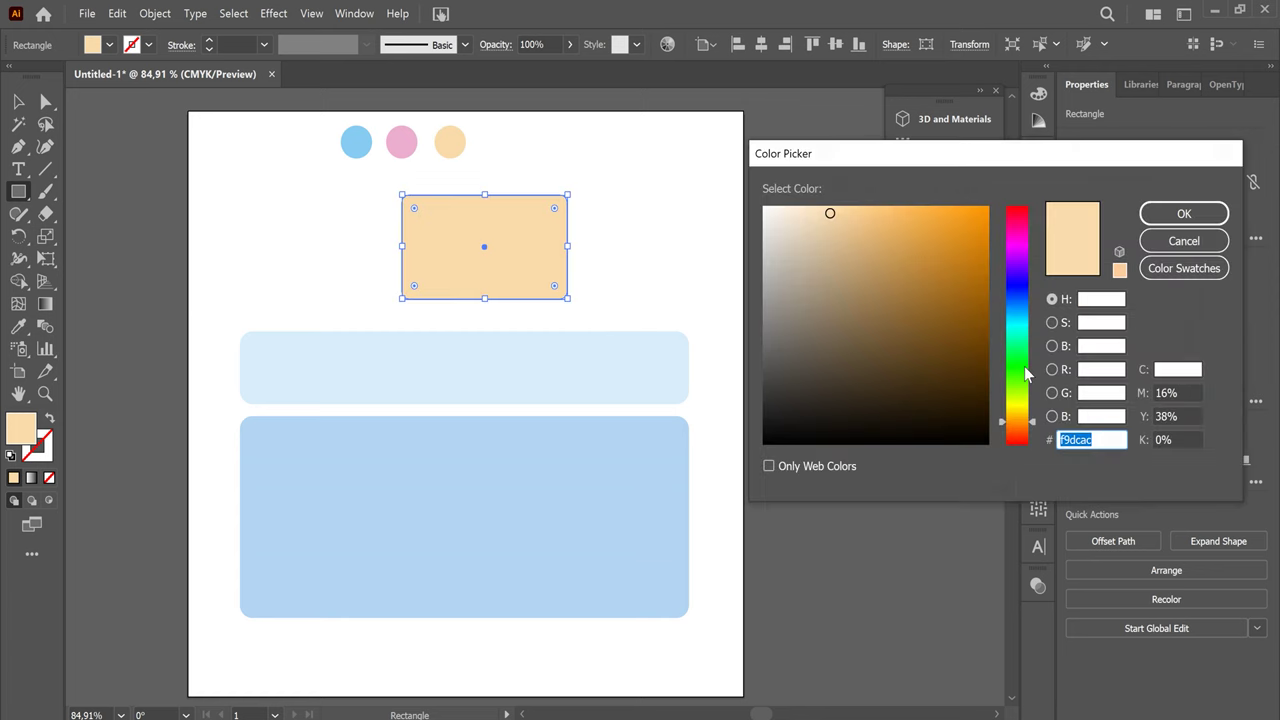
Fill the rounded rectangle purple #aa54fc
{"action": "left_click", "coordinate": [1020, 264]}
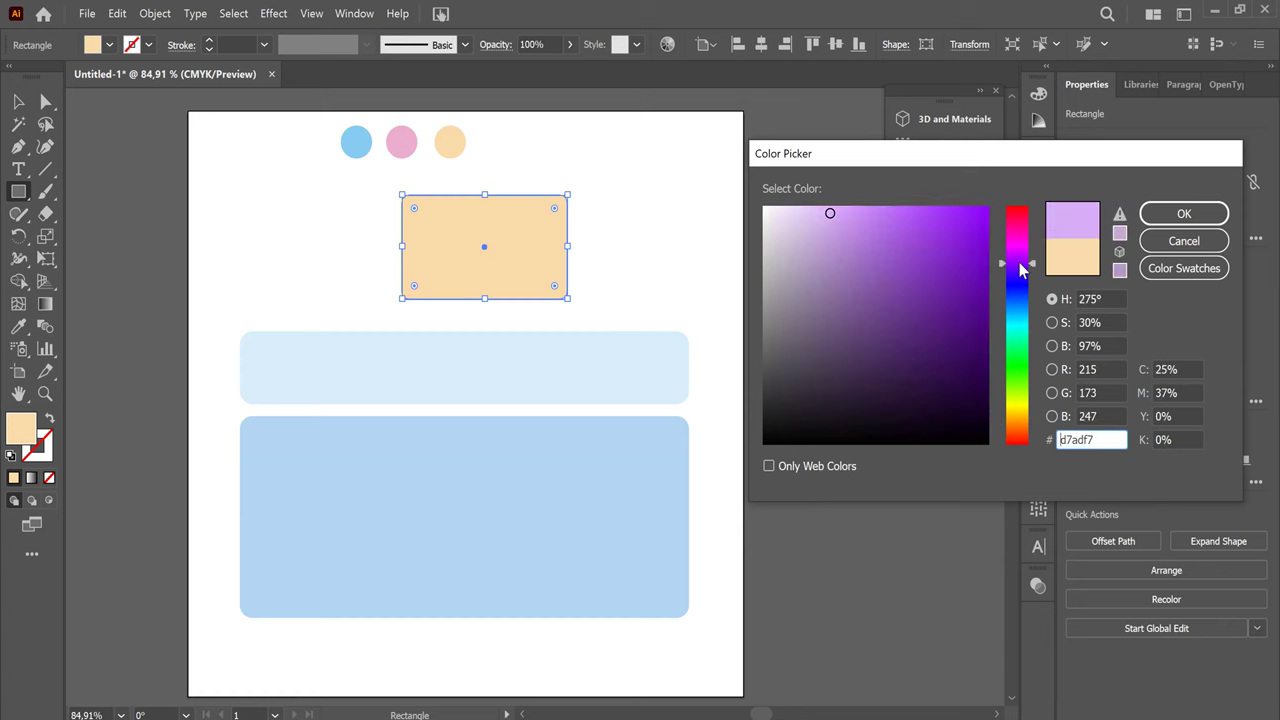
{"action": "left_click_drag", "start_coordinate": [887, 218], "coordinate": [901, 204]}
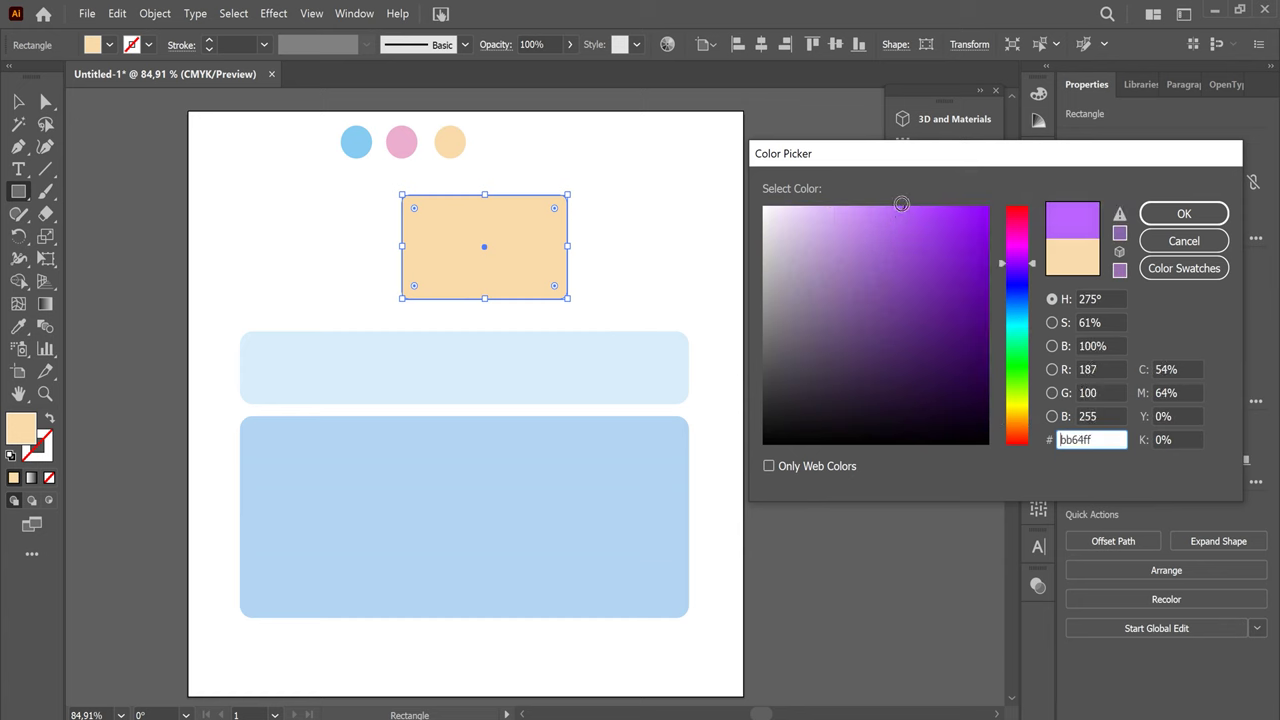
{"action": "left_click", "coordinate": [1162, 240]}
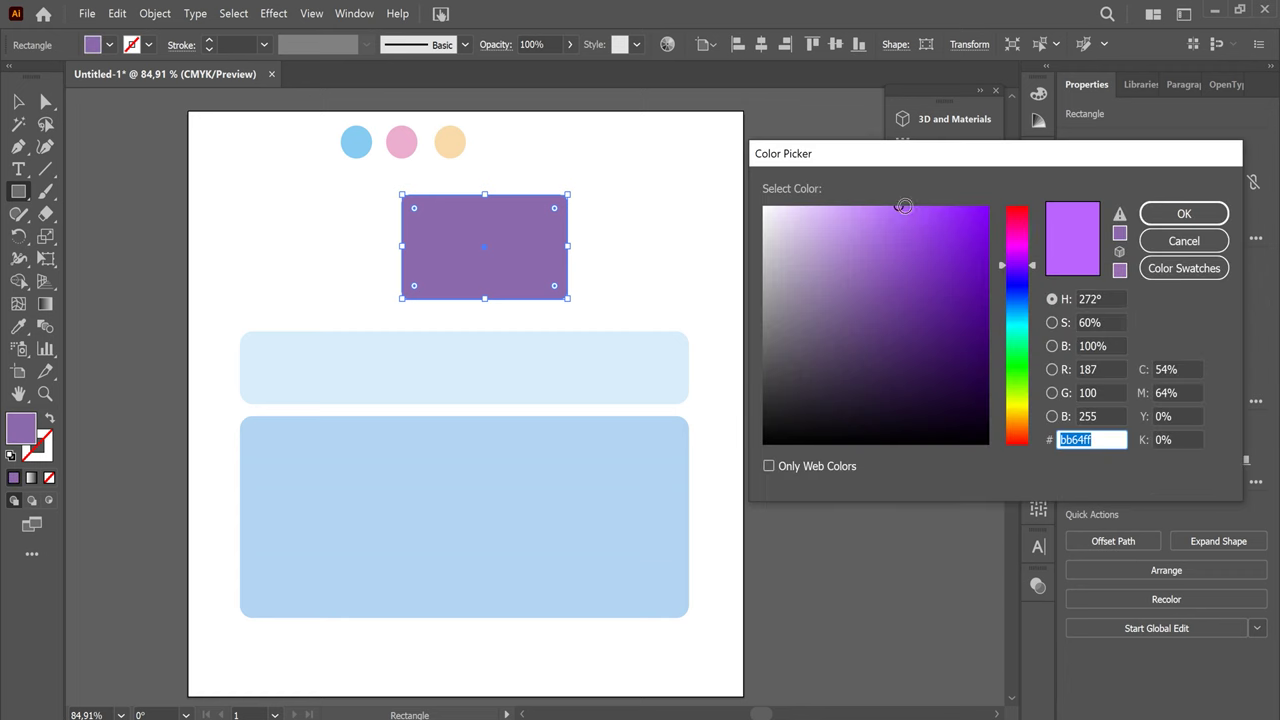
{"action": "left_click_drag", "start_coordinate": [903, 206], "coordinate": [915, 208]}
{"action": "left_click", "coordinate": [1183, 214]}
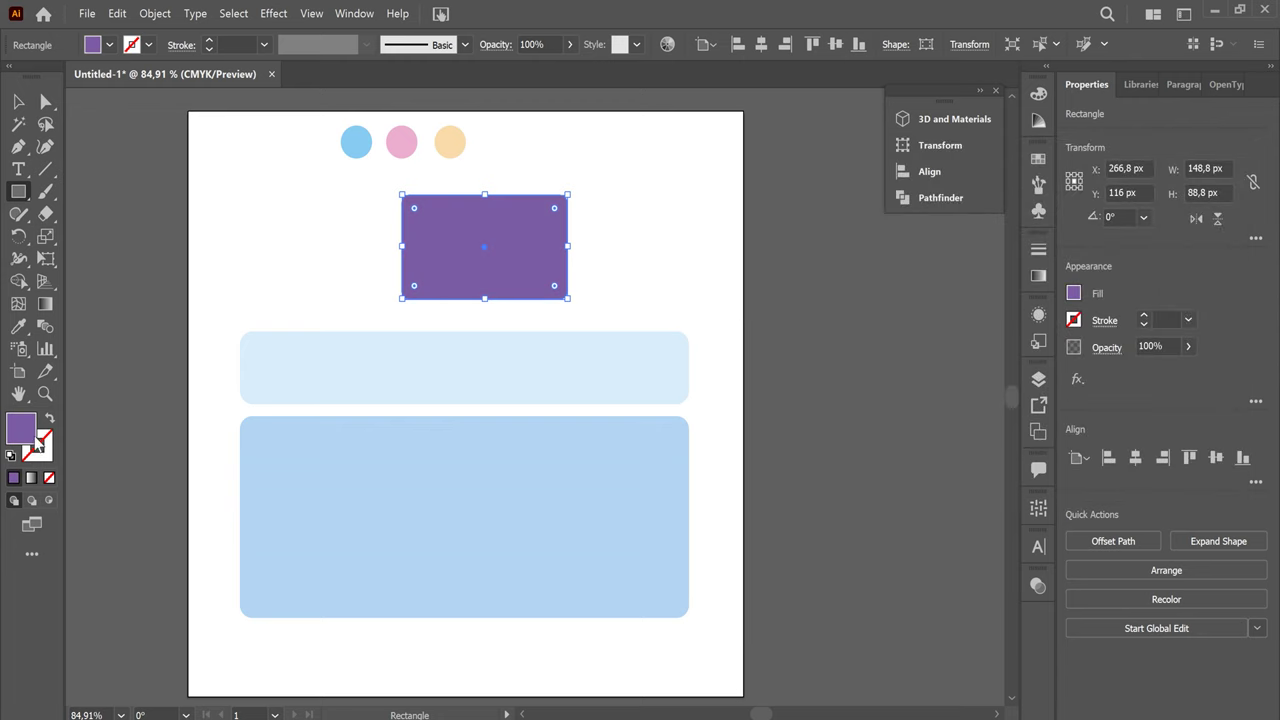
Enlarge the purple rectangle to about 162 × 97 px and align it with the blue blocks' left edge
{"action": "left_click", "coordinate": [18, 101]}
{"action": "left_click", "coordinate": [768, 253]}
{"action": "left_click_drag", "start_coordinate": [535, 270], "coordinate": [520, 266]}
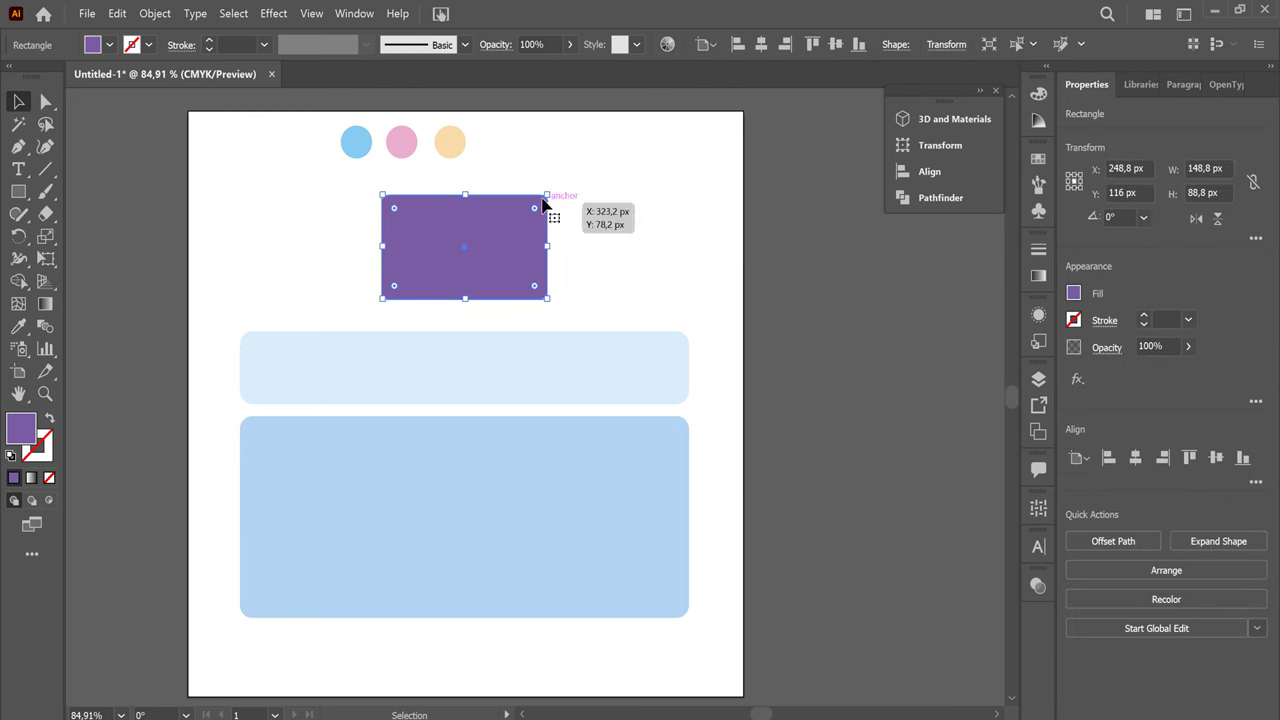
{"action": "left_click_drag", "start_coordinate": [550, 196], "coordinate": [587, 207]}
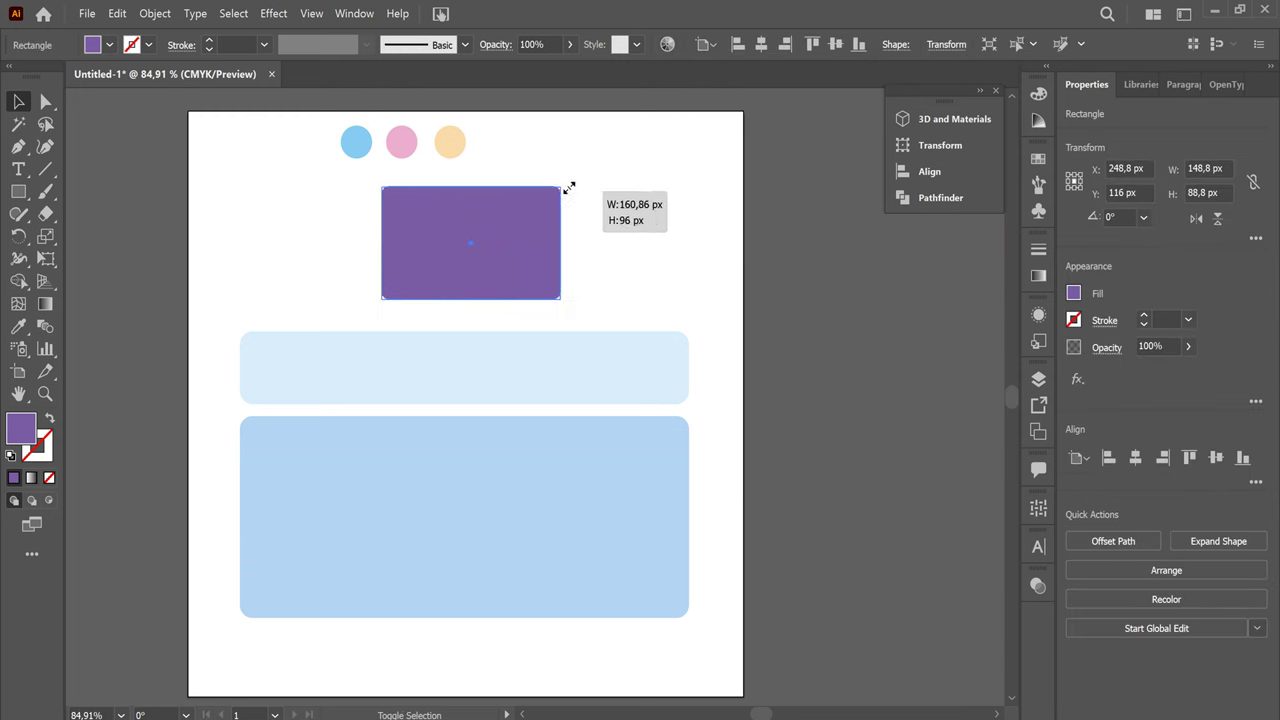
{"action": "left_click", "coordinate": [570, 280]}
{"action": "left_click", "coordinate": [528, 257]}
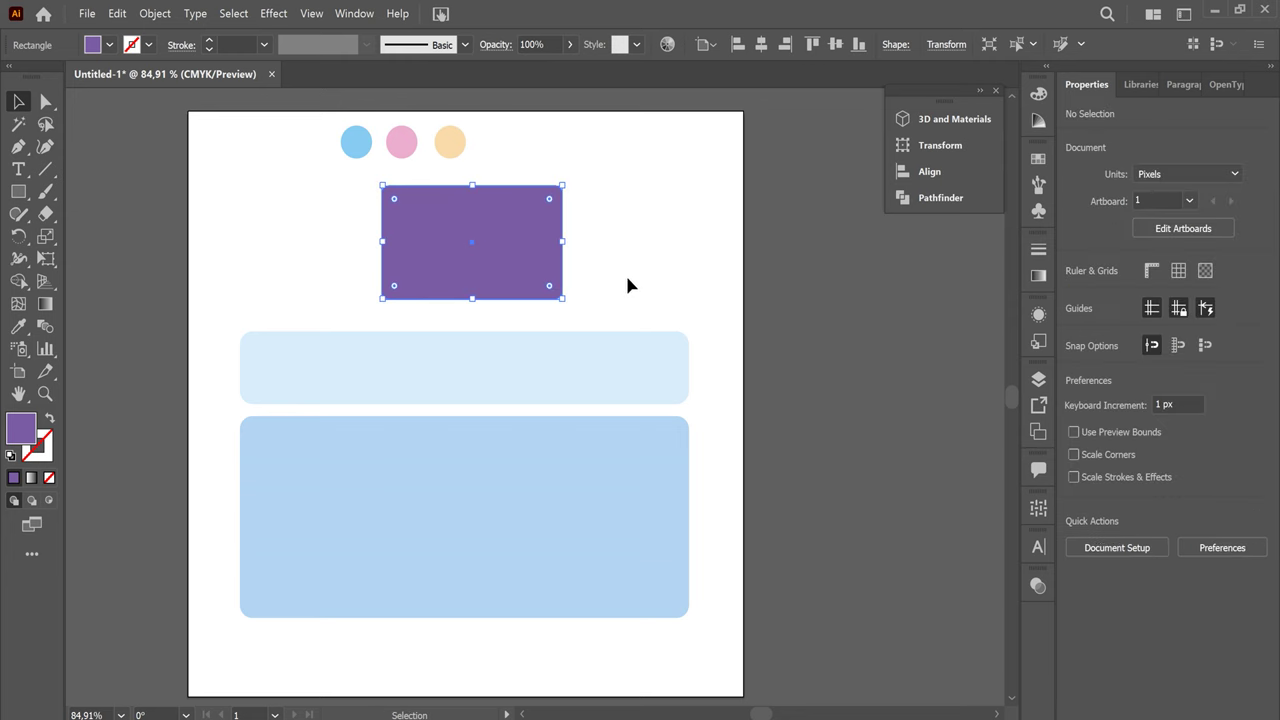
{"action": "left_click", "coordinate": [630, 268]}
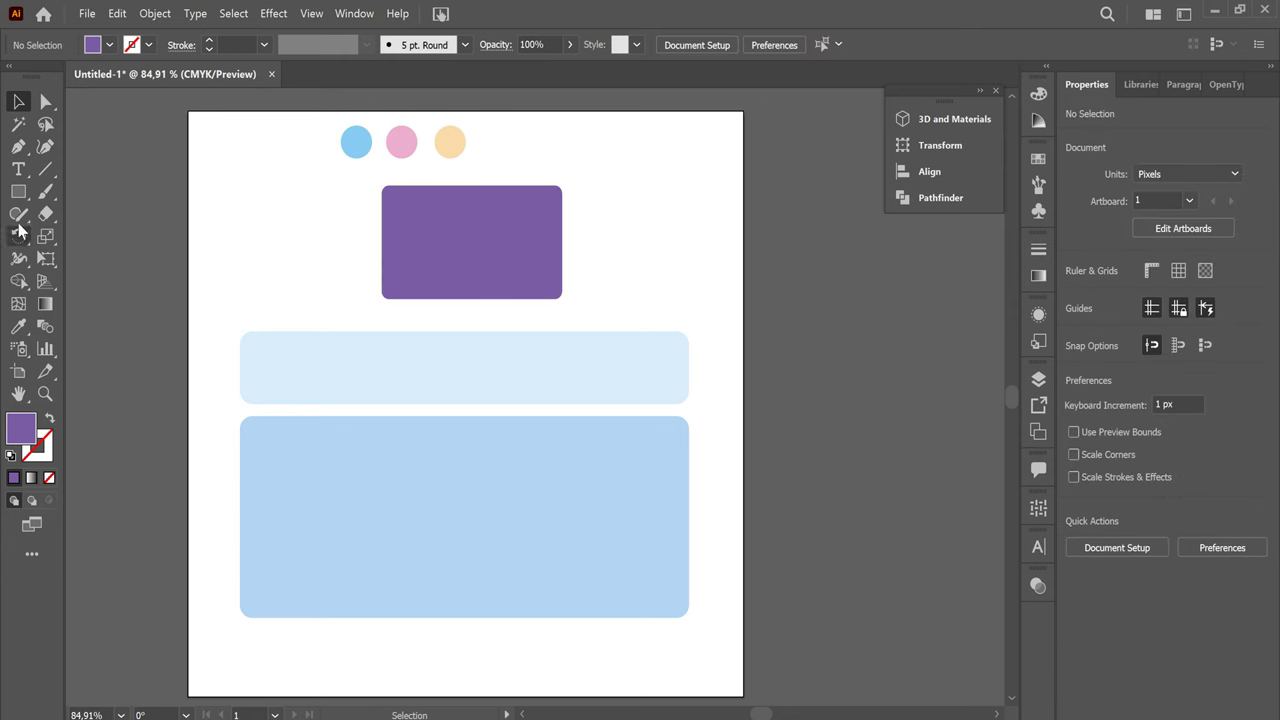
{"action": "left_click_drag", "start_coordinate": [543, 229], "coordinate": [397, 226]}
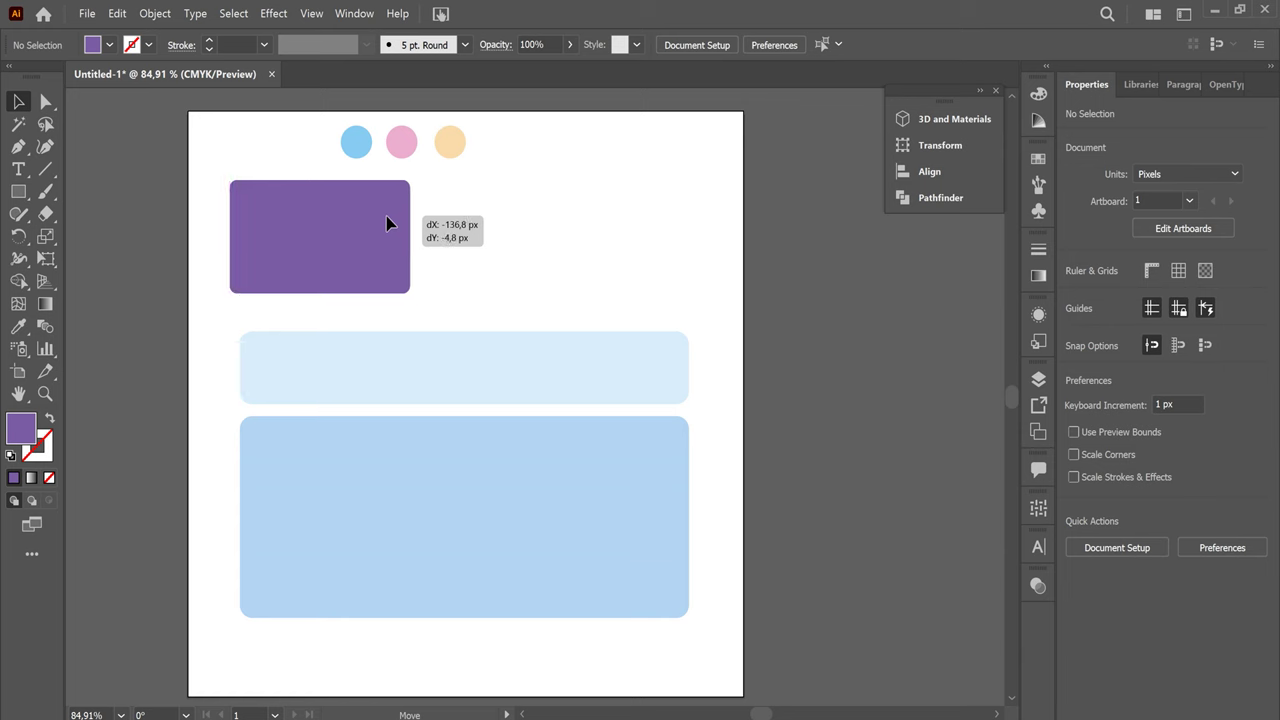
{"action": "left_click", "coordinate": [80, 320]}
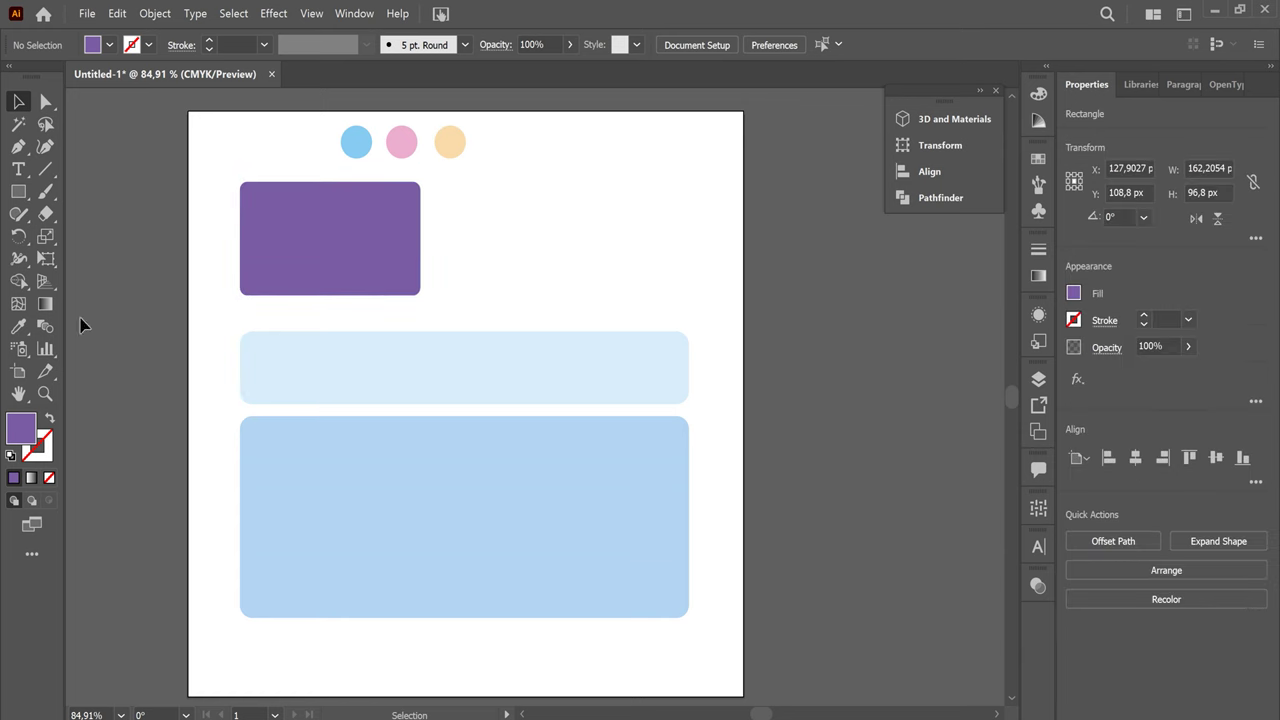
{"action": "left_click", "coordinate": [18, 191]}
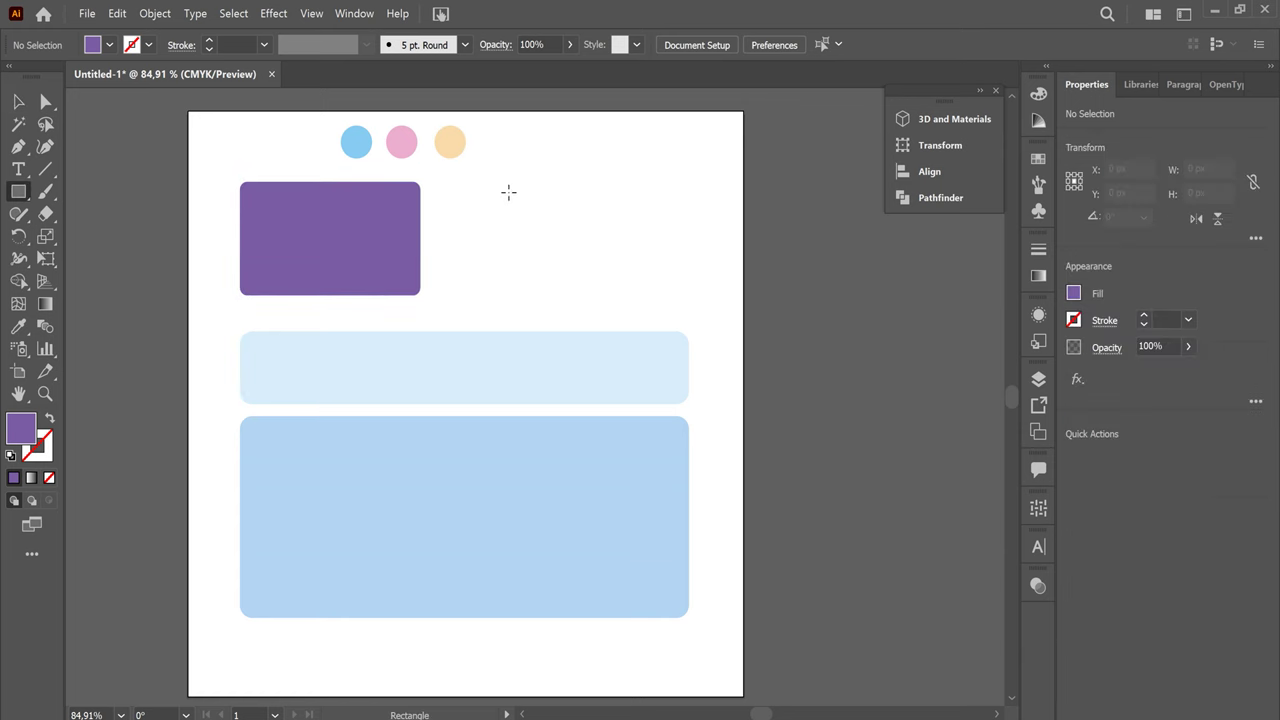
Draw a rounded magenta rectangle and move it inside the purple one
{"action": "left_click_drag", "start_coordinate": [470, 190], "coordinate": [629, 255]}
{"action": "left_click_drag", "start_coordinate": [618, 203], "coordinate": [622, 206]}
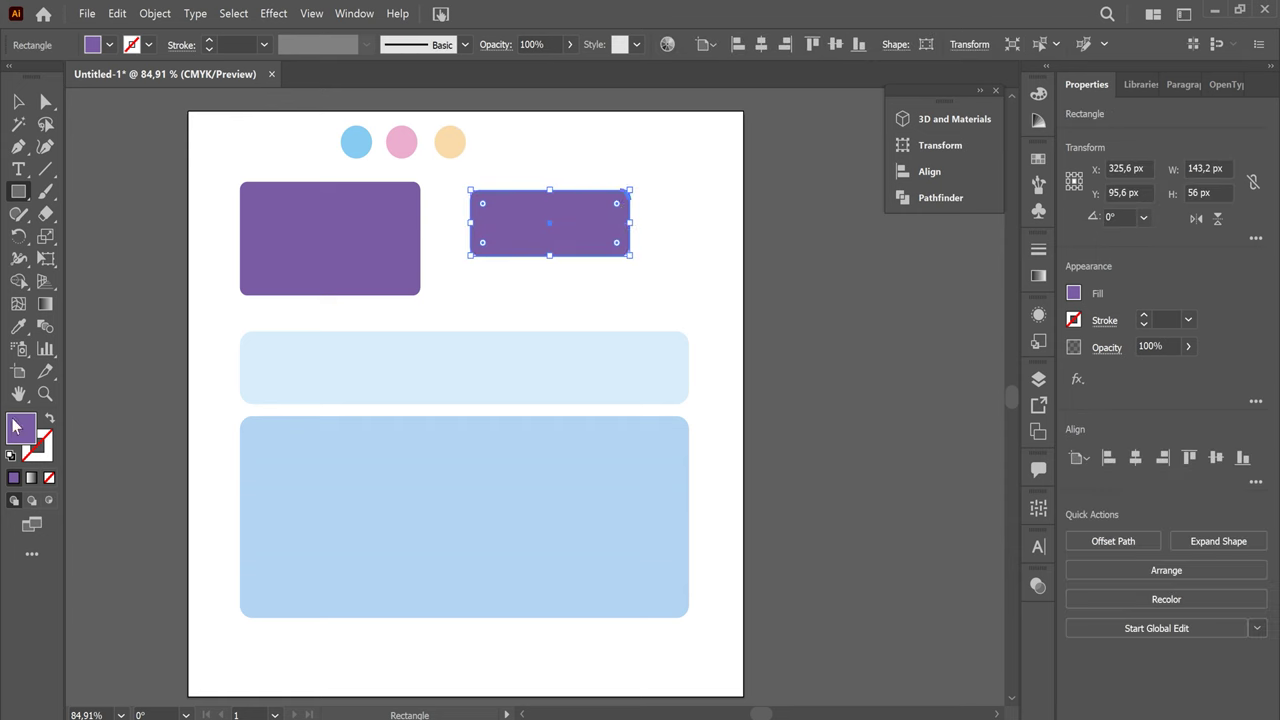
{"action": "double_click", "coordinate": [1073, 293]}
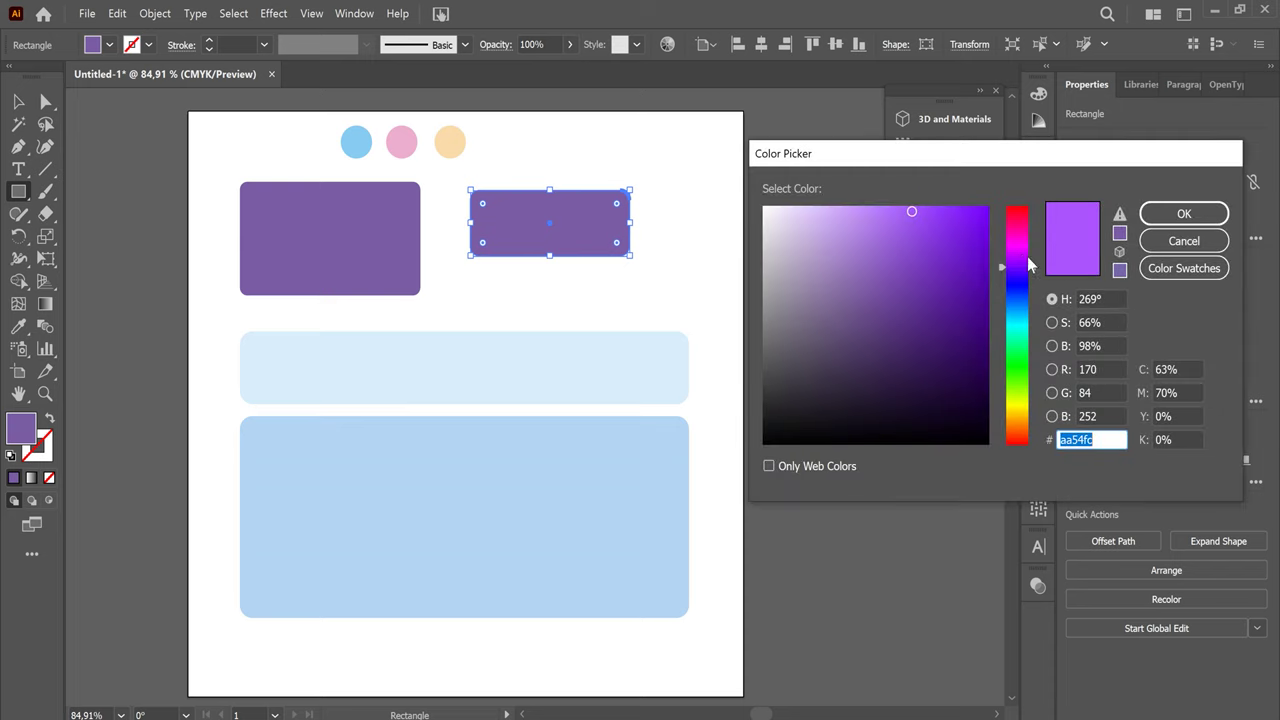
{"action": "left_click_drag", "start_coordinate": [1025, 262], "coordinate": [1020, 252]}
{"action": "left_click", "coordinate": [1184, 213]}
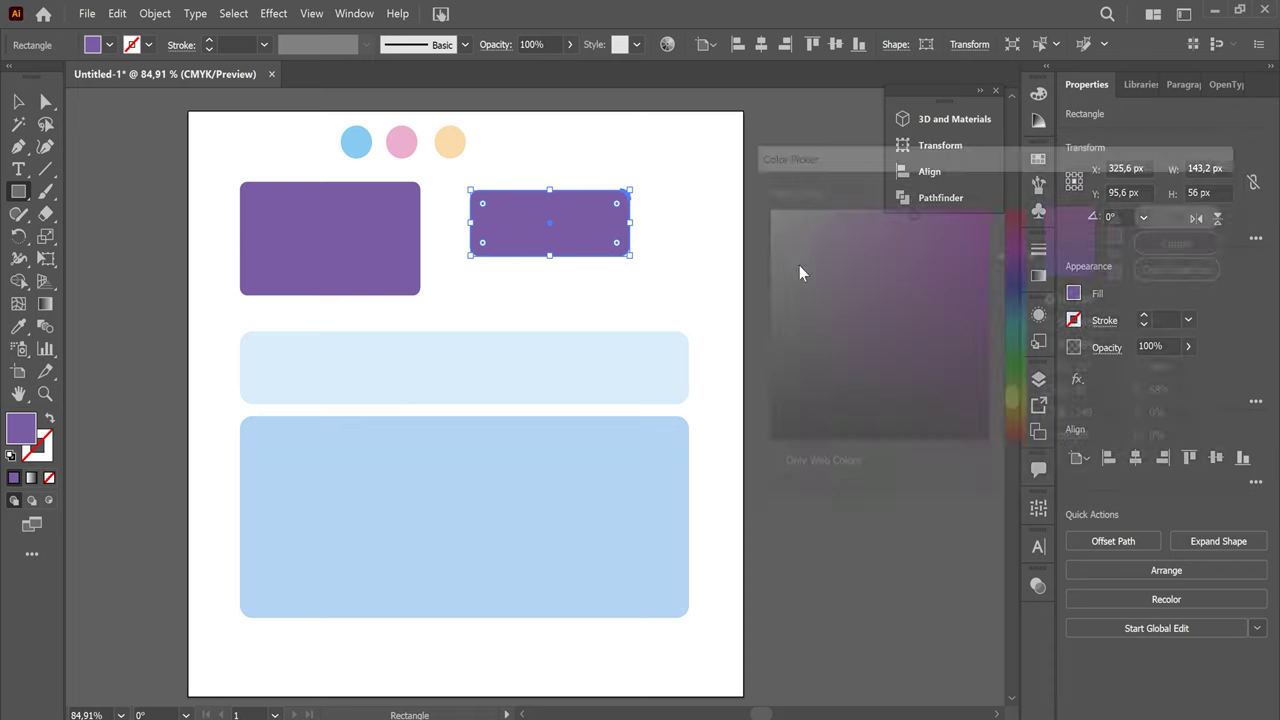
{"action": "left_click", "coordinate": [18, 101]}
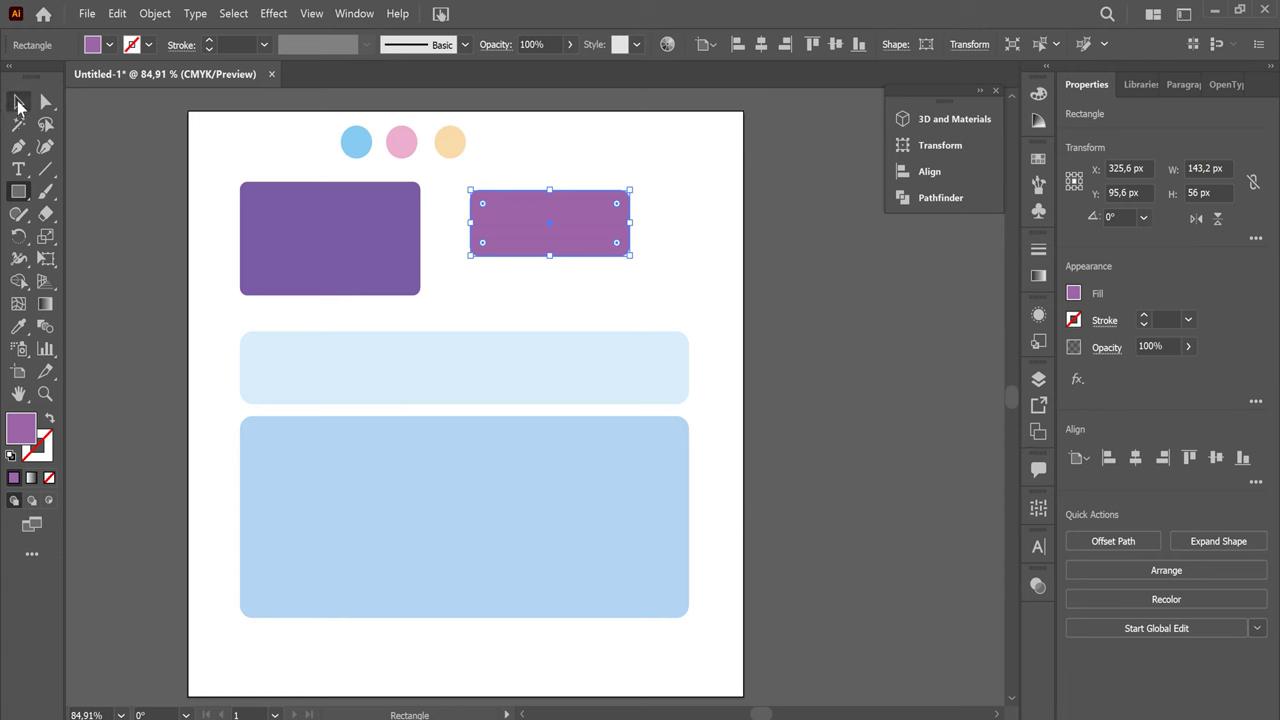
{"action": "mouse_move", "coordinate": [587, 234]}
{"action": "left_mouse_down"}
{"action": "mouse_move", "coordinate": [360, 233]}
{"action": "mouse_move", "coordinate": [368, 240]}
{"action": "left_mouse_up"}
{"action": "left_click", "coordinate": [590, 228]}
Add a rounded 154.4 × 42 px bar in the sampled purple beside it, plus a small rectangle below
{"action": "left_click", "coordinate": [18, 191]}
{"action": "mouse_move", "coordinate": [457, 189]}
{"action": "left_mouse_down"}
{"action": "mouse_move", "coordinate": [496, 228]}
{"action": "mouse_move", "coordinate": [630, 238]}
{"action": "left_mouse_up"}
{"action": "left_click", "coordinate": [18, 328]}
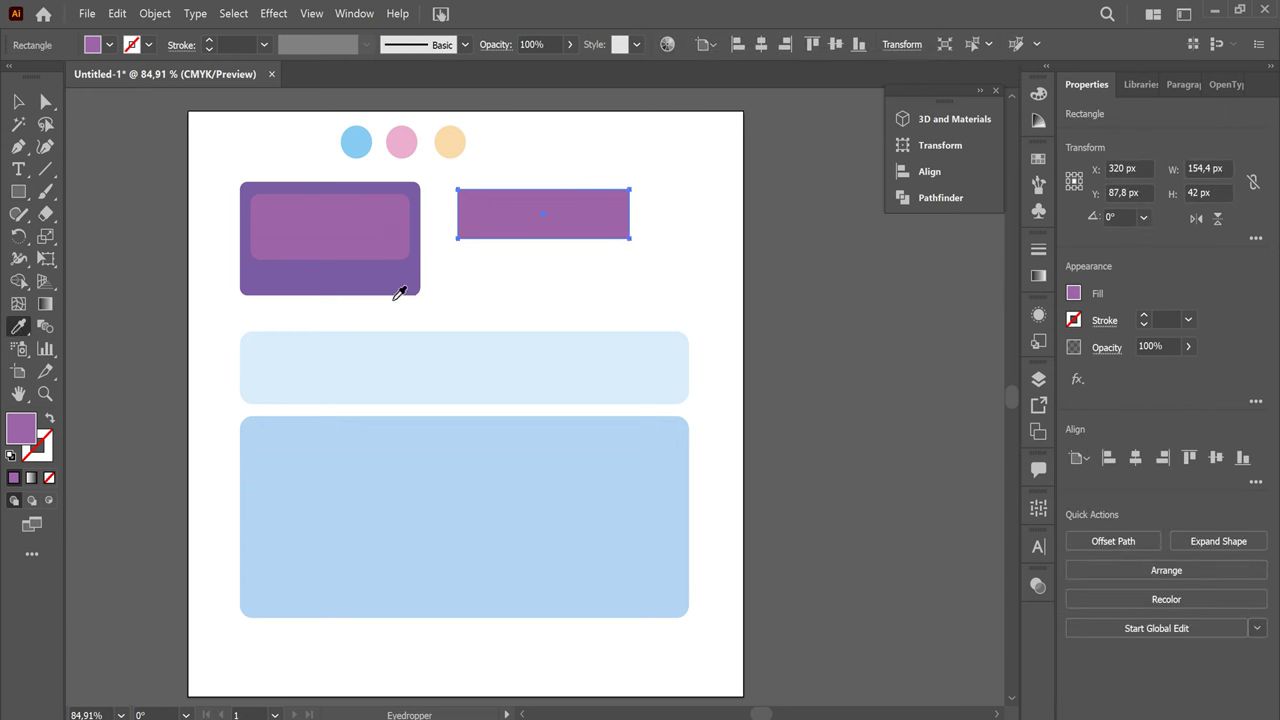
{"action": "left_click", "coordinate": [398, 271]}
{"action": "left_click", "coordinate": [20, 102]}
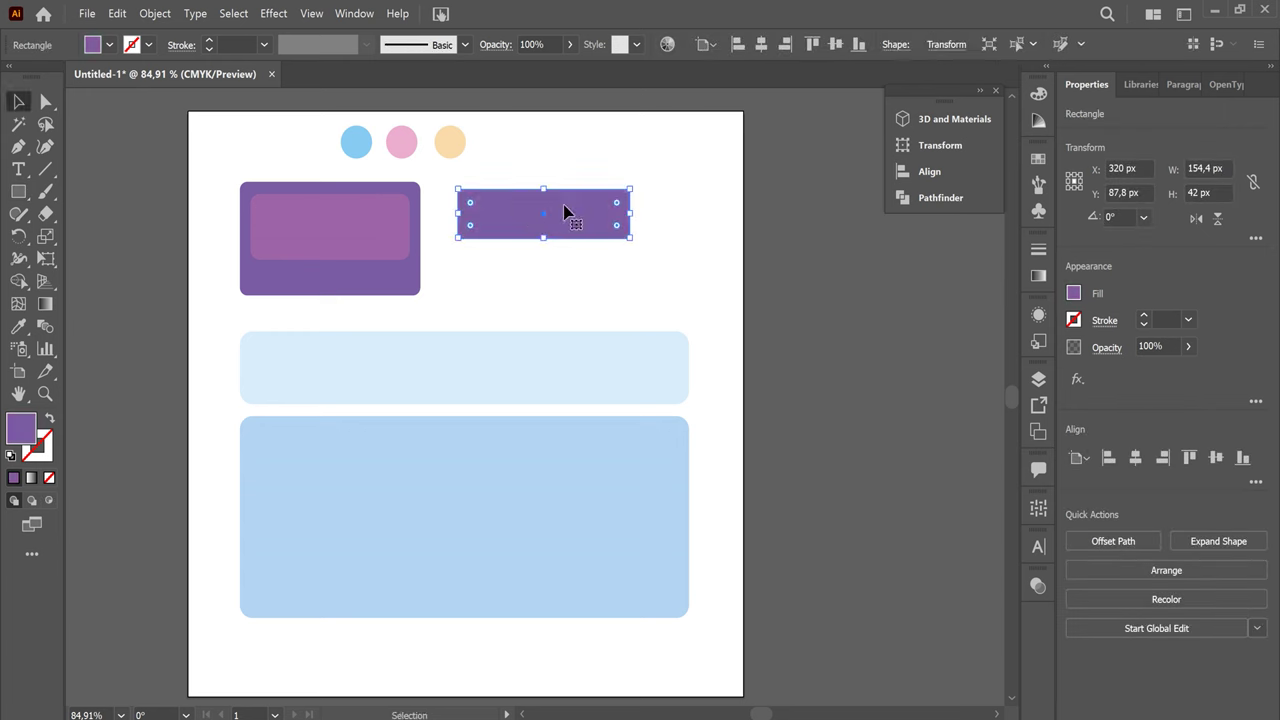
{"action": "left_click_drag", "start_coordinate": [617, 207], "coordinate": [628, 212]}
{"action": "left_click", "coordinate": [543, 282]}
{"action": "left_click", "coordinate": [18, 191]}
{"action": "left_click_drag", "start_coordinate": [474, 259], "coordinate": [491, 299]}
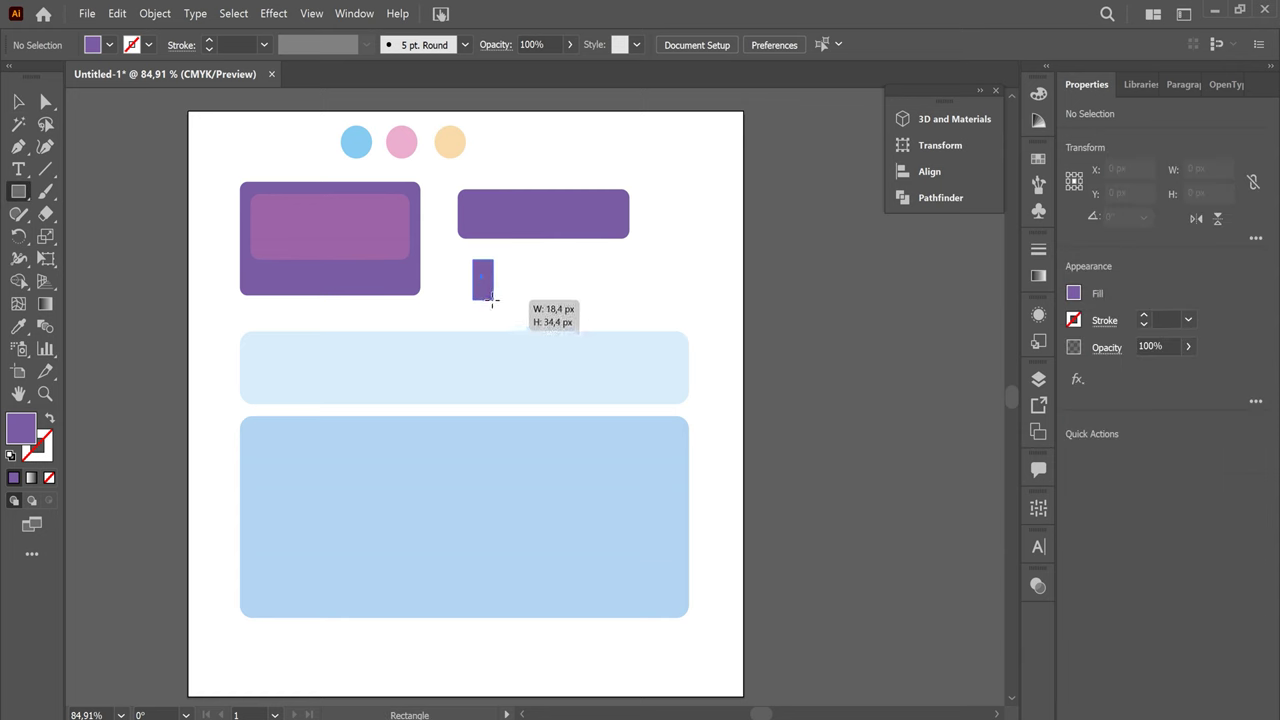
Fill the small rectangle orange
{"action": "left_click_drag", "start_coordinate": [491, 299], "coordinate": [491, 299]}
{"action": "left_click", "coordinate": [110, 45]}
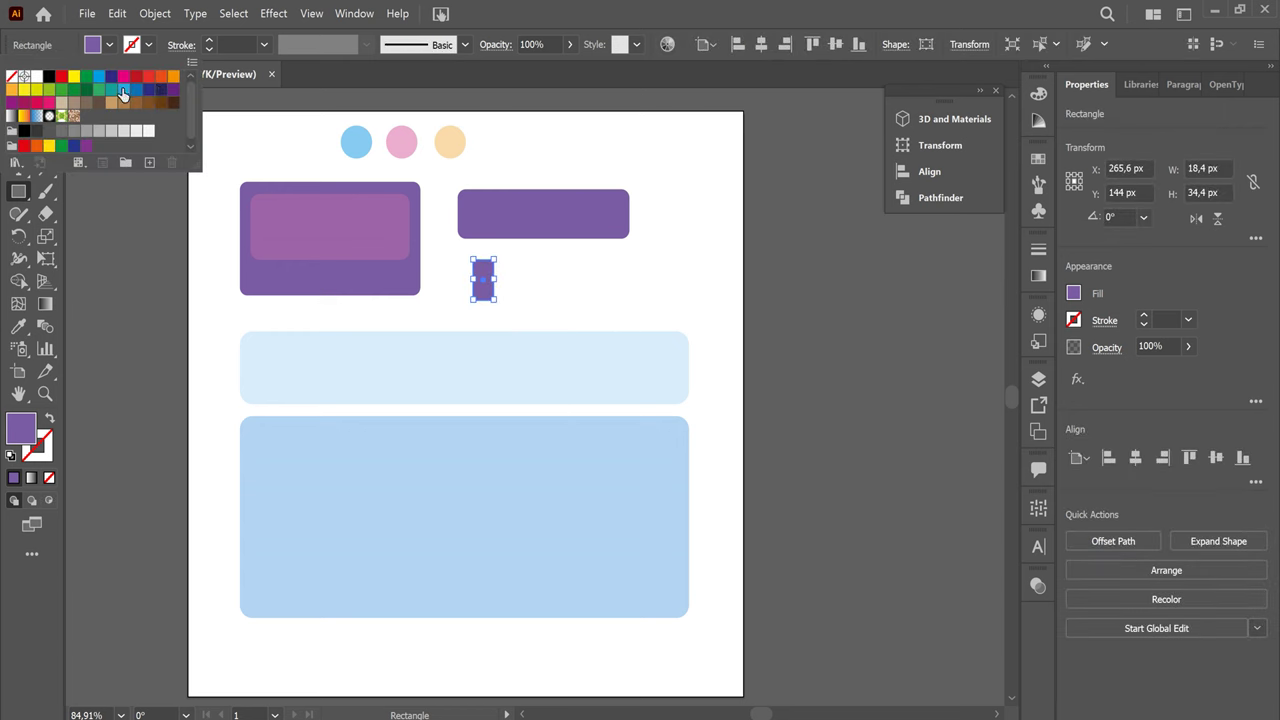
{"action": "left_click", "coordinate": [173, 77]}
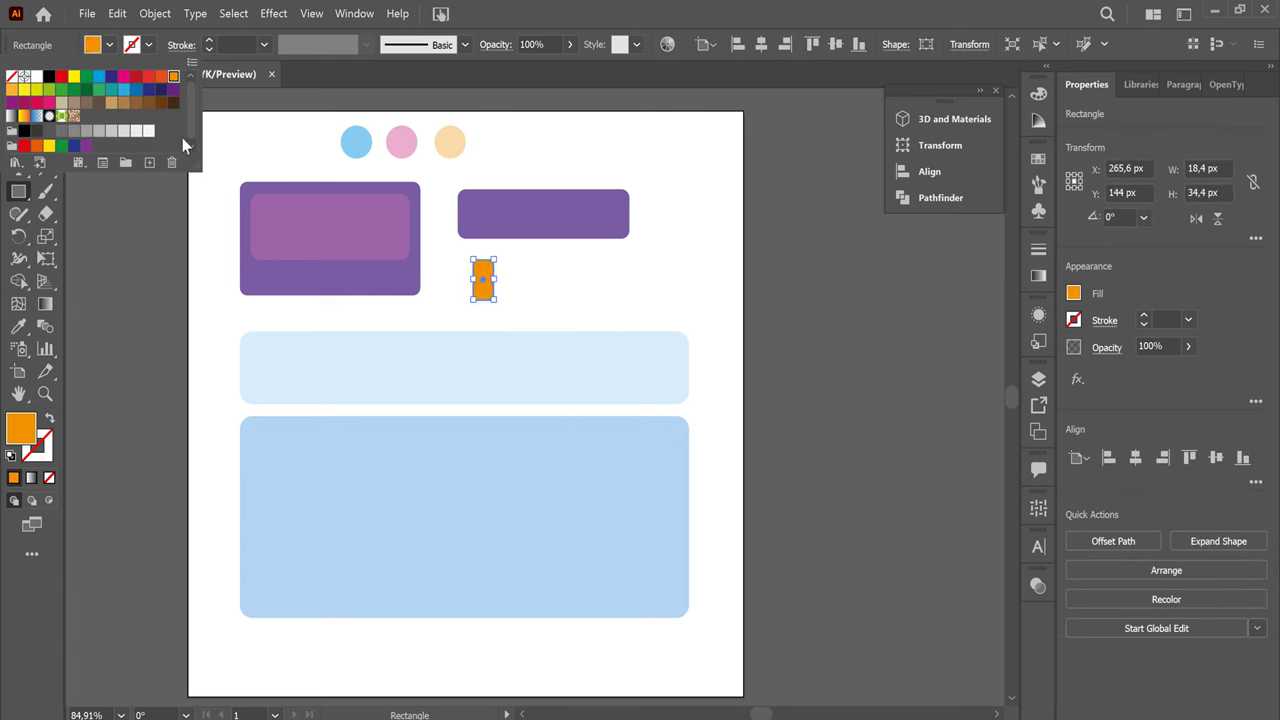
{"action": "left_click", "coordinate": [110, 45]}
Recolour the large purple rectangle and the right bar dark purple
{"action": "left_click", "coordinate": [18, 101]}
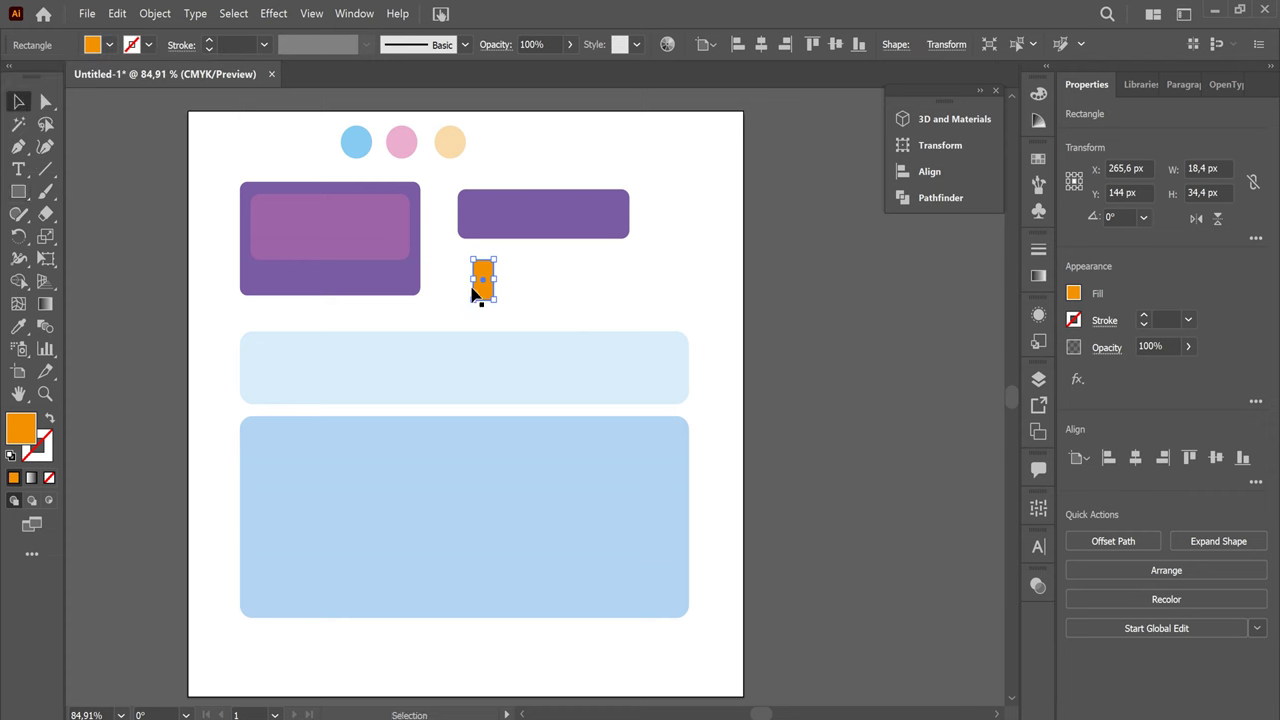
{"action": "left_click", "coordinate": [376, 288]}
{"action": "left_click", "coordinate": [108, 45]}
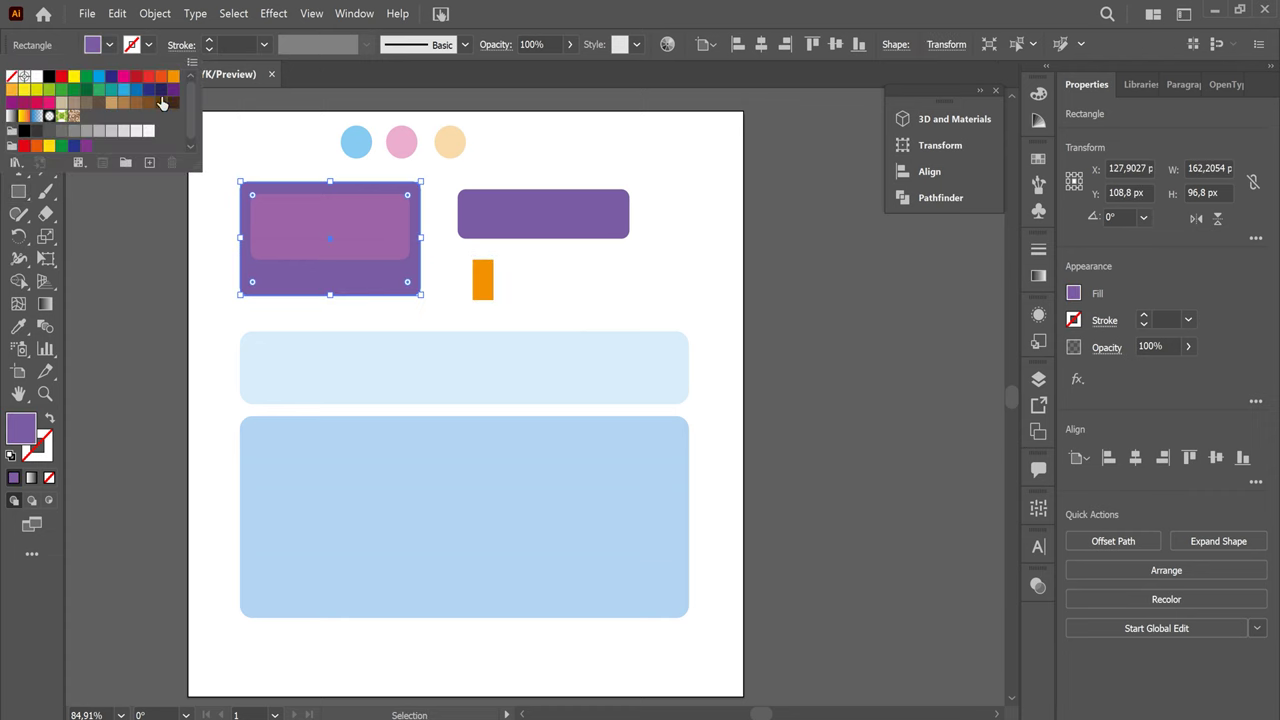
{"action": "left_click", "coordinate": [176, 91]}
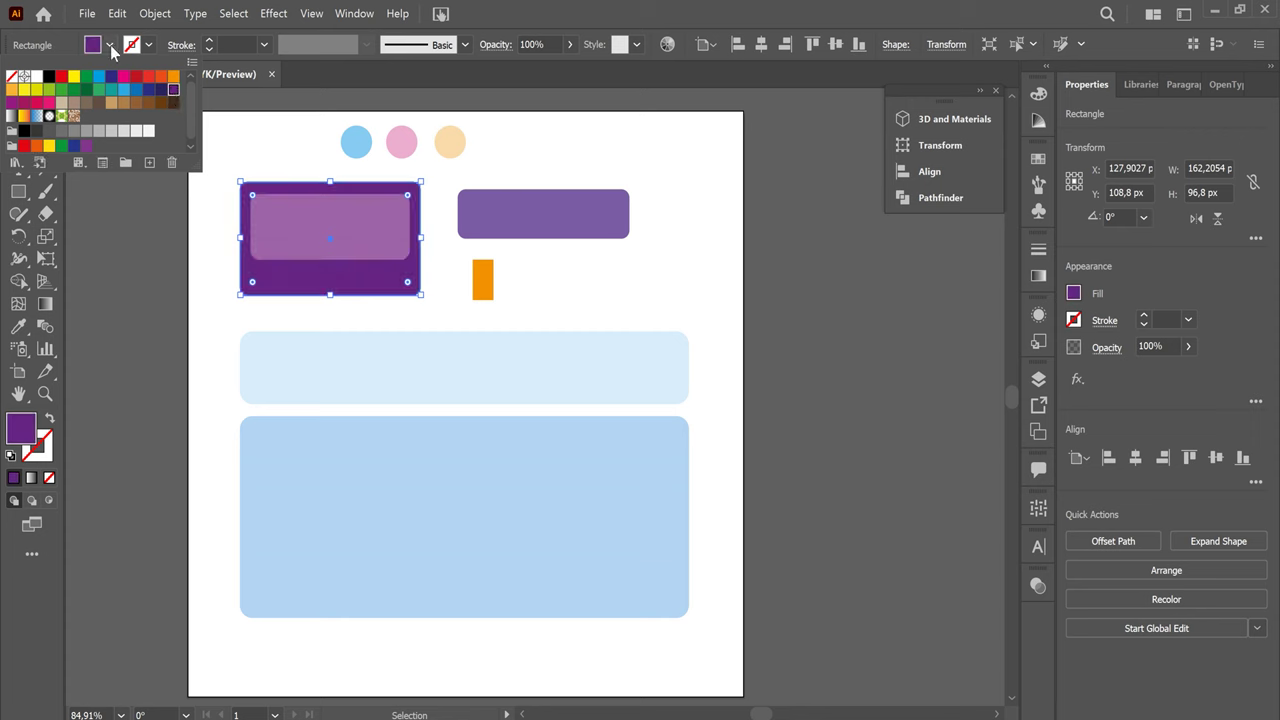
{"action": "left_click", "coordinate": [509, 220]}
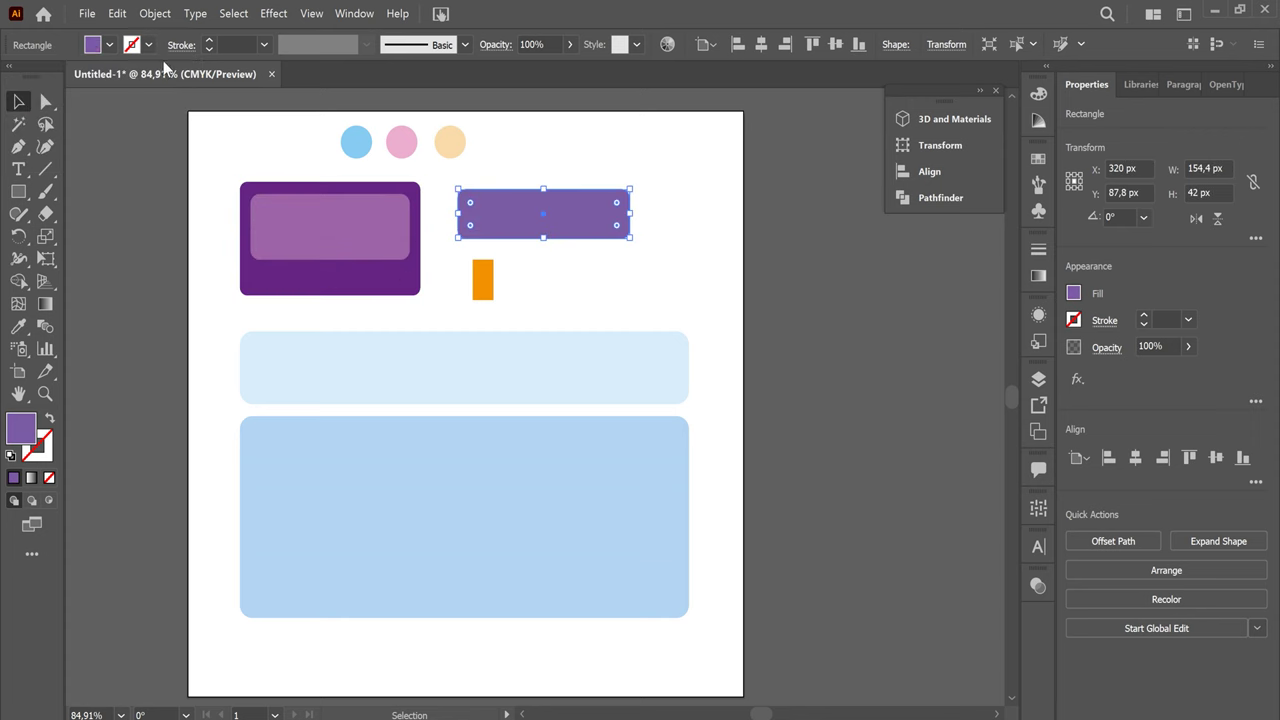
{"action": "left_click", "coordinate": [110, 46]}
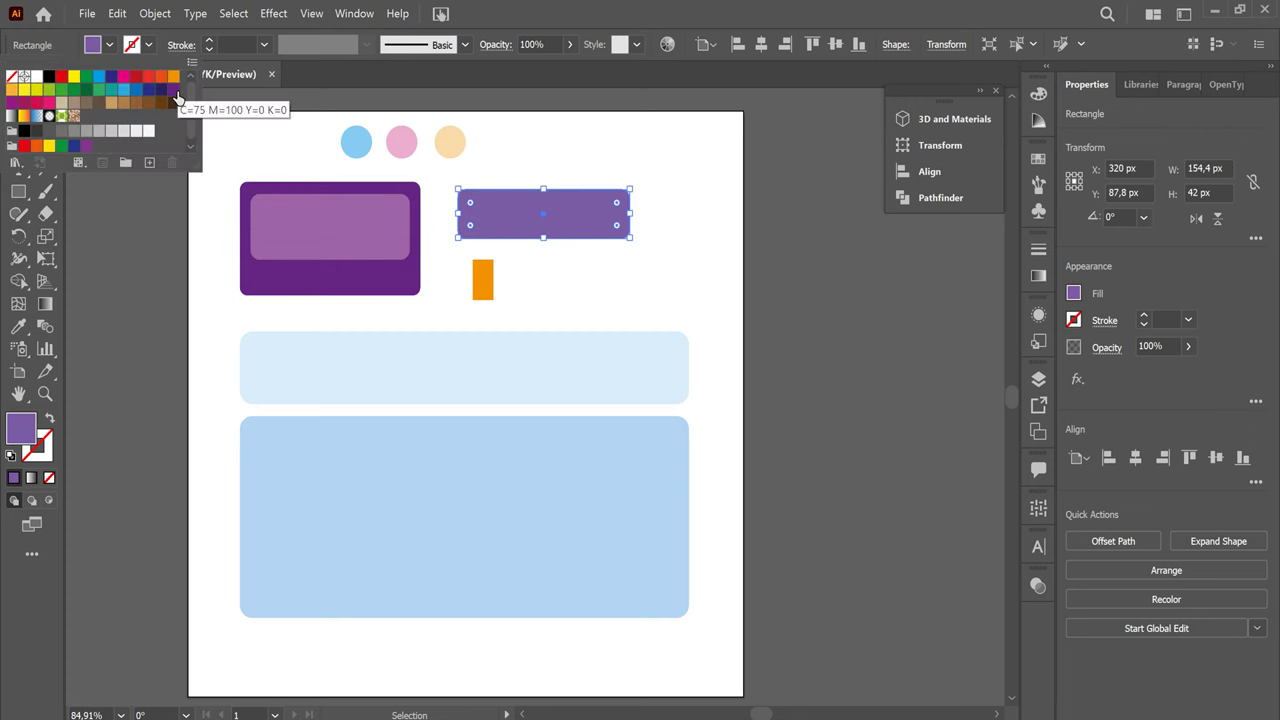
{"action": "left_click", "coordinate": [176, 97]}
Make the inner panel magenta
{"action": "left_click", "coordinate": [336, 216]}
{"action": "left_click", "coordinate": [360, 254]}
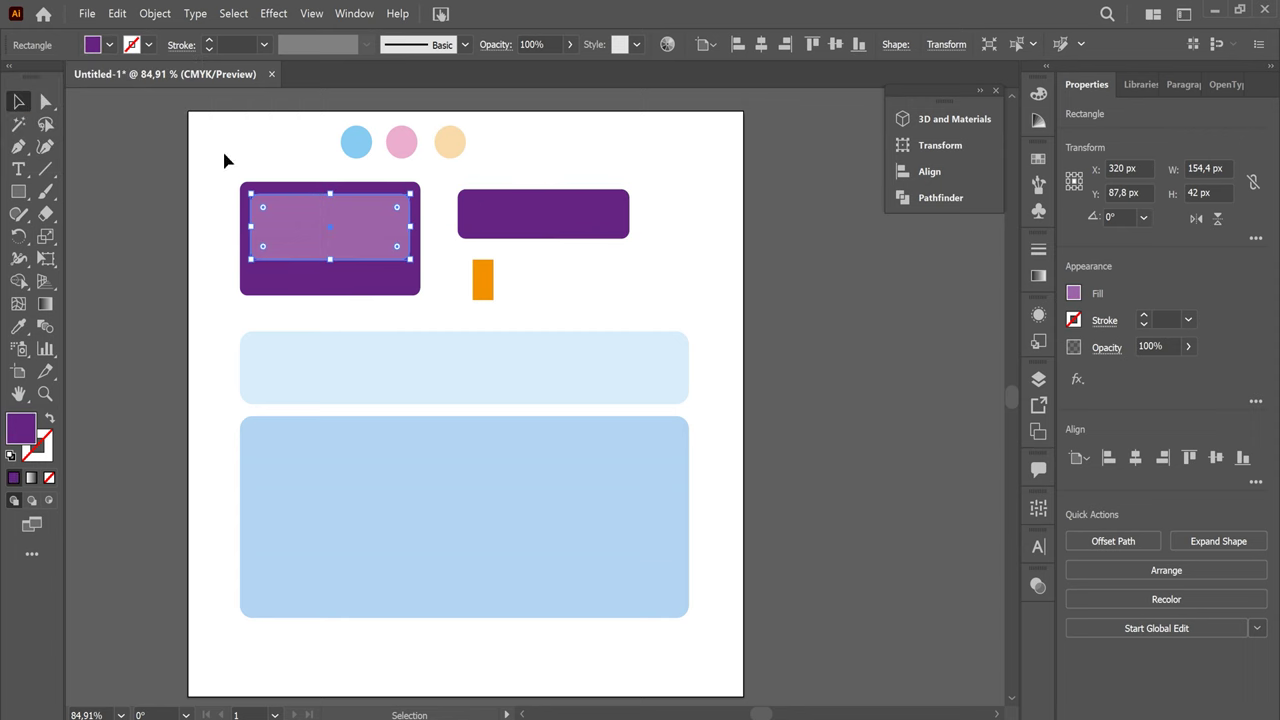
{"action": "left_click", "coordinate": [110, 46]}
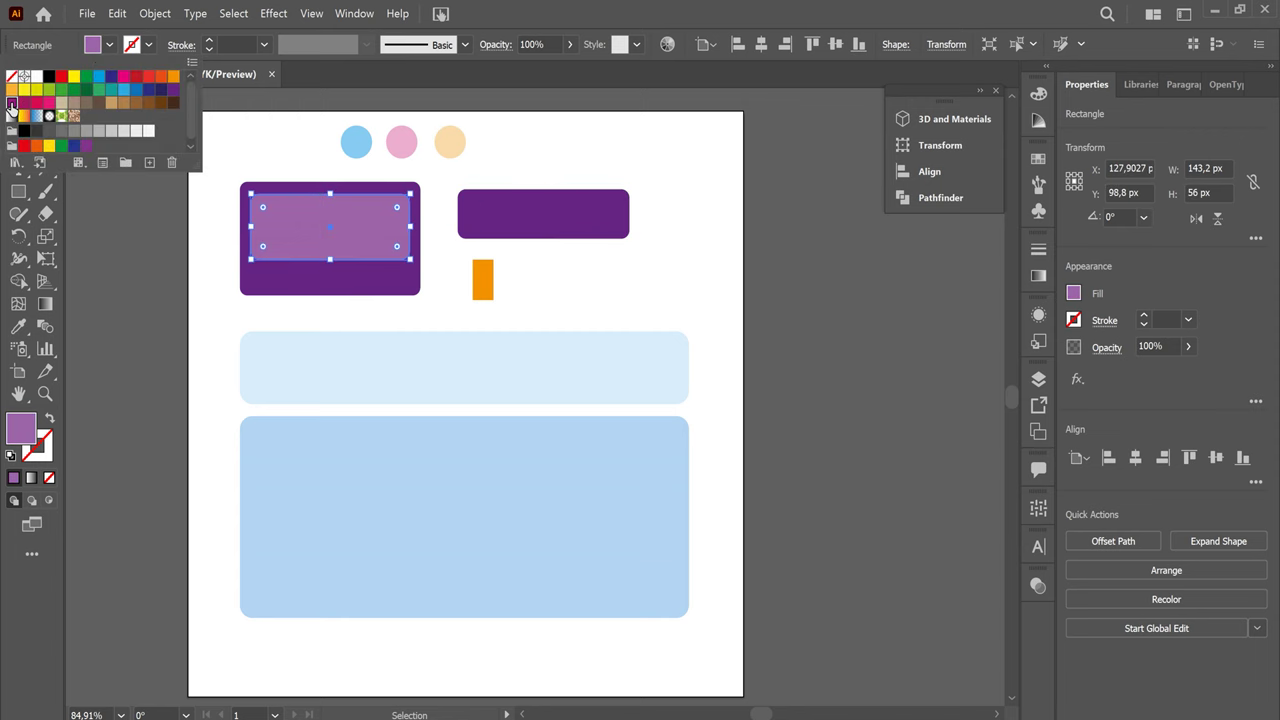
{"action": "left_click", "coordinate": [11, 103]}
{"action": "left_click", "coordinate": [613, 293]}
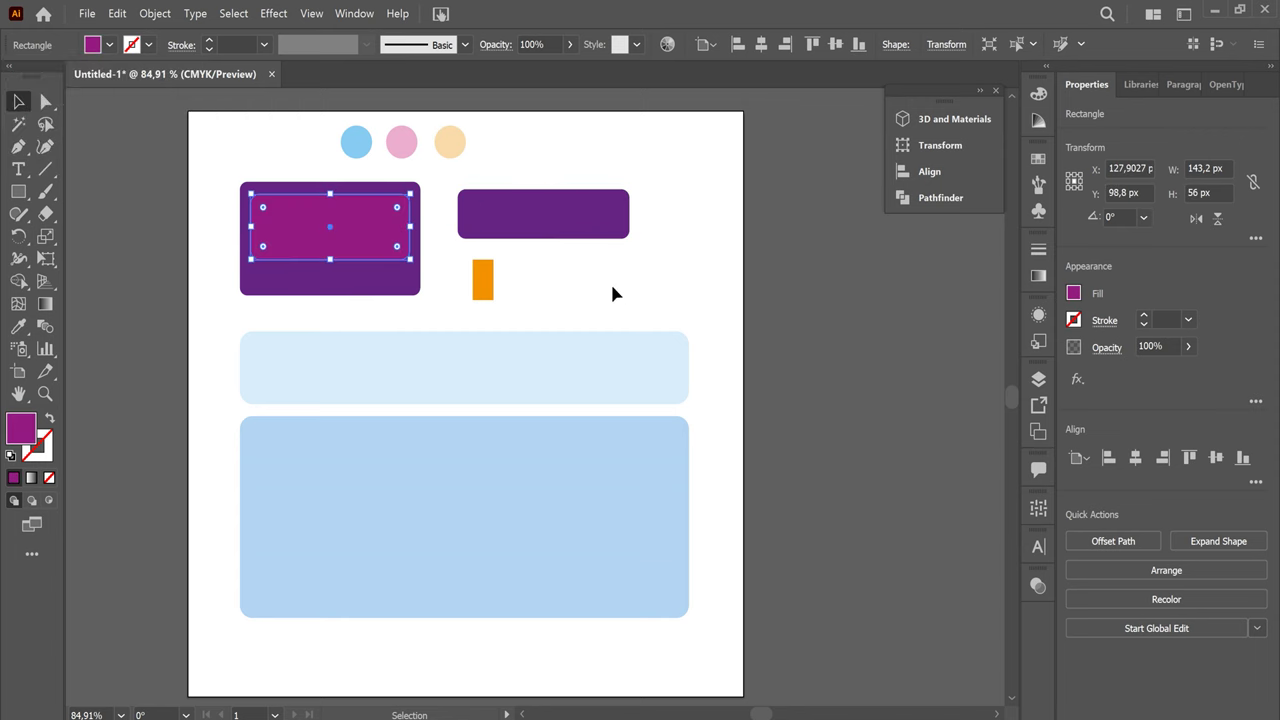
Give the small orange rectangle a 1 pt orange-red outline
{"action": "left_click", "coordinate": [485, 290]}
{"action": "left_click", "coordinate": [147, 45]}
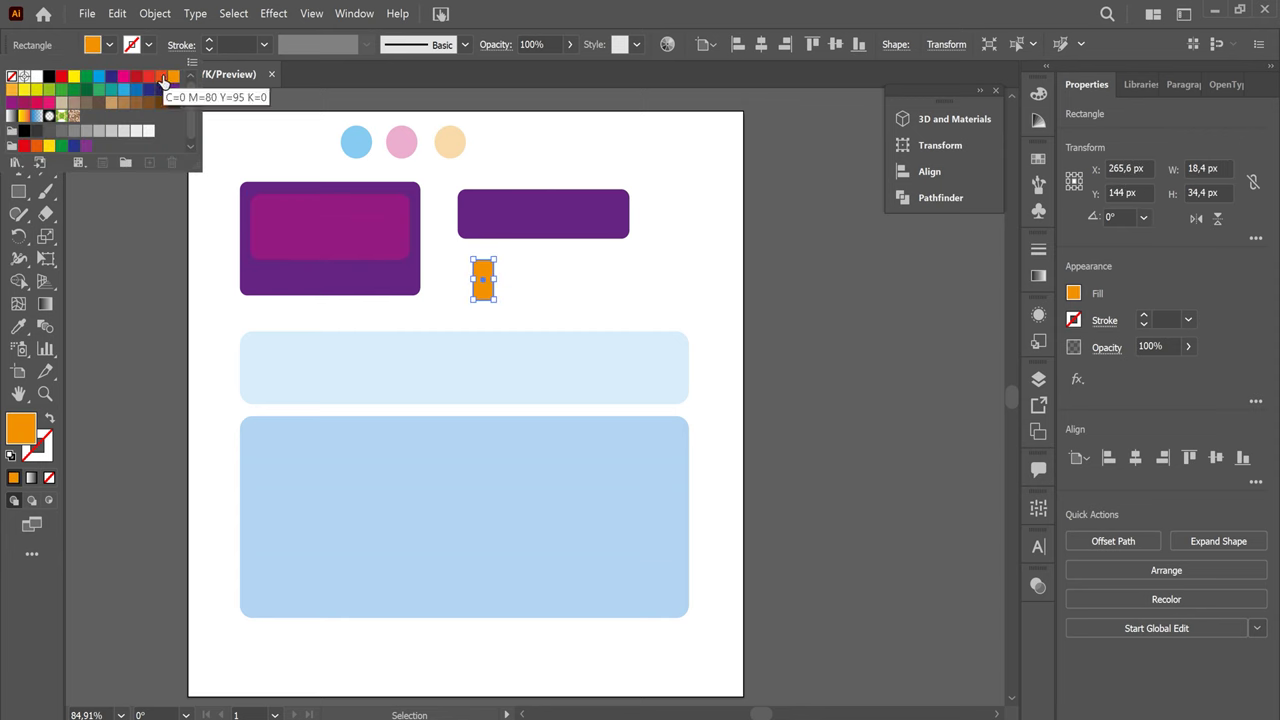
{"action": "left_click", "coordinate": [161, 76]}
{"action": "left_click", "coordinate": [537, 297]}
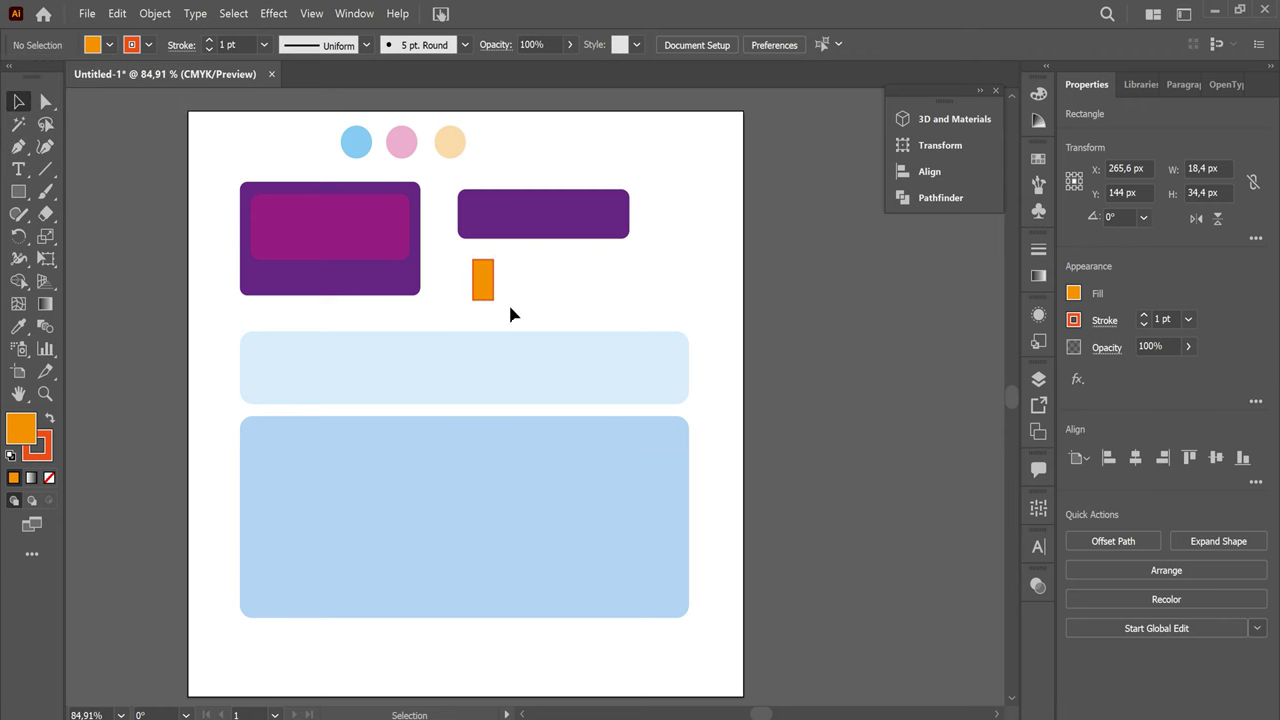
{"action": "left_click", "coordinate": [489, 291]}
Slightly round the orange rectangle's corners and move it onto the purple bar's left end
{"action": "key", "text": "ctrl+plus"}
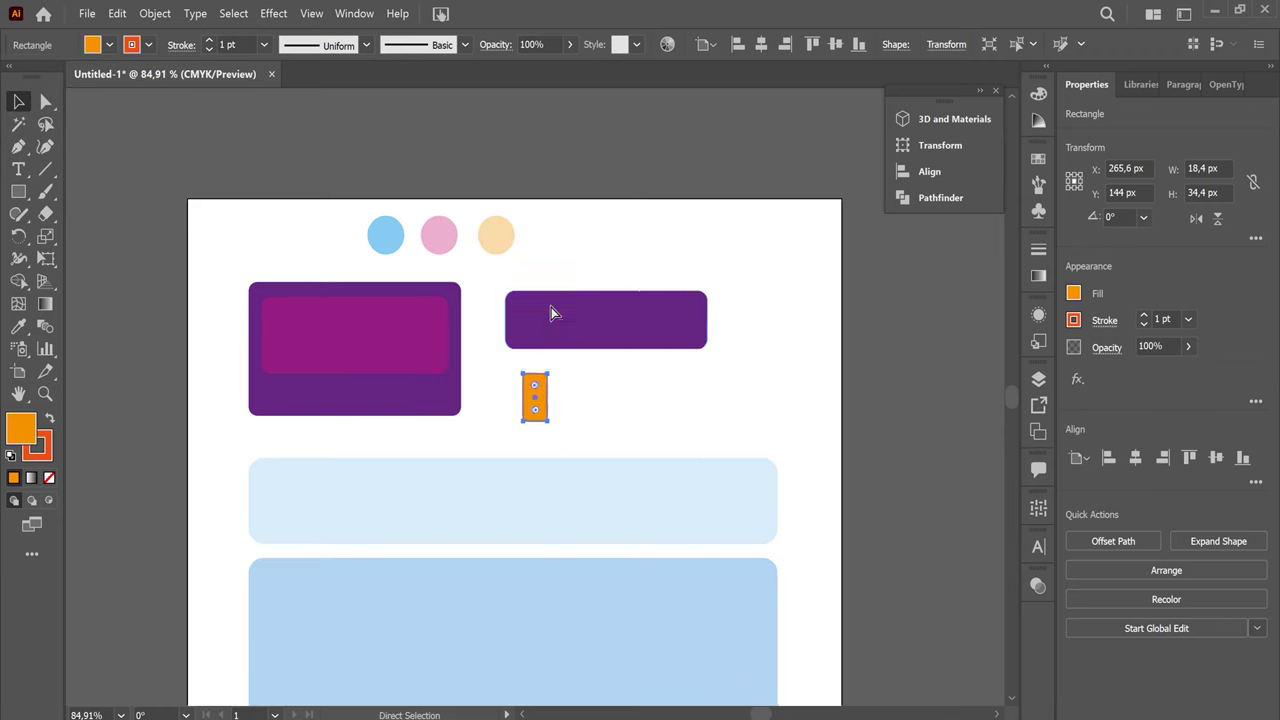
{"action": "key", "text": "ctrl+plus"}
{"action": "key", "text": "ctrl+plus"}
{"action": "left_click_drag", "start_coordinate": [546, 364], "coordinate": [557, 361]}
{"action": "left_click", "coordinate": [18, 100]}
{"action": "left_click", "coordinate": [654, 380]}
{"action": "left_click", "coordinate": [546, 408]}
{"action": "mouse_move", "coordinate": [548, 422]}
{"action": "left_mouse_down"}
{"action": "mouse_move", "coordinate": [535, 262]}
{"action": "mouse_move", "coordinate": [590, 260]}
{"action": "left_mouse_up"}
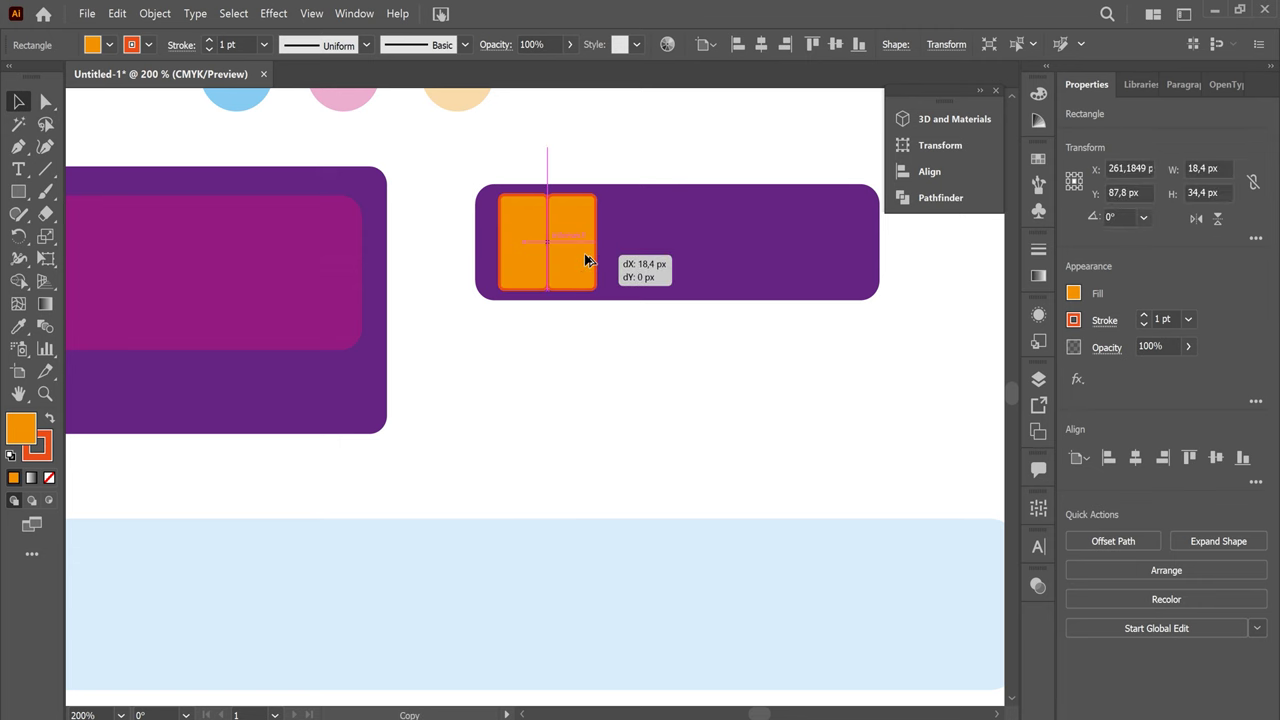
Fill the bar with seven orange rectangle copies, distributed evenly by horizontal center
{"action": "left_click_drag", "start_coordinate": [590, 260], "coordinate": [814, 259]}
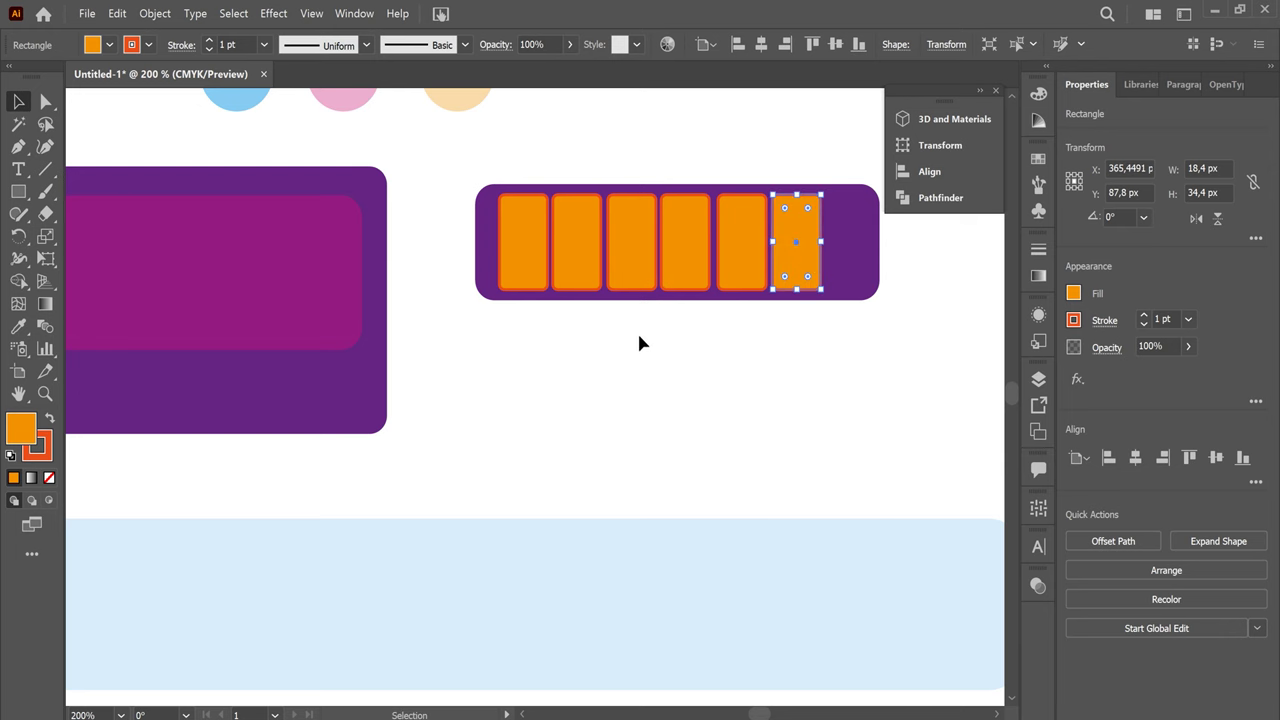
{"action": "left_click_drag", "start_coordinate": [800, 265], "coordinate": [855, 263]}
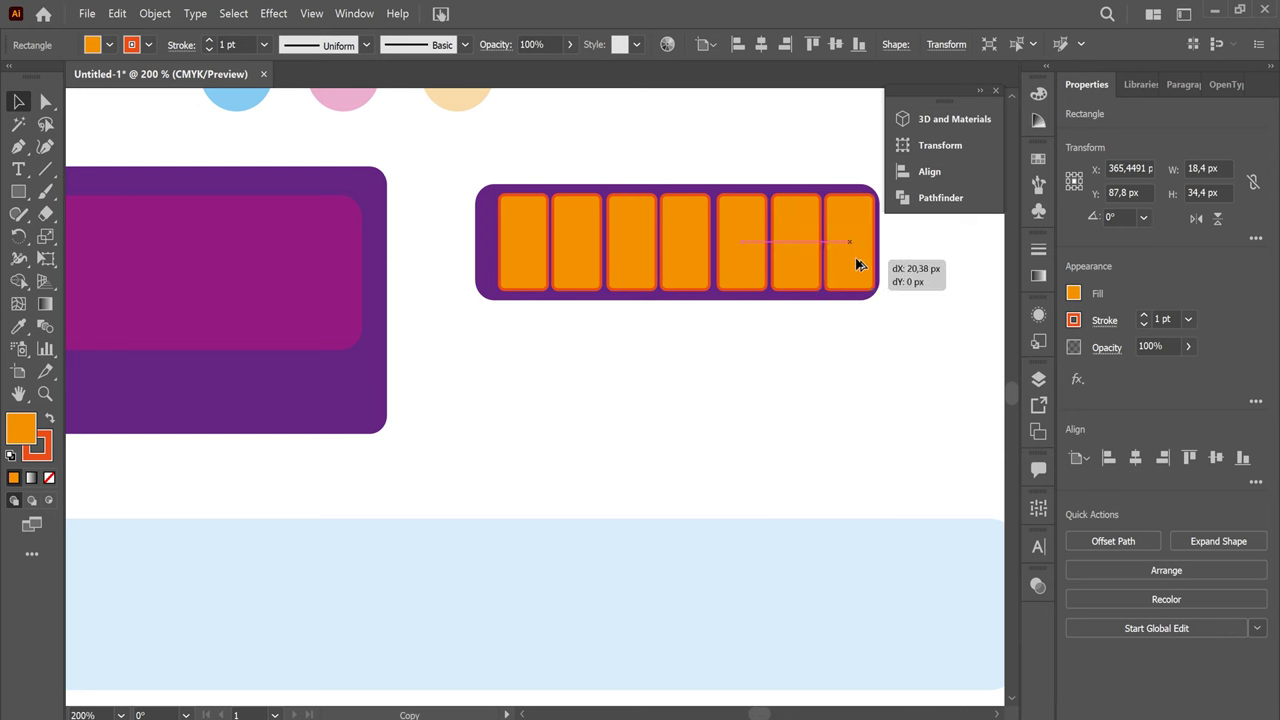
{"action": "left_click", "coordinate": [797, 270], "text": "shift"}
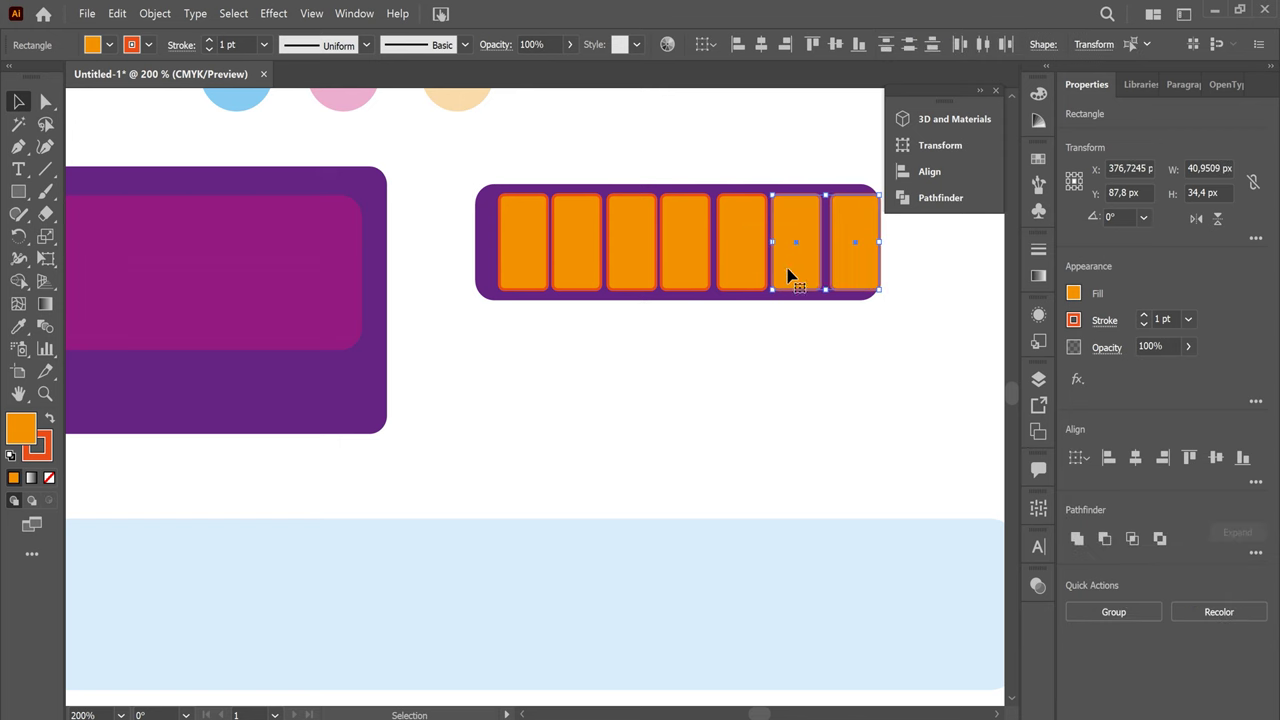
{"action": "left_click", "coordinate": [748, 265], "text": "shift"}
{"action": "left_click", "coordinate": [682, 266], "text": "shift"}
{"action": "left_click", "coordinate": [643, 265], "text": "shift"}
{"action": "left_click", "coordinate": [572, 270], "text": "shift"}
{"action": "left_click", "coordinate": [526, 263], "text": "shift"}
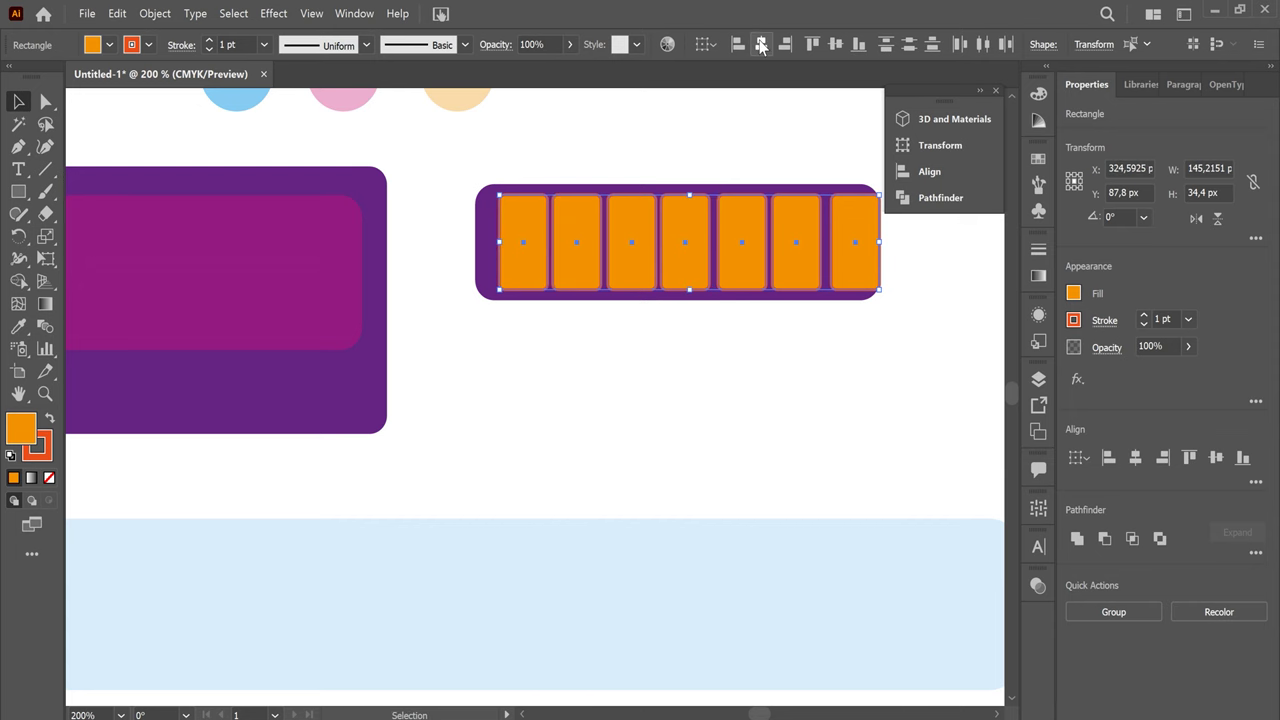
{"action": "left_click", "coordinate": [982, 44]}
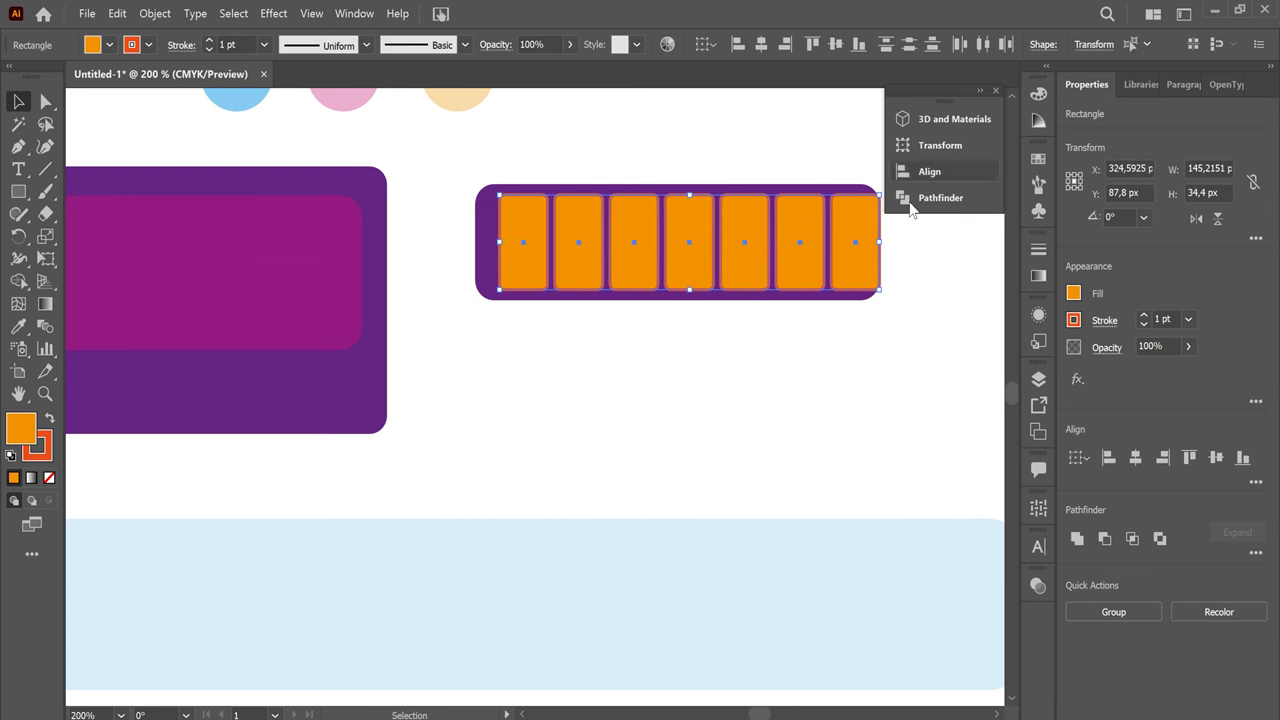
{"action": "left_click_drag", "start_coordinate": [854, 276], "coordinate": [845, 272]}
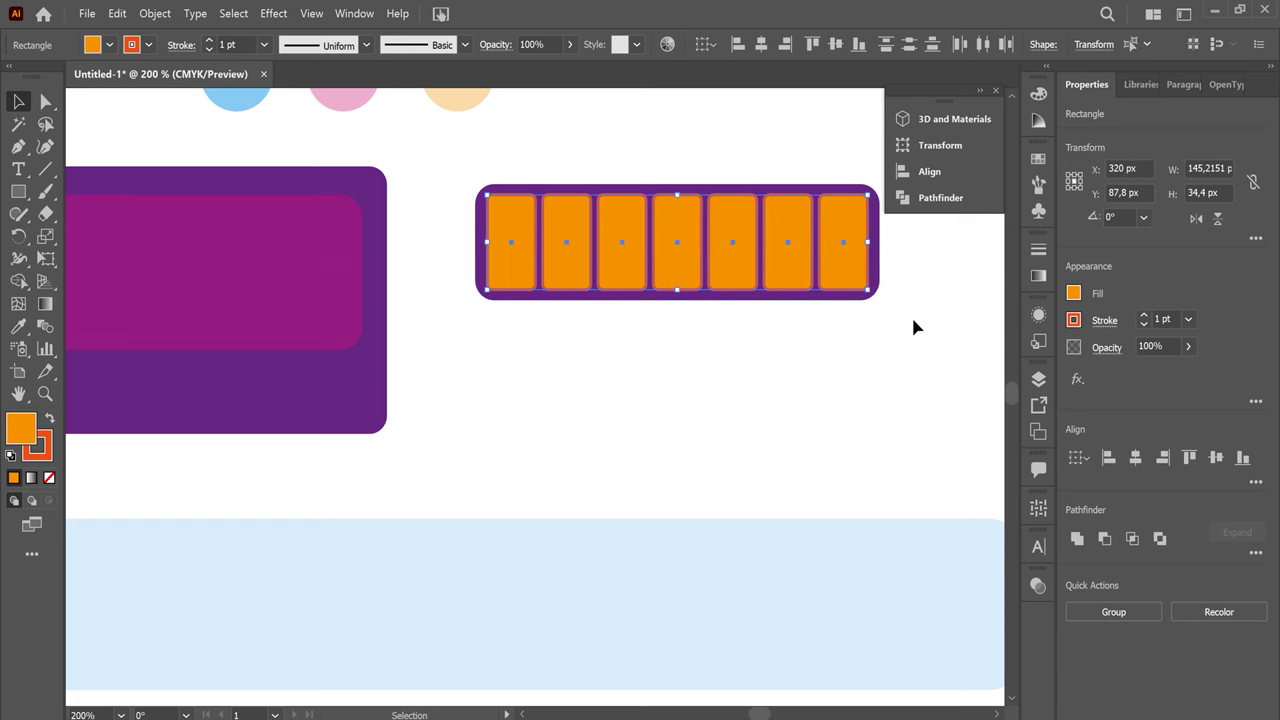
{"action": "left_click", "coordinate": [910, 346]}
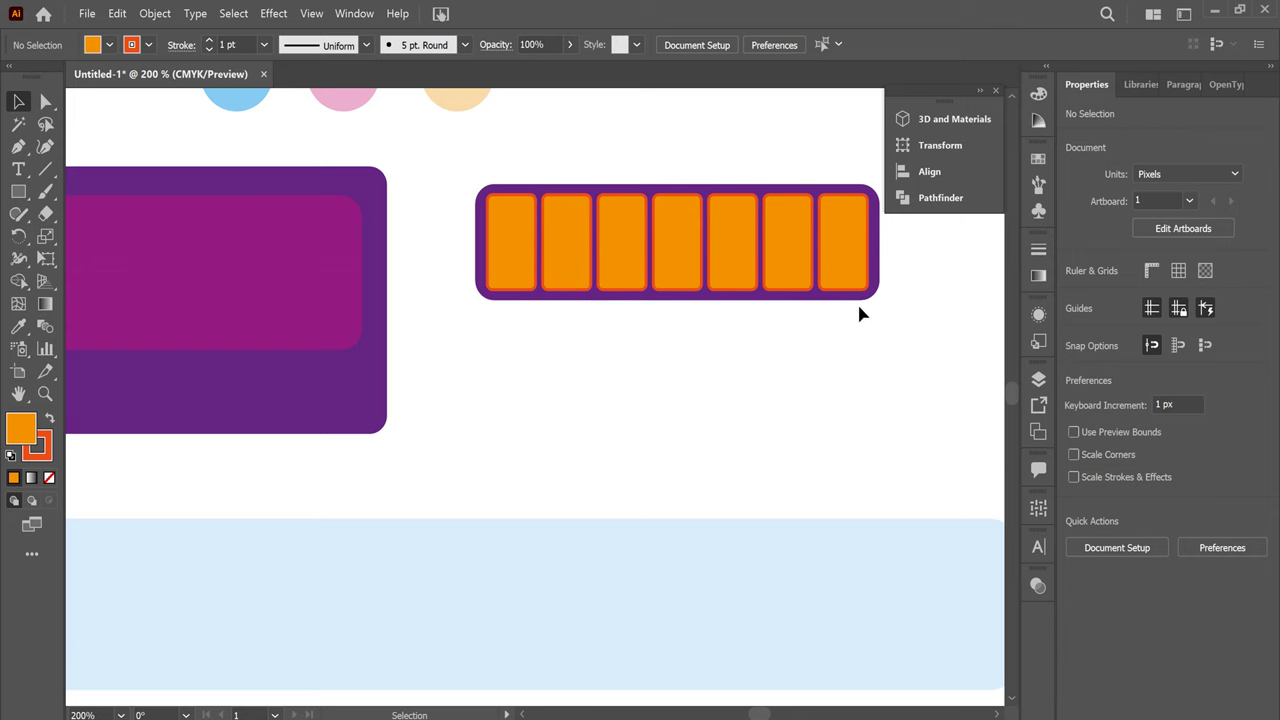
Nudge the second through seventh orange rectangles left to tighten their spacing
{"action": "key", "text": "ctrl+plus"}
{"action": "key", "text": "ctrl+plus"}
{"action": "left_click_drag", "start_coordinate": [511, 451], "coordinate": [429, 520]}
{"action": "left_click_drag", "start_coordinate": [395, 402], "coordinate": [389, 406]}
{"action": "left_click", "coordinate": [500, 409]}
{"action": "left_click_drag", "start_coordinate": [500, 409], "coordinate": [481, 405]}
{"action": "left_click", "coordinate": [600, 402]}
{"action": "left_click_drag", "start_coordinate": [606, 406], "coordinate": [583, 405]}
{"action": "left_click_drag", "start_coordinate": [714, 396], "coordinate": [697, 391]}
{"action": "left_click", "coordinate": [818, 400]}
{"action": "left_click_drag", "start_coordinate": [818, 400], "coordinate": [791, 397]}
{"action": "left_click", "coordinate": [934, 409]}
{"action": "left_click_drag", "start_coordinate": [934, 409], "coordinate": [895, 401]}
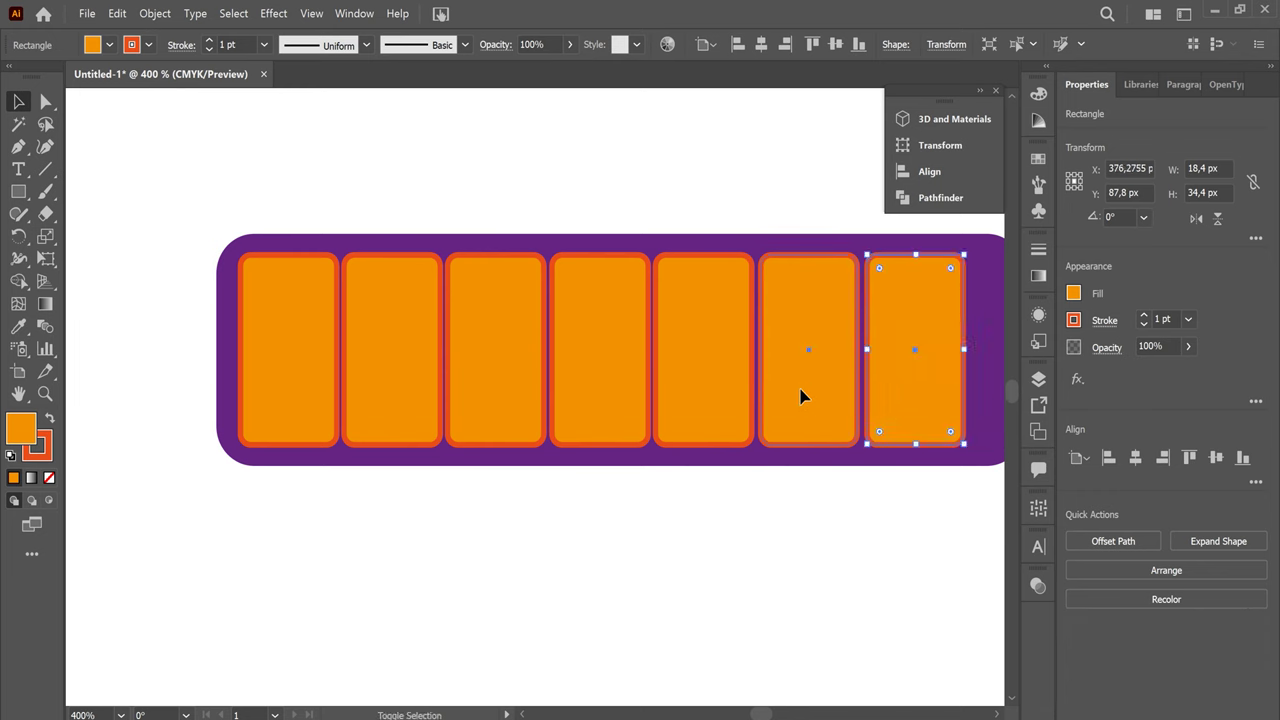
Select all seven orange rectangles, distribute their centres evenly and group them
{"action": "left_click", "coordinate": [803, 396], "text": "shift"}
{"action": "left_click", "coordinate": [720, 400], "text": "shift"}
{"action": "left_click", "coordinate": [622, 390], "text": "shift"}
{"action": "left_click", "coordinate": [534, 399], "text": "shift"}
{"action": "left_click", "coordinate": [430, 398], "text": "shift"}
{"action": "left_click", "coordinate": [322, 395], "text": "shift"}
{"action": "left_click", "coordinate": [982, 46]}
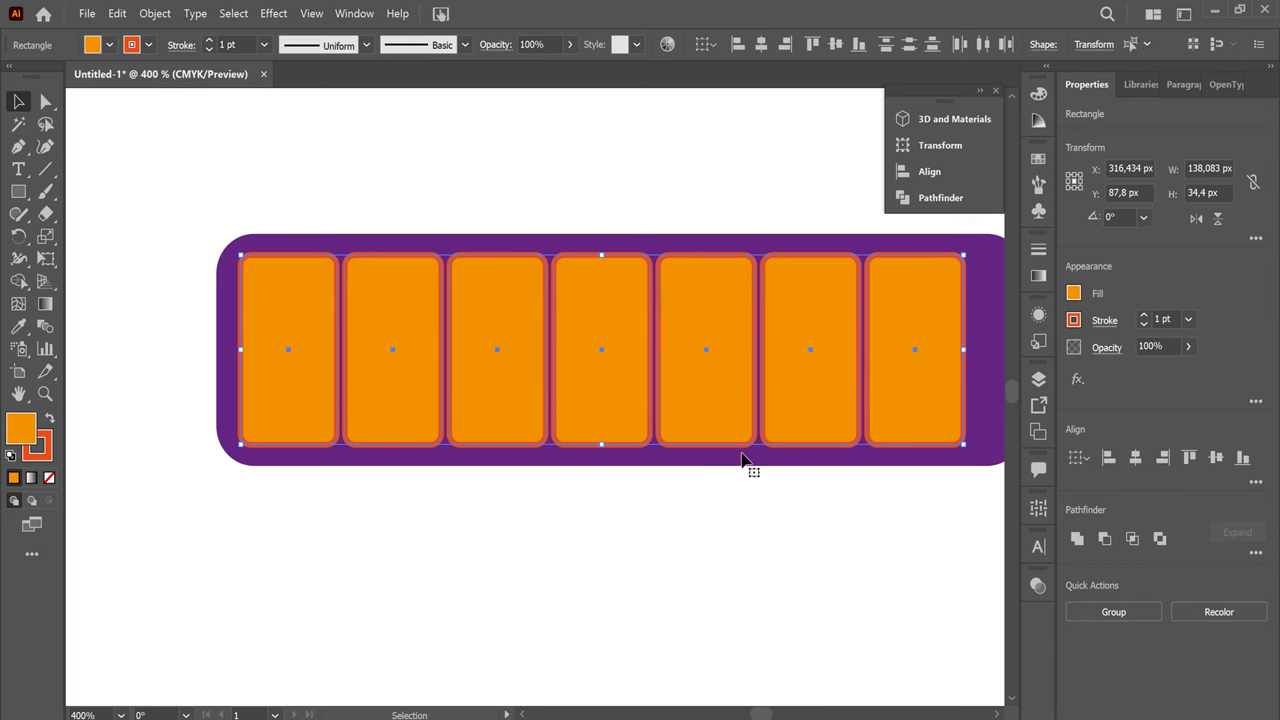
{"action": "right_click", "coordinate": [891, 392]}
{"action": "left_click", "coordinate": [910, 483]}
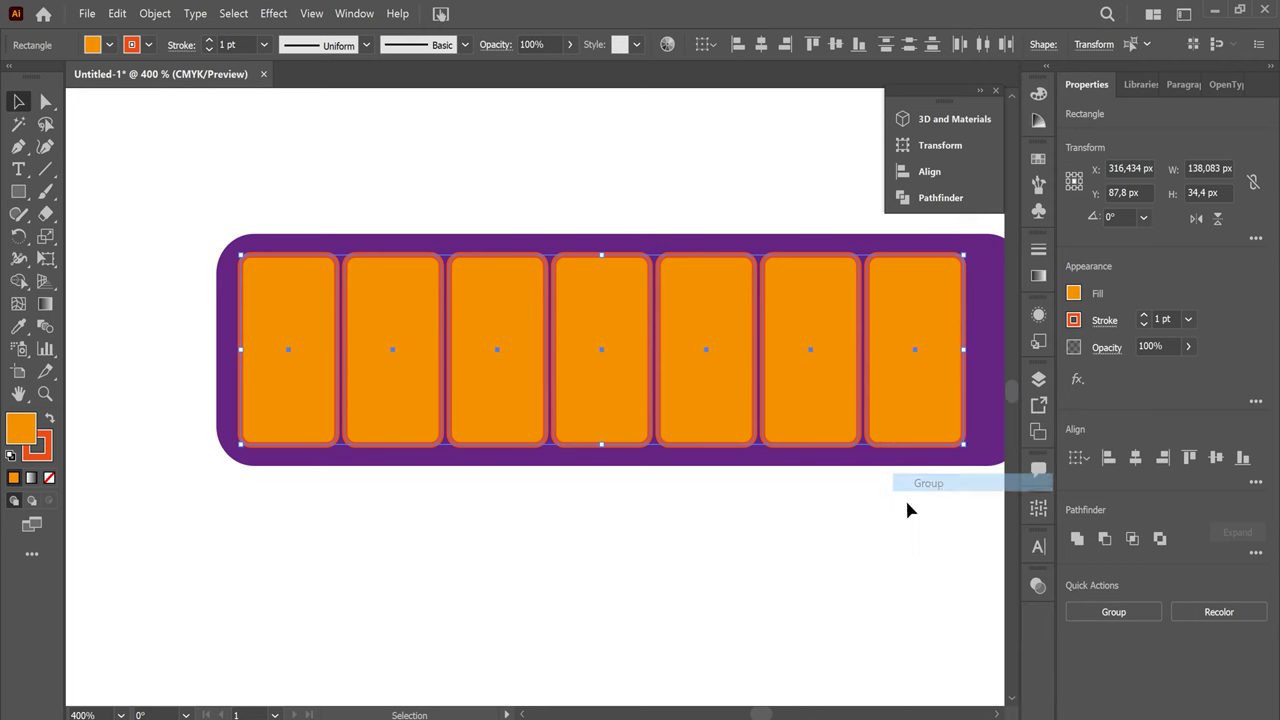
Centre the orange rectangle group horizontally within the dark purple bar
{"action": "left_click", "coordinate": [906, 530]}
{"action": "left_click_drag", "start_coordinate": [906, 530], "coordinate": [797, 525]}
{"action": "left_click", "coordinate": [831, 423]}
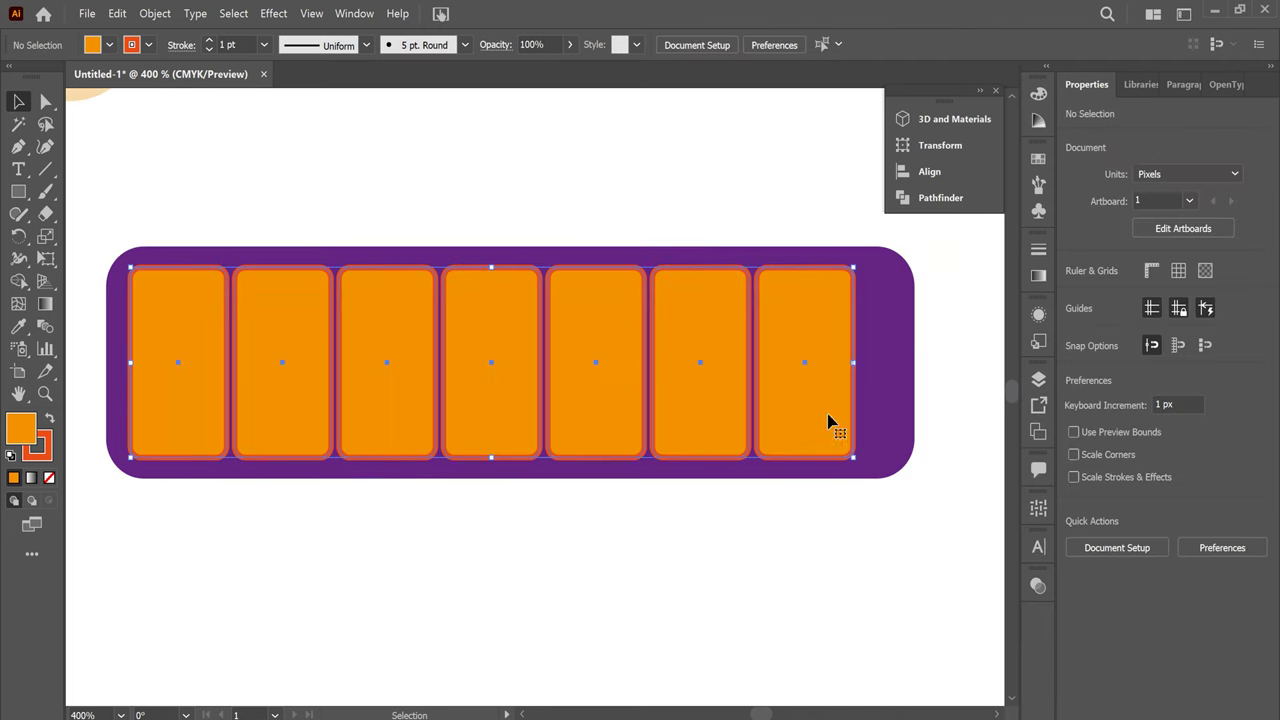
{"action": "left_click", "coordinate": [886, 425], "text": "shift"}
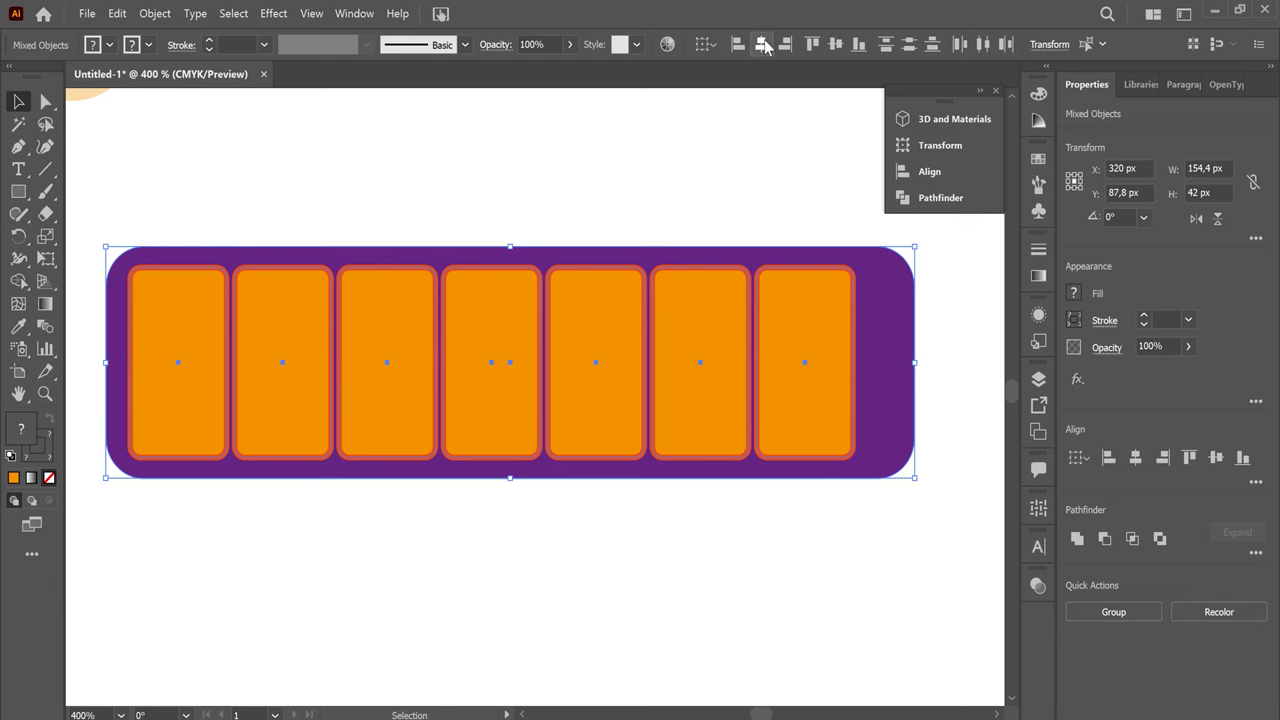
{"action": "left_click", "coordinate": [763, 44]}
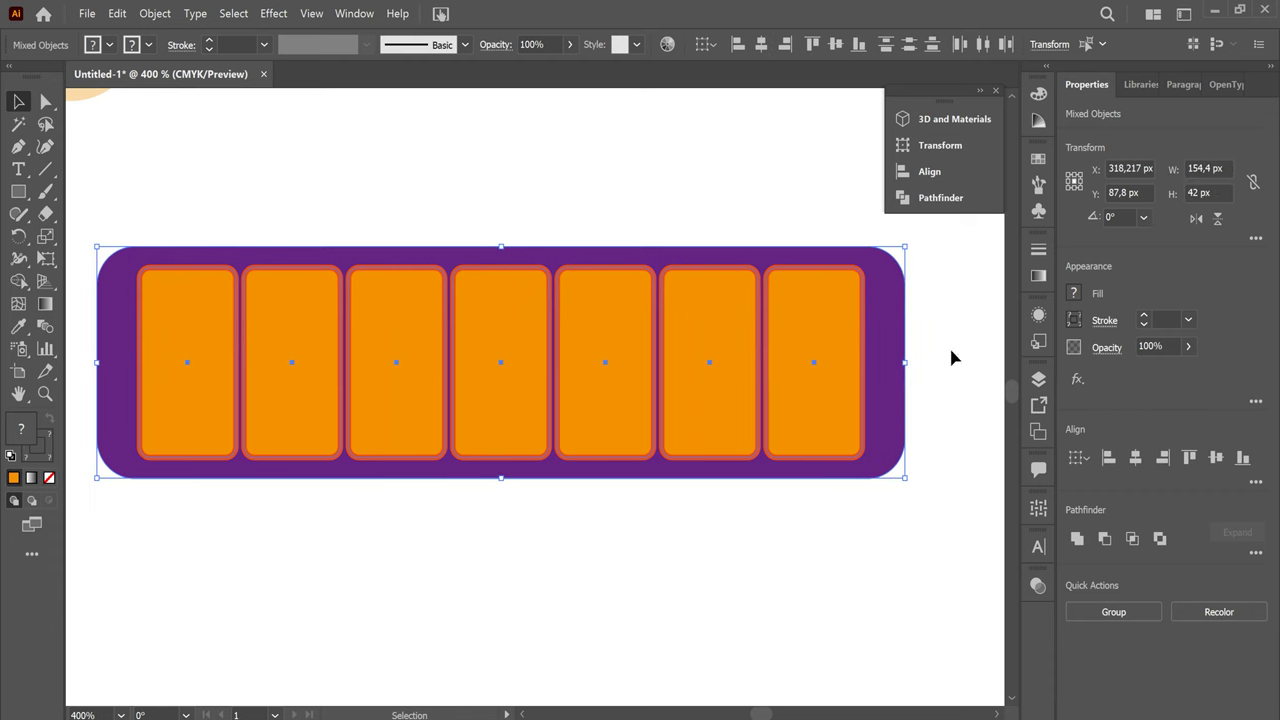
{"action": "left_click", "coordinate": [903, 400]}
Move the orange group and purple bar together up and left on the layout
{"action": "key", "text": "ctrl+minus"}
{"action": "key", "text": "ctrl+minus"}
{"action": "key", "text": "ctrl+minus"}
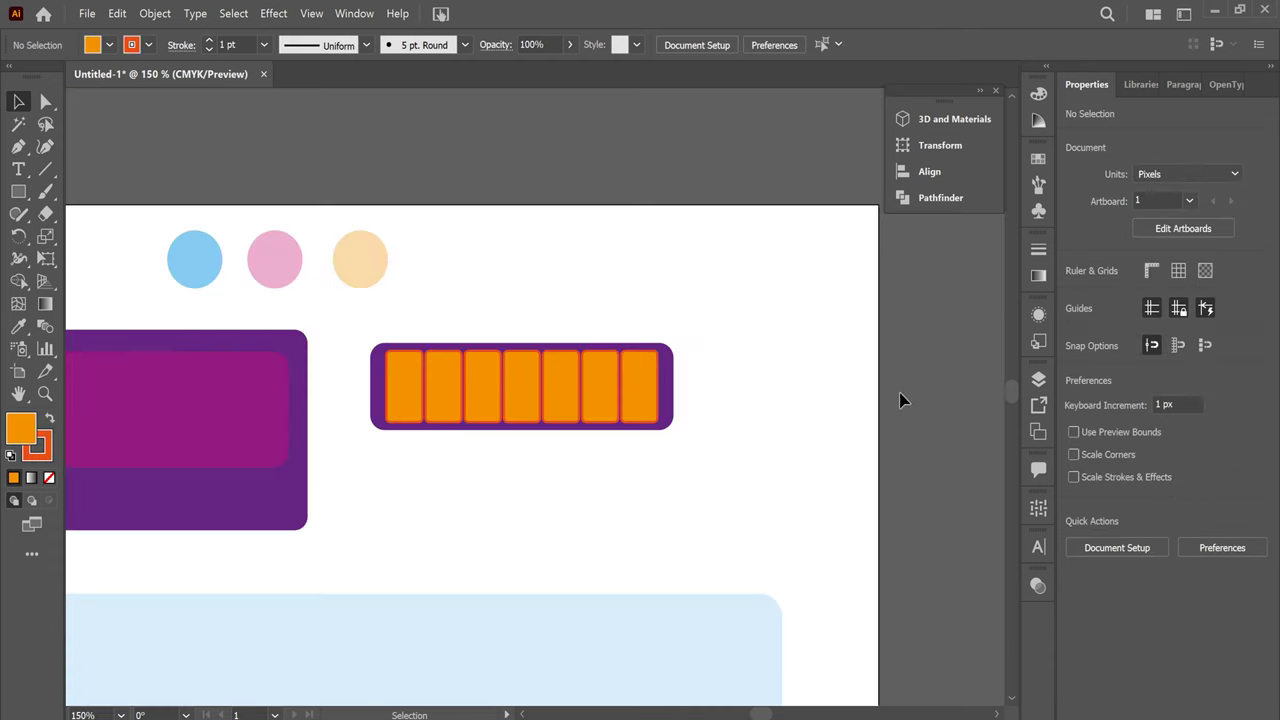
{"action": "left_click_drag", "start_coordinate": [622, 500], "coordinate": [743, 440]}
{"action": "scroll", "coordinate": [726, 420], "scroll_direction": "down", "scroll_amount": 2}
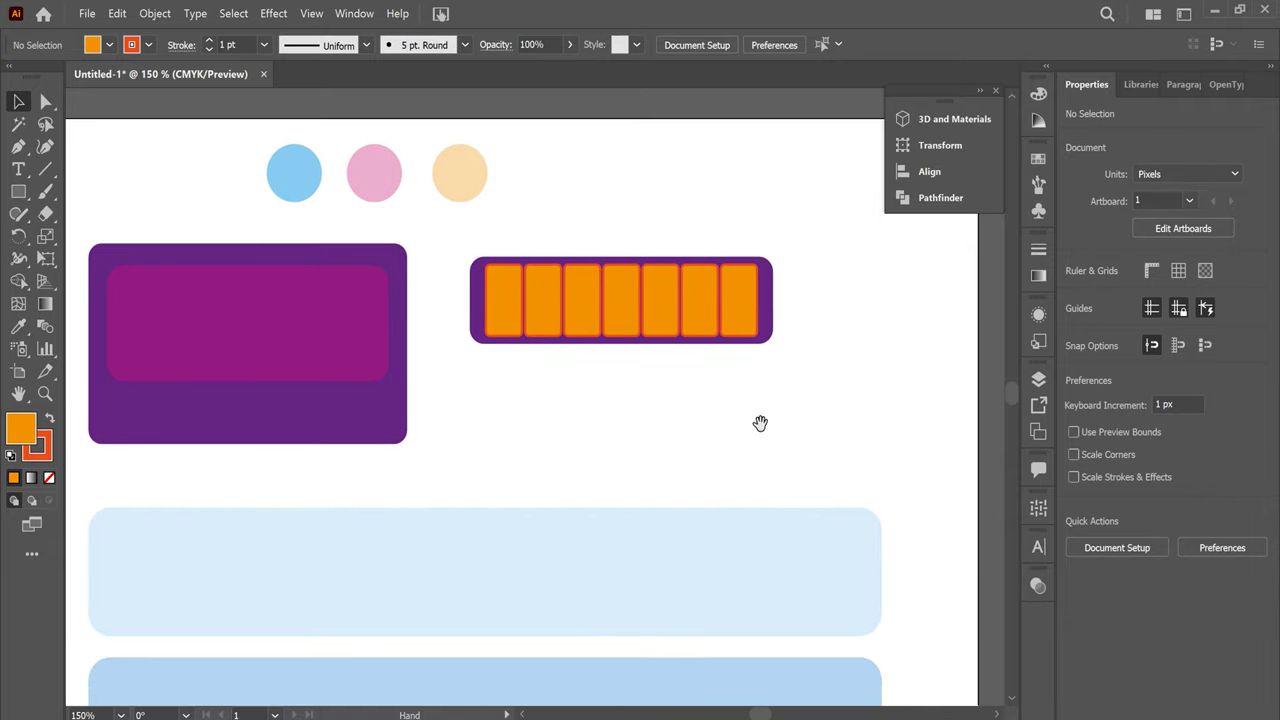
{"action": "mouse_move", "coordinate": [735, 315]}
{"action": "left_mouse_down"}
{"action": "mouse_move", "coordinate": [718, 305]}
{"action": "mouse_move", "coordinate": [733, 317]}
{"action": "left_mouse_up"}
{"action": "left_click", "coordinate": [810, 395]}
{"action": "mouse_move", "coordinate": [817, 387]}
{"action": "left_mouse_down"}
{"action": "mouse_move", "coordinate": [740, 315]}
{"action": "mouse_move", "coordinate": [703, 302]}
{"action": "left_mouse_up"}
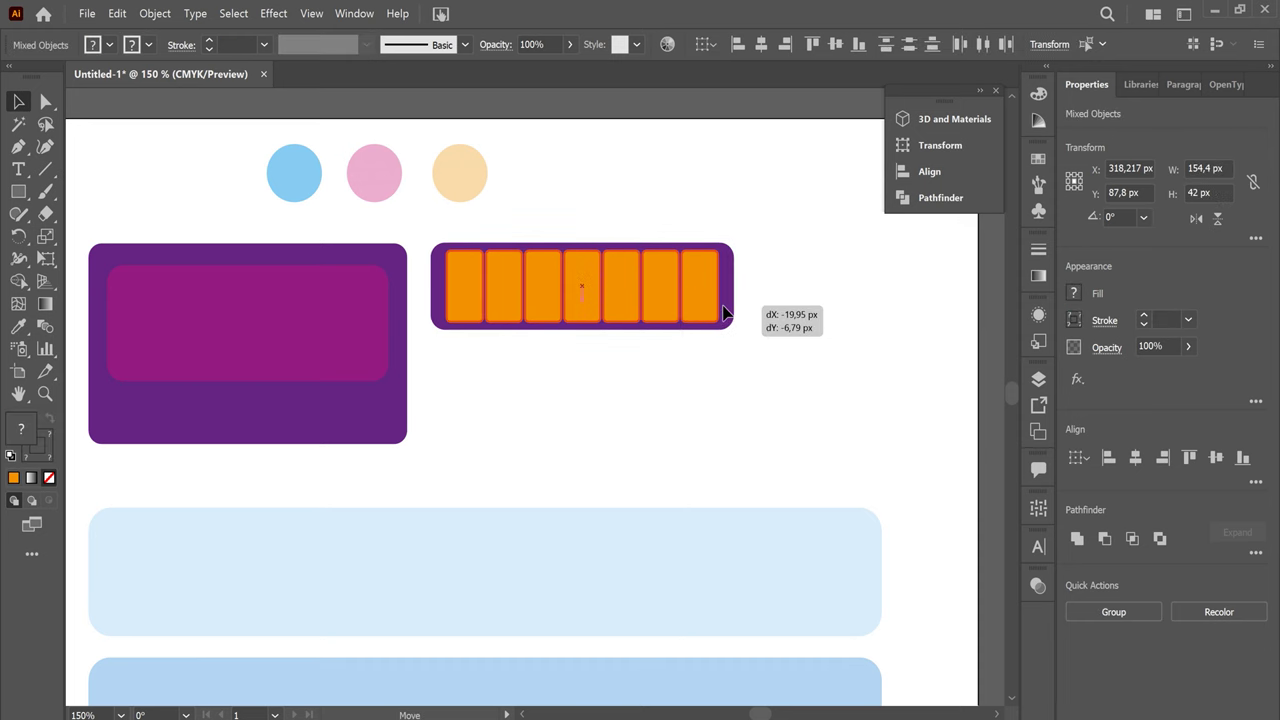
{"action": "left_click", "coordinate": [845, 458]}
{"action": "scroll", "coordinate": [723, 389], "scroll_direction": "right", "scroll_amount": 3}
{"action": "scroll", "coordinate": [743, 337], "scroll_direction": "down", "scroll_amount": 3}
{"action": "left_click", "coordinate": [19, 191]}
Draw a thin bar under the orange panel with light-orange fill and no stroke
{"action": "mouse_move", "coordinate": [355, 260]}
{"action": "left_mouse_down"}
{"action": "mouse_move", "coordinate": [775, 285]}
{"action": "mouse_move", "coordinate": [799, 270]}
{"action": "left_mouse_up"}
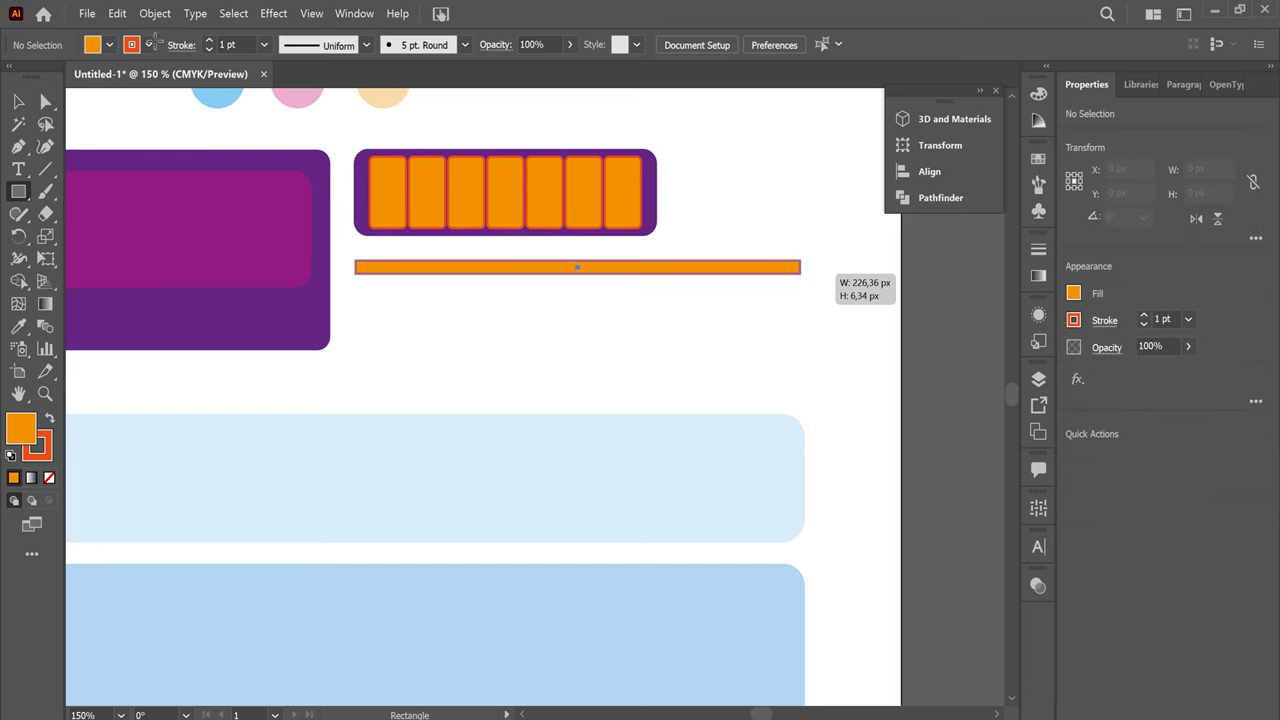
{"action": "left_click_drag", "start_coordinate": [800, 272], "coordinate": [800, 272]}
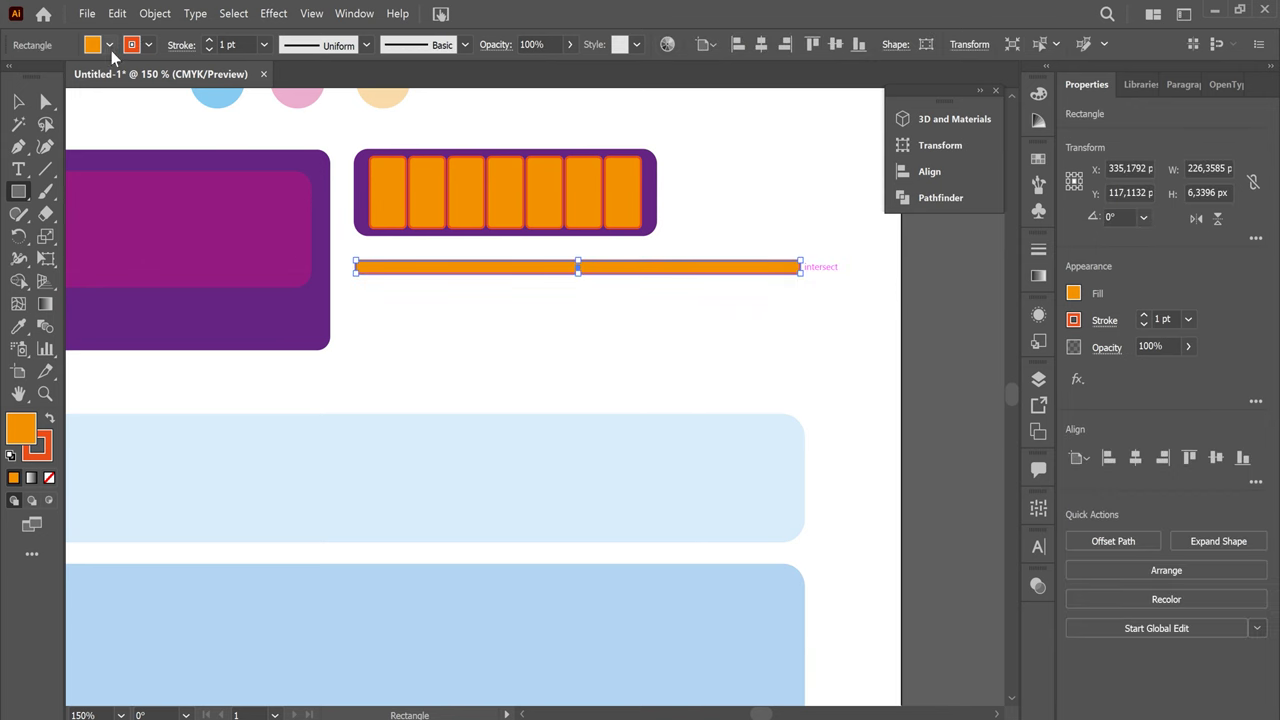
{"action": "left_click", "coordinate": [111, 50]}
{"action": "left_click", "coordinate": [12, 90]}
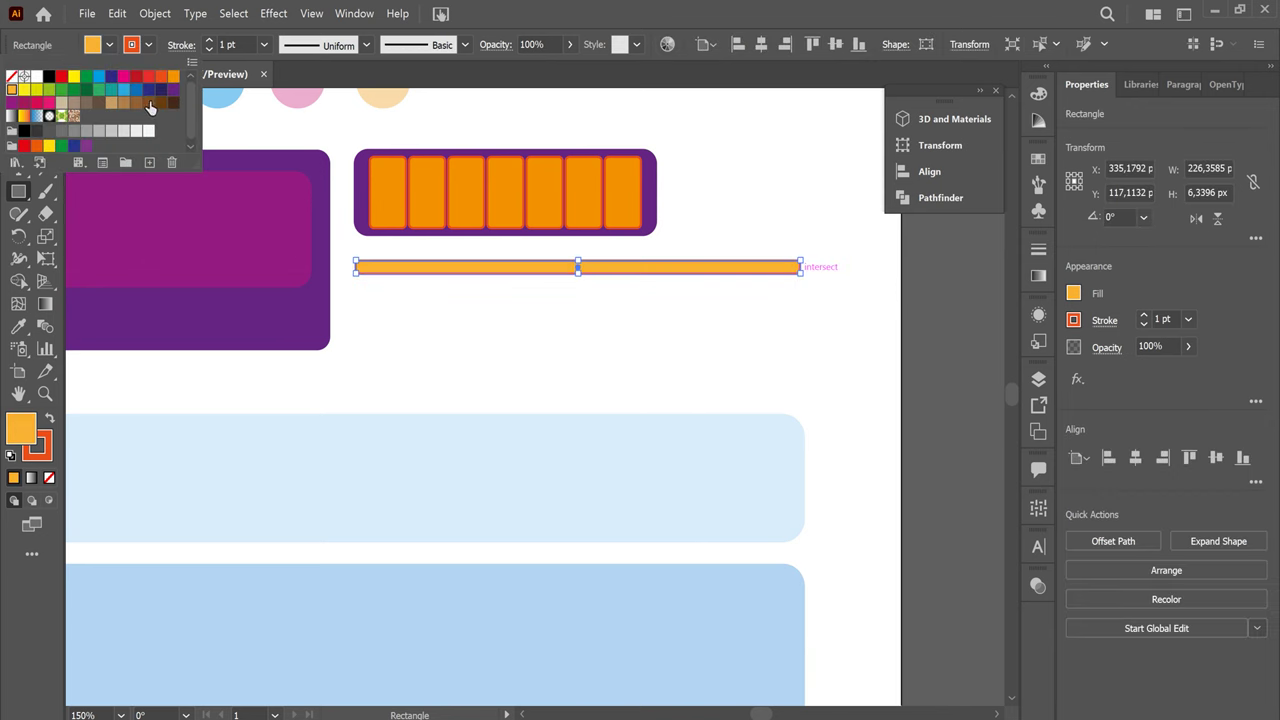
{"action": "left_click", "coordinate": [110, 45]}
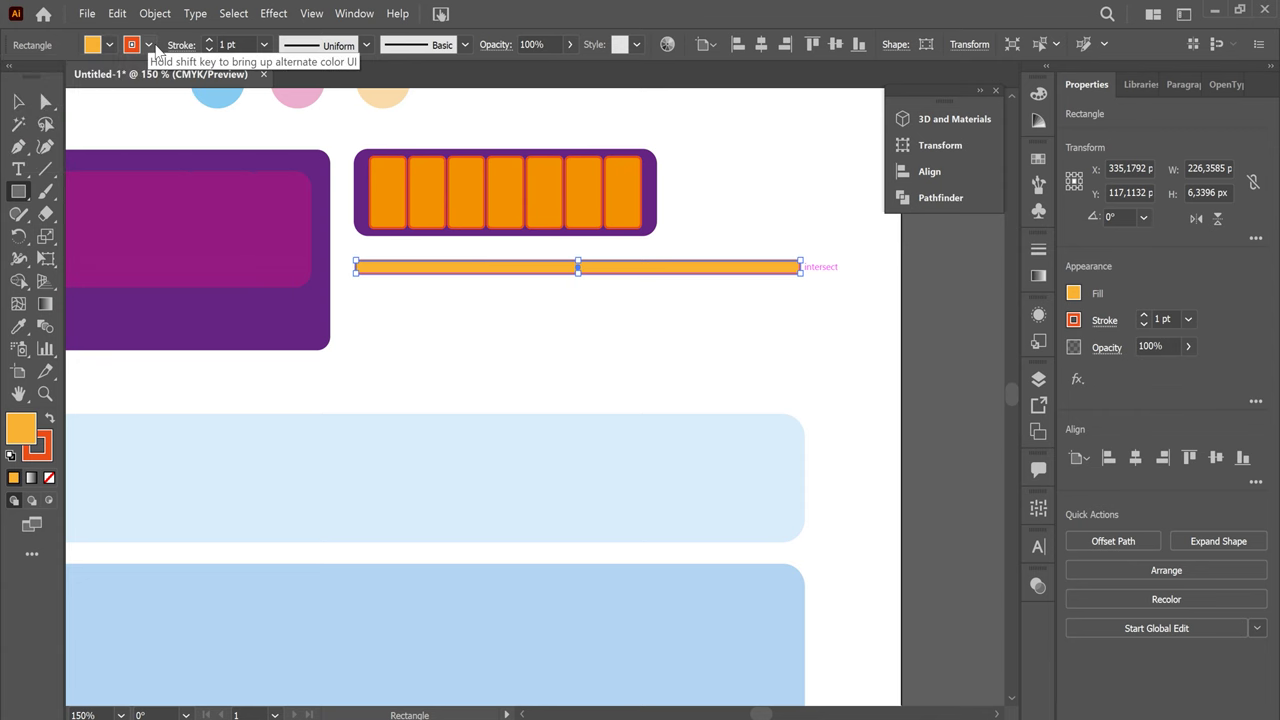
{"action": "left_click", "coordinate": [148, 45]}
{"action": "left_click", "coordinate": [11, 76]}
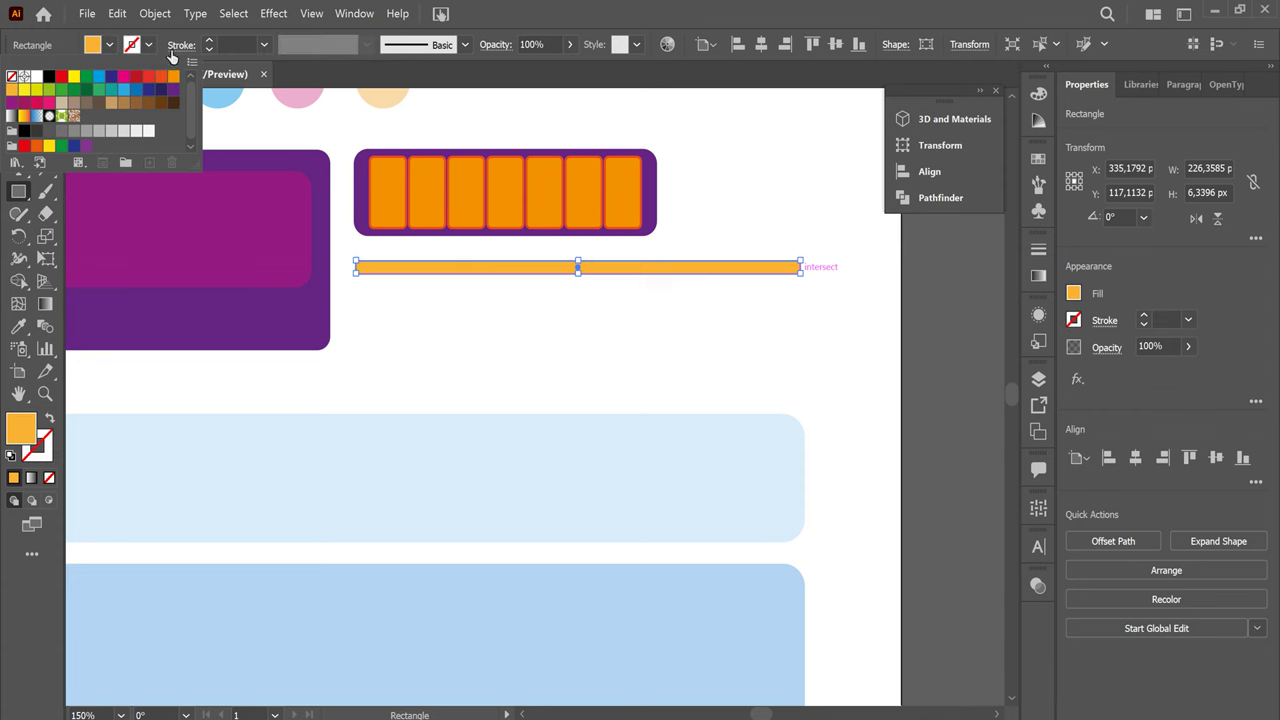
Alt-drag copies of the orange bar below the original
{"action": "left_click", "coordinate": [18, 101]}
{"action": "left_click", "coordinate": [574, 329]}
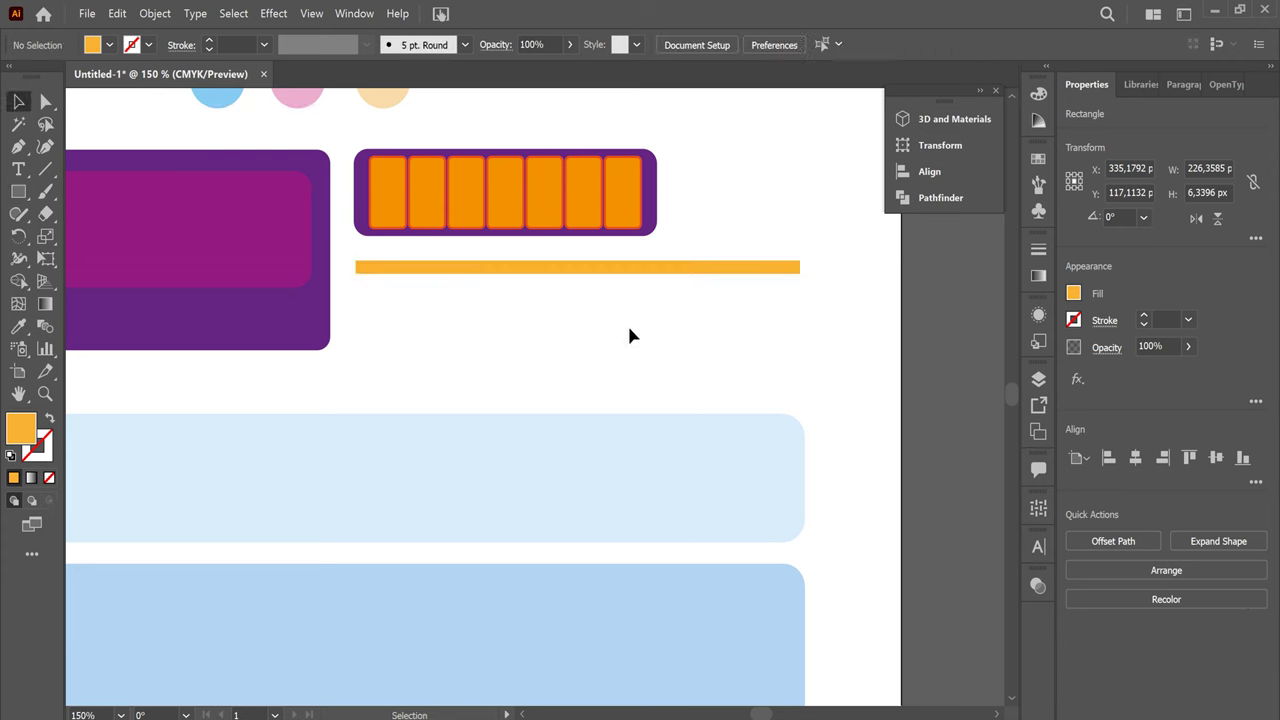
{"action": "left_click", "coordinate": [645, 271]}
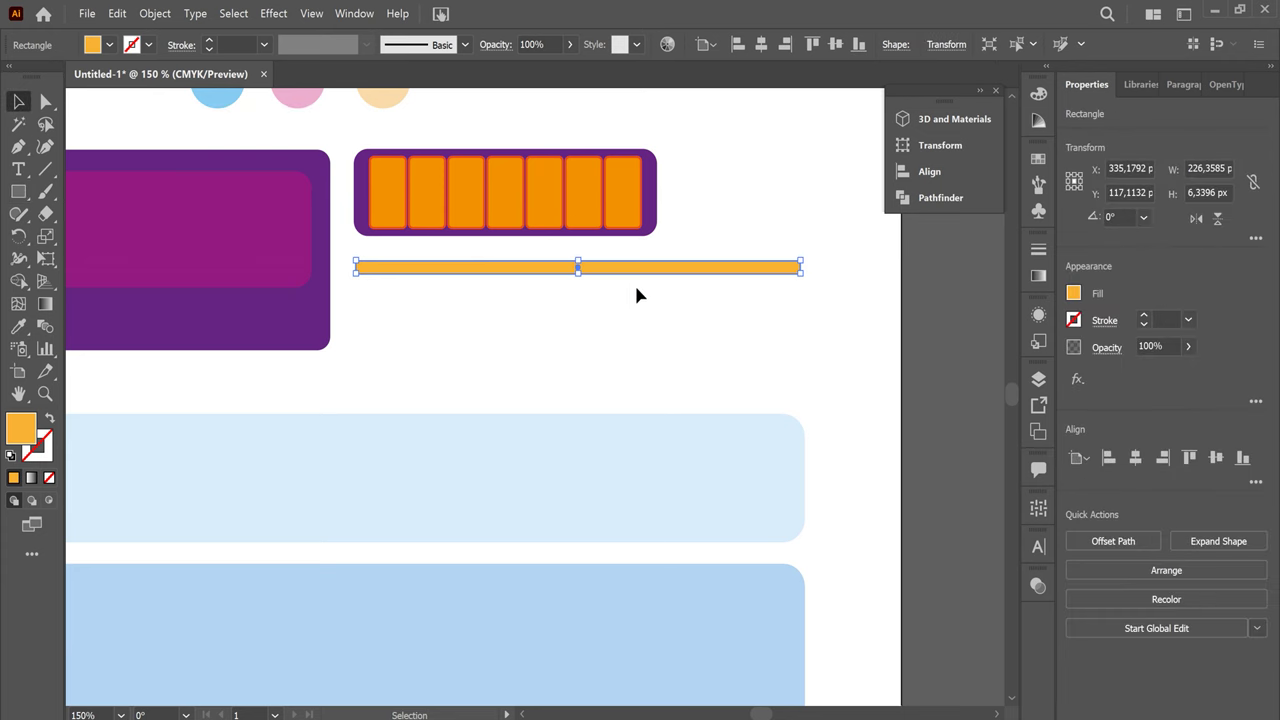
{"action": "left_click_drag", "start_coordinate": [621, 271], "coordinate": [622, 330], "text": "alt"}
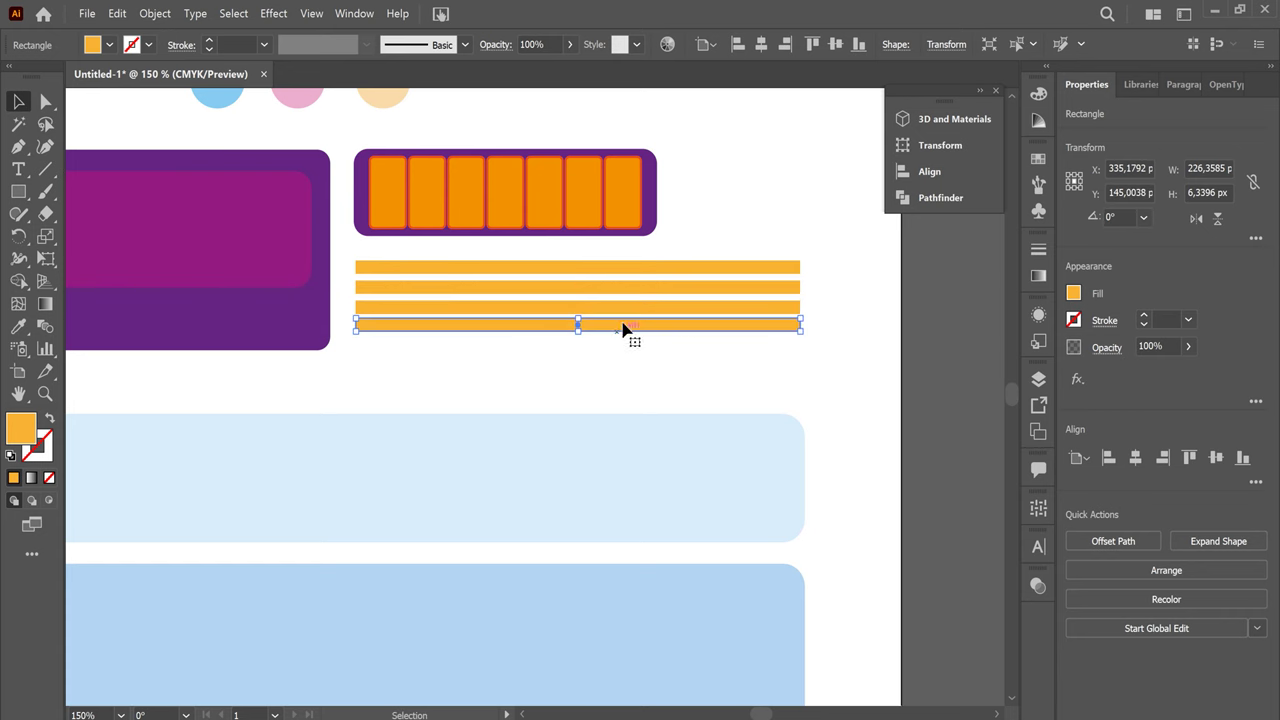
Distribute the four orange bars evenly from top to bottom and group them
{"action": "left_click_drag", "start_coordinate": [775, 347], "coordinate": [817, 207]}
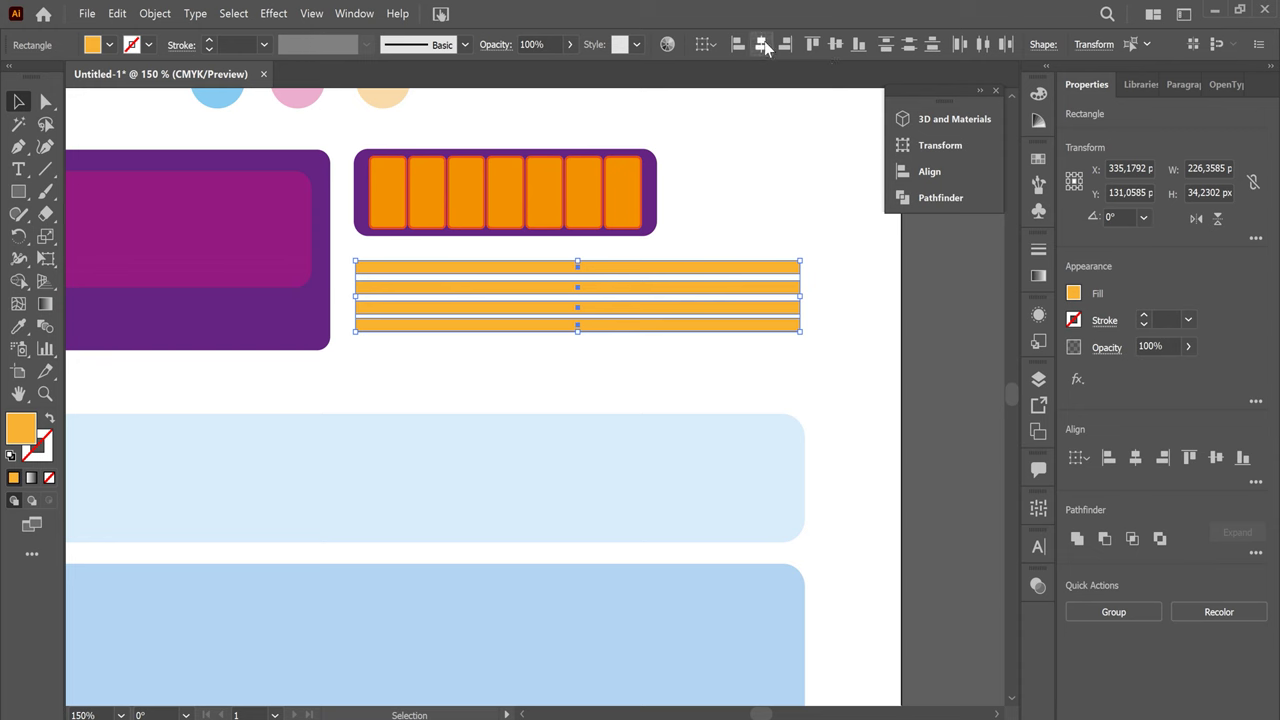
{"action": "left_click", "coordinate": [920, 45]}
{"action": "right_click", "coordinate": [773, 295]}
{"action": "left_click", "coordinate": [821, 386]}
{"action": "left_click", "coordinate": [805, 180]}
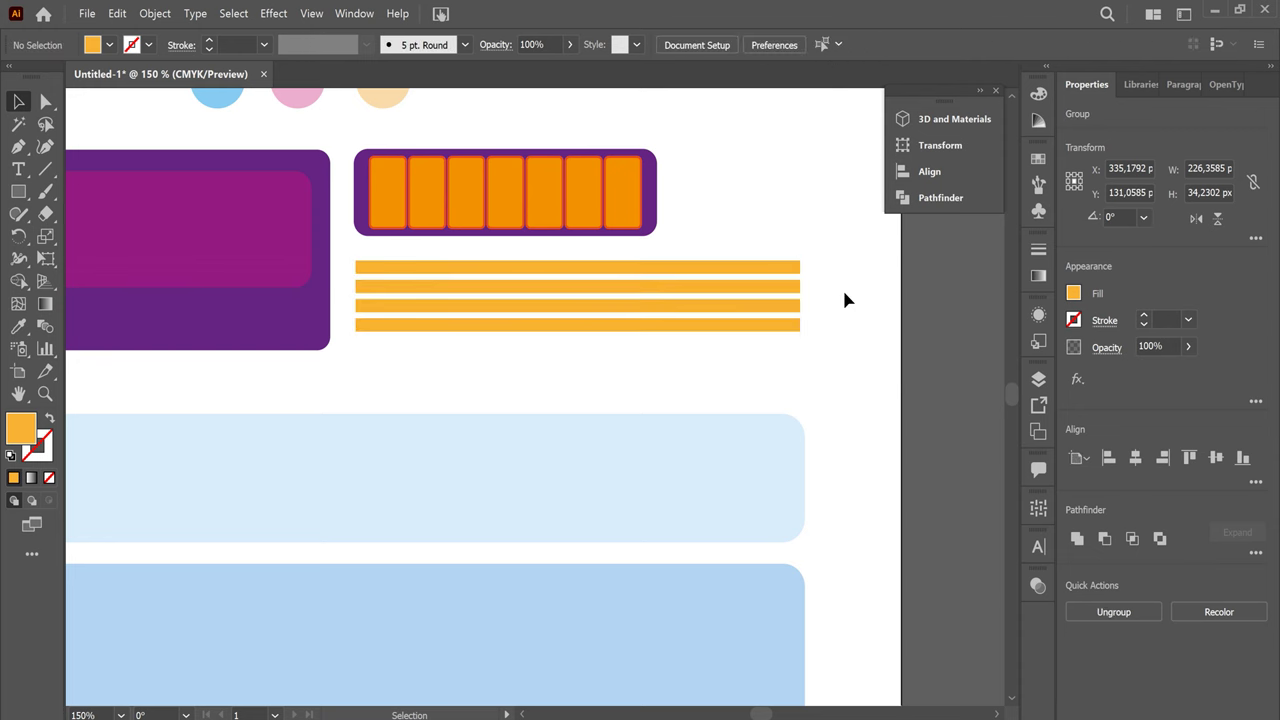
{"action": "key", "text": "ctrl+minus"}
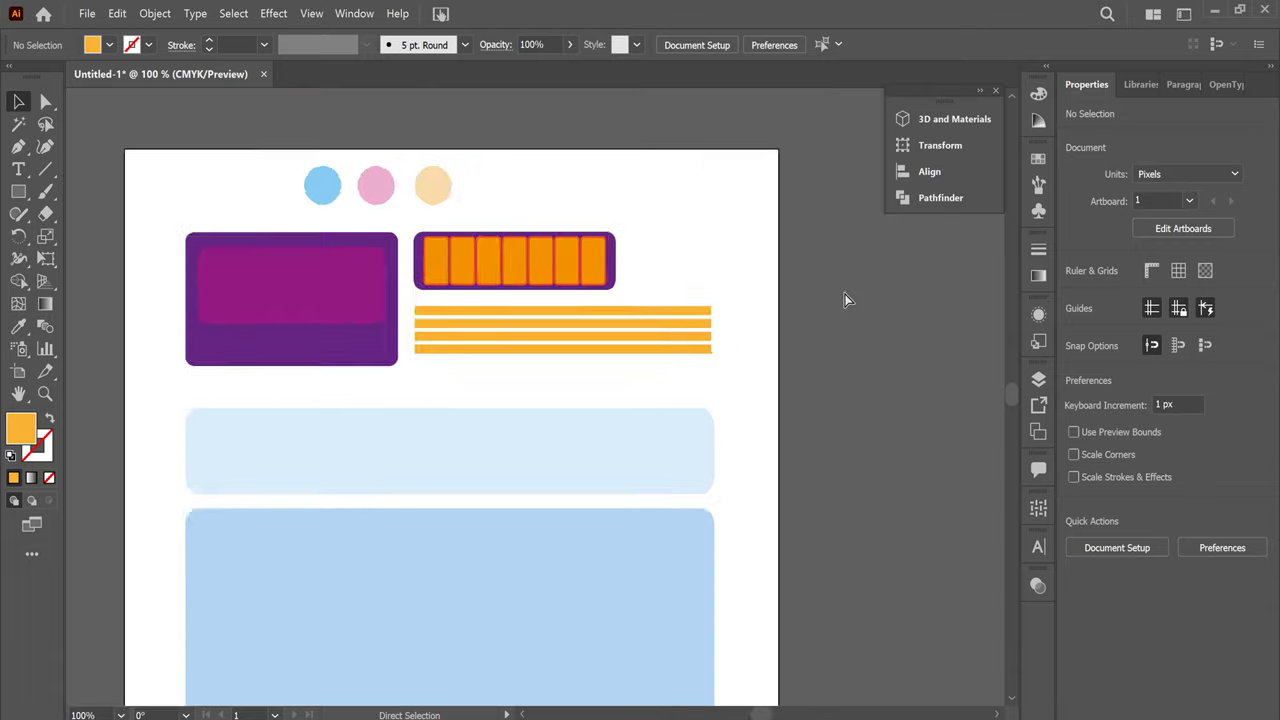
Draw a circle to the right of the artboard and fill it purple
{"action": "key", "text": "ctrl+minus"}
{"action": "scroll", "coordinate": [669, 494], "scroll_direction": "down", "scroll_amount": 1}
{"action": "scroll", "coordinate": [677, 423], "scroll_direction": "down", "scroll_amount": 1}
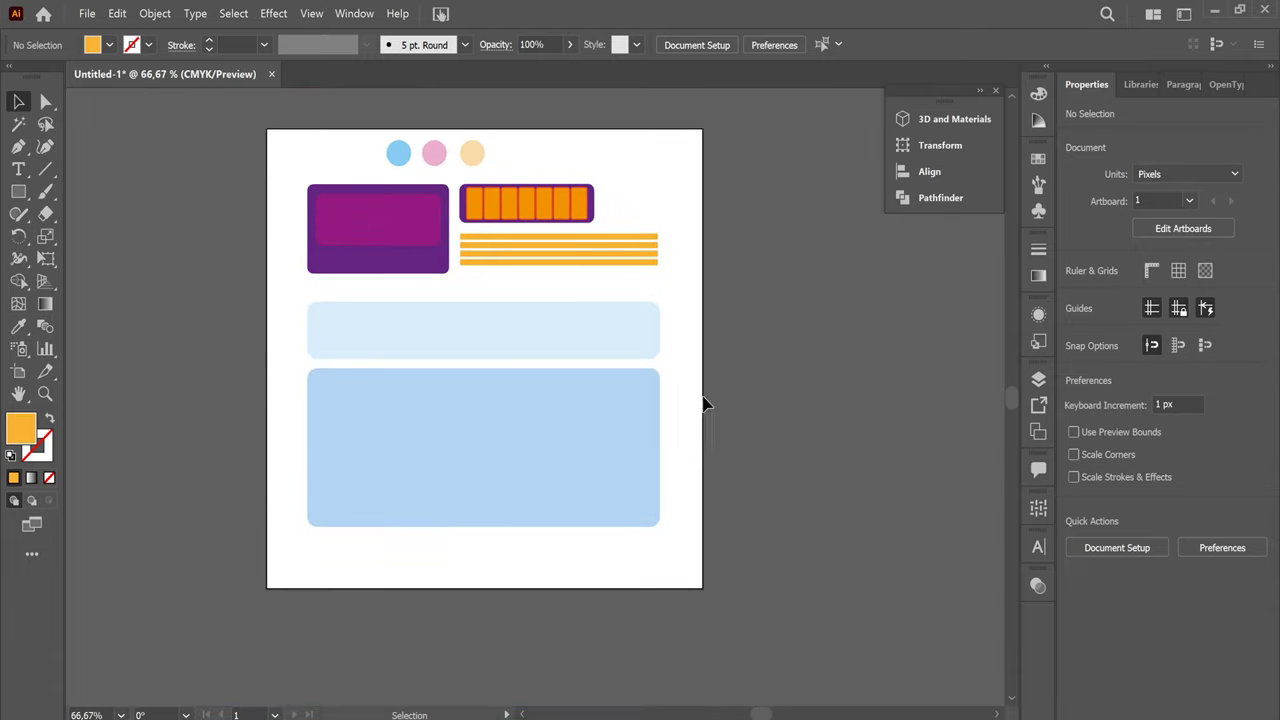
{"action": "left_click_drag", "start_coordinate": [583, 294], "coordinate": [479, 355]}
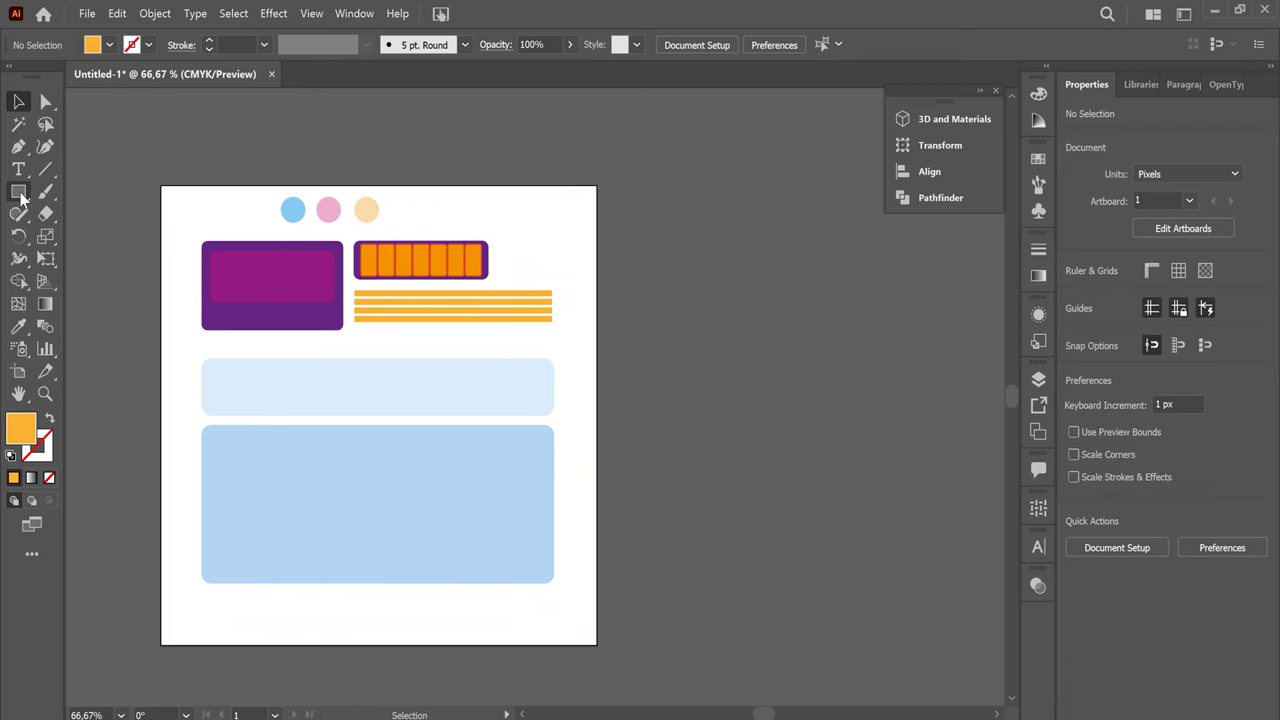
{"action": "left_click_drag", "start_coordinate": [18, 191], "coordinate": [105, 234]}
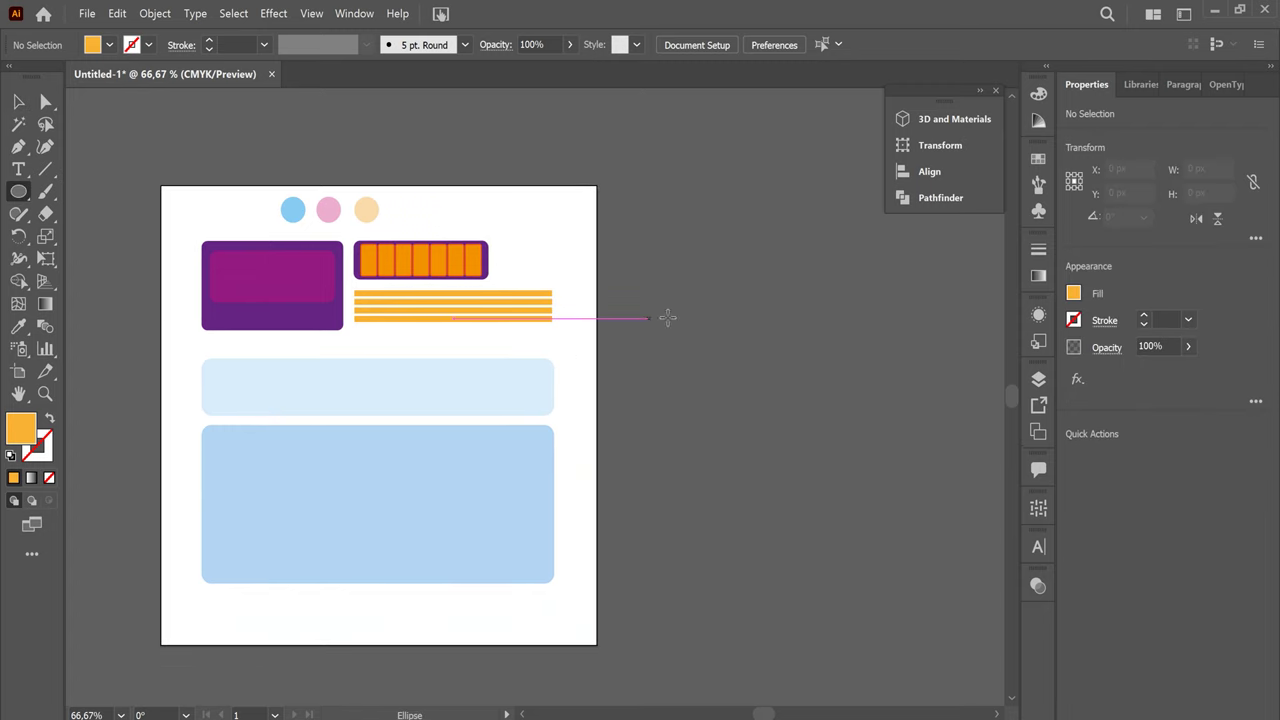
{"action": "left_click_drag", "start_coordinate": [649, 235], "coordinate": [800, 394]}
{"action": "left_click", "coordinate": [109, 45]}
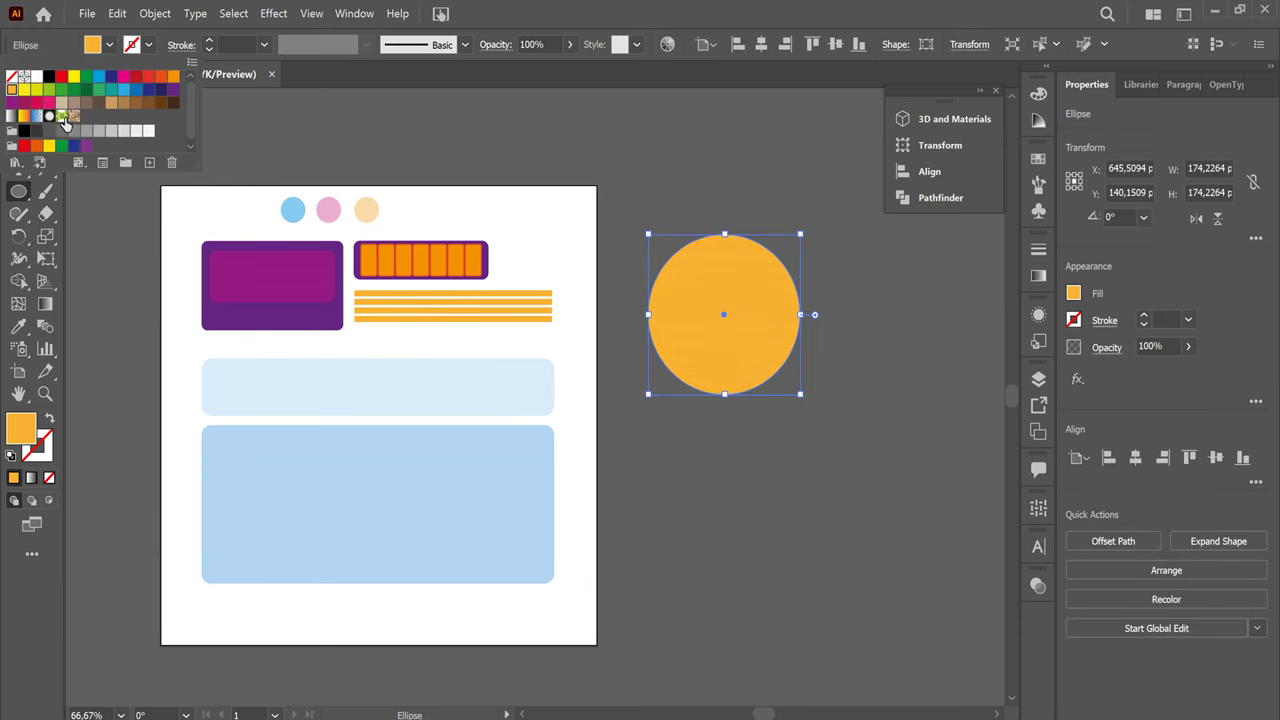
{"action": "left_click", "coordinate": [170, 90]}
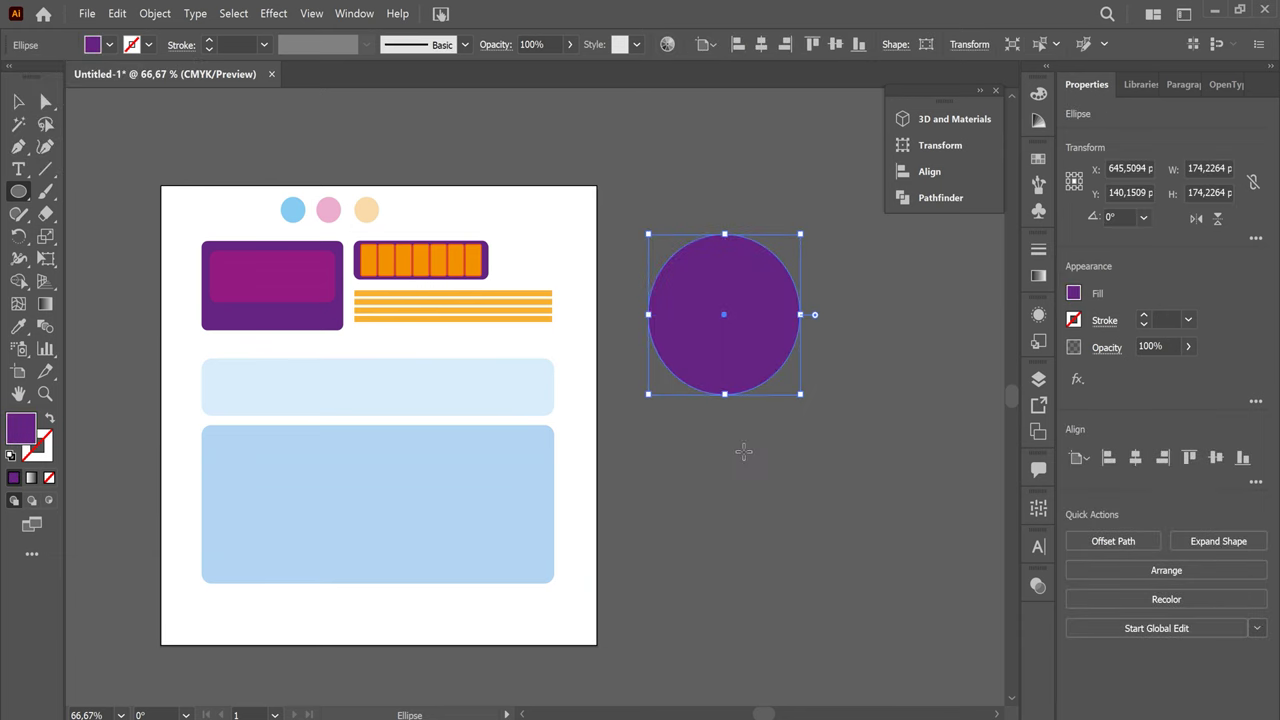
Shrink the purple circle slightly and place a copy directly below it
{"action": "left_click_drag", "start_coordinate": [800, 234], "coordinate": [786, 250]}
{"action": "key", "text": "v"}
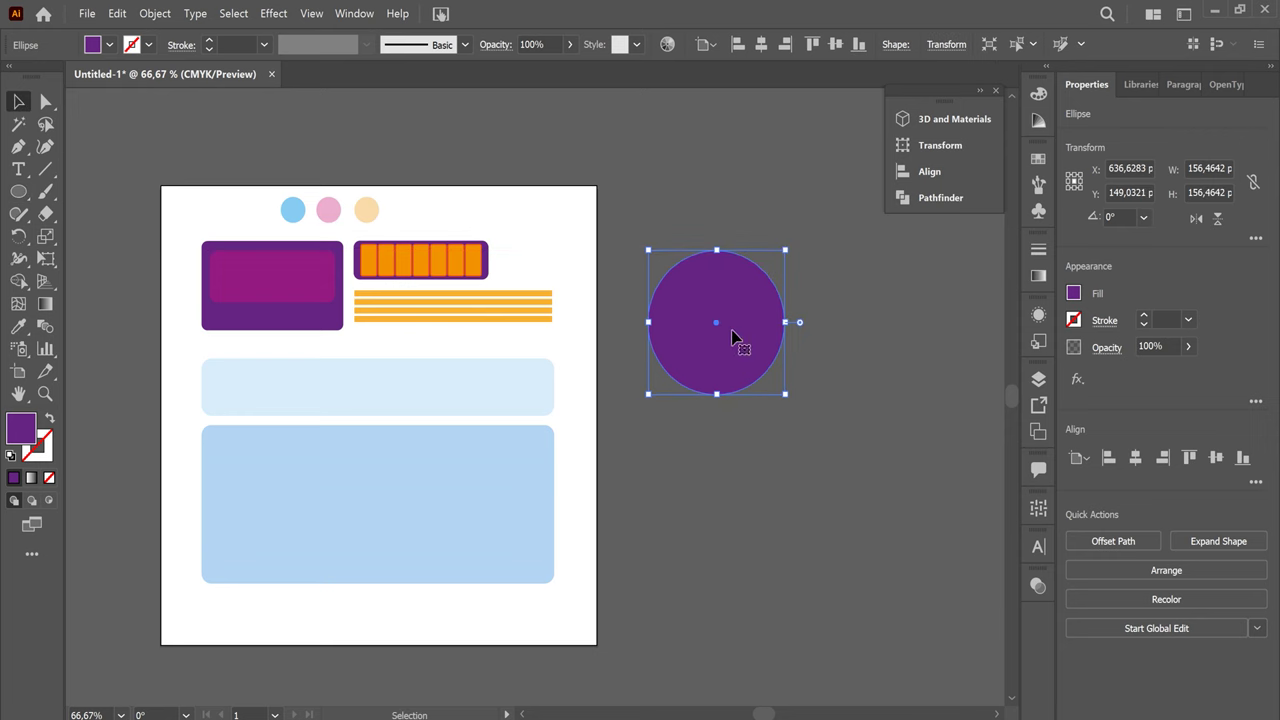
{"action": "mouse_move", "coordinate": [733, 340]}
{"action": "left_mouse_down"}
{"action": "mouse_move", "coordinate": [697, 250]}
{"action": "mouse_move", "coordinate": [704, 400]}
{"action": "left_mouse_up"}
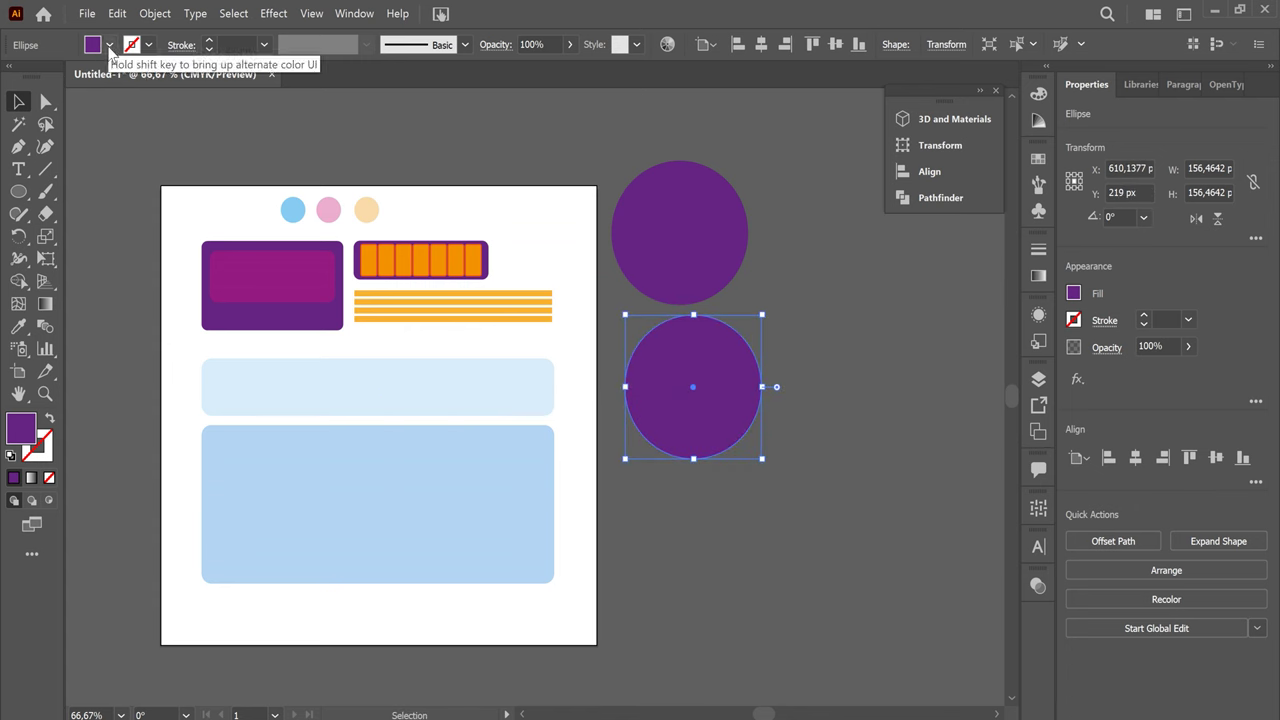
Turn the lower circle into an unfilled ring with a pink 10 pt stroke
{"action": "left_click", "coordinate": [49, 418]}
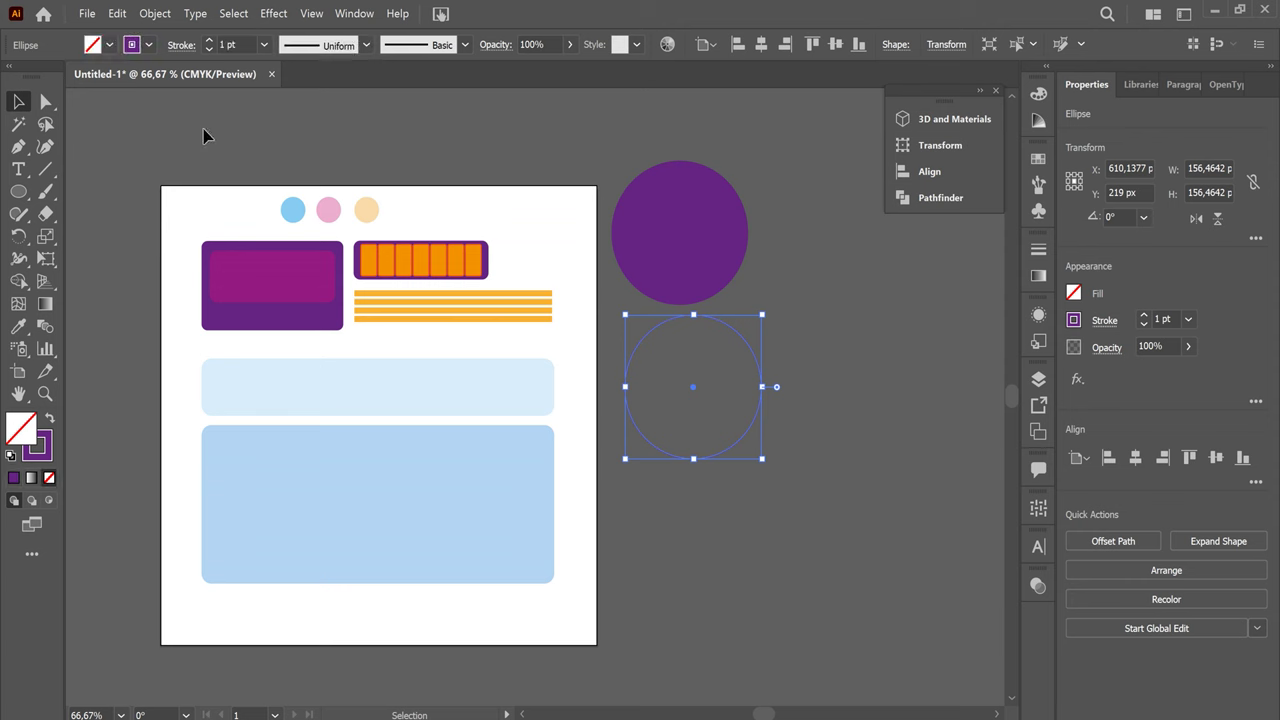
{"action": "left_click", "coordinate": [152, 45]}
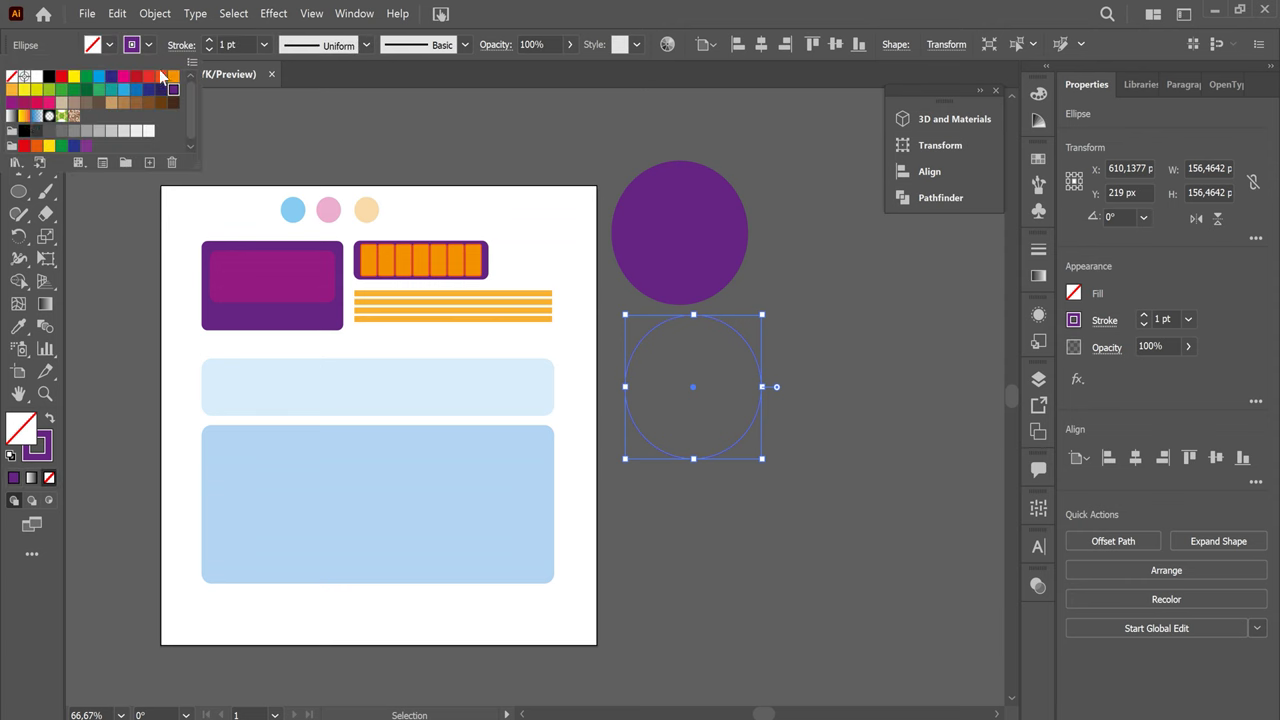
{"action": "left_click", "coordinate": [49, 102]}
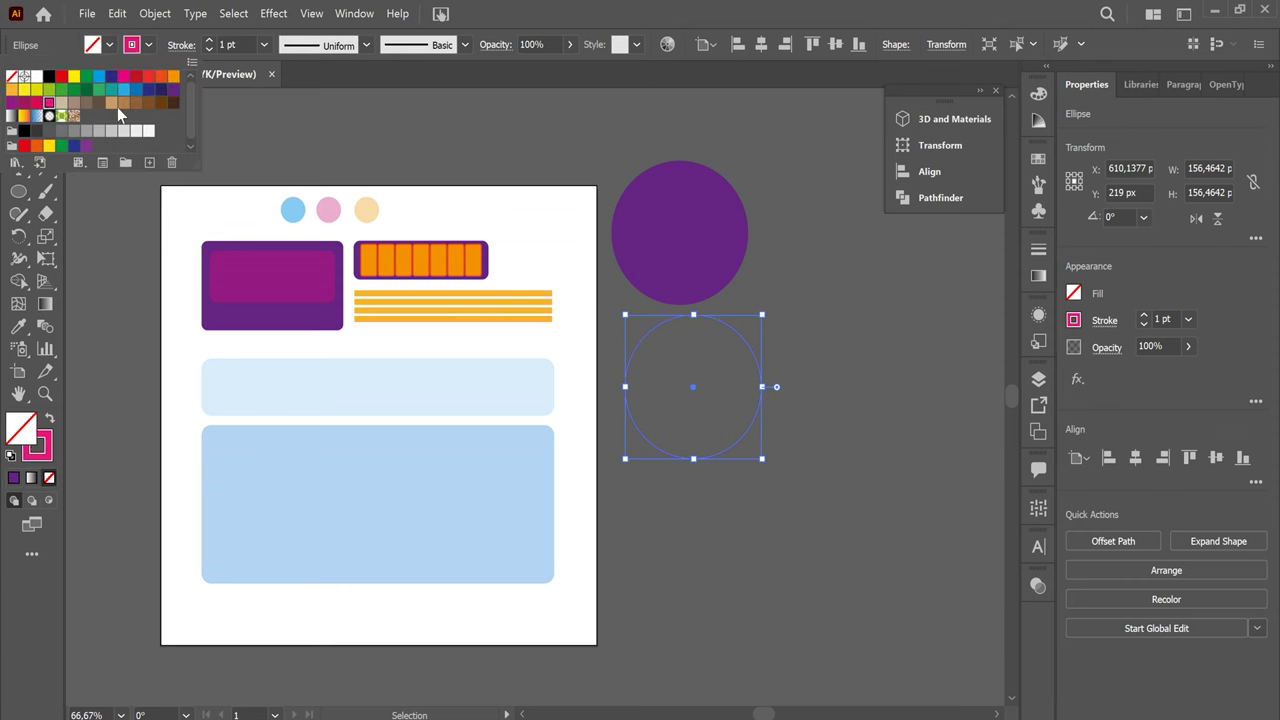
{"action": "left_click", "coordinate": [150, 50]}
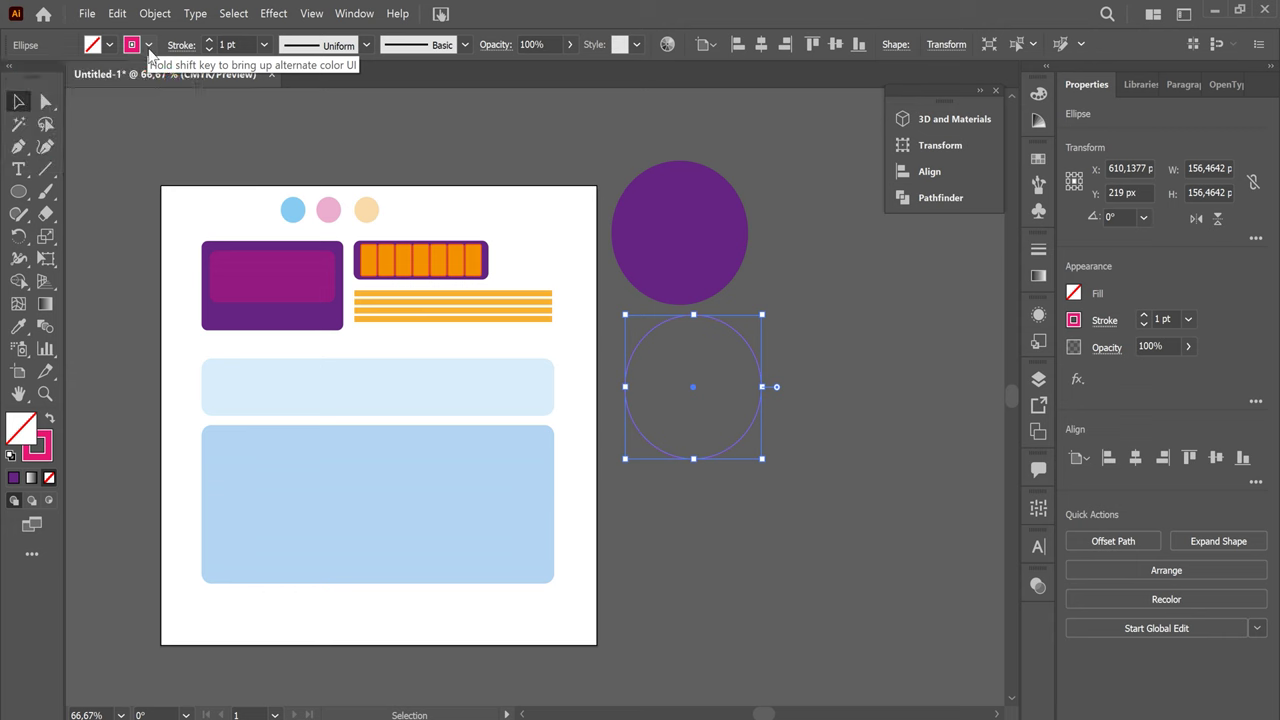
{"action": "left_click", "coordinate": [265, 45]}
{"action": "left_click", "coordinate": [294, 396]}
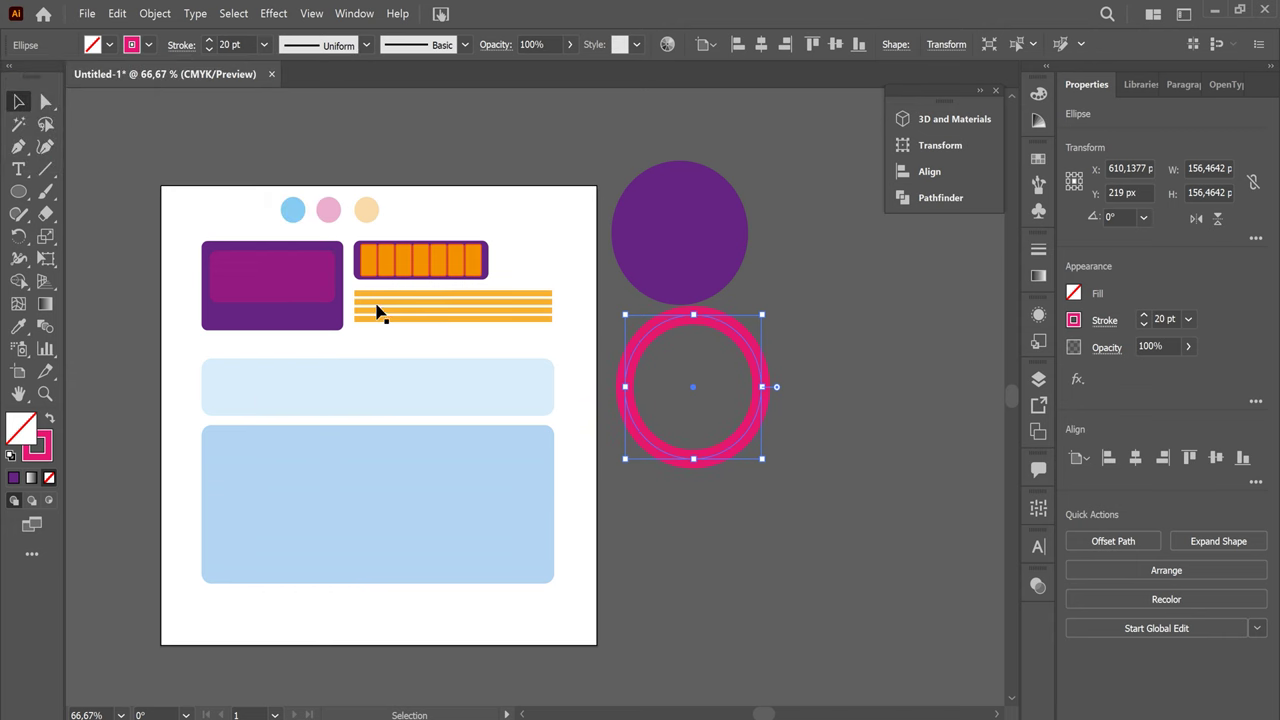
{"action": "left_click", "coordinate": [264, 45]}
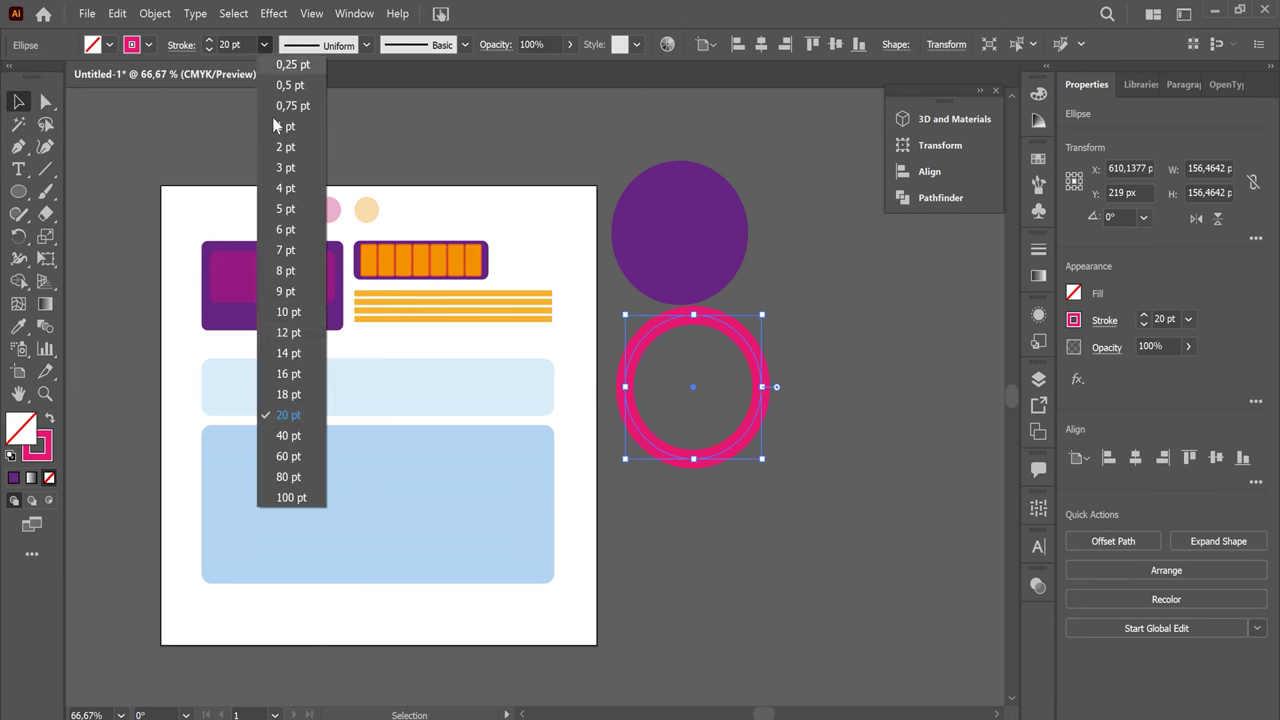
{"action": "left_click", "coordinate": [296, 312]}
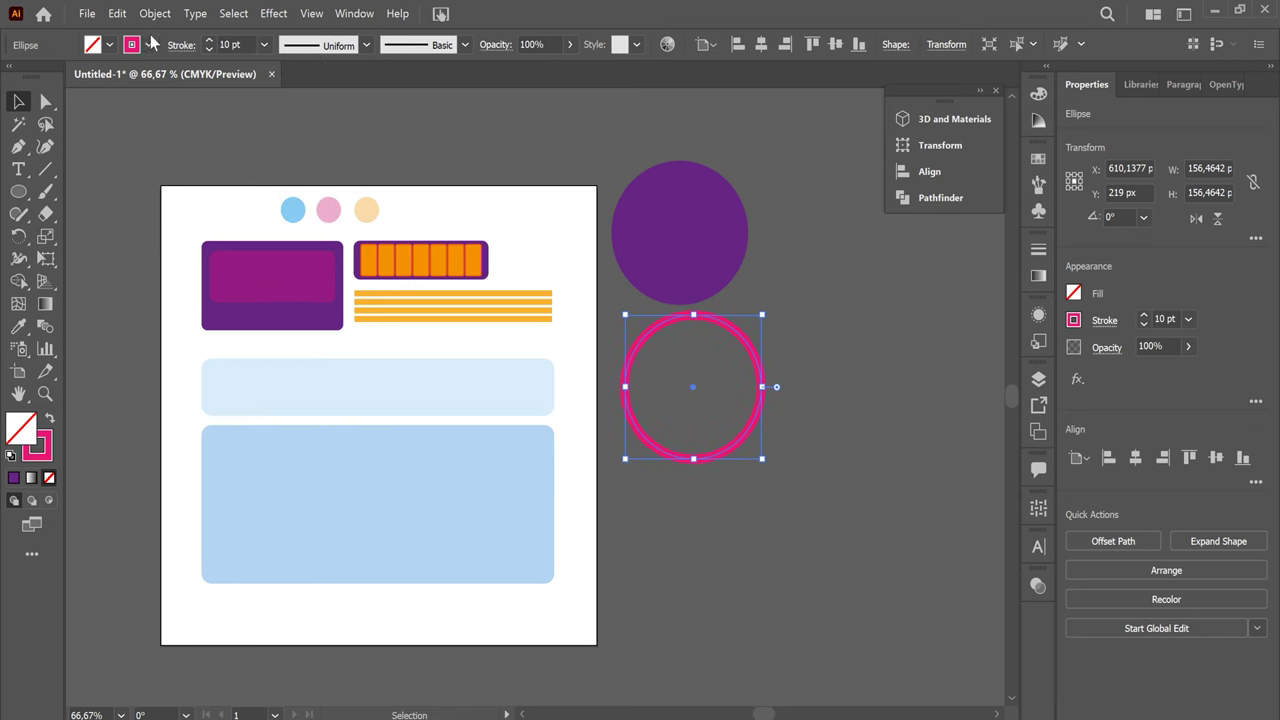
Fit the pink ring around the purple circle and add a 138.65 px yellow ring inside
{"action": "left_click_drag", "start_coordinate": [755, 358], "coordinate": [744, 209]}
{"action": "left_click_drag", "start_coordinate": [743, 207], "coordinate": [752, 423]}
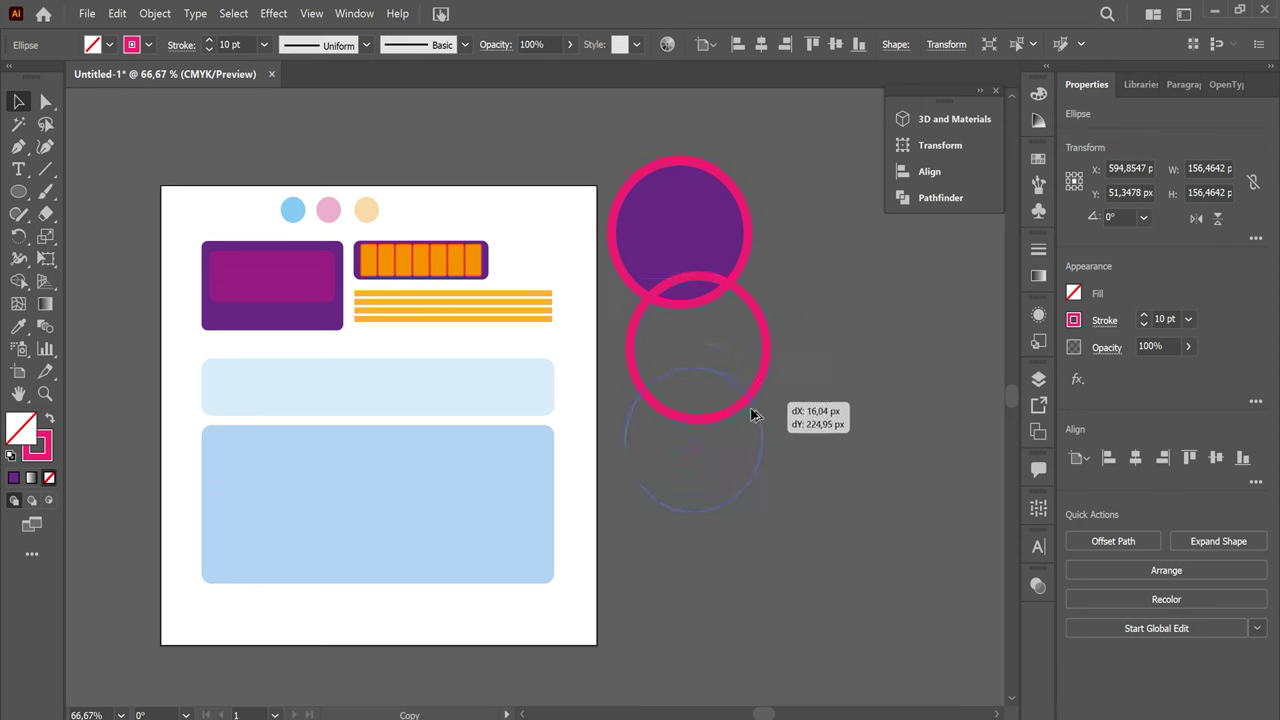
{"action": "left_click_drag", "start_coordinate": [760, 373], "coordinate": [746, 392]}
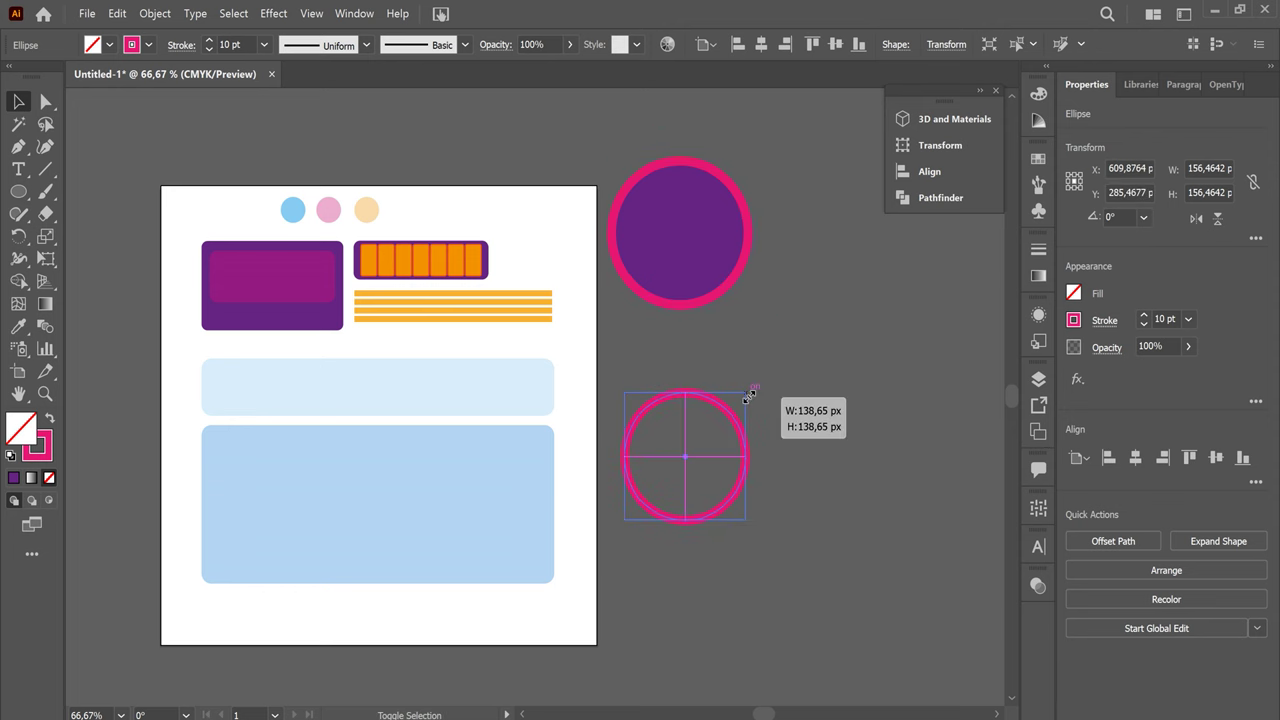
{"action": "left_click", "coordinate": [149, 45]}
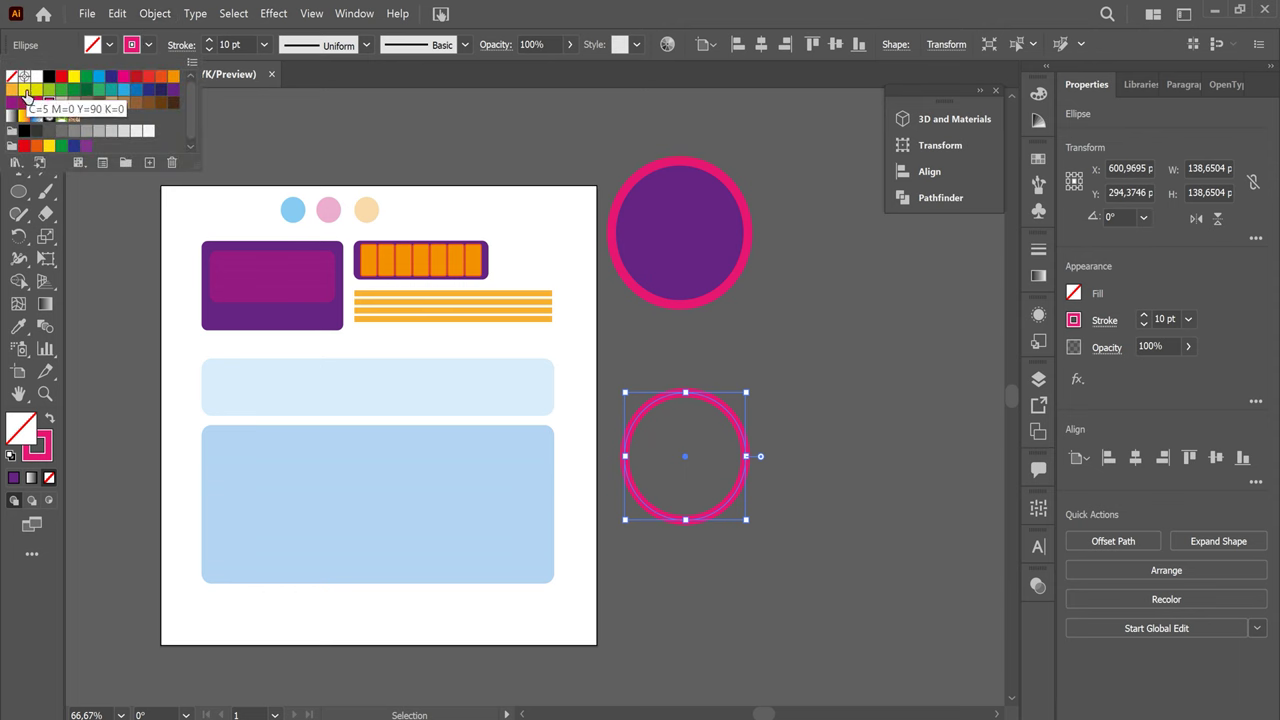
{"action": "left_click", "coordinate": [26, 92]}
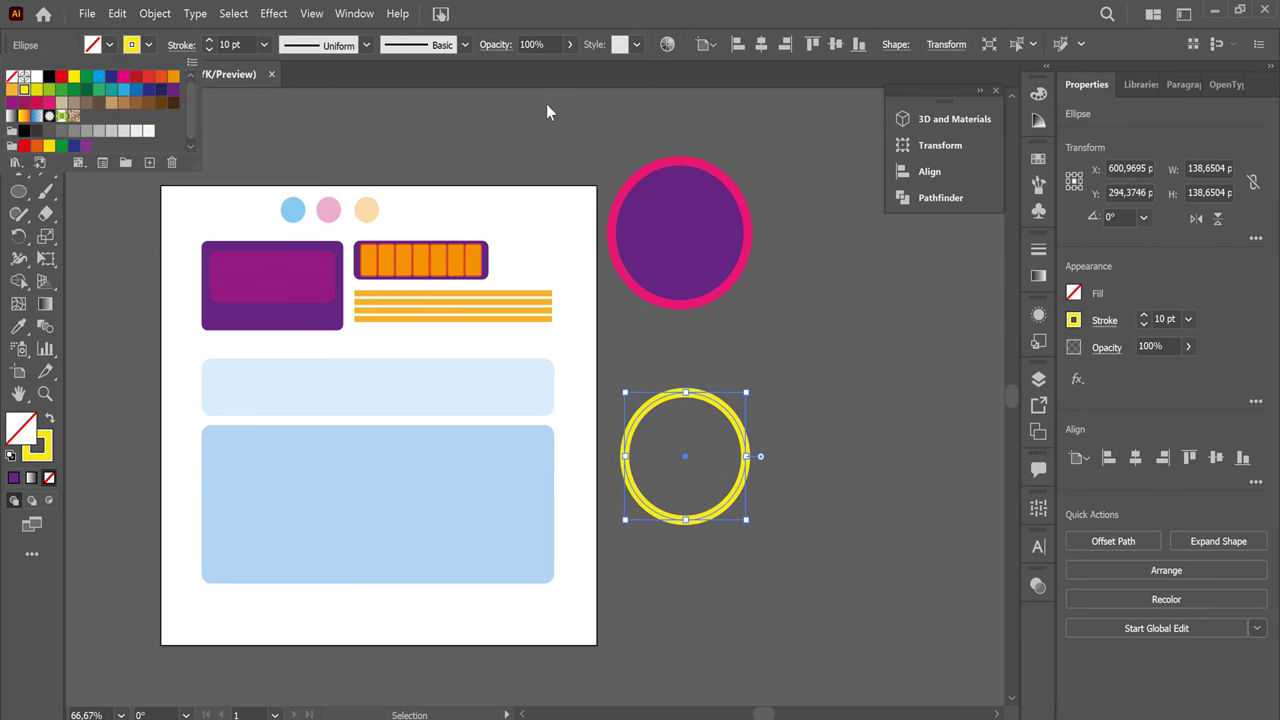
{"action": "left_click", "coordinate": [150, 58]}
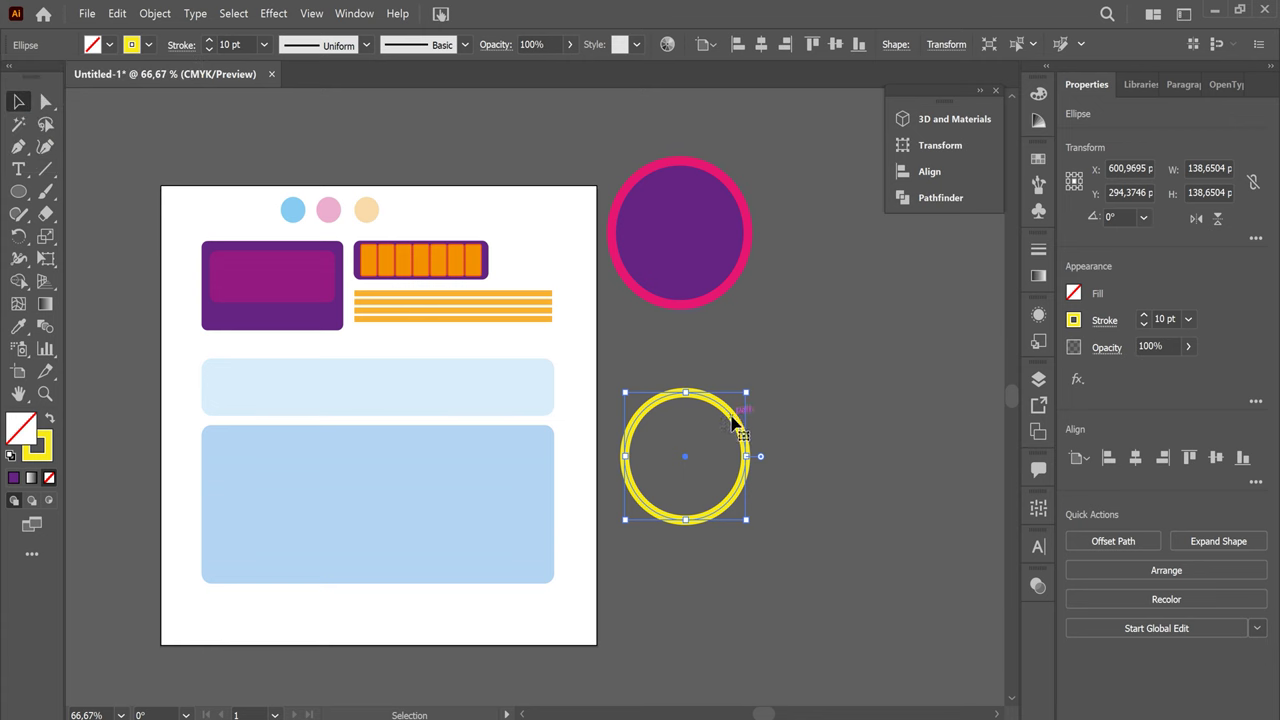
{"action": "left_click_drag", "start_coordinate": [735, 422], "coordinate": [729, 198]}
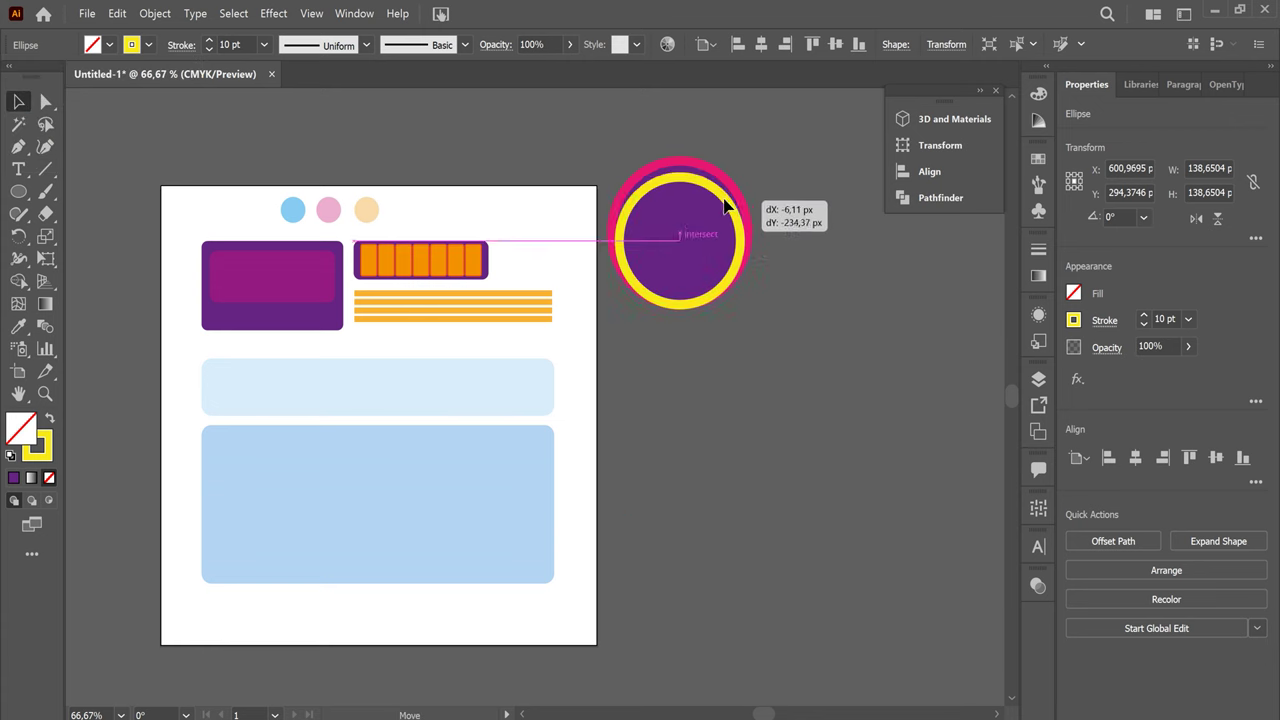
{"action": "left_click", "coordinate": [783, 340]}
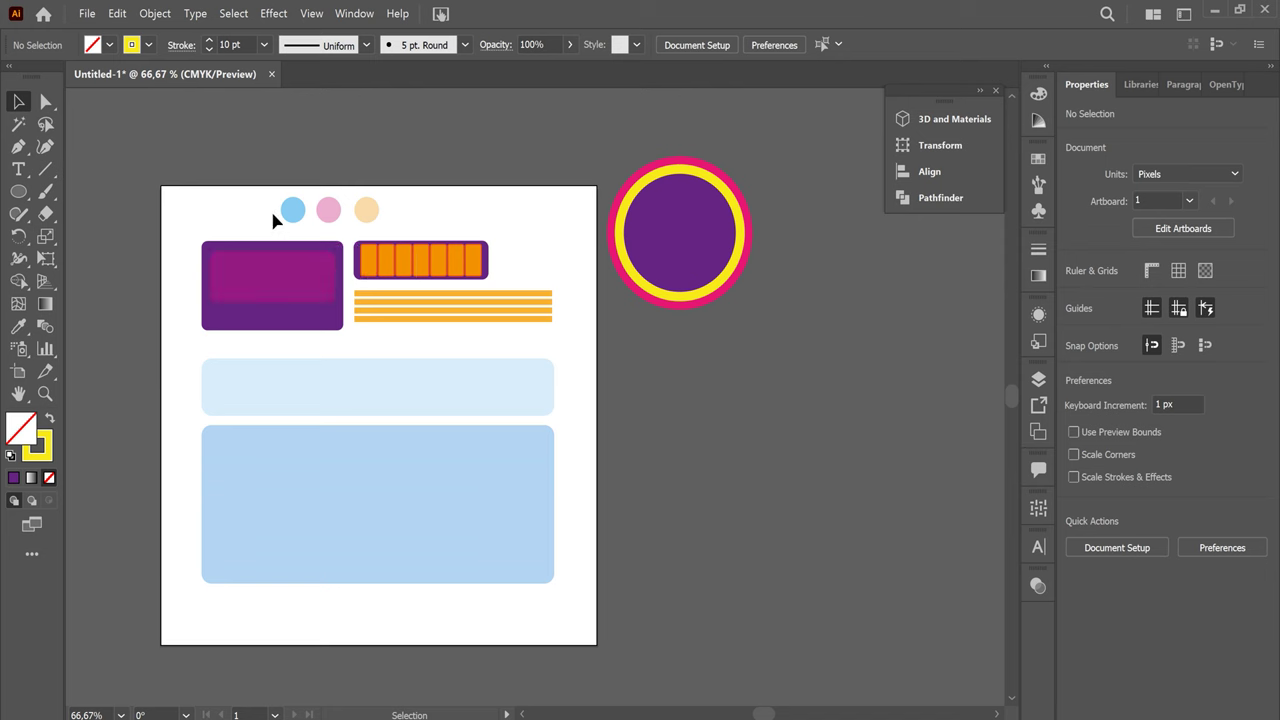
Draw a small circle with no outline and a blue fill
{"action": "left_click", "coordinate": [18, 191]}
{"action": "left_click_drag", "start_coordinate": [668, 390], "coordinate": [692, 410]}
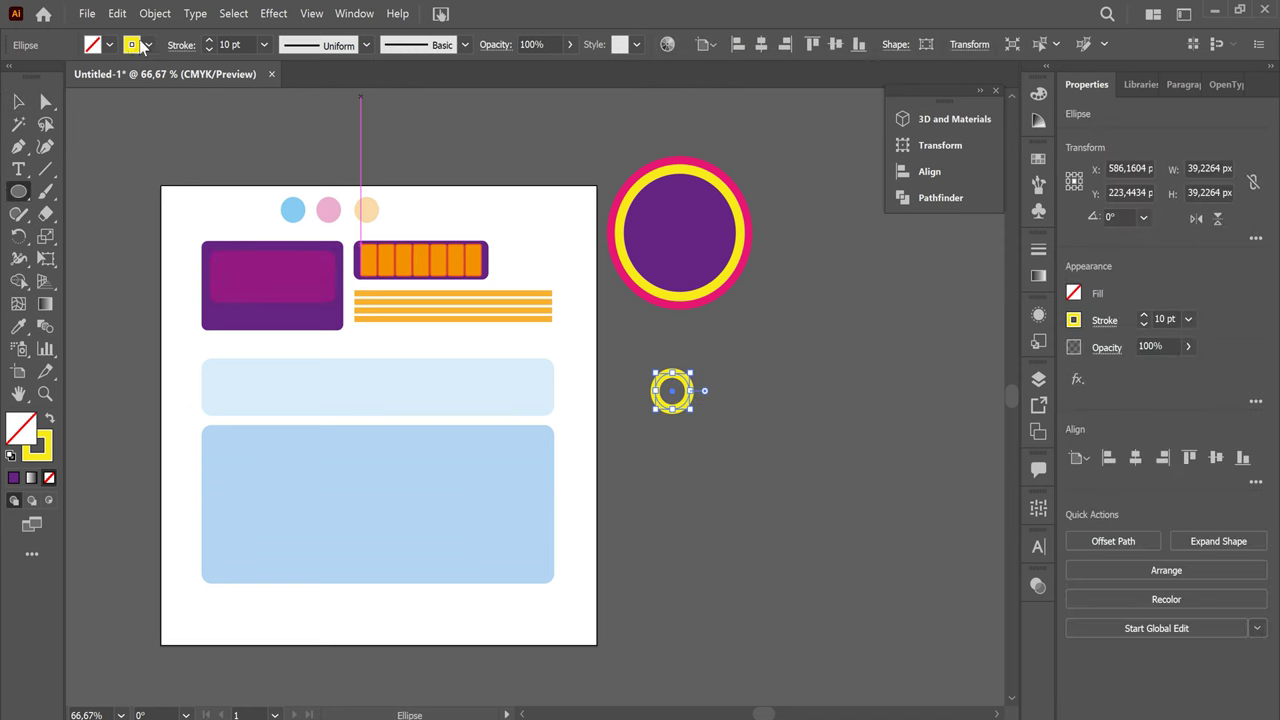
{"action": "left_click", "coordinate": [148, 46]}
{"action": "left_click", "coordinate": [11, 87]}
{"action": "left_click", "coordinate": [148, 46]}
{"action": "left_click", "coordinate": [124, 89]}
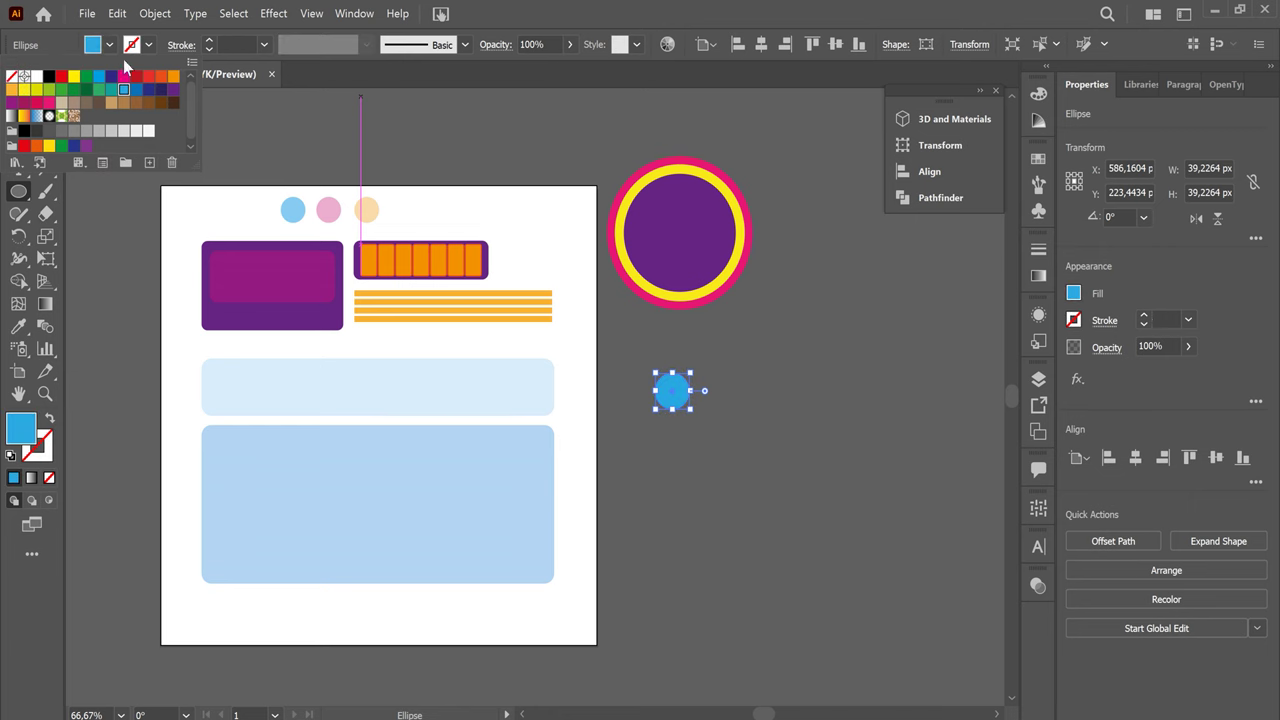
{"action": "left_click", "coordinate": [110, 45]}
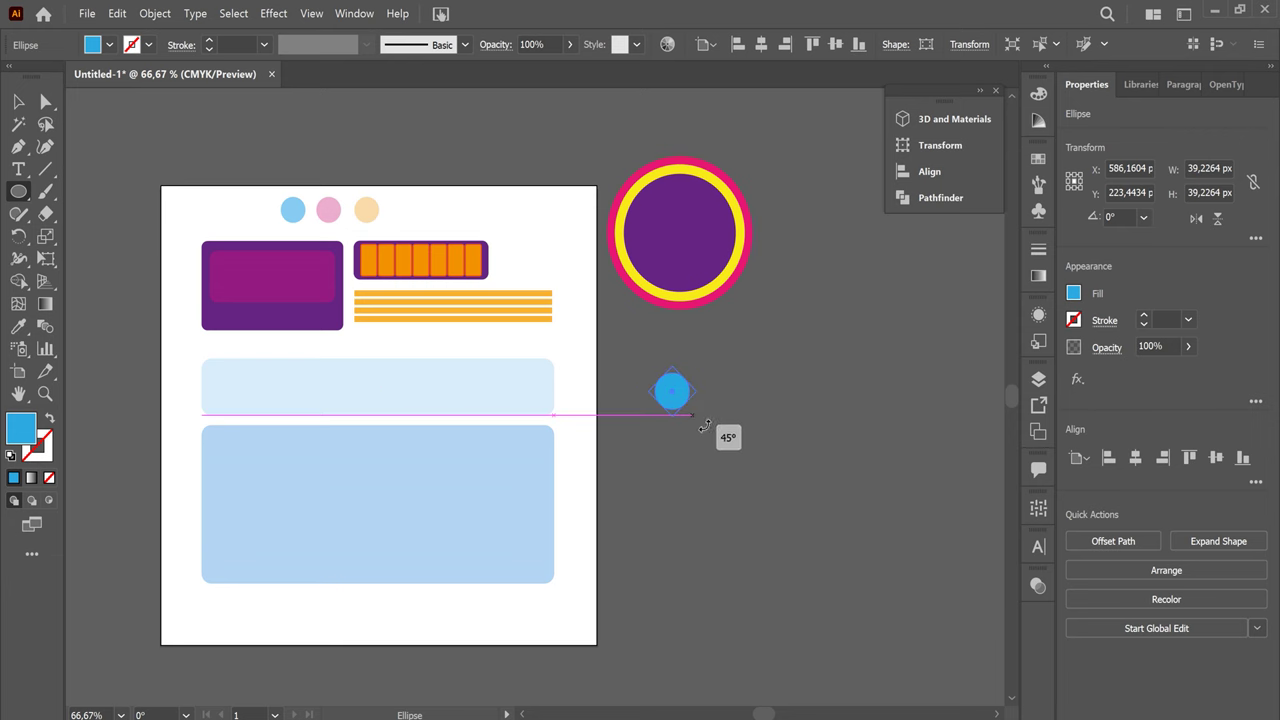
Move the 54.5 px blue dot to the centre of the purple ring badge
{"action": "key", "text": "v"}
{"action": "left_click", "coordinate": [701, 489]}
{"action": "left_click", "coordinate": [684, 404]}
{"action": "mouse_move", "coordinate": [688, 410]}
{"action": "left_mouse_down"}
{"action": "mouse_move", "coordinate": [675, 425]}
{"action": "mouse_move", "coordinate": [689, 414]}
{"action": "mouse_move", "coordinate": [698, 428]}
{"action": "mouse_move", "coordinate": [690, 255]}
{"action": "left_mouse_up"}
{"action": "left_click", "coordinate": [749, 345]}
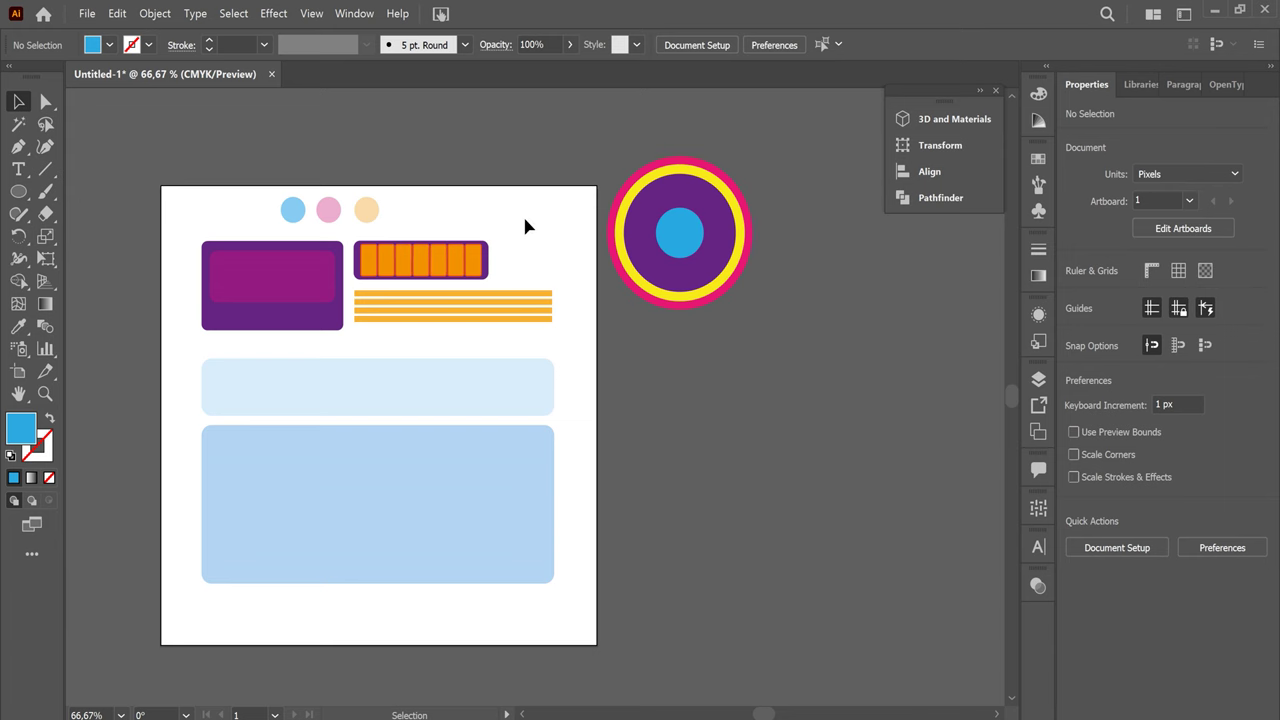
Draw a small blue rectangle with slightly rounded corners beneath the orange stripes
{"action": "left_click", "coordinate": [19, 200]}
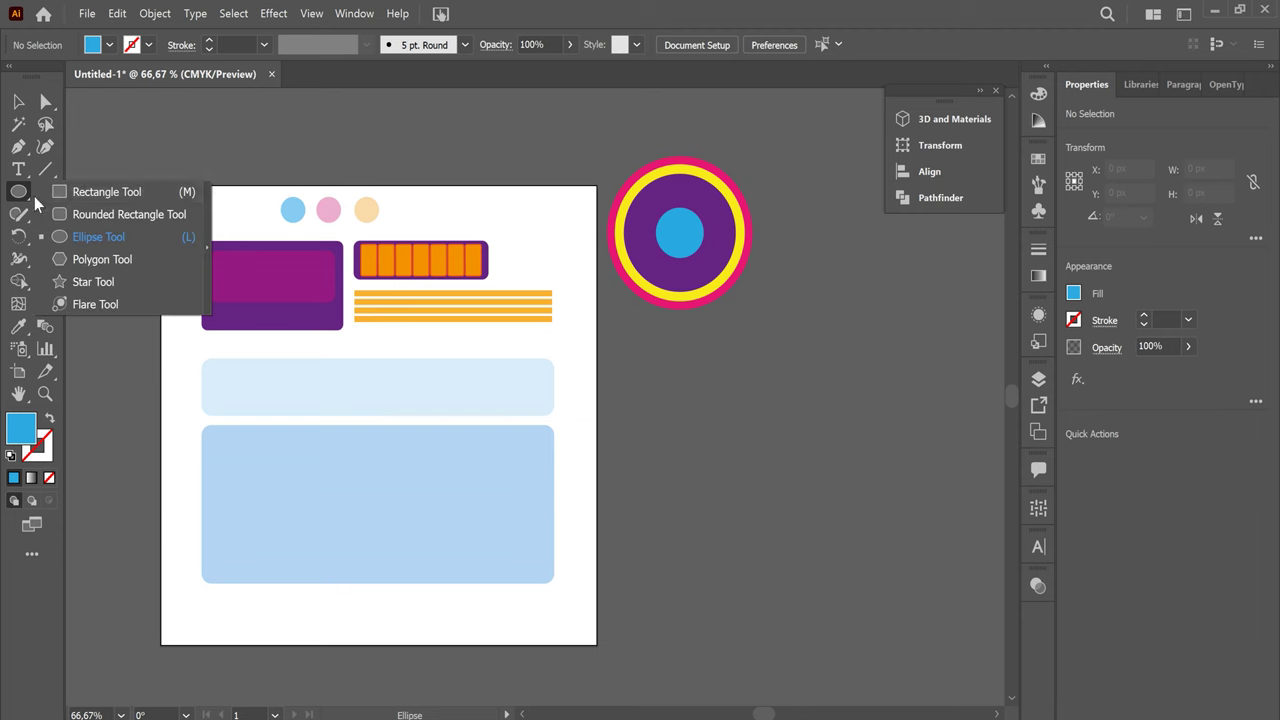
{"action": "left_click_drag", "start_coordinate": [29, 203], "coordinate": [75, 191]}
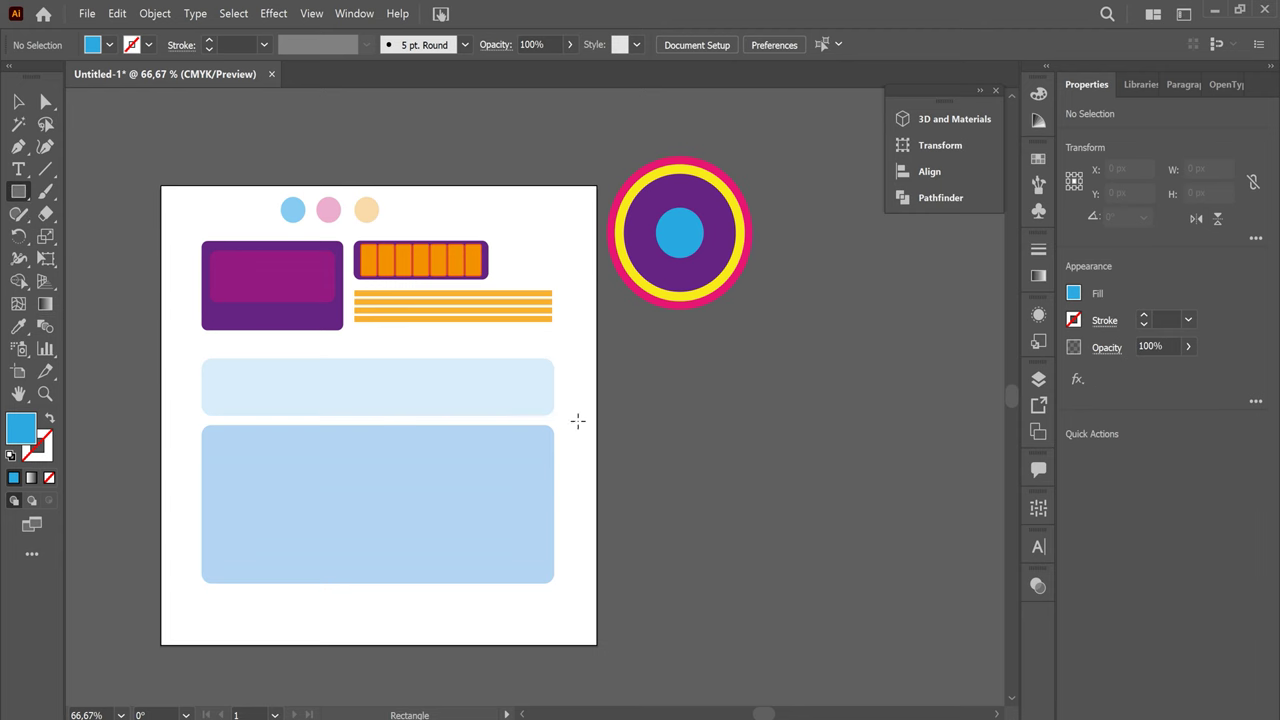
{"action": "key", "text": "ctrl+plus"}
{"action": "key", "text": "ctrl+plus"}
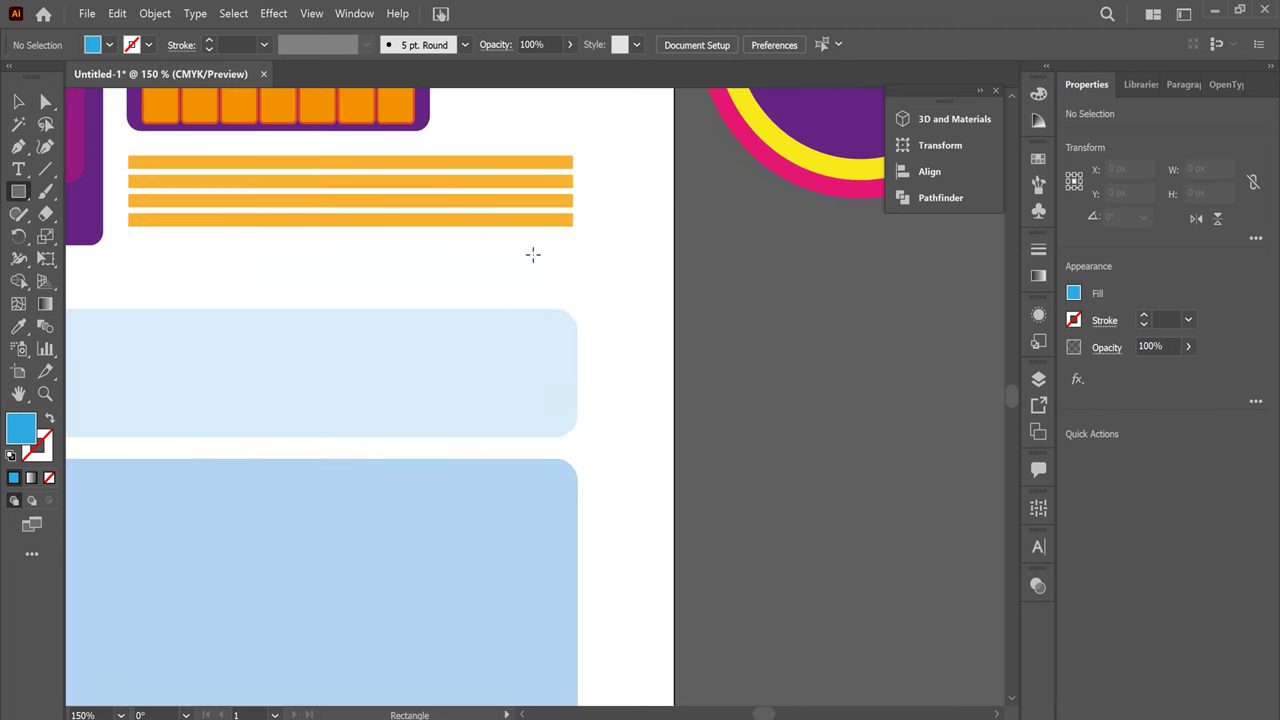
{"action": "left_click_drag", "start_coordinate": [491, 253], "coordinate": [517, 295]}
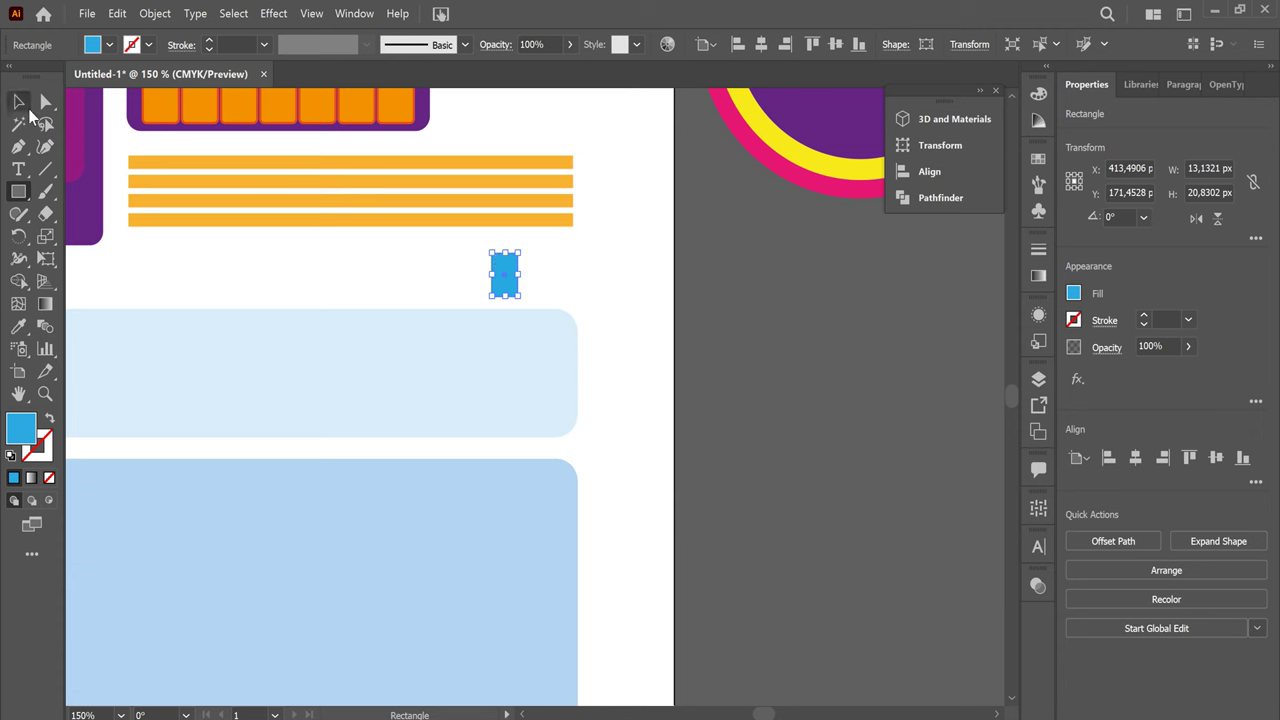
{"action": "key", "text": "a"}
{"action": "left_click_drag", "start_coordinate": [505, 270], "coordinate": [516, 262]}
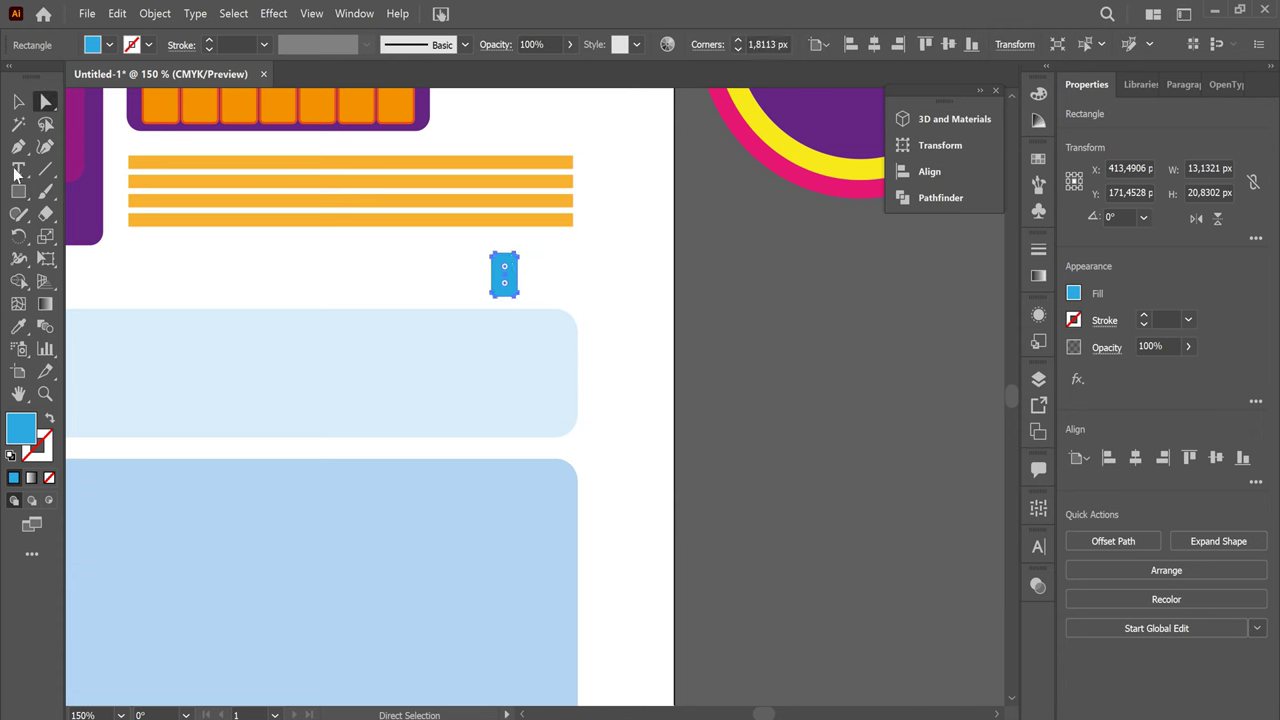
{"action": "left_click", "coordinate": [18, 101]}
{"action": "mouse_move", "coordinate": [512, 268]}
{"action": "left_mouse_down"}
{"action": "mouse_move", "coordinate": [316, 257]}
{"action": "mouse_move", "coordinate": [354, 255]}
{"action": "left_mouse_up"}
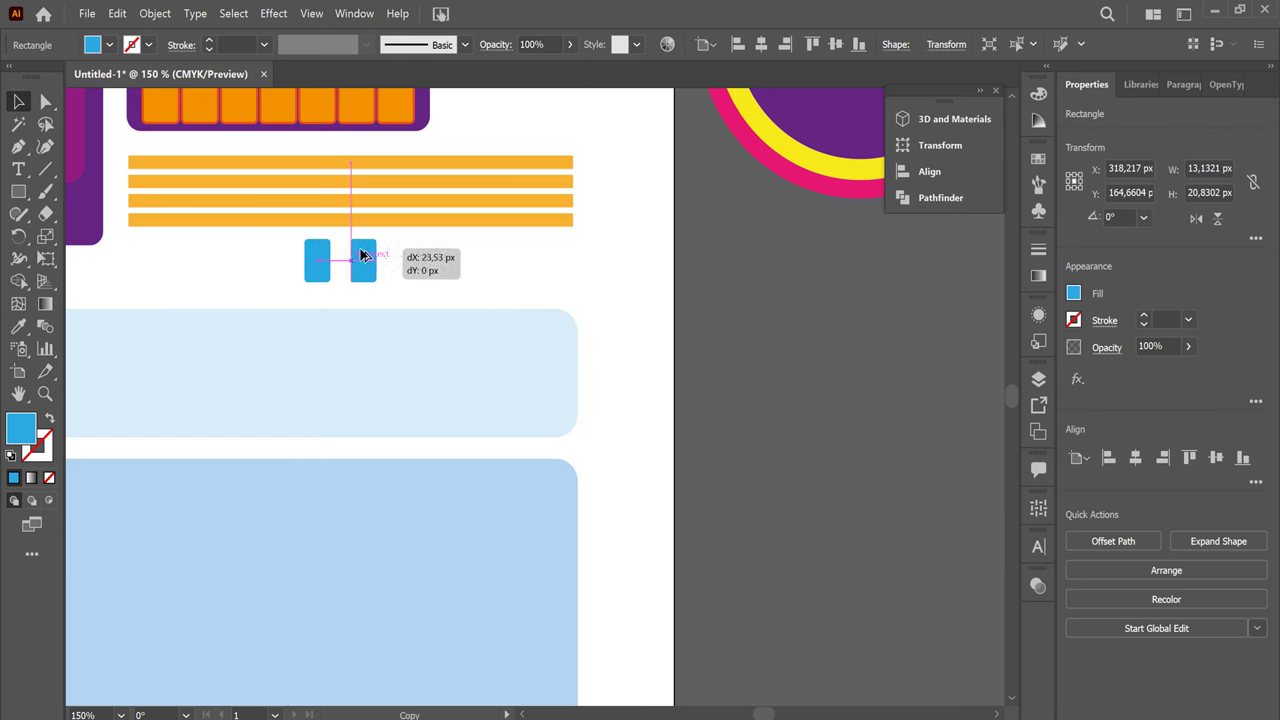
Fill the copied small rectangle yellow
{"action": "left_click", "coordinate": [110, 45]}
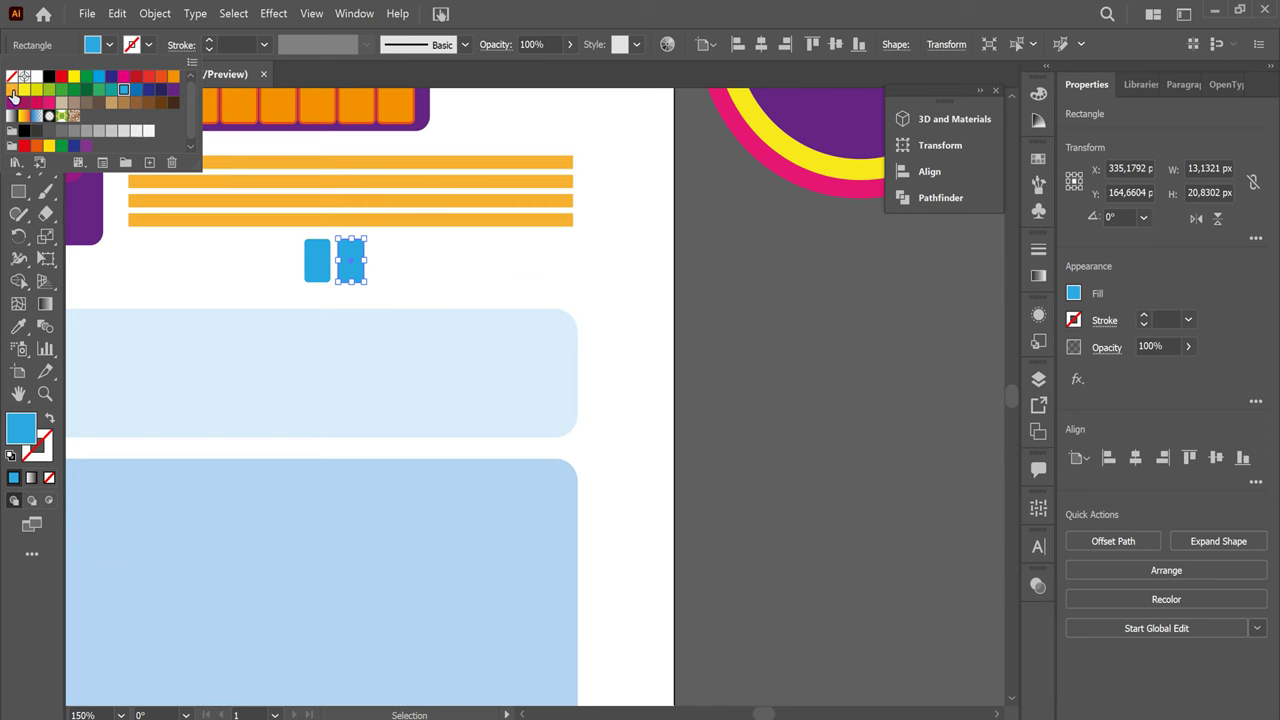
{"action": "left_click", "coordinate": [12, 90]}
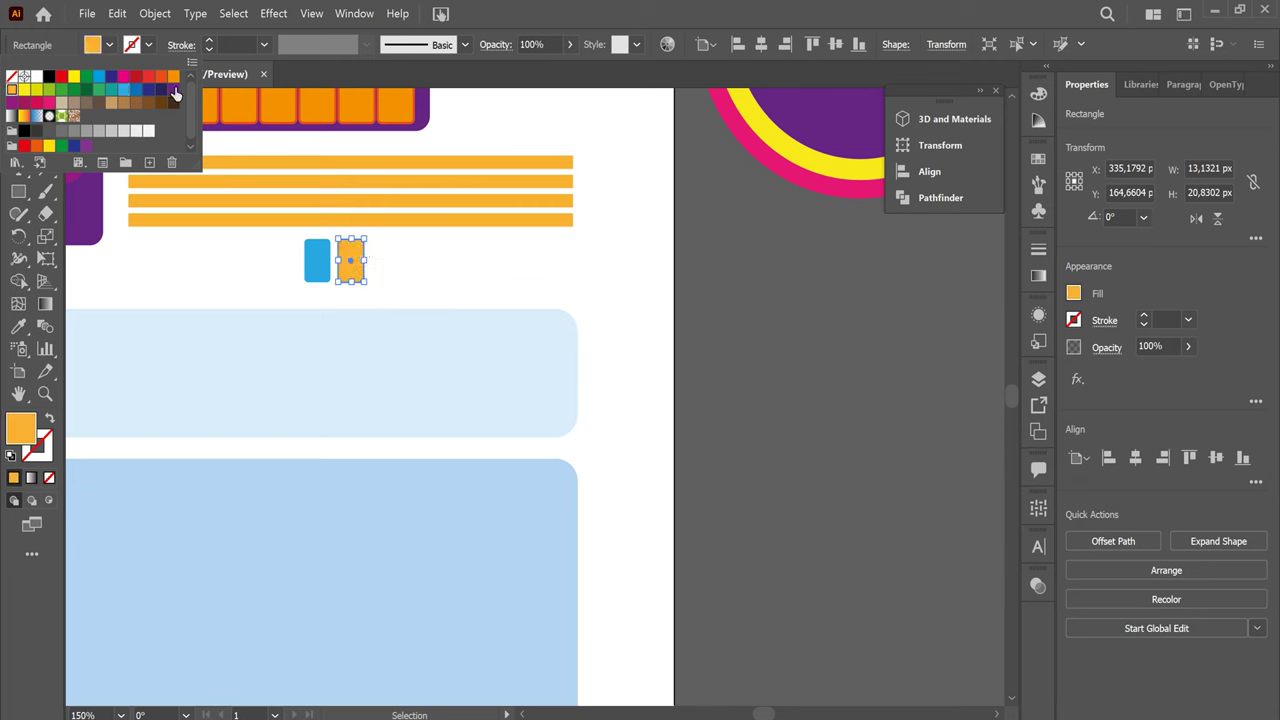
{"action": "left_click", "coordinate": [26, 91]}
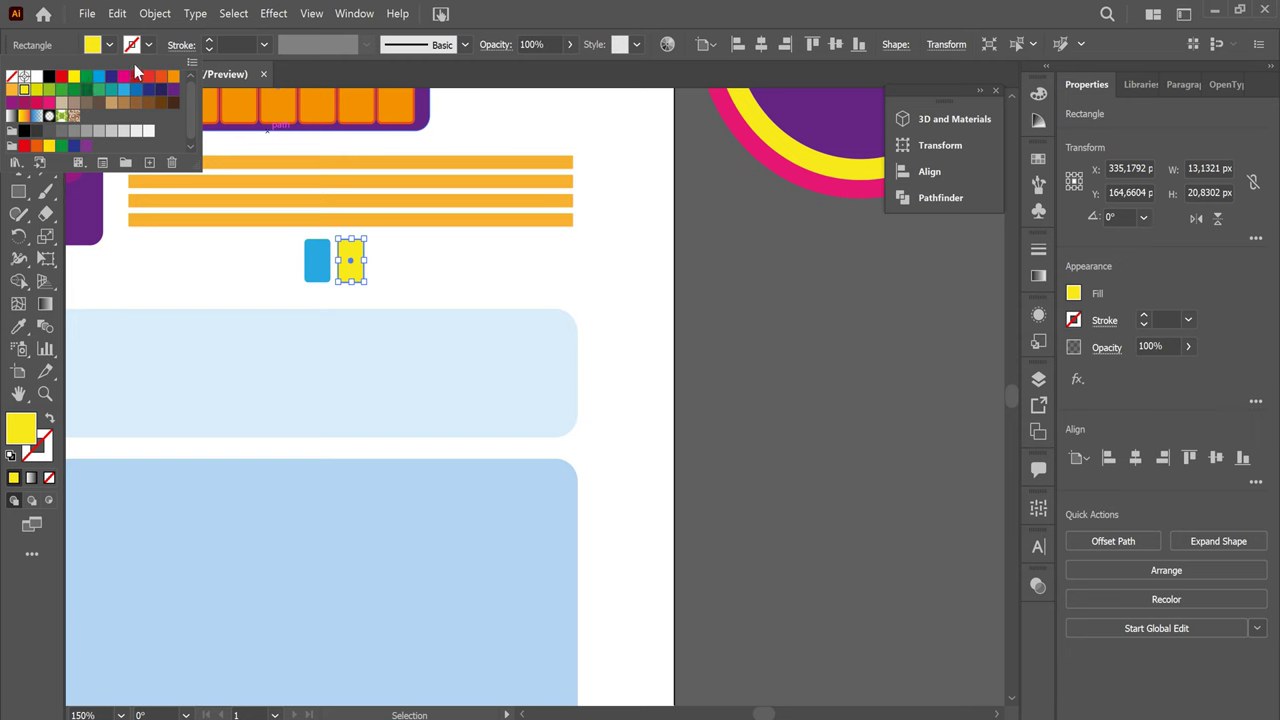
{"action": "left_click", "coordinate": [112, 45]}
Duplicate the yellow rectangle to its right and fill the copy pink
{"action": "left_click", "coordinate": [419, 275]}
{"action": "left_click_drag", "start_coordinate": [358, 266], "coordinate": [412, 280]}
{"action": "left_click", "coordinate": [112, 45]}
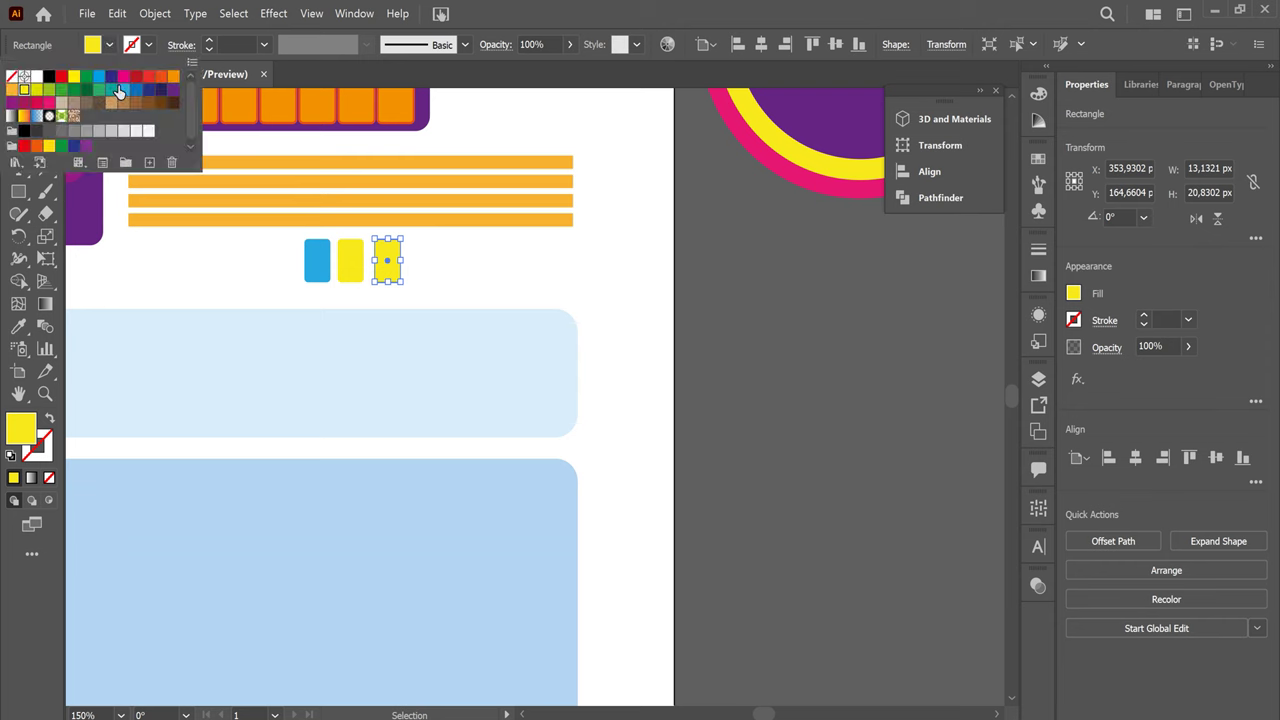
{"action": "left_click", "coordinate": [49, 102]}
{"action": "left_click", "coordinate": [456, 273]}
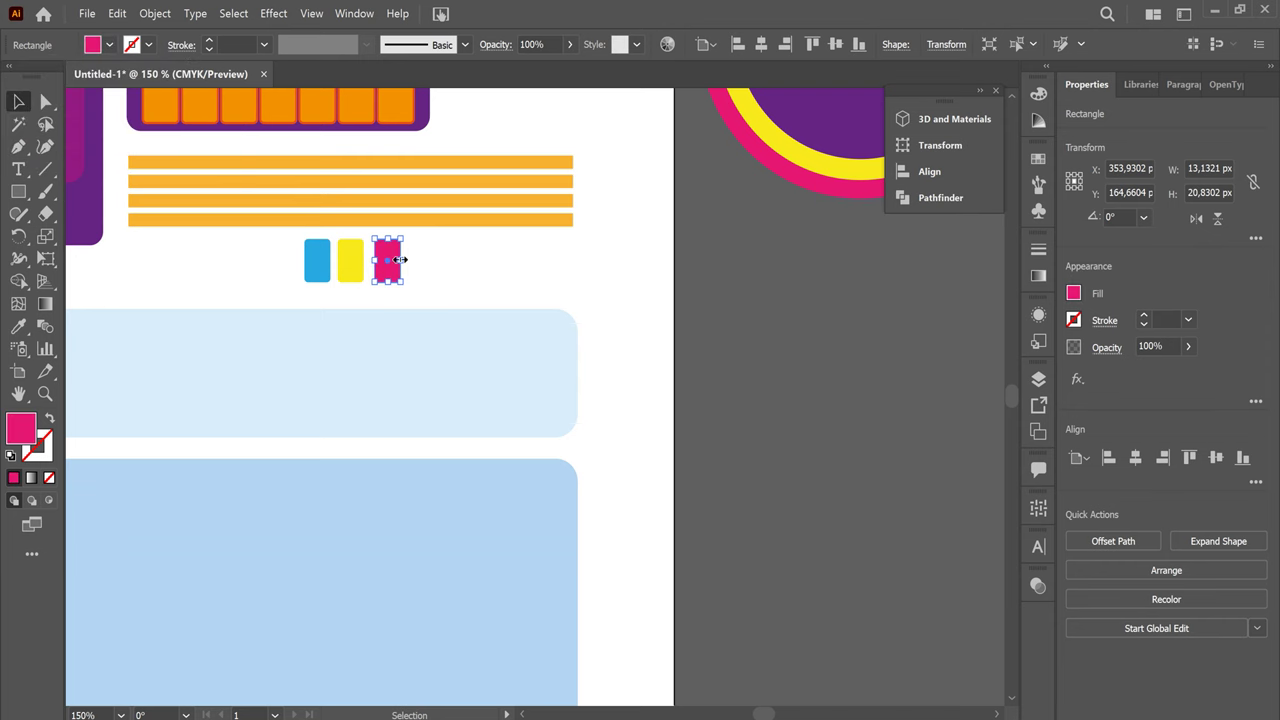
{"action": "left_click", "coordinate": [470, 276]}
Copy the three small blue, yellow and pink blocks up beside the top circles
{"action": "key", "text": "ctrl+minus"}
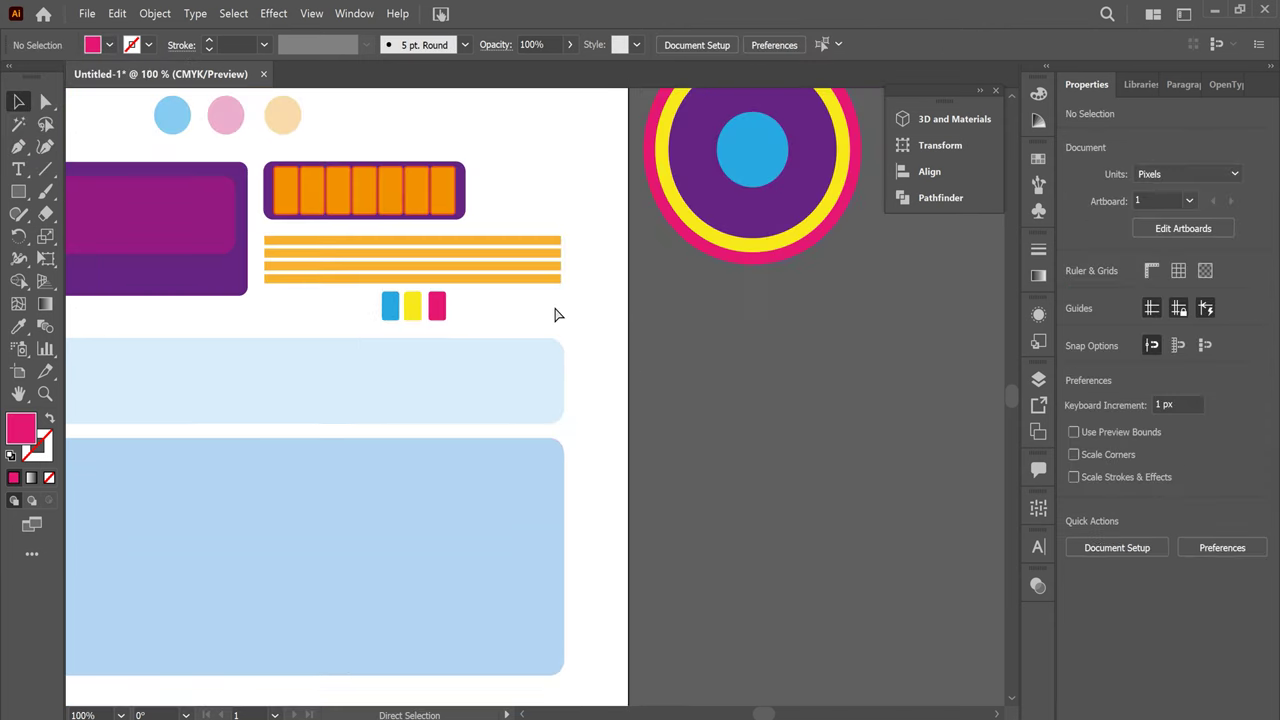
{"action": "key", "text": "ctrl+minus"}
{"action": "key", "text": "ctrl+minus"}
{"action": "key", "text": "ctrl+minus"}
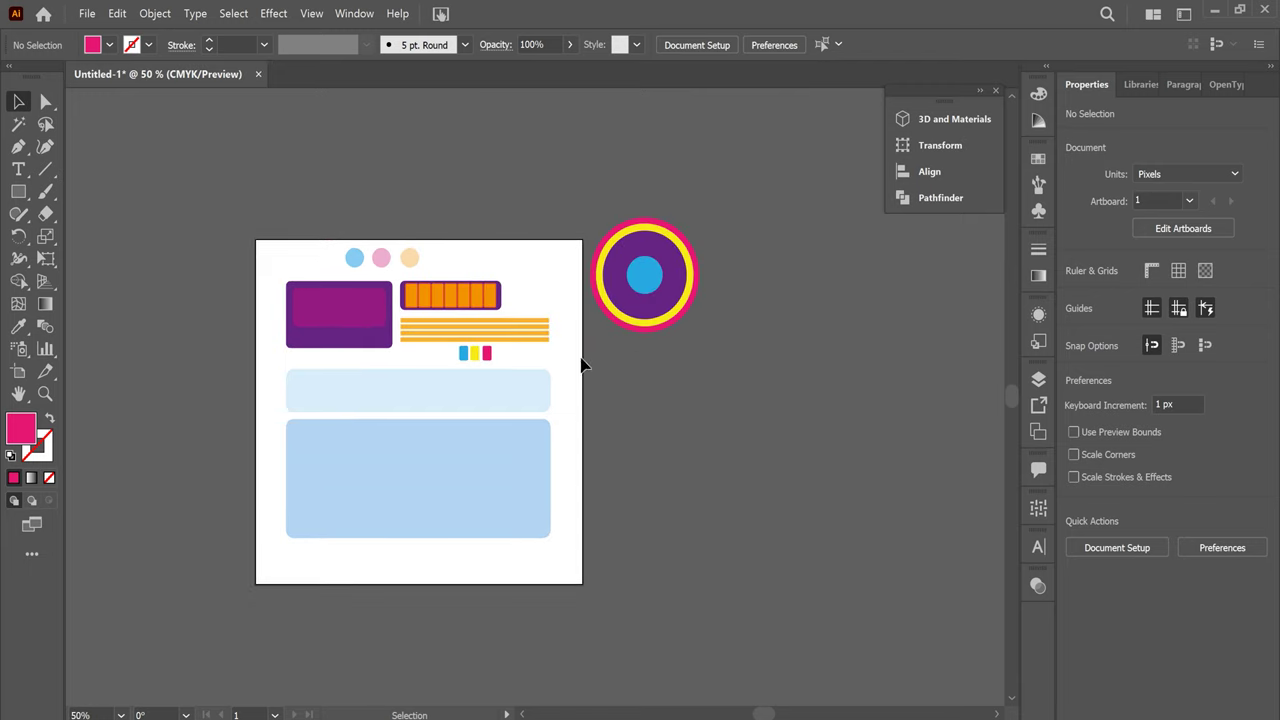
{"action": "scroll", "coordinate": [565, 390], "scroll_direction": "down", "scroll_amount": 1}
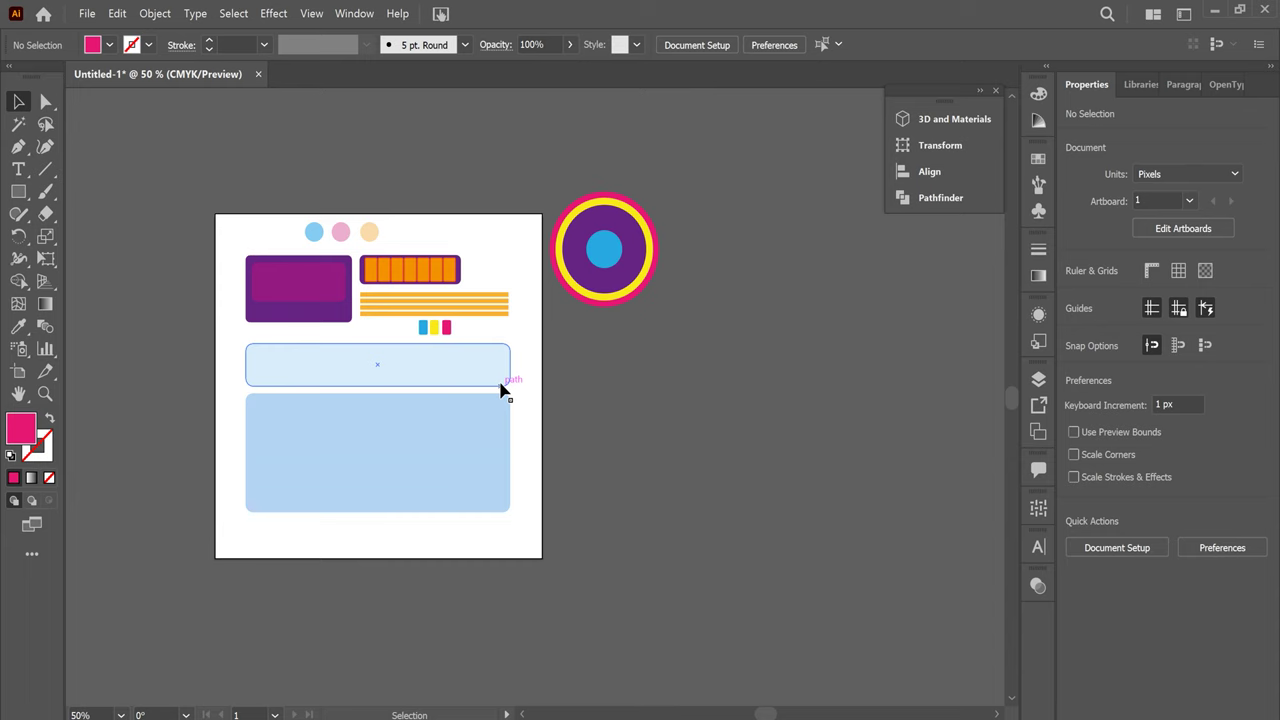
{"action": "key", "text": "ctrl+plus"}
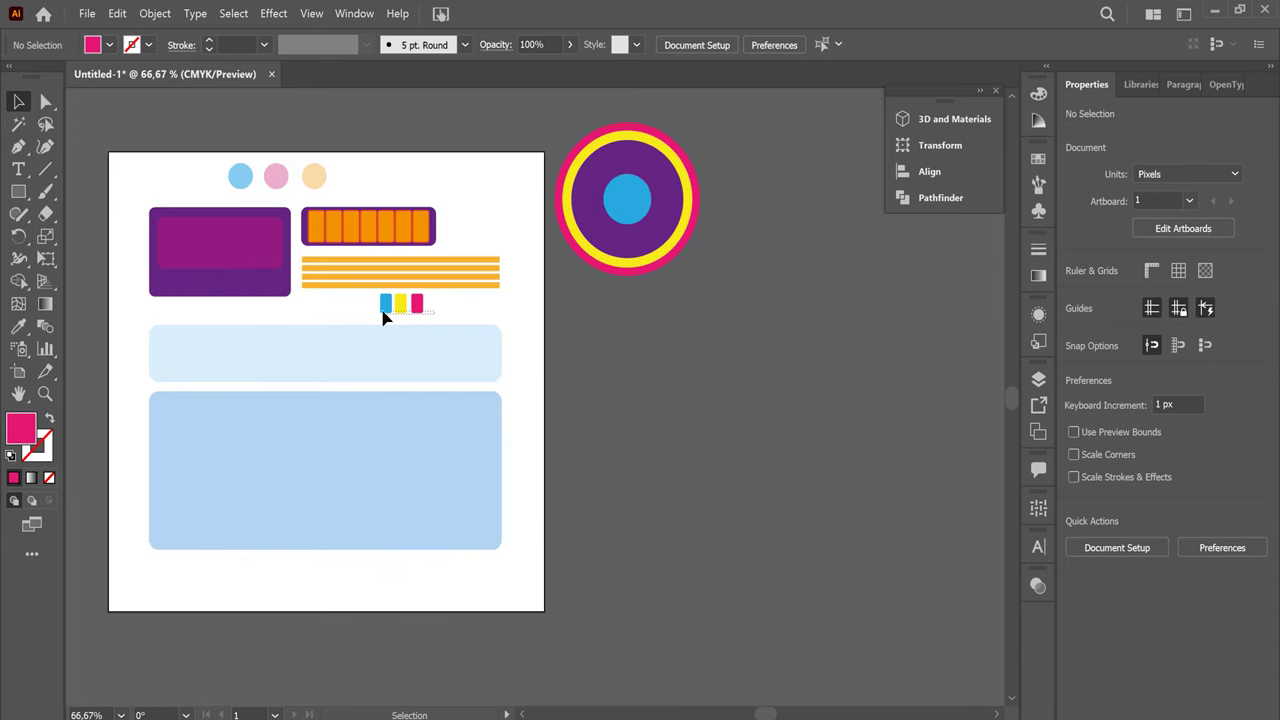
{"action": "left_click", "coordinate": [385, 312]}
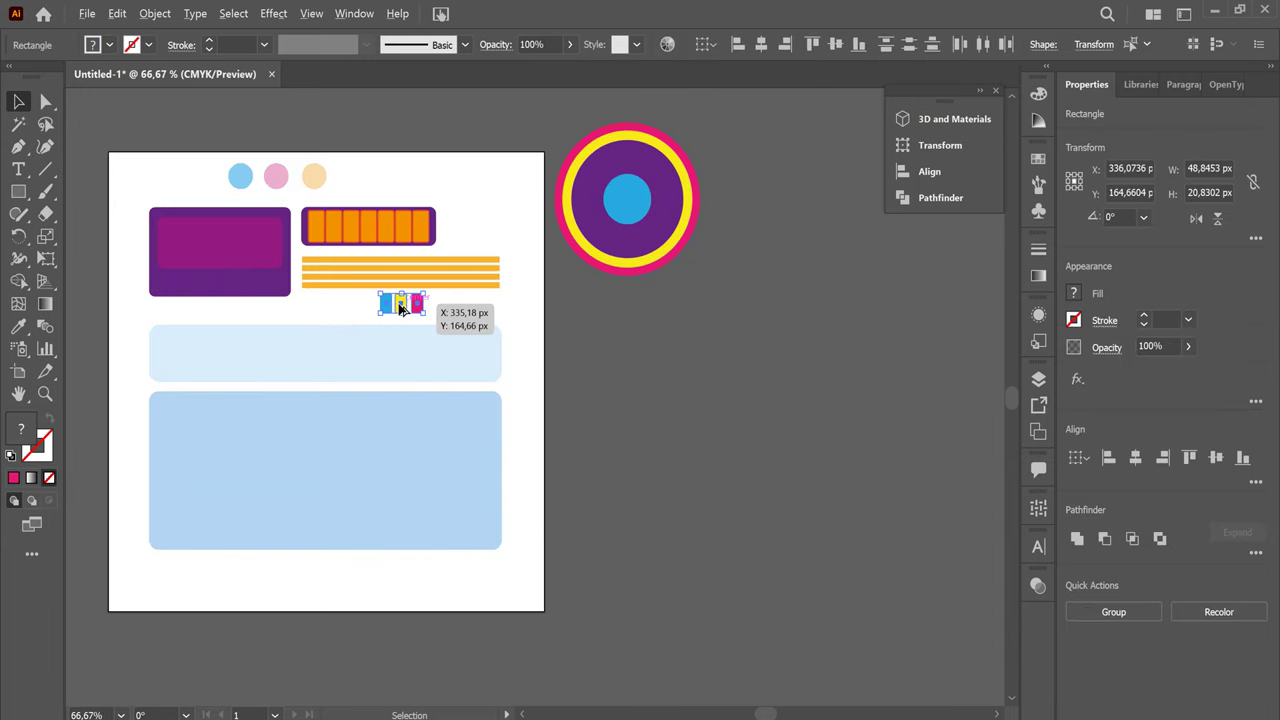
{"action": "left_click_drag", "start_coordinate": [399, 309], "coordinate": [376, 180]}
{"action": "left_click", "coordinate": [453, 188]}
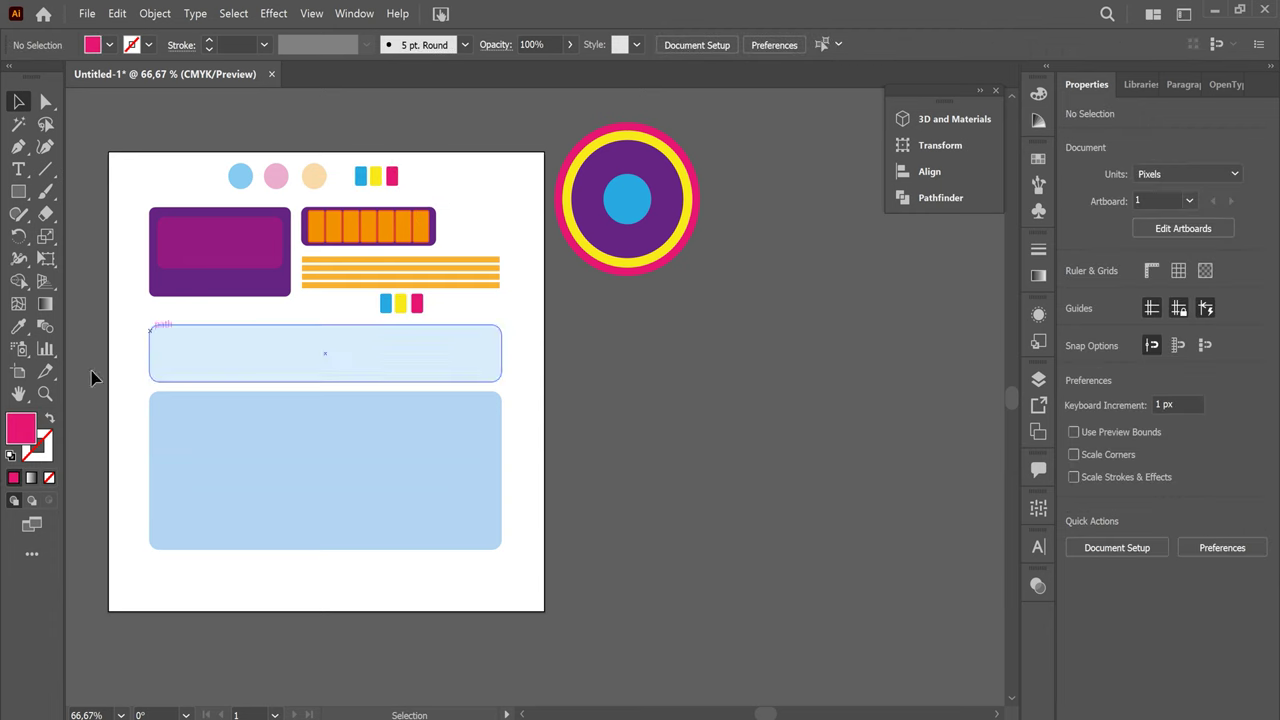
Recolour the copied blue block to match the light-blue circle with the Eyedropper
{"action": "left_click", "coordinate": [361, 177]}
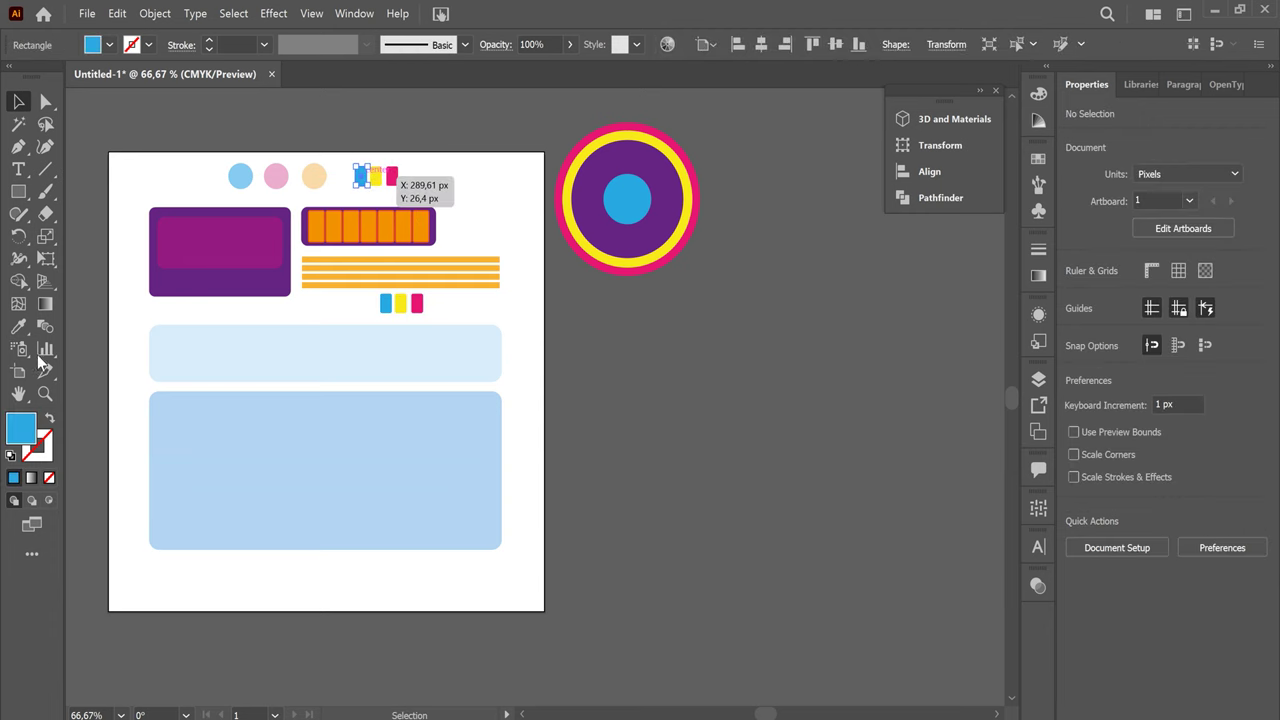
{"action": "left_click", "coordinate": [17, 328]}
{"action": "left_click", "coordinate": [241, 176]}
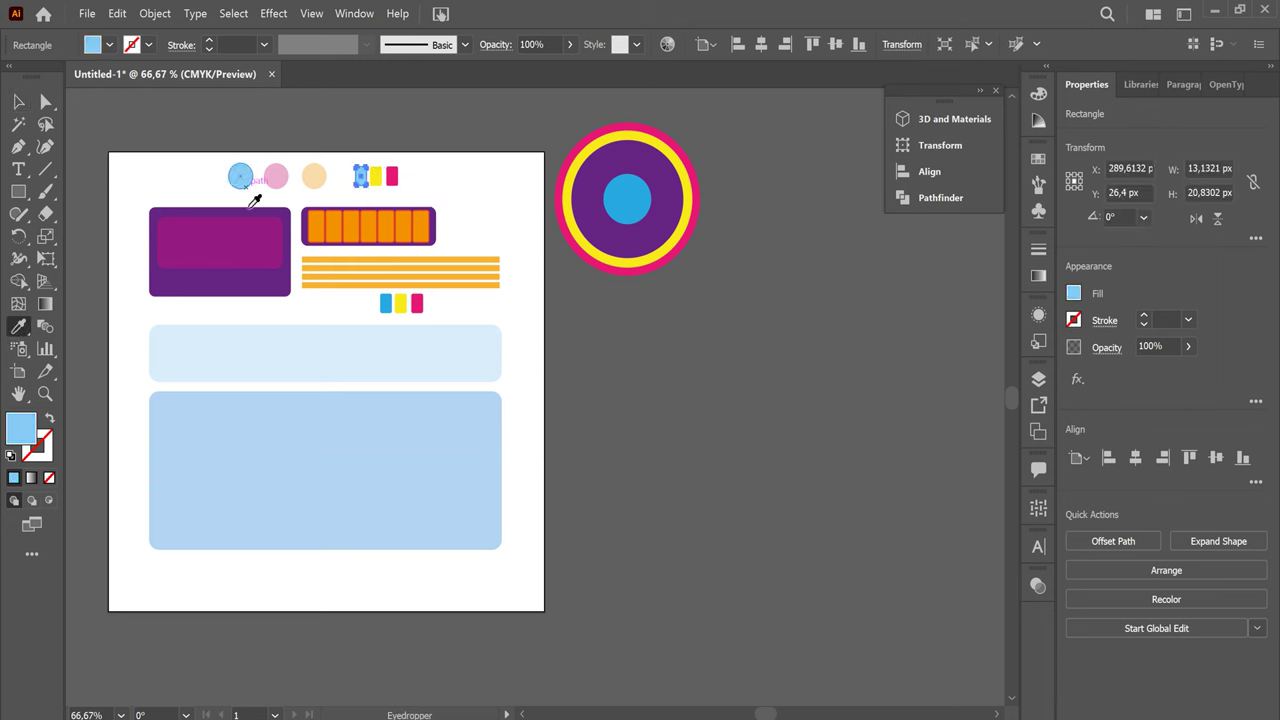
{"action": "left_click", "coordinate": [18, 101]}
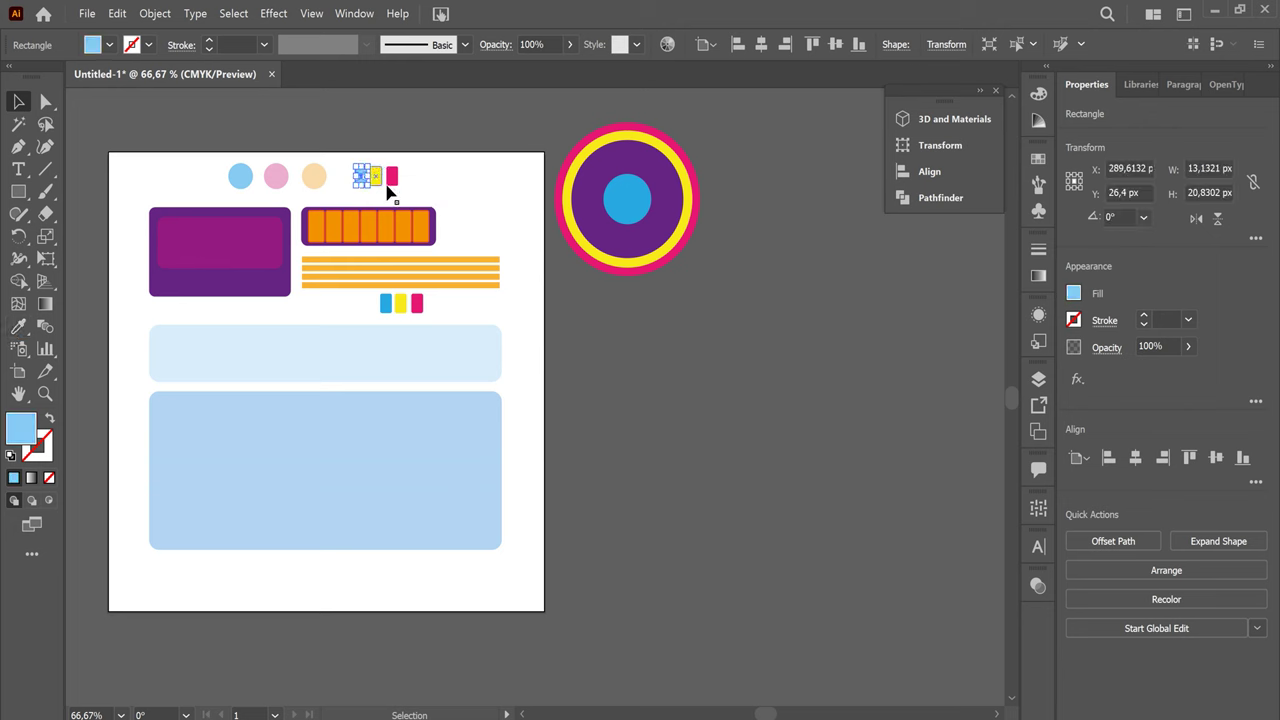
{"action": "left_click", "coordinate": [457, 190]}
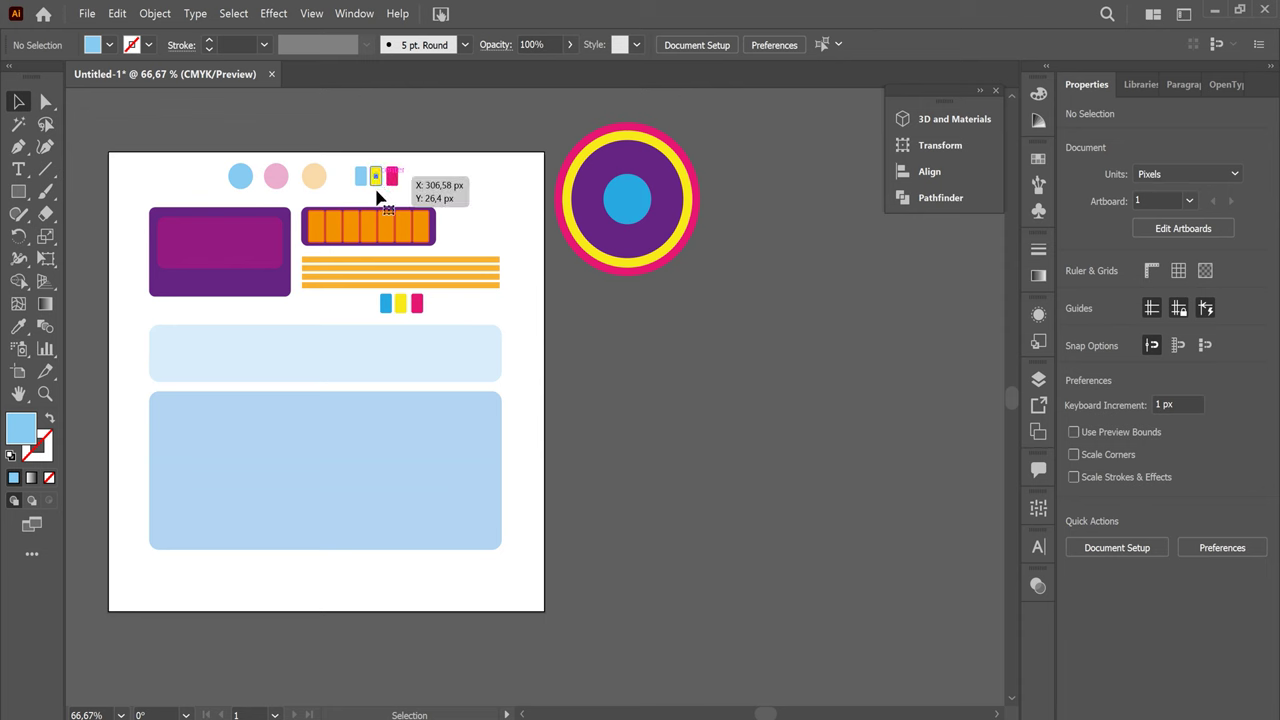
Recolour the yellow and magenta copies to match the pink and peach circles
{"action": "left_click", "coordinate": [376, 178]}
{"action": "left_click", "coordinate": [17, 327]}
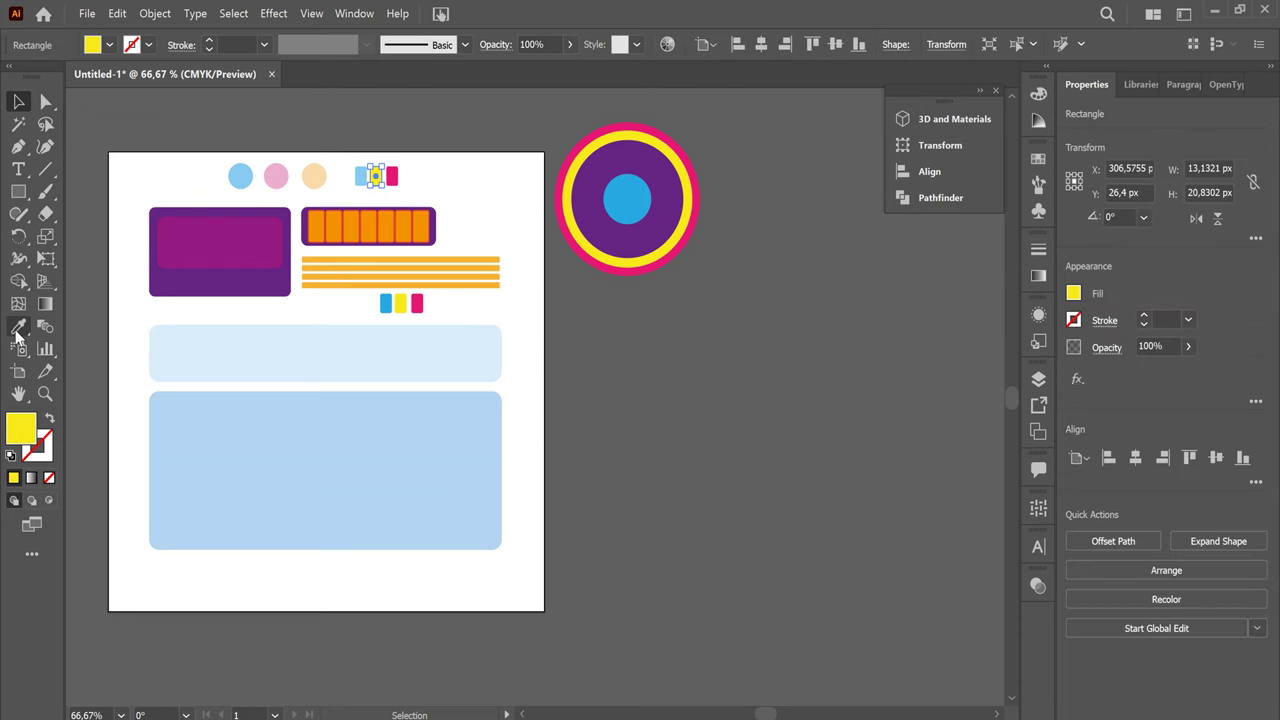
{"action": "left_click", "coordinate": [276, 176]}
{"action": "key", "text": "v"}
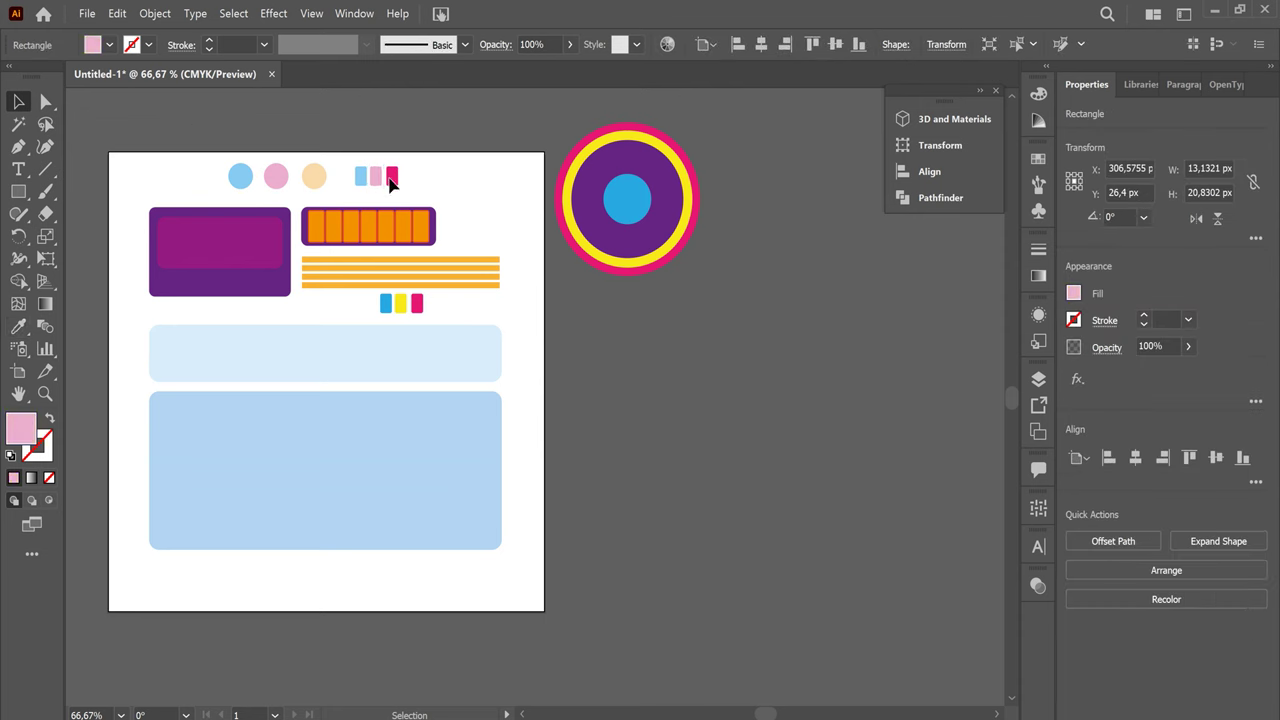
{"action": "left_click", "coordinate": [391, 196]}
{"action": "left_click", "coordinate": [17, 327]}
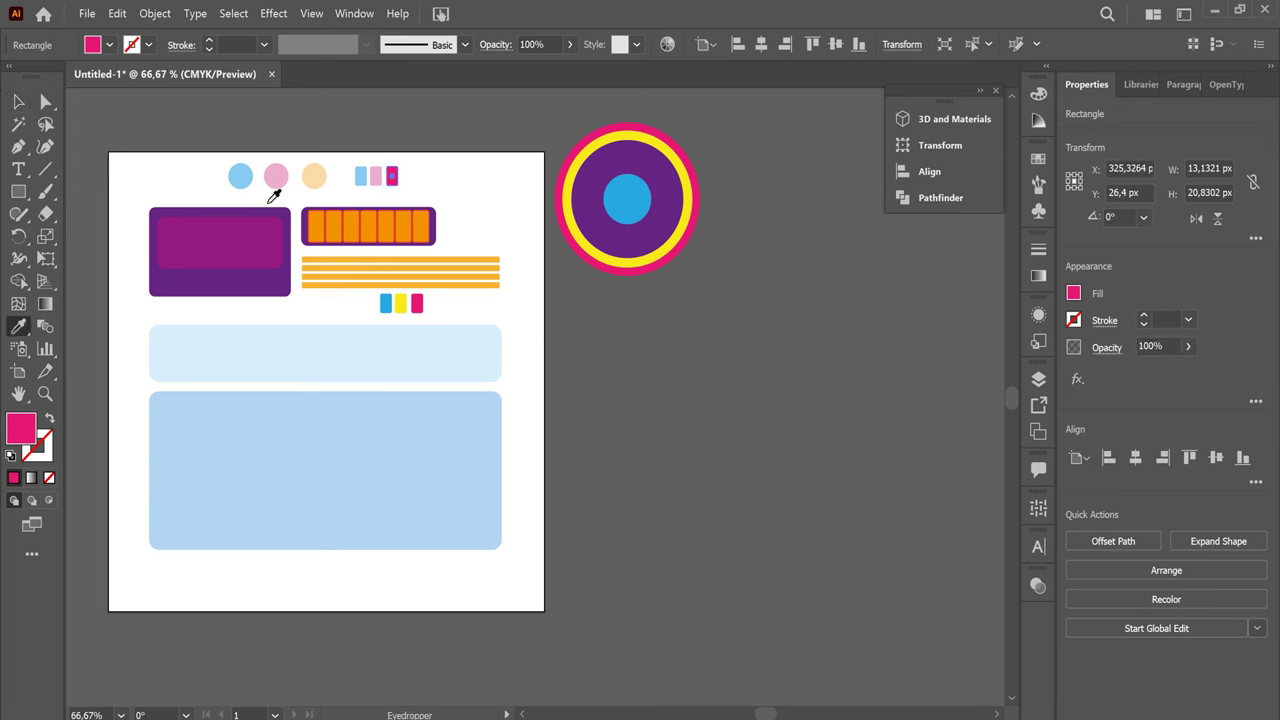
{"action": "left_click", "coordinate": [322, 178]}
{"action": "key", "text": "v"}
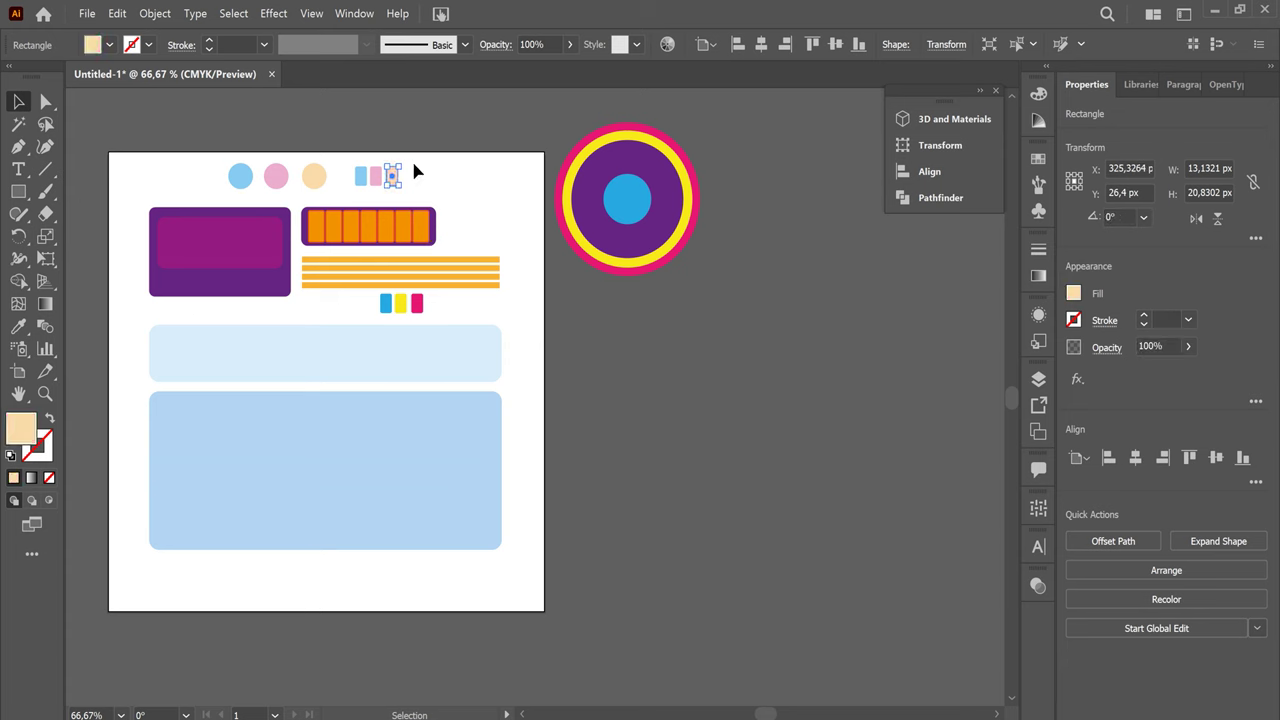
{"action": "left_click", "coordinate": [502, 211]}
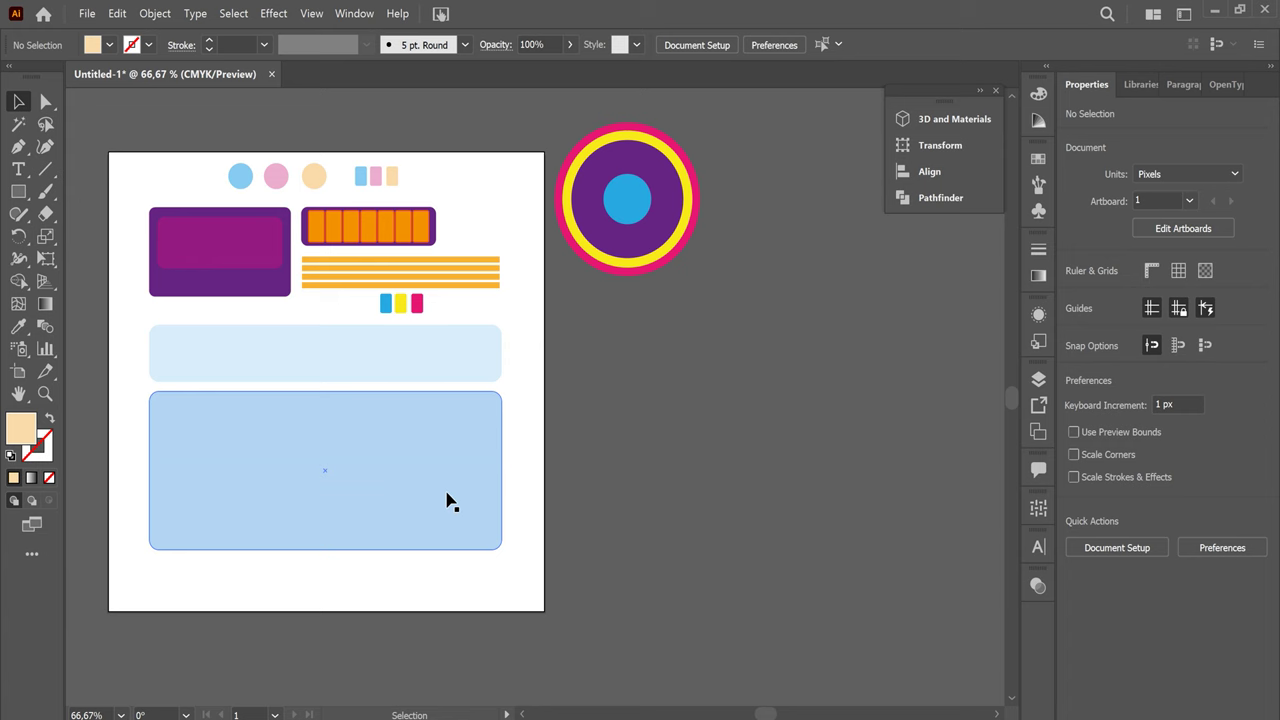
Draw a small rectangle beside the colour blocks and round its corners with the corner widget
{"action": "left_click", "coordinate": [18, 191]}
{"action": "mouse_move", "coordinate": [462, 303]}
{"action": "left_mouse_down"}
{"action": "mouse_move", "coordinate": [492, 325]}
{"action": "mouse_move", "coordinate": [480, 310]}
{"action": "left_mouse_up"}
{"action": "key", "text": "v"}
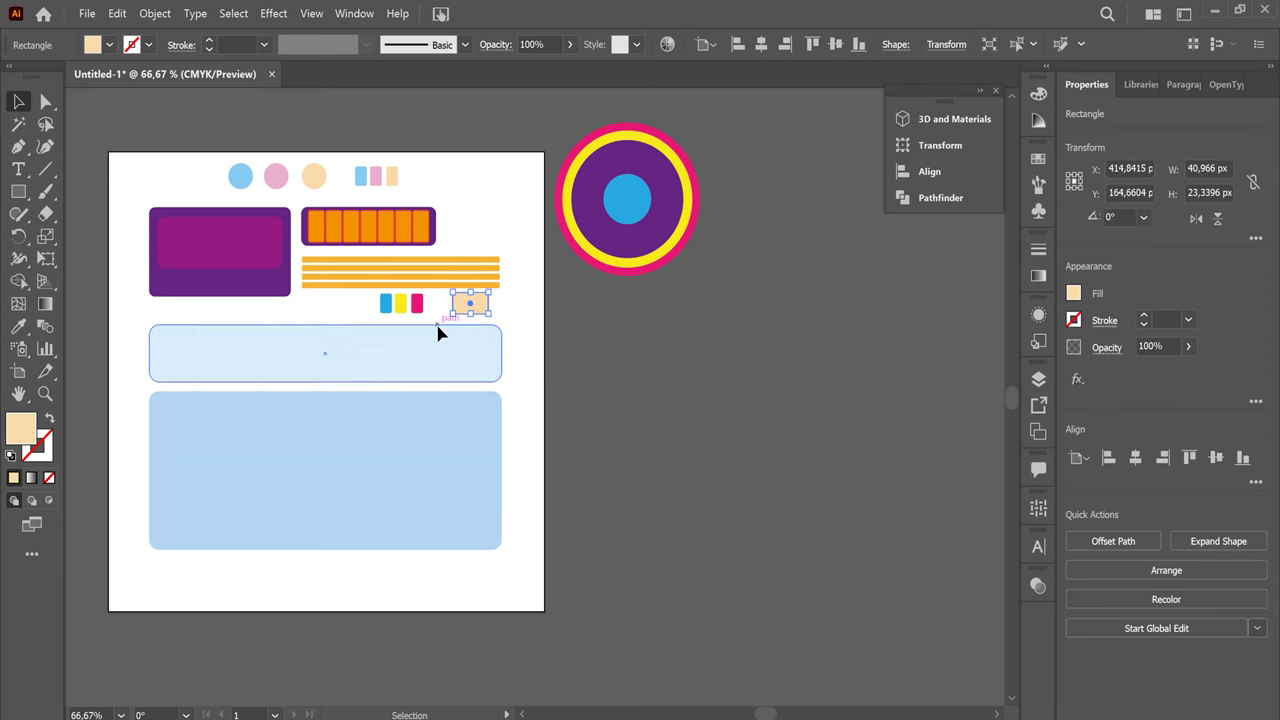
{"action": "scroll", "coordinate": [438, 332], "scroll_direction": "up", "scroll_amount": 2}
{"action": "scroll", "coordinate": [443, 334], "scroll_direction": "up", "scroll_amount": 2}
{"action": "scroll", "coordinate": [500, 371], "scroll_direction": "up", "scroll_amount": 1}
{"action": "left_click_drag", "start_coordinate": [574, 377], "coordinate": [587, 387]}
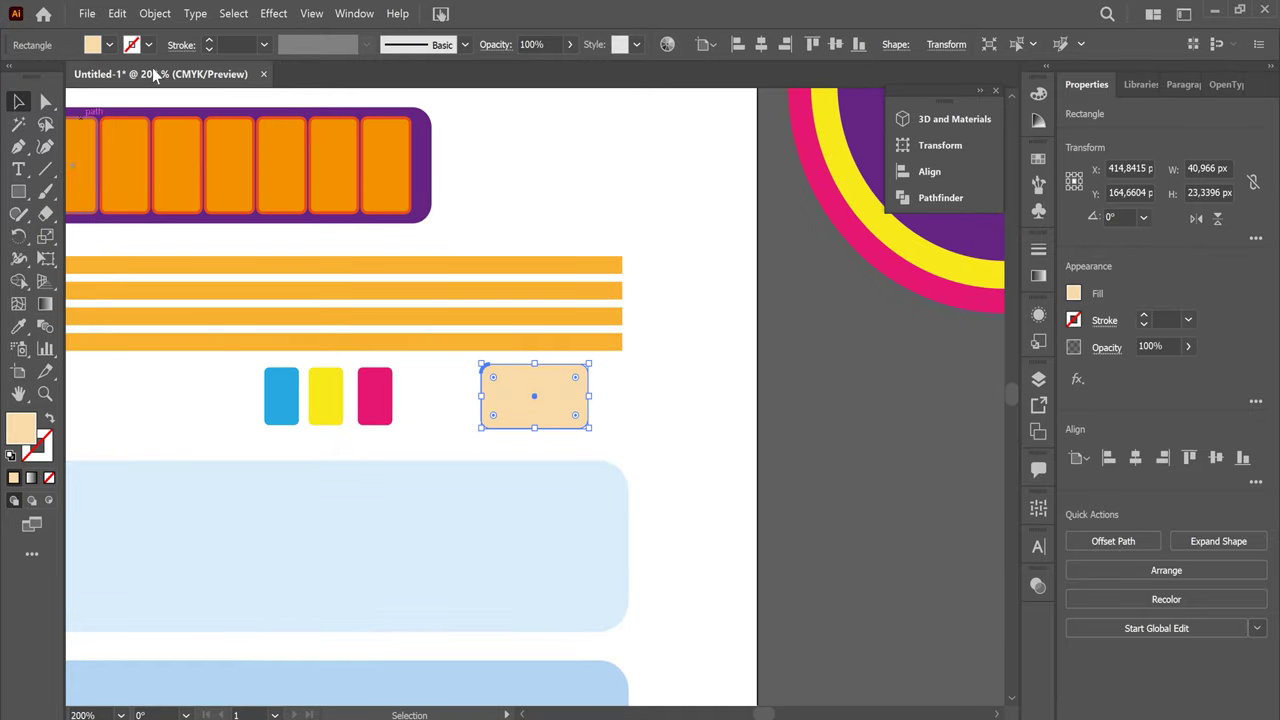
Fill the rounded rectangle cyan blue from the Control bar swatches
{"action": "left_click", "coordinate": [110, 45]}
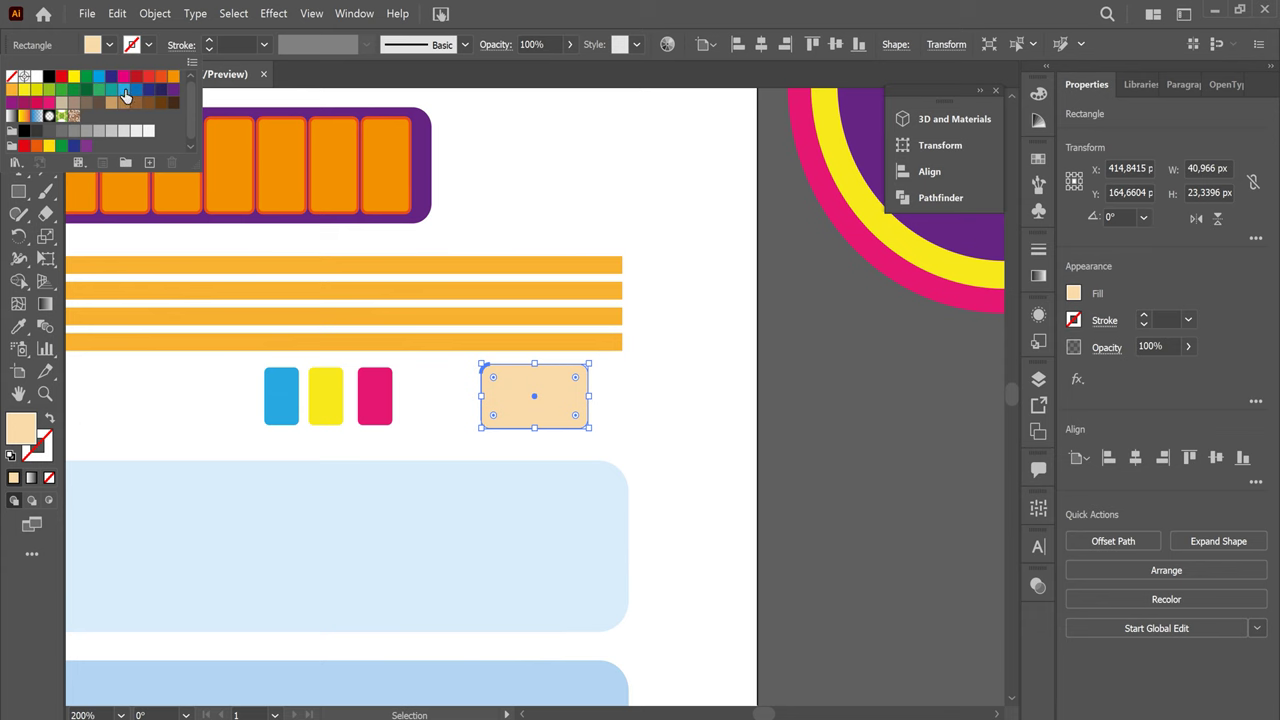
{"action": "left_click", "coordinate": [124, 94]}
{"action": "left_click", "coordinate": [112, 45]}
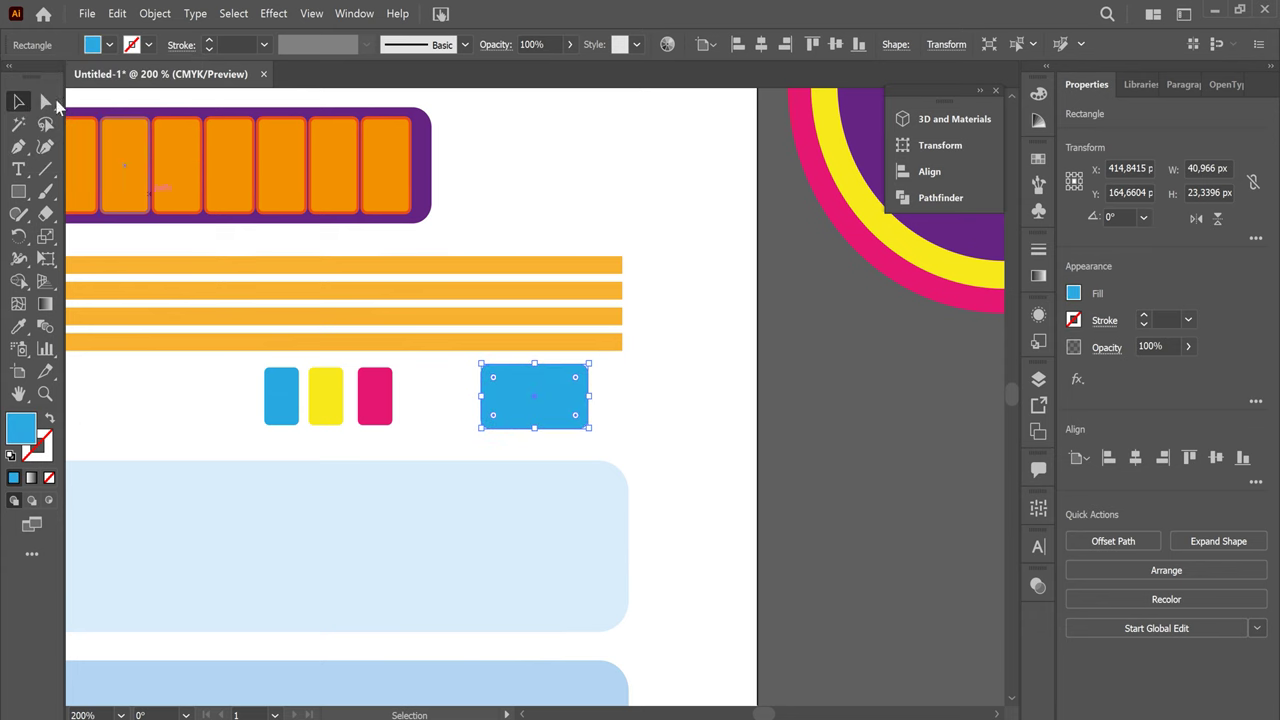
{"action": "left_click", "coordinate": [677, 446]}
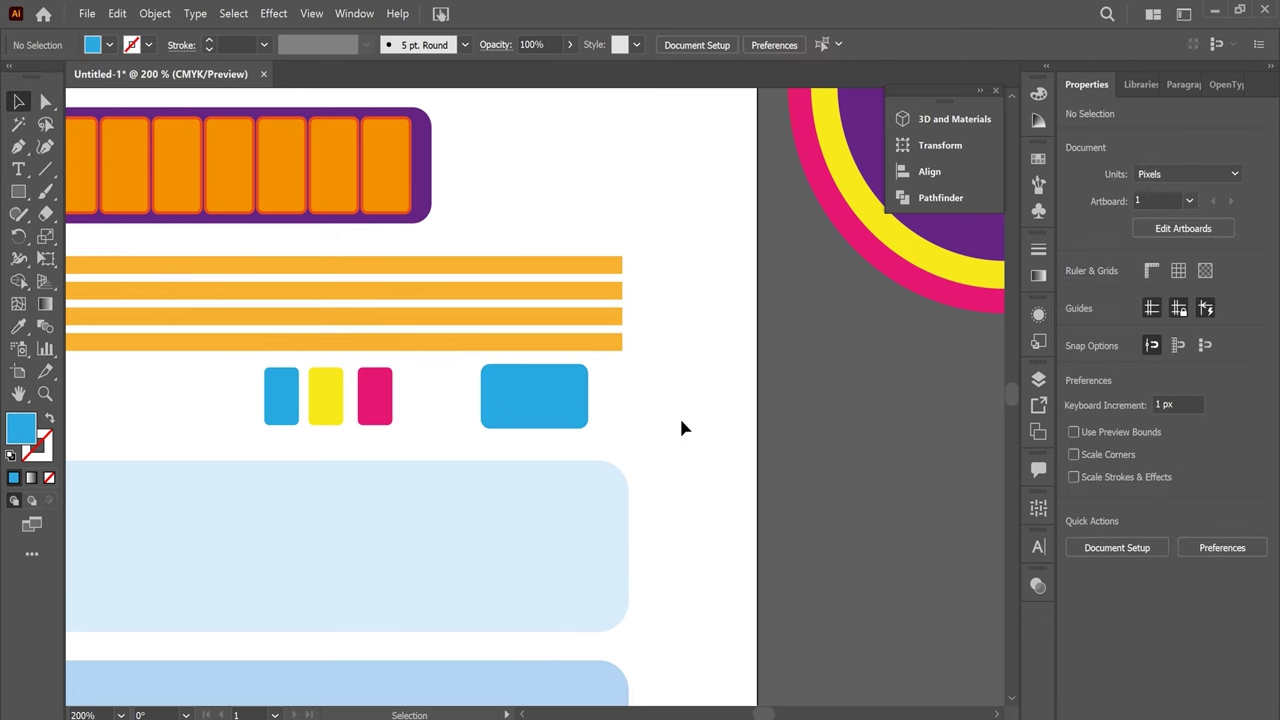
{"action": "key", "text": "ctrl+minus"}
{"action": "key", "text": "ctrl+minus"}
{"action": "key", "text": "ctrl+minus"}
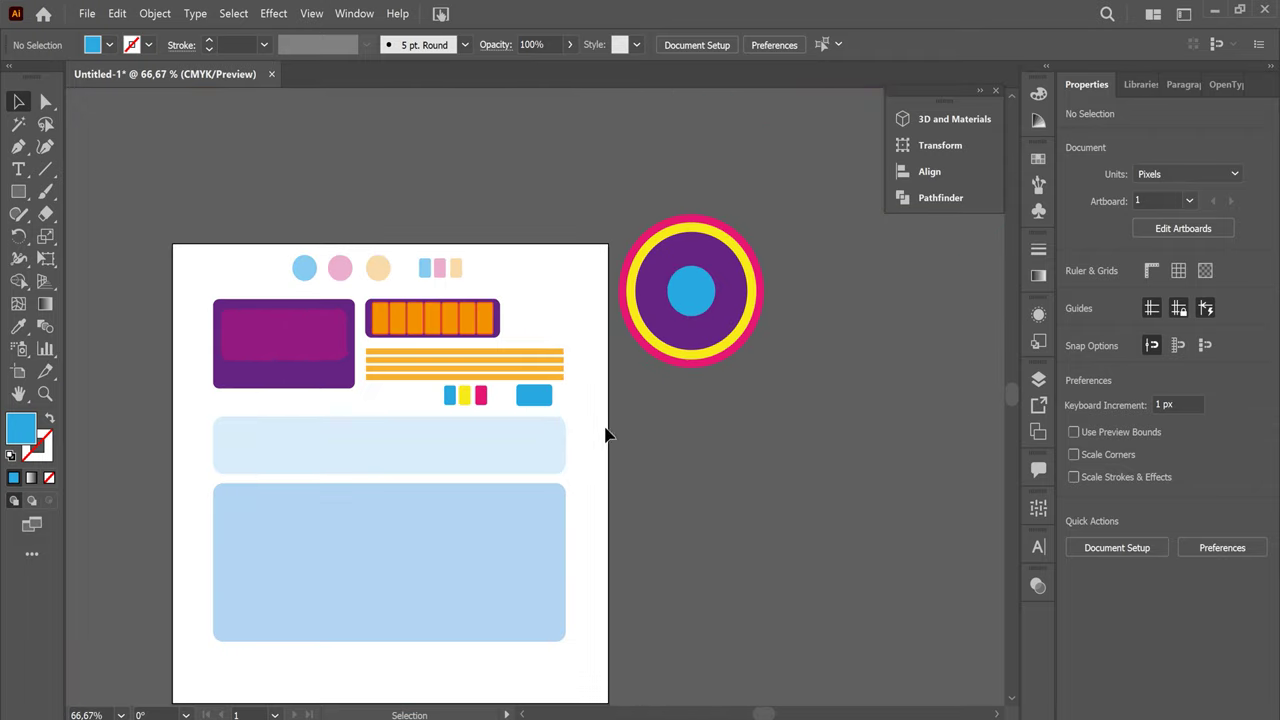
Move the blue rounded rectangle up into the top row
{"action": "left_click_drag", "start_coordinate": [606, 437], "coordinate": [618, 373]}
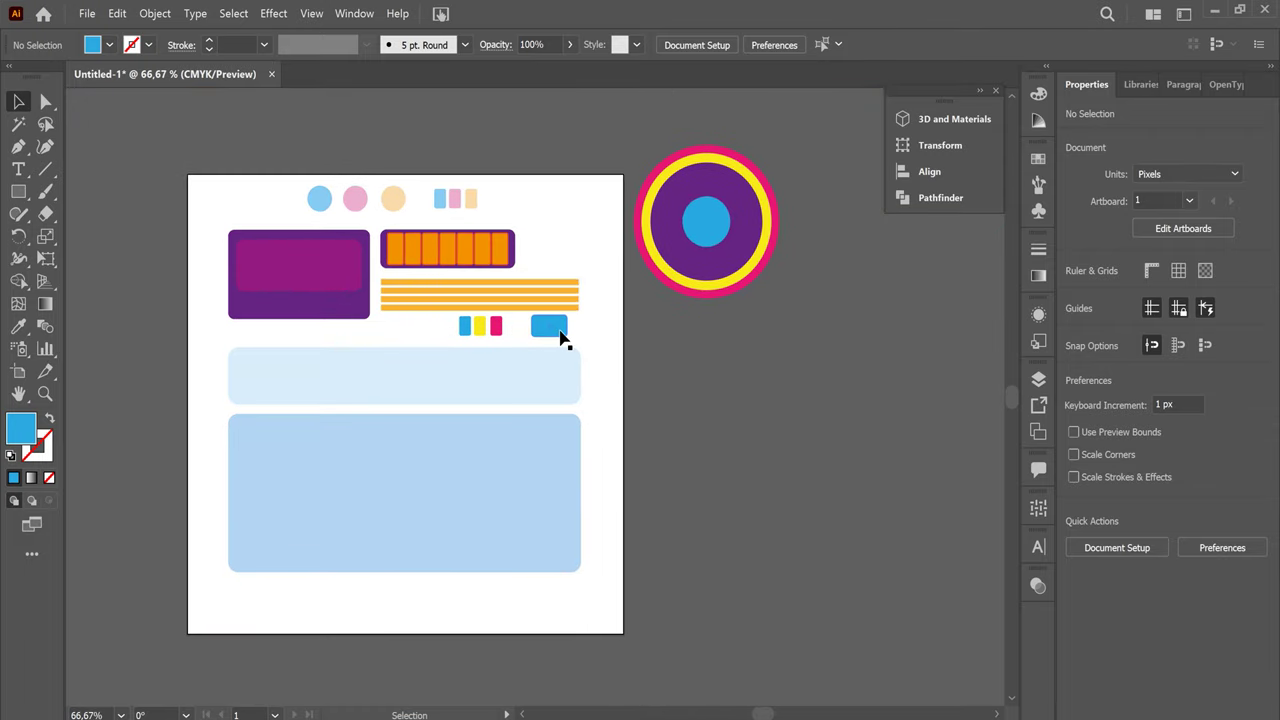
{"action": "left_click_drag", "start_coordinate": [560, 337], "coordinate": [543, 209]}
{"action": "left_click", "coordinate": [370, 268]}
Draw a small purple circle to the right of the blue rectangle
{"action": "left_click", "coordinate": [18, 191]}
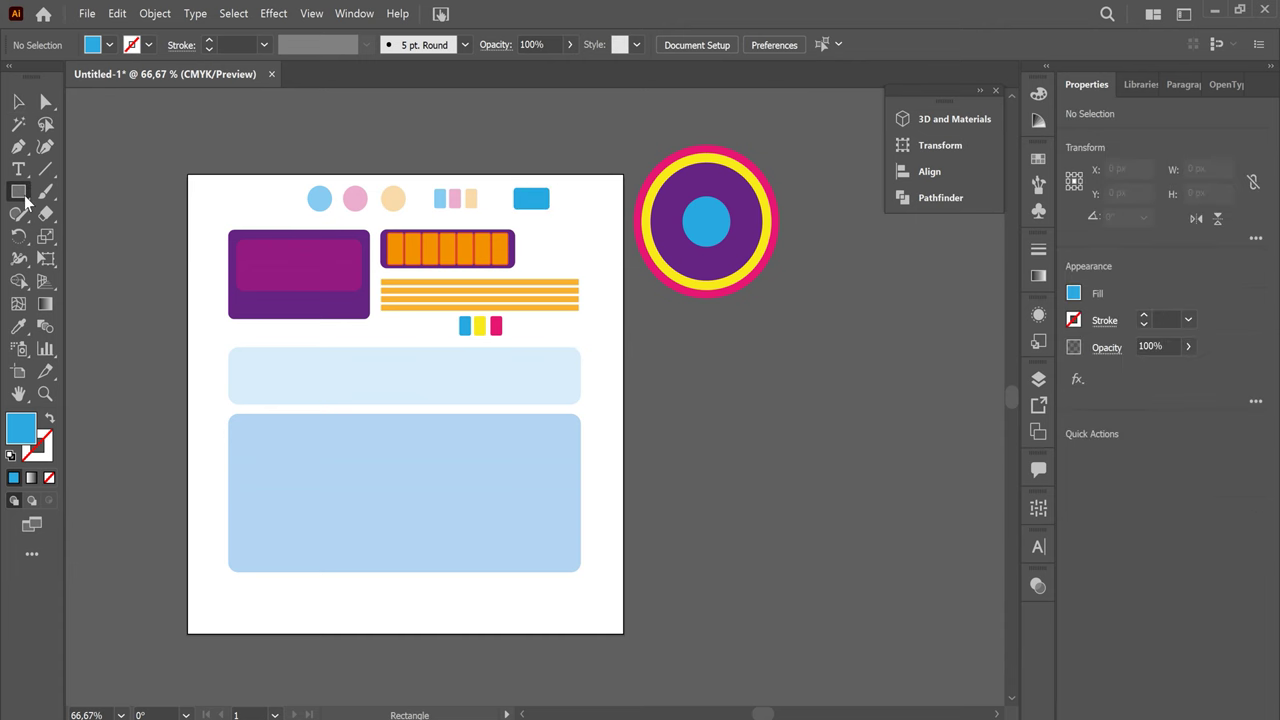
{"action": "left_click_drag", "start_coordinate": [26, 203], "coordinate": [66, 232]}
{"action": "left_click_drag", "start_coordinate": [573, 197], "coordinate": [585, 211]}
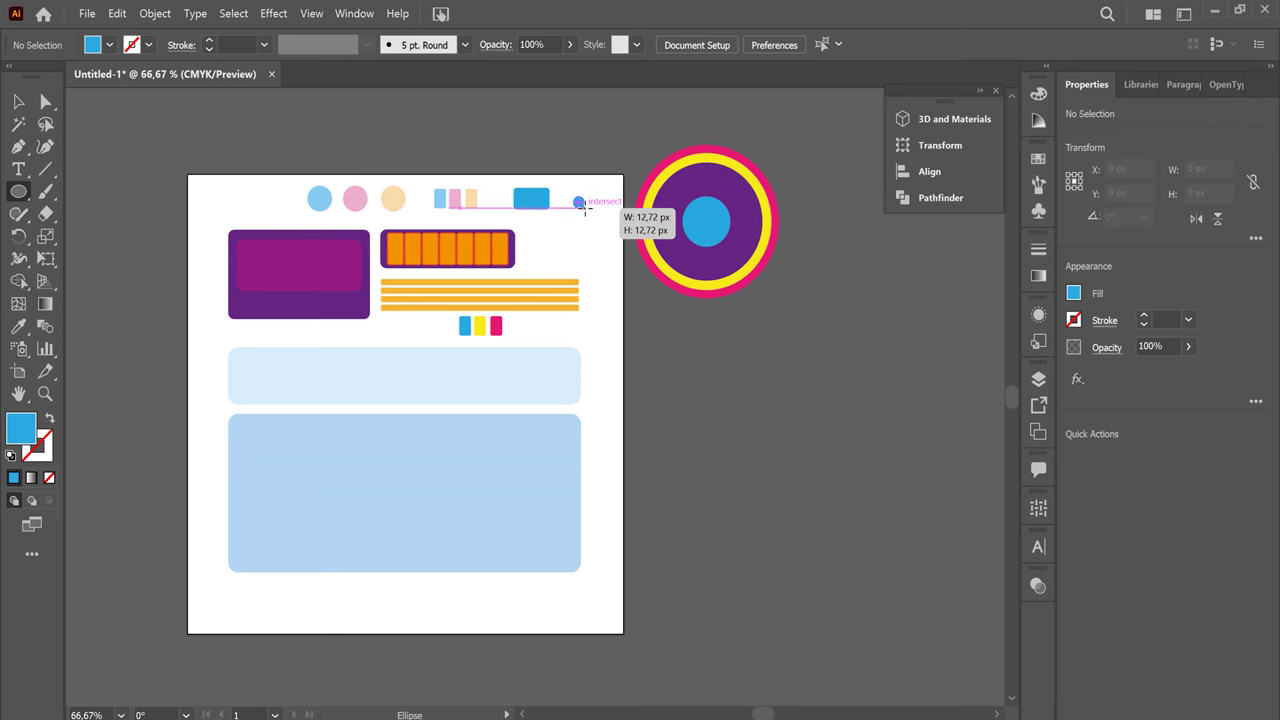
{"action": "left_click", "coordinate": [109, 45]}
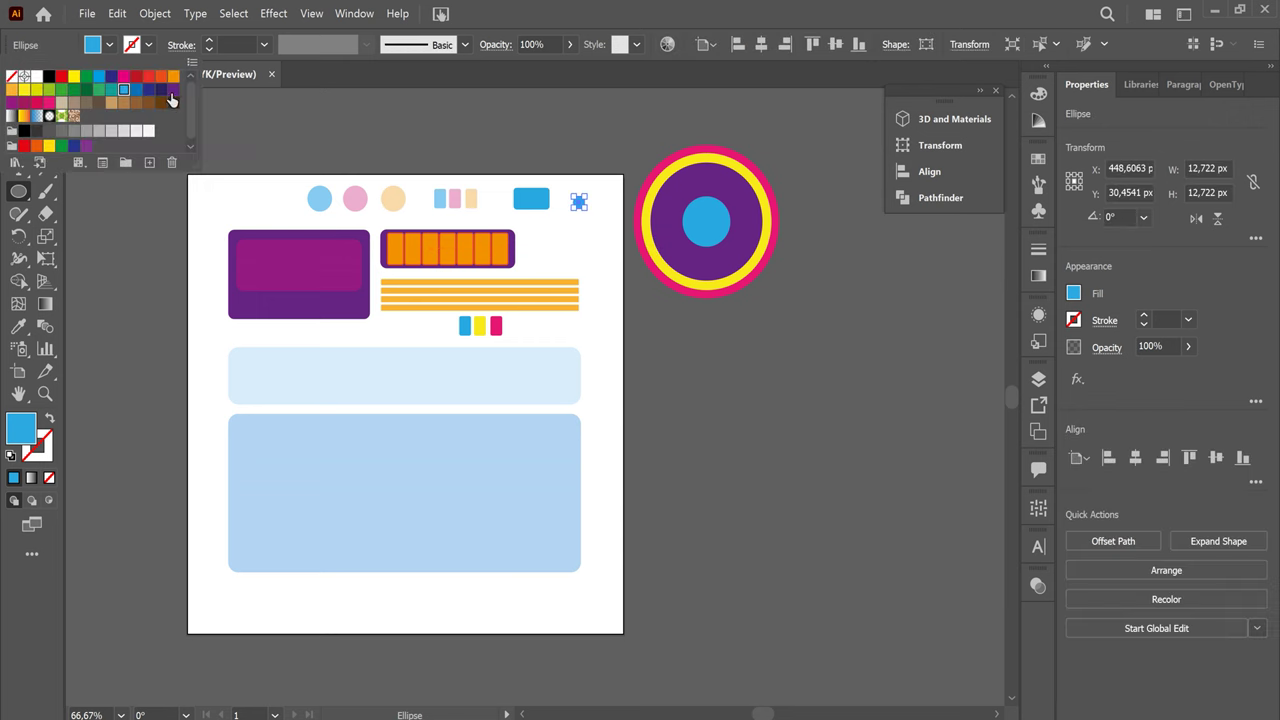
{"action": "left_click", "coordinate": [173, 91]}
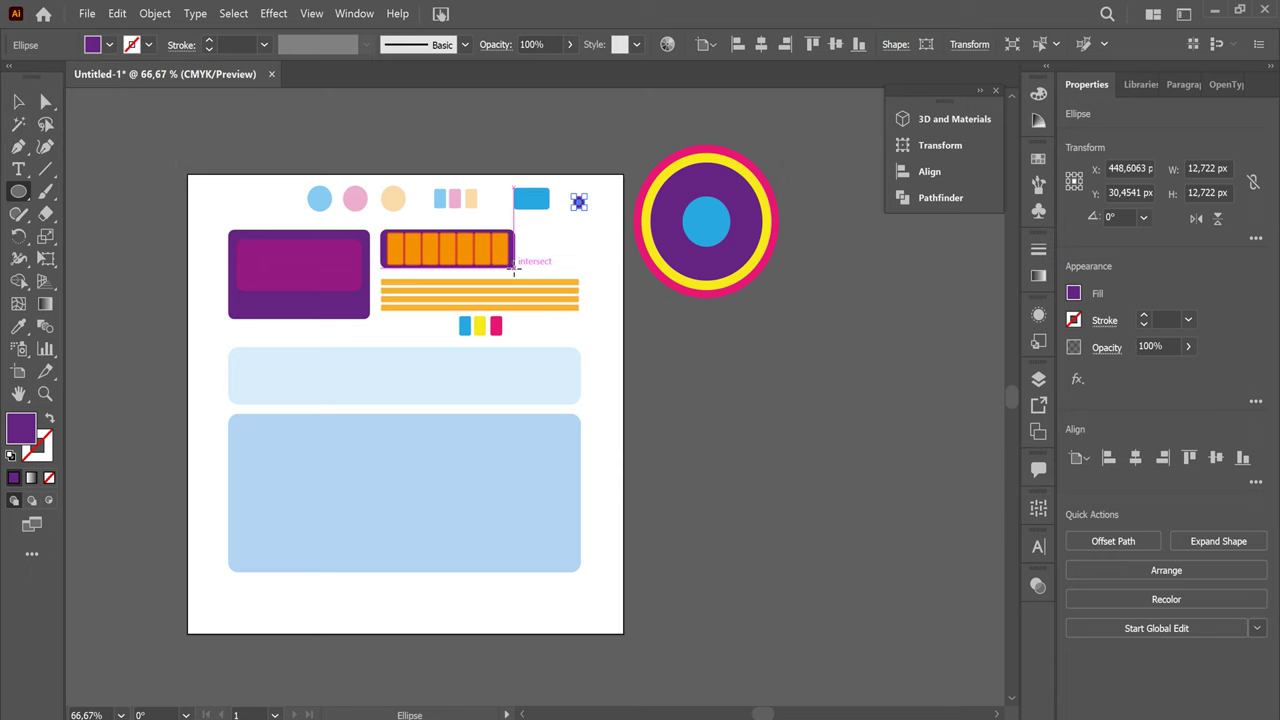
Duplicate the purple dot beside itself and make the copy pink
{"action": "key", "text": "ctrl+1"}
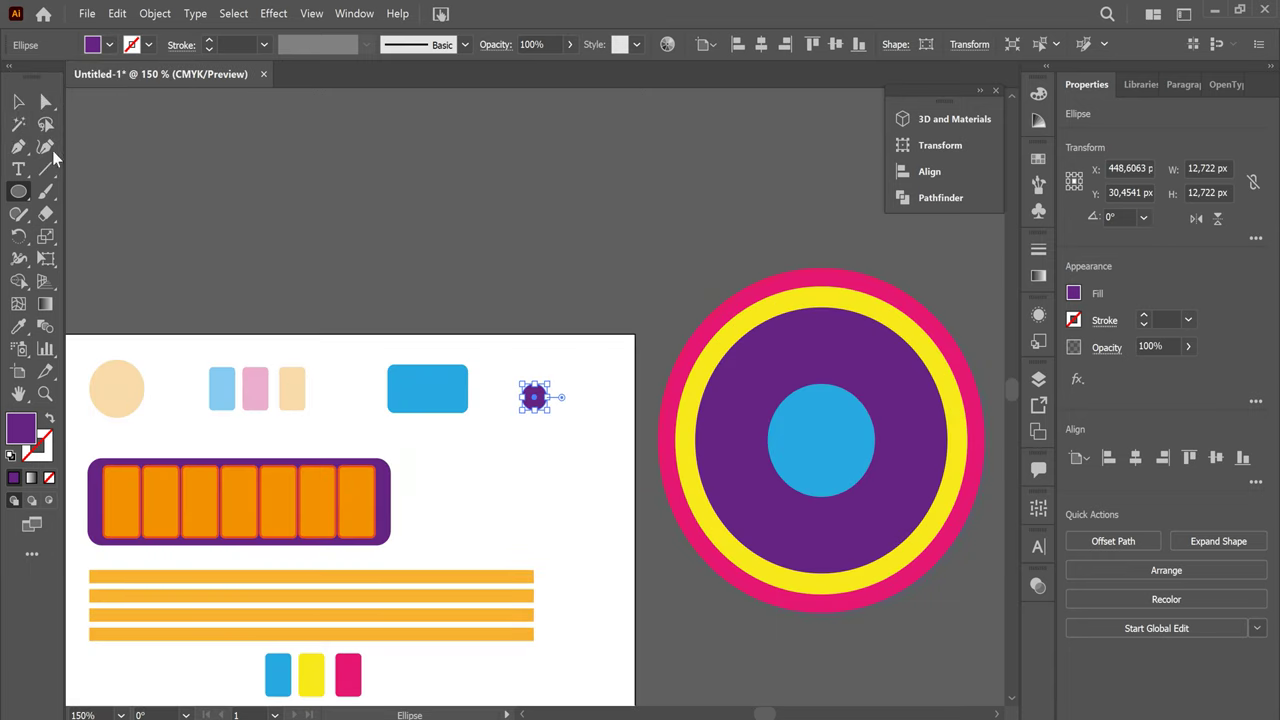
{"action": "key", "text": "v"}
{"action": "left_click", "coordinate": [548, 410]}
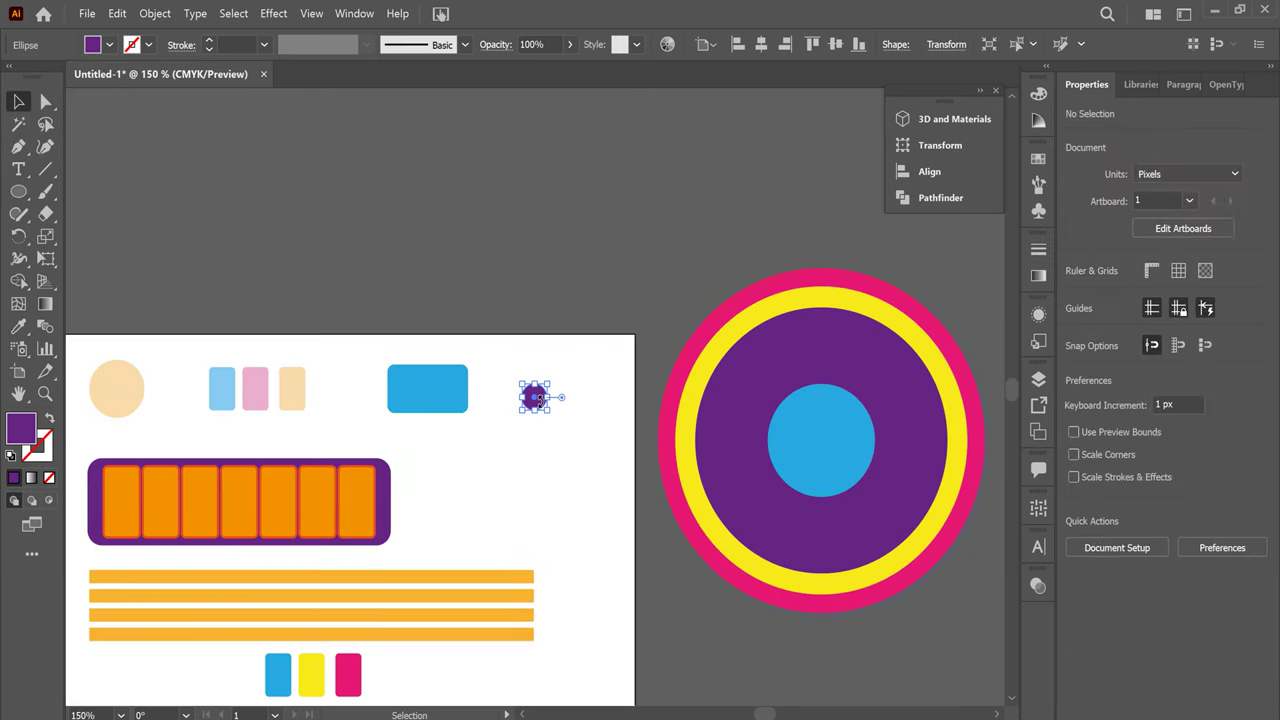
{"action": "mouse_move", "coordinate": [532, 405]}
{"action": "left_mouse_down"}
{"action": "mouse_move", "coordinate": [513, 395]}
{"action": "mouse_move", "coordinate": [545, 397]}
{"action": "left_mouse_up"}
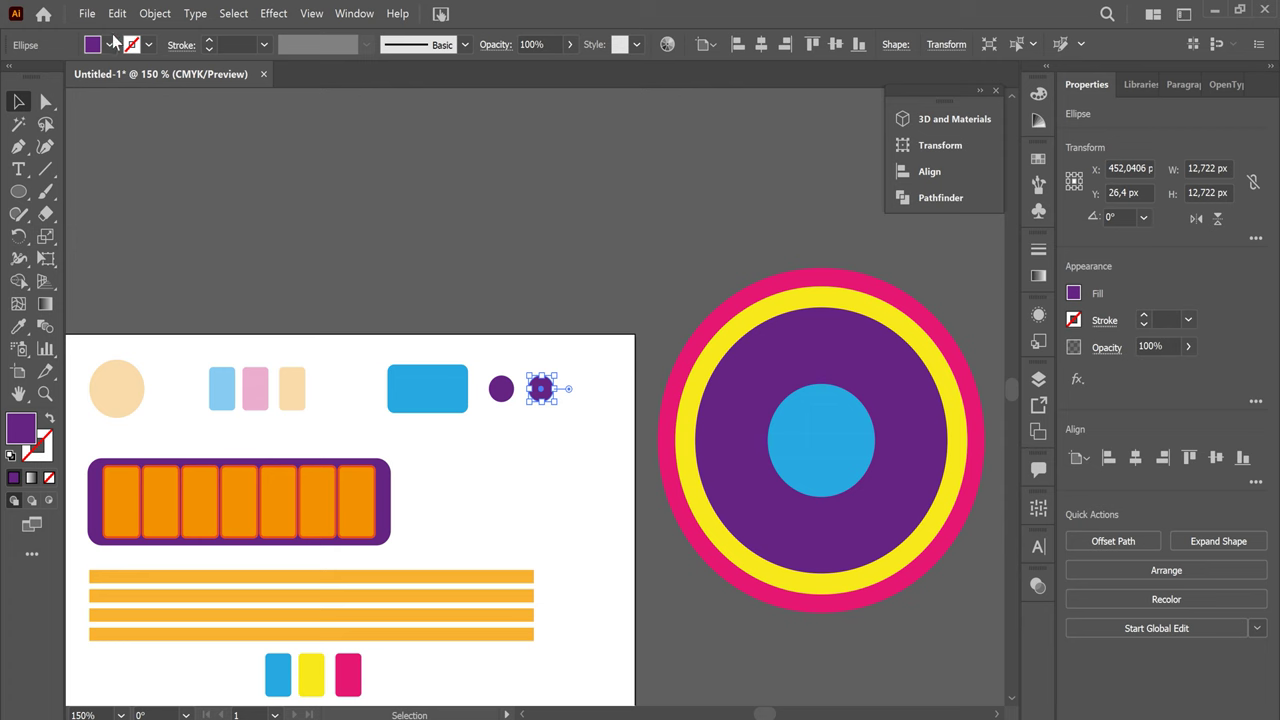
{"action": "left_click", "coordinate": [110, 44]}
{"action": "left_click", "coordinate": [49, 103]}
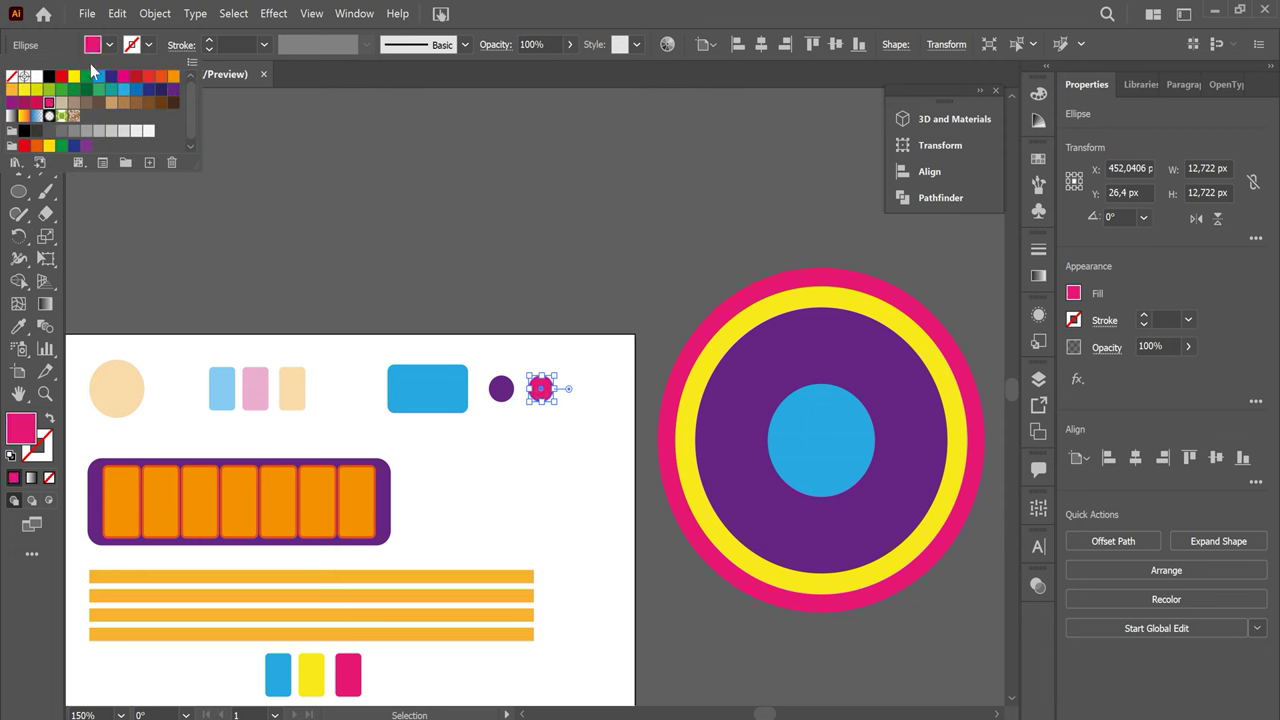
{"action": "left_click", "coordinate": [563, 419]}
Copy both dots left of the rectangle, then delete the extra pair
{"action": "left_click_drag", "start_coordinate": [563, 419], "coordinate": [473, 348]}
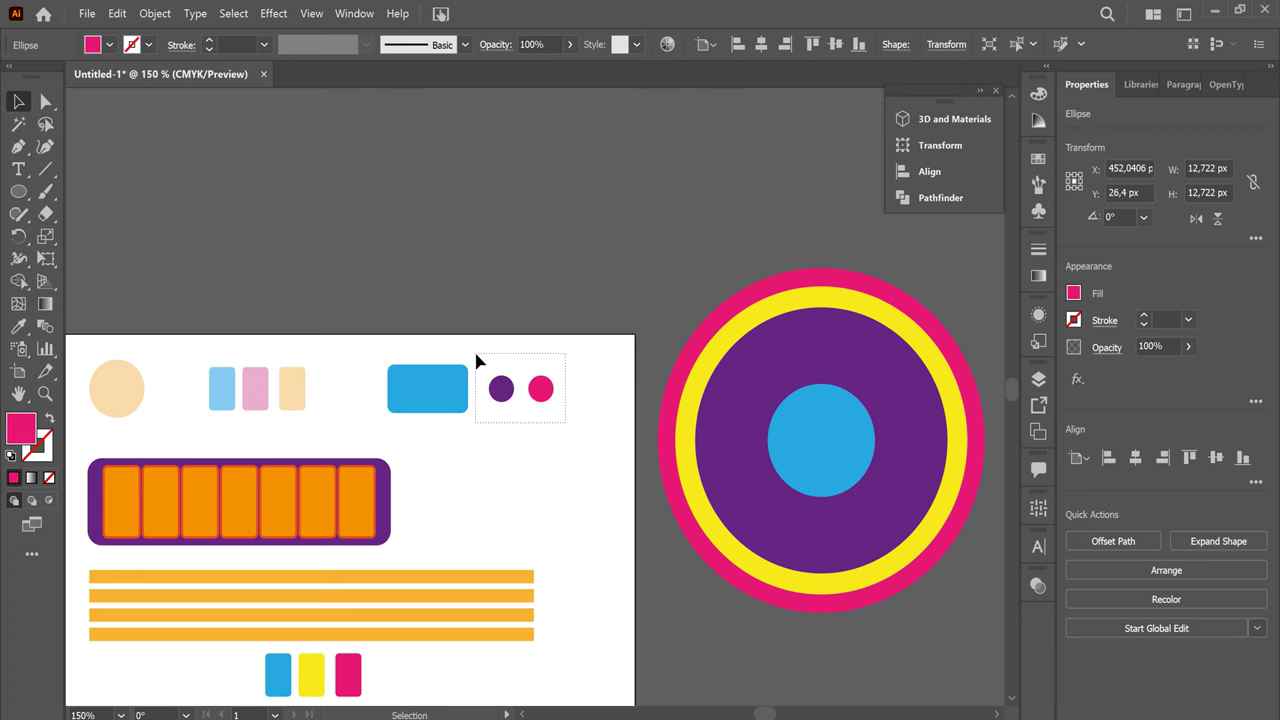
{"action": "left_click_drag", "start_coordinate": [505, 400], "coordinate": [335, 397]}
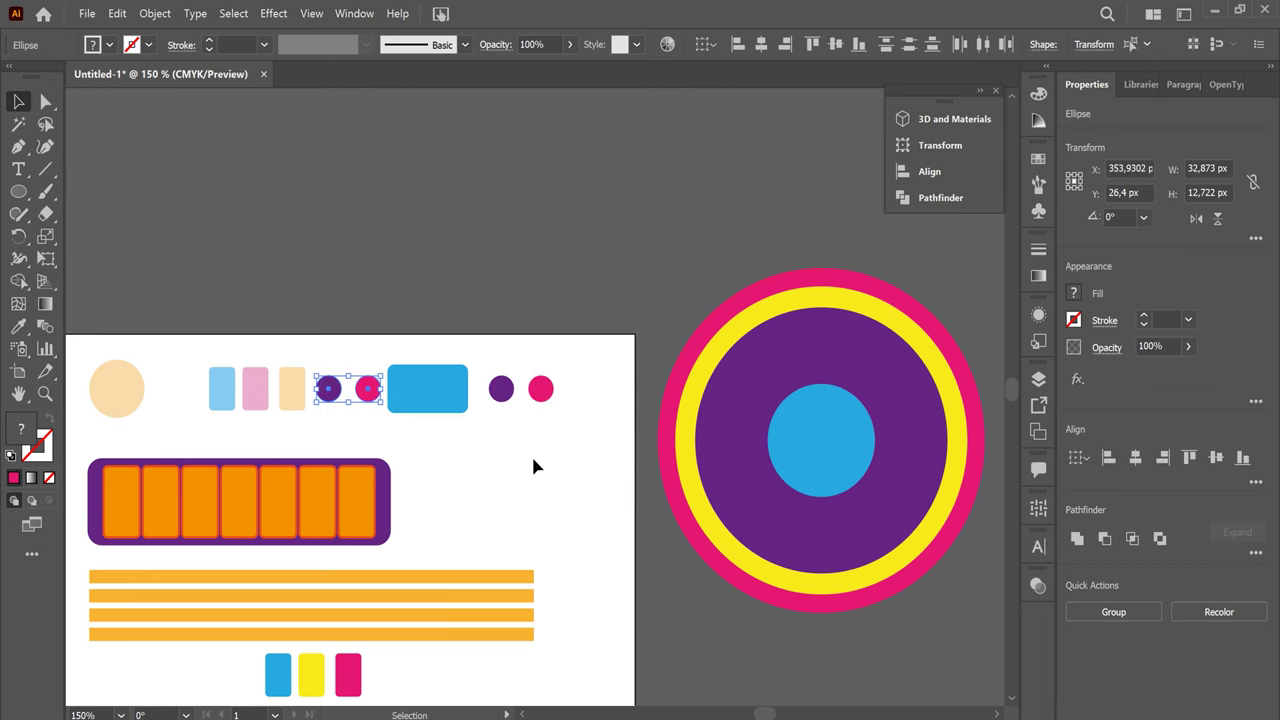
{"action": "key", "text": "Delete"}
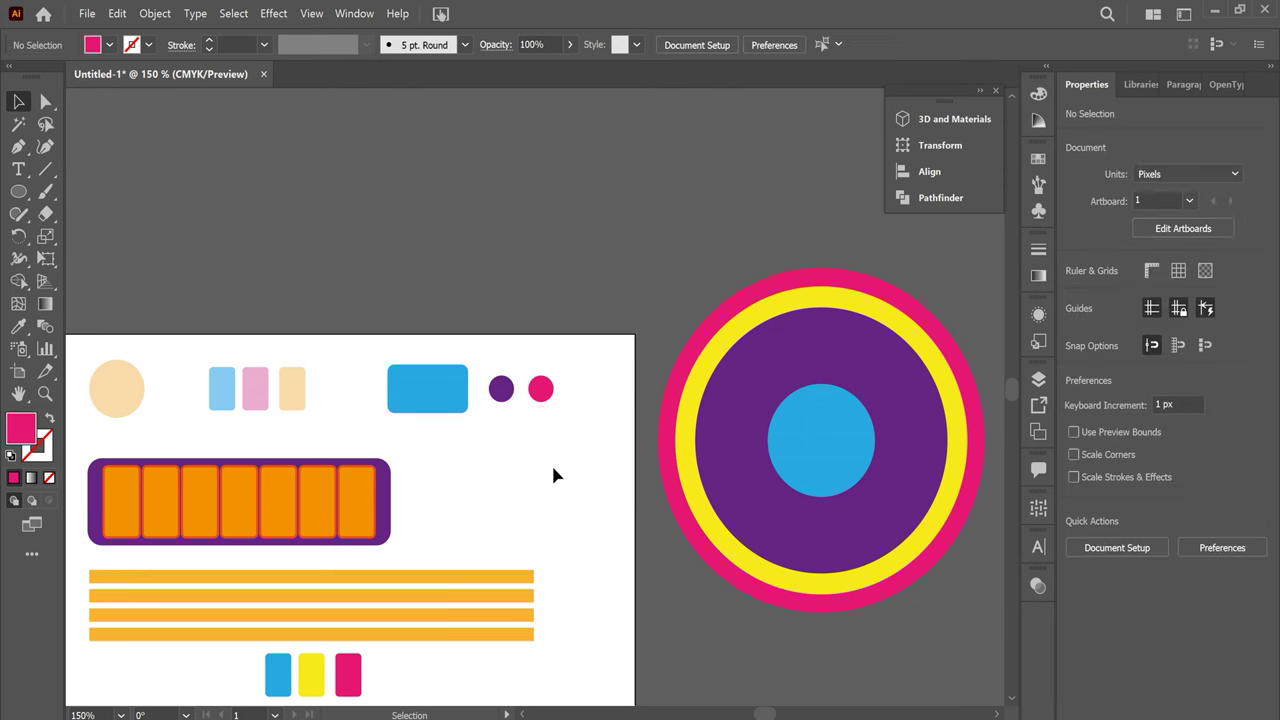
{"action": "key", "text": "ctrl+minus"}
{"action": "key", "text": "ctrl+minus"}
{"action": "key", "text": "ctrl+minus"}
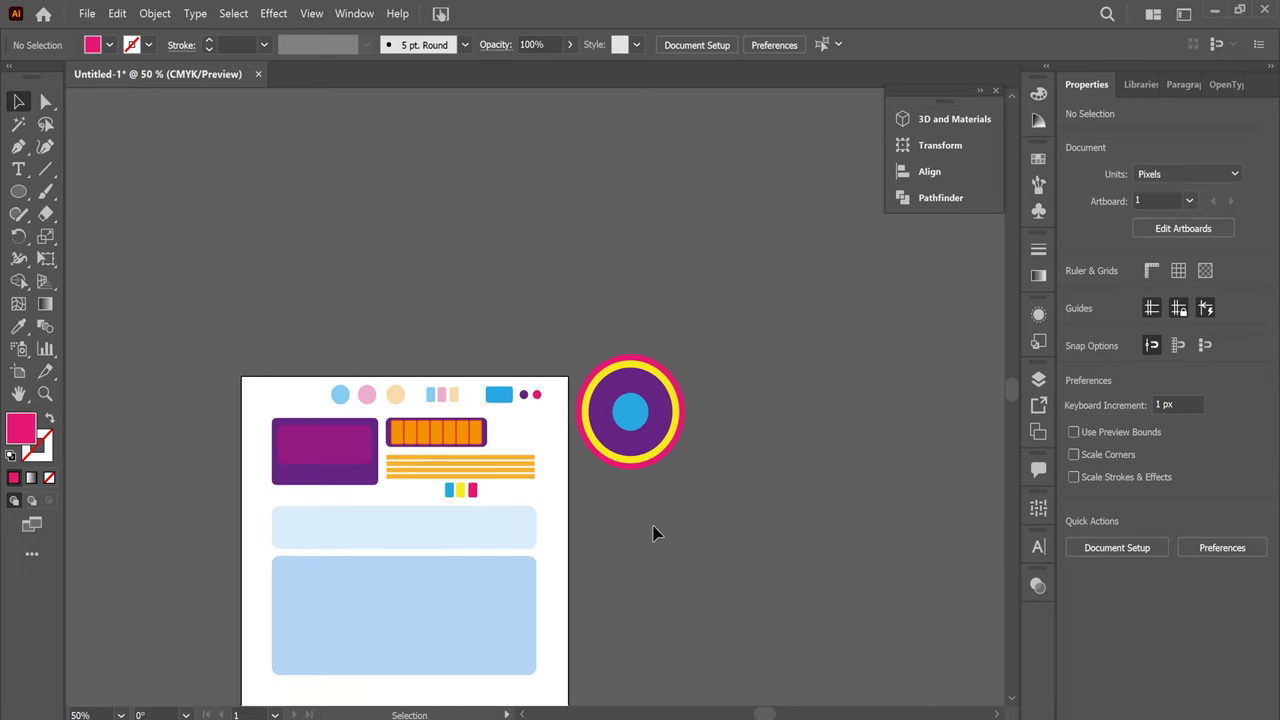
Drag the inner blue and purple circles out of the ring badge
{"action": "left_click_drag", "start_coordinate": [694, 554], "coordinate": [685, 456]}
{"action": "key", "text": "ctrl+plus"}
{"action": "key", "text": "ctrl+plus"}
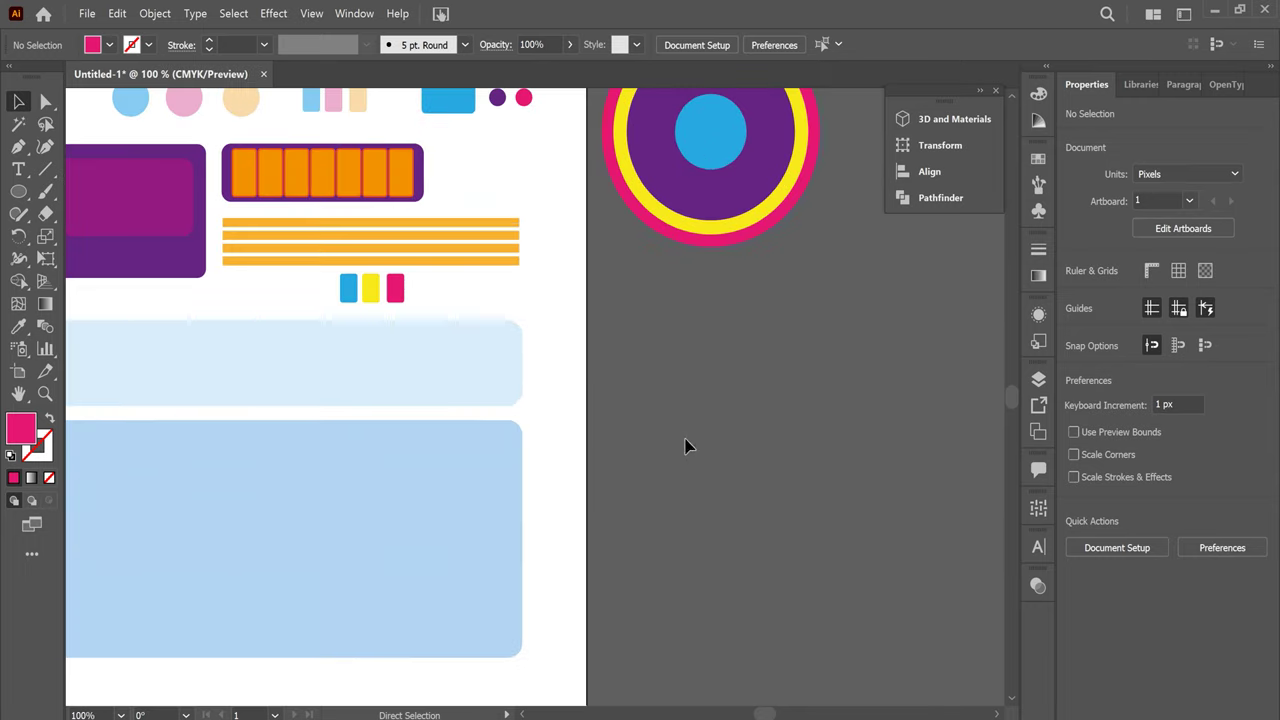
{"action": "left_click_drag", "start_coordinate": [765, 359], "coordinate": [707, 455]}
{"action": "left_click", "coordinate": [663, 229]}
{"action": "left_click_drag", "start_coordinate": [674, 251], "coordinate": [675, 549]}
{"action": "left_click", "coordinate": [674, 263]}
{"action": "mouse_move", "coordinate": [676, 258]}
{"action": "left_mouse_down"}
{"action": "mouse_move", "coordinate": [730, 392]}
{"action": "mouse_move", "coordinate": [828, 522]}
{"action": "left_mouse_up"}
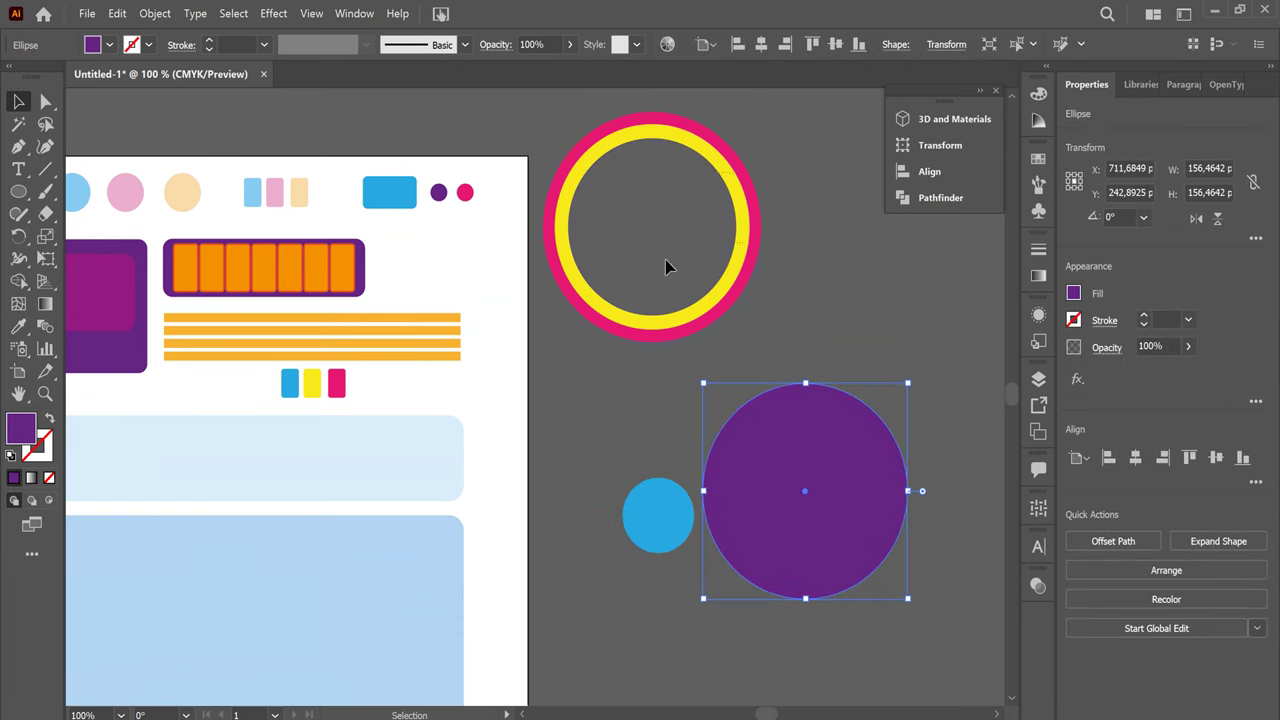
Group the yellow-pink ring pieces into one object
{"action": "left_click", "coordinate": [734, 214]}
{"action": "right_click", "coordinate": [735, 214]}
{"action": "left_click", "coordinate": [800, 304]}
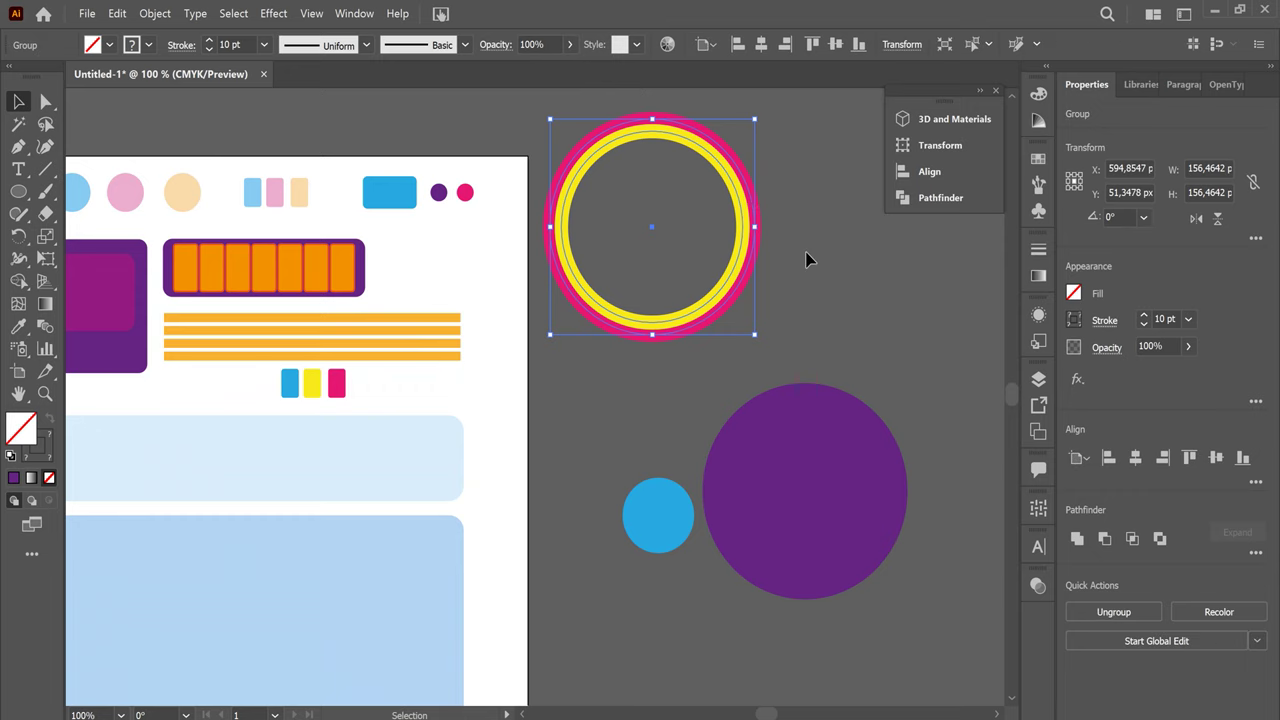
{"action": "left_click_drag", "start_coordinate": [831, 274], "coordinate": [670, 297]}
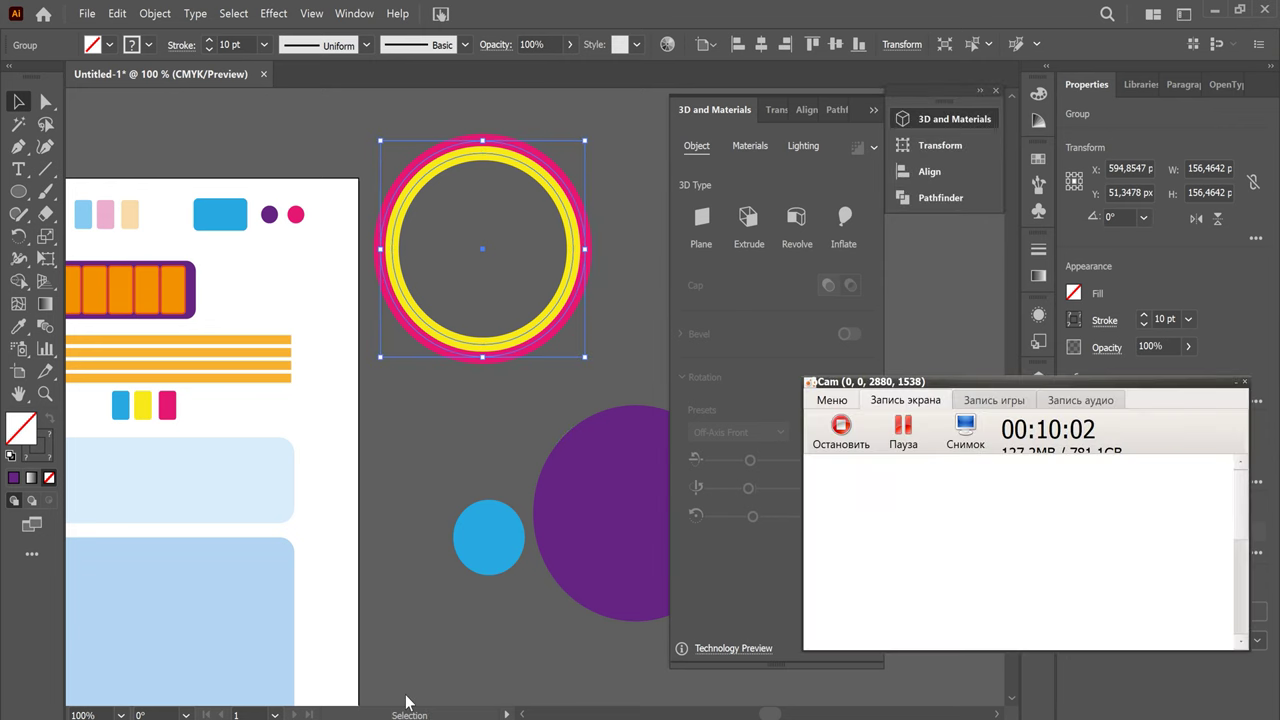
Make the ring an Inflate 3D shape with Off-Axis Front rotation
{"action": "left_click", "coordinate": [1243, 383]}
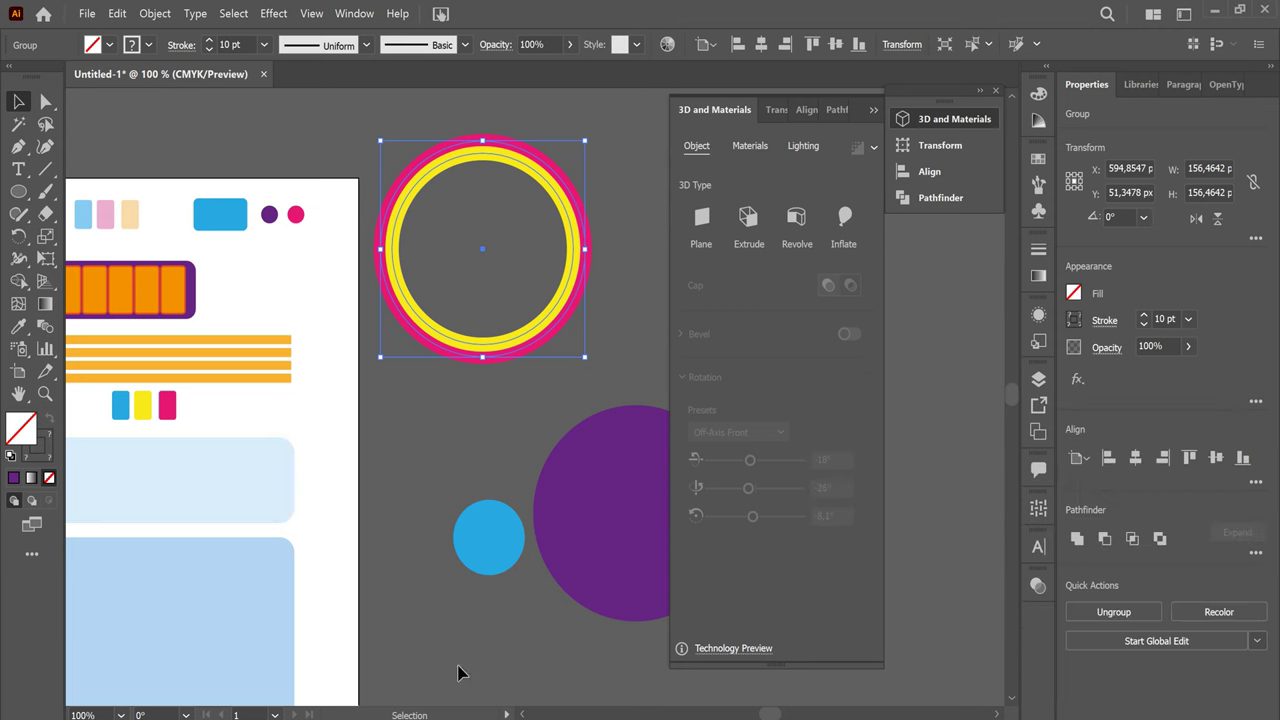
{"action": "left_click", "coordinate": [845, 226]}
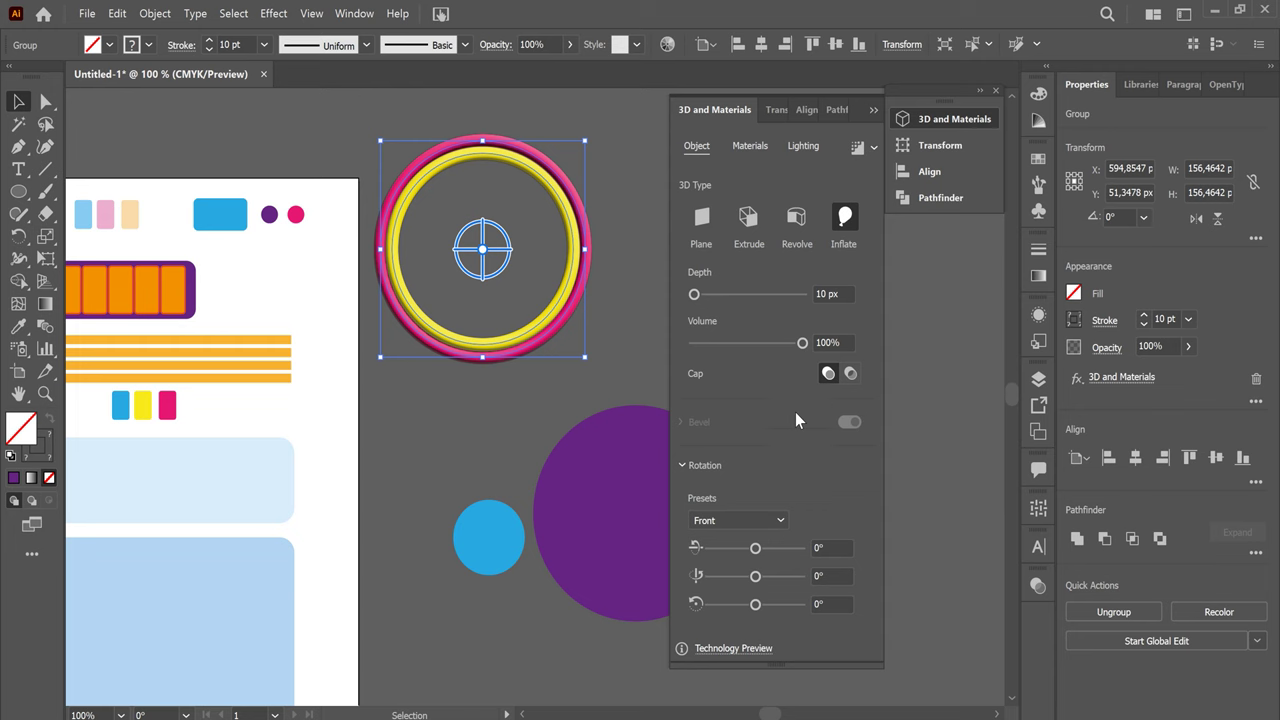
{"action": "left_click", "coordinate": [778, 520]}
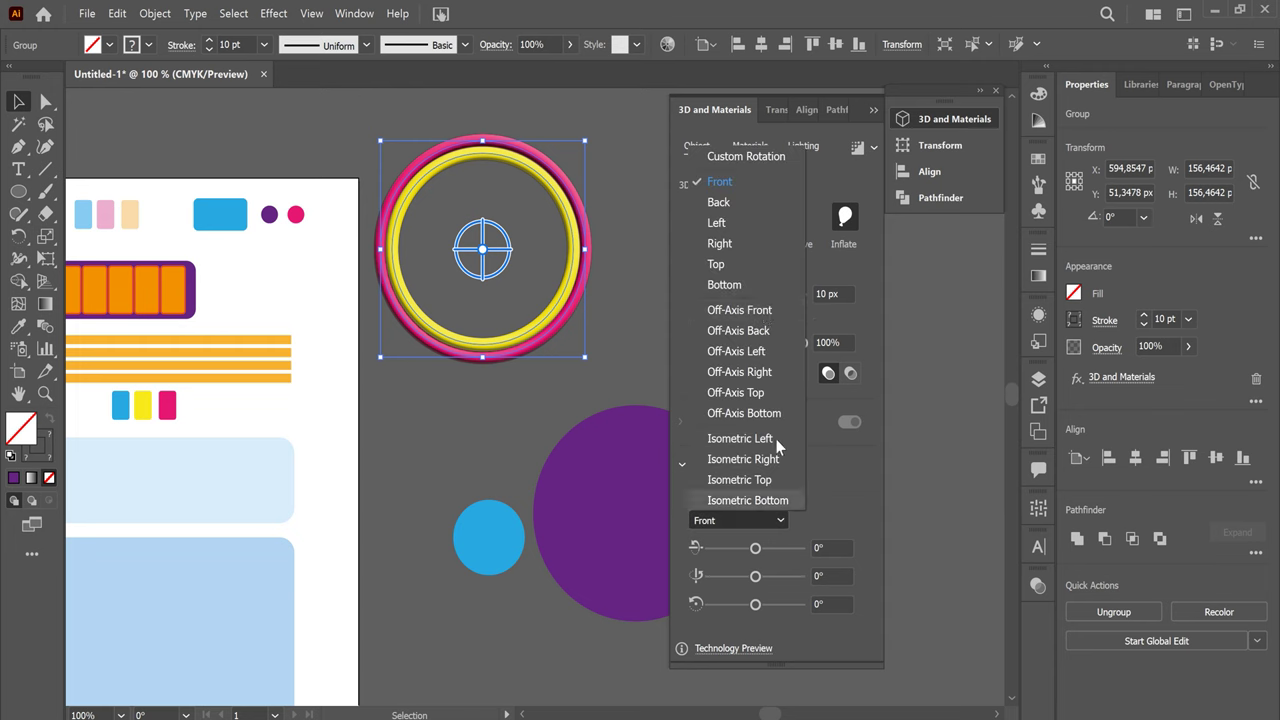
{"action": "key", "text": "Escape"}
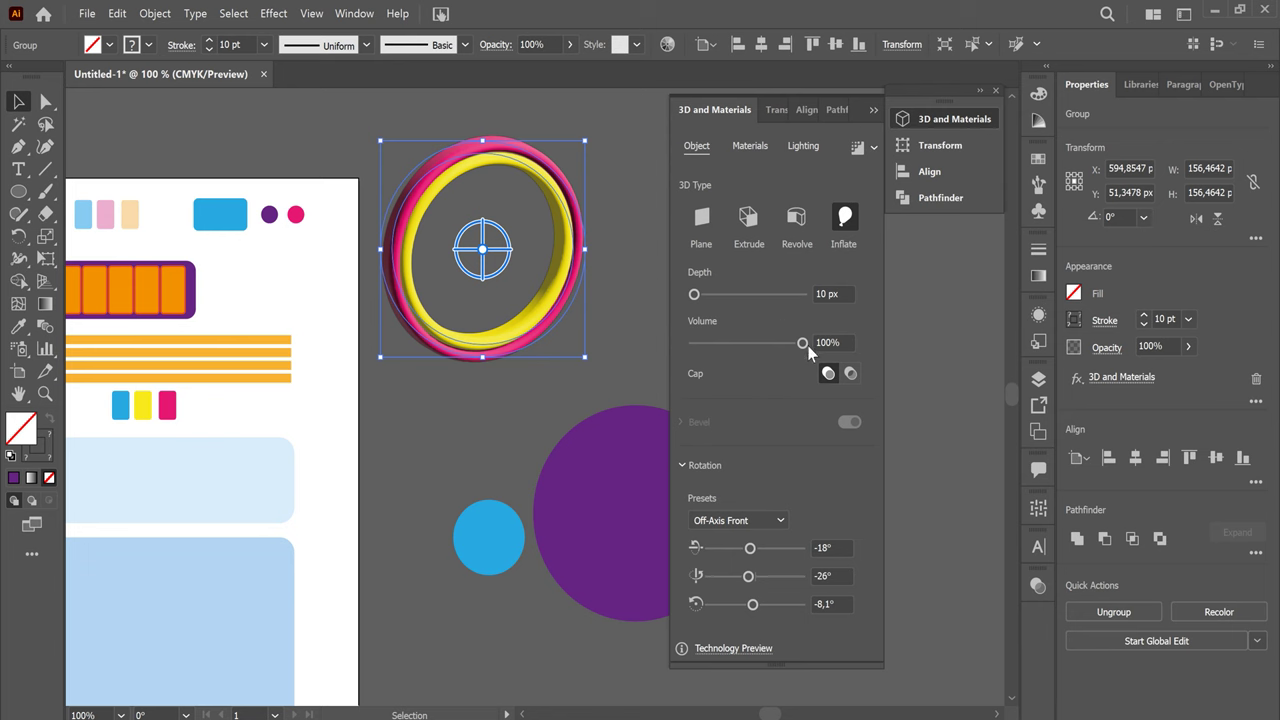
Set the ring's inflation volume to 30%
{"action": "left_click_drag", "start_coordinate": [787, 343], "coordinate": [753, 345]}
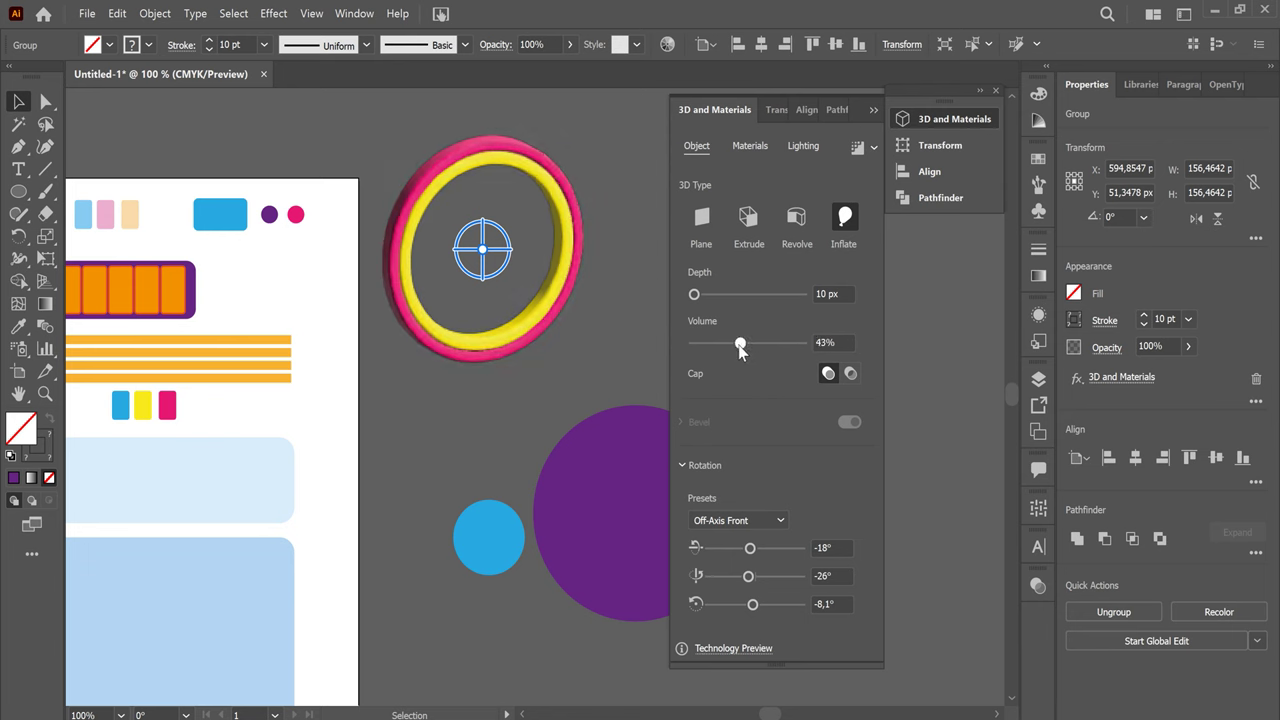
{"action": "left_click_drag", "start_coordinate": [733, 345], "coordinate": [722, 346]}
{"action": "double_click", "coordinate": [826, 342]}
{"action": "type", "text": "30"}
{"action": "key", "text": "Return"}
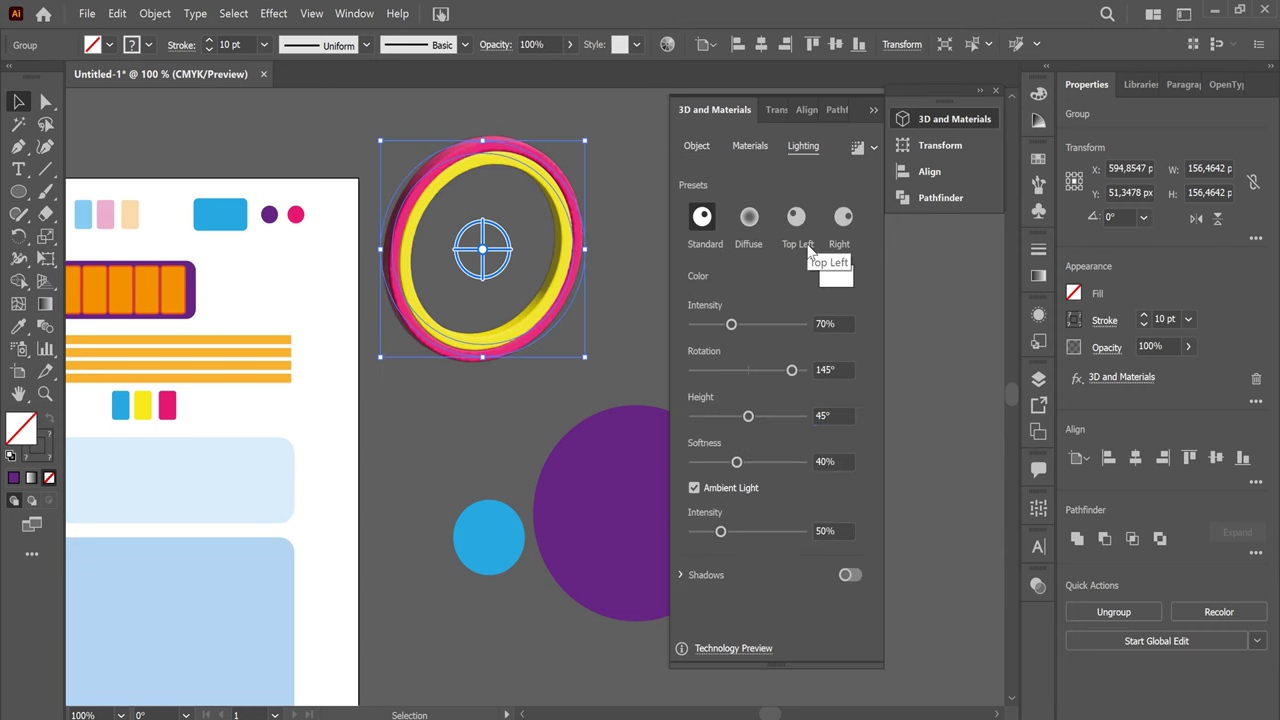
Turn on a drop shadow for the 3D ring
{"action": "left_click", "coordinate": [845, 575]}
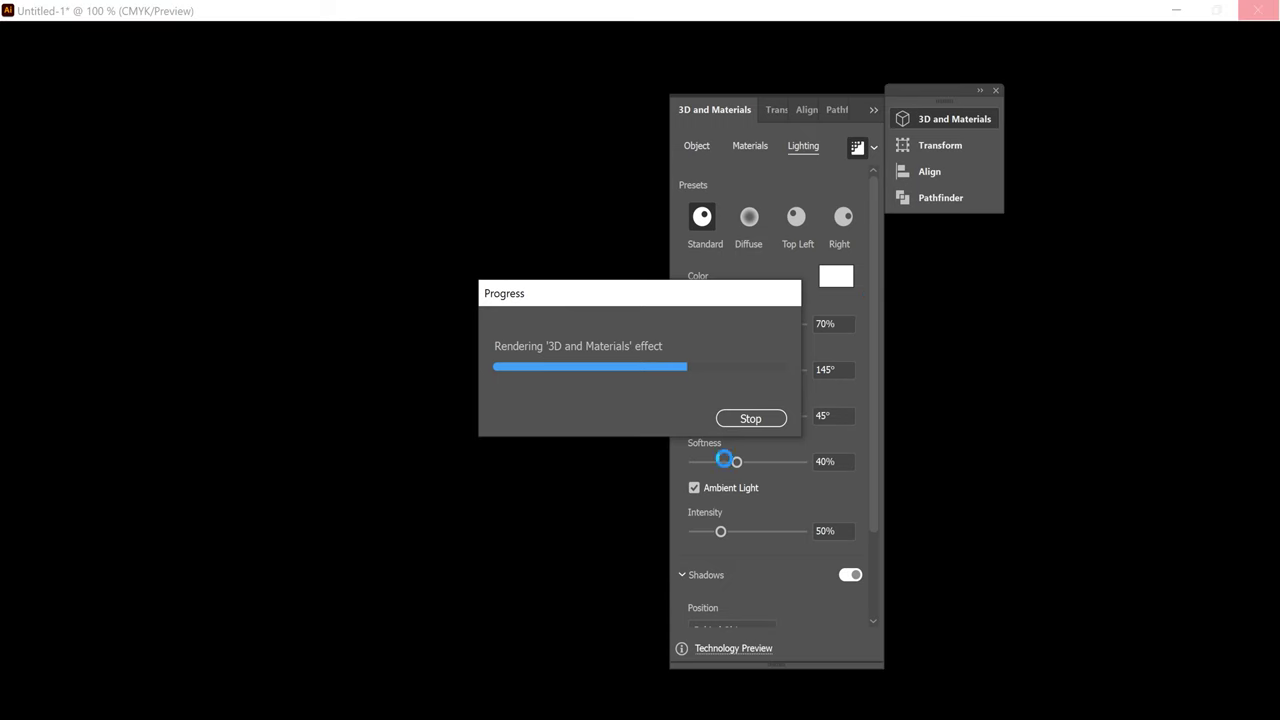
{"action": "left_click", "coordinate": [357, 715]}
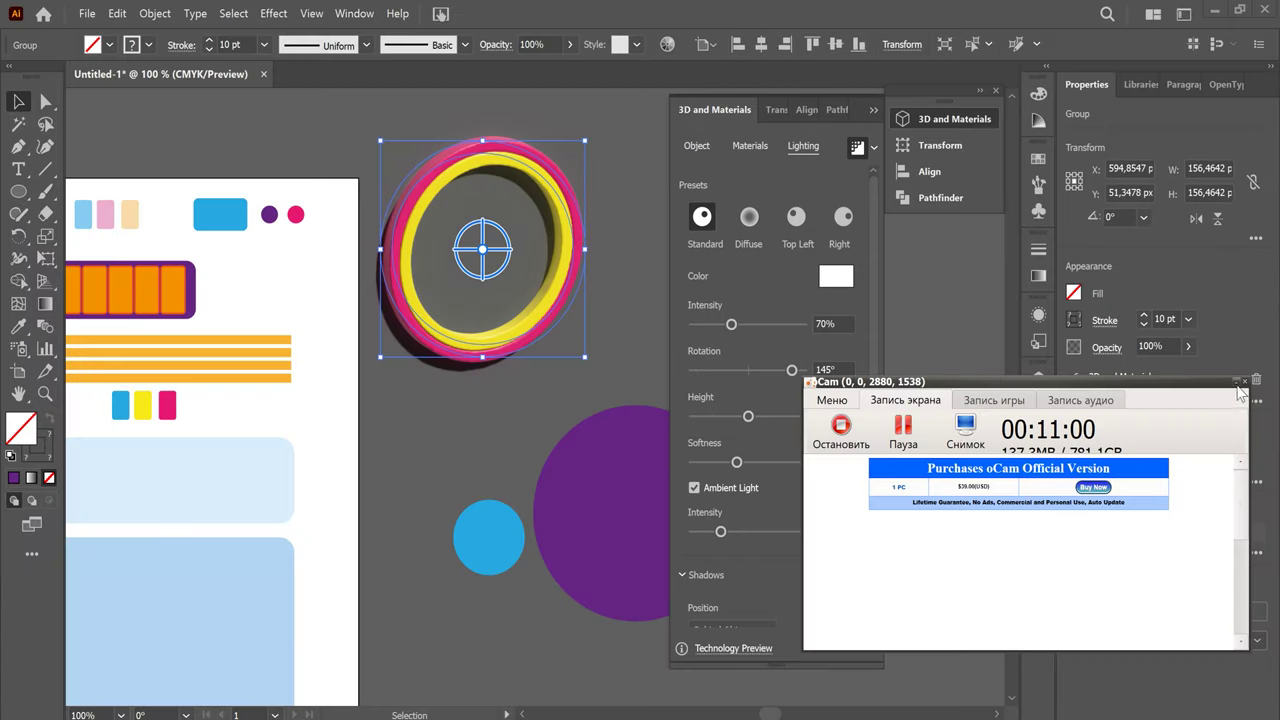
{"action": "left_click", "coordinate": [1242, 384]}
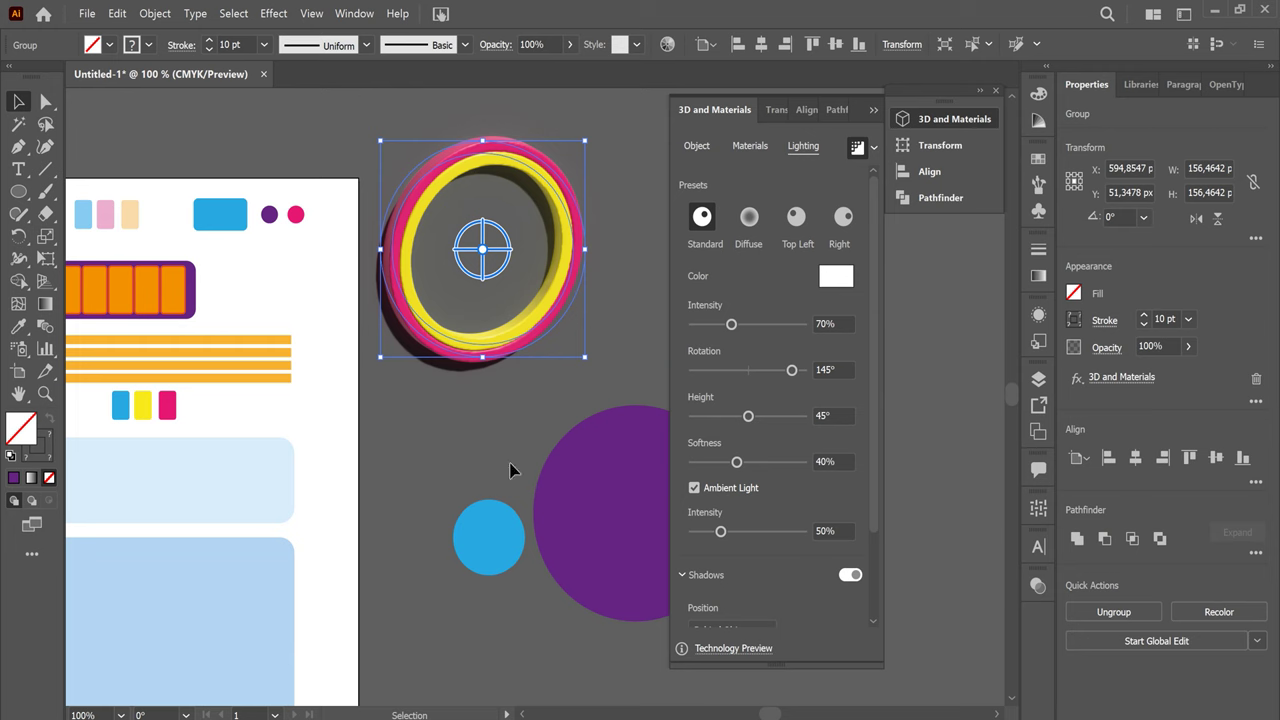
{"action": "left_click", "coordinate": [509, 406]}
Give the small blue circle an Inflate 3D type
{"action": "left_click", "coordinate": [505, 537]}
{"action": "left_click", "coordinate": [700, 147]}
{"action": "left_click", "coordinate": [847, 241]}
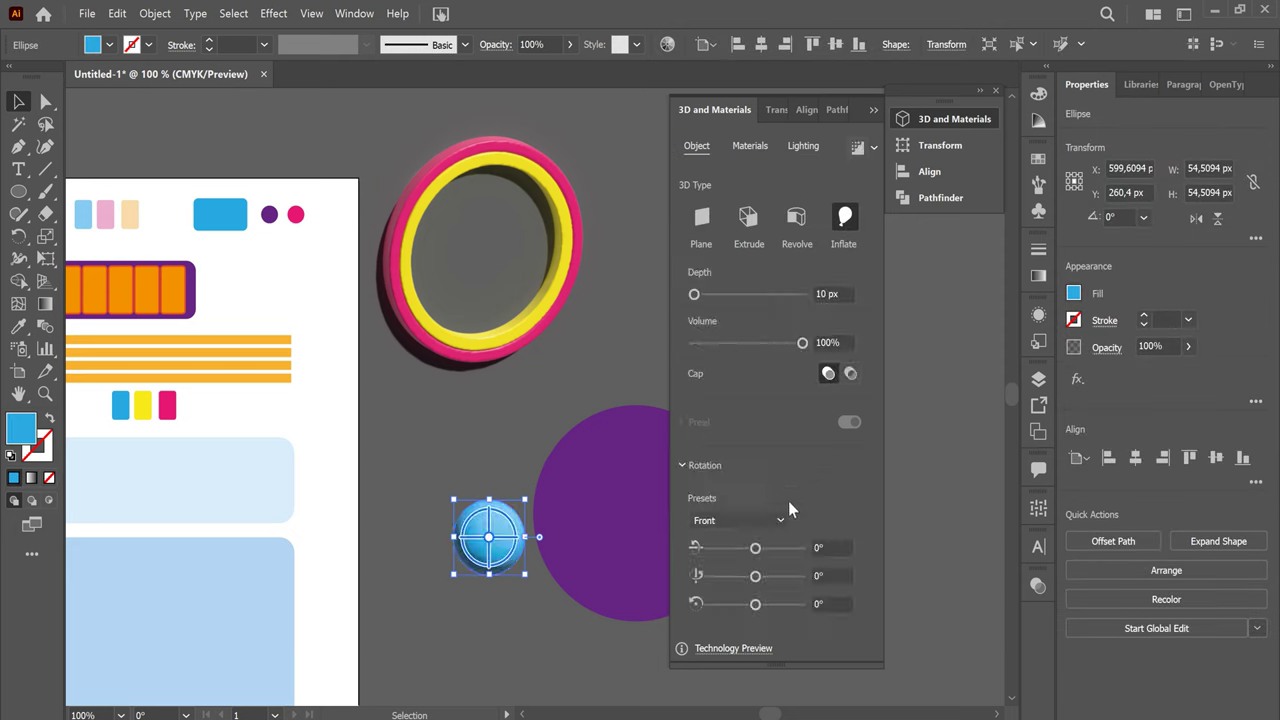
Set the blue circle to Off-Axis Front rotation and lower its volume to 30%
{"action": "left_click", "coordinate": [782, 518]}
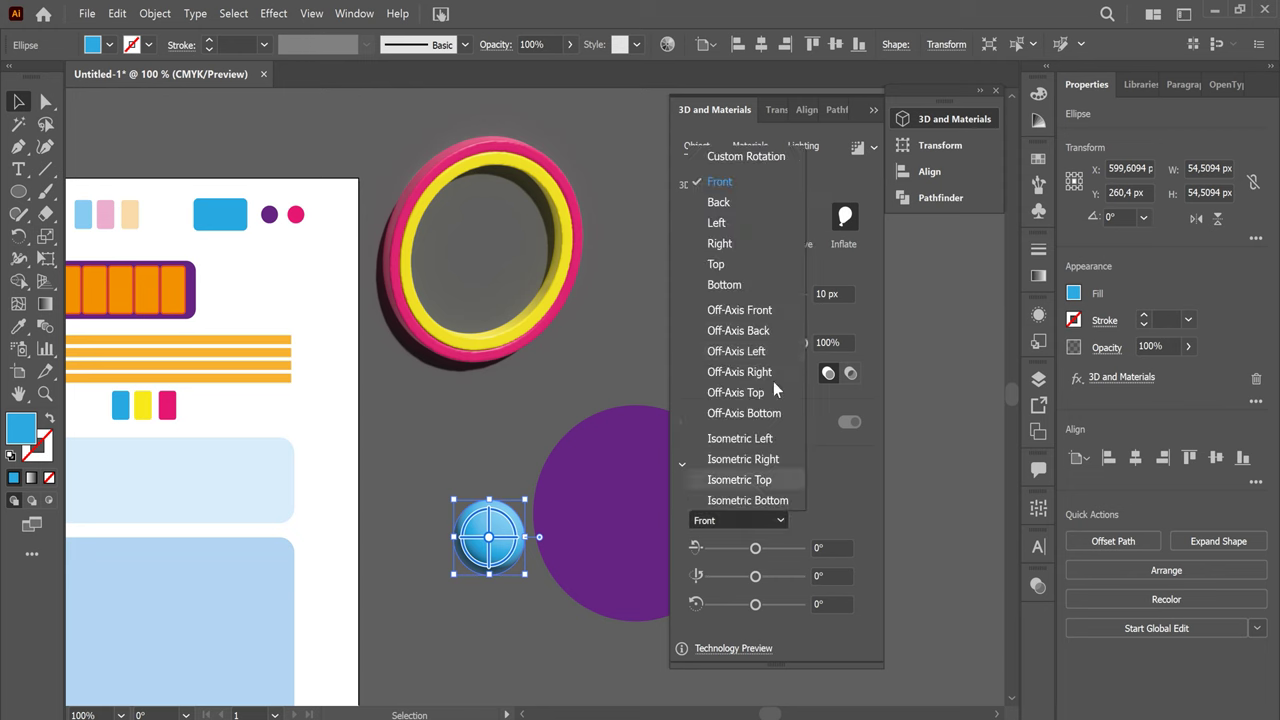
{"action": "left_click", "coordinate": [770, 311]}
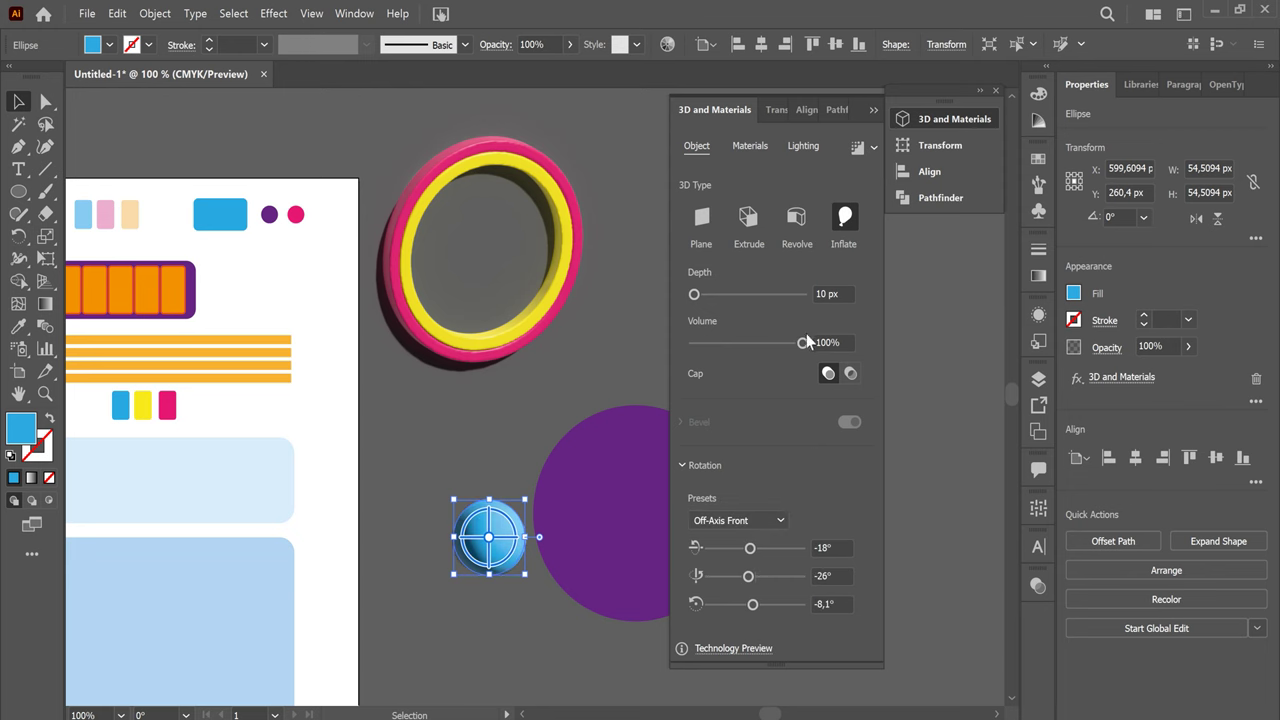
{"action": "left_click_drag", "start_coordinate": [806, 342], "coordinate": [725, 347]}
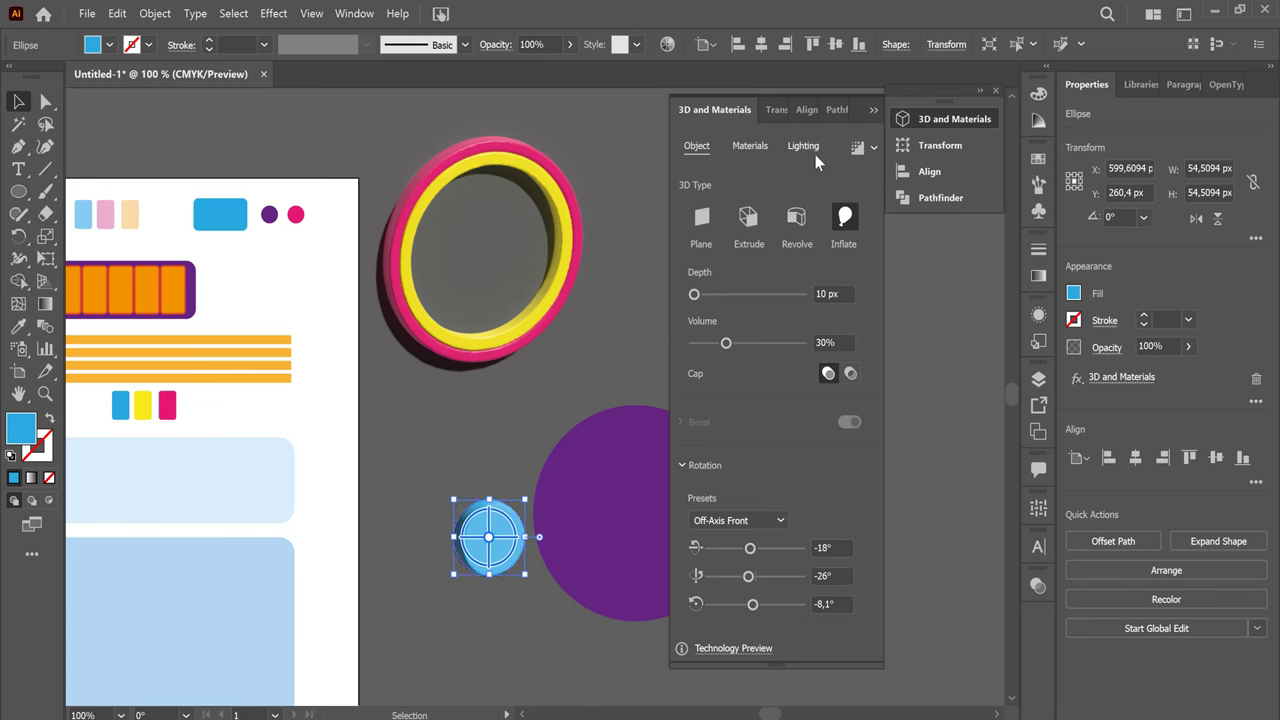
Enable the blue circle's shadow at 77% bounds and render with ray tracing
{"action": "left_click", "coordinate": [755, 147]}
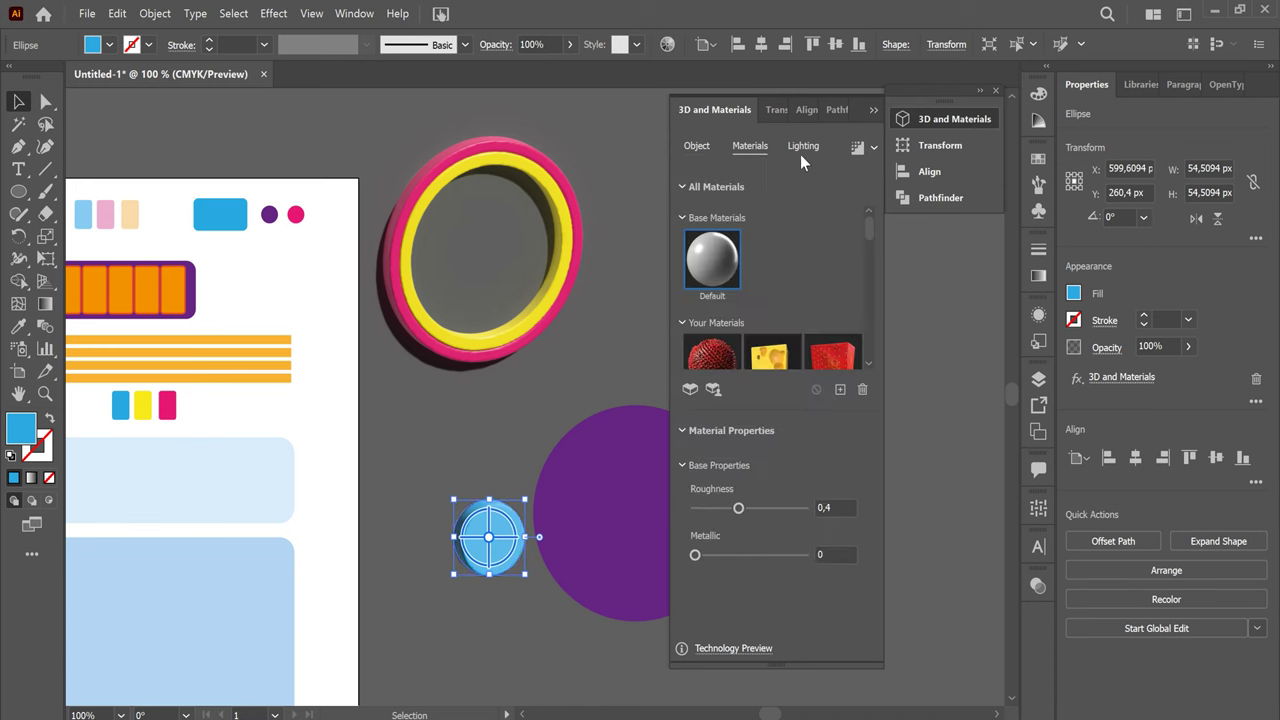
{"action": "left_click", "coordinate": [803, 146]}
{"action": "left_click", "coordinate": [849, 576]}
{"action": "scroll", "coordinate": [874, 581], "scroll_direction": "down", "scroll_amount": 2}
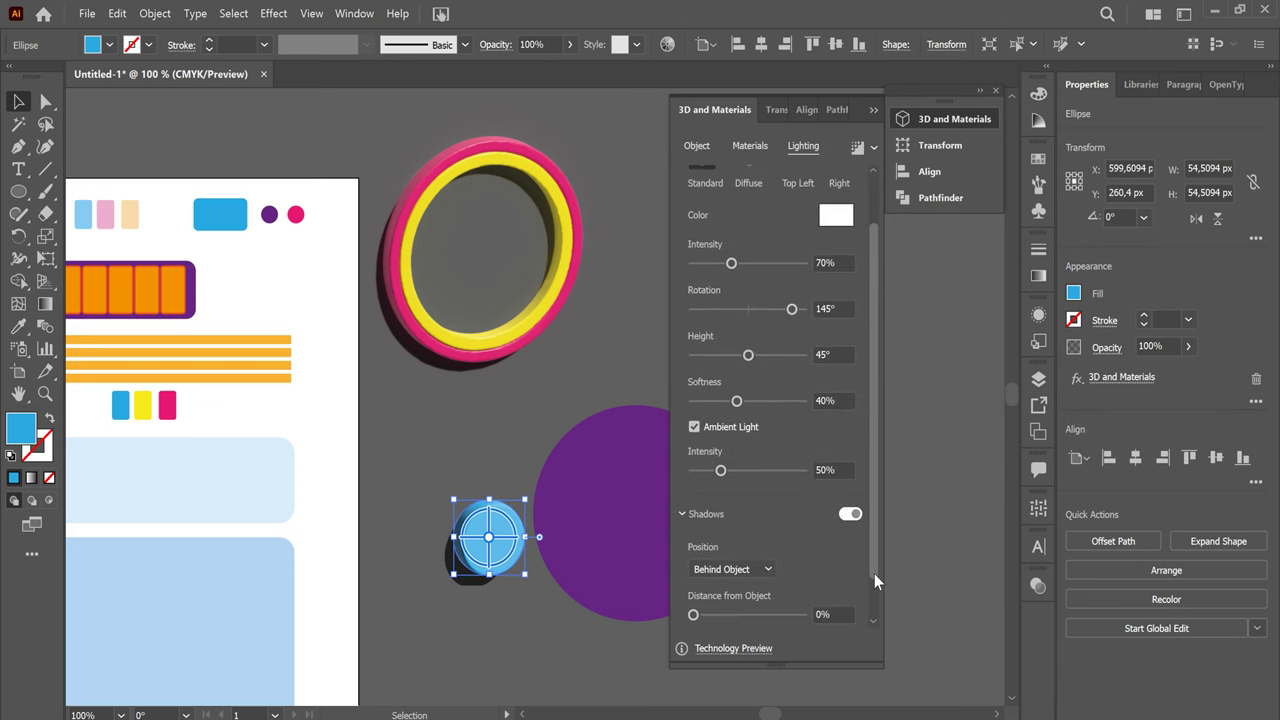
{"action": "scroll", "coordinate": [874, 580], "scroll_direction": "down", "scroll_amount": 1}
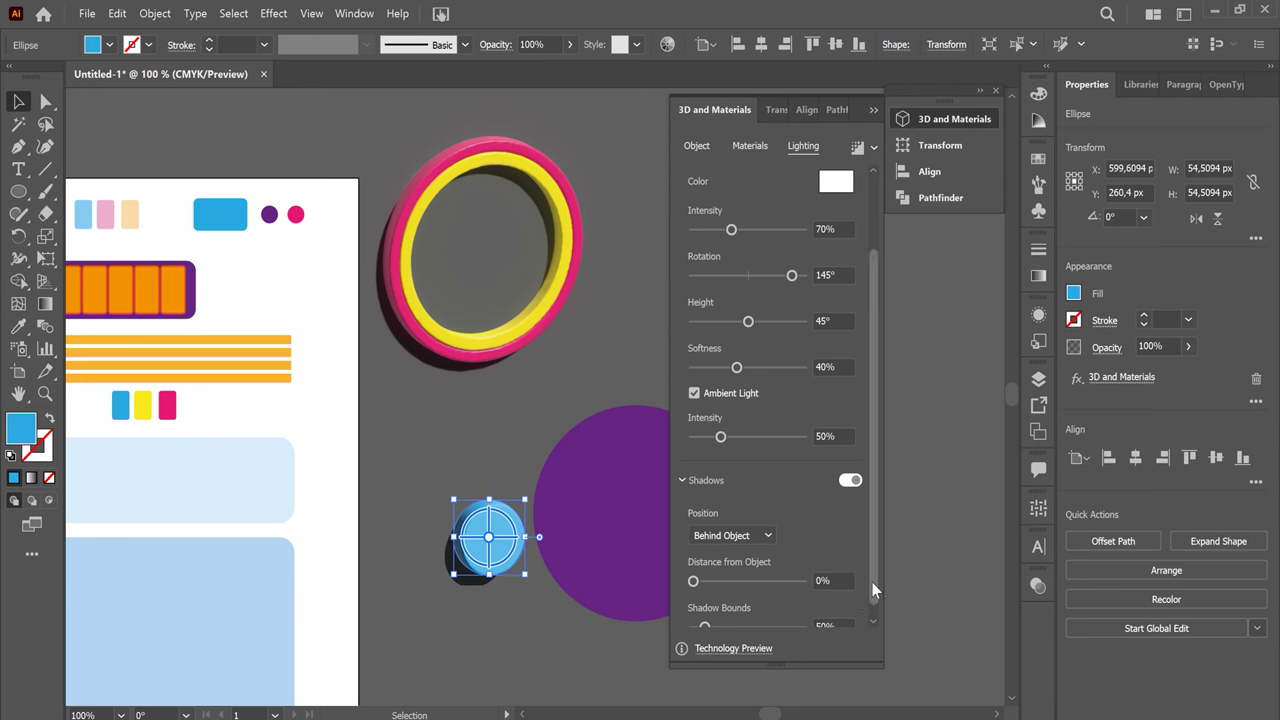
{"action": "scroll", "coordinate": [758, 618], "scroll_direction": "down", "scroll_amount": 1}
{"action": "left_click_drag", "start_coordinate": [711, 614], "coordinate": [714, 616]}
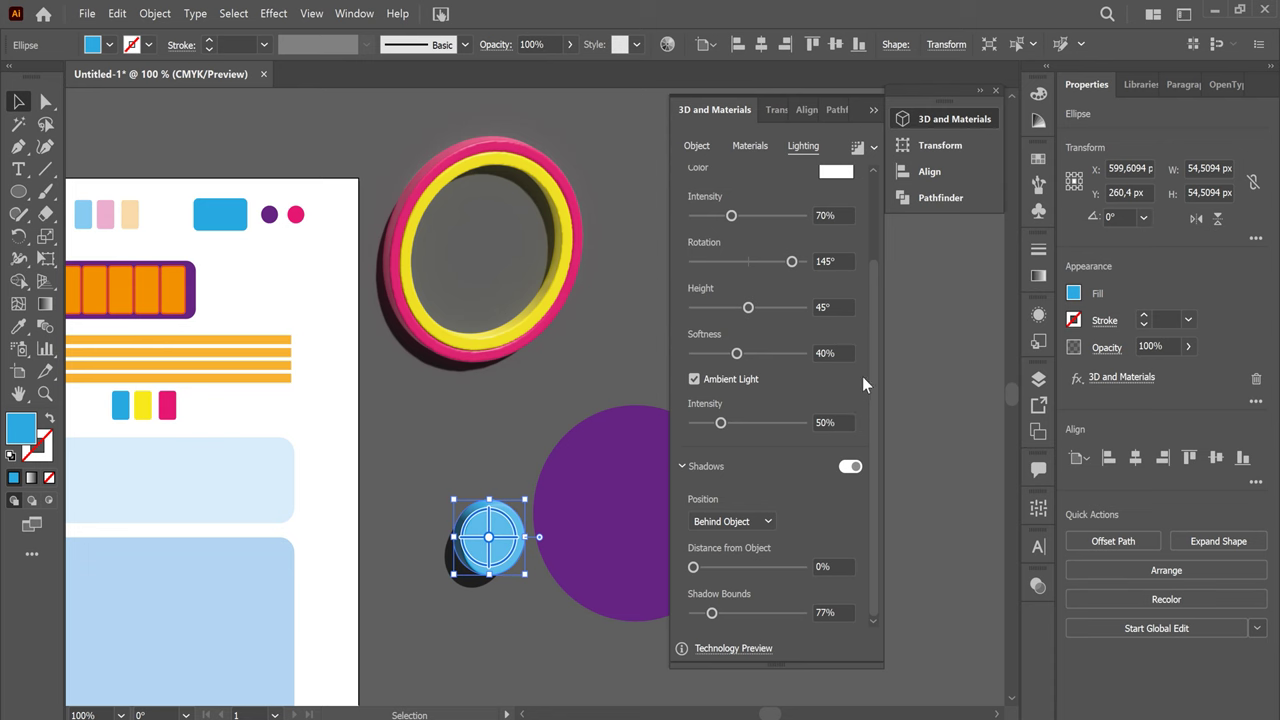
{"action": "left_click", "coordinate": [856, 148]}
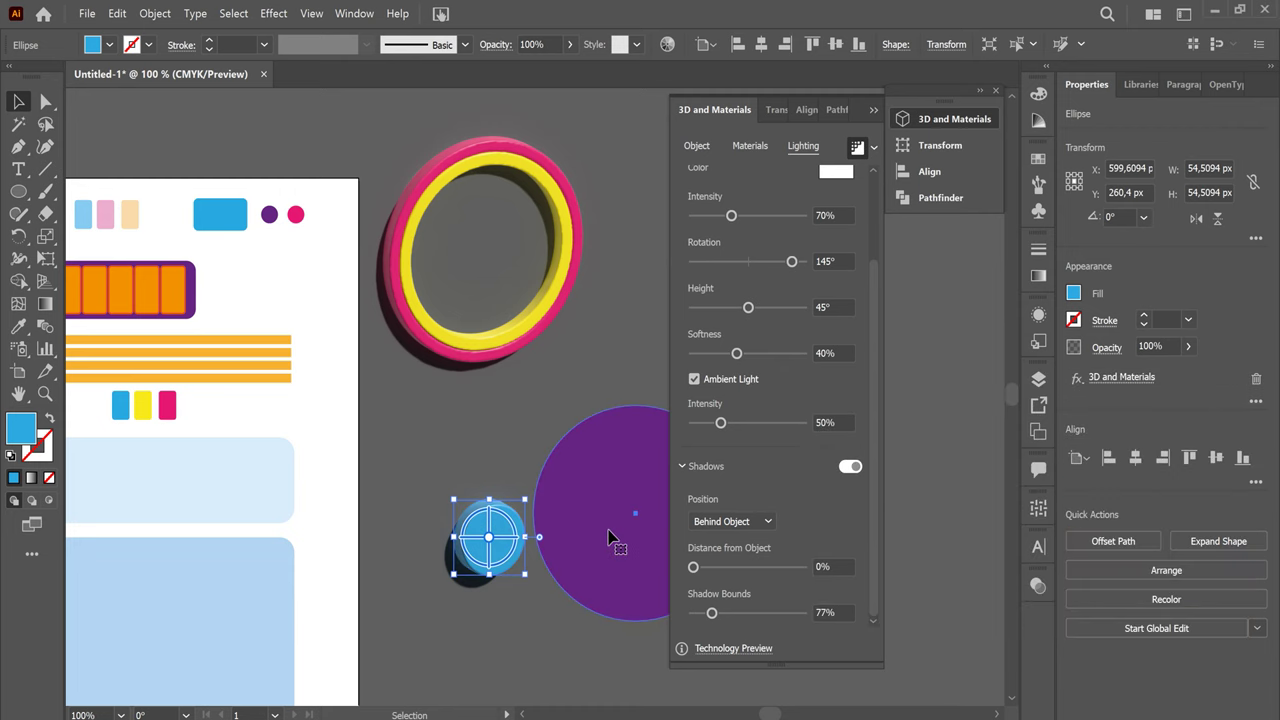
Resize the purple circle and drag it into the ring's centre
{"action": "left_click", "coordinate": [610, 495]}
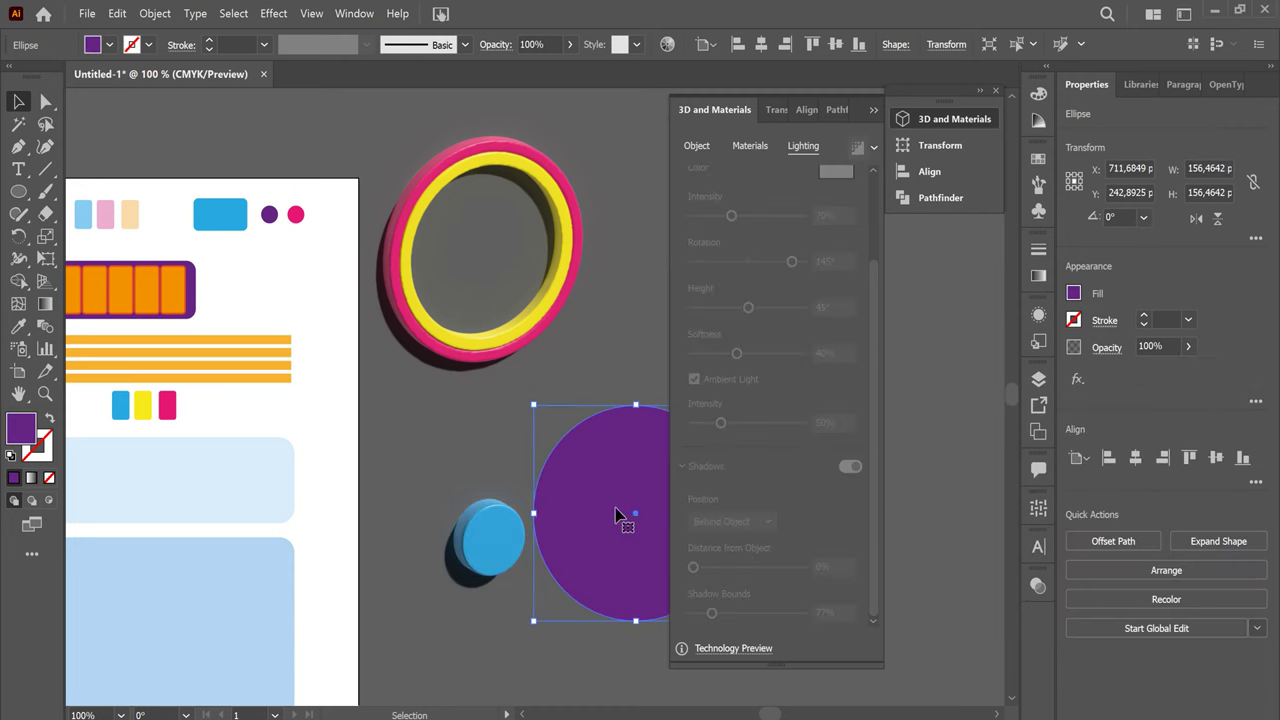
{"action": "mouse_move", "coordinate": [610, 493]}
{"action": "left_mouse_down"}
{"action": "mouse_move", "coordinate": [567, 404]}
{"action": "mouse_move", "coordinate": [456, 249]}
{"action": "left_mouse_up"}
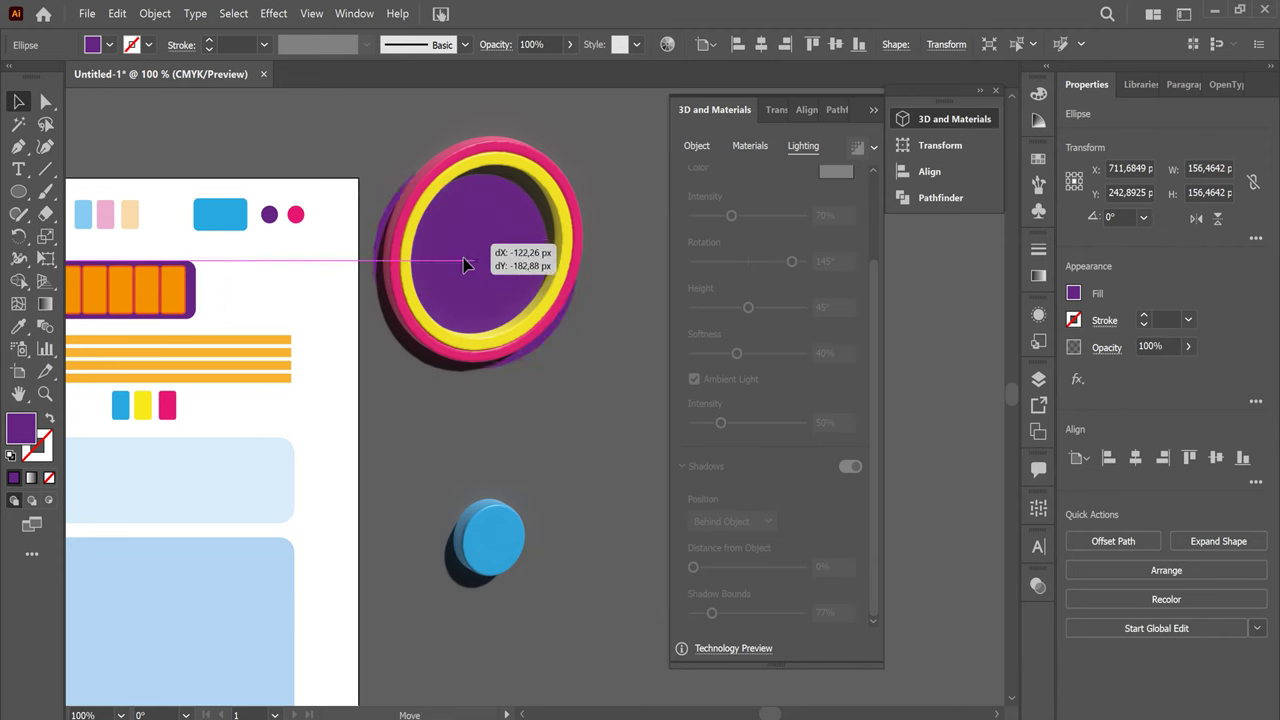
{"action": "left_click_drag", "start_coordinate": [456, 249], "coordinate": [576, 373]}
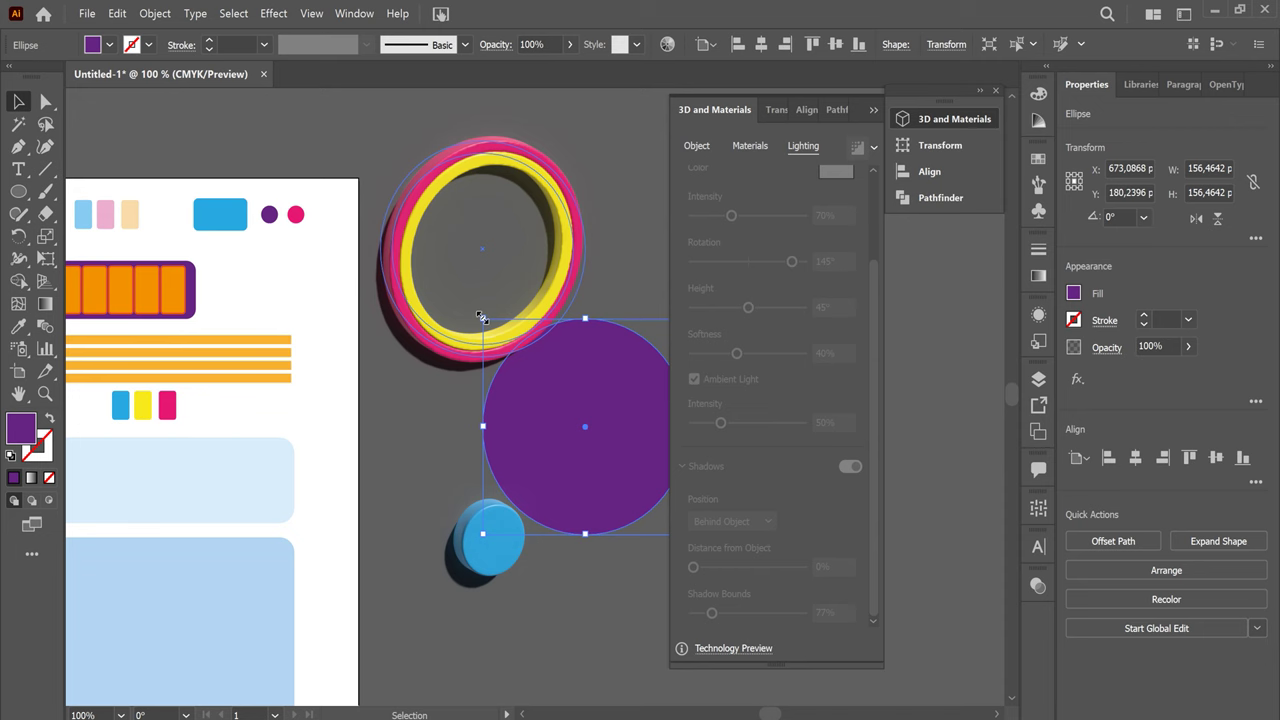
{"action": "left_click_drag", "start_coordinate": [482, 318], "coordinate": [536, 375]}
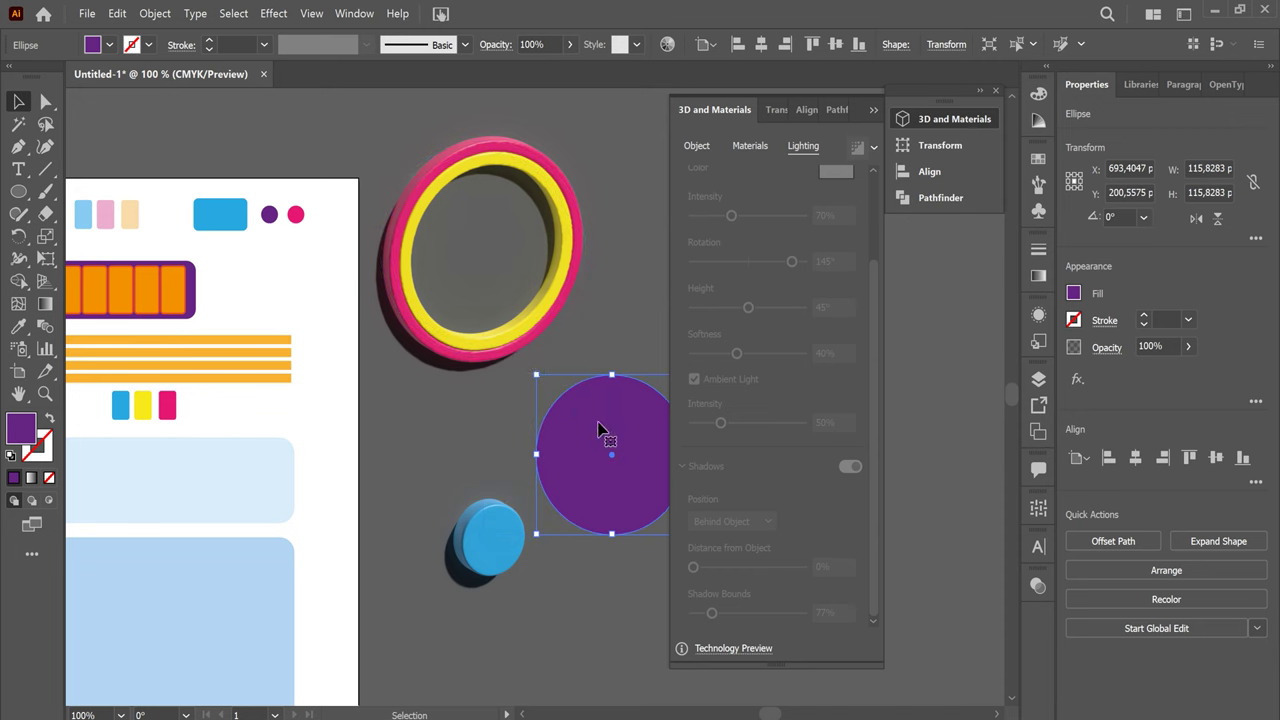
{"action": "left_click_drag", "start_coordinate": [598, 430], "coordinate": [469, 241]}
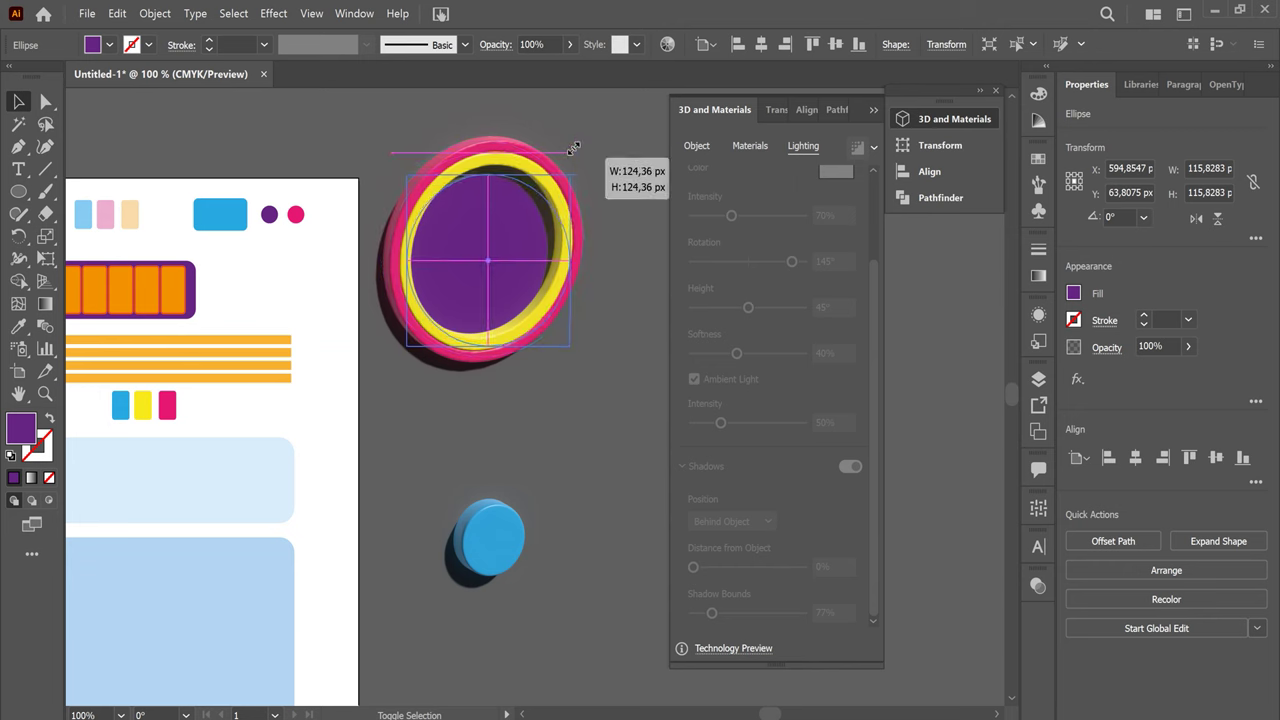
{"action": "left_click_drag", "start_coordinate": [558, 183], "coordinate": [573, 168]}
{"action": "left_click_drag", "start_coordinate": [514, 286], "coordinate": [550, 338]}
{"action": "left_click", "coordinate": [600, 462]}
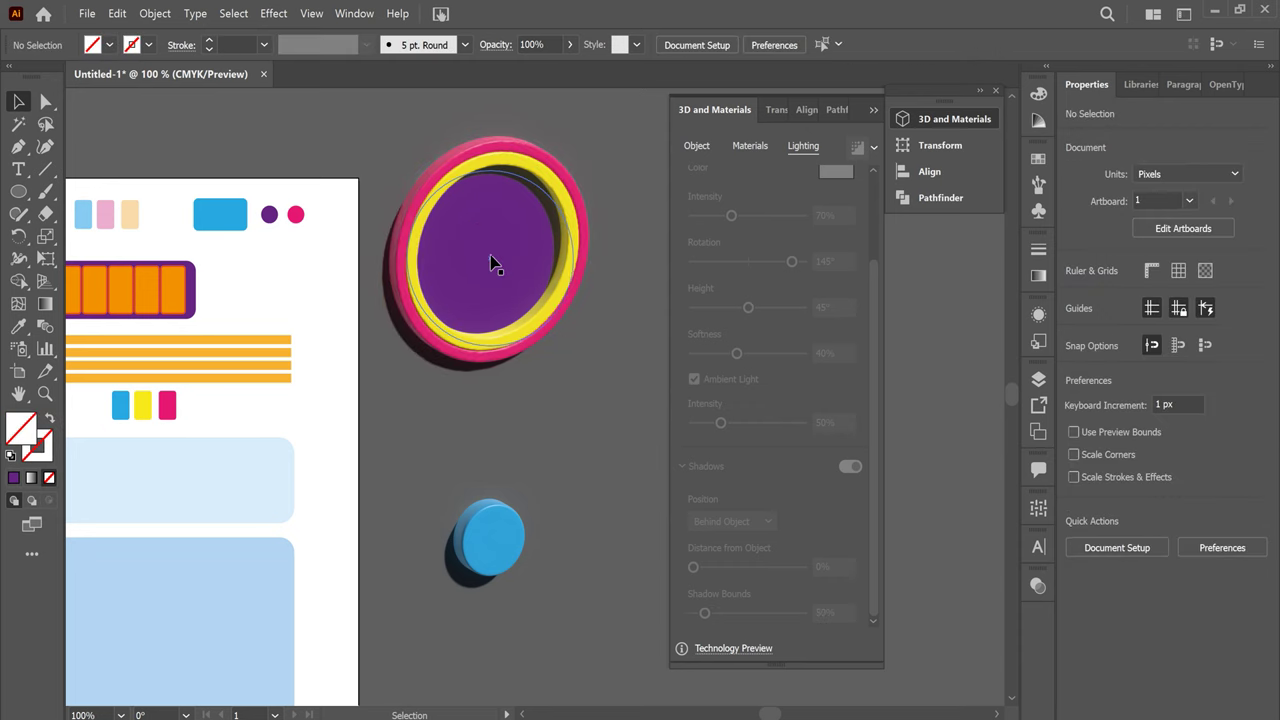
{"action": "left_click_drag", "start_coordinate": [531, 276], "coordinate": [528, 237]}
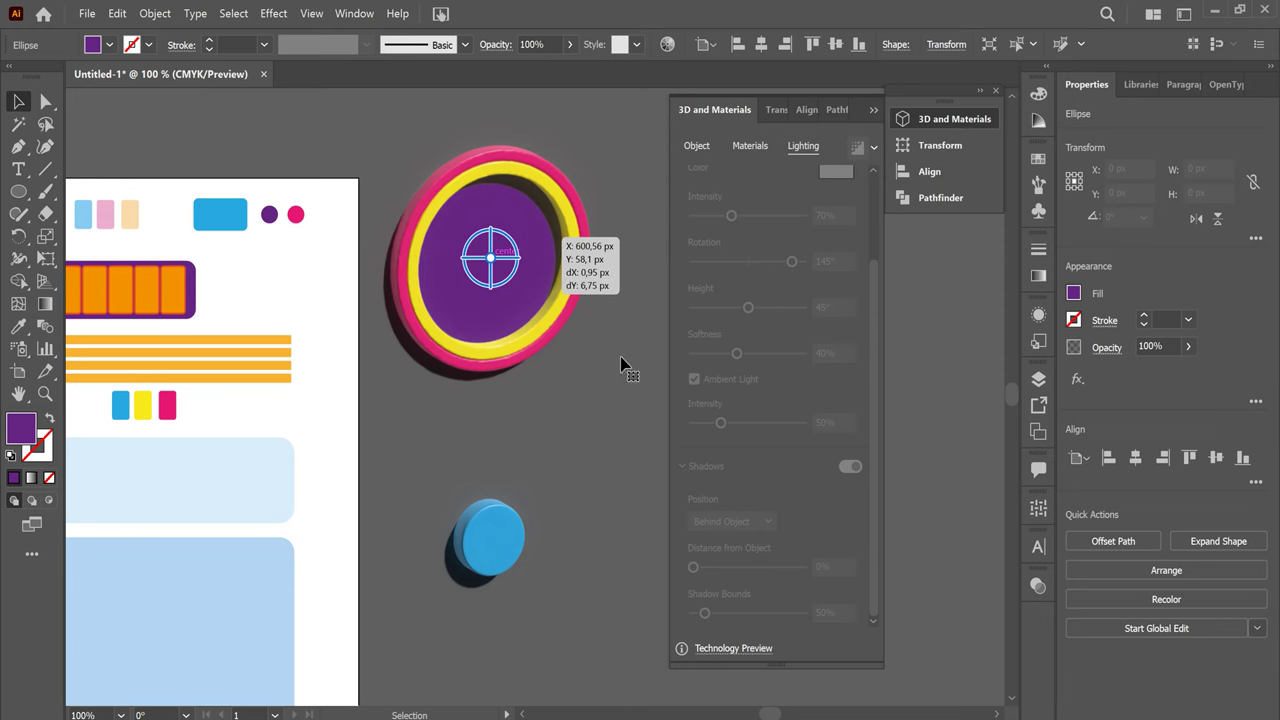
{"action": "left_click", "coordinate": [640, 220]}
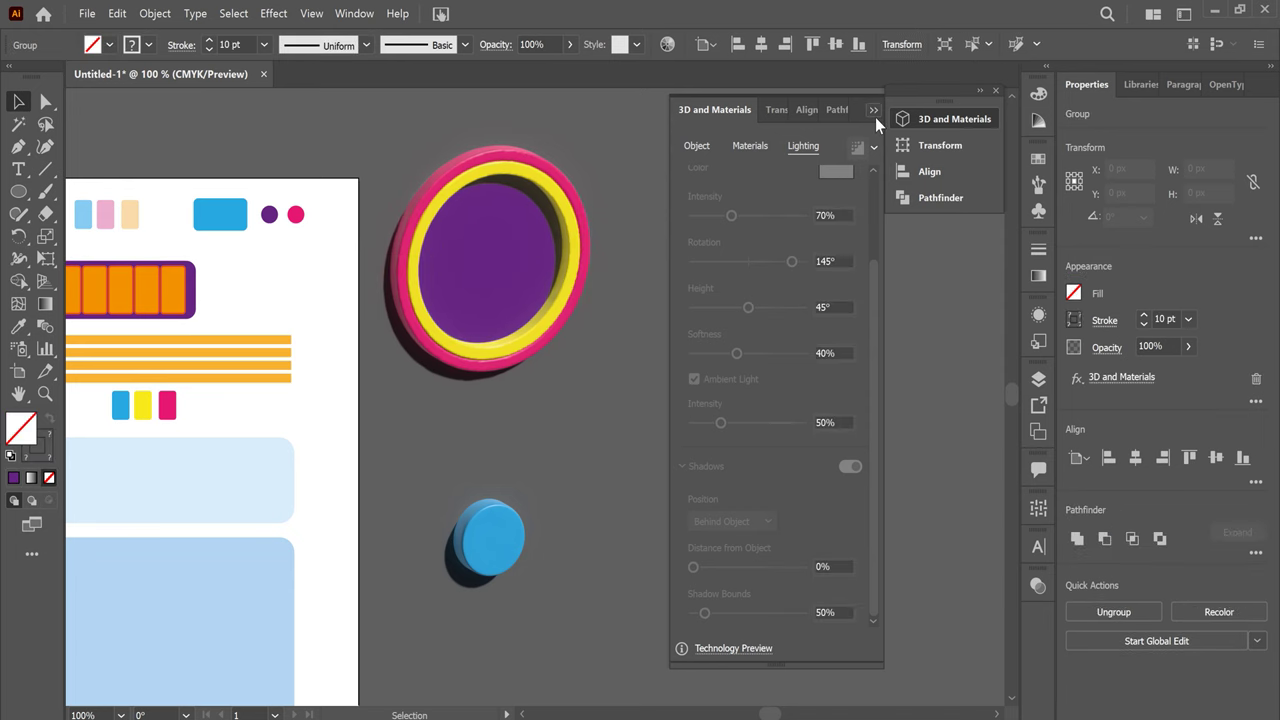
Move the ring down-right, enlarge the purple circle to about 134 px, and centre it in the opening
{"action": "left_click", "coordinate": [873, 110]}
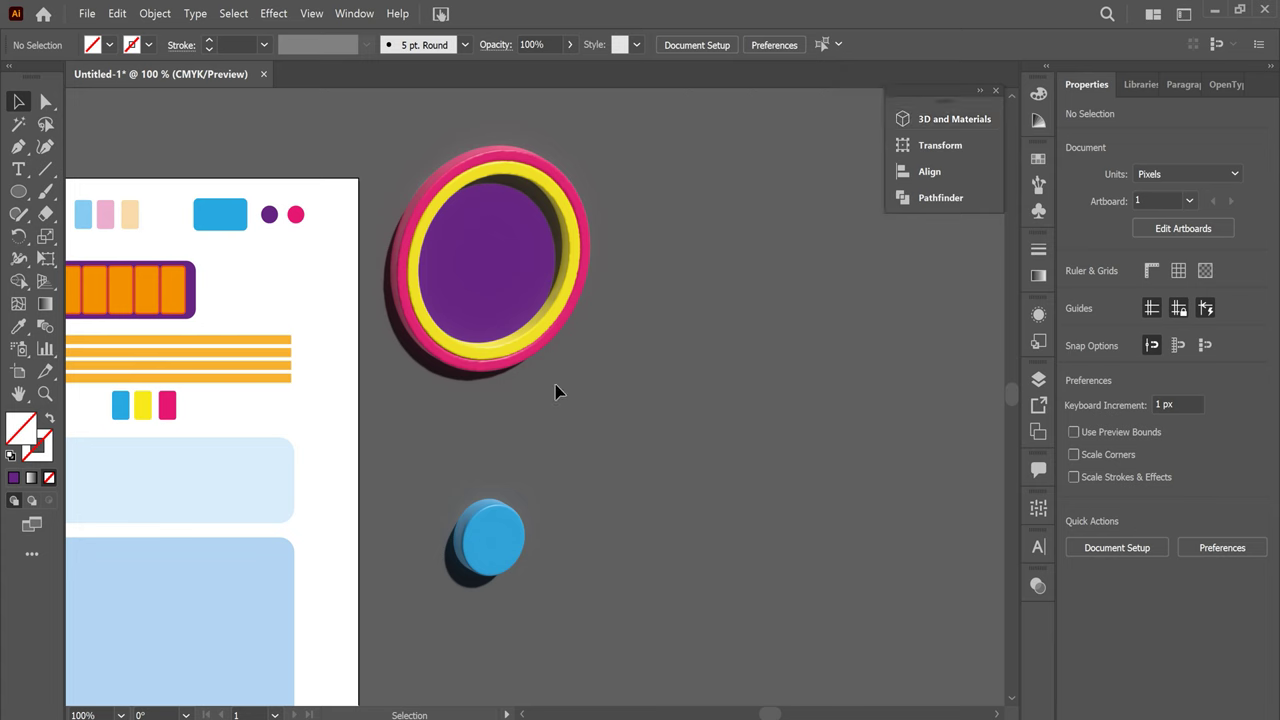
{"action": "left_click", "coordinate": [551, 332]}
{"action": "left_click_drag", "start_coordinate": [551, 332], "coordinate": [679, 428]}
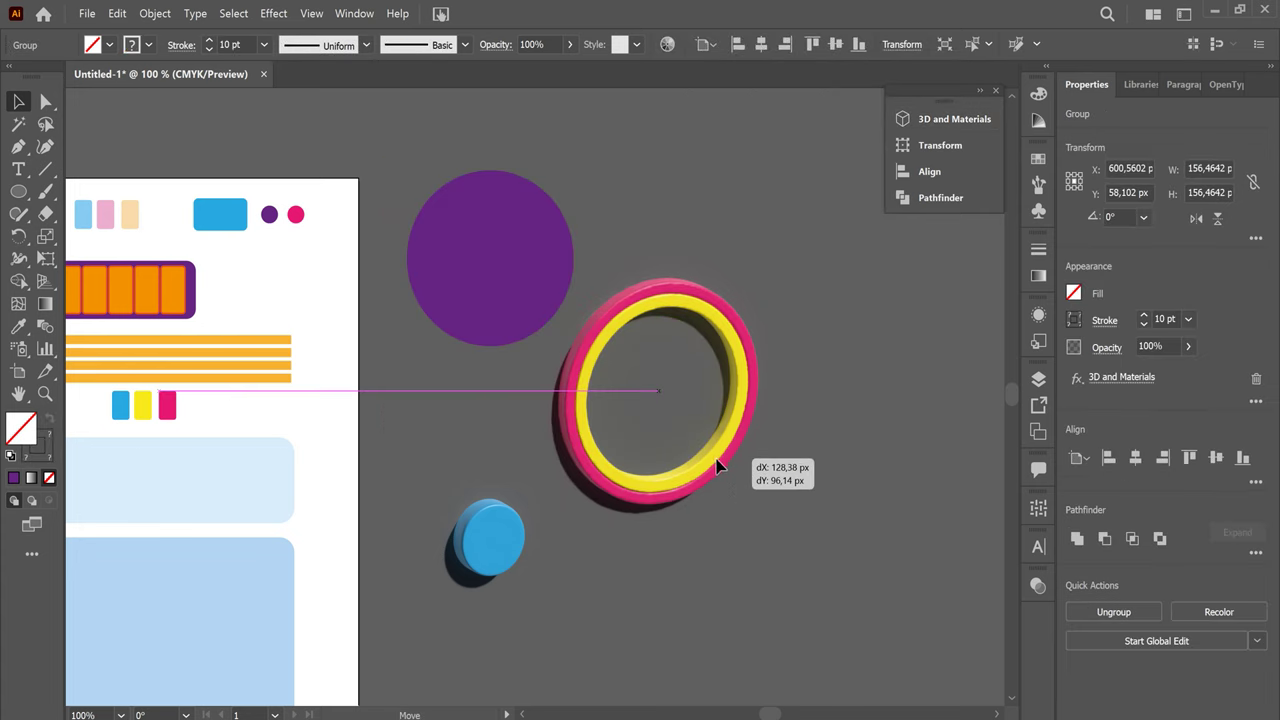
{"action": "left_click", "coordinate": [519, 320]}
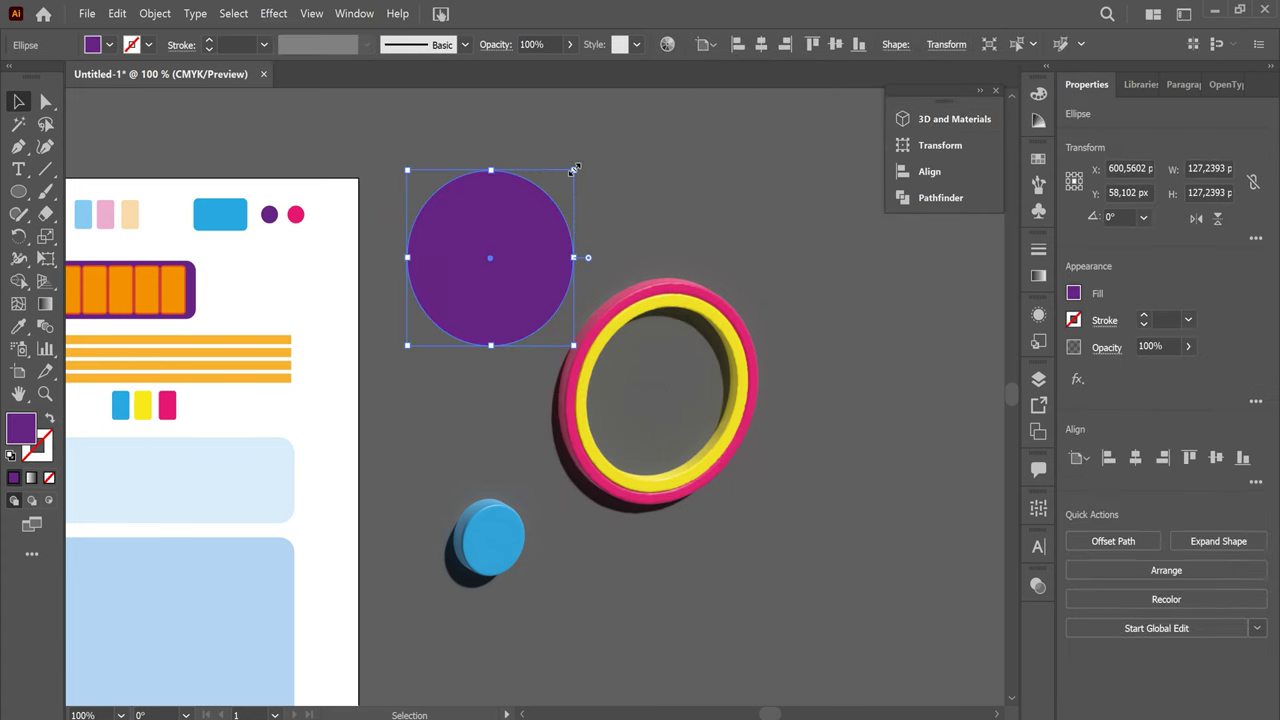
{"action": "left_click_drag", "start_coordinate": [576, 168], "coordinate": [583, 161]}
{"action": "left_click_drag", "start_coordinate": [506, 300], "coordinate": [672, 440]}
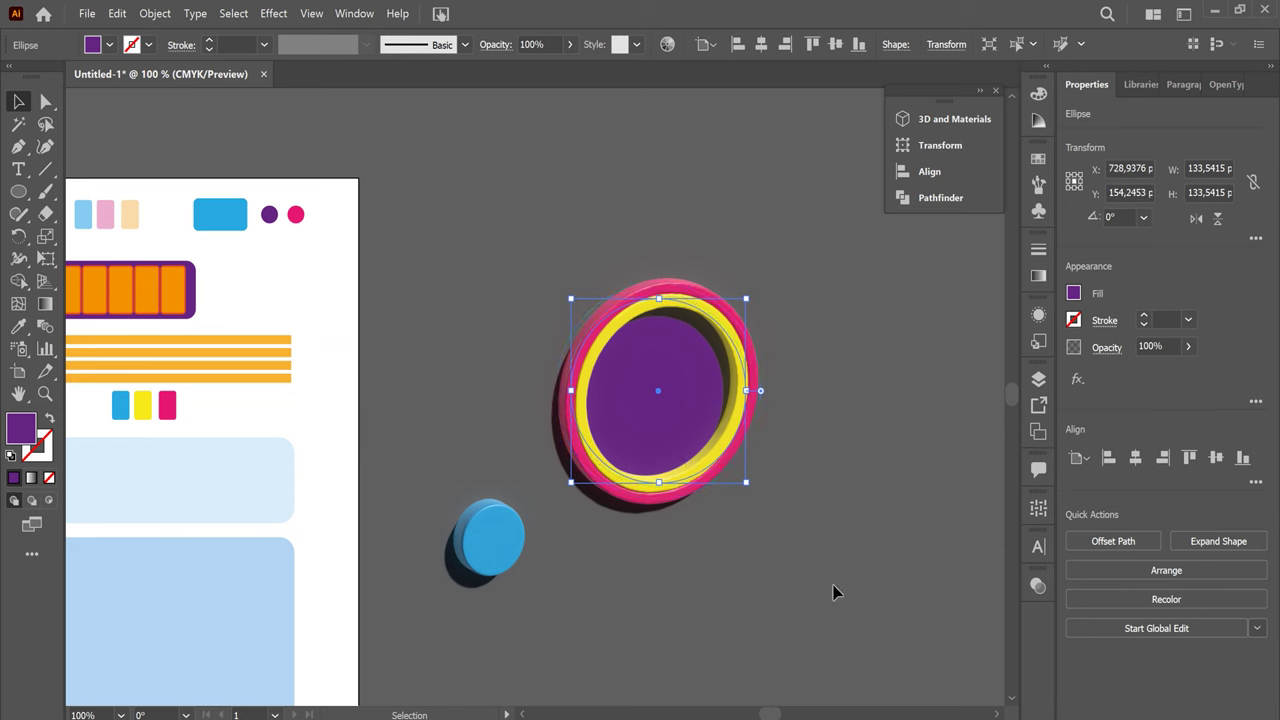
{"action": "left_click", "coordinate": [700, 568]}
Drag the inflated blue circle onto the centre of the purple disc inside the ring
{"action": "left_click", "coordinate": [504, 559]}
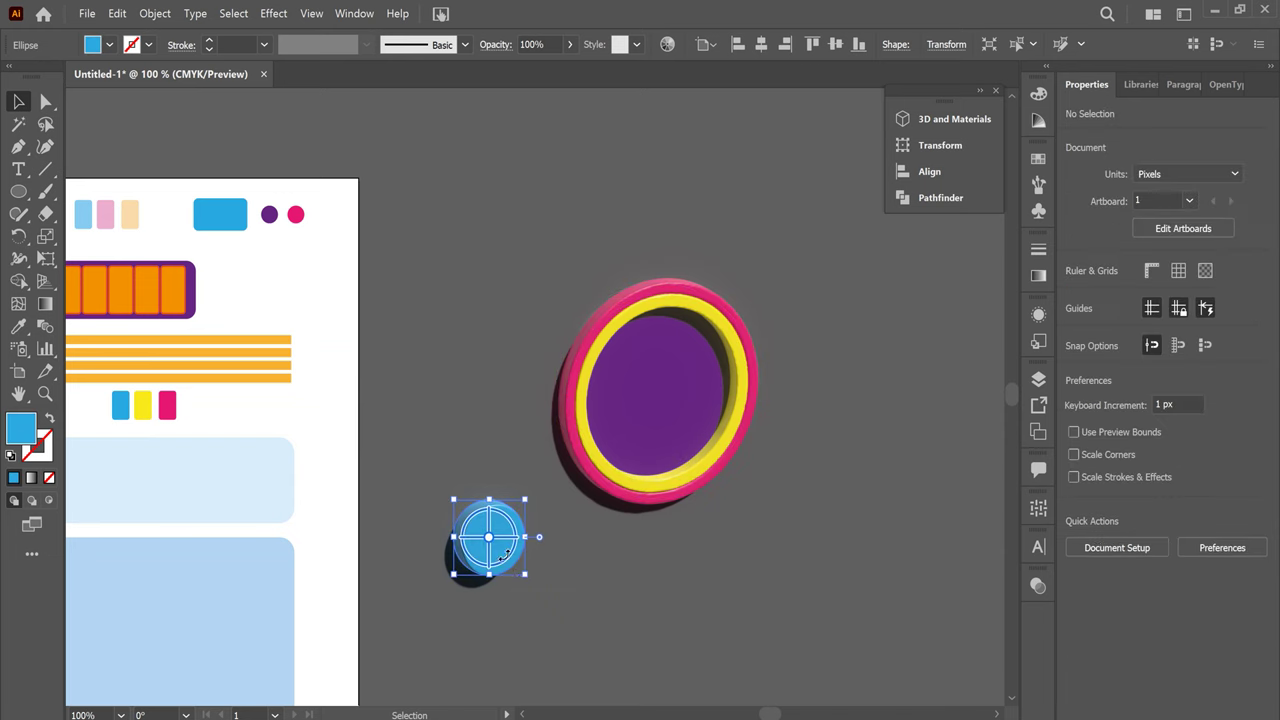
{"action": "left_click_drag", "start_coordinate": [504, 559], "coordinate": [682, 418]}
{"action": "left_click", "coordinate": [848, 528]}
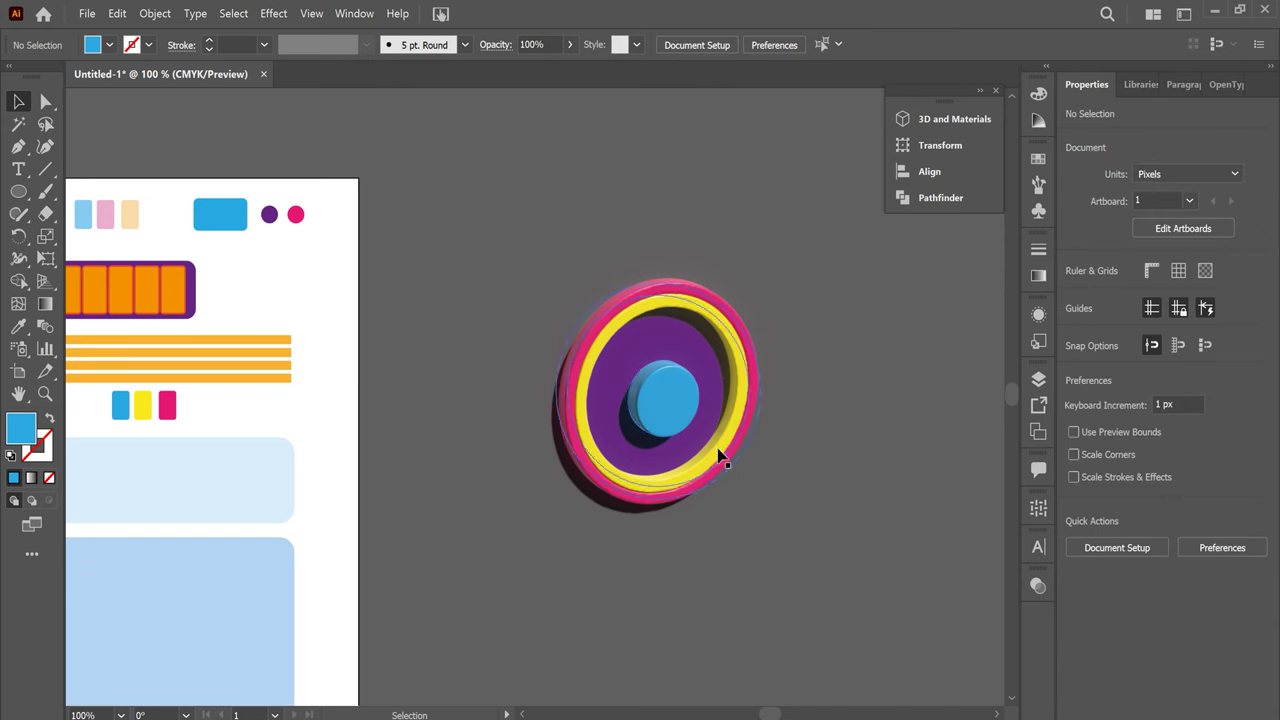
{"action": "left_click", "coordinate": [683, 410]}
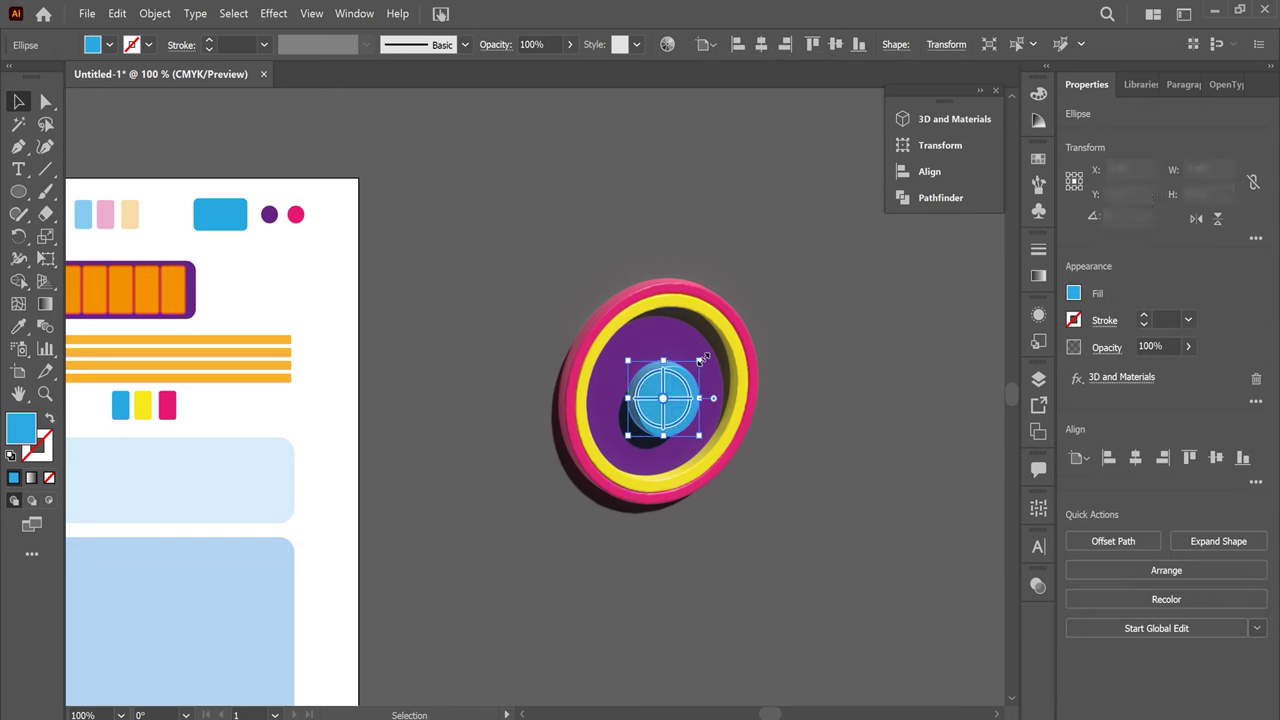
{"action": "left_click_drag", "start_coordinate": [702, 358], "coordinate": [712, 366]}
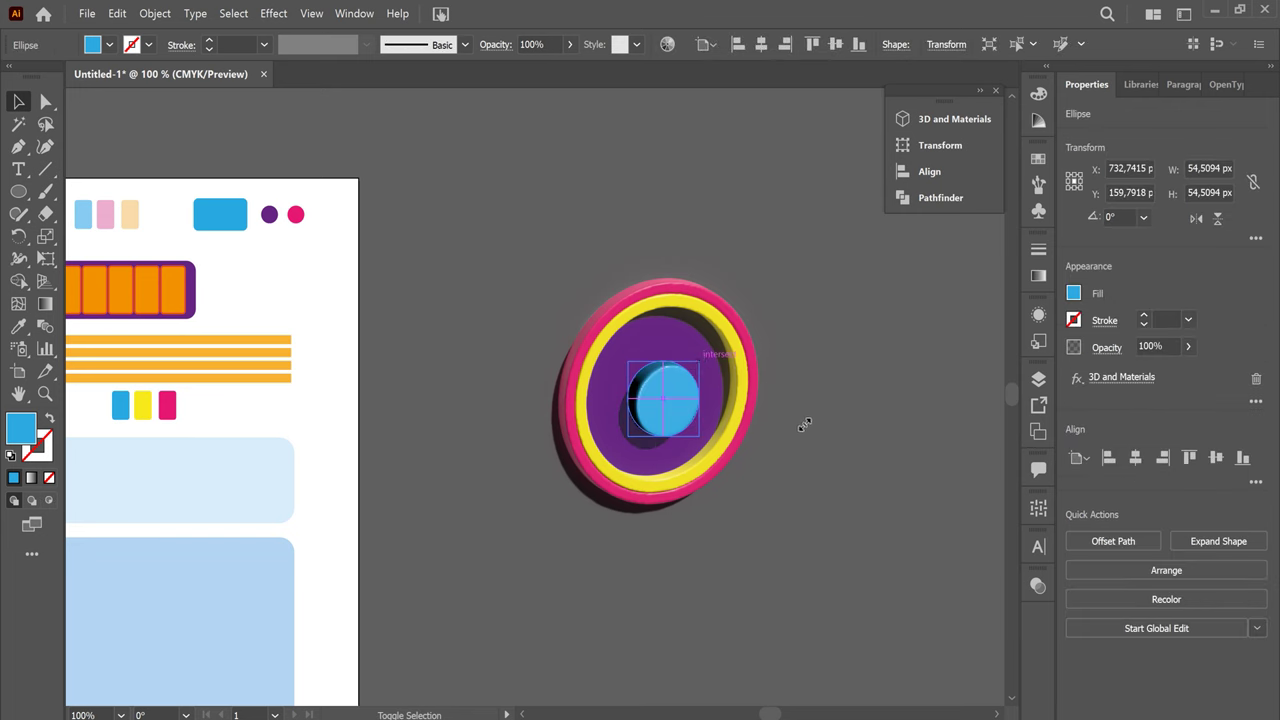
{"action": "left_click_drag", "start_coordinate": [779, 467], "coordinate": [775, 462]}
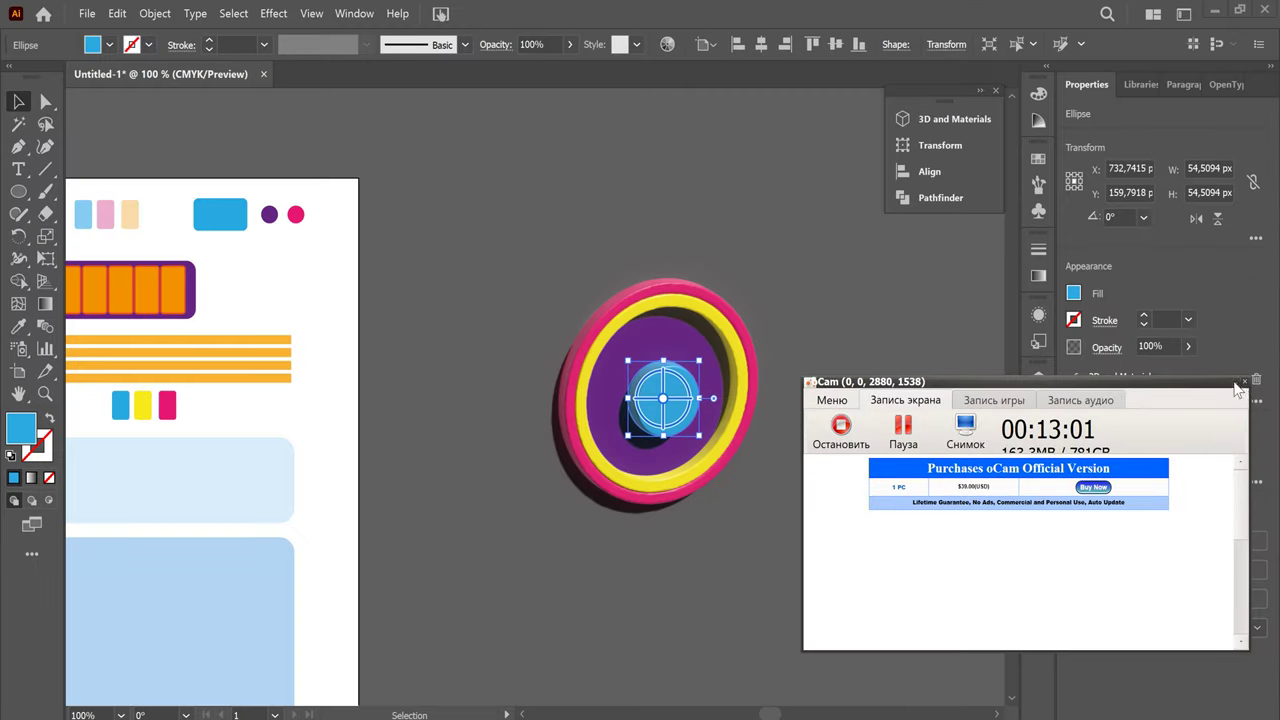
{"action": "left_click", "coordinate": [1237, 381]}
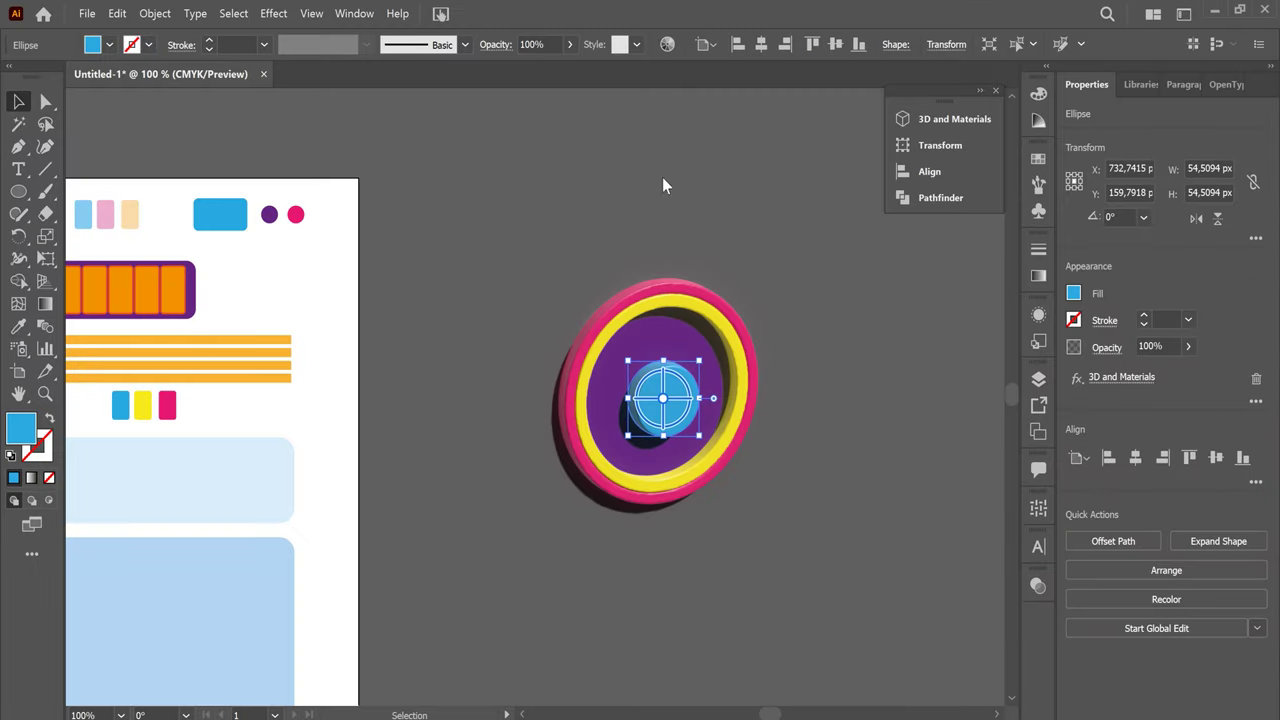
Expand the 3D ring badge's appearance with Object > Expand Appearance
{"action": "left_click", "coordinate": [155, 14]}
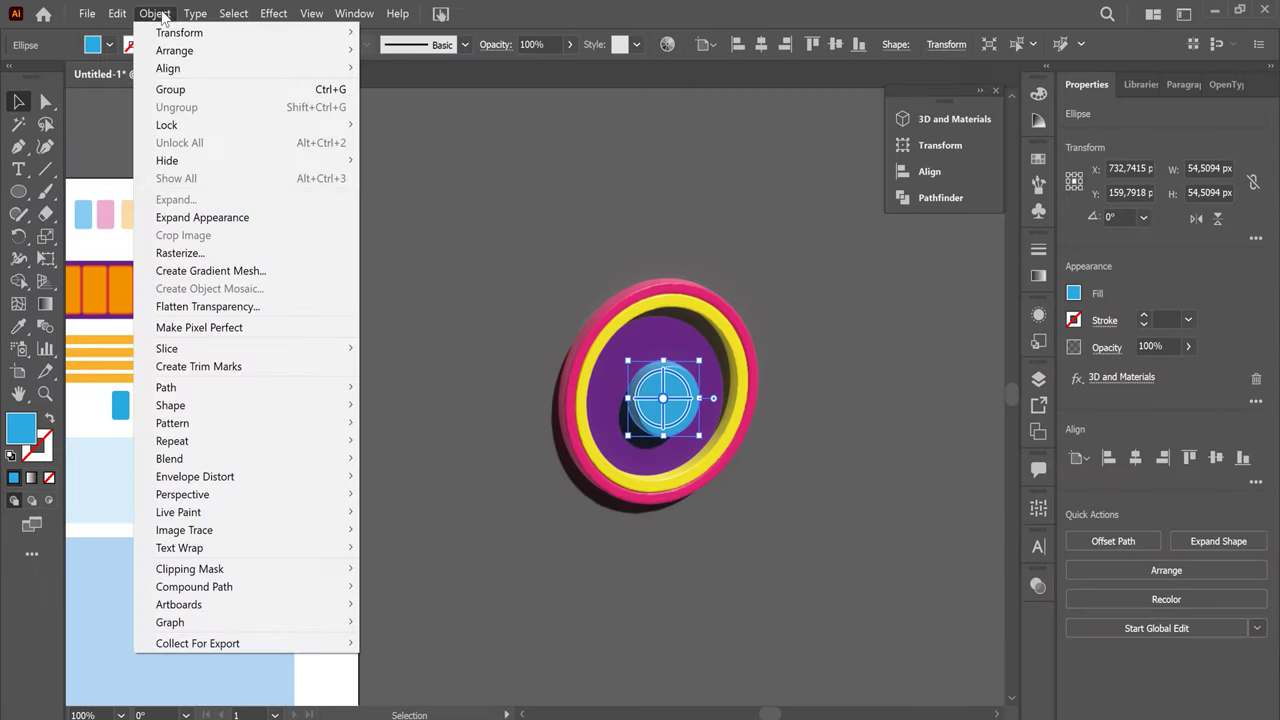
{"action": "left_click", "coordinate": [255, 218]}
{"action": "left_click", "coordinate": [850, 340]}
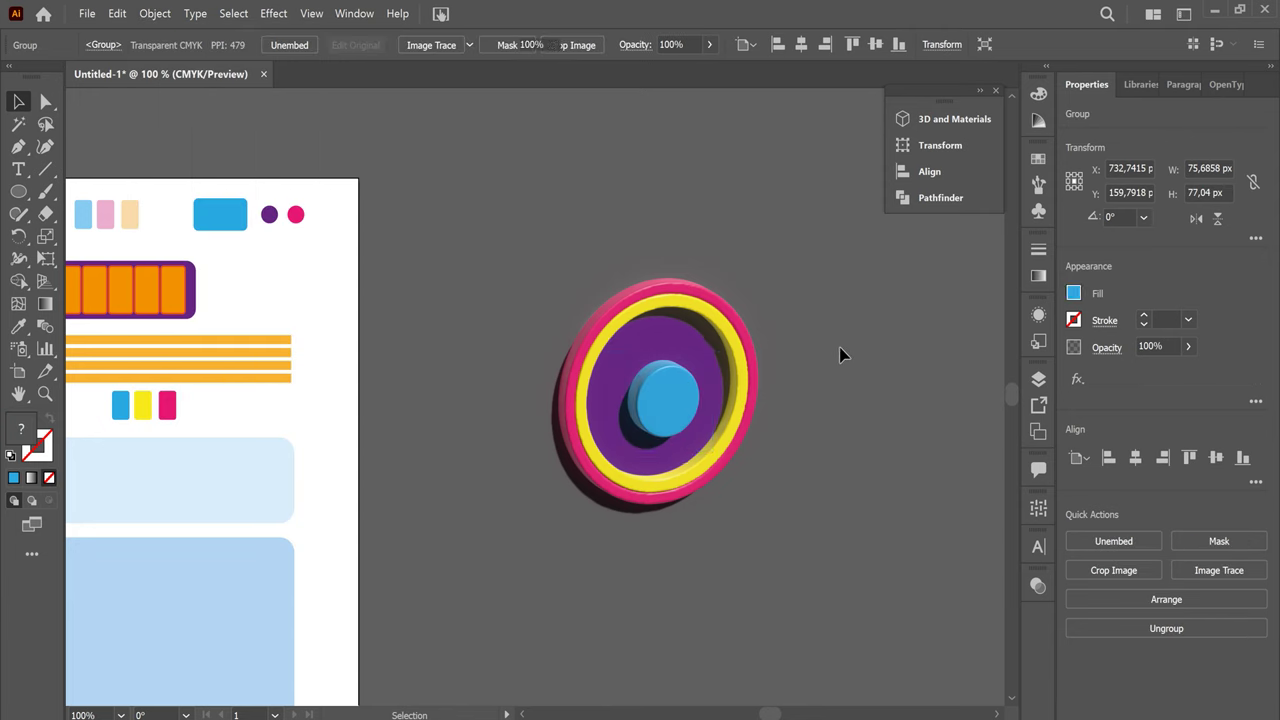
{"action": "left_click", "coordinate": [750, 368]}
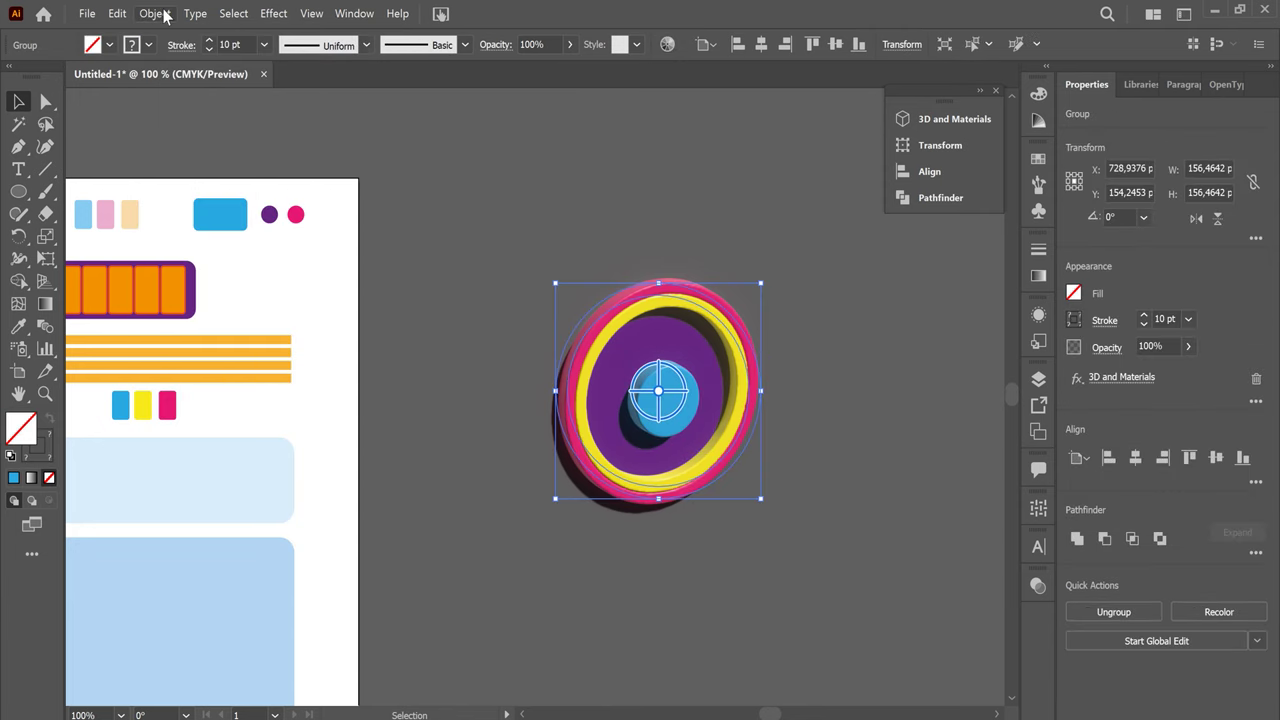
{"action": "left_click", "coordinate": [157, 14]}
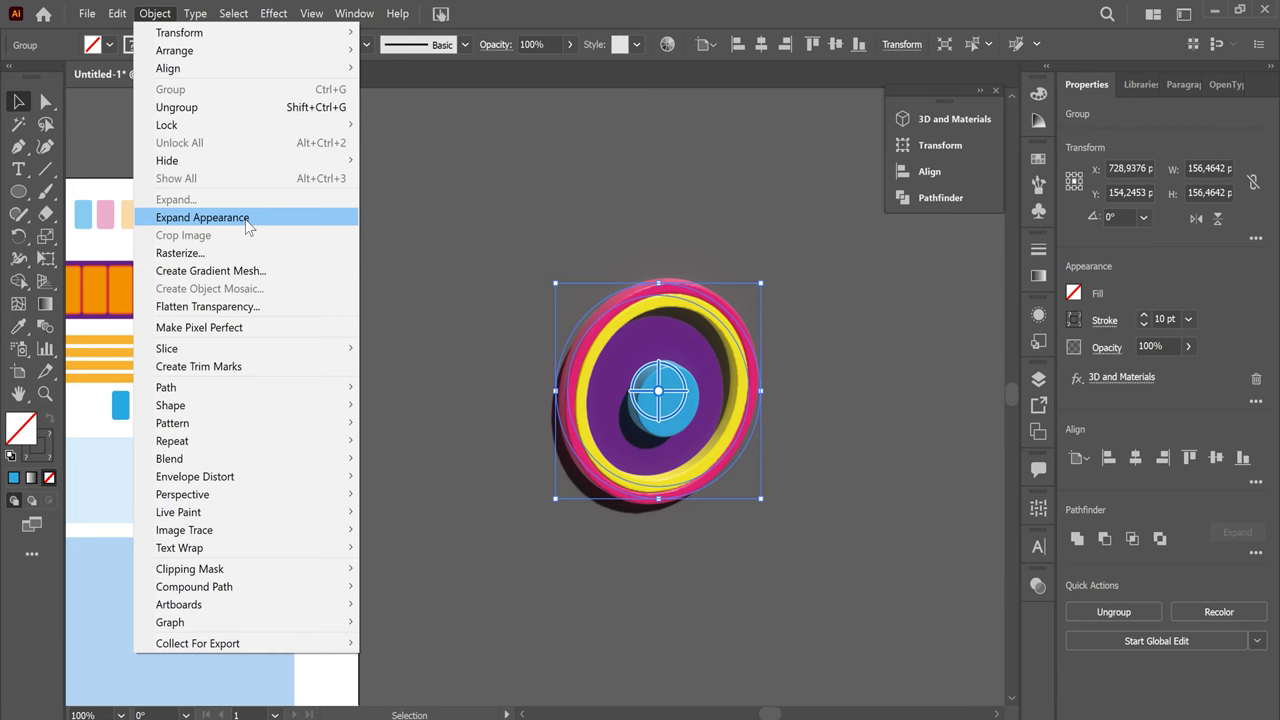
{"action": "left_click", "coordinate": [248, 218]}
{"action": "left_click", "coordinate": [775, 366]}
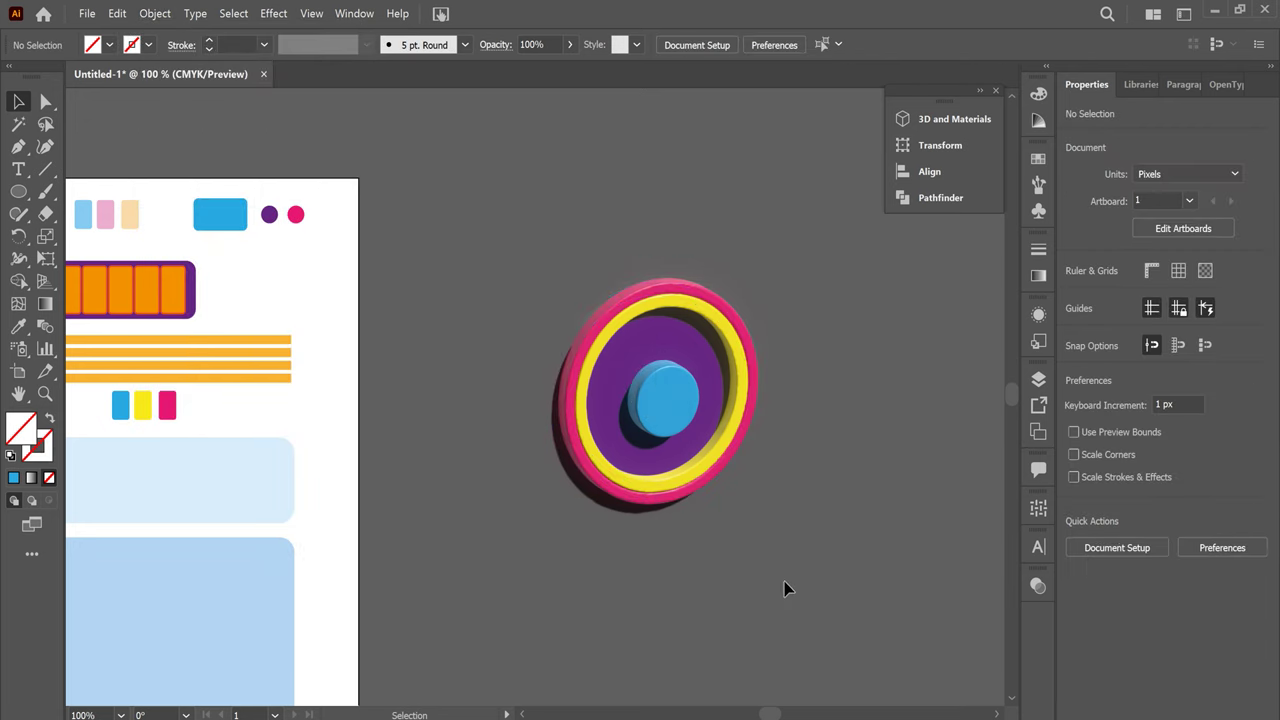
Marquee-select the expanded badge parts and group them
{"action": "left_click_drag", "start_coordinate": [531, 242], "coordinate": [700, 412]}
{"action": "right_click", "coordinate": [698, 402]}
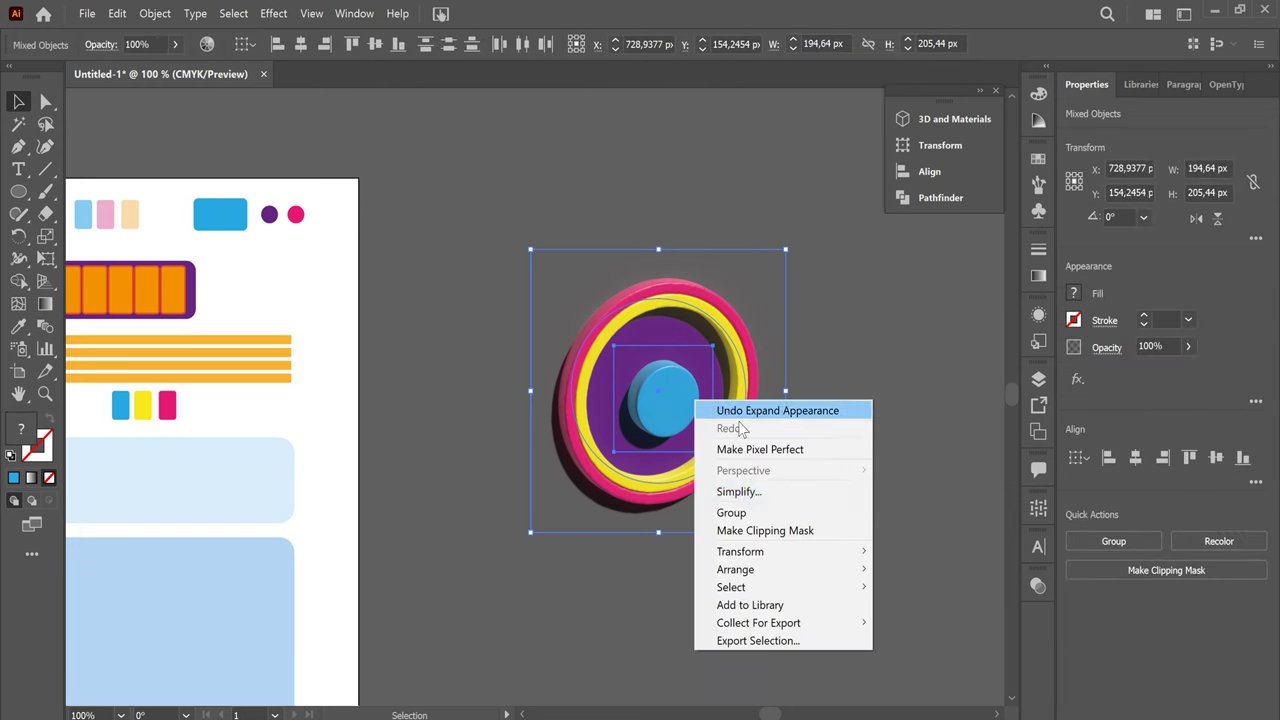
{"action": "left_click", "coordinate": [786, 513]}
{"action": "left_click", "coordinate": [806, 393]}
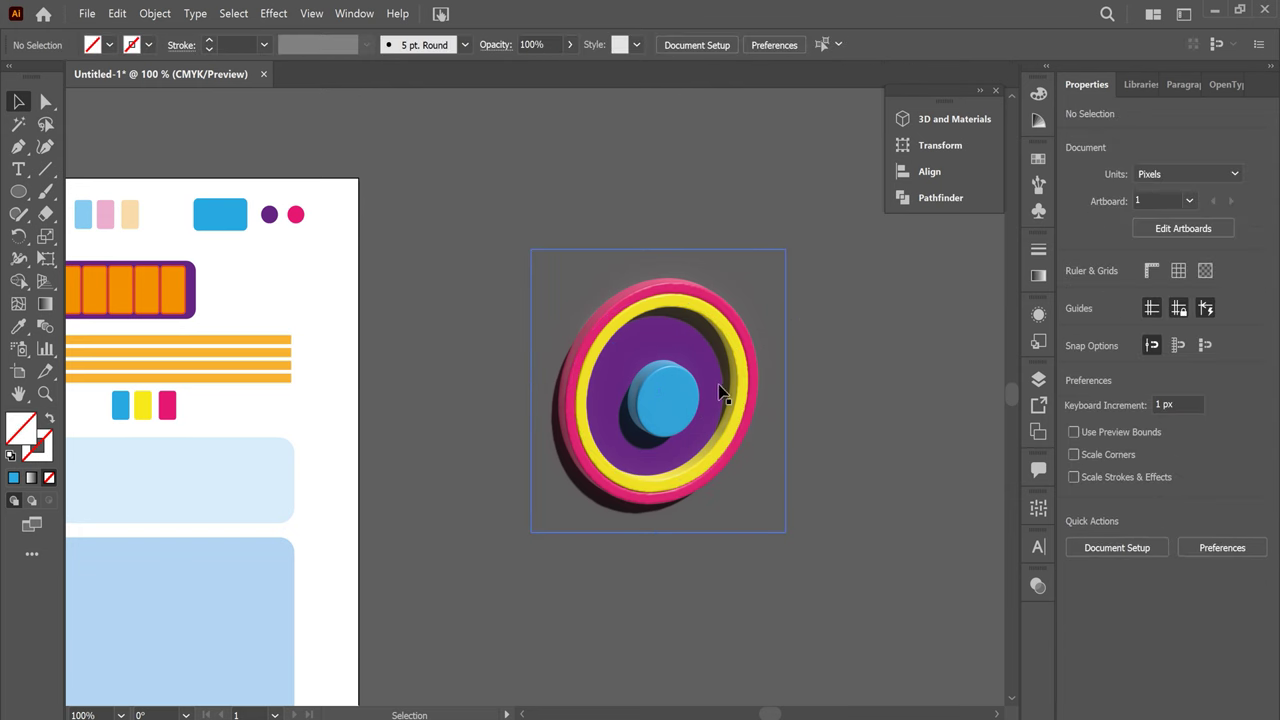
{"action": "key", "text": "ctrl+minus"}
{"action": "key", "text": "ctrl+minus"}
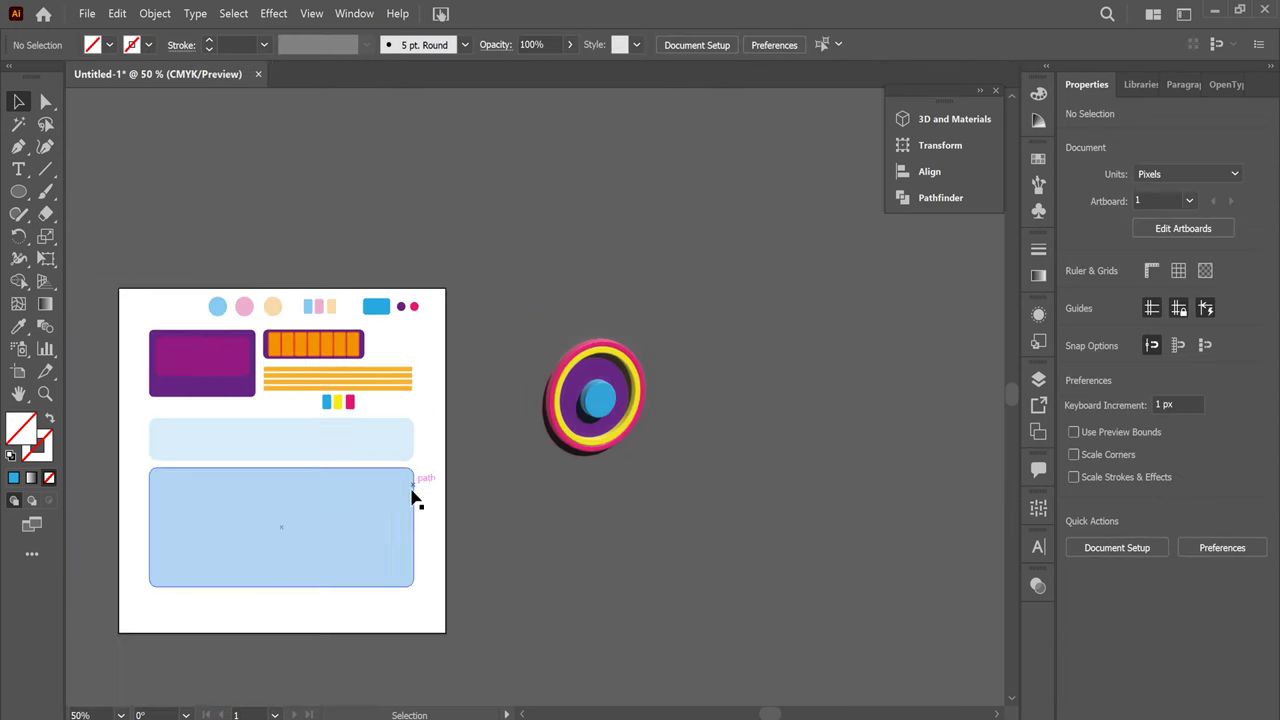
Make the large light-blue rectangle an Inflate 3D block tilted Off-Axis Front
{"action": "mouse_move", "coordinate": [516, 538]}
{"action": "left_mouse_down"}
{"action": "mouse_move", "coordinate": [688, 502]}
{"action": "mouse_move", "coordinate": [776, 389]}
{"action": "left_mouse_up"}
{"action": "key", "text": "ctrl+plus"}
{"action": "key", "text": "ctrl+plus"}
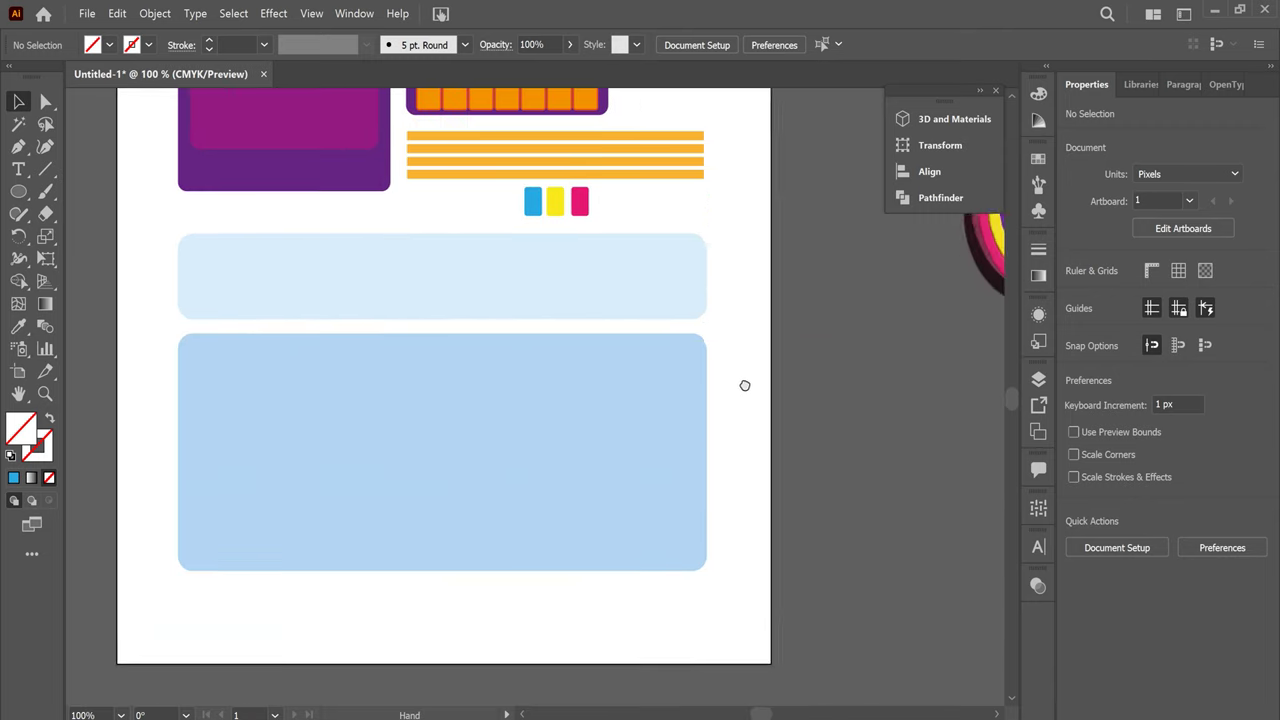
{"action": "left_click", "coordinate": [689, 494]}
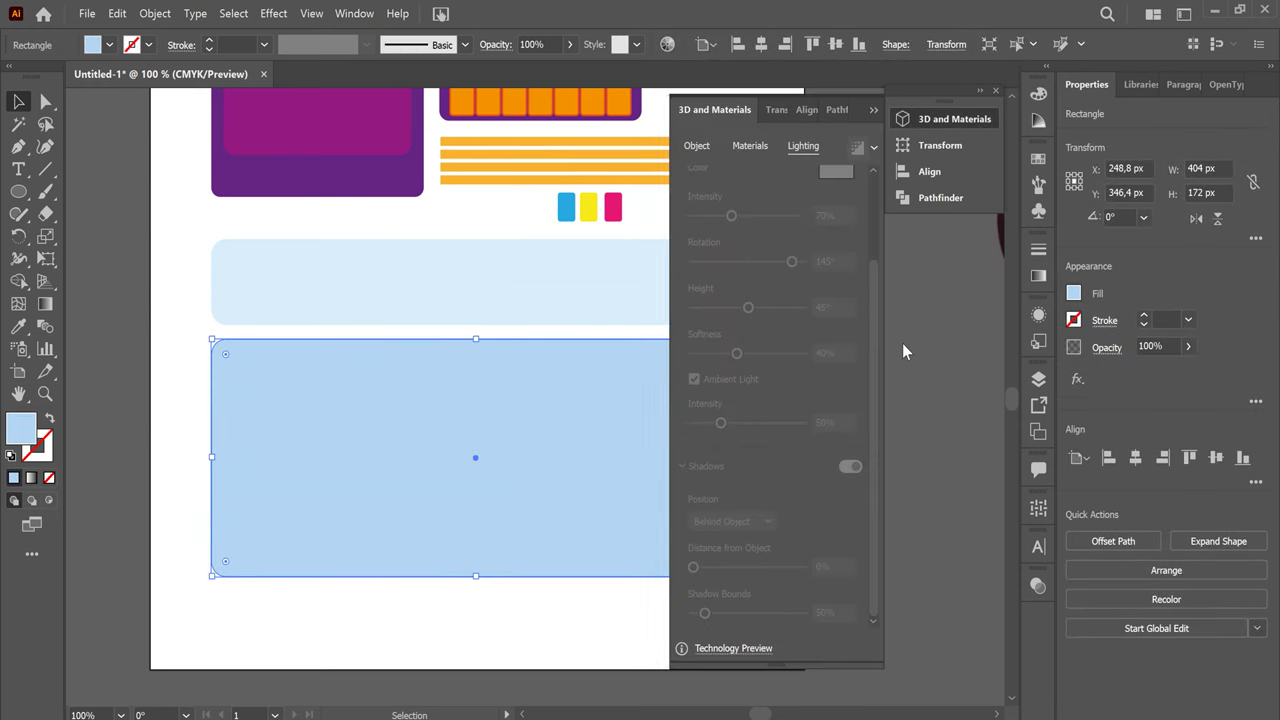
{"action": "left_click", "coordinate": [698, 147]}
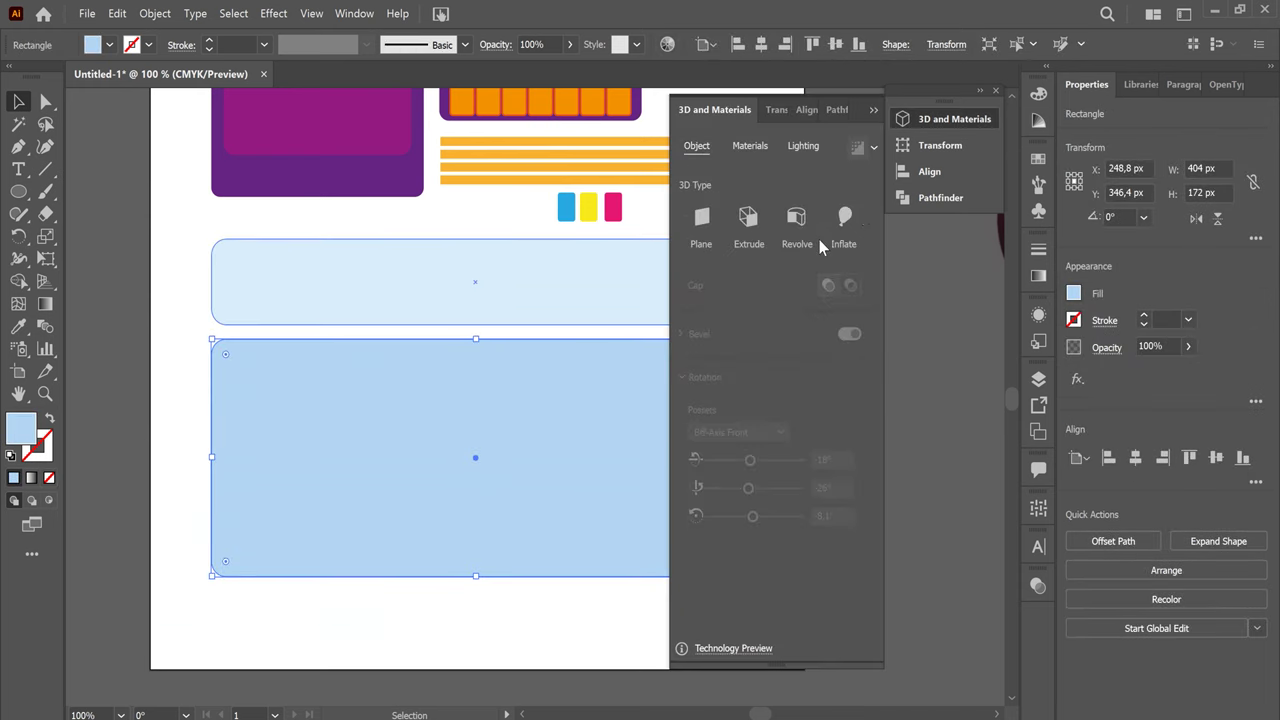
{"action": "left_click", "coordinate": [846, 217]}
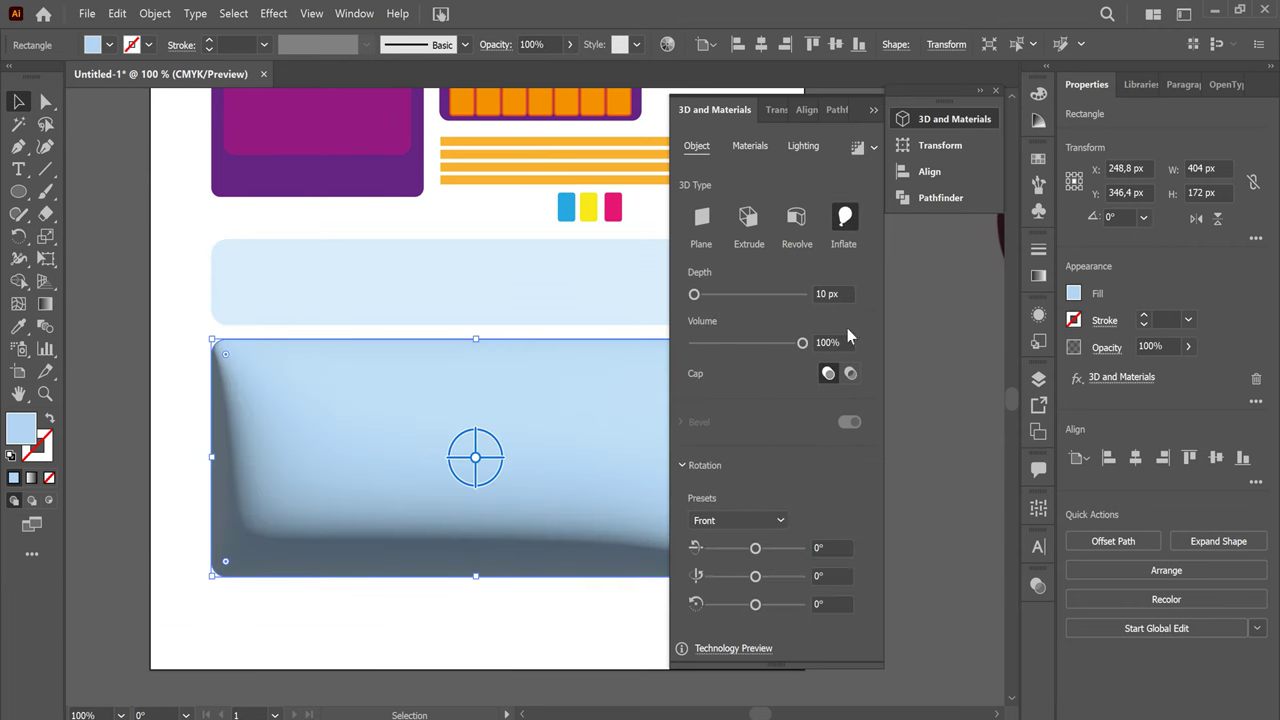
{"action": "left_click", "coordinate": [782, 520]}
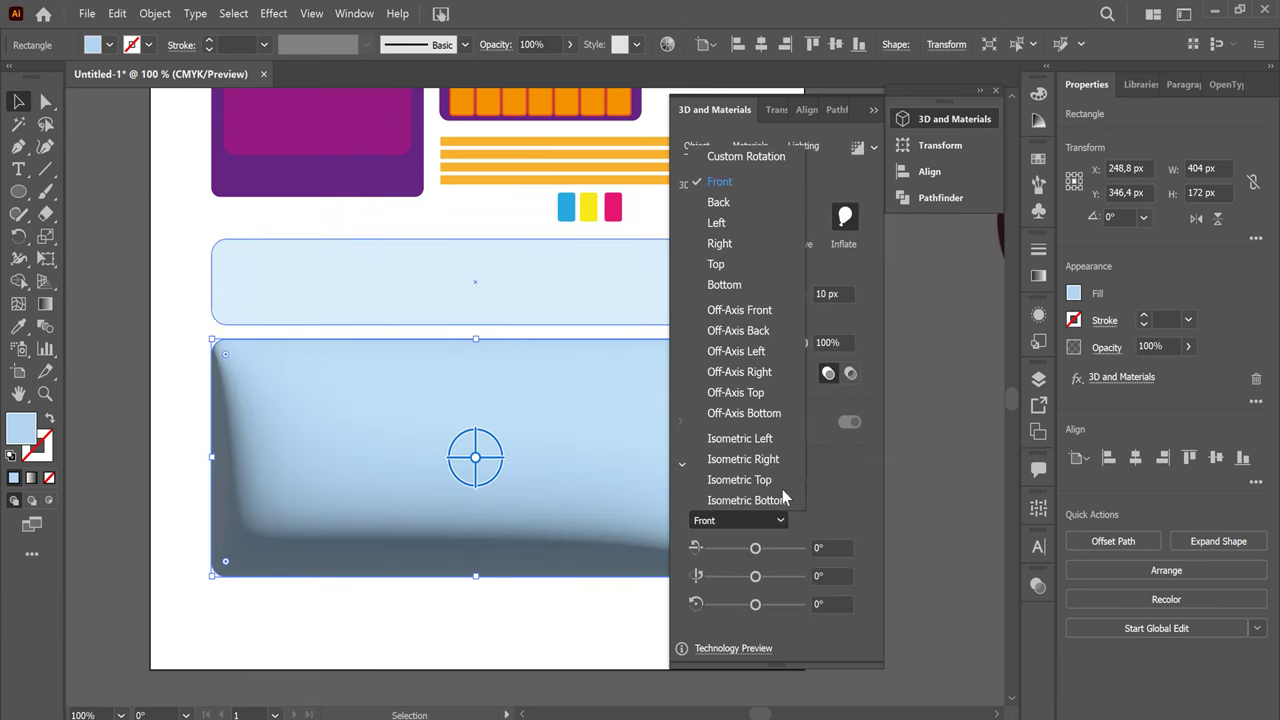
{"action": "left_click", "coordinate": [740, 310]}
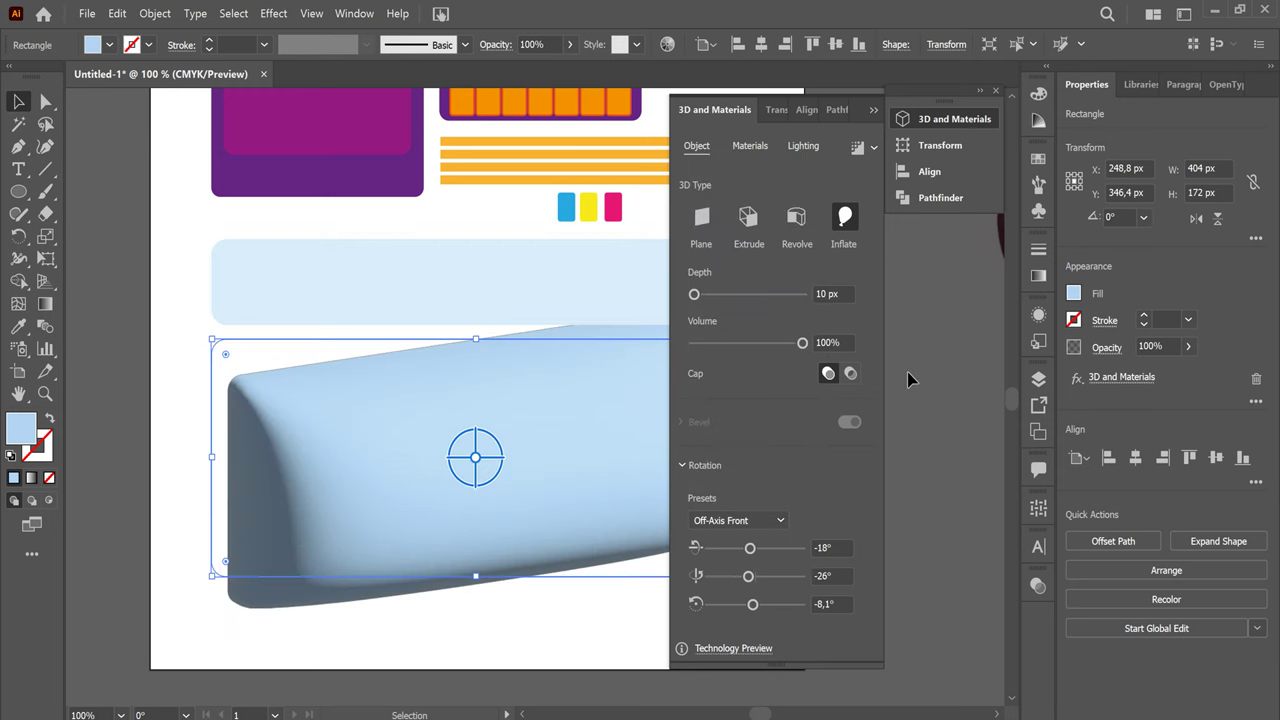
Set the block's depth to 100 px and its volume to 20%
{"action": "left_click_drag", "start_coordinate": [802, 343], "coordinate": [728, 344]}
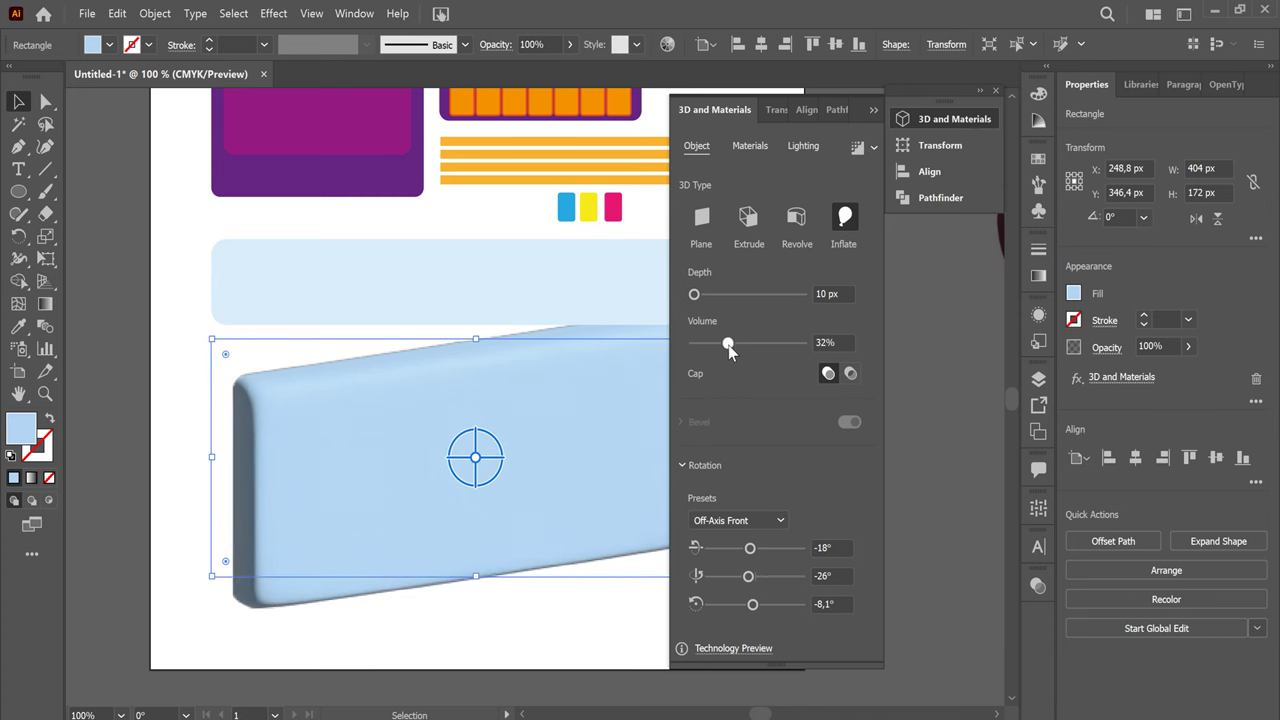
{"action": "left_click_drag", "start_coordinate": [728, 344], "coordinate": [724, 344]}
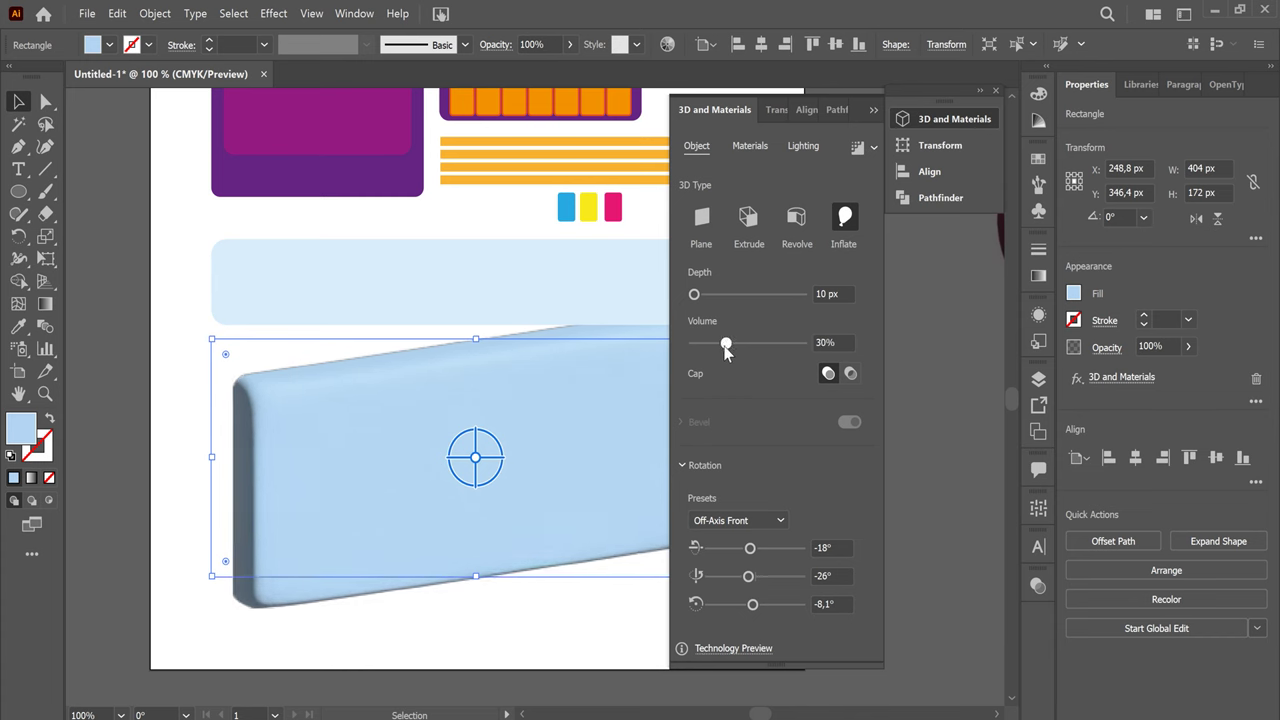
{"action": "left_click", "coordinate": [812, 343]}
{"action": "type", "text": "30"}
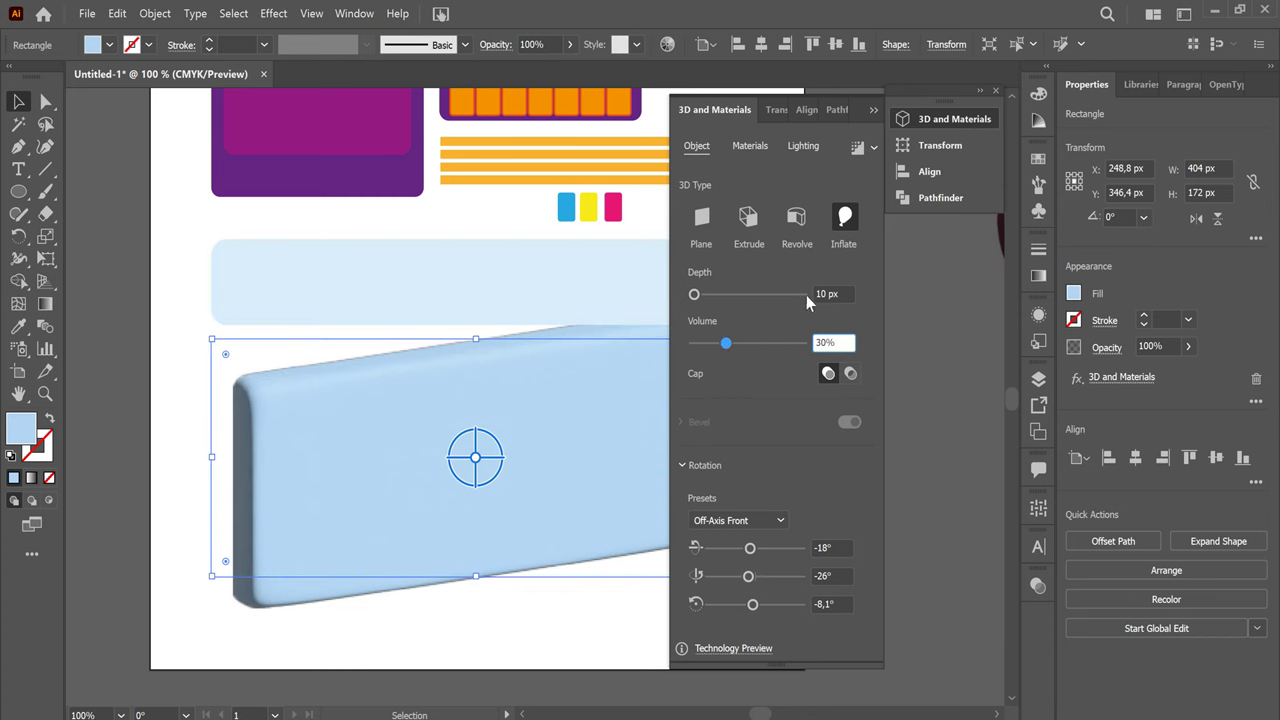
{"action": "left_click_drag", "start_coordinate": [695, 295], "coordinate": [699, 296]}
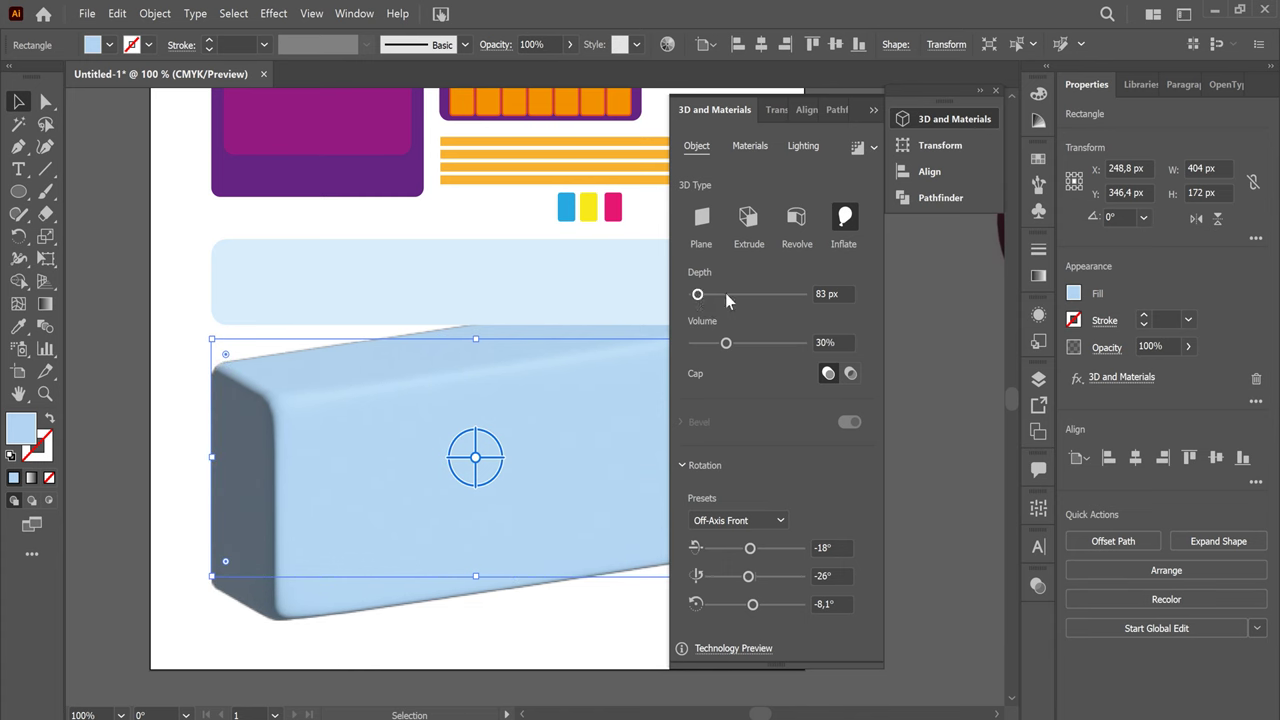
{"action": "left_click", "coordinate": [817, 294]}
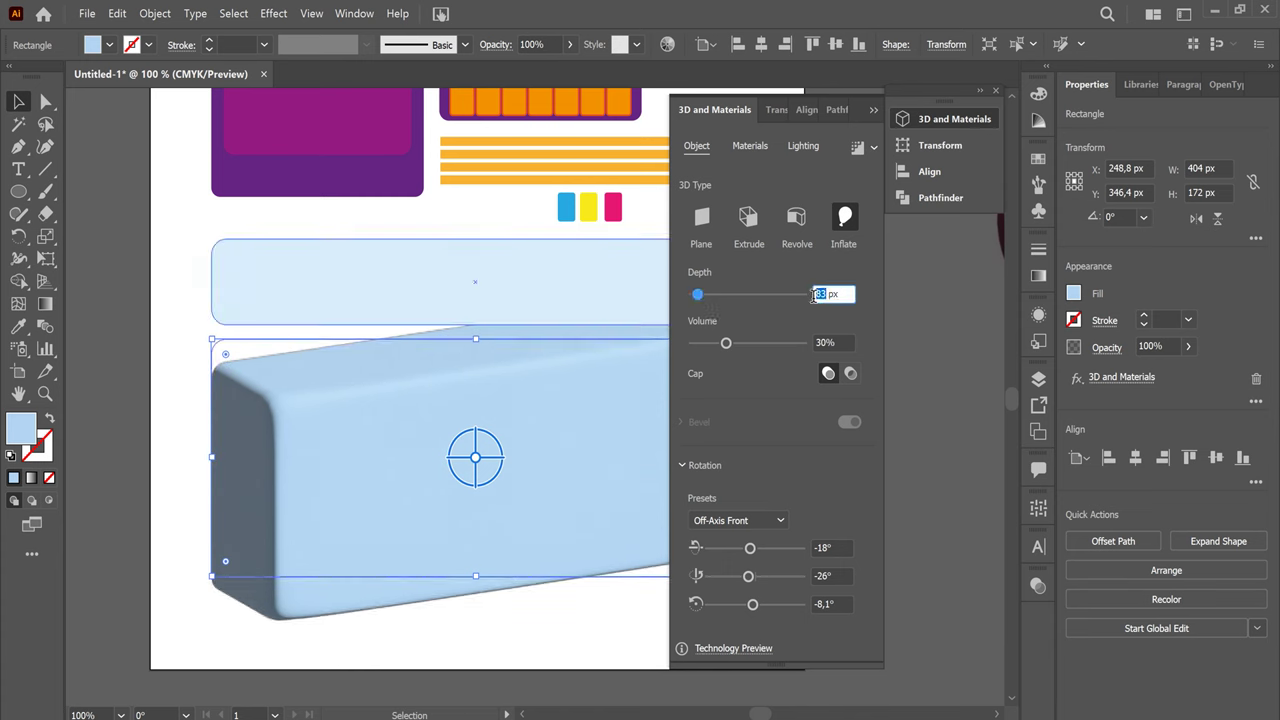
{"action": "type", "text": "100"}
{"action": "key", "text": "Return"}
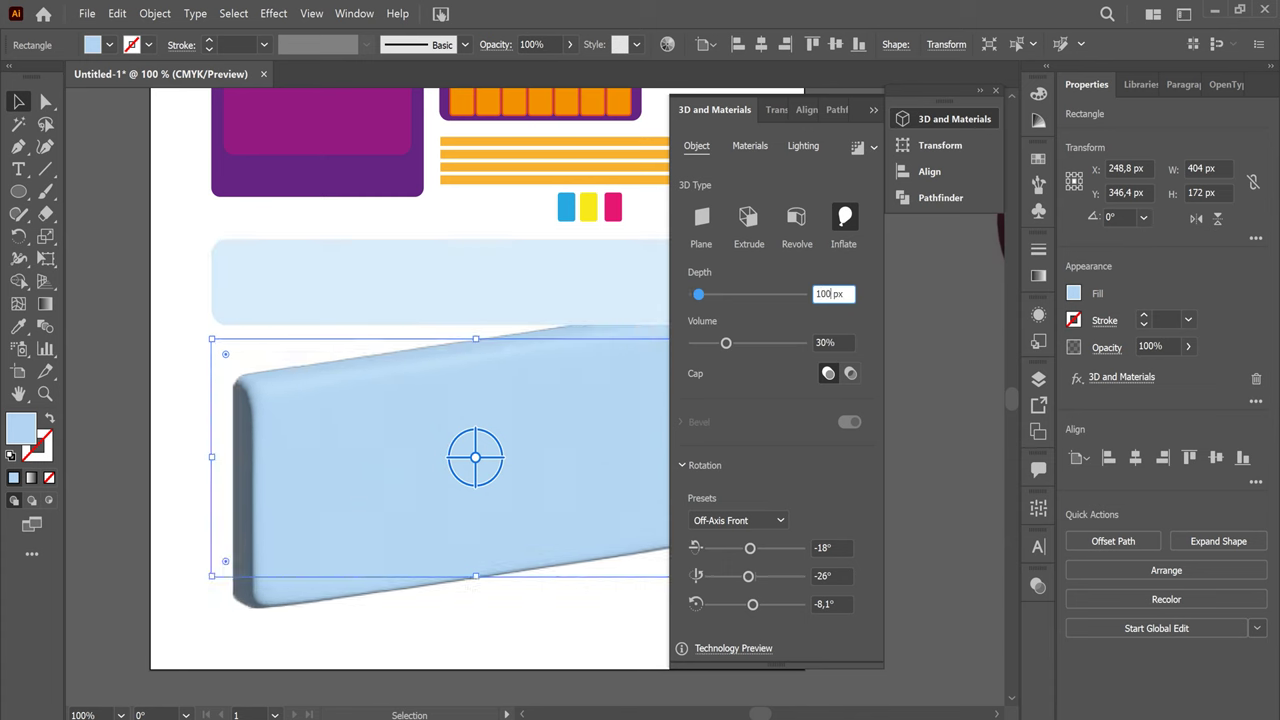
{"action": "left_click", "coordinate": [826, 342]}
{"action": "type", "text": "20"}
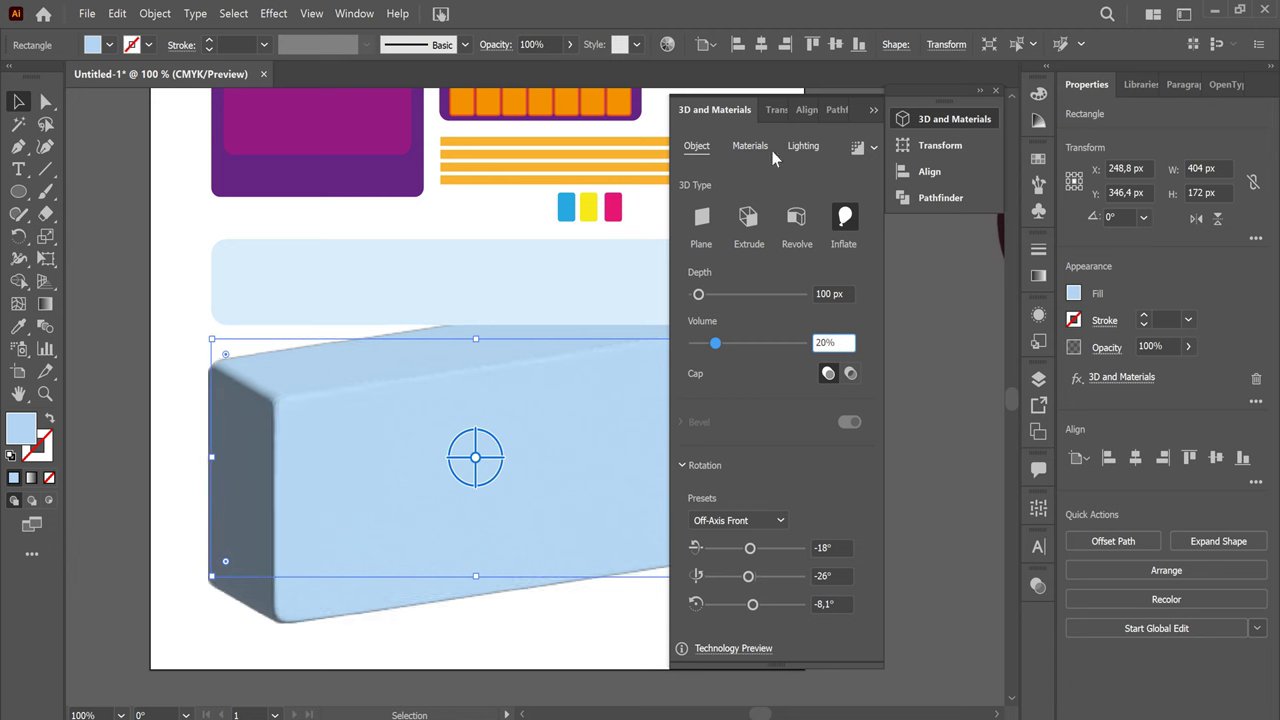
{"action": "key", "text": "Return"}
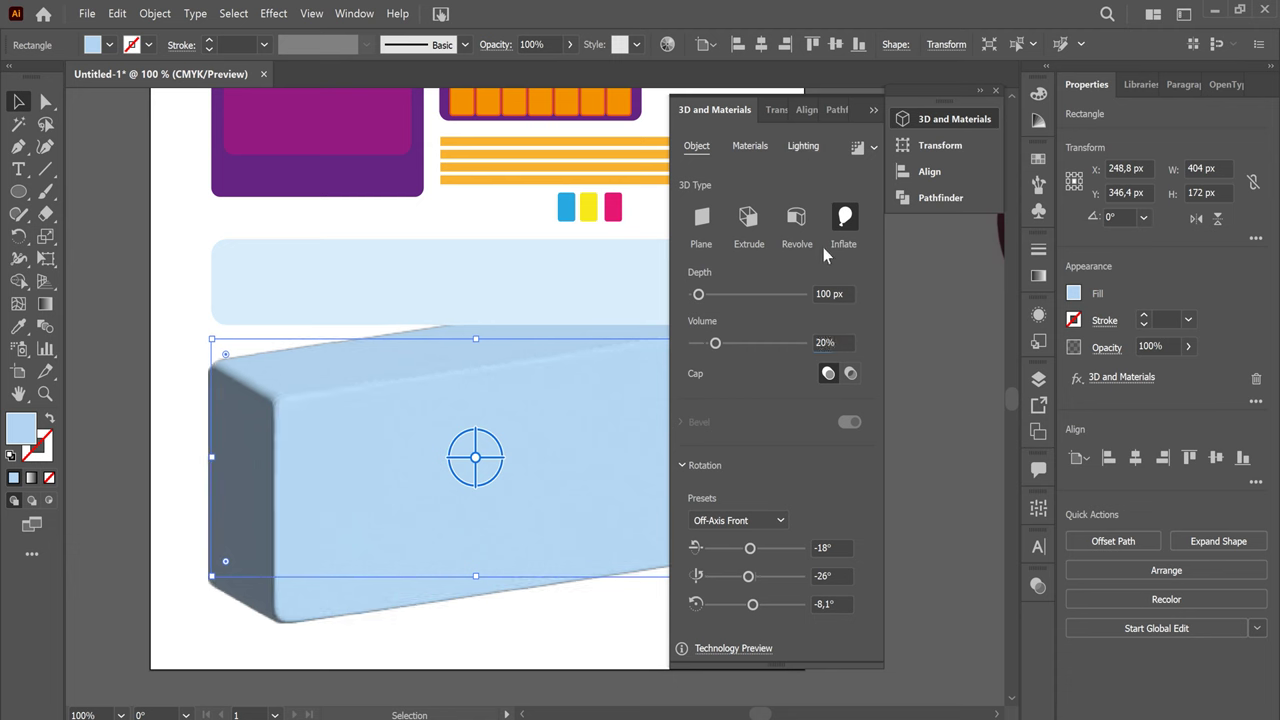
Turn on the block's shadow below the object and rotate the lighting to -10°
{"action": "left_click", "coordinate": [802, 146]}
{"action": "left_click", "coordinate": [850, 576]}
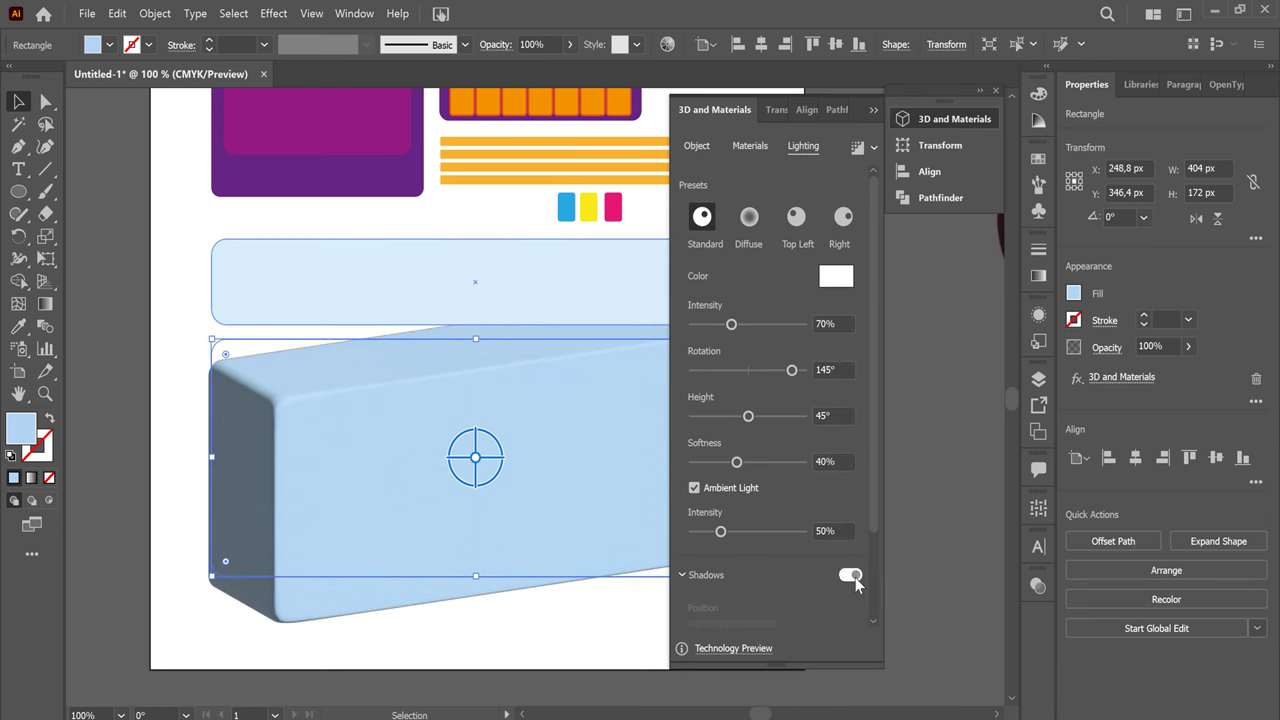
{"action": "left_click_drag", "start_coordinate": [873, 516], "coordinate": [877, 626]}
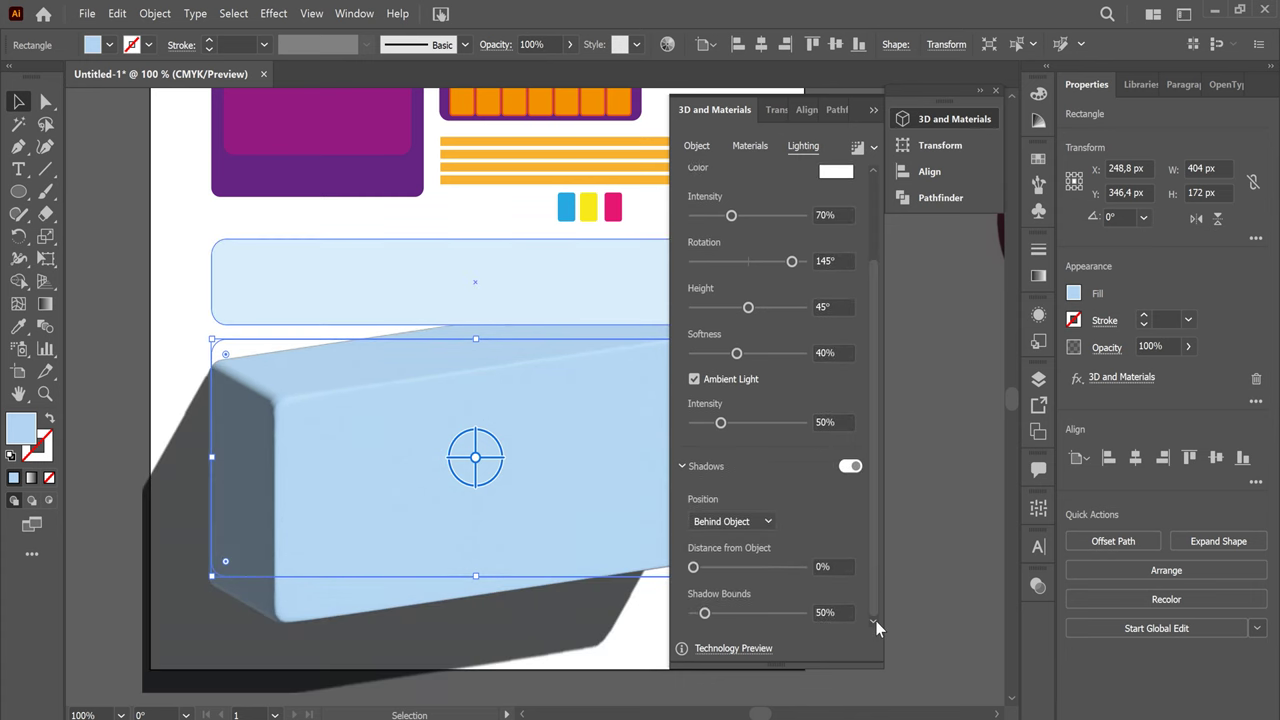
{"action": "left_click", "coordinate": [768, 523]}
{"action": "left_click", "coordinate": [776, 556]}
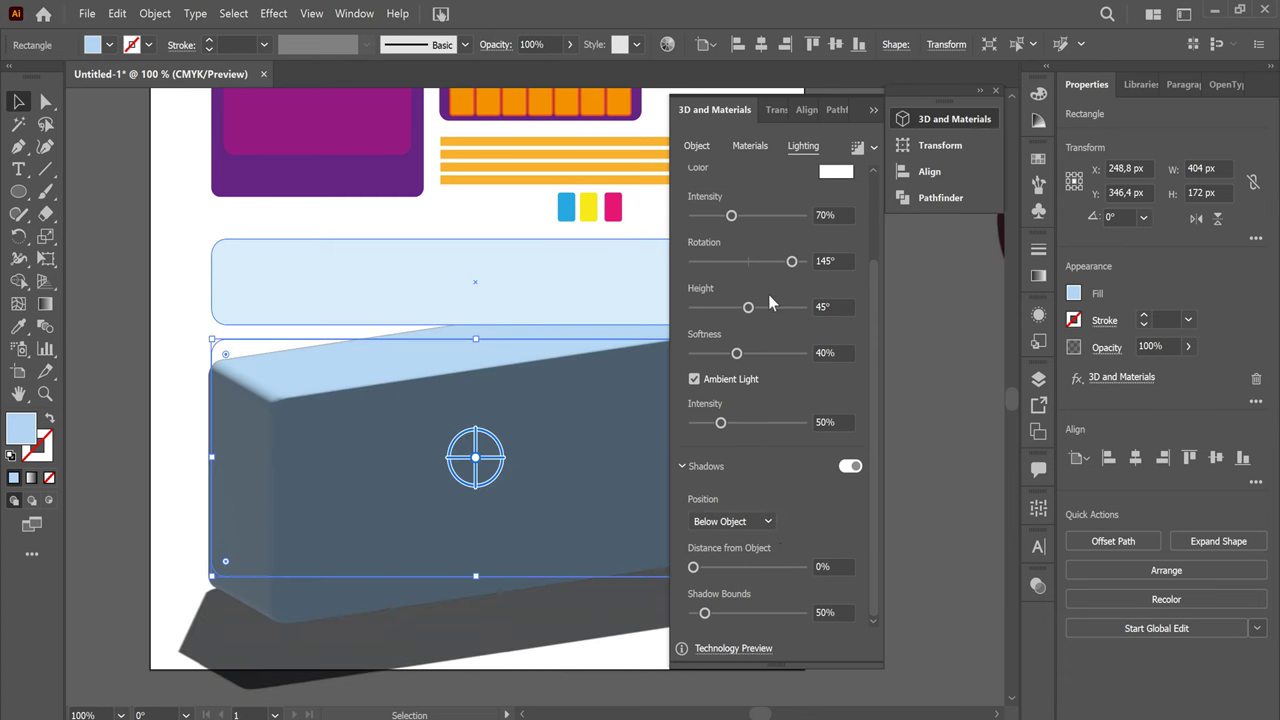
{"action": "left_click_drag", "start_coordinate": [793, 260], "coordinate": [745, 263]}
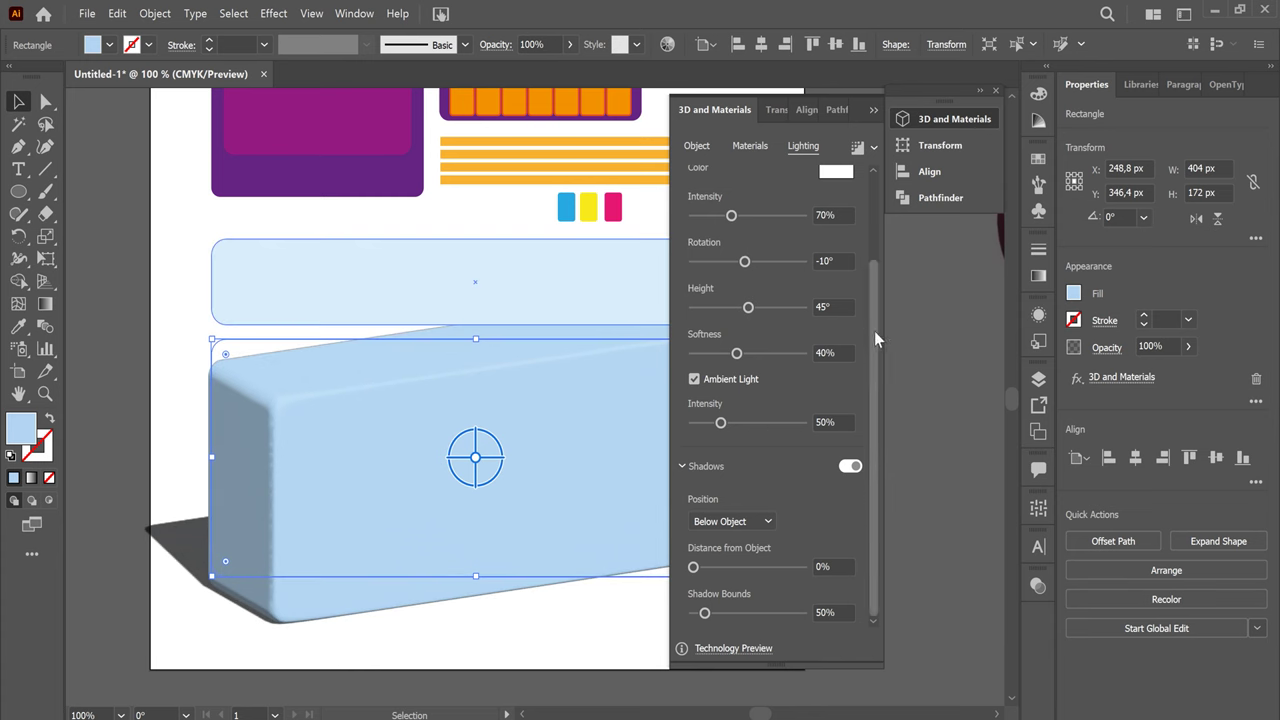
{"action": "left_click_drag", "start_coordinate": [874, 331], "coordinate": [875, 196]}
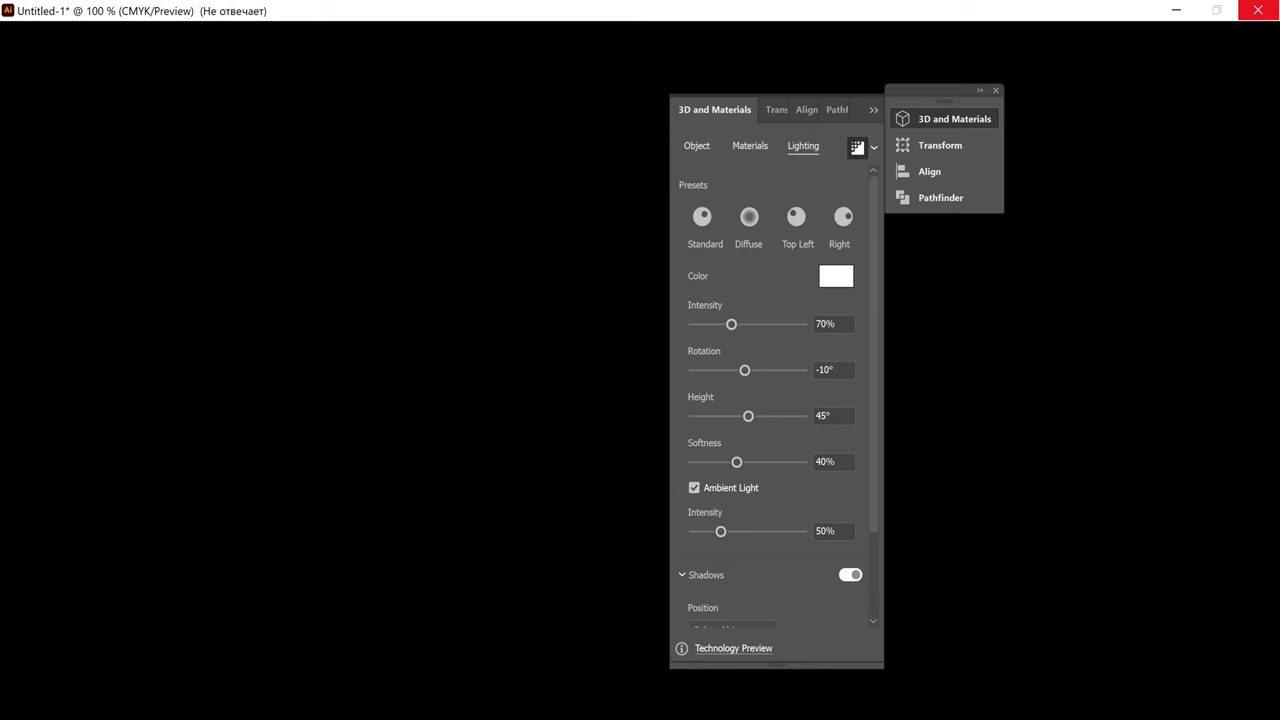
{"action": "left_click", "coordinate": [404, 715]}
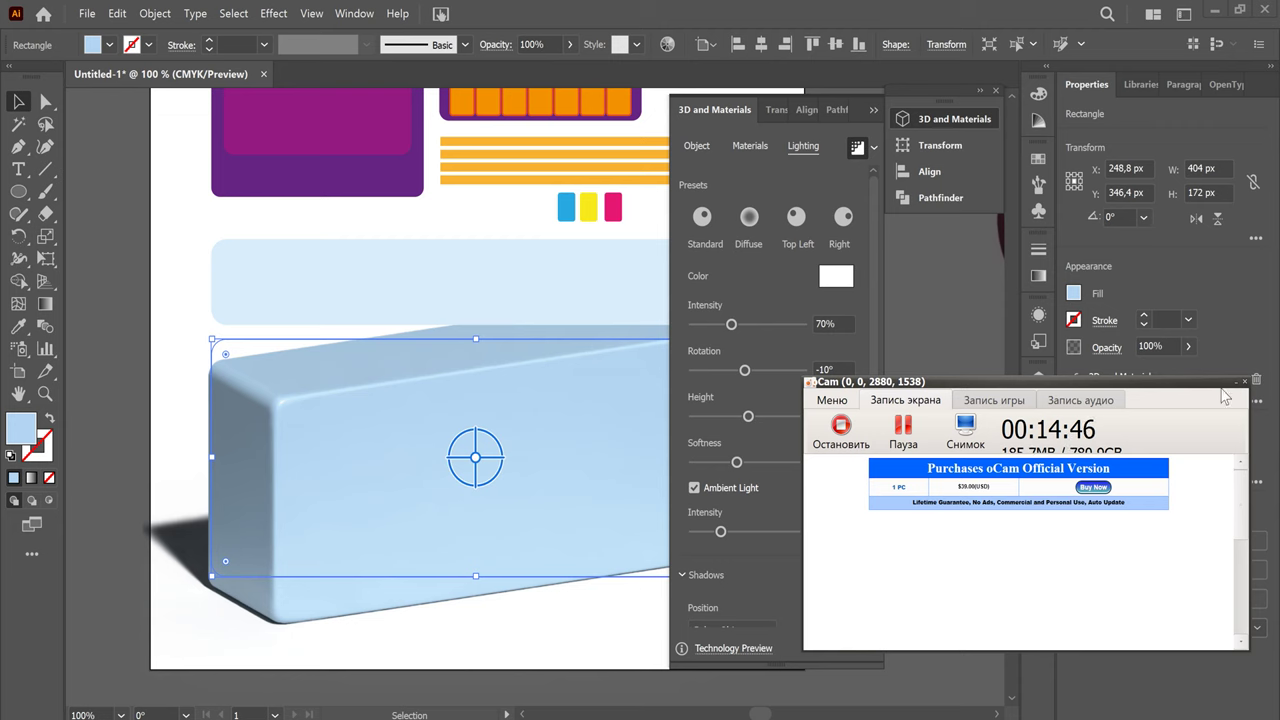
Expand the light-blue block's 3D appearance into a grouped embedded image
{"action": "left_click", "coordinate": [1240, 382]}
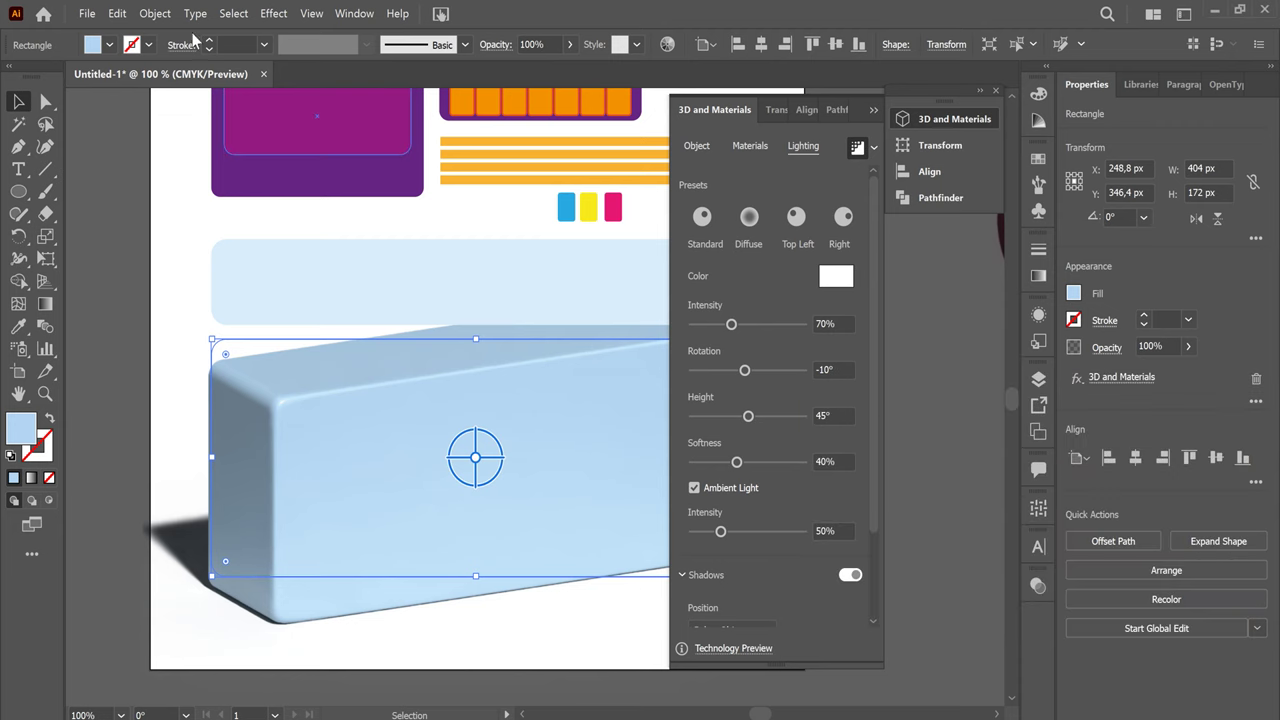
{"action": "left_click", "coordinate": [155, 13]}
{"action": "left_click", "coordinate": [263, 217]}
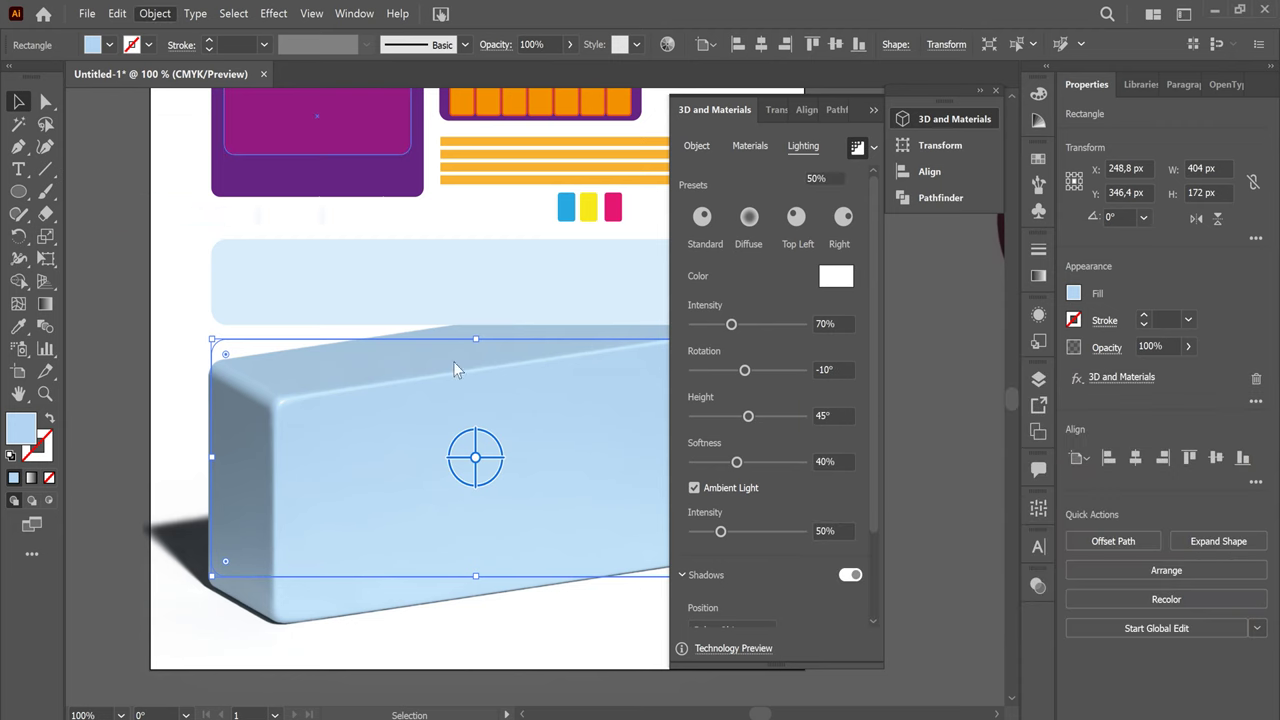
{"action": "left_click", "coordinate": [96, 480]}
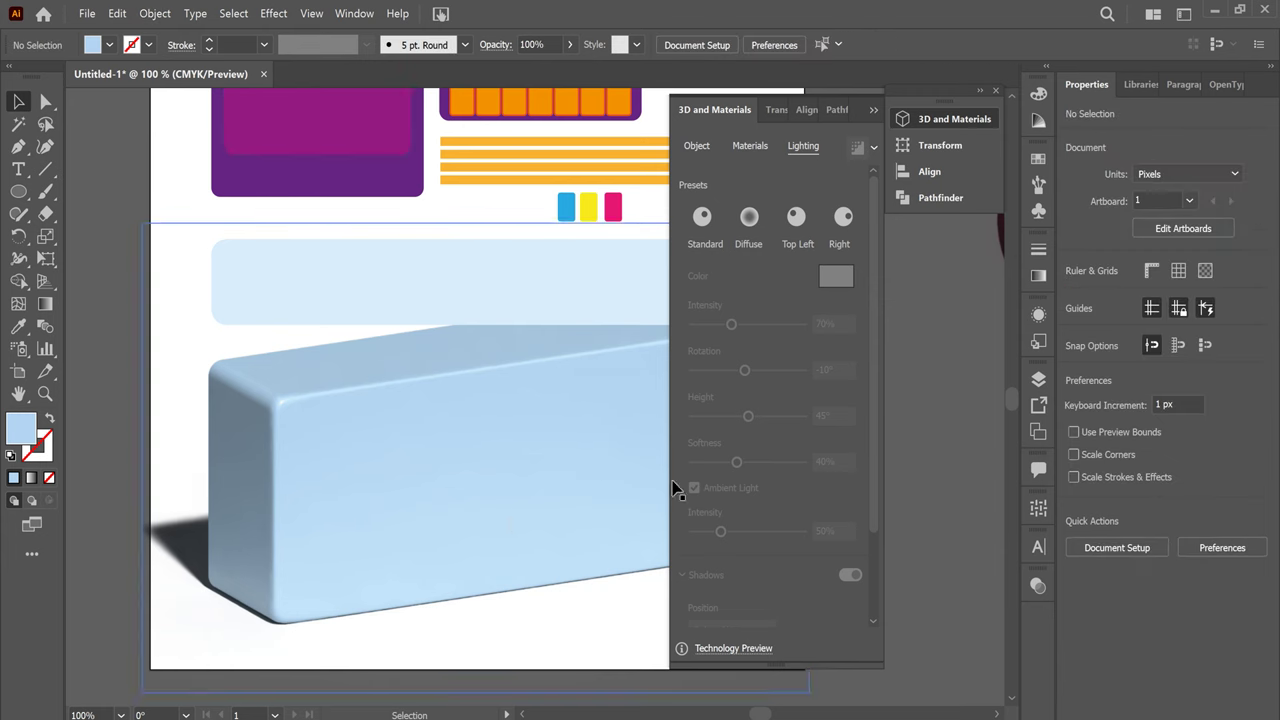
Nudge the expanded block group about 16 px to the right
{"action": "left_click", "coordinate": [873, 109]}
{"action": "left_click_drag", "start_coordinate": [587, 503], "coordinate": [605, 503]}
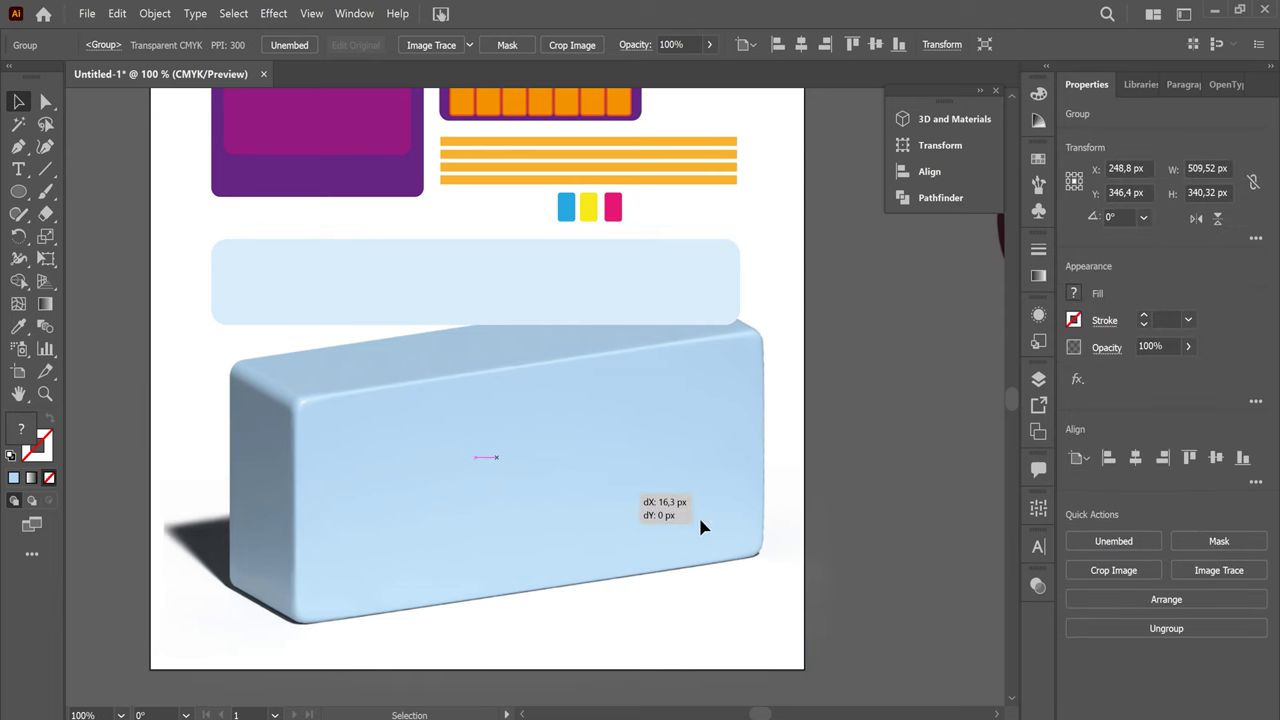
{"action": "left_click", "coordinate": [924, 465]}
{"action": "left_click", "coordinate": [632, 303]}
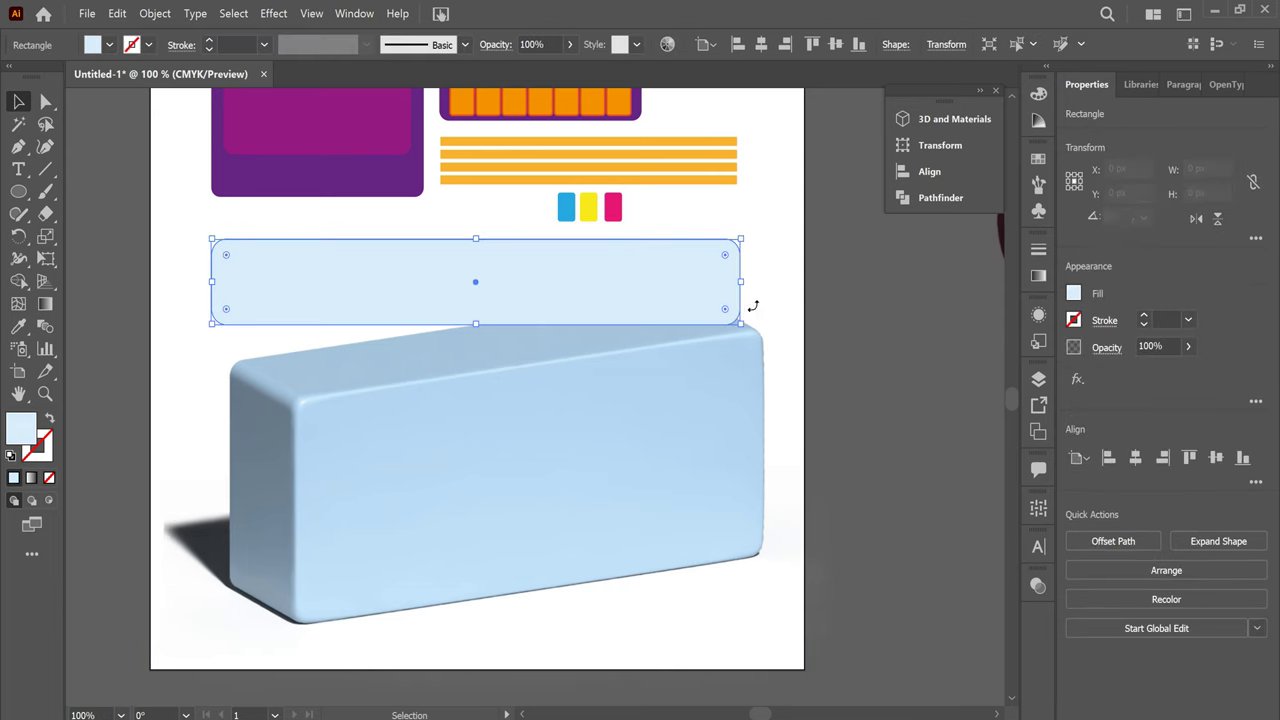
Apply 3D Inflate to the flat bar with the Off-Axis Front rotation preset
{"action": "left_click", "coordinate": [903, 119]}
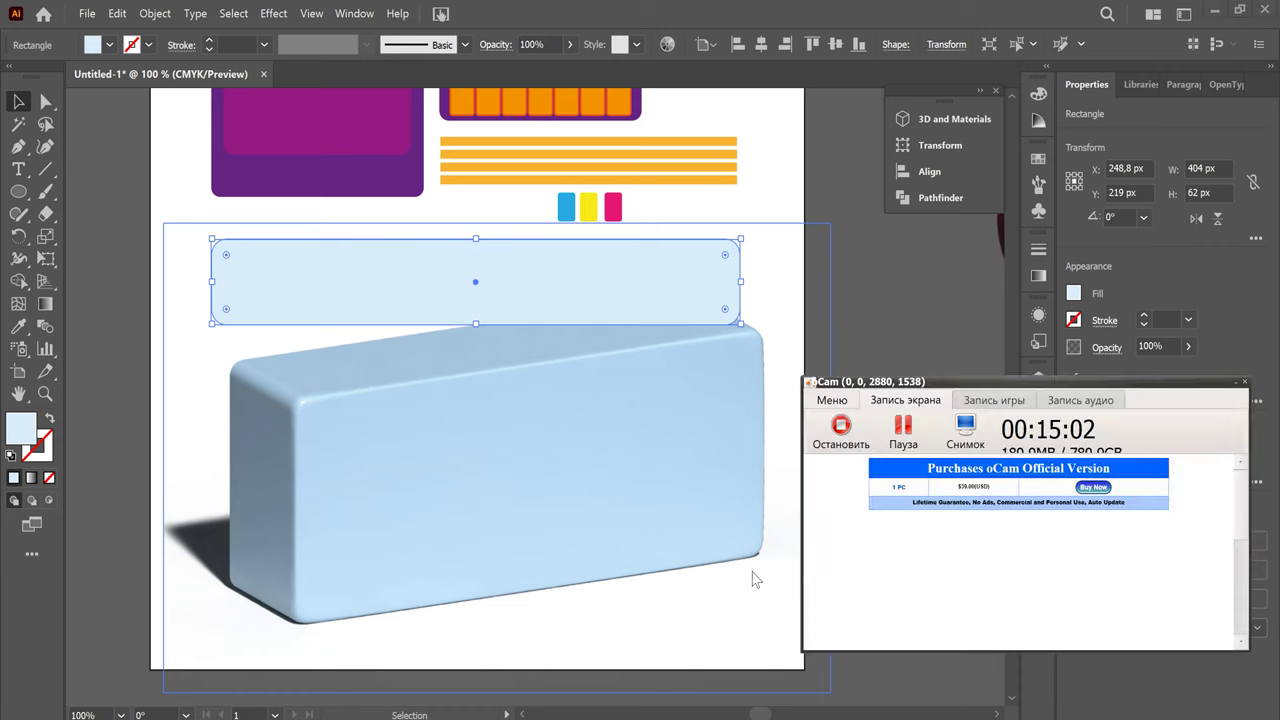
{"action": "left_click", "coordinate": [1237, 382]}
{"action": "left_click", "coordinate": [940, 118]}
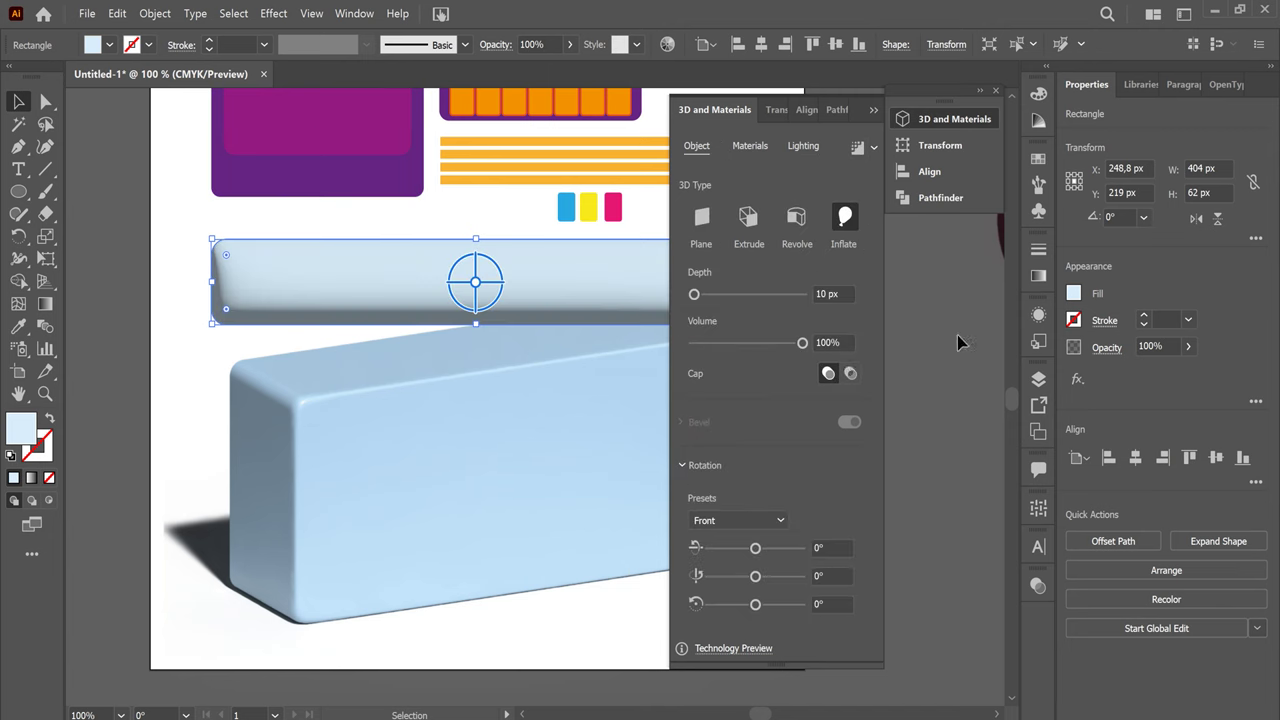
{"action": "left_click", "coordinate": [780, 517]}
{"action": "left_click", "coordinate": [774, 307]}
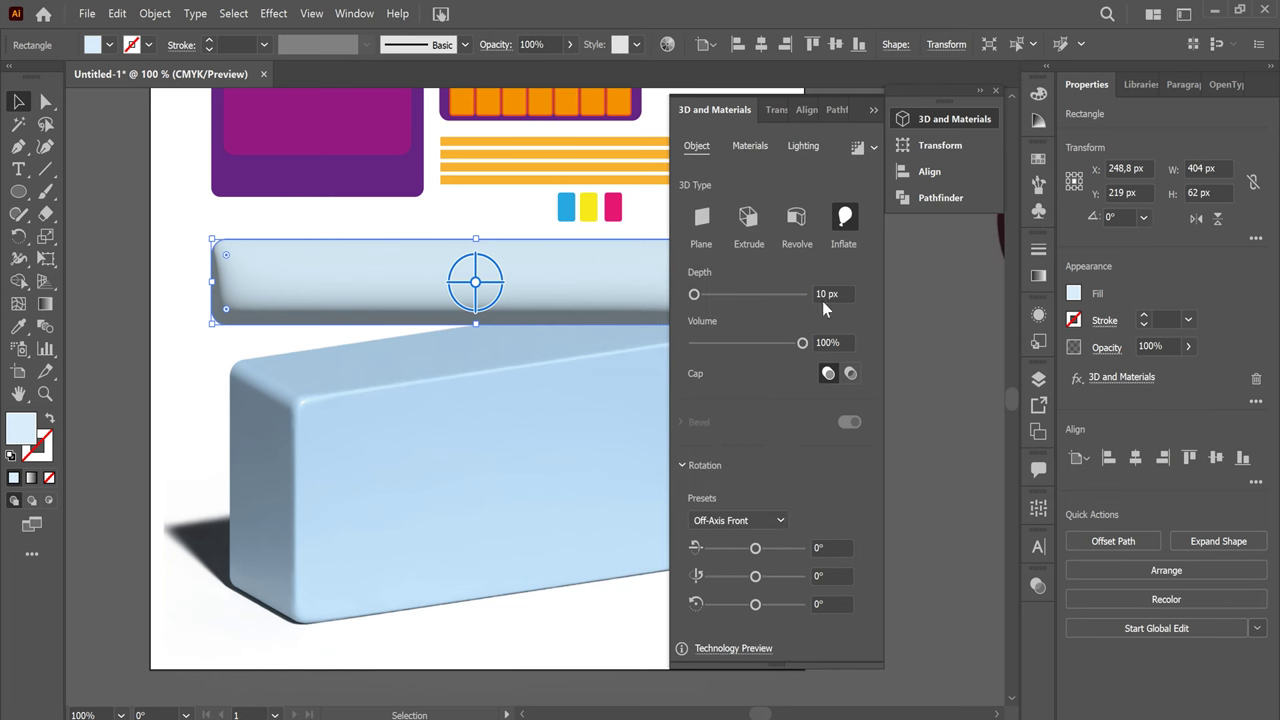
Set the inflated bar's depth to 100 px and volume to 20%
{"action": "double_click", "coordinate": [826, 293]}
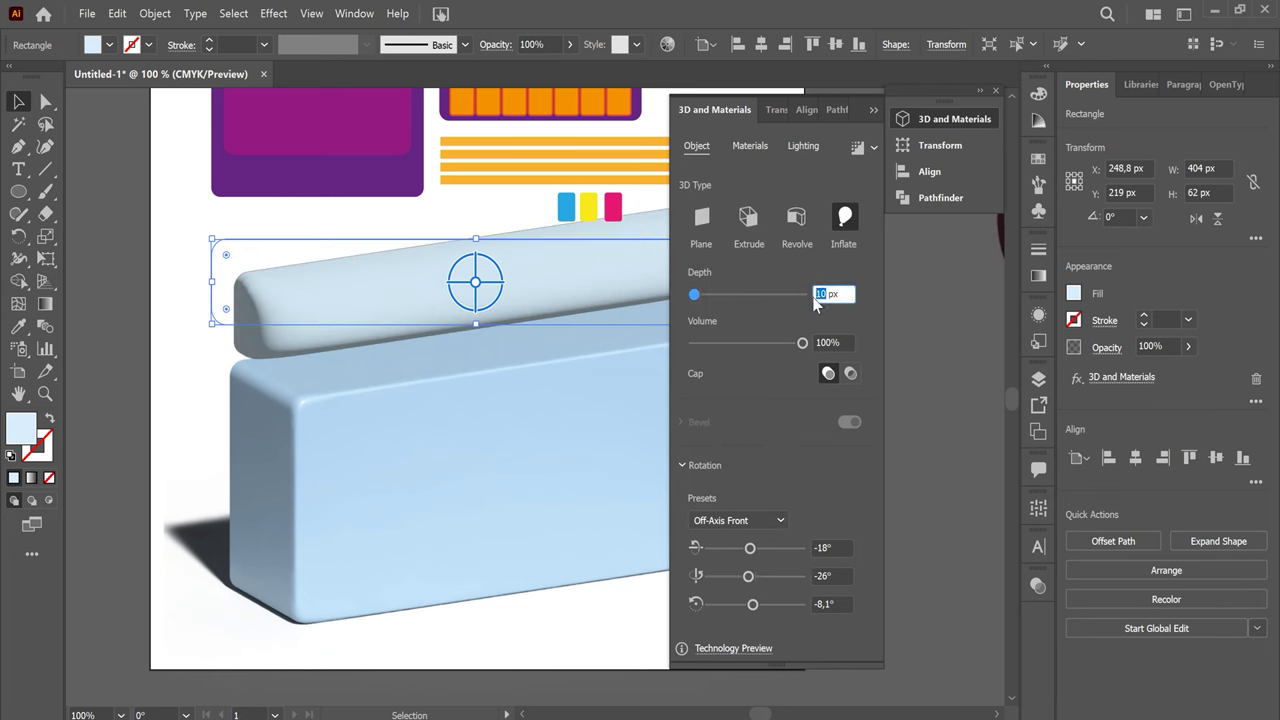
{"action": "type", "text": "100"}
{"action": "key", "text": "Return"}
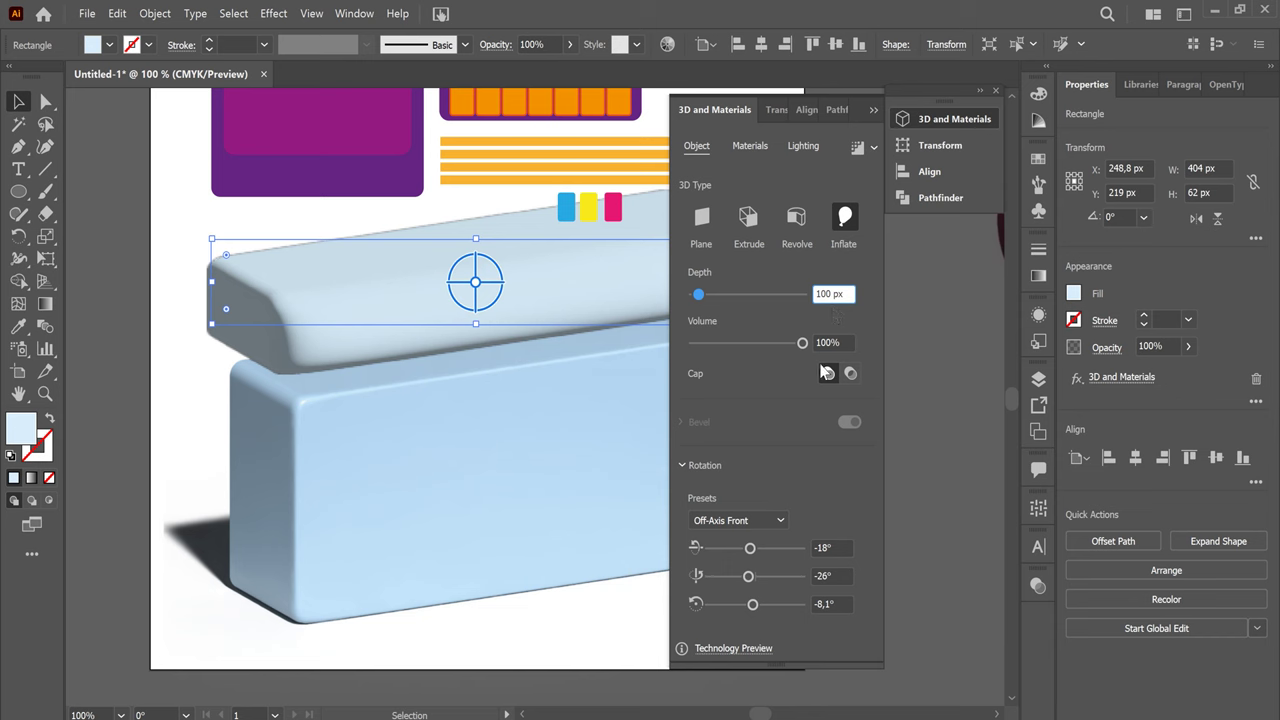
{"action": "double_click", "coordinate": [822, 342]}
{"action": "type", "text": "2"}
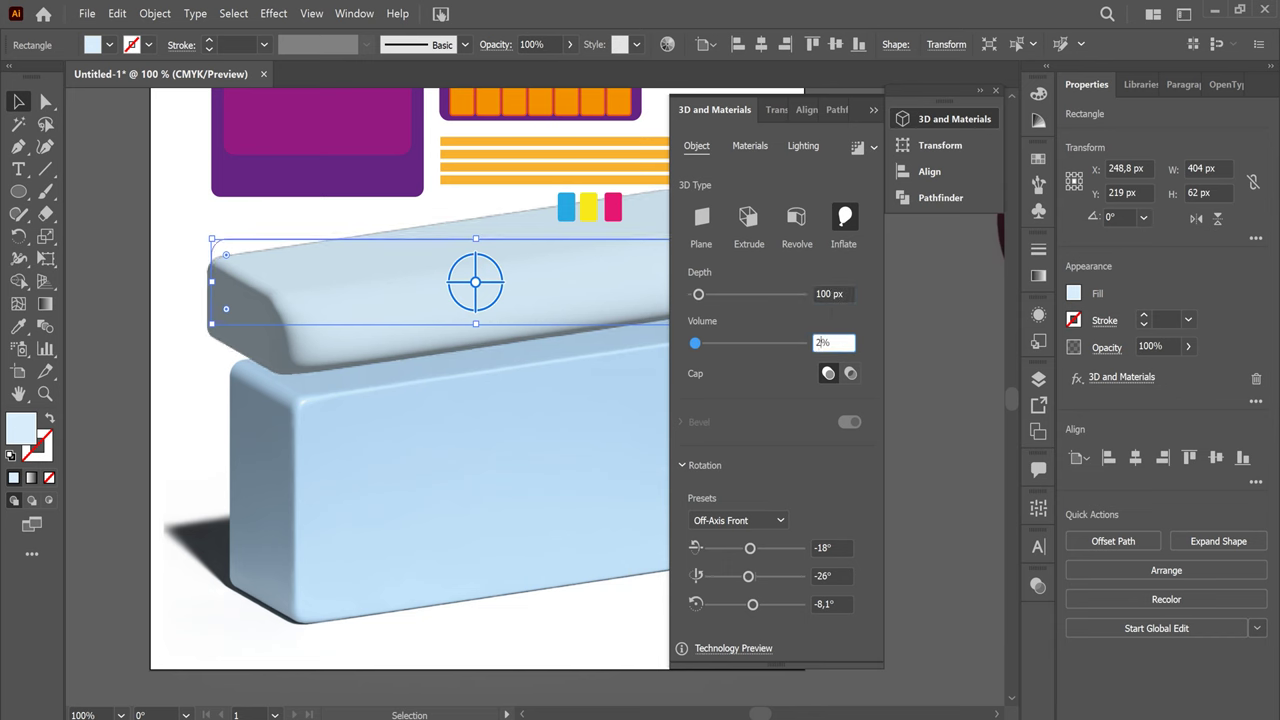
{"action": "type", "text": "0"}
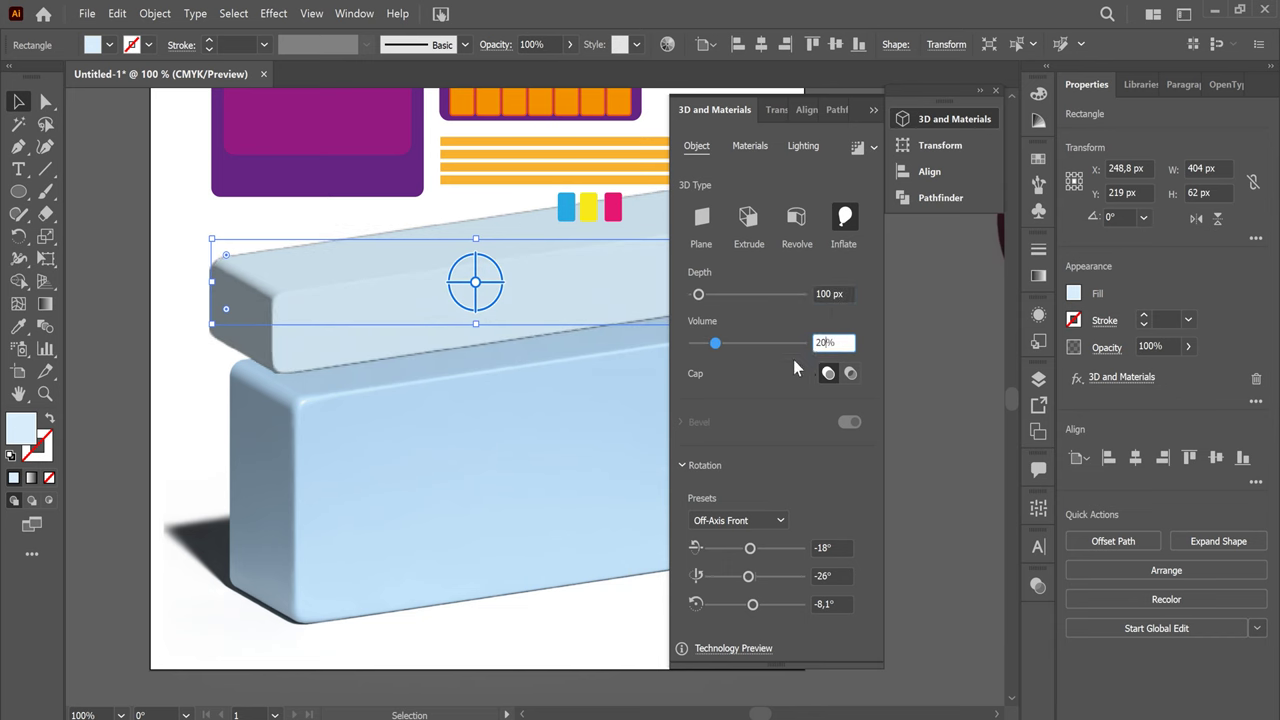
{"action": "left_click", "coordinate": [862, 279]}
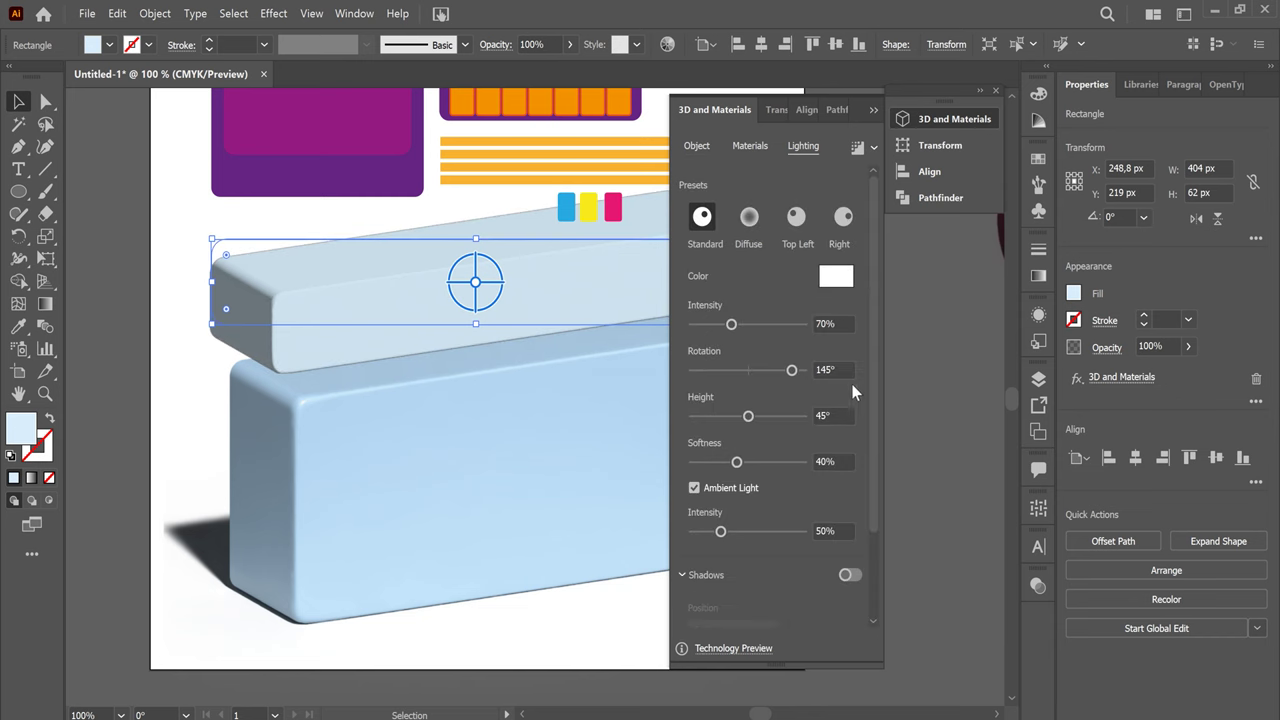
Turn on the upper block's shadow, positioned below the object
{"action": "left_click_drag", "start_coordinate": [872, 456], "coordinate": [875, 555]}
{"action": "left_click", "coordinate": [850, 466]}
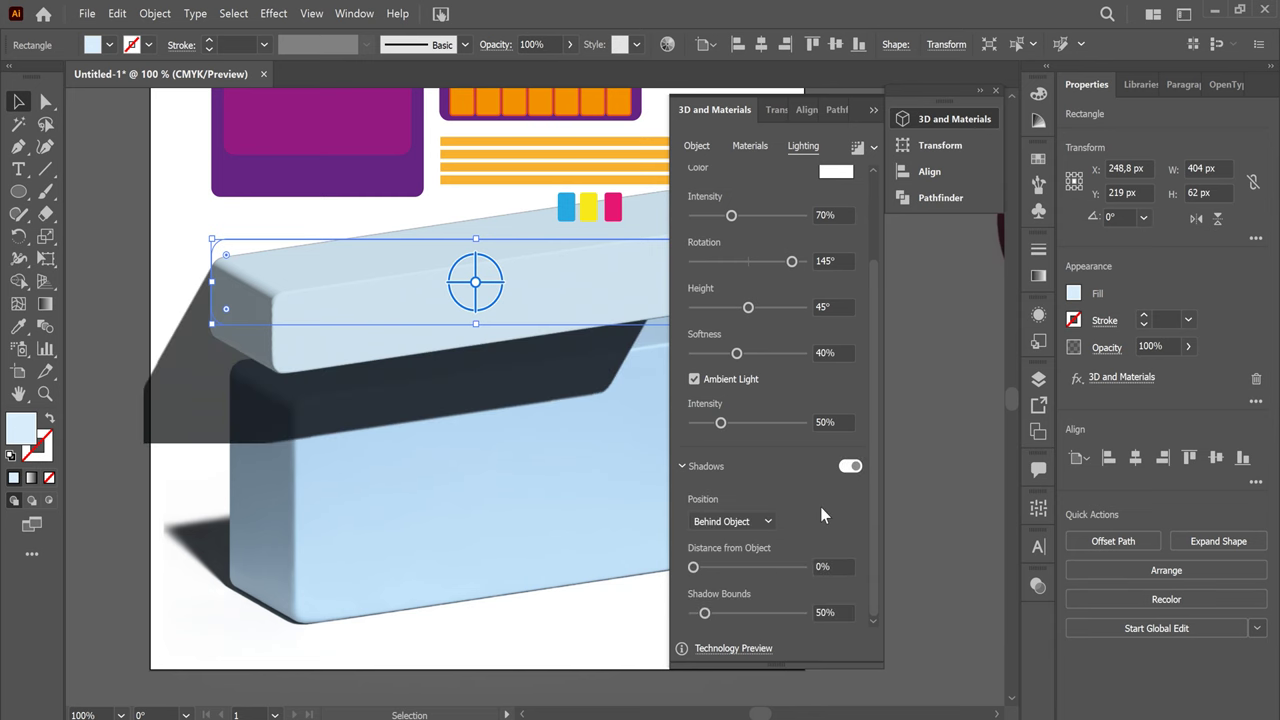
{"action": "left_click", "coordinate": [759, 521]}
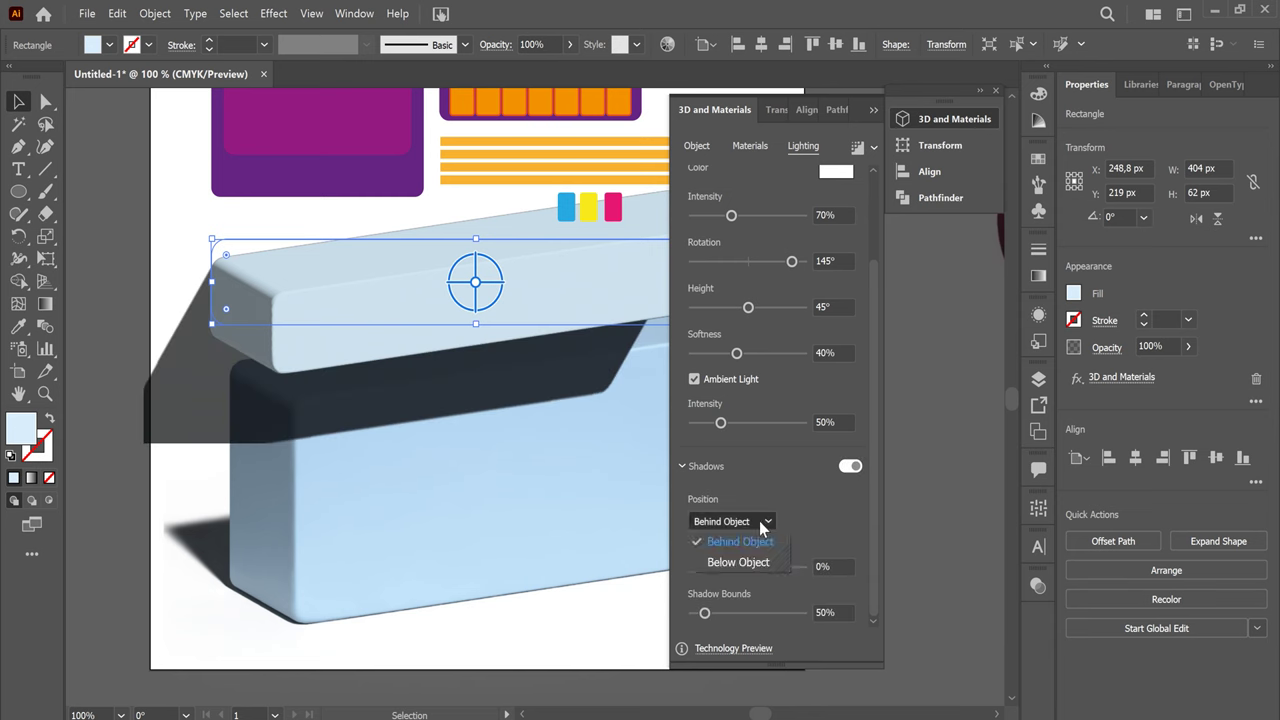
{"action": "left_click", "coordinate": [772, 547]}
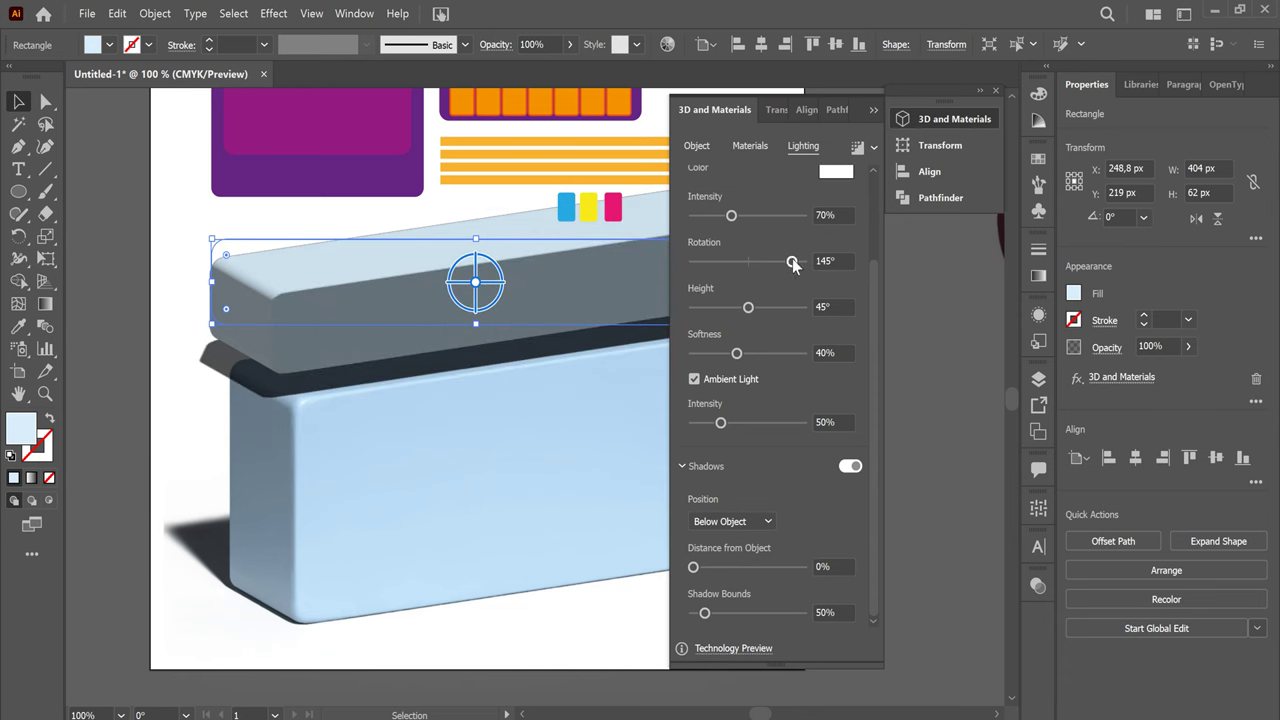
Turn the shadow off and rotate the light around to 167°
{"action": "left_click_drag", "start_coordinate": [792, 262], "coordinate": [770, 263]}
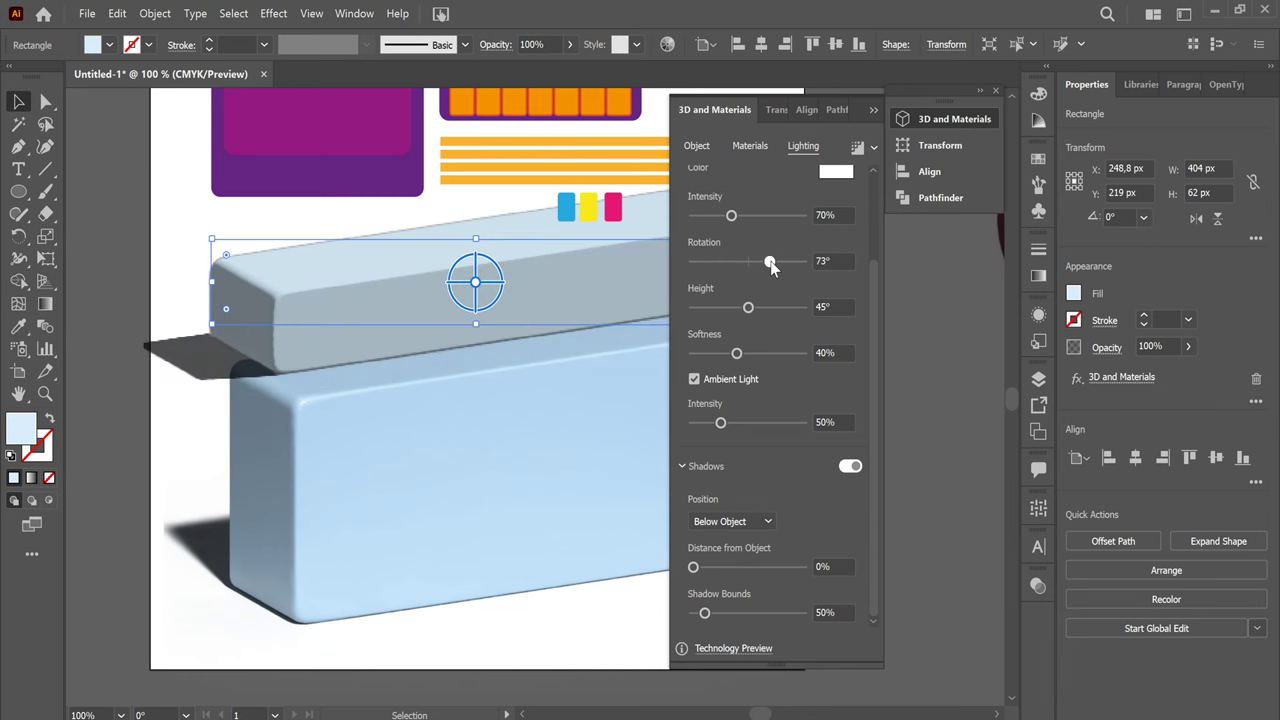
{"action": "left_click", "coordinate": [843, 466]}
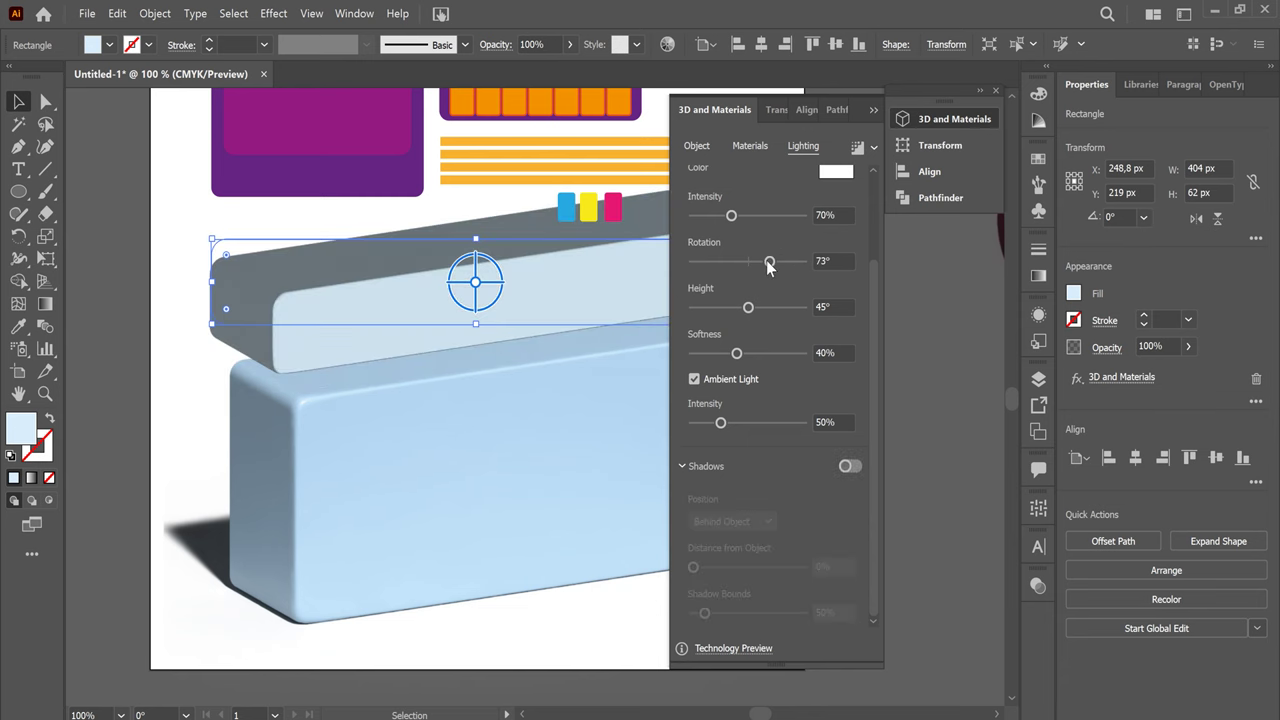
{"action": "left_click_drag", "start_coordinate": [770, 262], "coordinate": [798, 262]}
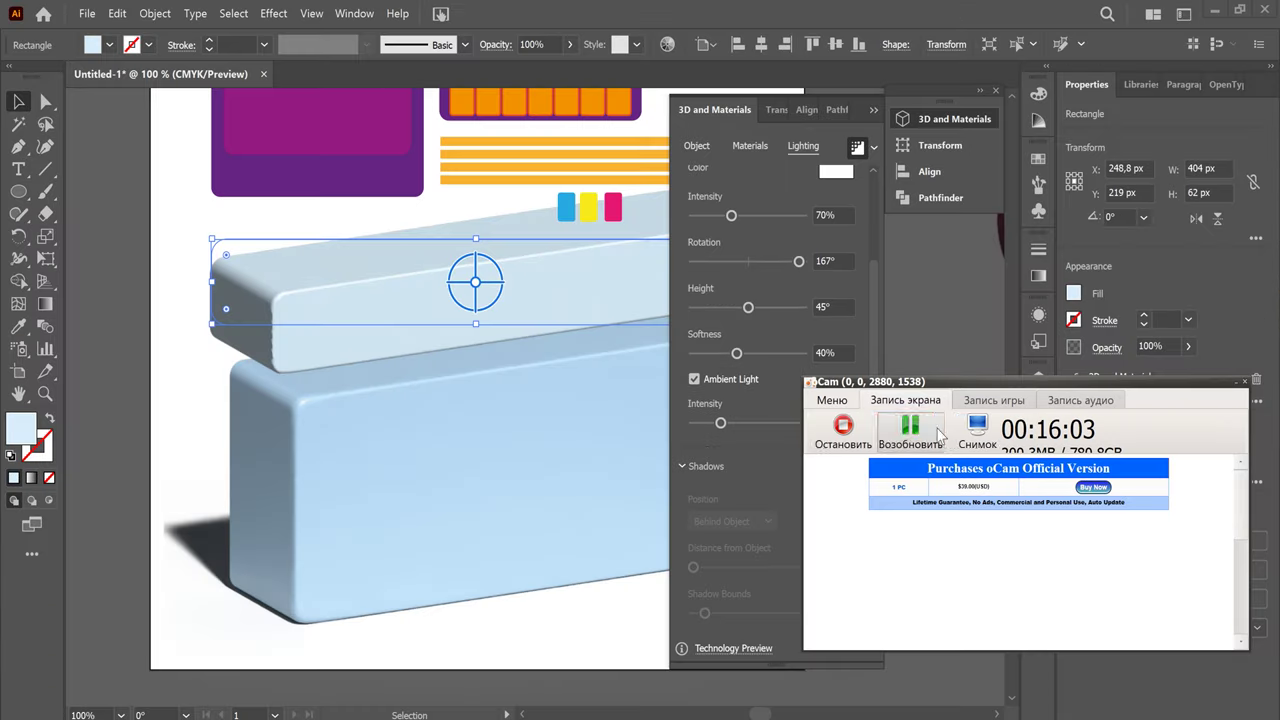
{"action": "left_click", "coordinate": [940, 432]}
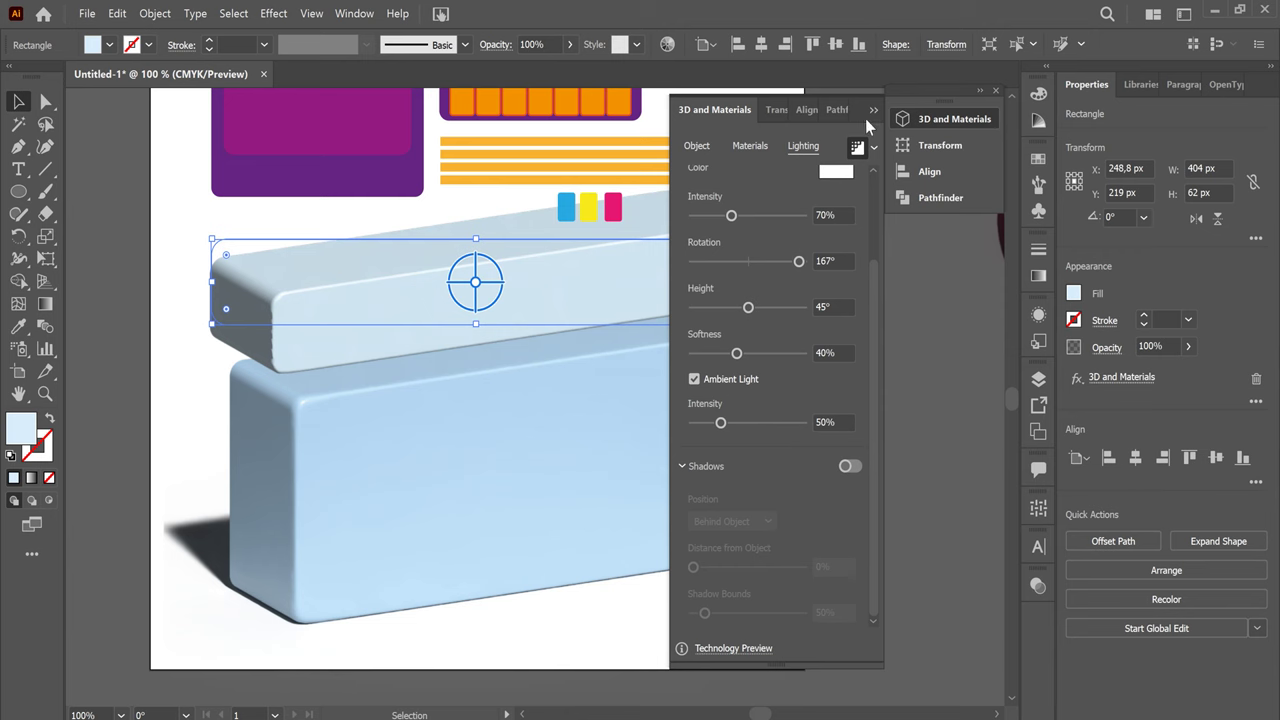
Shift the upper inflated bar about 16 px right and 15 px down onto the larger block
{"action": "left_click", "coordinate": [880, 112]}
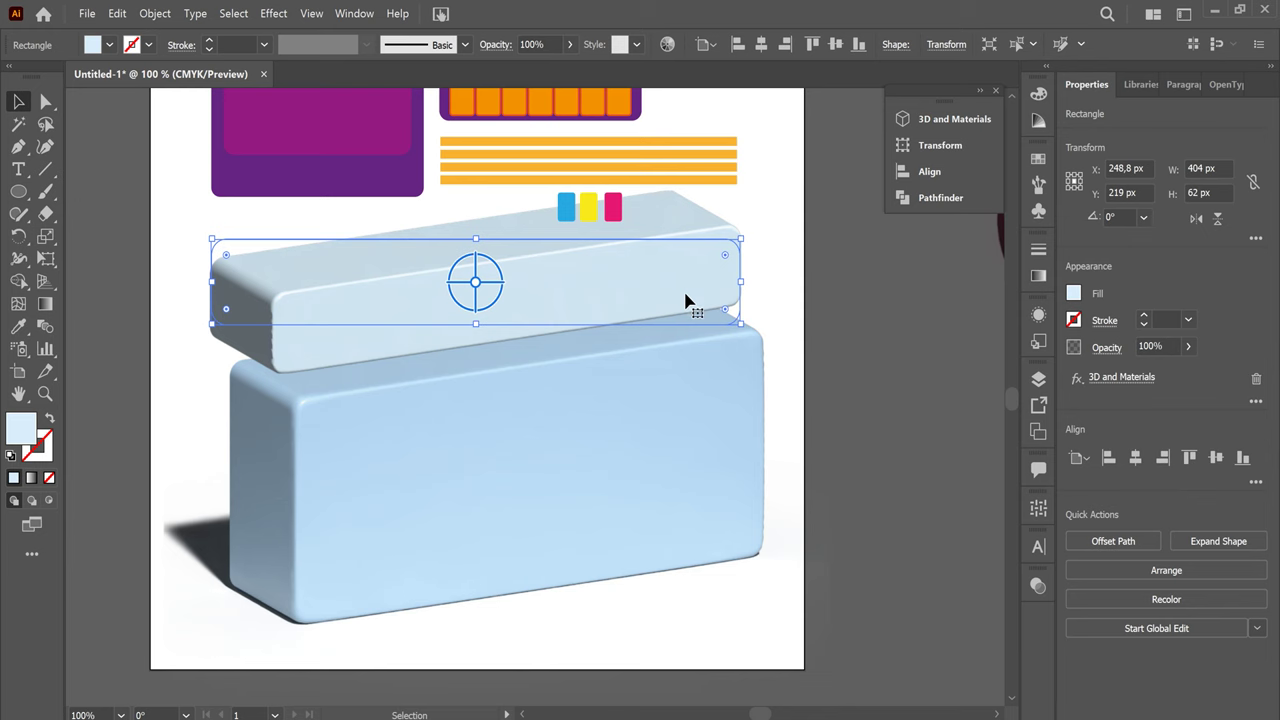
{"action": "left_click_drag", "start_coordinate": [606, 286], "coordinate": [622, 299]}
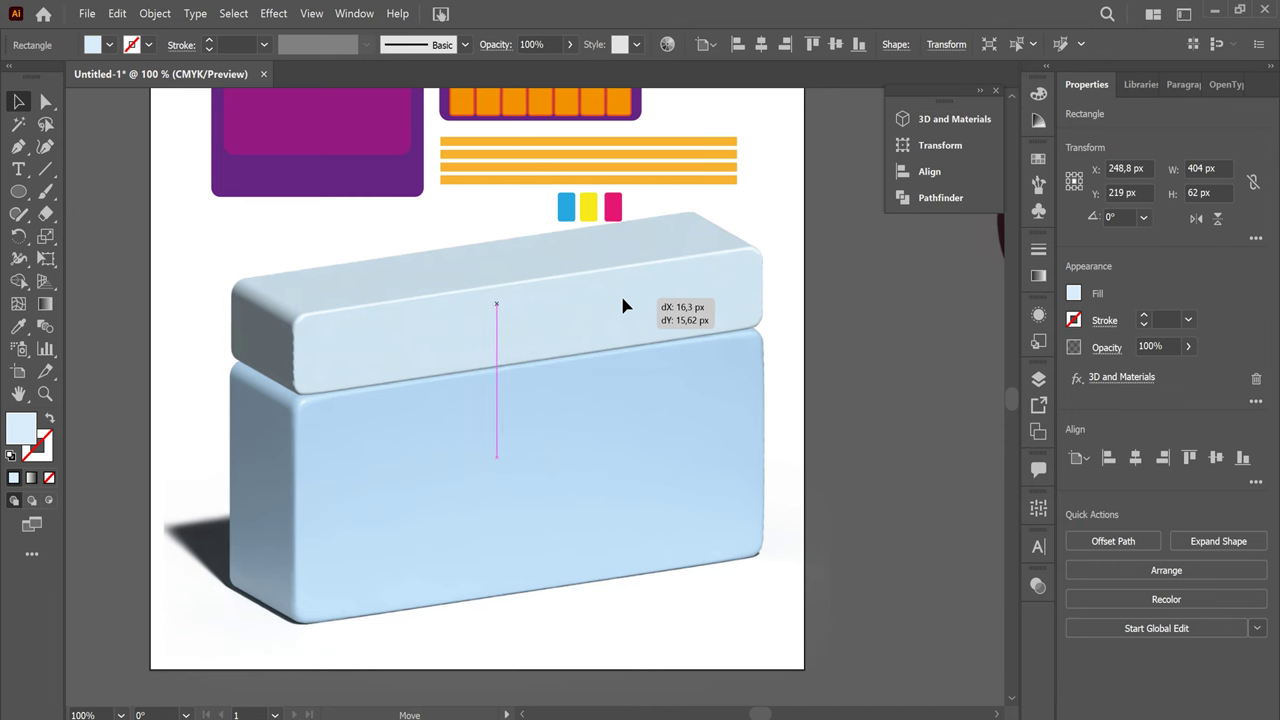
{"action": "left_click_drag", "start_coordinate": [622, 299], "coordinate": [621, 299]}
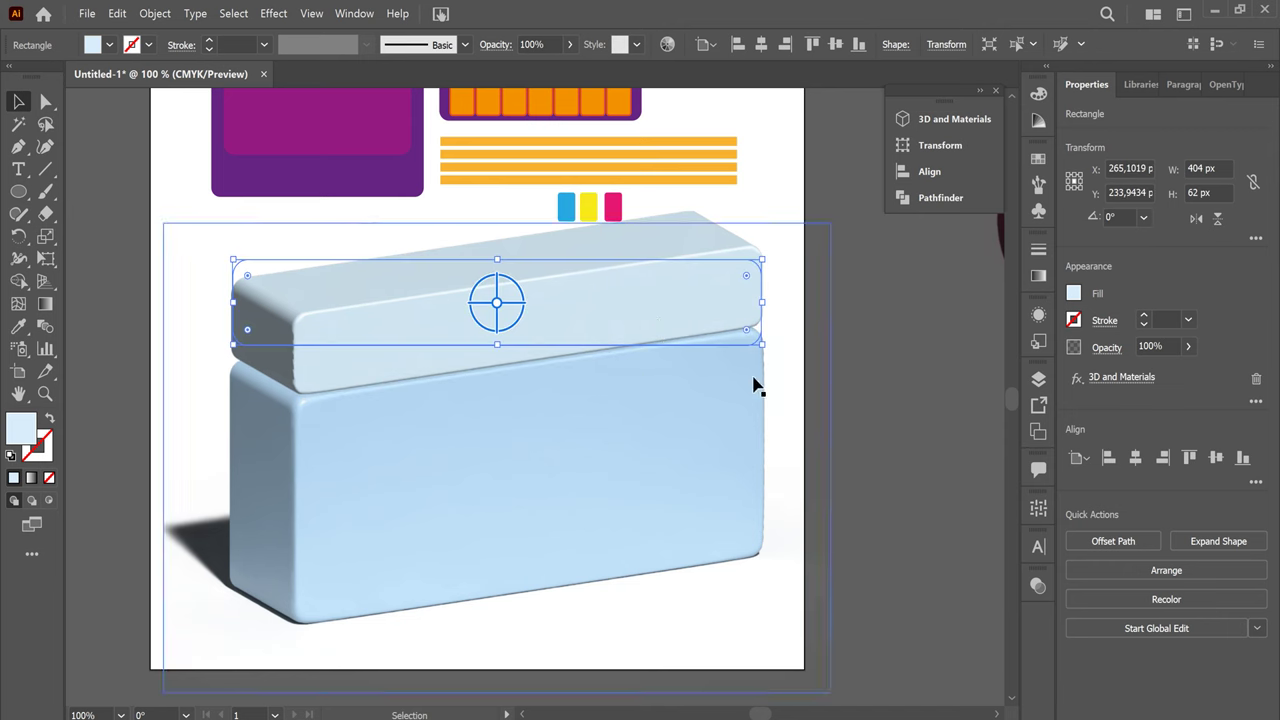
{"action": "left_click", "coordinate": [955, 122]}
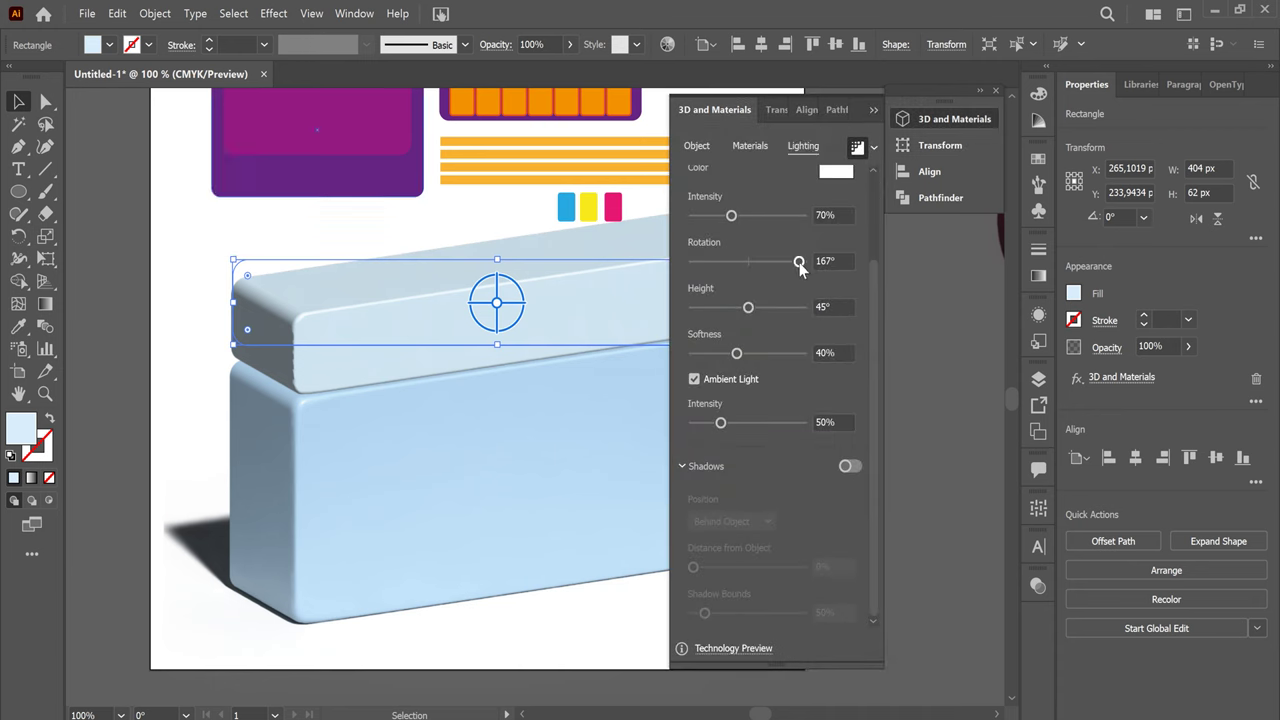
Drag the upper bar's light rotation to 13°, darkening its top face
{"action": "left_click_drag", "start_coordinate": [798, 263], "coordinate": [751, 263]}
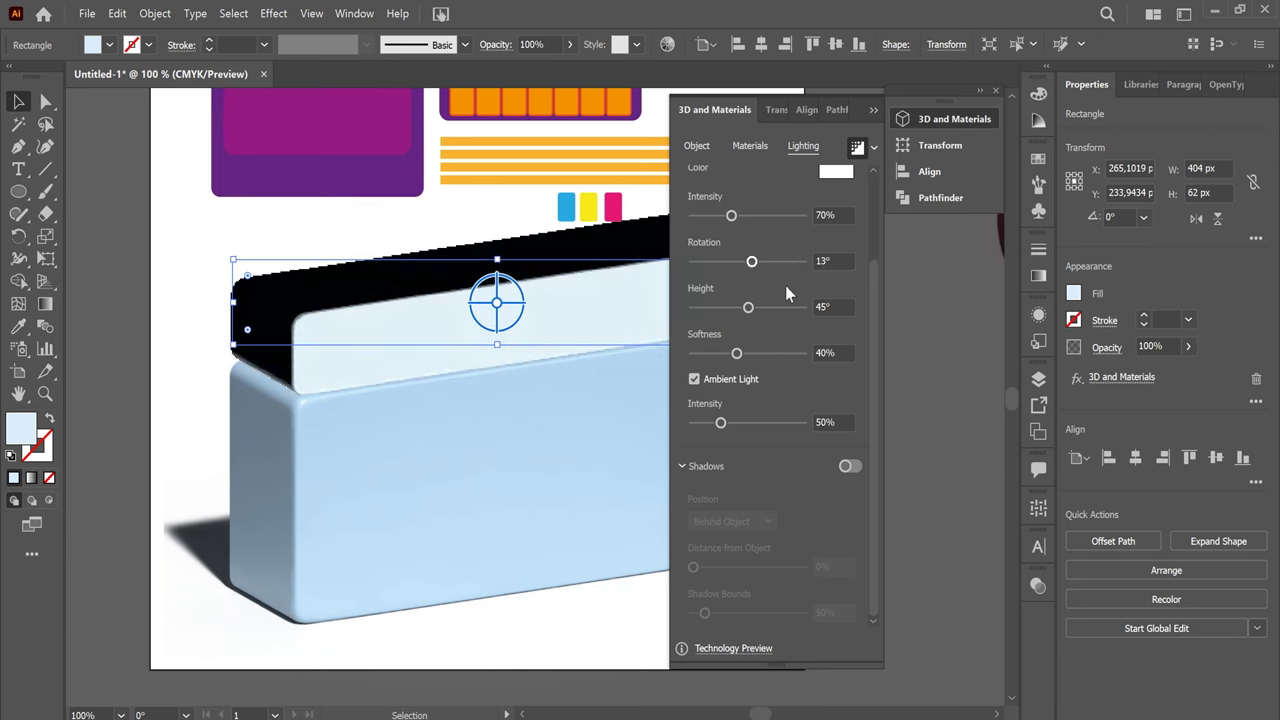
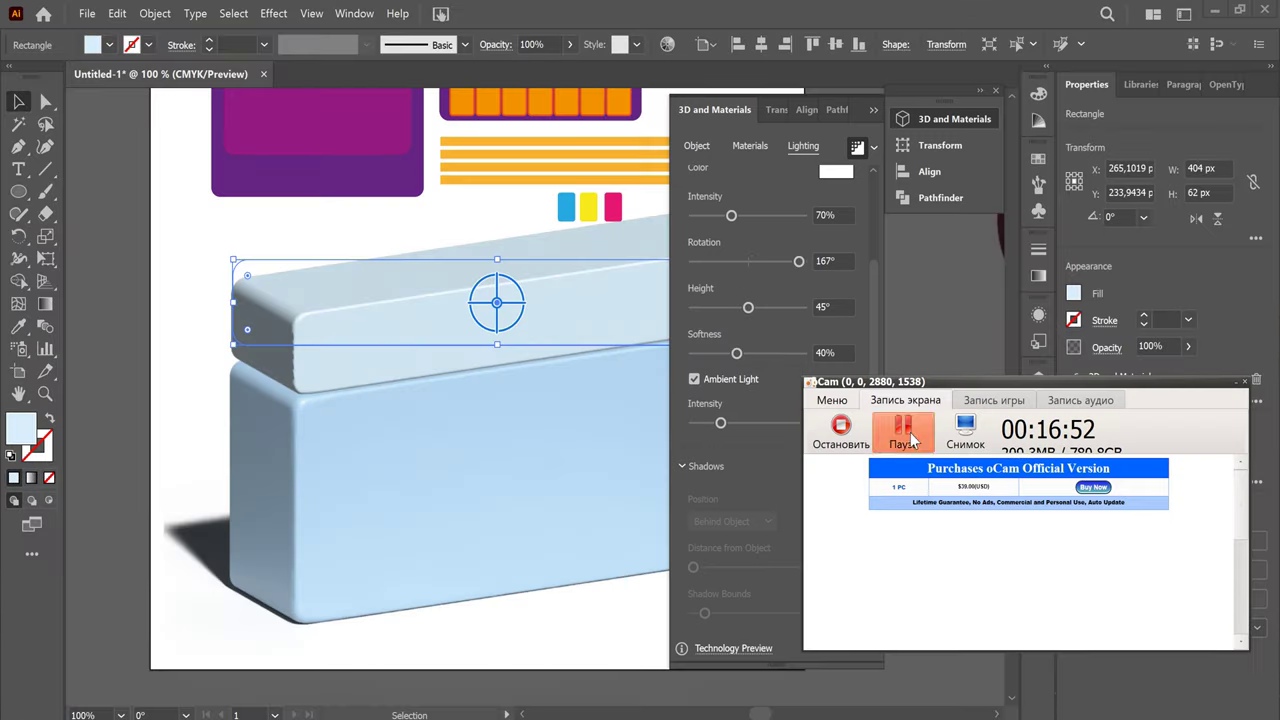
Put away the 3D and Materials panel, then select and delete the light-blue top slab
{"action": "left_click", "coordinate": [1243, 382]}
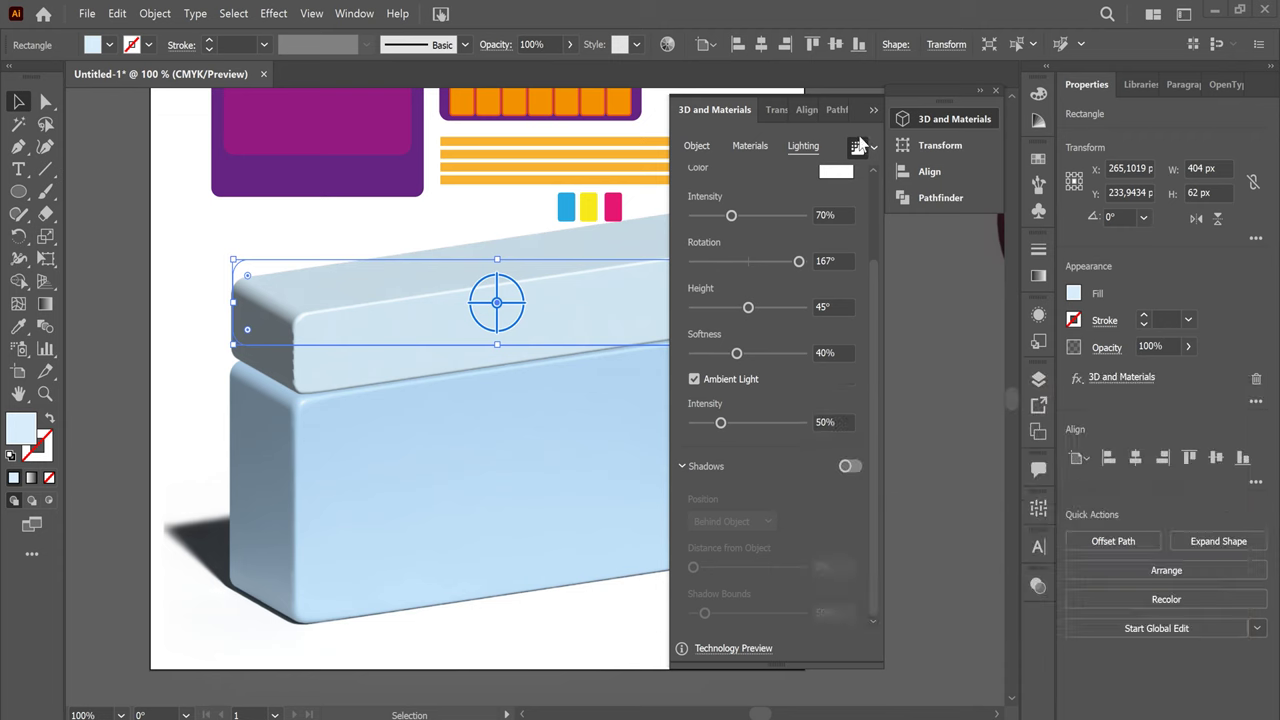
{"action": "left_click", "coordinate": [876, 109]}
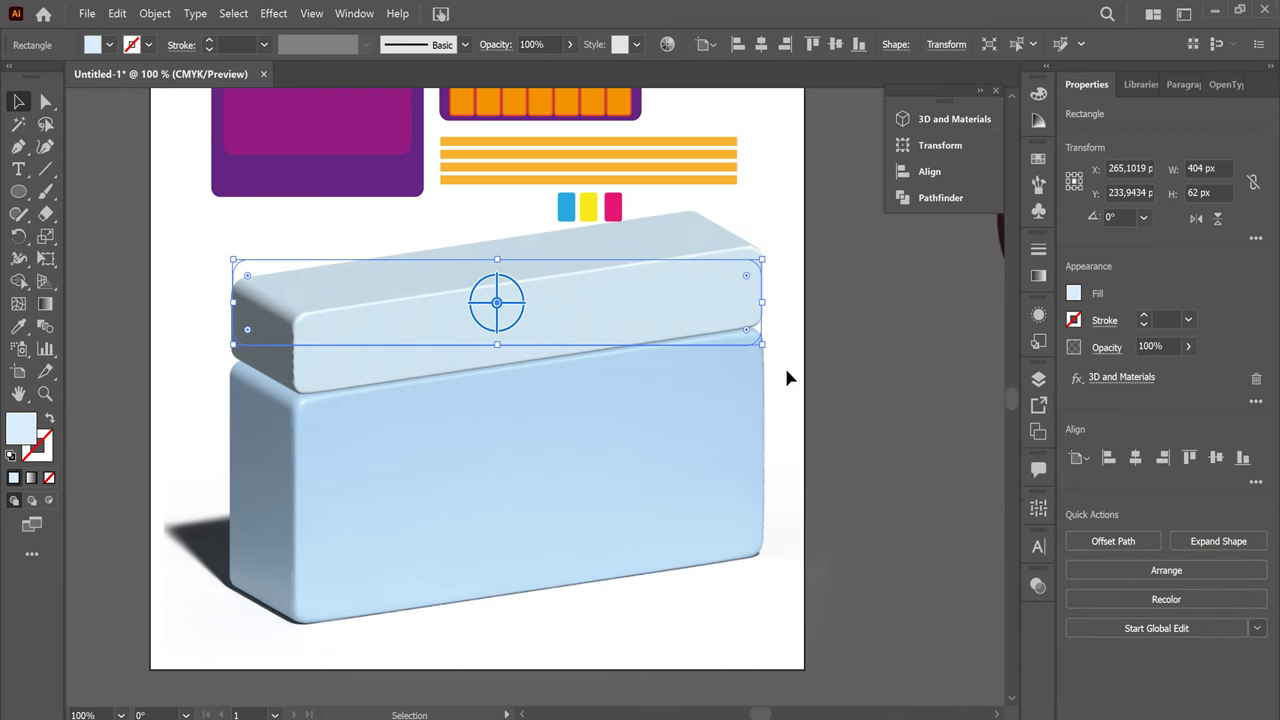
{"action": "left_click", "coordinate": [797, 389]}
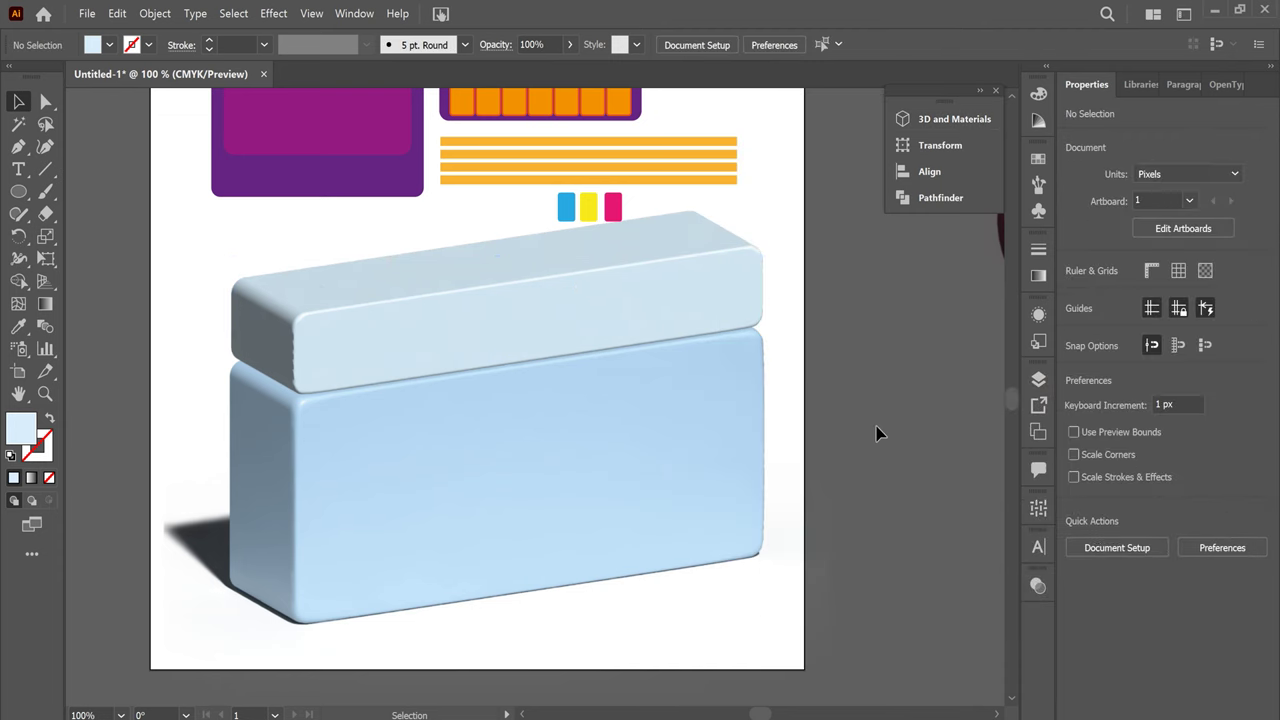
{"action": "left_click", "coordinate": [575, 311]}
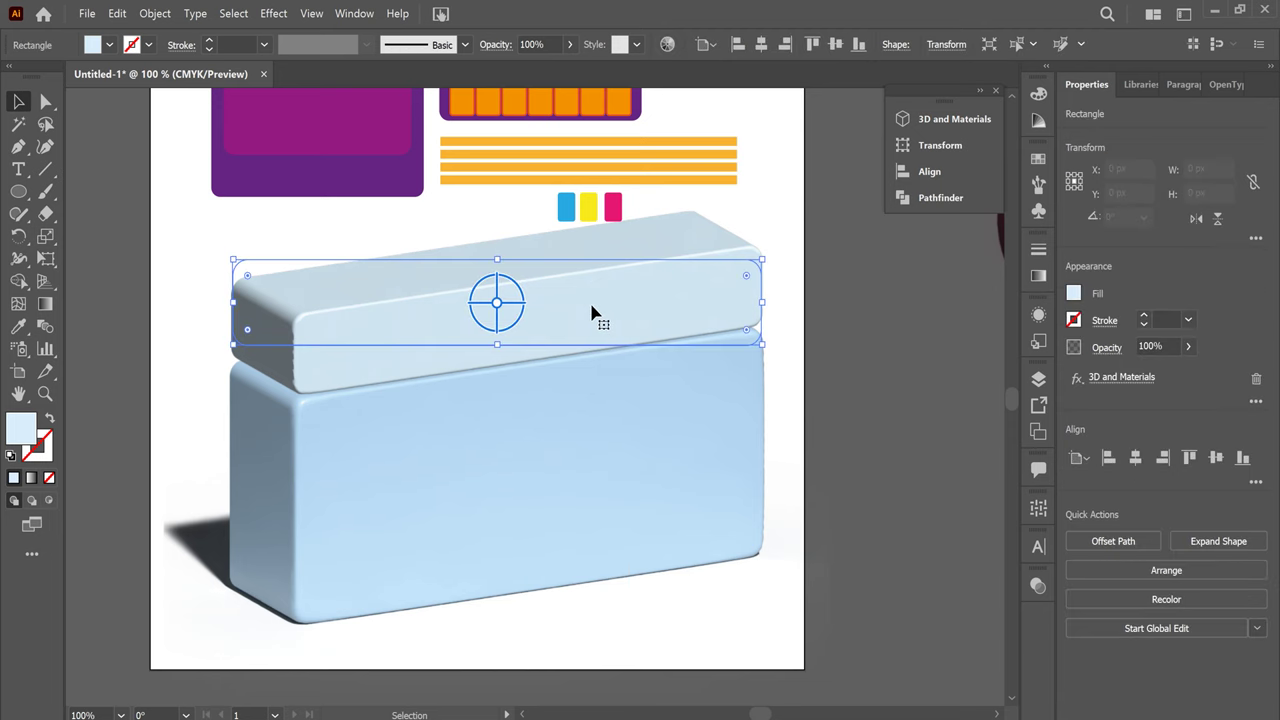
{"action": "key", "text": "ctrl+minus"}
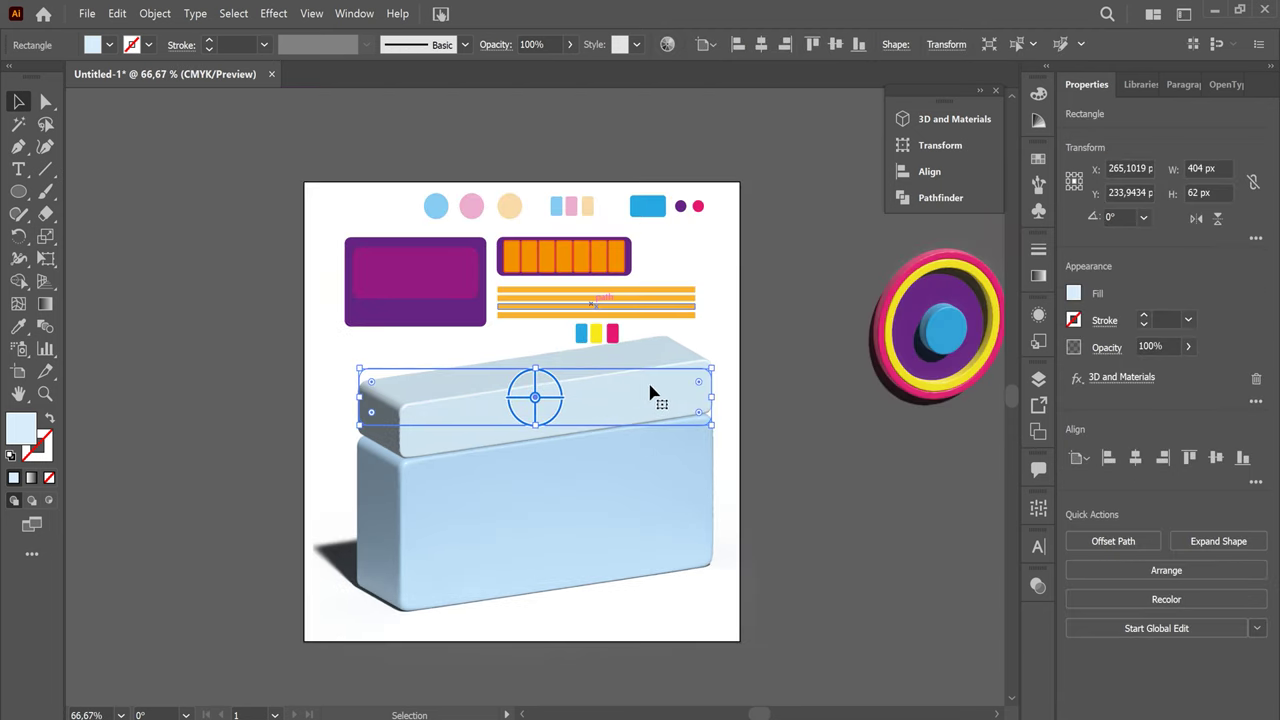
{"action": "mouse_move", "coordinate": [634, 403]}
{"action": "left_mouse_down"}
{"action": "mouse_move", "coordinate": [482, 401]}
{"action": "mouse_move", "coordinate": [351, 185]}
{"action": "mouse_move", "coordinate": [573, 395]}
{"action": "mouse_move", "coordinate": [650, 403]}
{"action": "left_mouse_up"}
{"action": "key", "text": "Delete"}
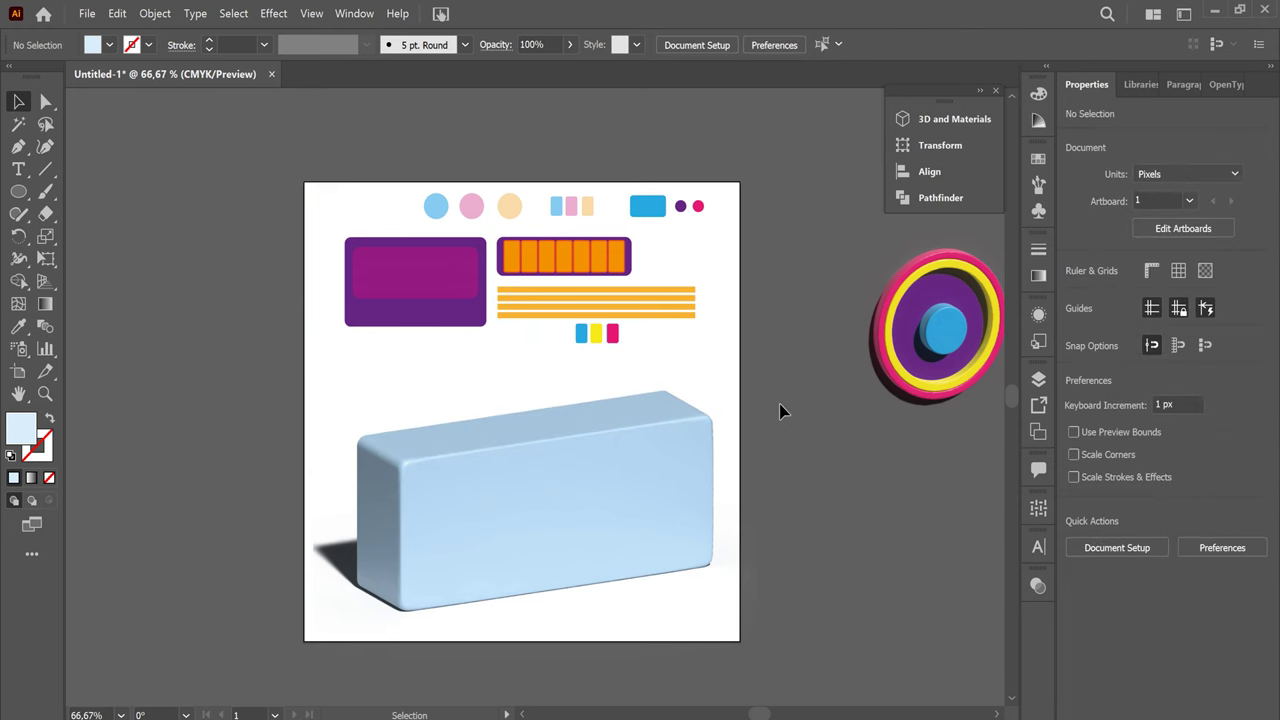
Move the speaker group onto the box's left front, scaled down and raised slightly
{"action": "left_click", "coordinate": [968, 370]}
{"action": "left_click_drag", "start_coordinate": [968, 370], "coordinate": [498, 522]}
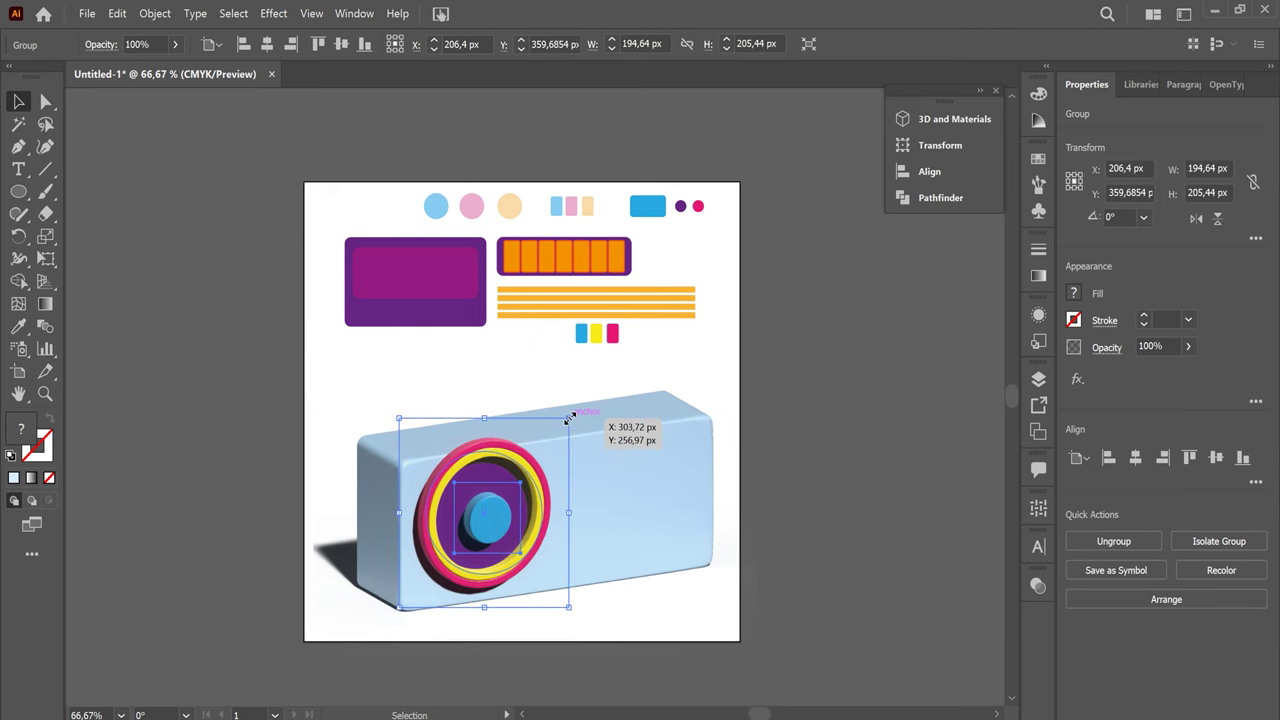
{"action": "left_click_drag", "start_coordinate": [568, 418], "coordinate": [520, 466]}
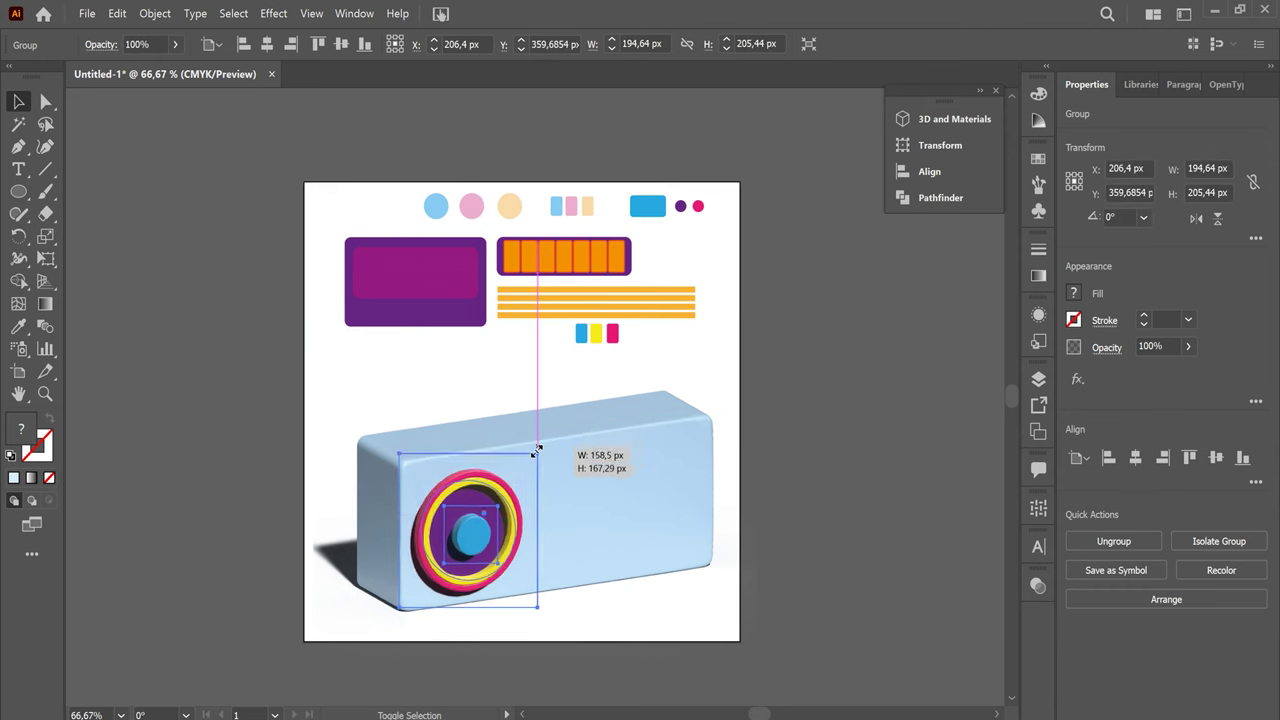
{"action": "left_click_drag", "start_coordinate": [520, 466], "coordinate": [503, 491]}
{"action": "left_click_drag", "start_coordinate": [462, 556], "coordinate": [462, 542]}
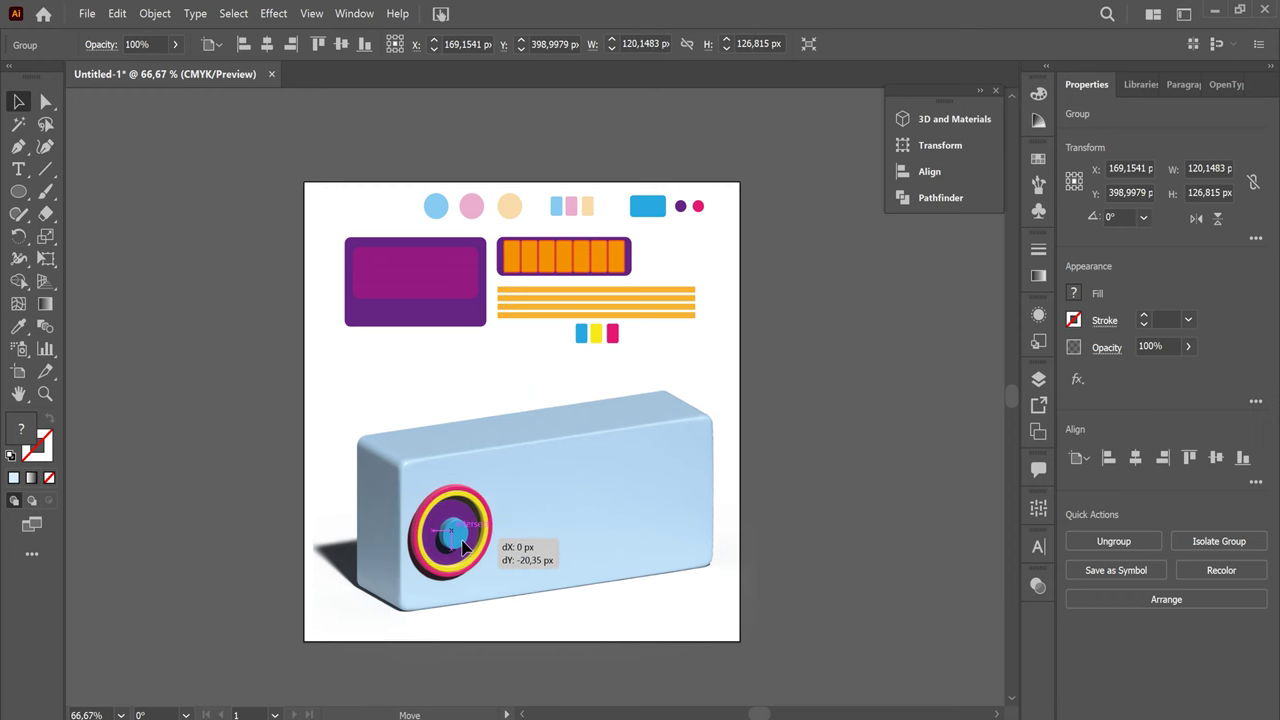
{"action": "left_click_drag", "start_coordinate": [462, 542], "coordinate": [676, 512]}
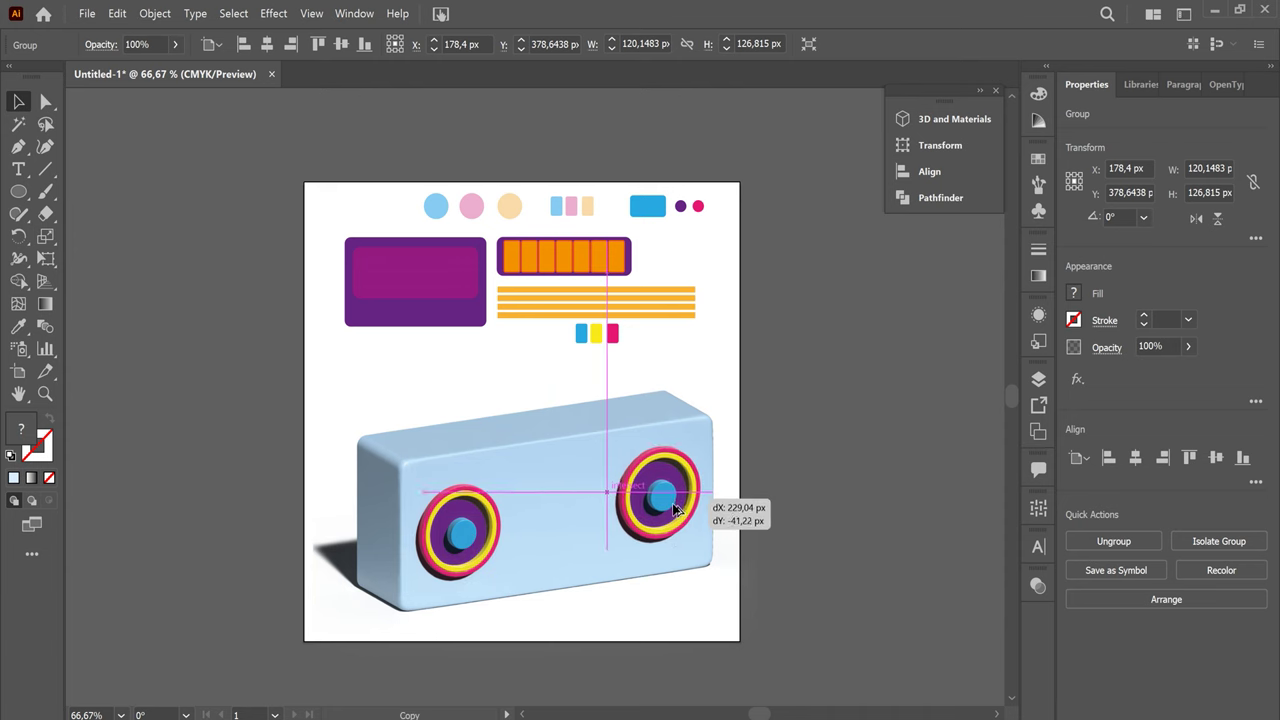
Place a copy of the speaker on the box's right side and zoom to 100%
{"action": "left_click_drag", "start_coordinate": [676, 512], "coordinate": [676, 512]}
{"action": "left_click", "coordinate": [820, 487]}
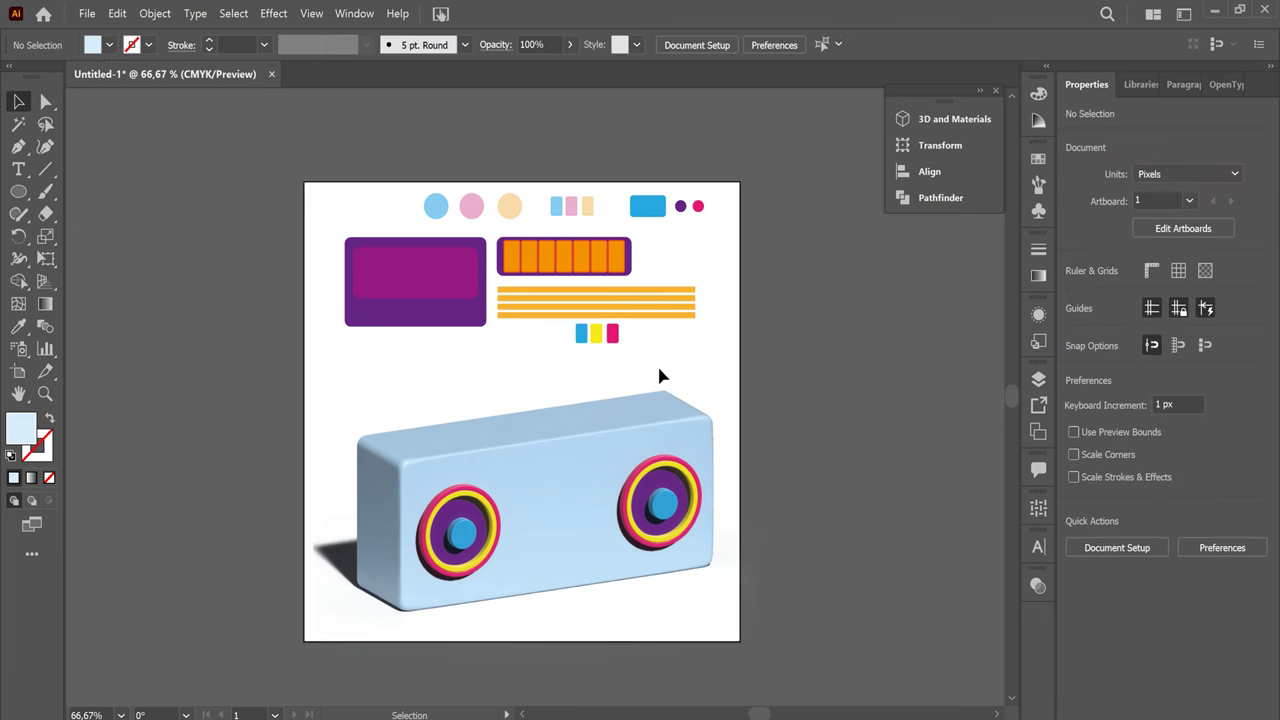
{"action": "key", "text": "ctrl+plus"}
Try inflating the purple frame with the Off-Axis Front rotation preset, then undo the rotation
{"action": "scroll", "coordinate": [545, 478], "scroll_direction": "up", "scroll_amount": 2}
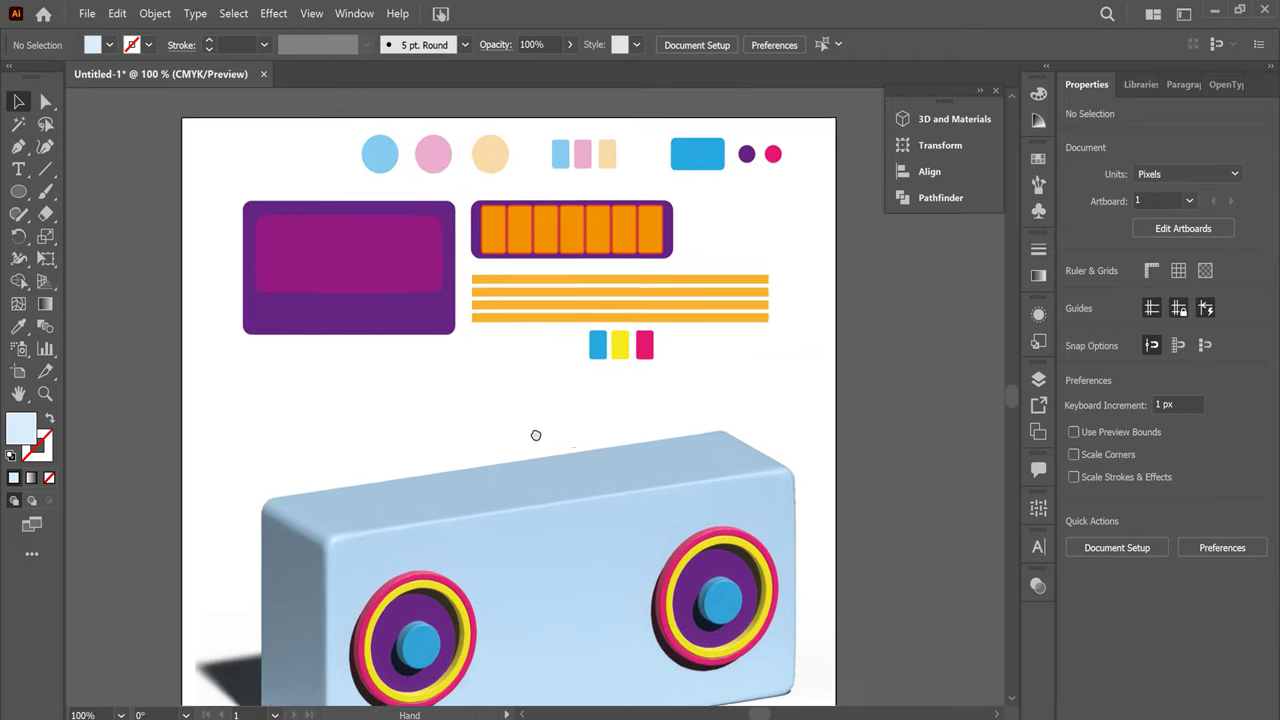
{"action": "left_click", "coordinate": [672, 246]}
{"action": "left_click", "coordinate": [948, 122]}
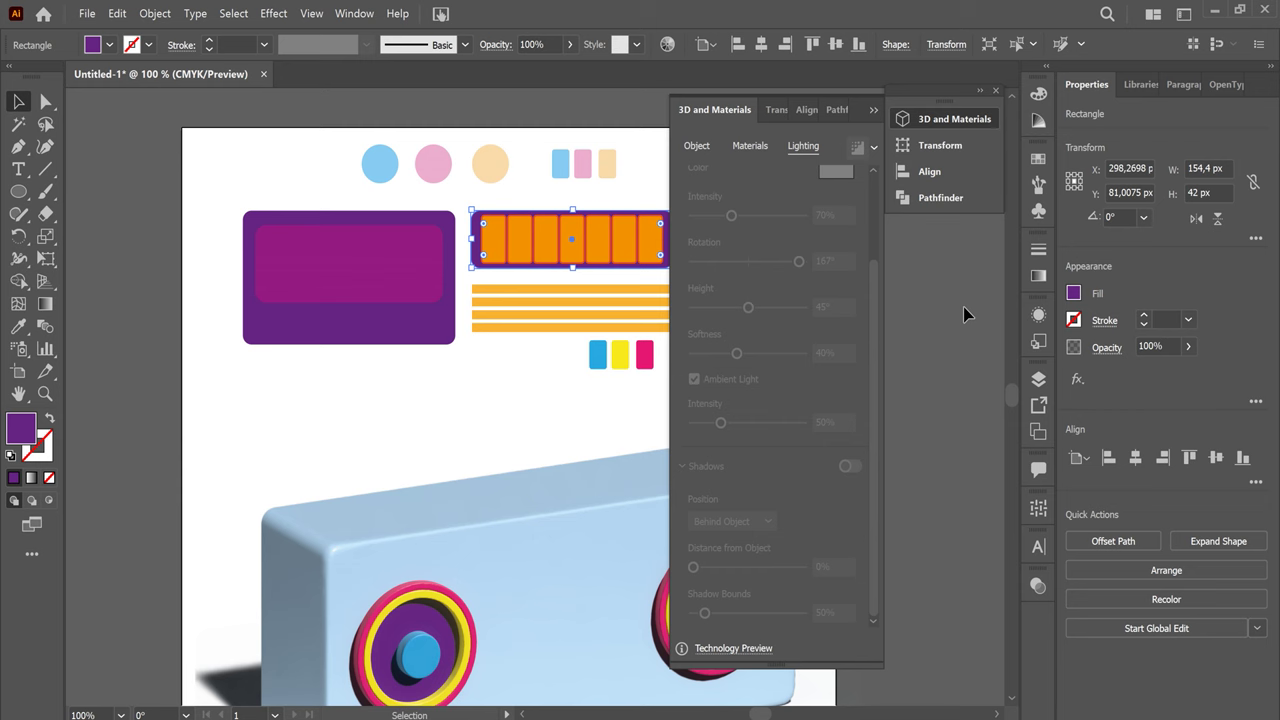
{"action": "left_click", "coordinate": [697, 146]}
{"action": "left_click", "coordinate": [858, 238]}
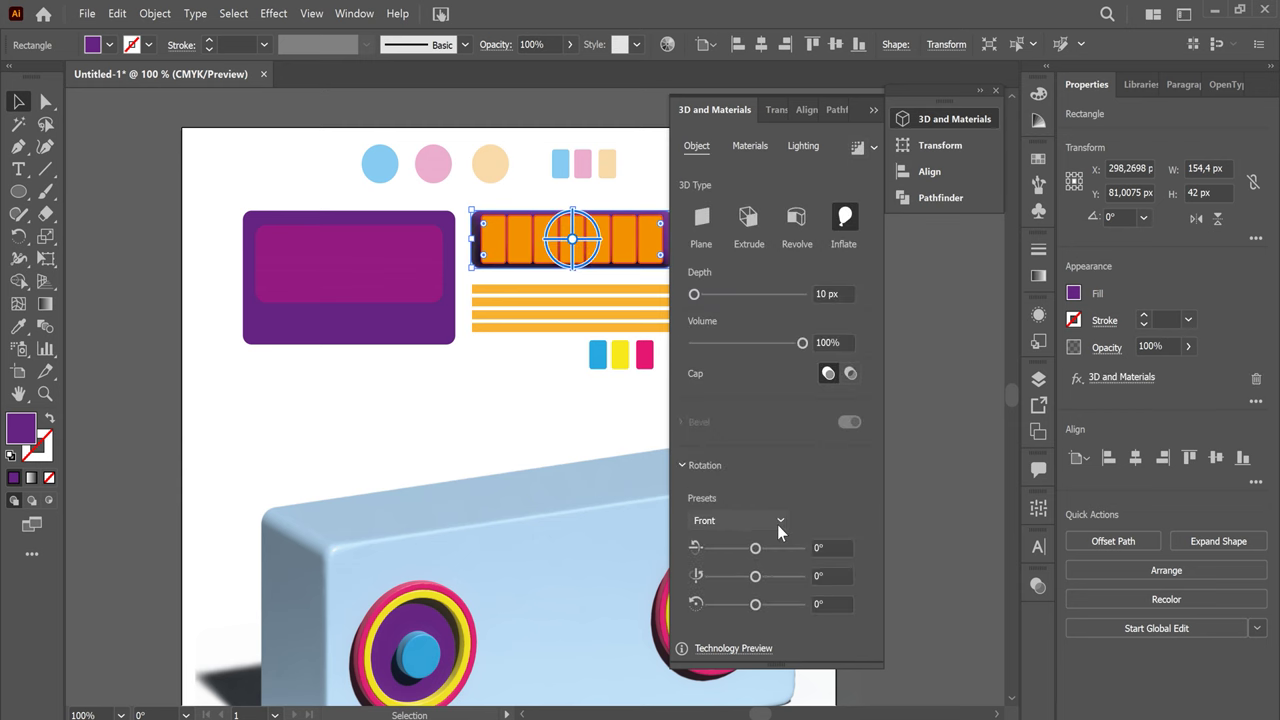
{"action": "left_click", "coordinate": [777, 520]}
{"action": "left_click", "coordinate": [769, 311]}
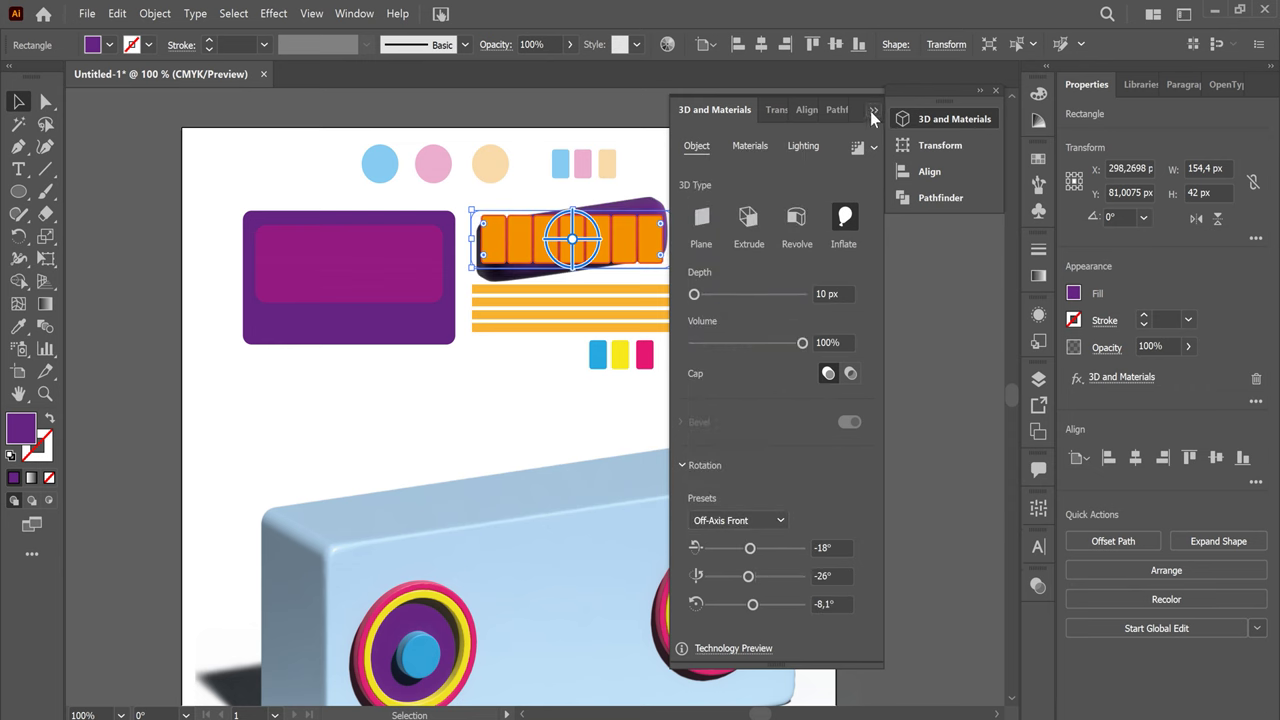
{"action": "key", "text": "ctrl+z"}
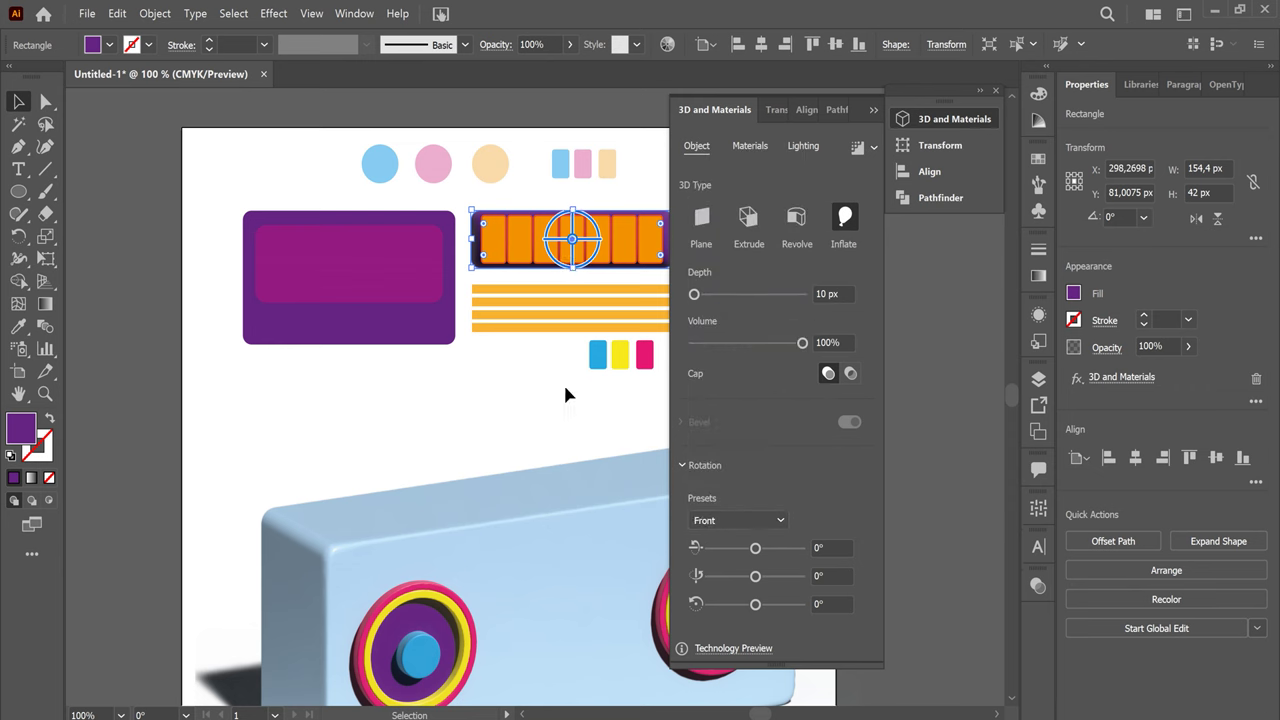
Marquee-select the purple frame and orange bars and group them
{"action": "left_click", "coordinate": [567, 395]}
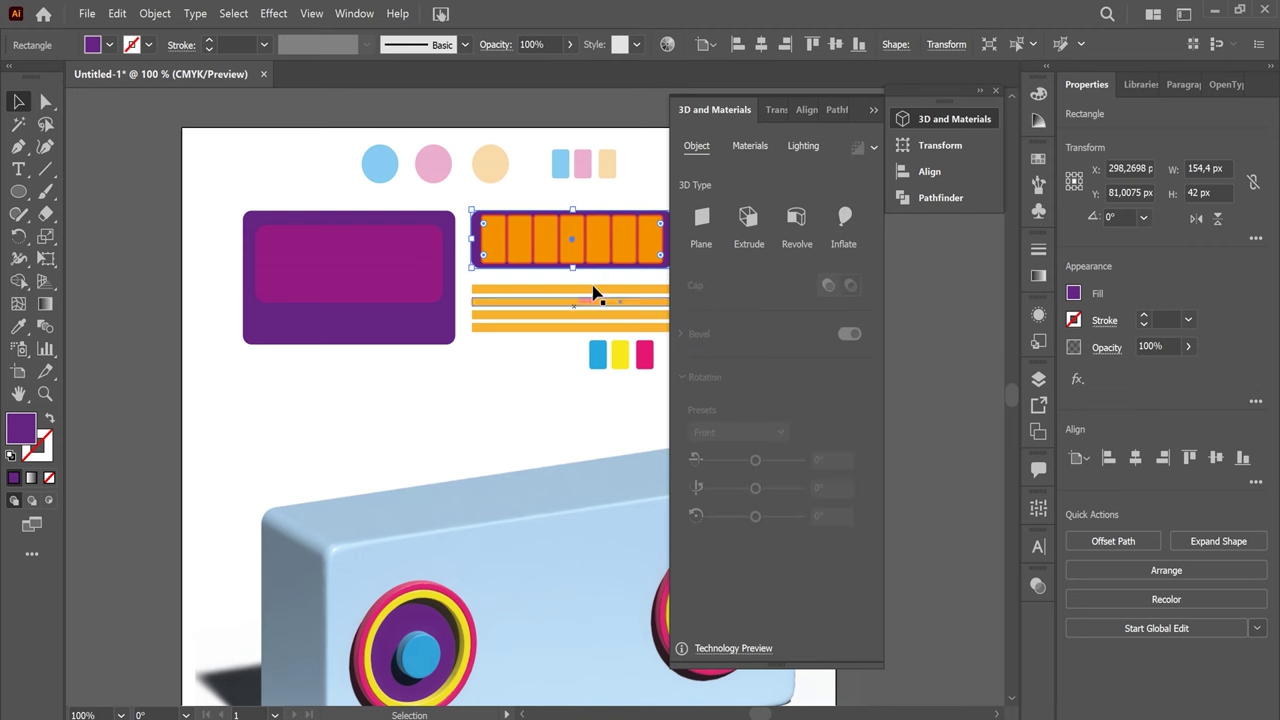
{"action": "left_click", "coordinate": [632, 252]}
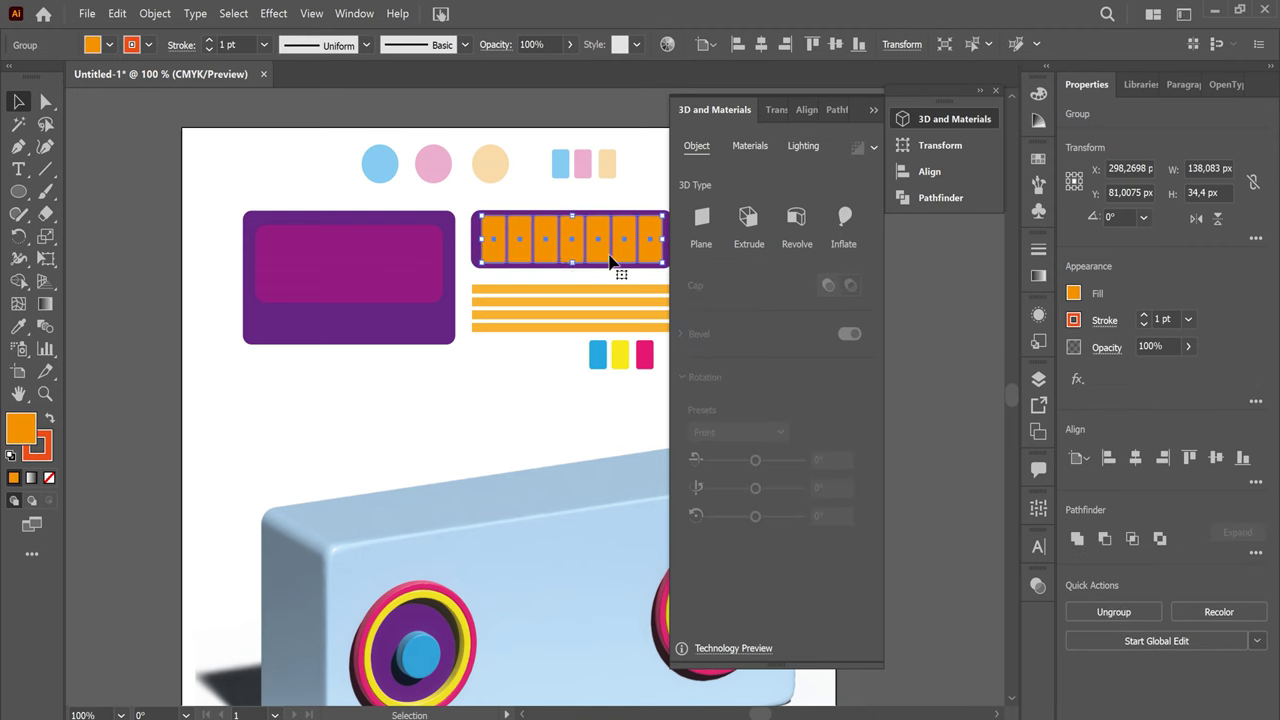
{"action": "scroll", "coordinate": [560, 337], "scroll_direction": "right", "scroll_amount": 3}
{"action": "left_click_drag", "start_coordinate": [537, 211], "coordinate": [491, 251]}
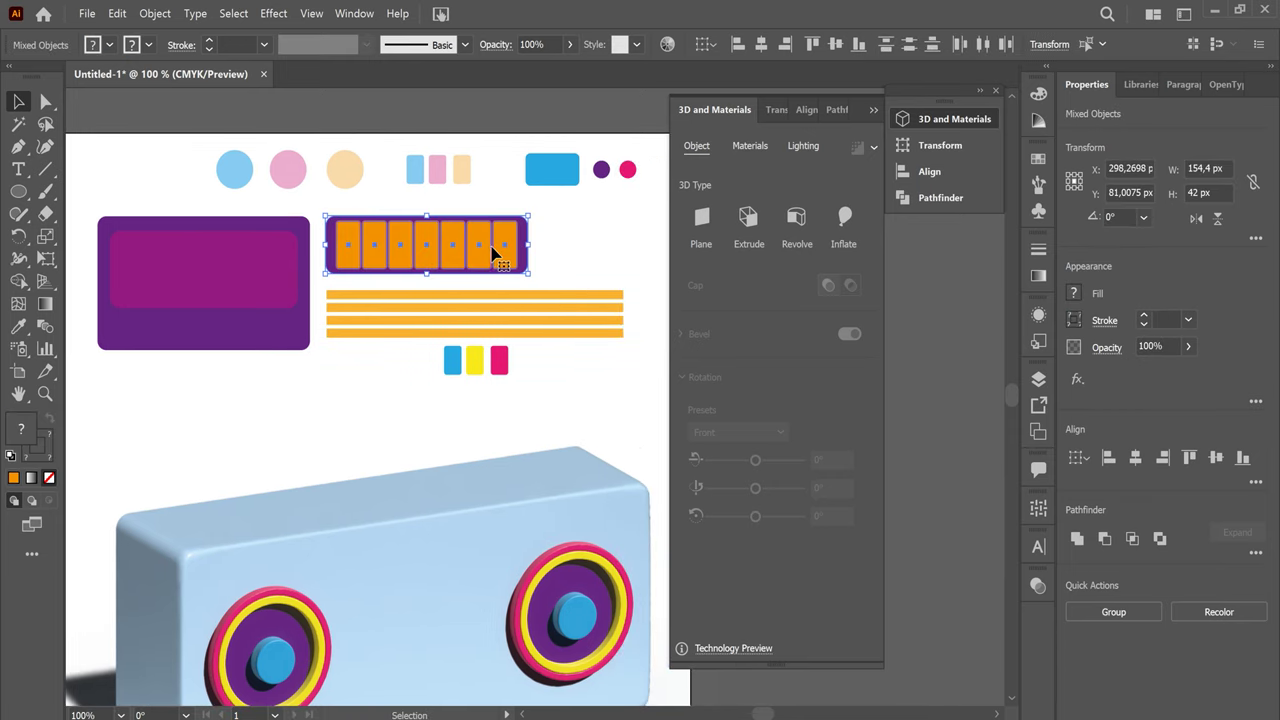
{"action": "right_click", "coordinate": [491, 250]}
{"action": "left_click", "coordinate": [548, 360]}
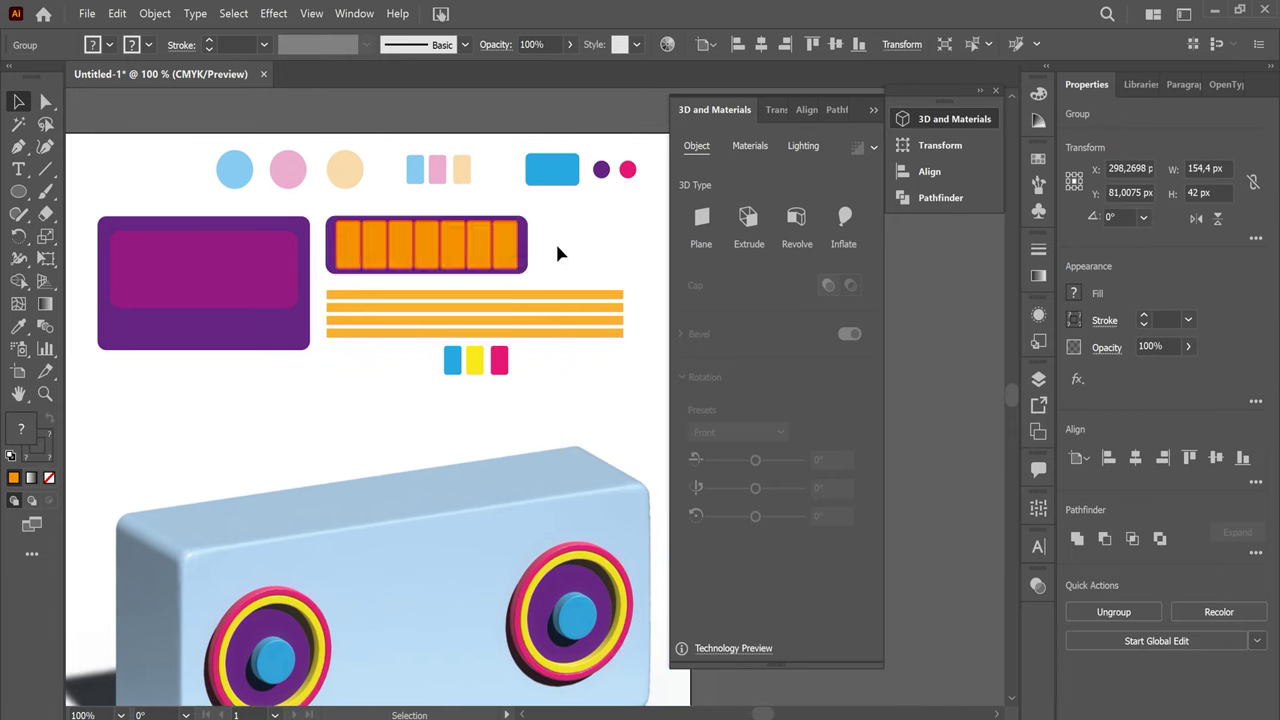
Inflate the grouped bars, tilt them to Off-Axis Front, and set volume to 50%
{"action": "left_click", "coordinate": [844, 217]}
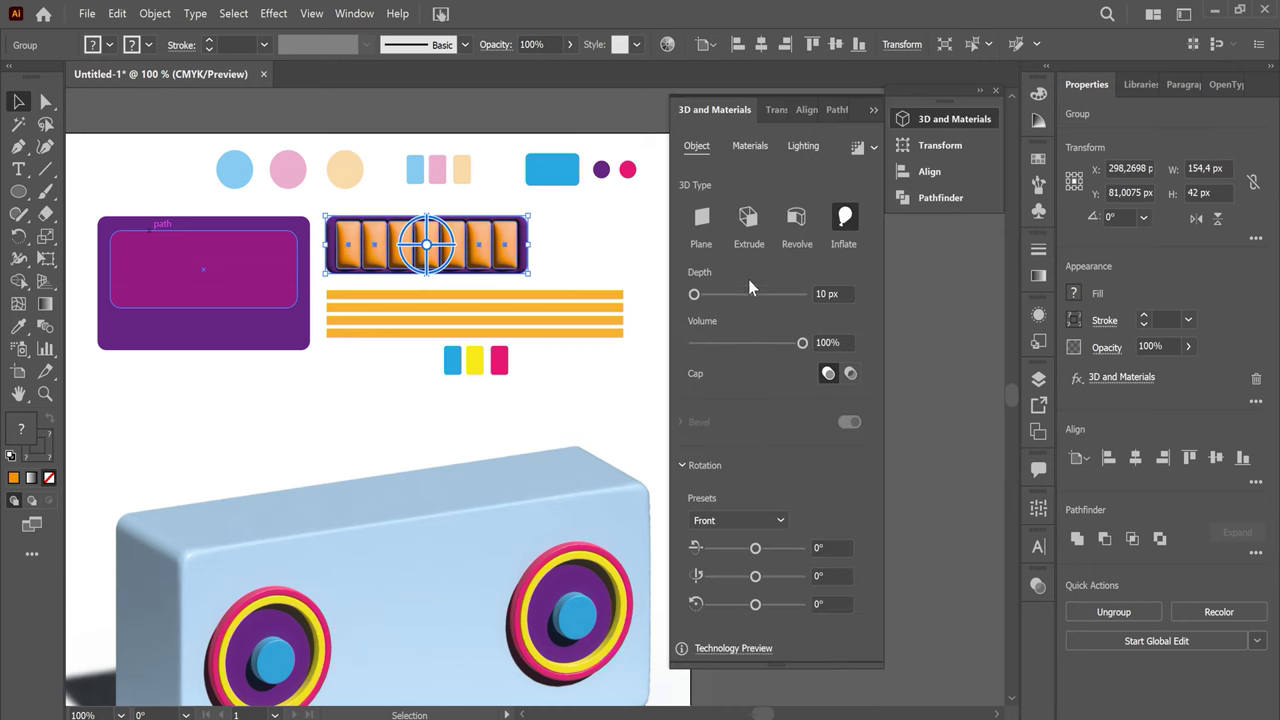
{"action": "left_click", "coordinate": [780, 519]}
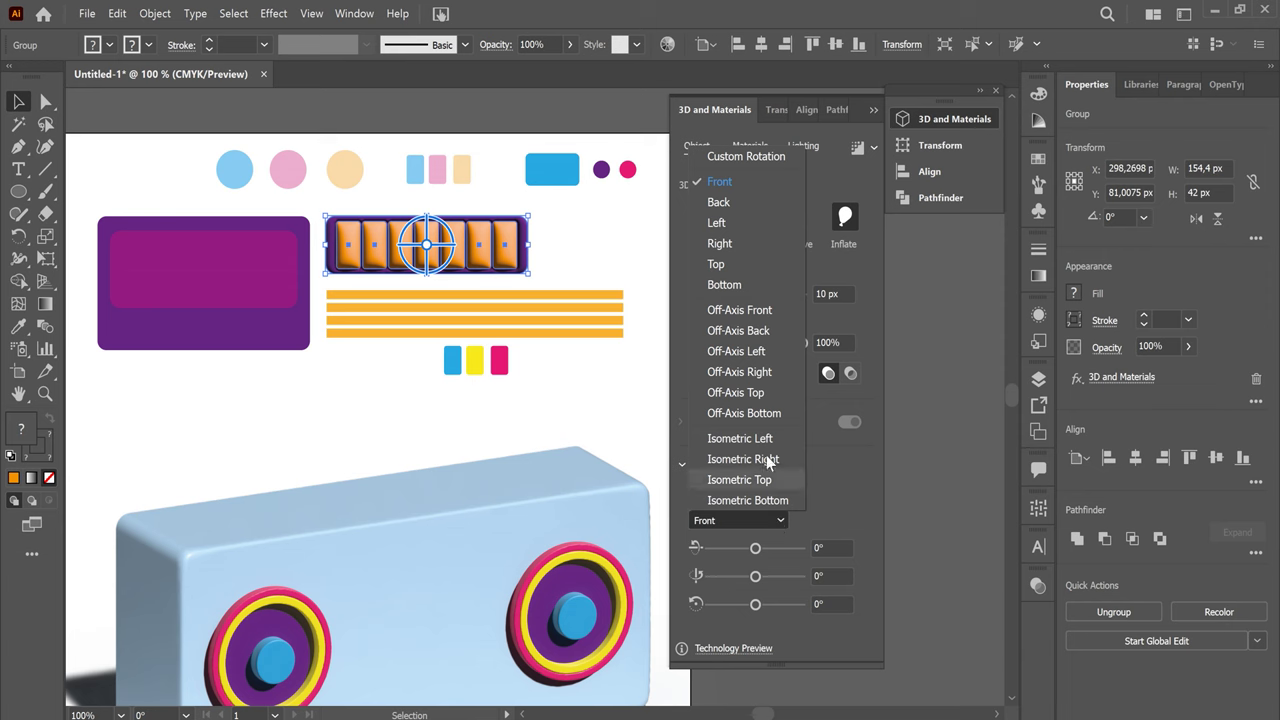
{"action": "left_click", "coordinate": [751, 309]}
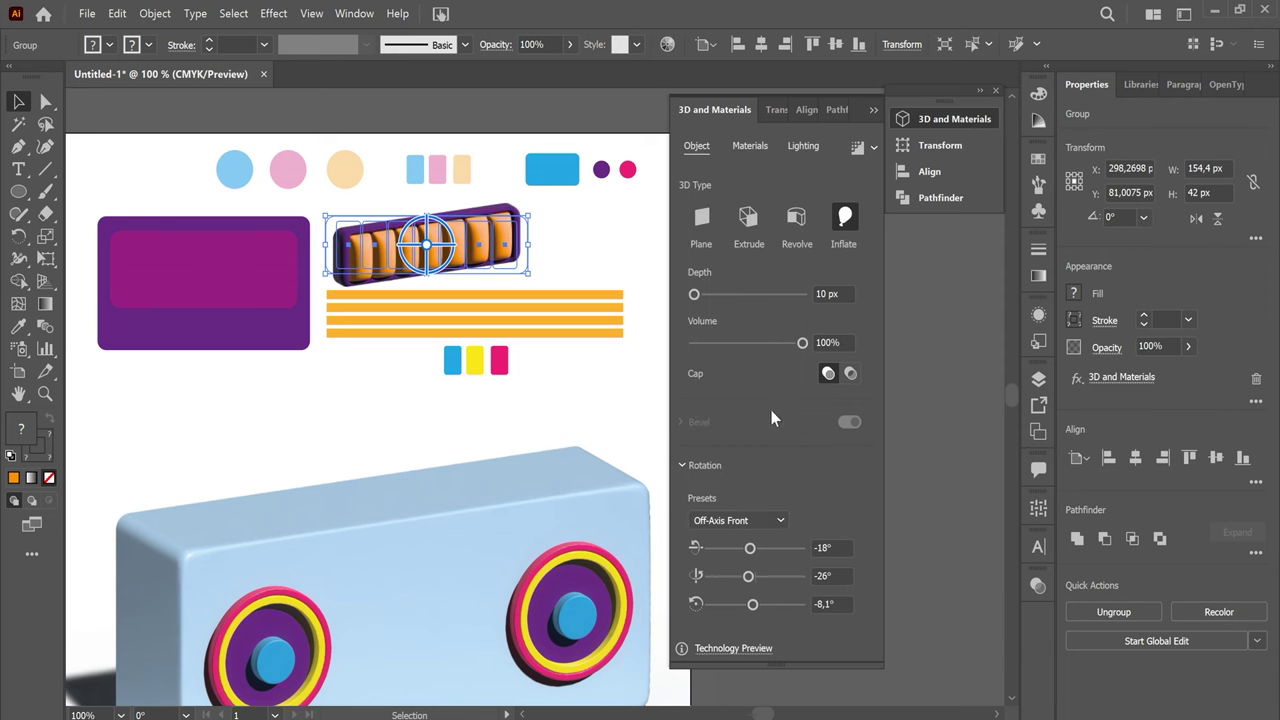
{"action": "left_click_drag", "start_coordinate": [802, 343], "coordinate": [754, 343]}
{"action": "key", "text": "ctrl+shift+a"}
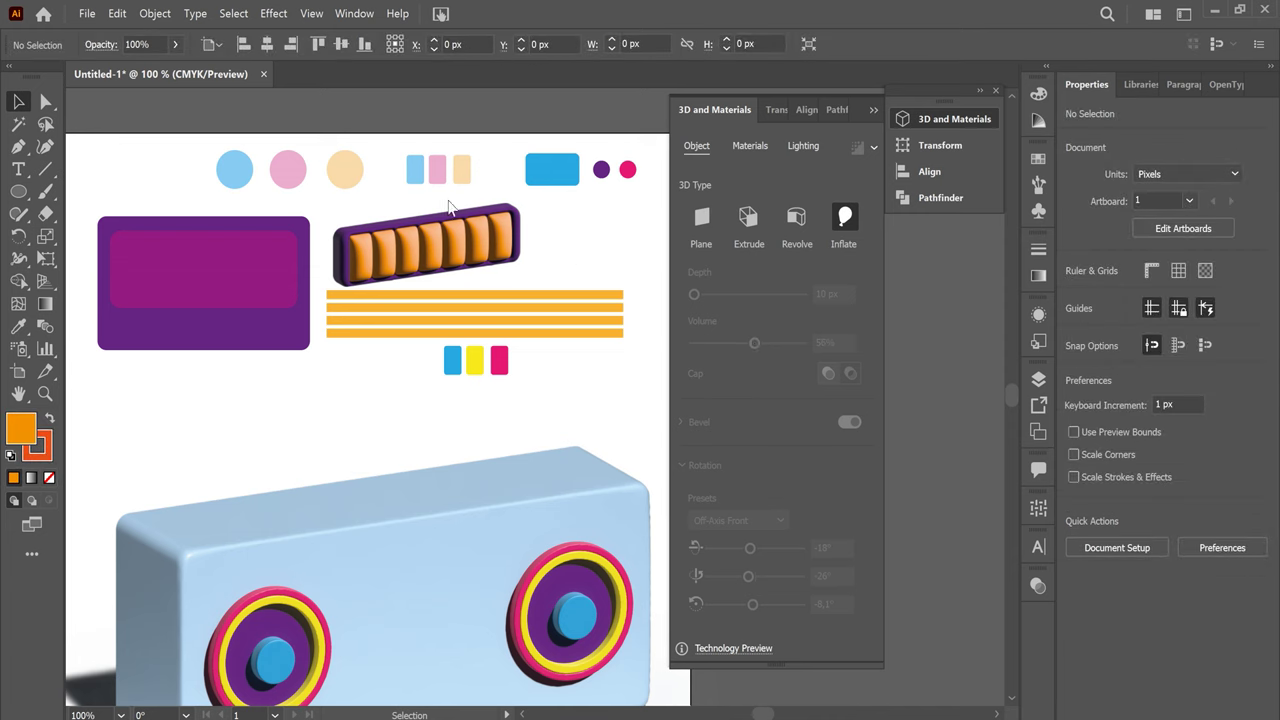
{"action": "key", "text": "ctrl+z"}
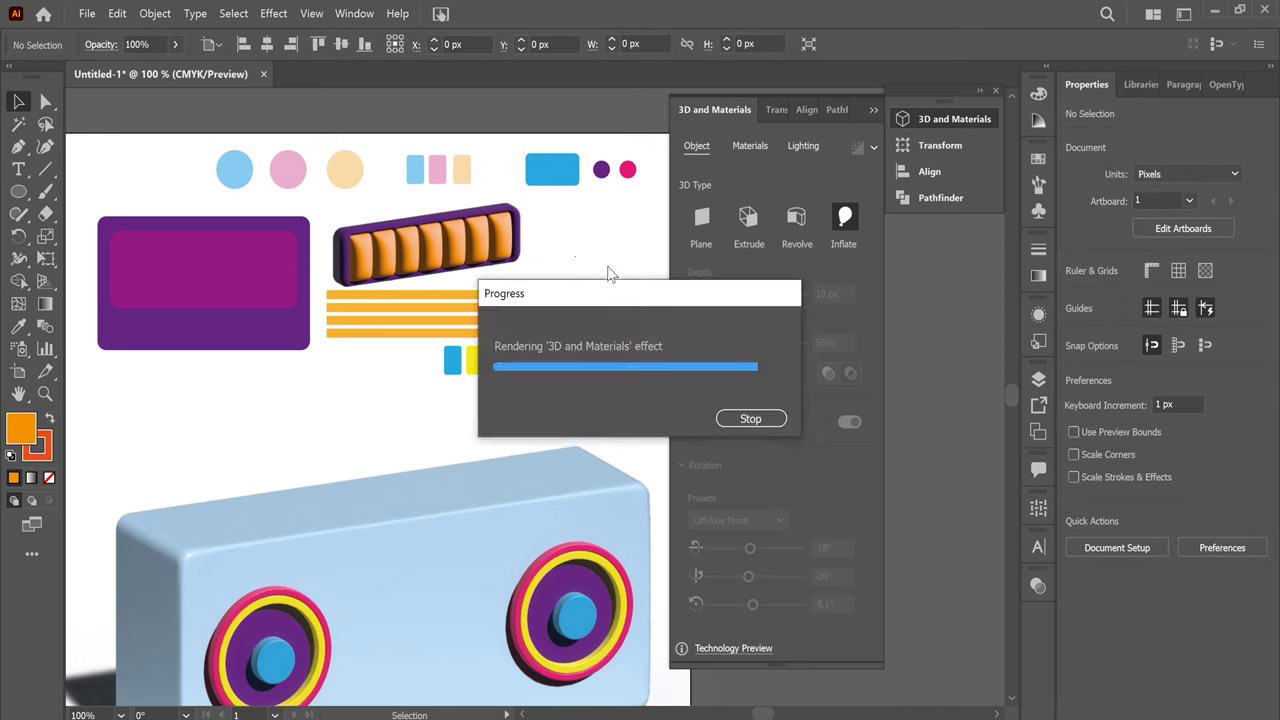
{"action": "key", "text": "ctrl+z"}
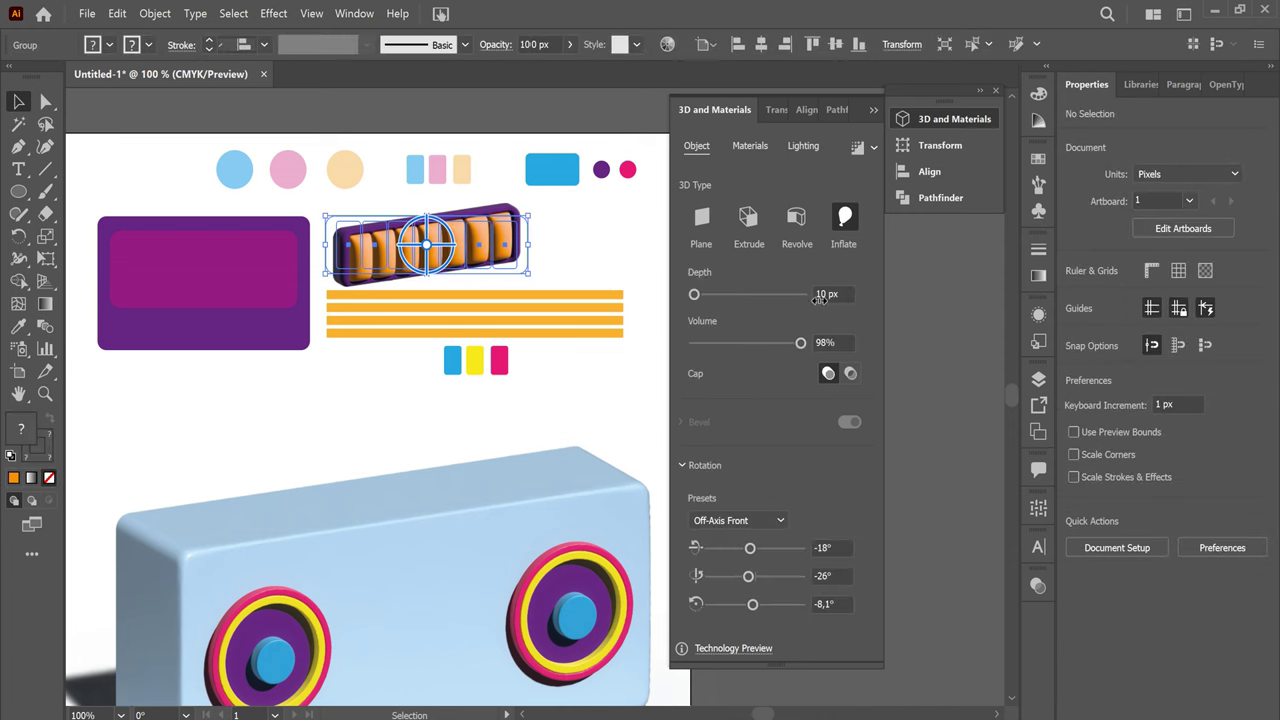
{"action": "left_click", "coordinate": [812, 343]}
{"action": "type", "text": "5"}
{"action": "type", "text": "0"}
{"action": "key", "text": "Tab"}
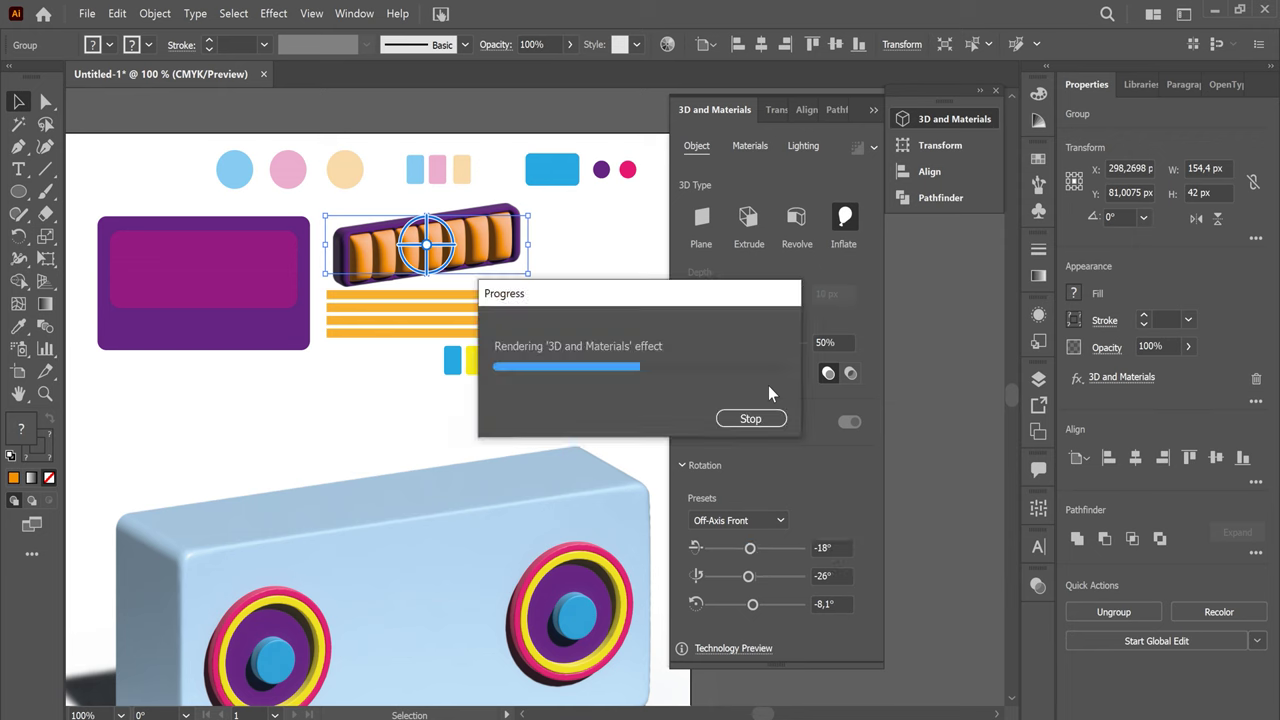
{"action": "key", "text": "Tab"}
{"action": "key", "text": "Tab"}
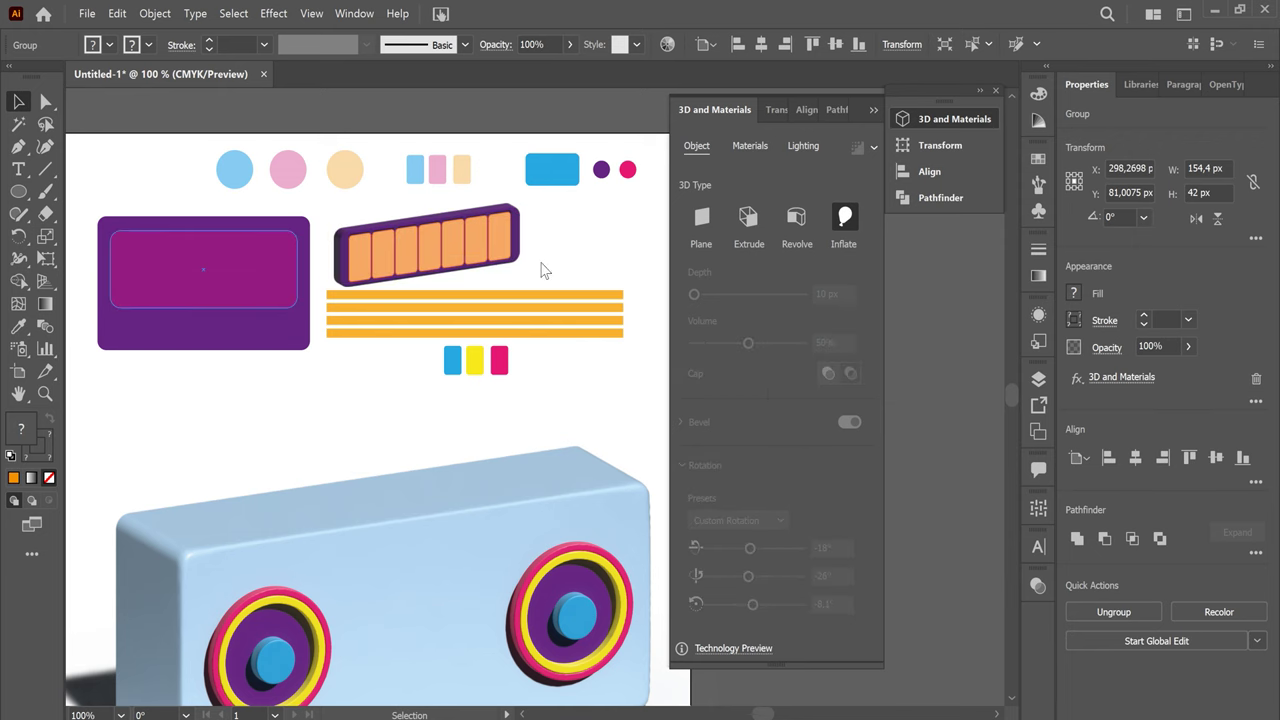
Reselect the orange bar group, edit its volume value and change the cap style
{"action": "left_click", "coordinate": [543, 270]}
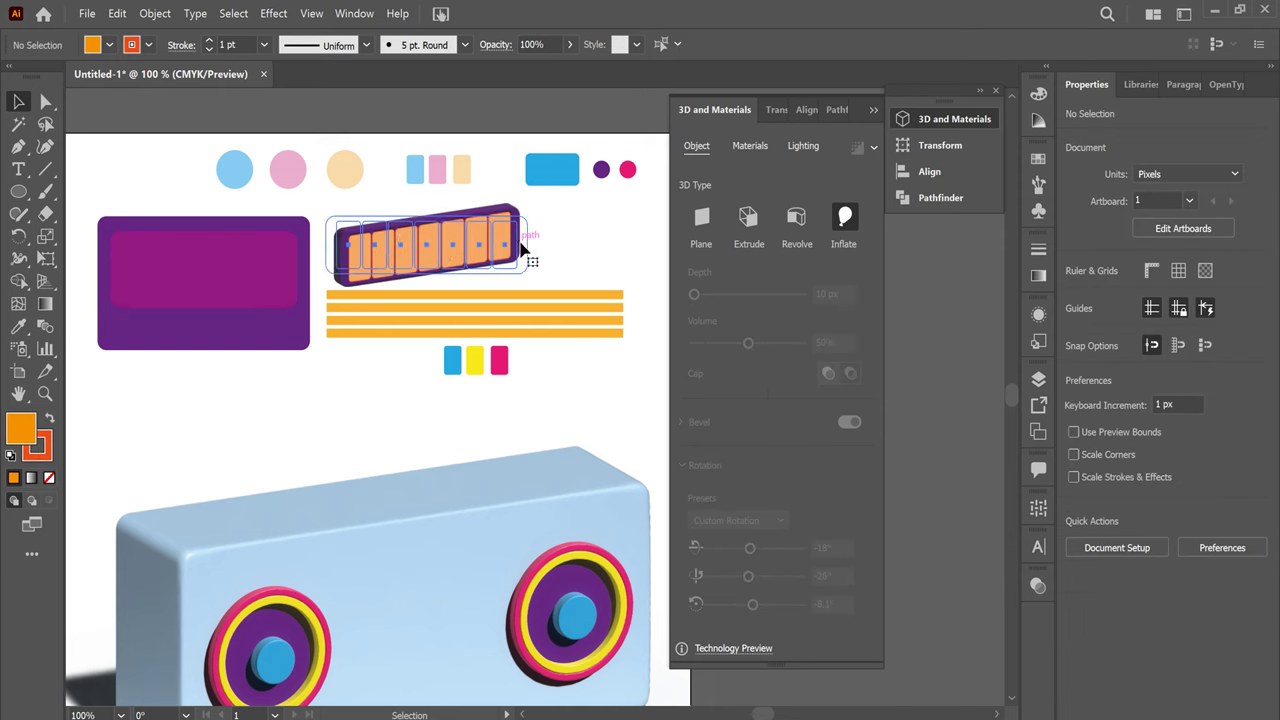
{"action": "left_click", "coordinate": [522, 248]}
{"action": "left_click", "coordinate": [834, 342]}
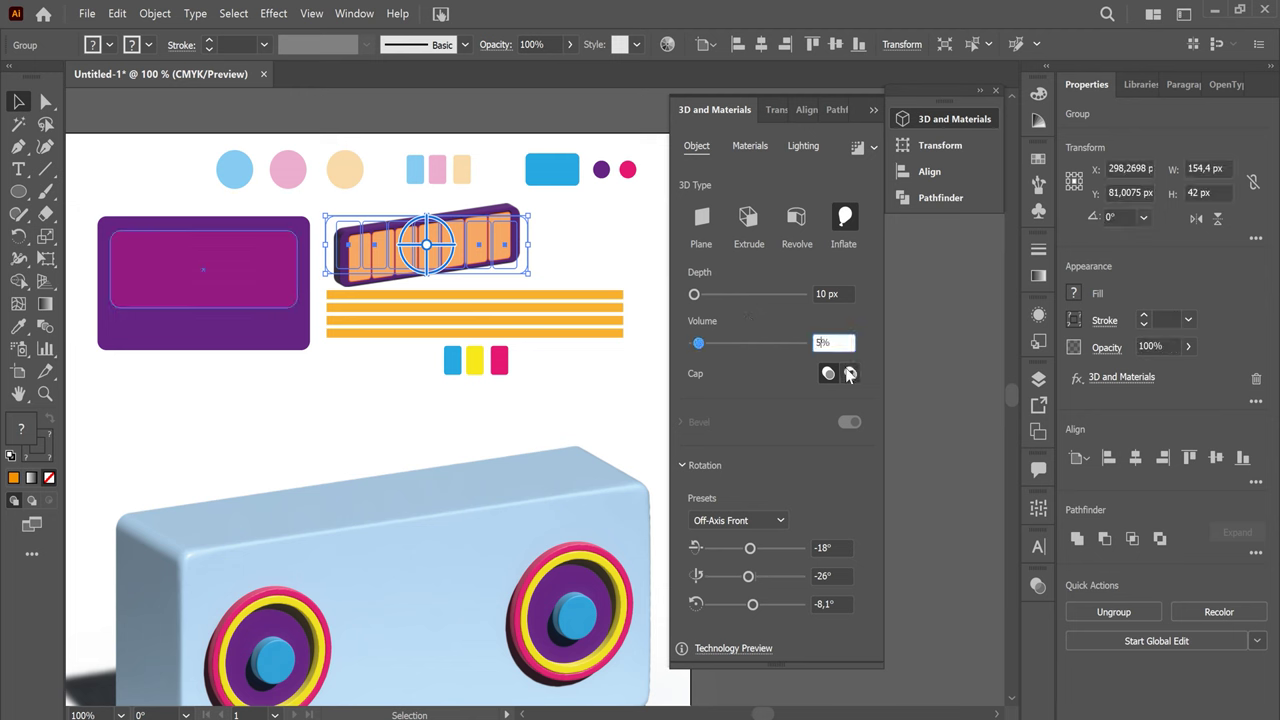
{"action": "type", "text": "0"}
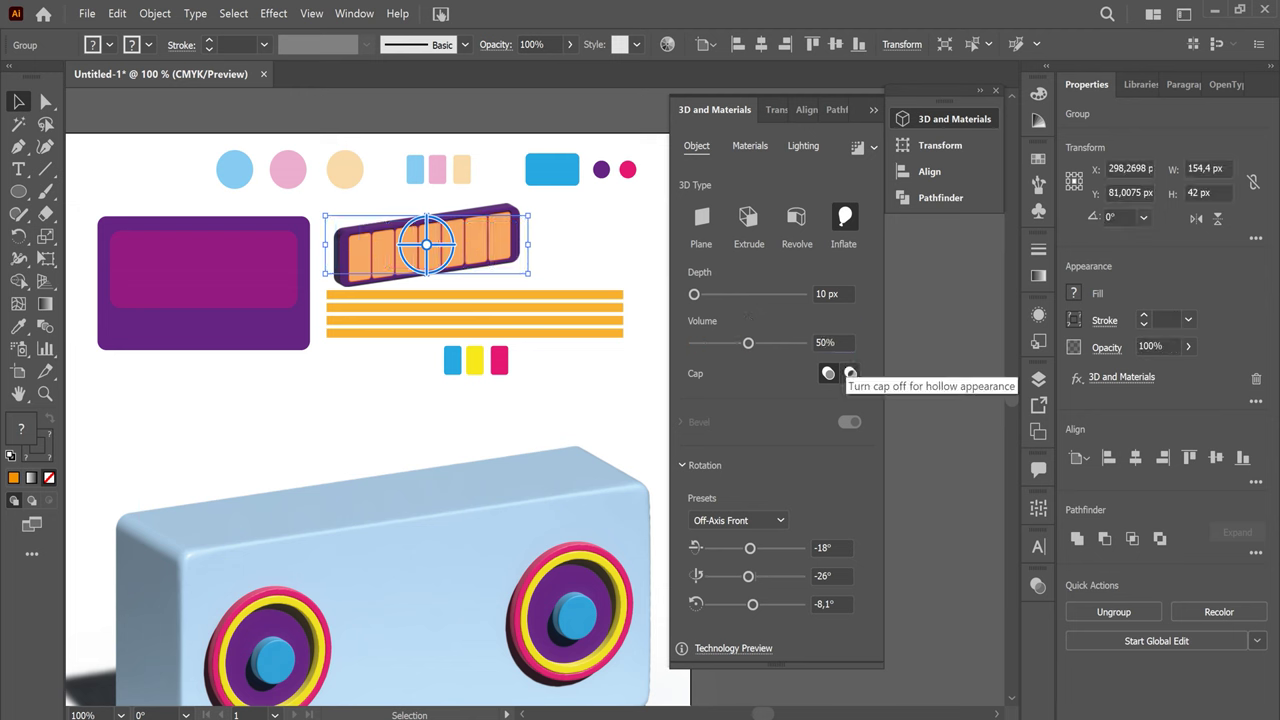
{"action": "left_click", "coordinate": [850, 373]}
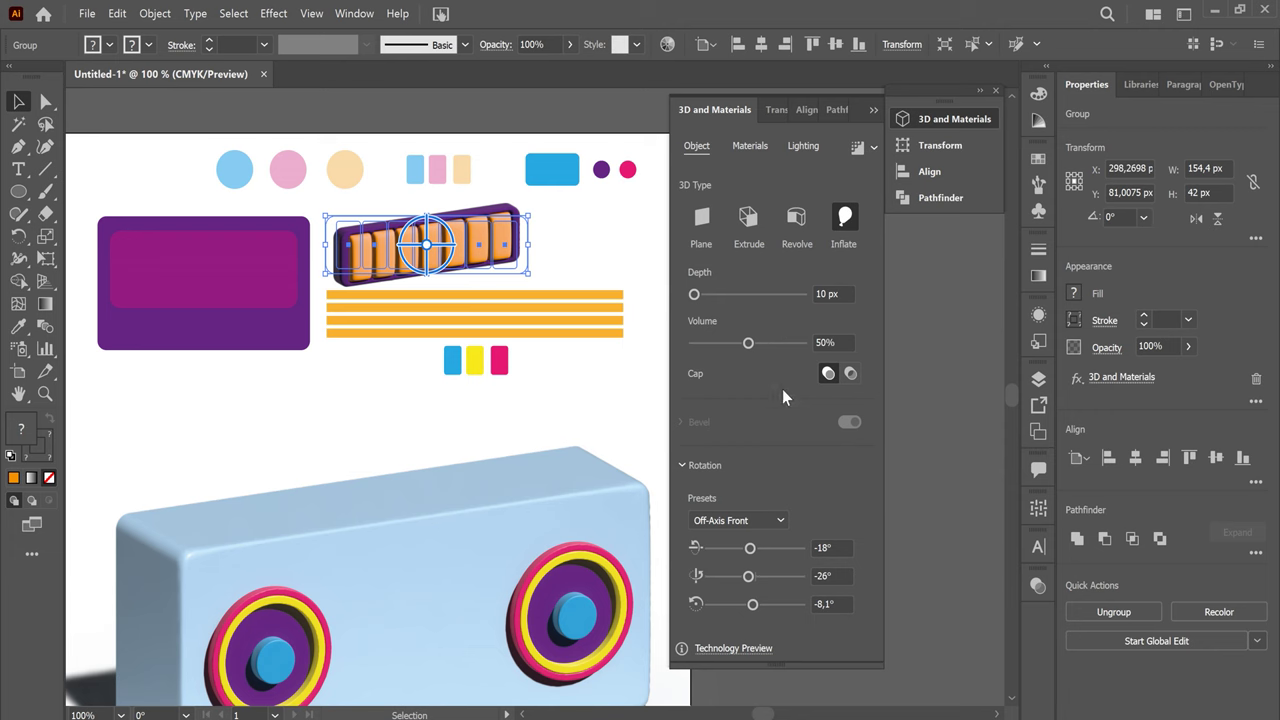
Turn on Shadows in the 3D lighting settings and widen the shadow bounds to 76%
{"action": "left_click", "coordinate": [805, 145]}
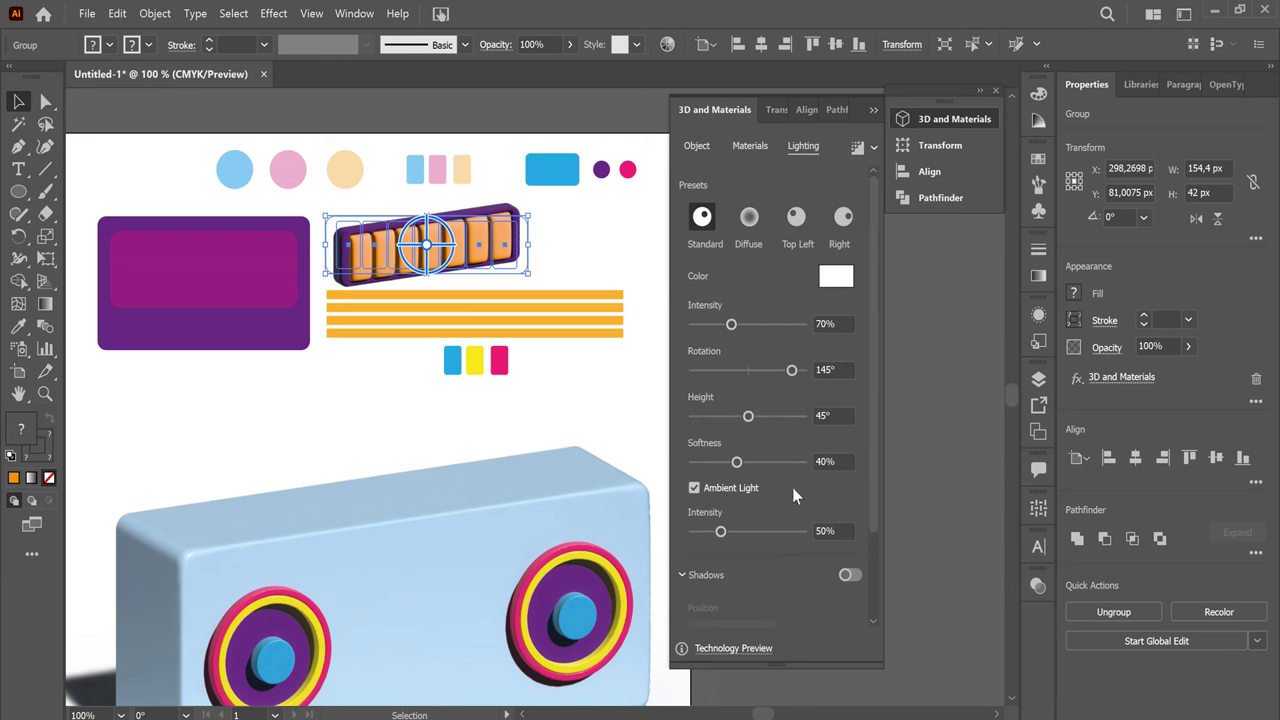
{"action": "left_click", "coordinate": [849, 575]}
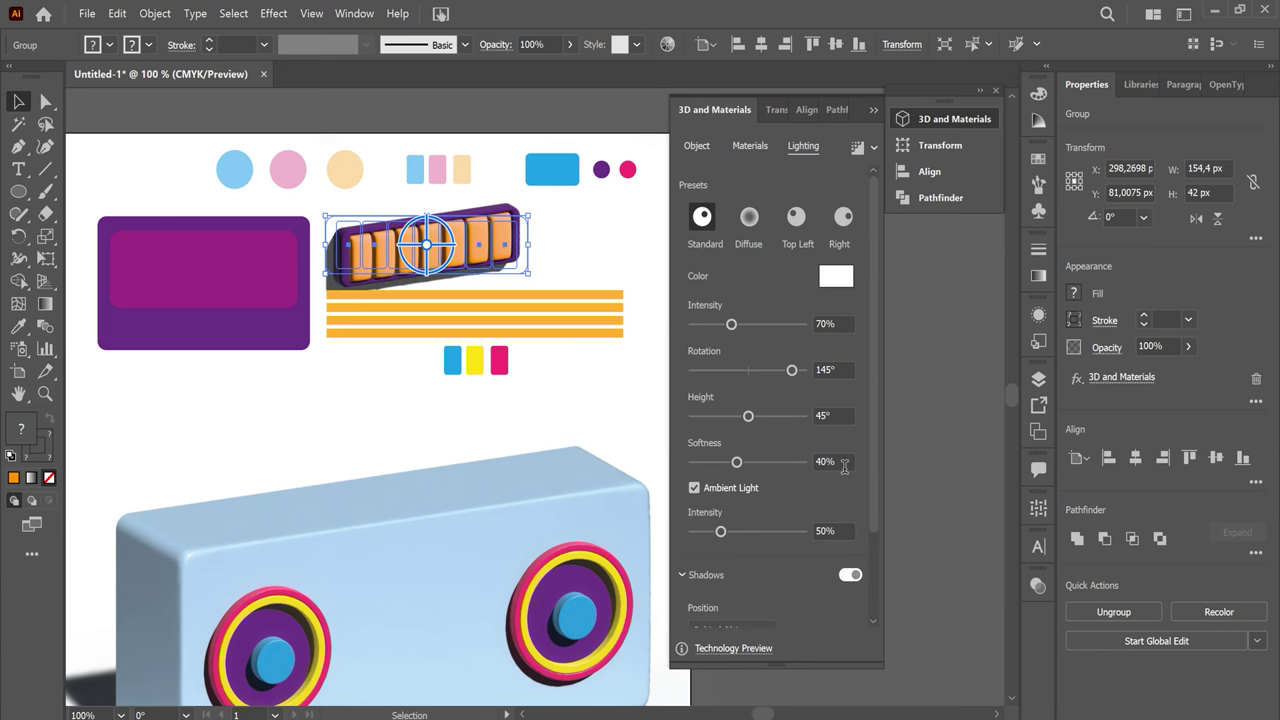
{"action": "left_click_drag", "start_coordinate": [874, 498], "coordinate": [875, 595]}
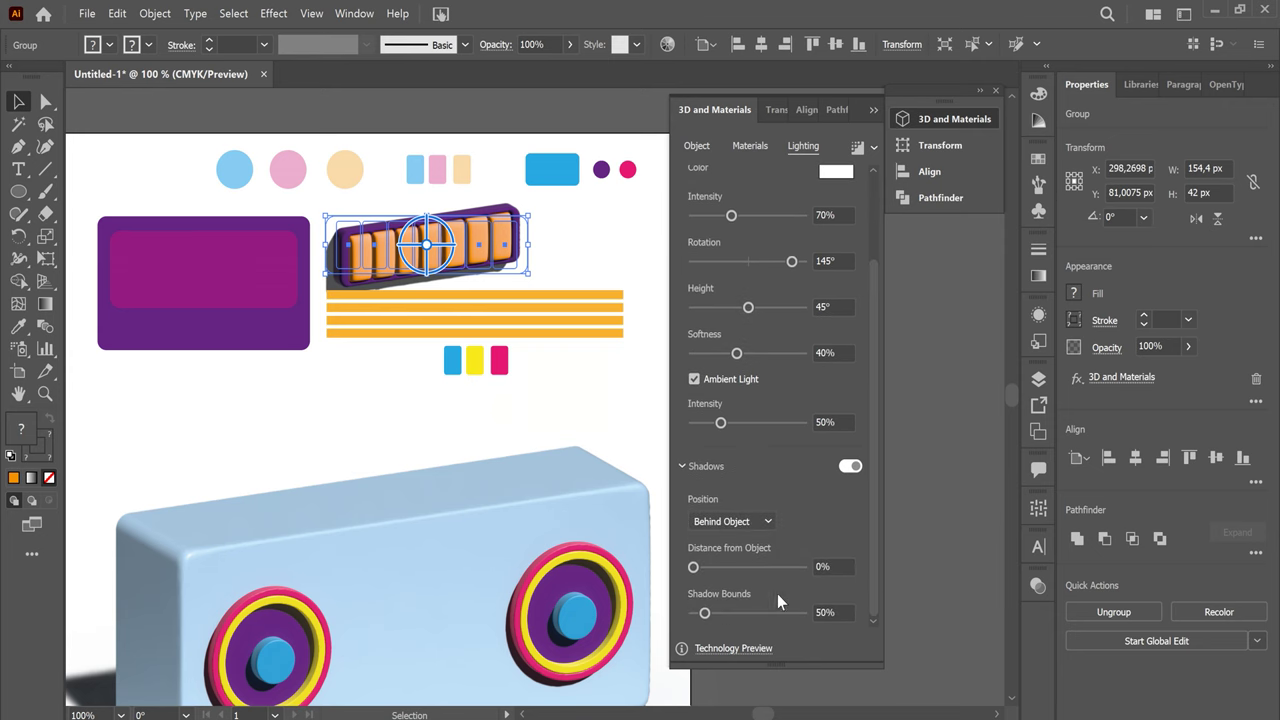
{"action": "left_click_drag", "start_coordinate": [711, 613], "coordinate": [714, 613]}
{"action": "key", "text": "ctrl+shift+a"}
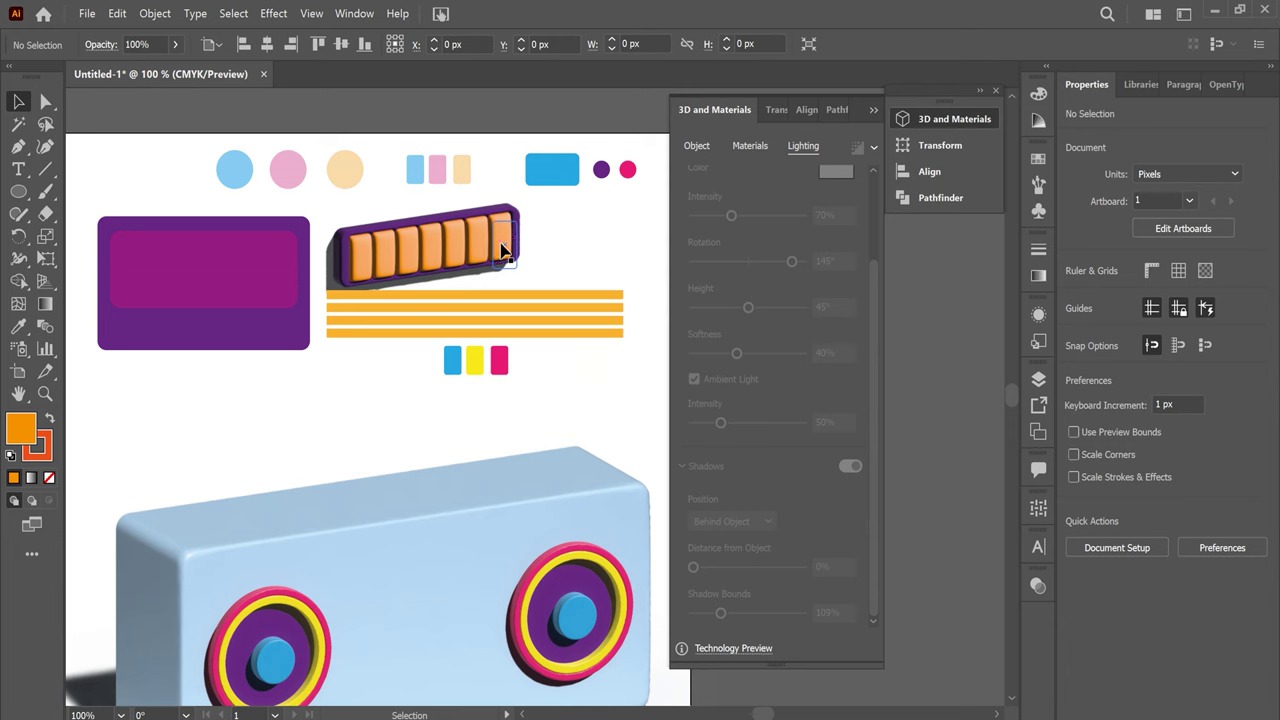
{"action": "left_click", "coordinate": [515, 262]}
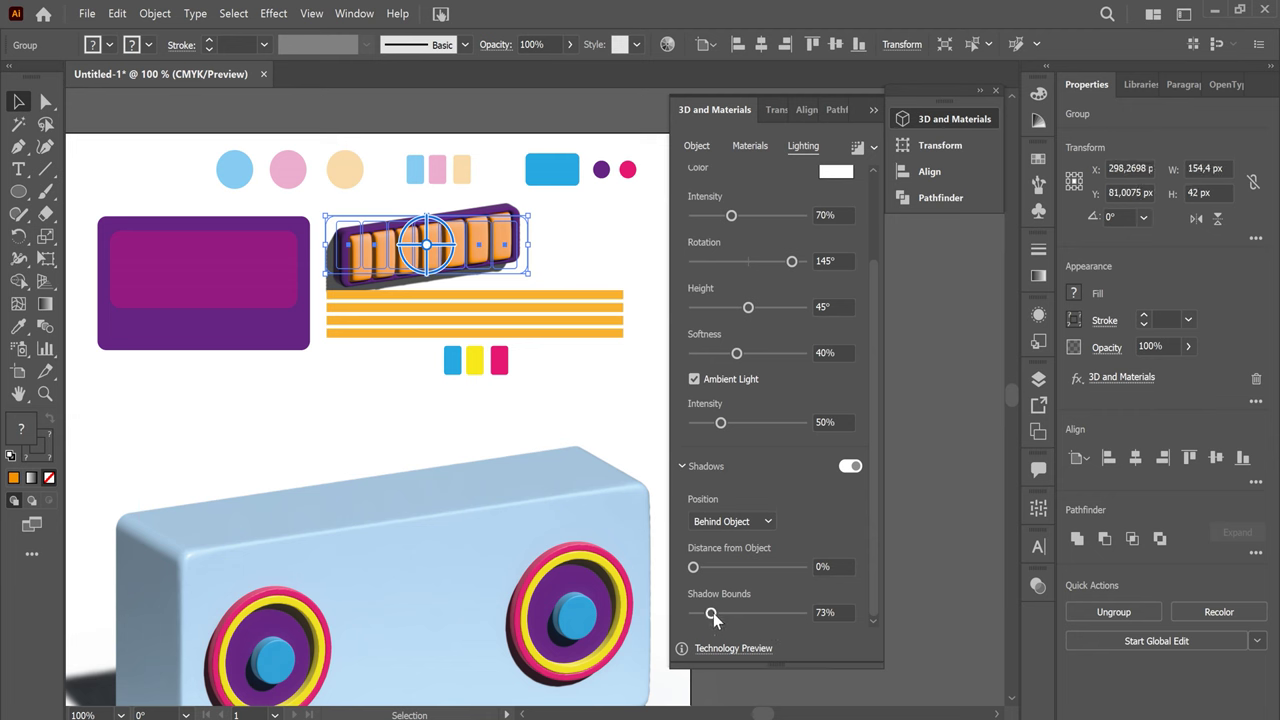
{"action": "left_click_drag", "start_coordinate": [713, 613], "coordinate": [718, 612]}
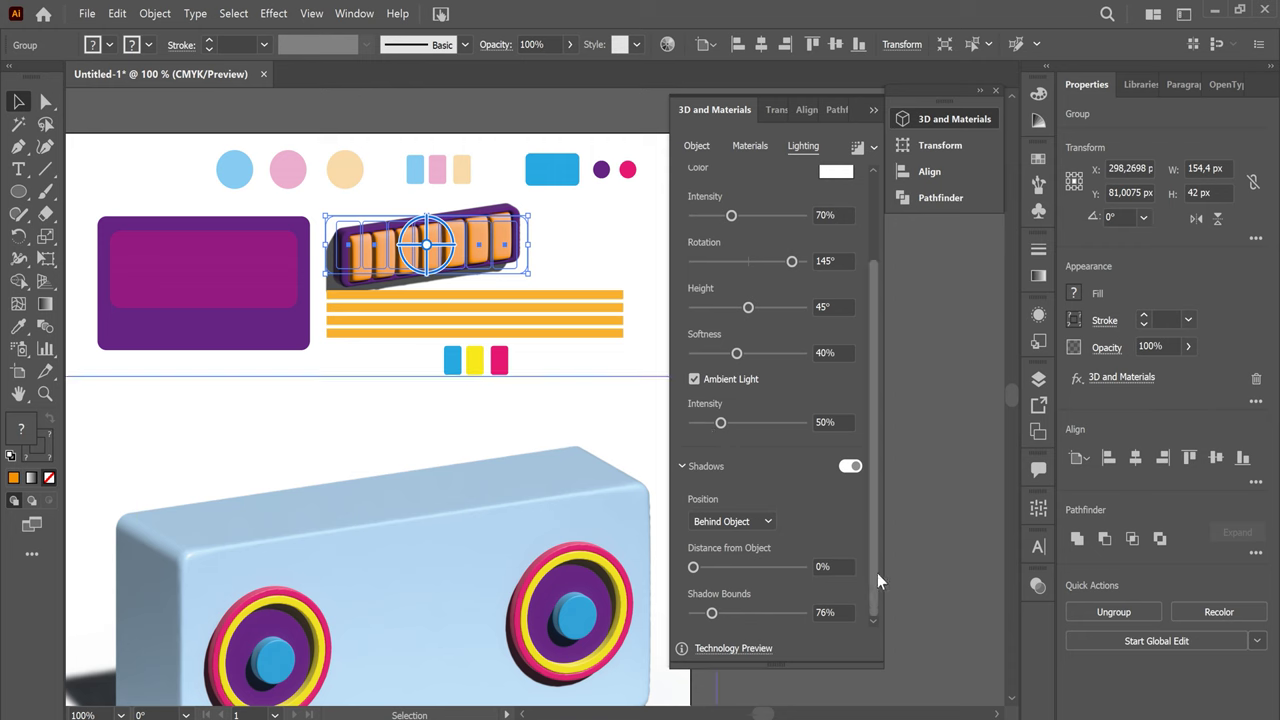
Move the orange bar piece down above the boombox body and render it with ray tracing
{"action": "left_click", "coordinate": [581, 252]}
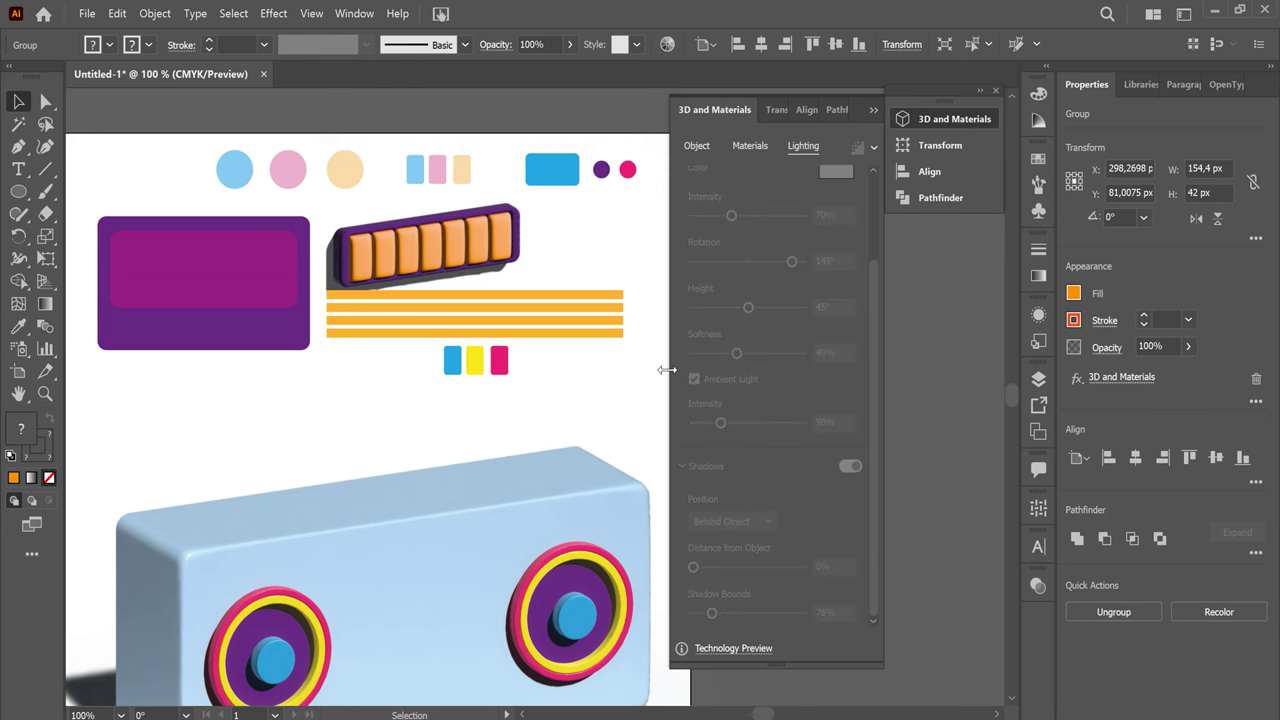
{"action": "left_click_drag", "start_coordinate": [480, 252], "coordinate": [390, 422]}
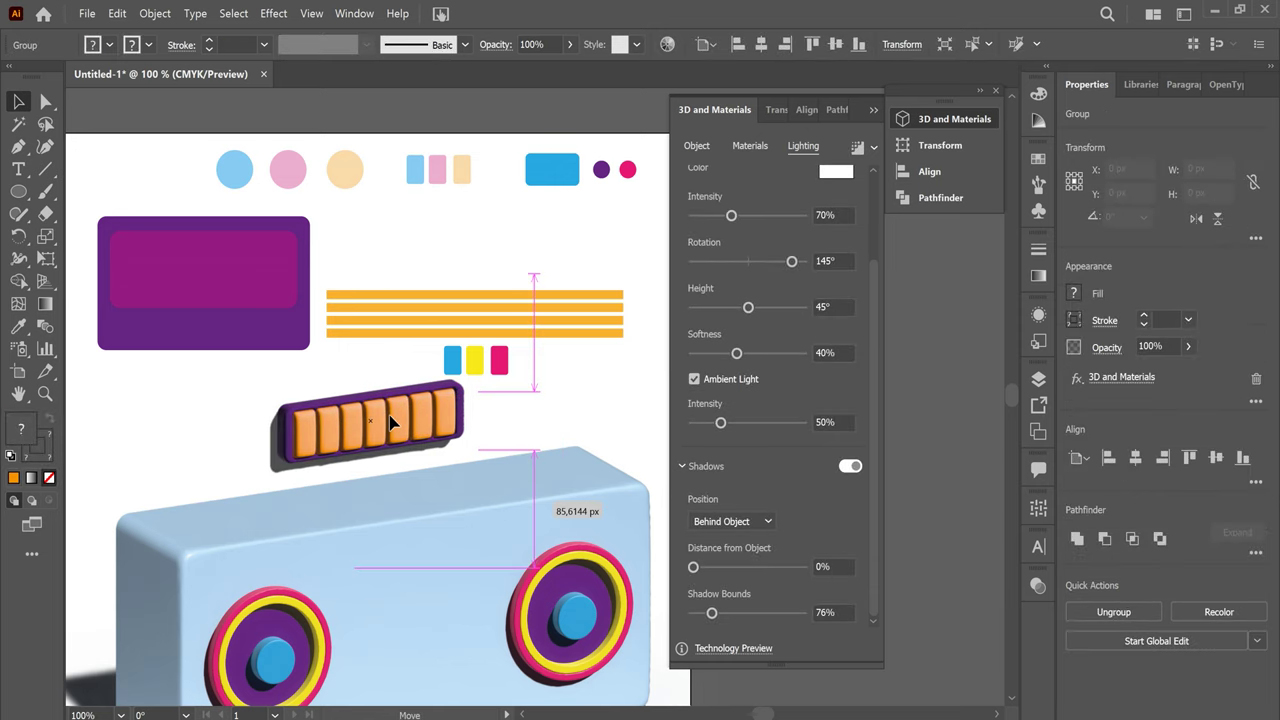
{"action": "left_click_drag", "start_coordinate": [390, 422], "coordinate": [390, 422]}
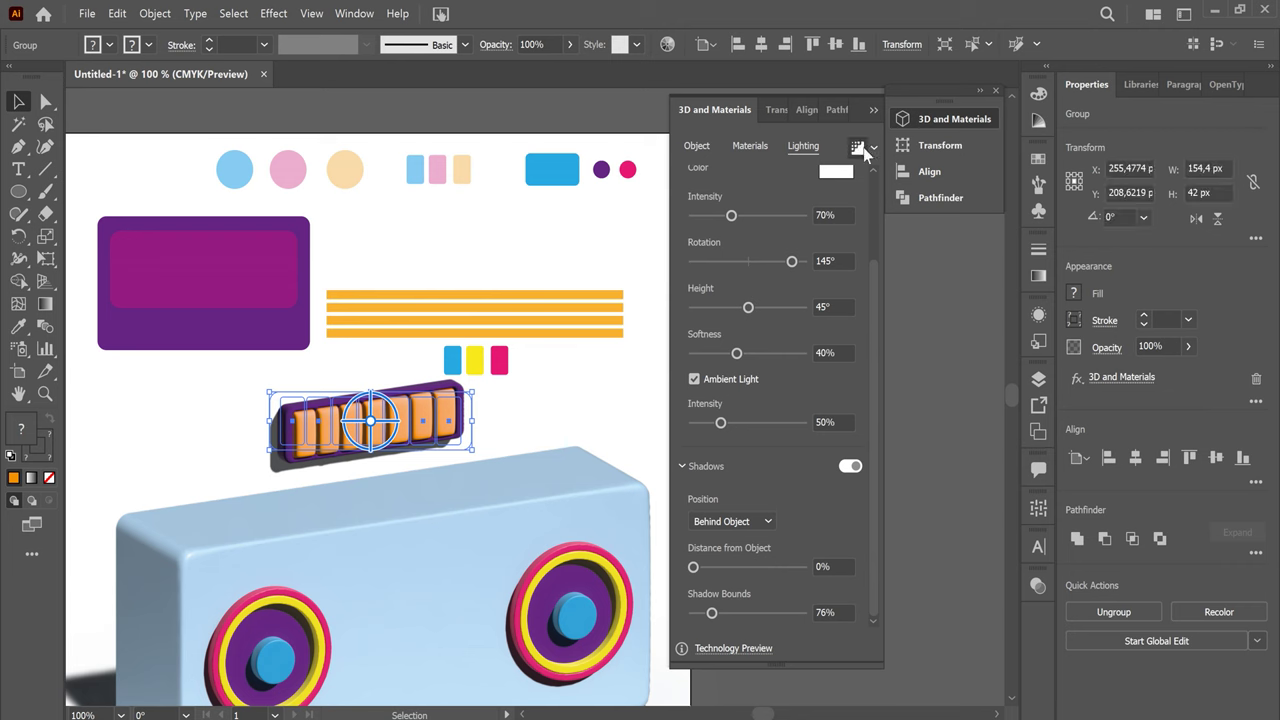
{"action": "left_click", "coordinate": [720, 433]}
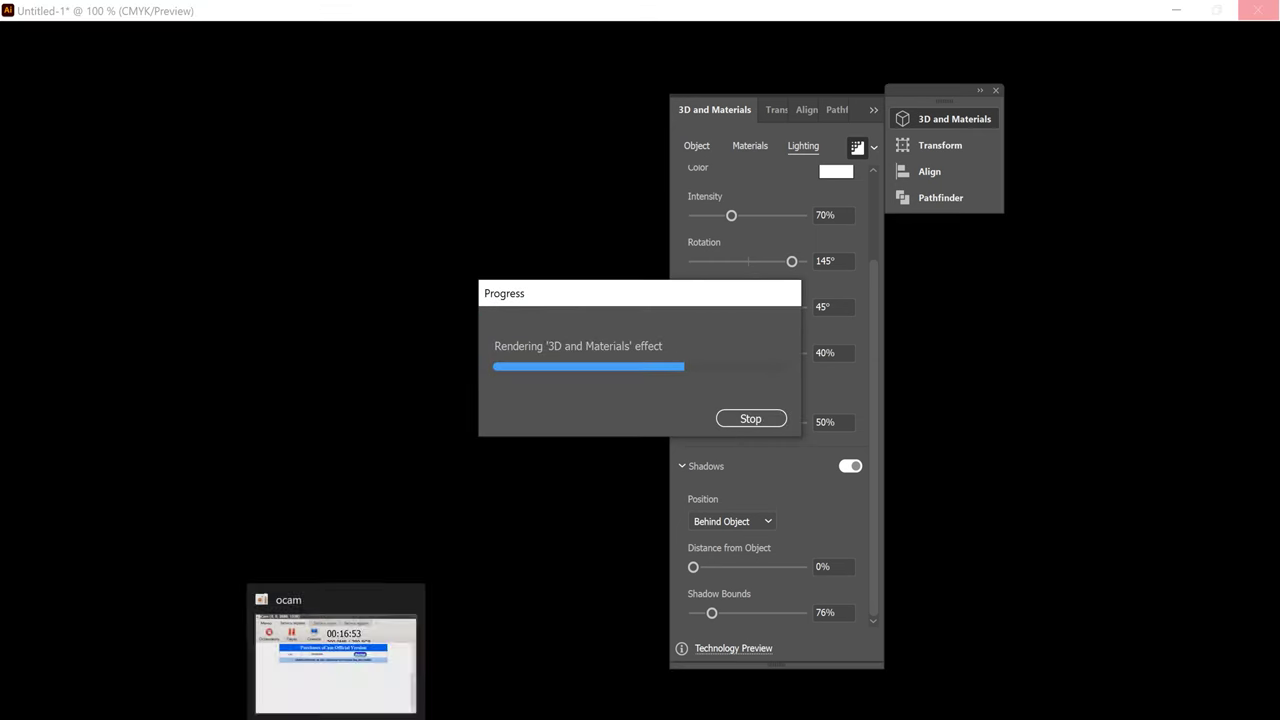
Zoom out to 66.67% to view the whole artboard with the rendered bars
{"action": "left_click", "coordinate": [335, 650]}
{"action": "left_click", "coordinate": [1244, 381]}
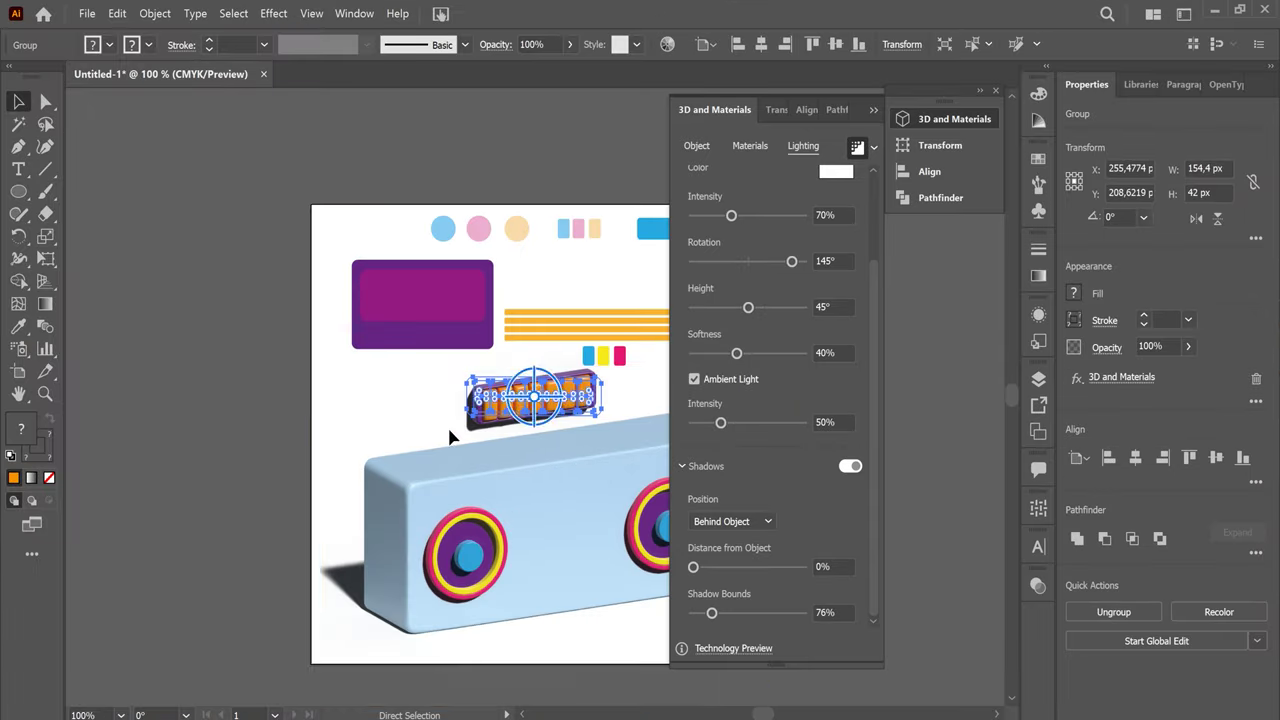
{"action": "key", "text": "ctrl+minus"}
{"action": "left_click_drag", "start_coordinate": [566, 457], "coordinate": [368, 421]}
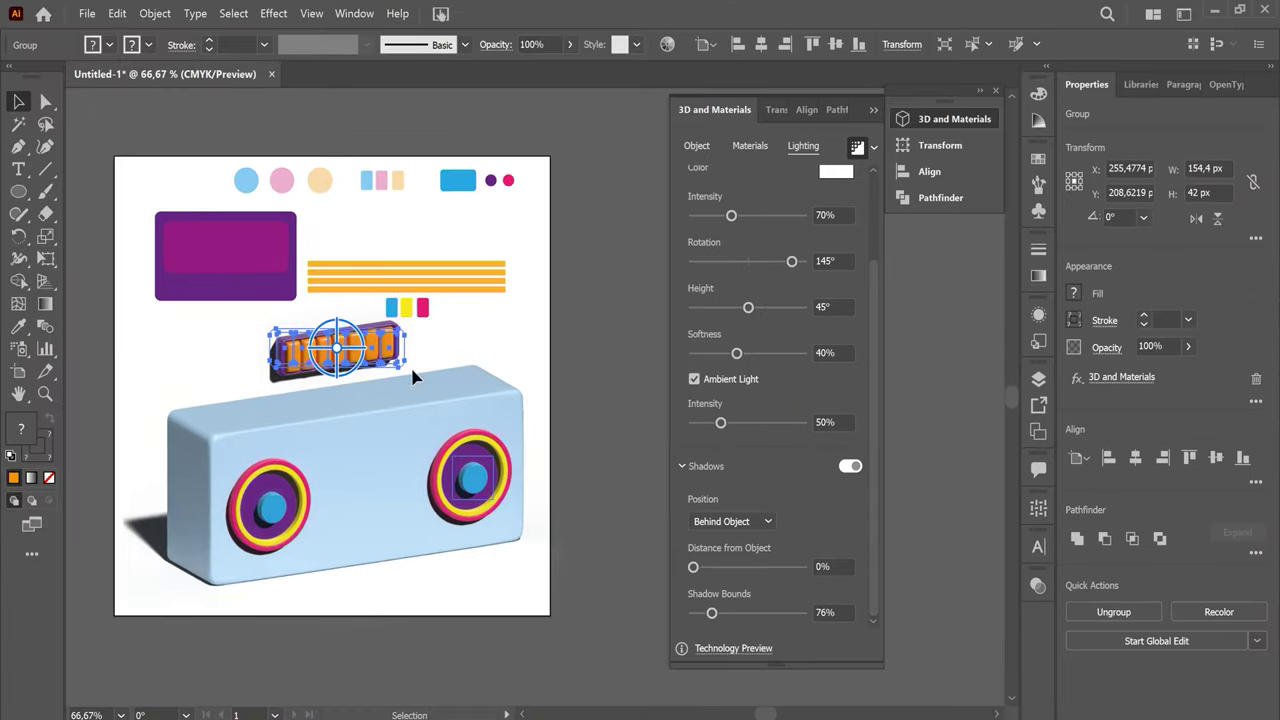
{"action": "left_click", "coordinate": [515, 344]}
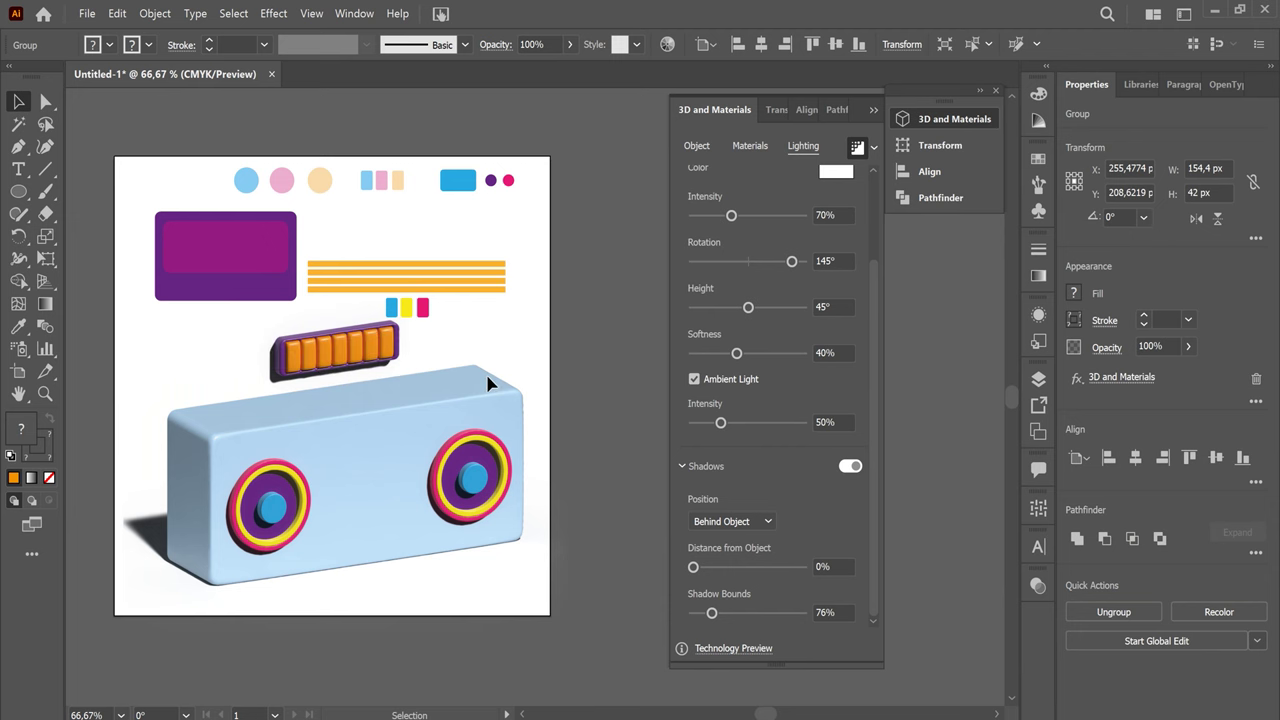
Expand the bar group's appearance and place it on the boombox's lower front between the speakers
{"action": "left_click", "coordinate": [383, 345]}
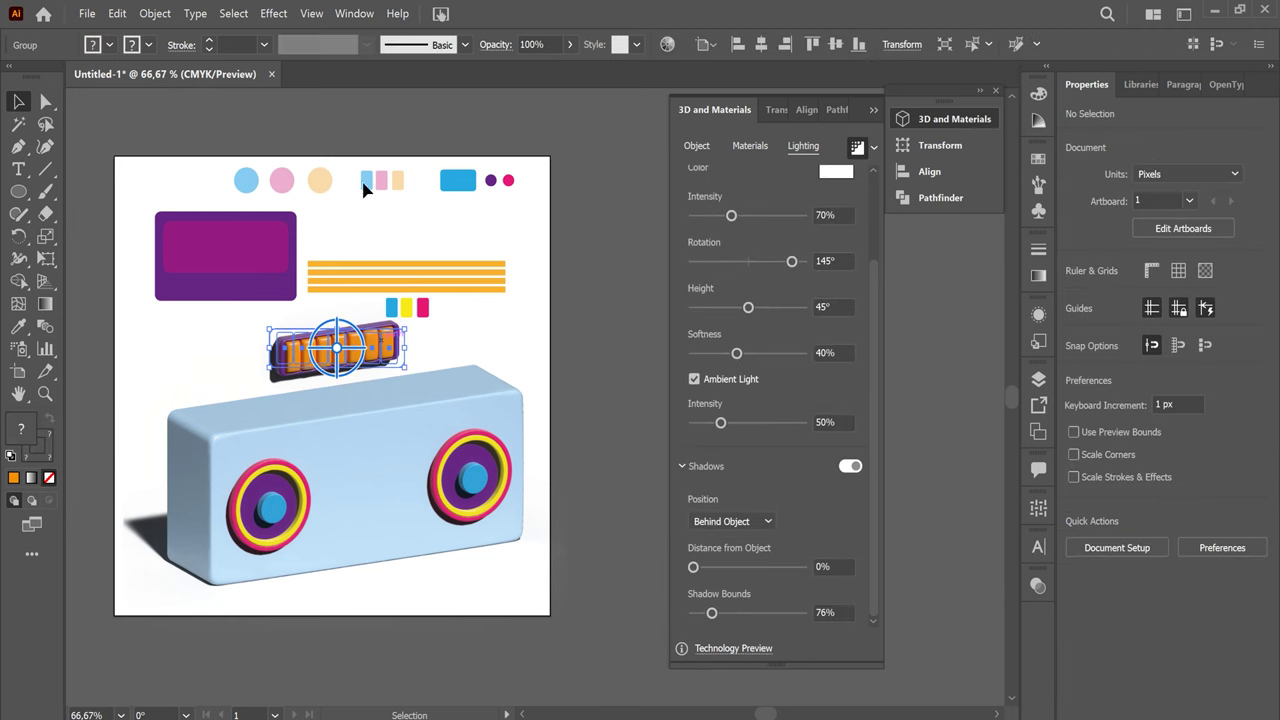
{"action": "left_click", "coordinate": [155, 13]}
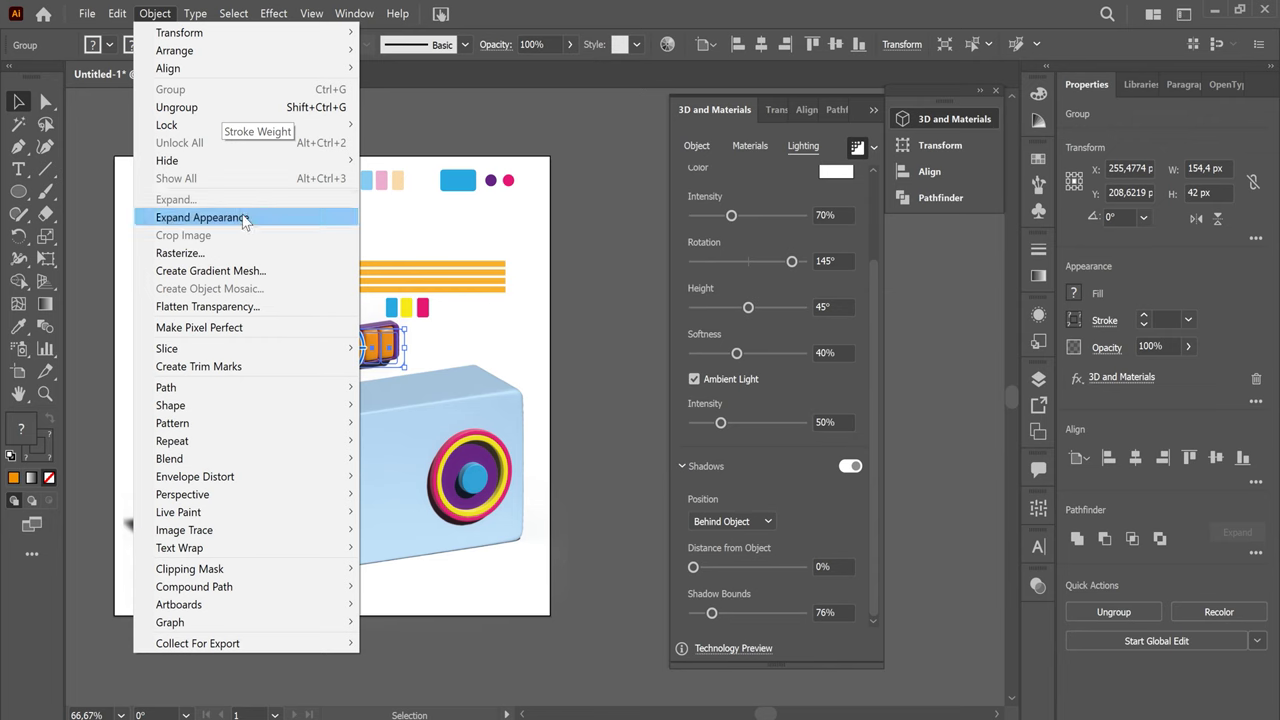
{"action": "left_click", "coordinate": [244, 217]}
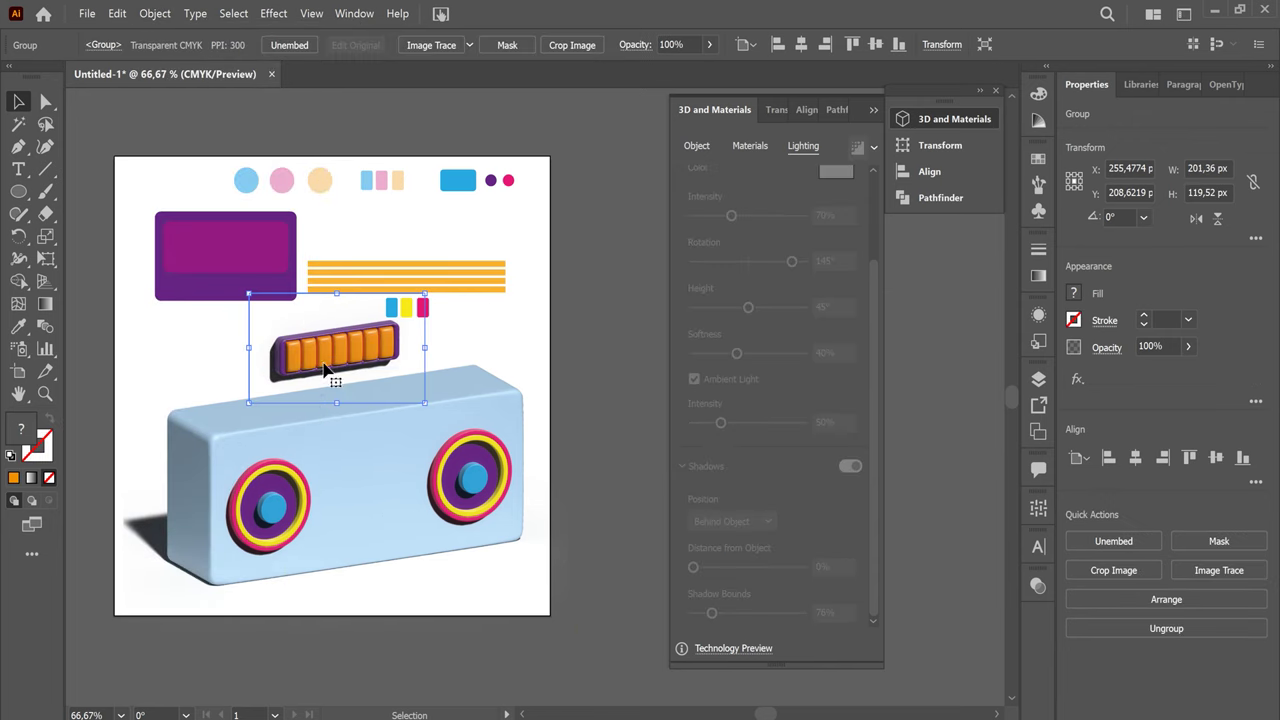
{"action": "left_click_drag", "start_coordinate": [338, 352], "coordinate": [376, 543]}
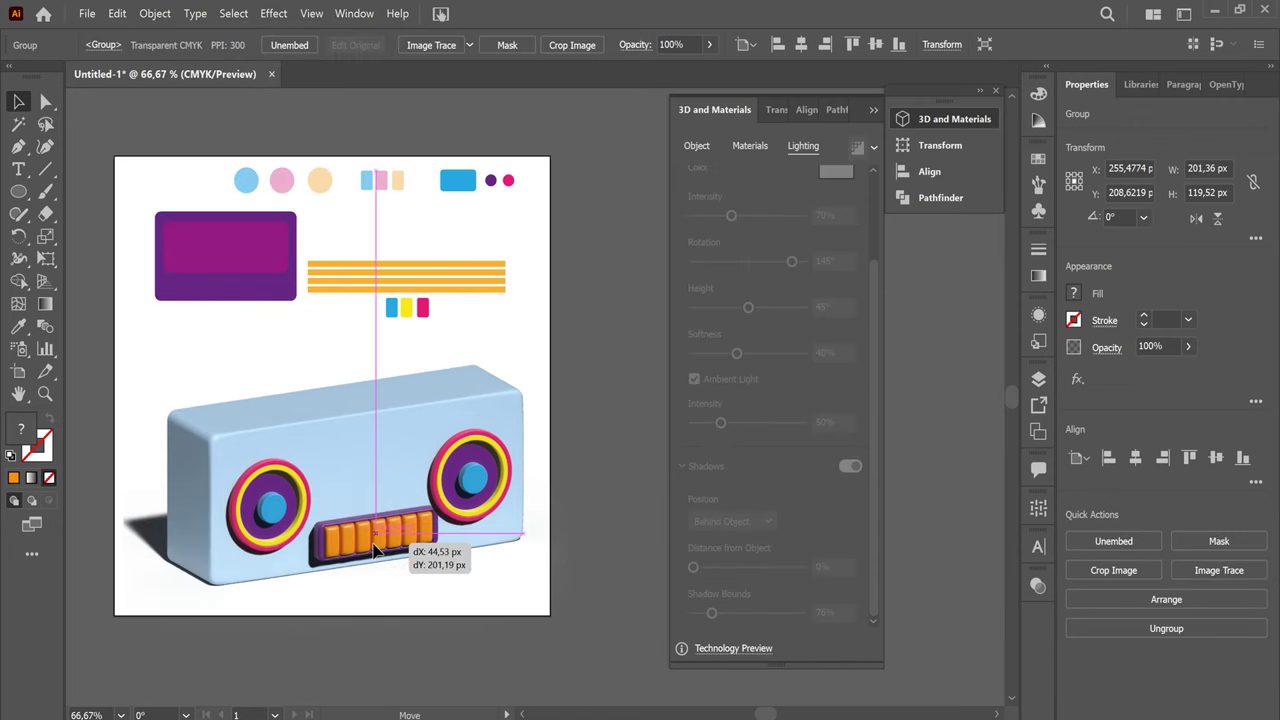
{"action": "left_click_drag", "start_coordinate": [376, 543], "coordinate": [372, 547]}
{"action": "left_click", "coordinate": [600, 592]}
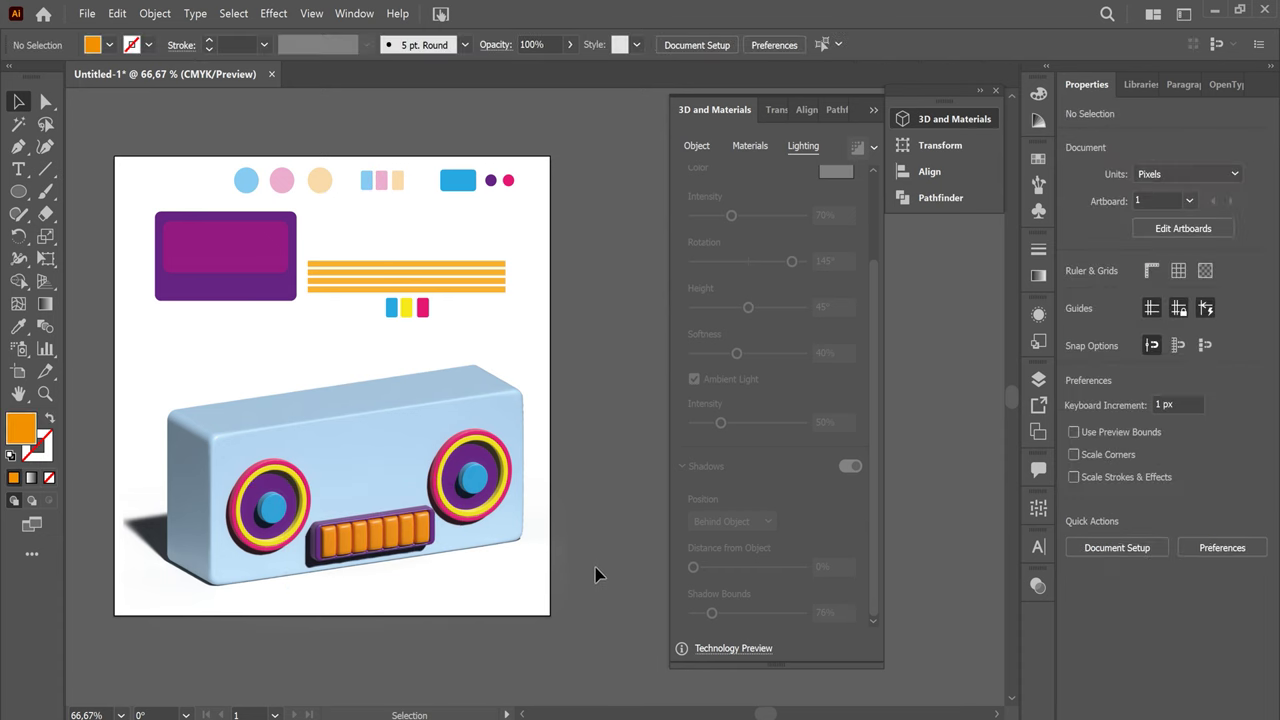
Group the two purple screen rectangles
{"action": "left_click", "coordinate": [255, 260]}
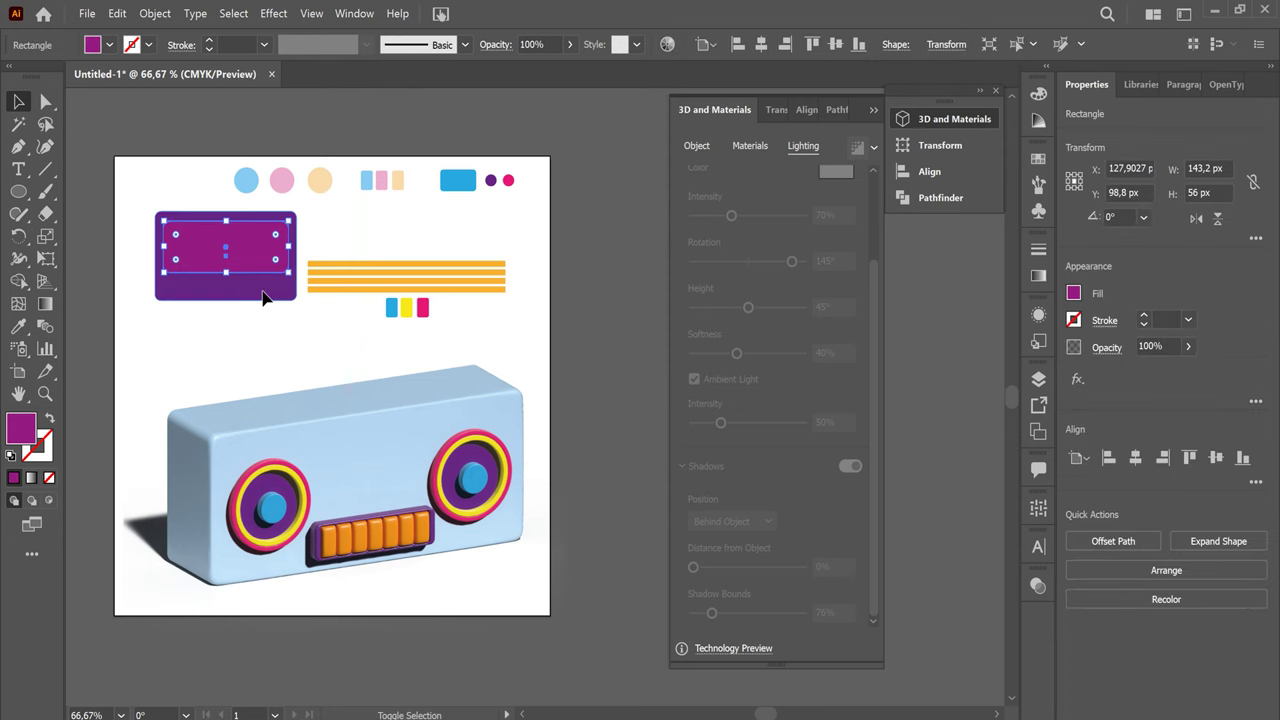
{"action": "right_click", "coordinate": [250, 258]}
{"action": "left_click", "coordinate": [285, 340]}
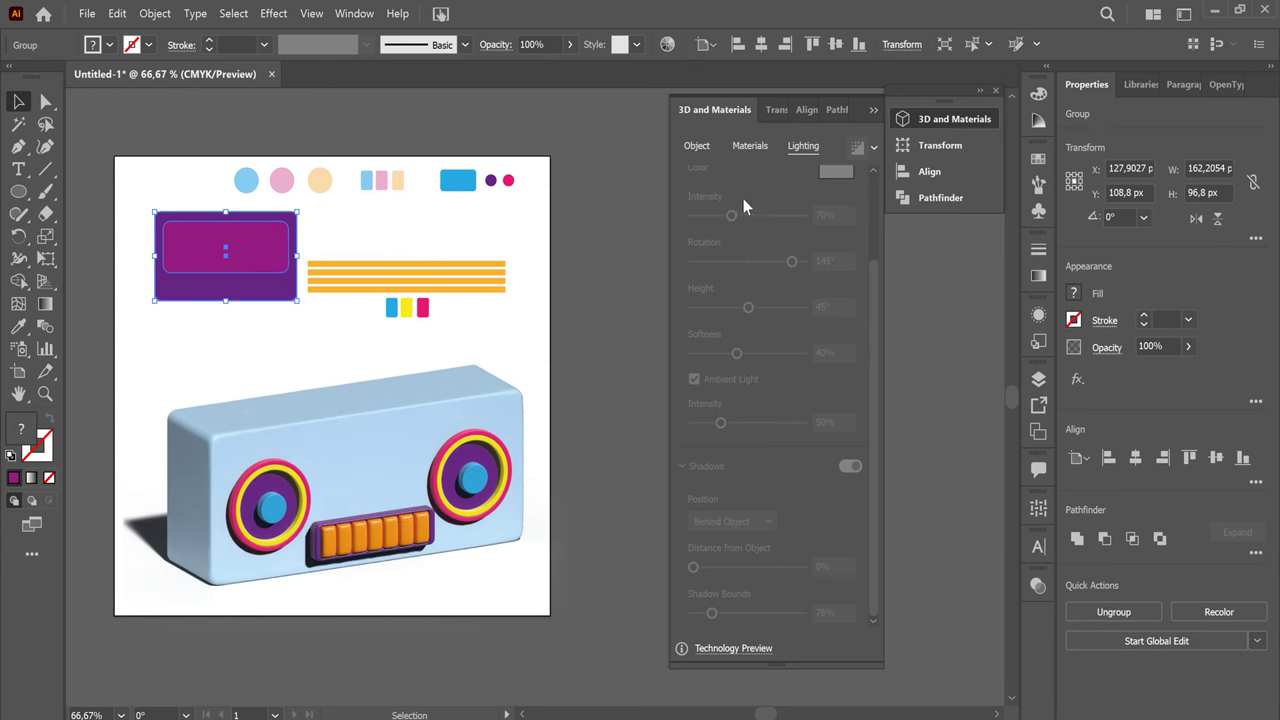
Inflate the screen group with a tilted rotation preset at 34% volume
{"action": "left_click", "coordinate": [712, 145]}
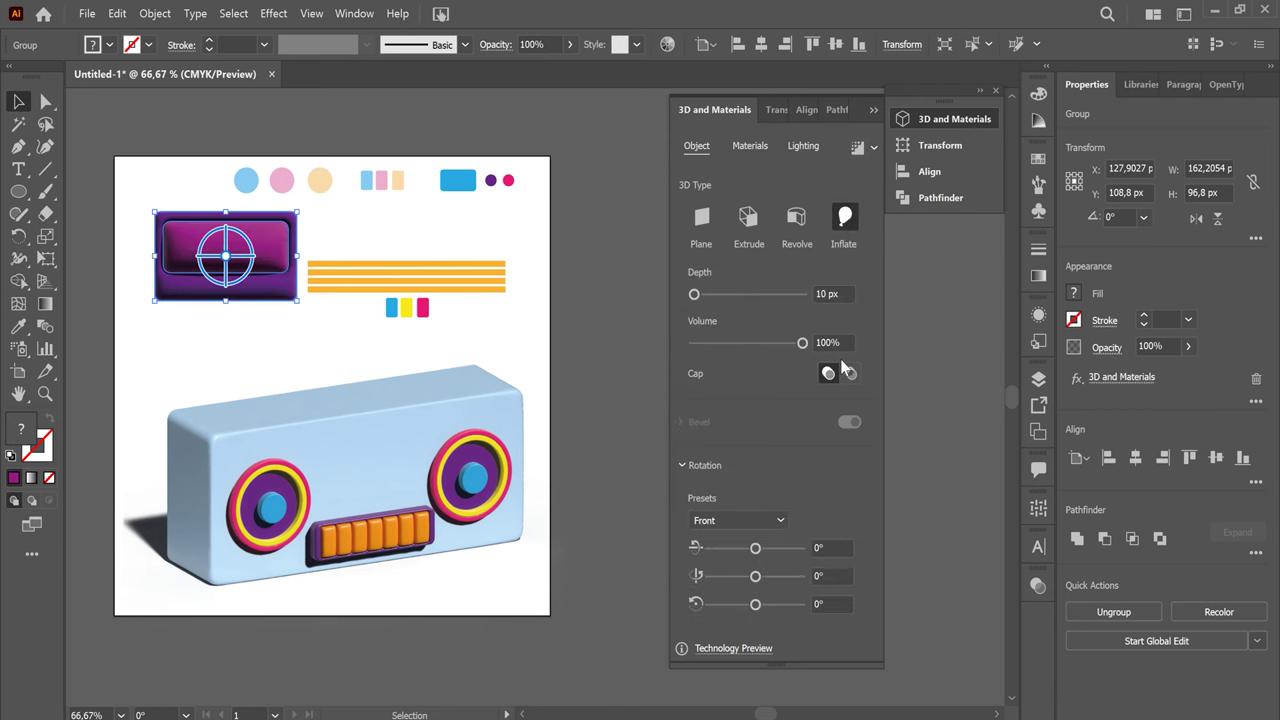
{"action": "left_click", "coordinate": [786, 520]}
{"action": "left_click", "coordinate": [775, 310]}
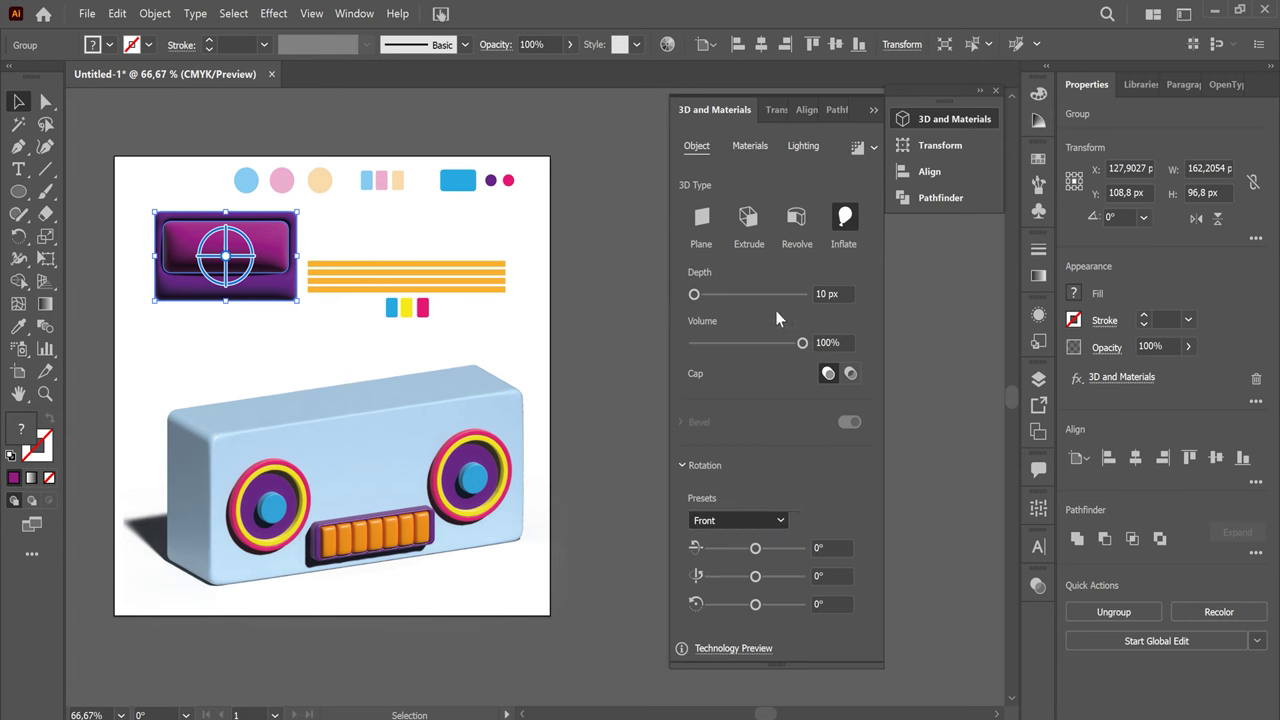
{"action": "left_click_drag", "start_coordinate": [801, 343], "coordinate": [731, 344]}
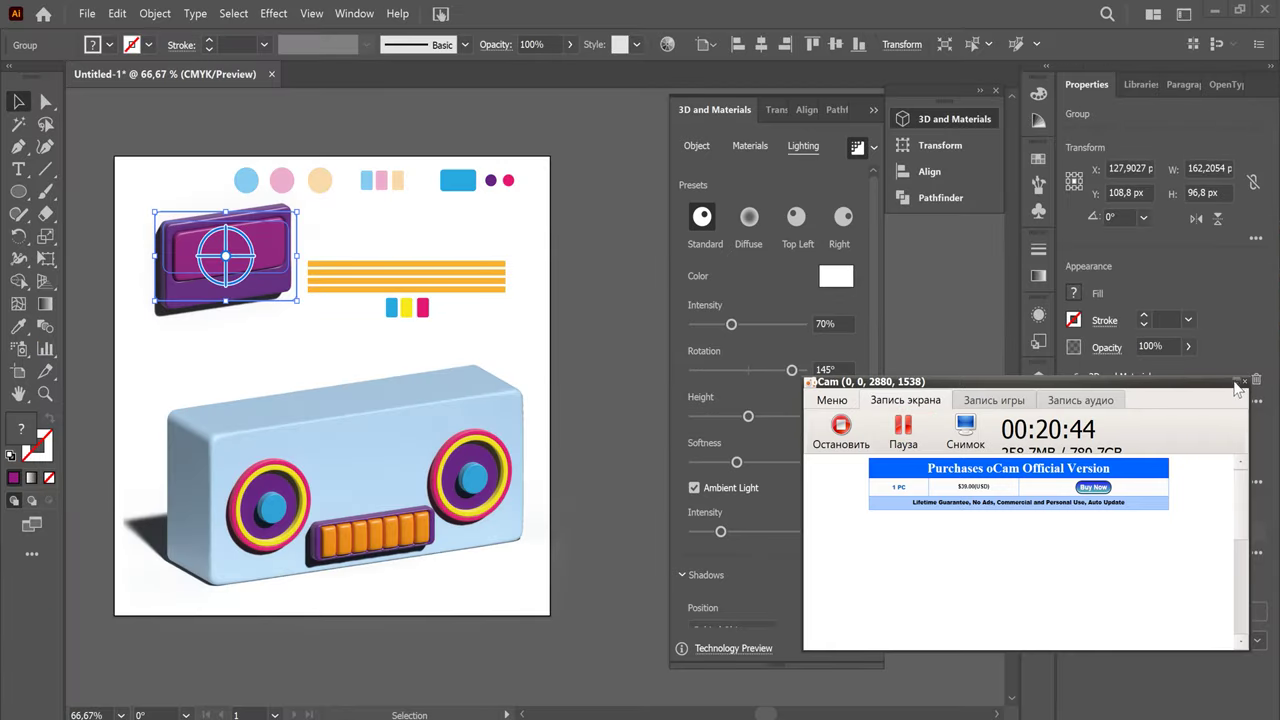
{"action": "left_click", "coordinate": [1240, 381]}
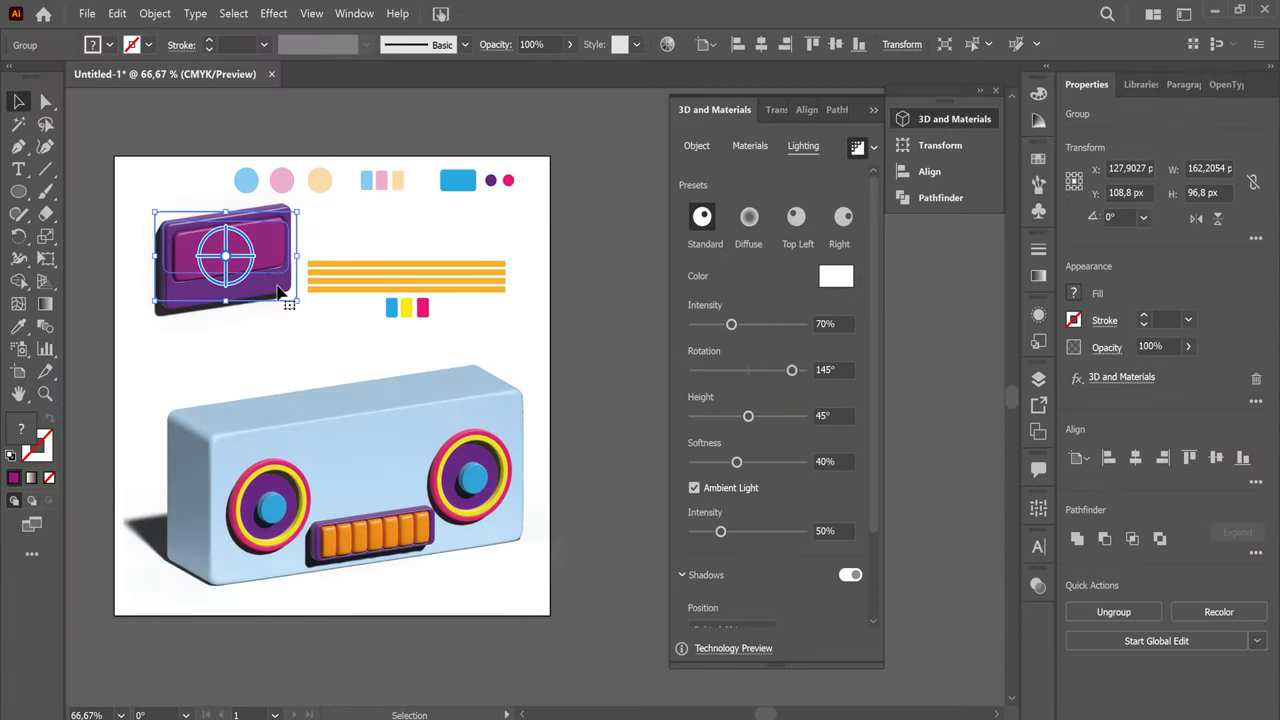
{"action": "left_click", "coordinate": [228, 357]}
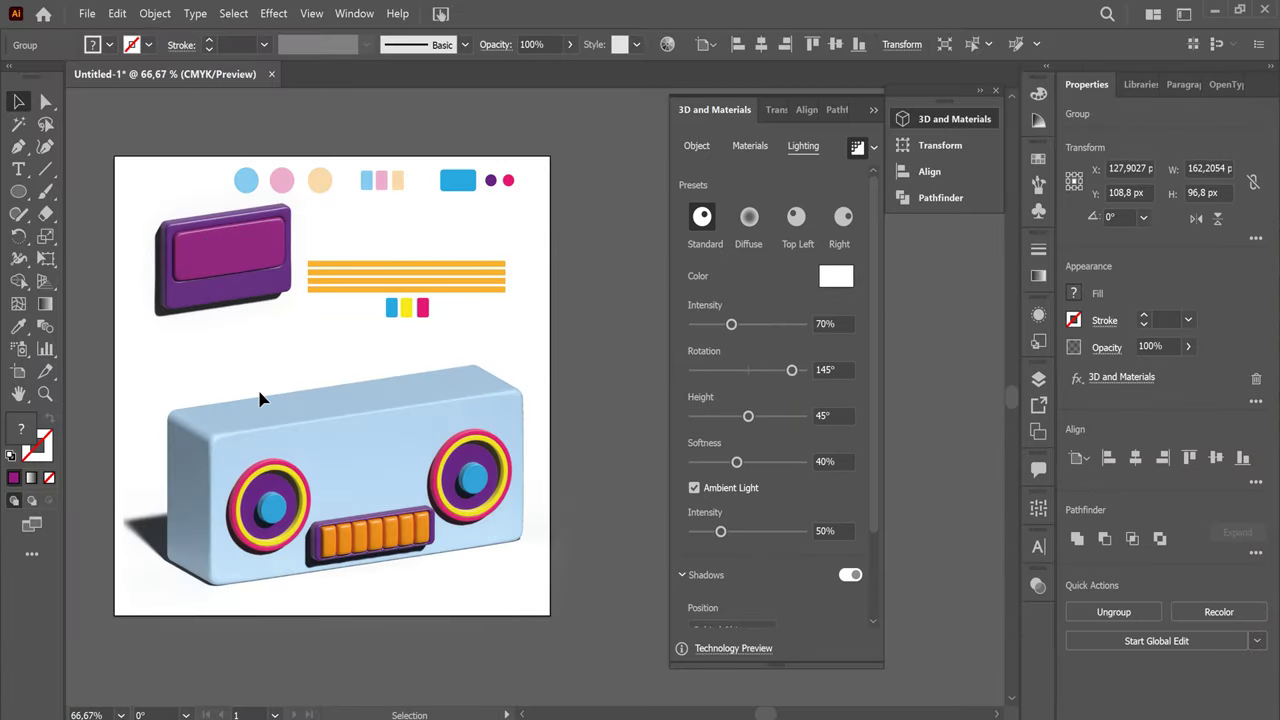
Expand the purple 3D display panel's appearance into a flat image
{"action": "left_click", "coordinate": [250, 275]}
{"action": "left_click", "coordinate": [155, 13]}
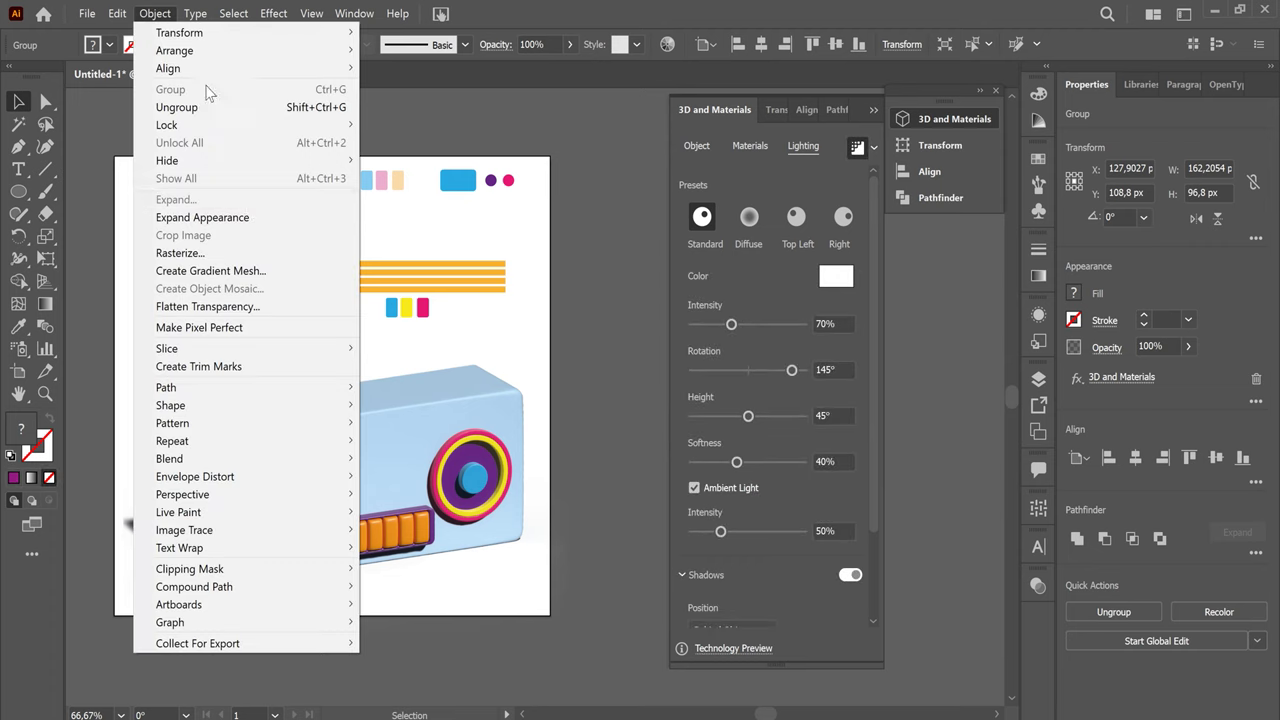
{"action": "left_click", "coordinate": [250, 217]}
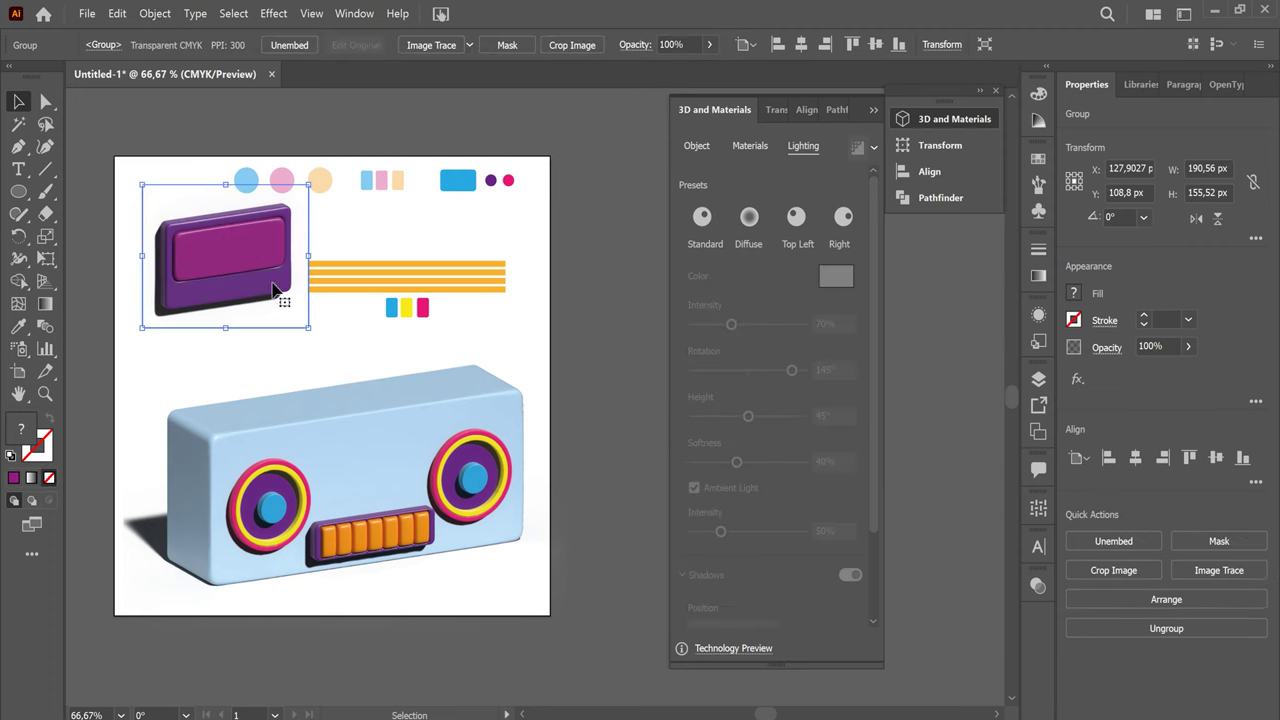
Shrink the display panel and place it on the boombox face between the speakers
{"action": "left_click_drag", "start_coordinate": [240, 279], "coordinate": [231, 287]}
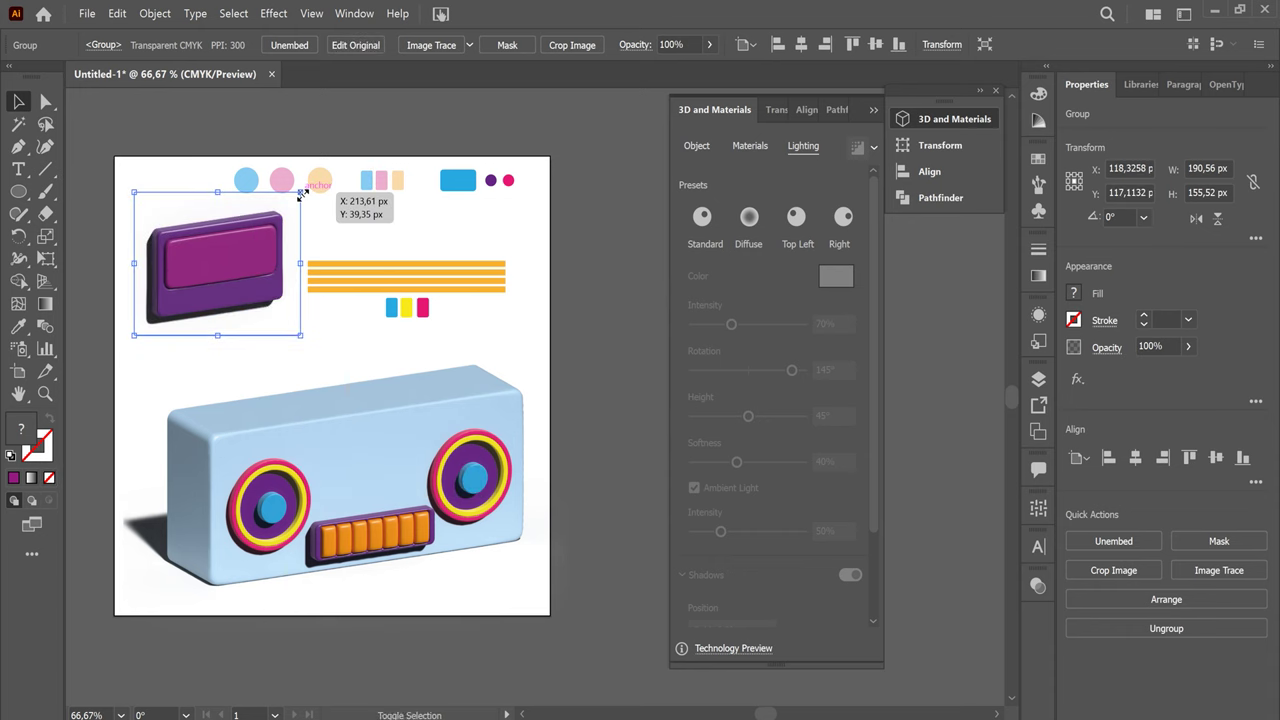
{"action": "left_click_drag", "start_coordinate": [301, 192], "coordinate": [267, 220]}
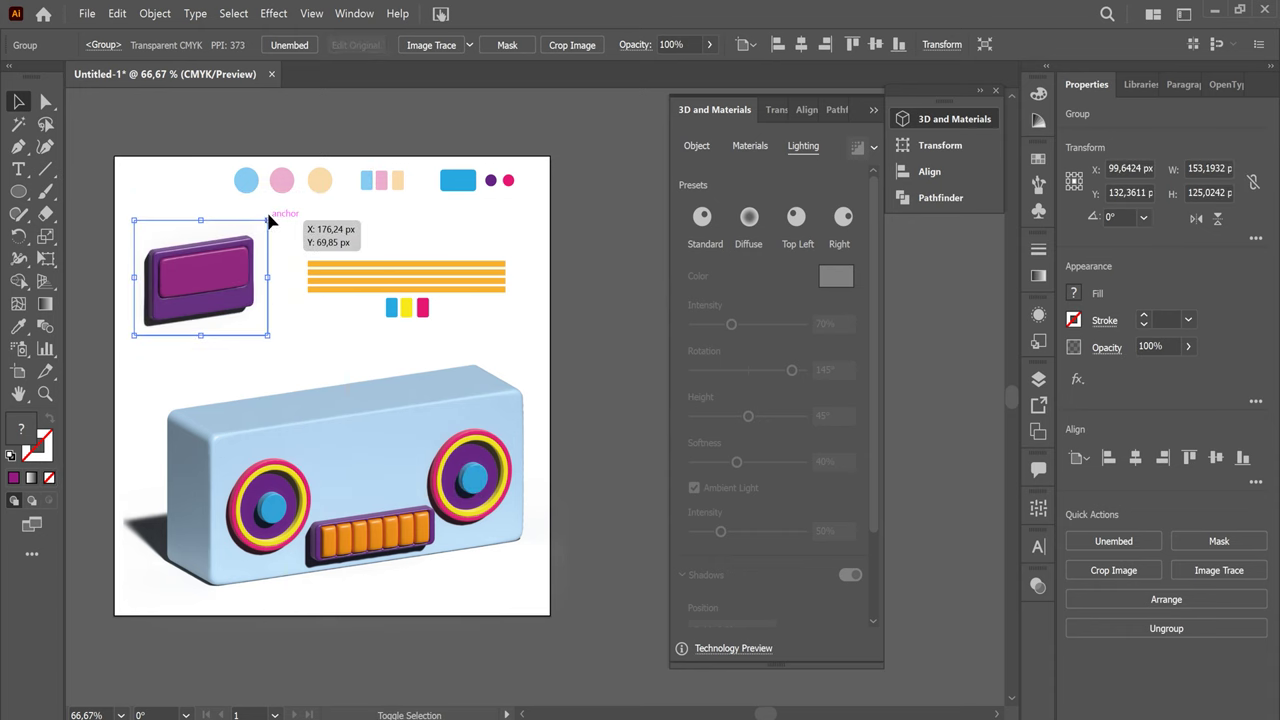
{"action": "mouse_move", "coordinate": [268, 220]}
{"action": "left_mouse_down"}
{"action": "mouse_move", "coordinate": [240, 246]}
{"action": "mouse_move", "coordinate": [388, 468]}
{"action": "left_mouse_up"}
{"action": "left_click", "coordinate": [553, 344]}
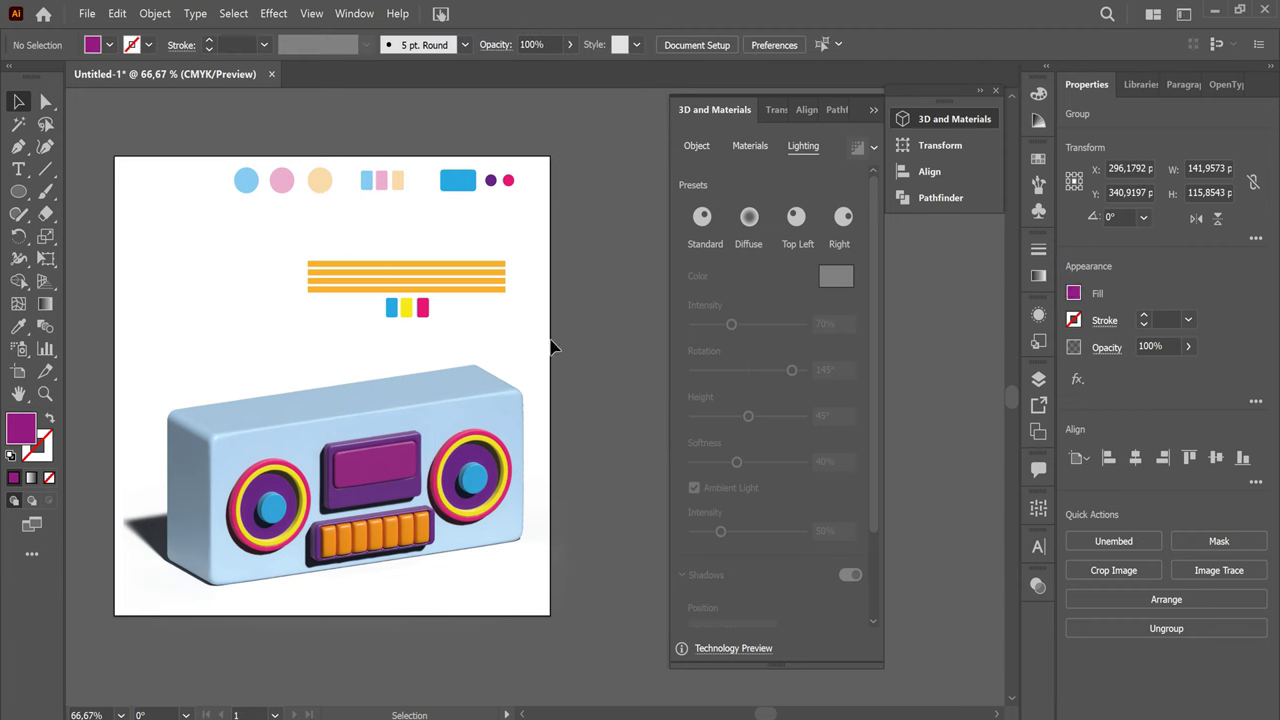
{"action": "left_click_drag", "start_coordinate": [434, 394], "coordinate": [488, 370]}
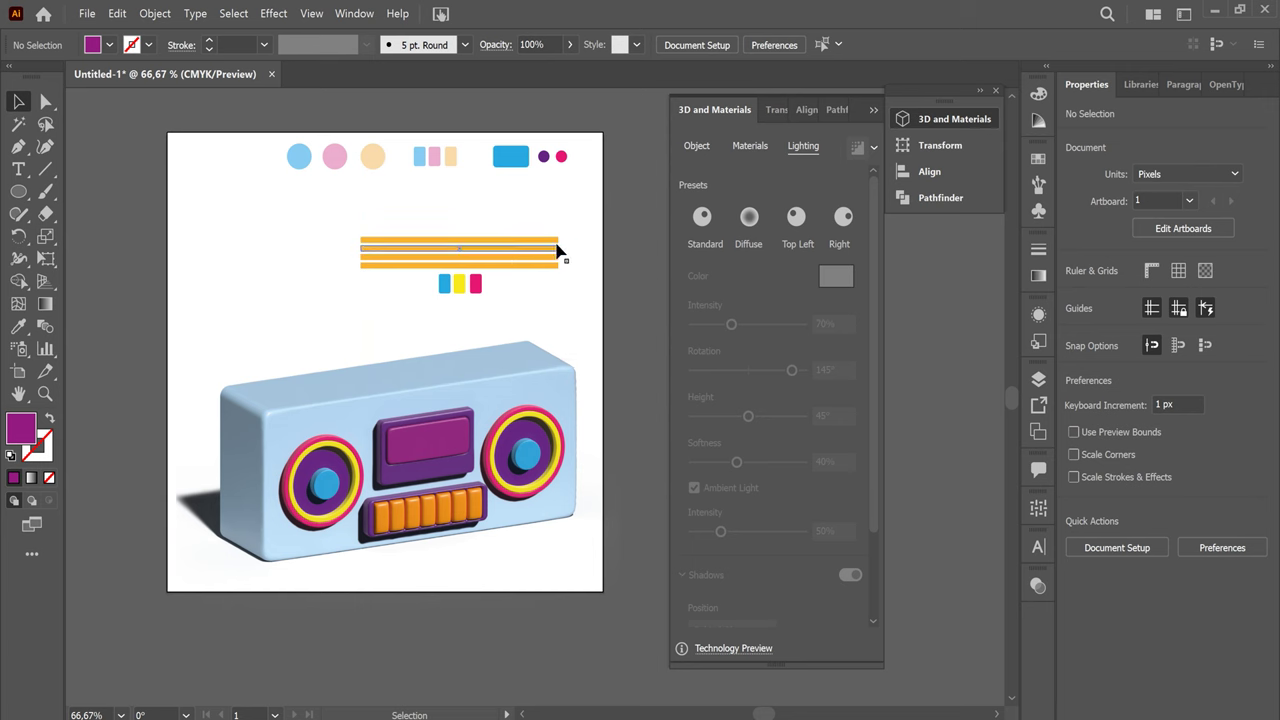
Move the small blue rectangle above the boombox and give it Off-Axis Front rotation at 30% volume
{"action": "left_click", "coordinate": [514, 157]}
{"action": "mouse_move", "coordinate": [523, 163]}
{"action": "left_mouse_down"}
{"action": "mouse_move", "coordinate": [476, 275]}
{"action": "mouse_move", "coordinate": [397, 348]}
{"action": "left_mouse_up"}
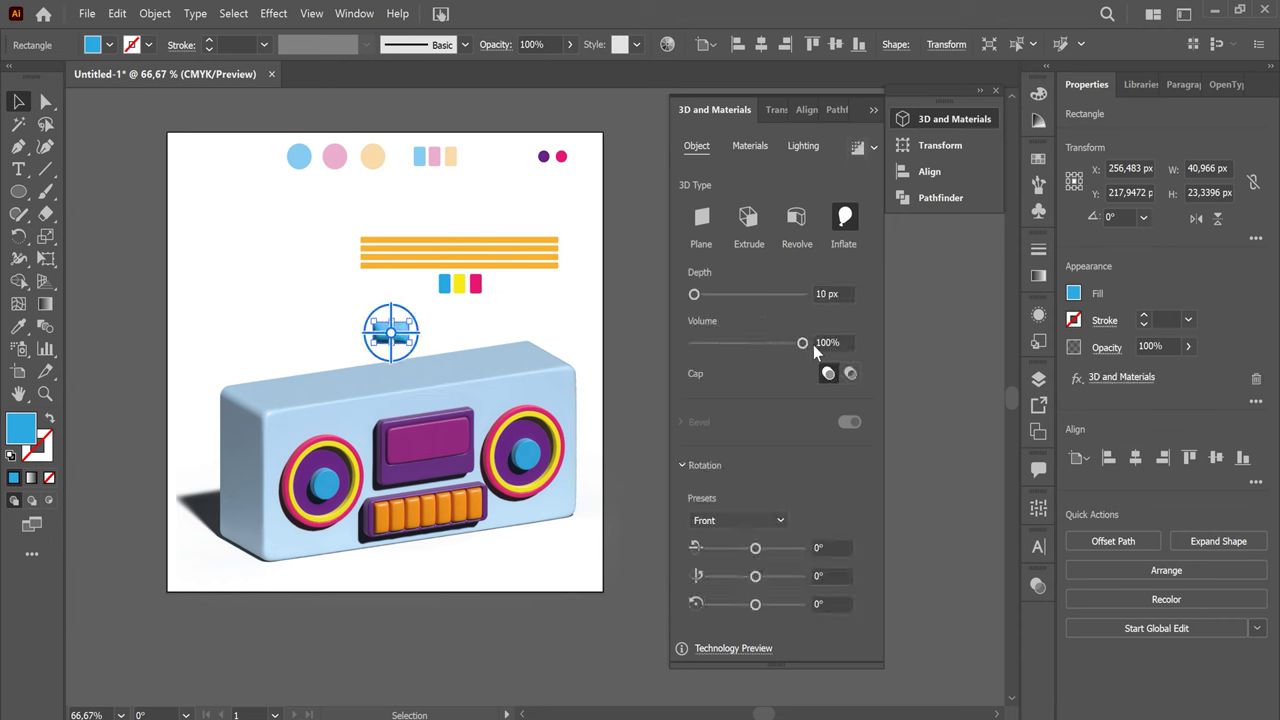
{"action": "left_click", "coordinate": [740, 520]}
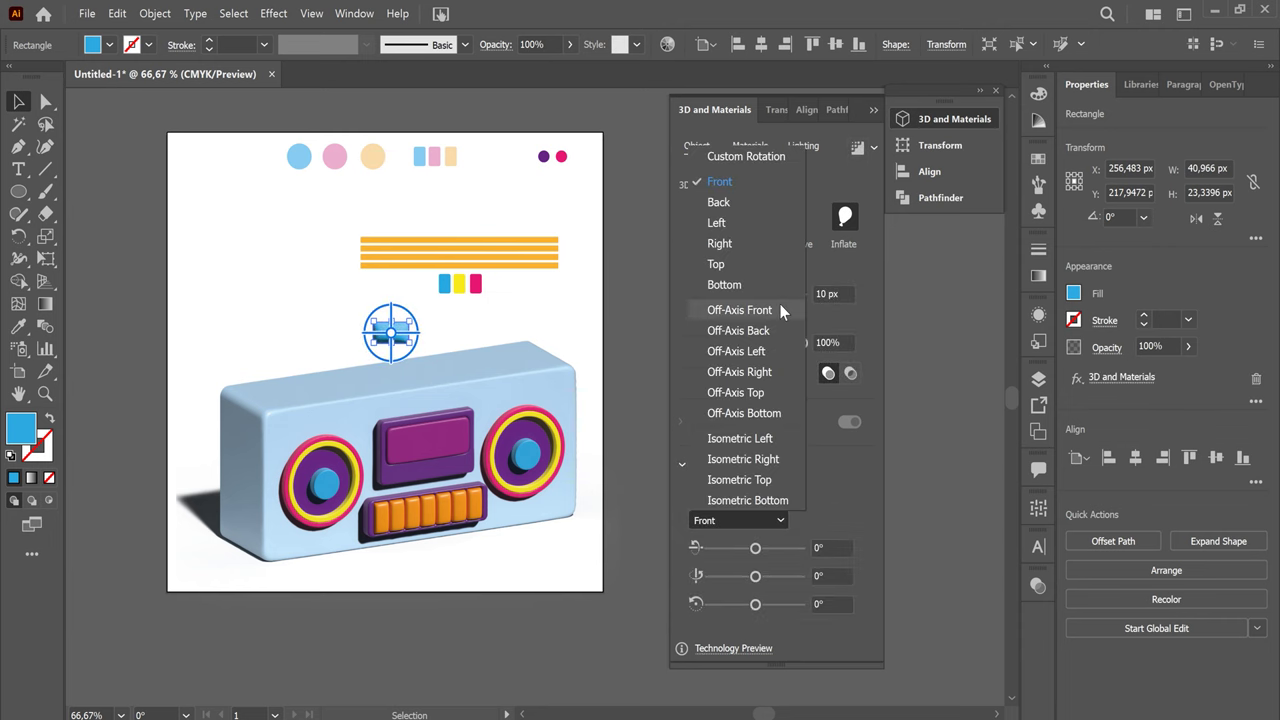
{"action": "left_click", "coordinate": [801, 324]}
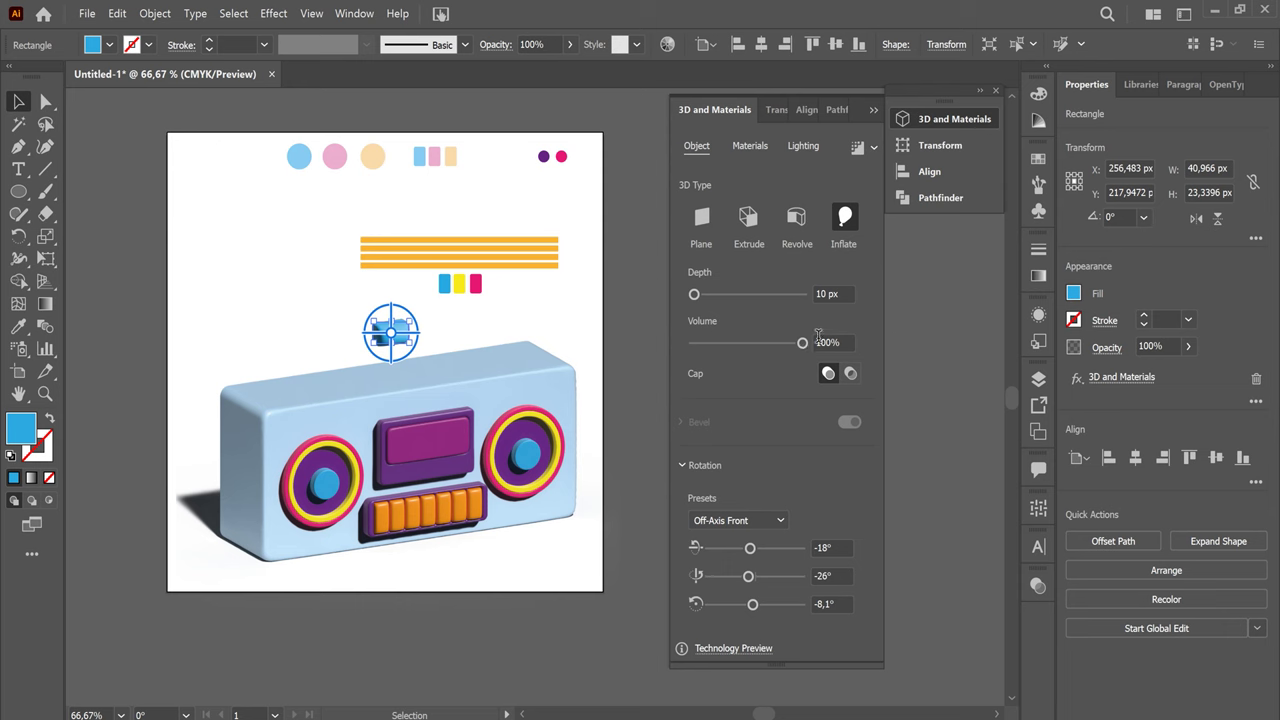
{"action": "double_click", "coordinate": [832, 342]}
{"action": "type", "text": "30"}
{"action": "key", "text": "Return"}
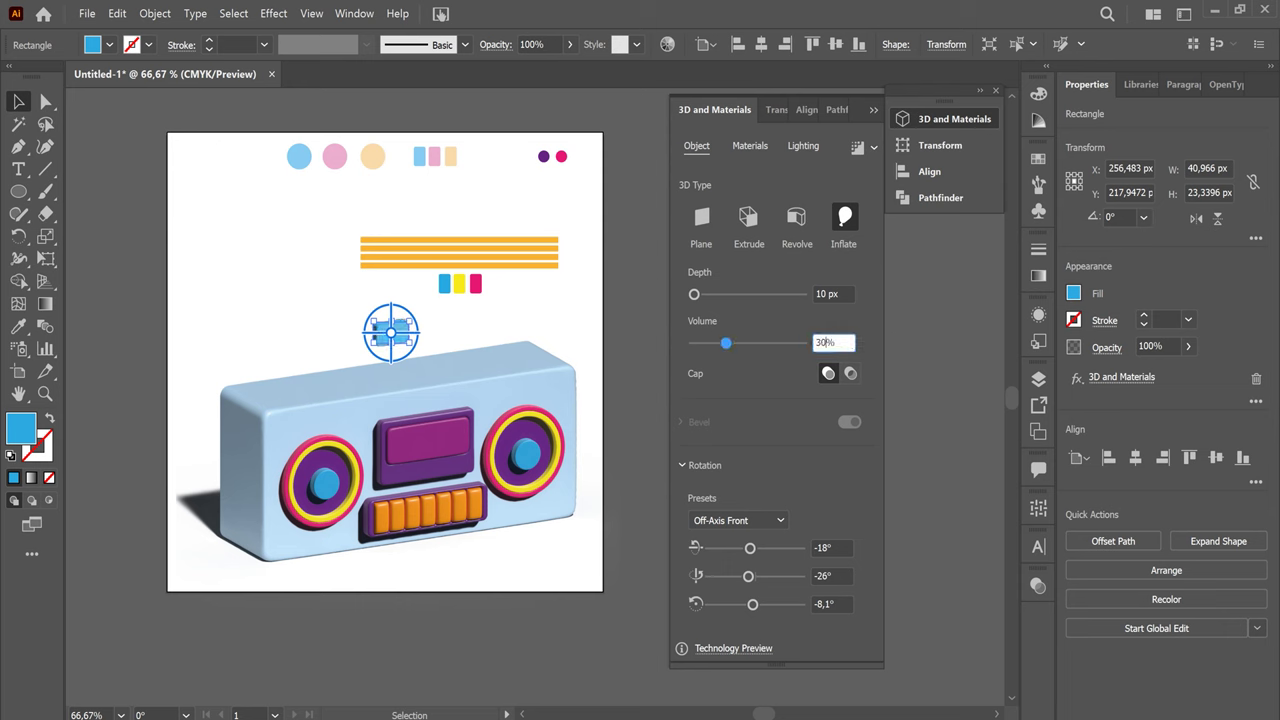
{"action": "left_click", "coordinate": [827, 370]}
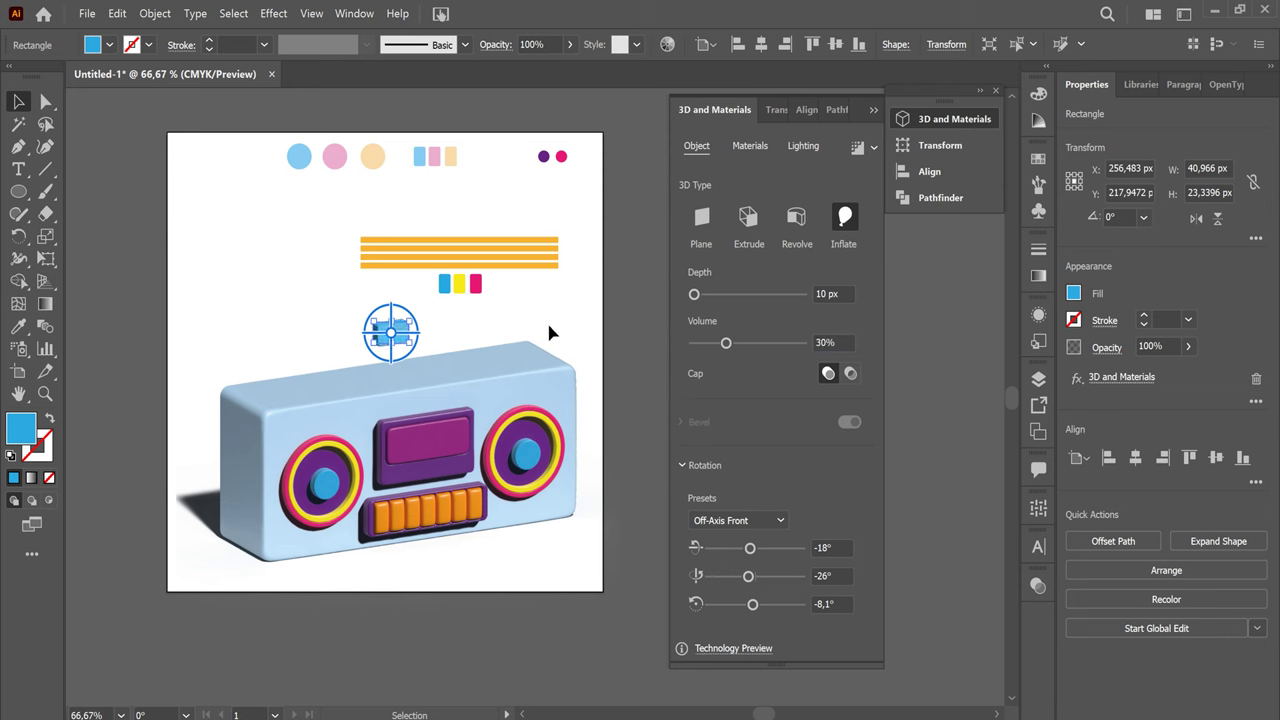
Turn on shadows for the blue button and widen the shadow bounds to 113%
{"action": "left_click", "coordinate": [425, 335]}
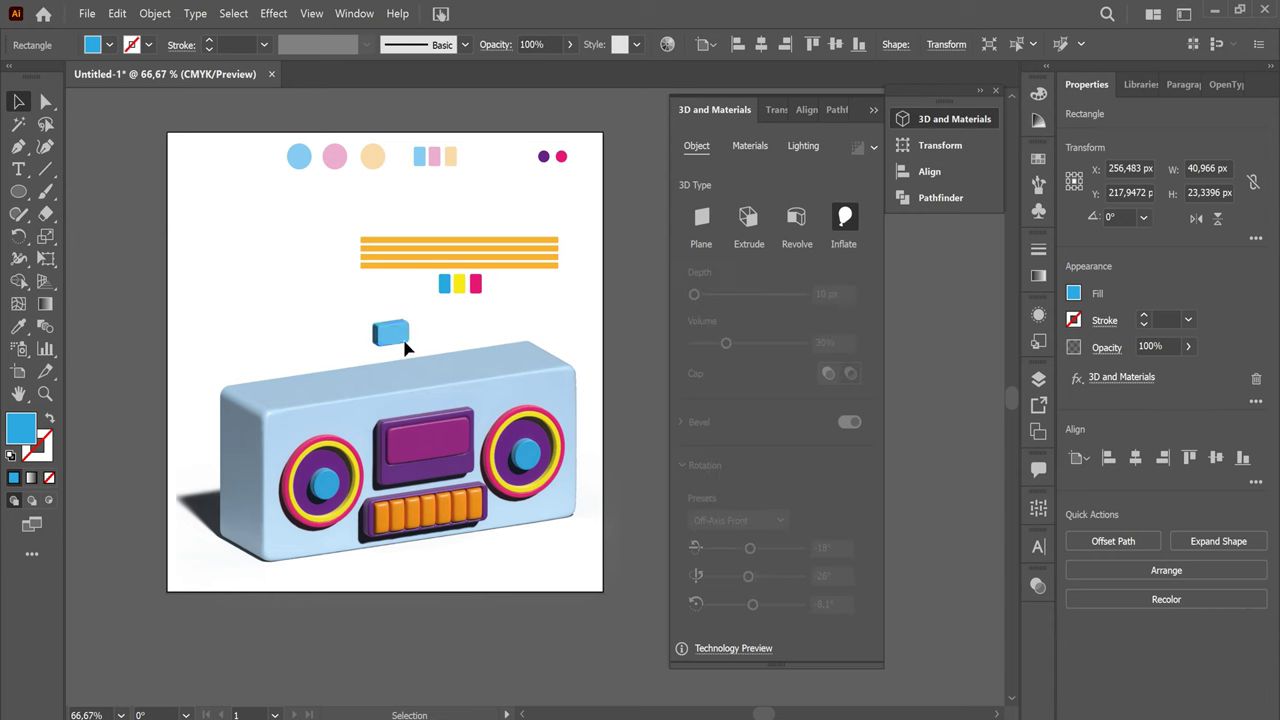
{"action": "left_click", "coordinate": [403, 345]}
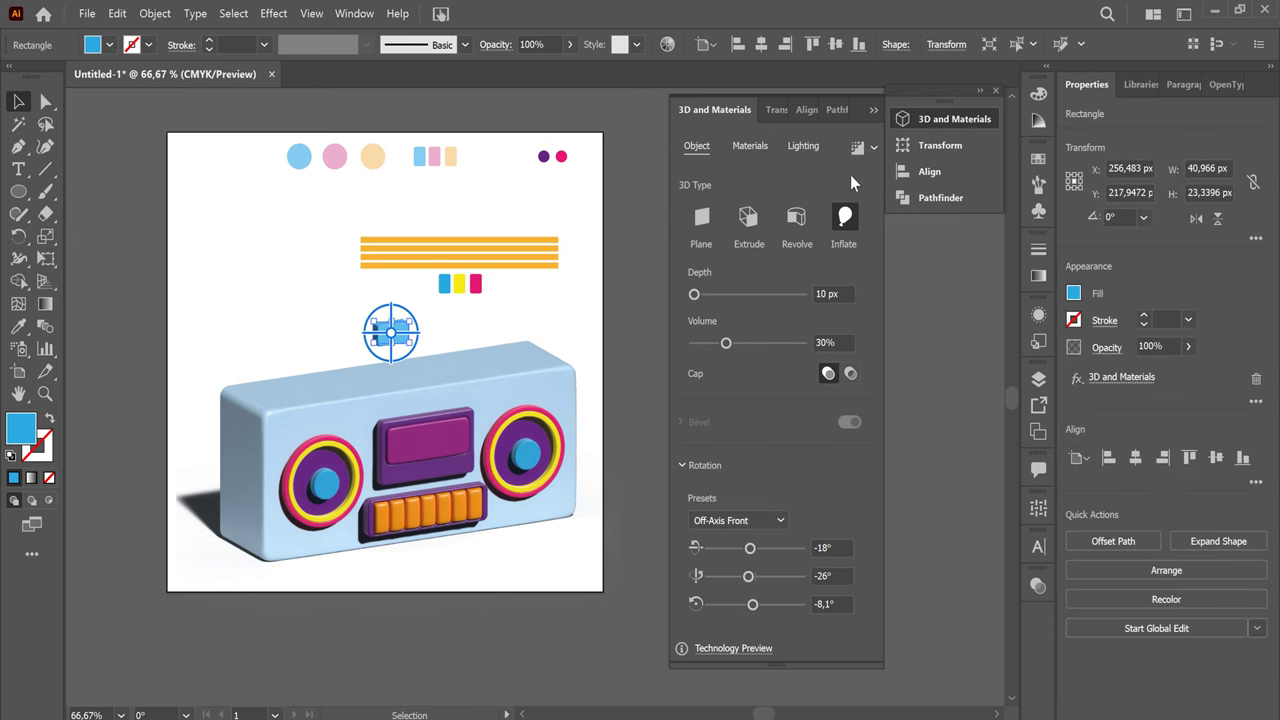
{"action": "left_click", "coordinate": [803, 146]}
{"action": "left_click", "coordinate": [850, 575]}
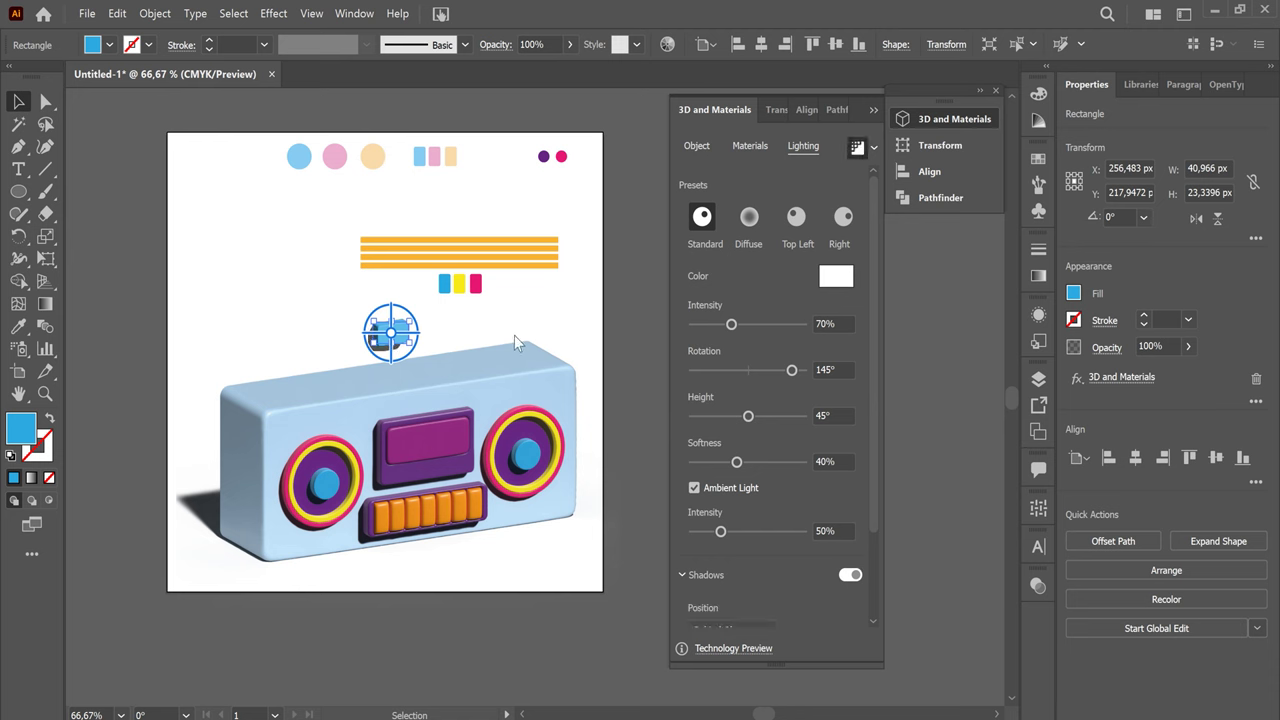
{"action": "left_click", "coordinate": [461, 326]}
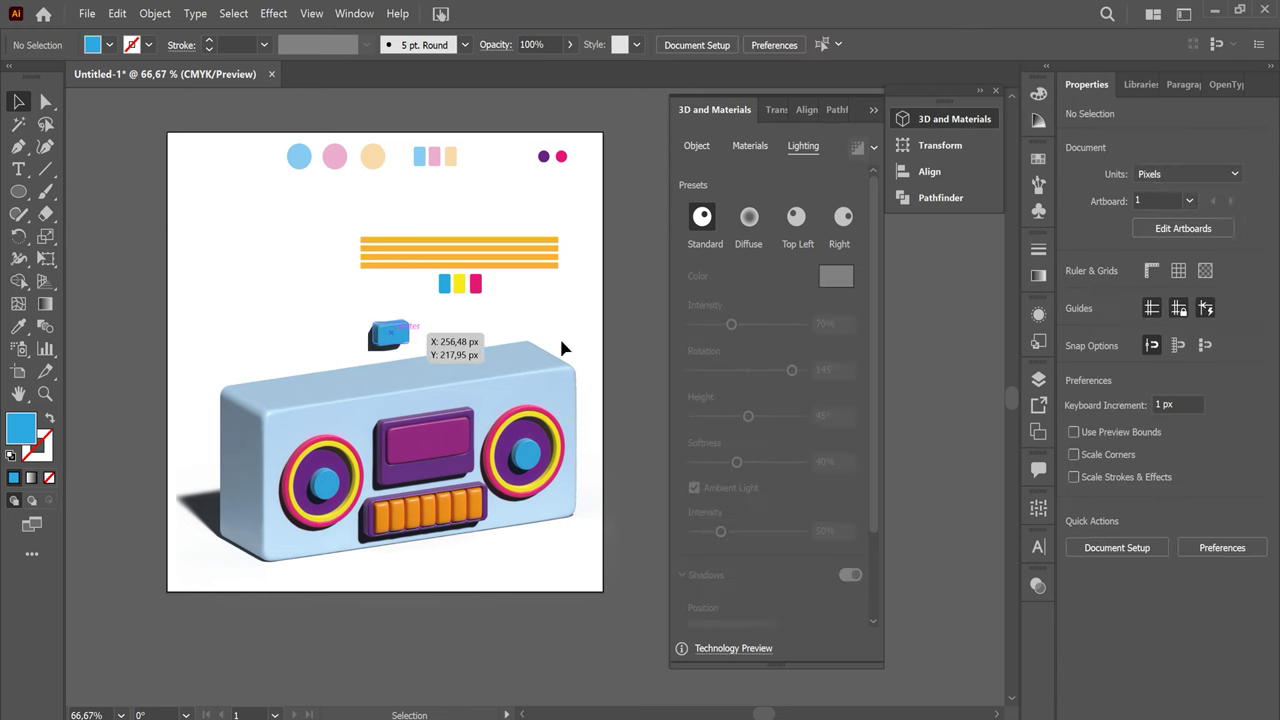
{"action": "left_click", "coordinate": [390, 335]}
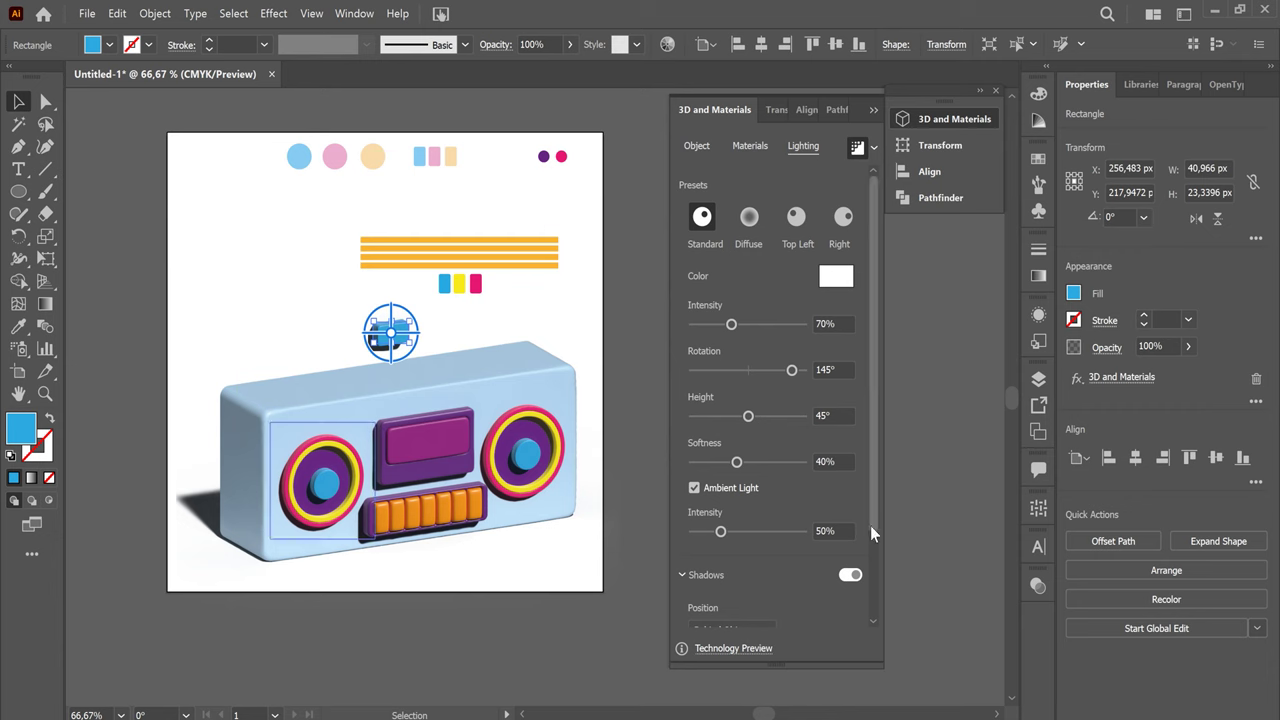
{"action": "left_click_drag", "start_coordinate": [874, 514], "coordinate": [876, 625]}
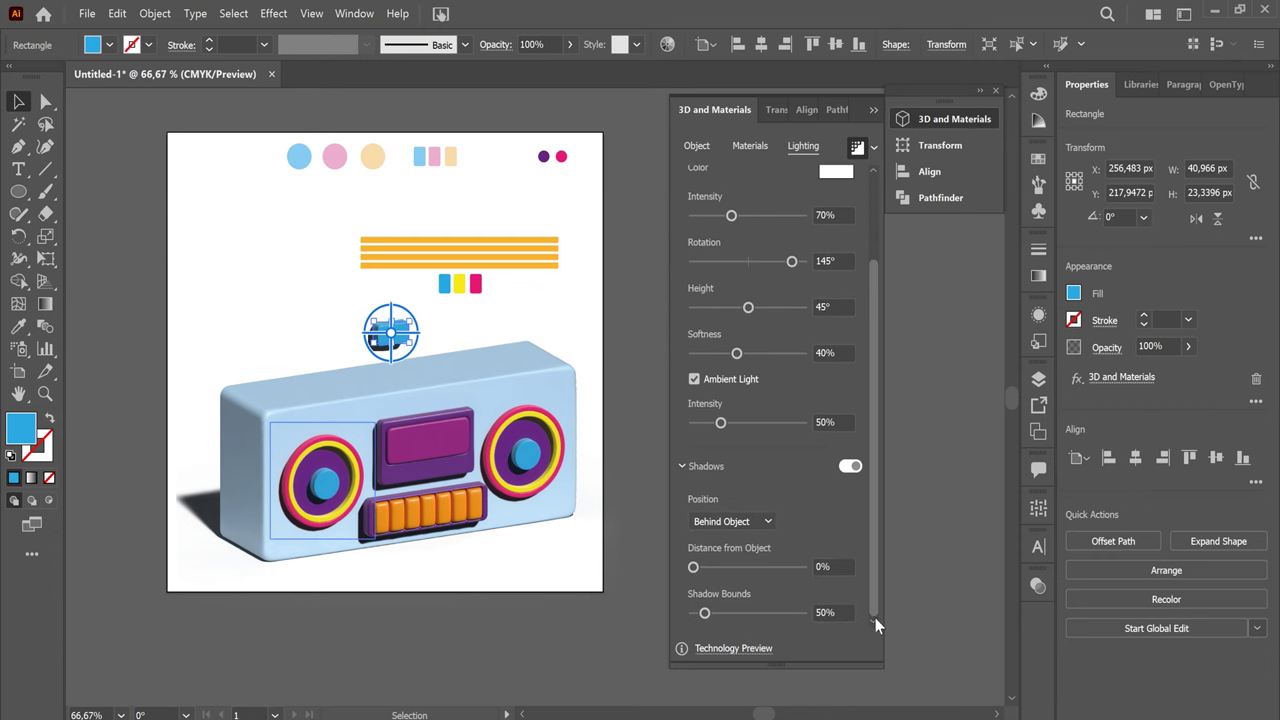
{"action": "left_click_drag", "start_coordinate": [706, 612], "coordinate": [722, 614]}
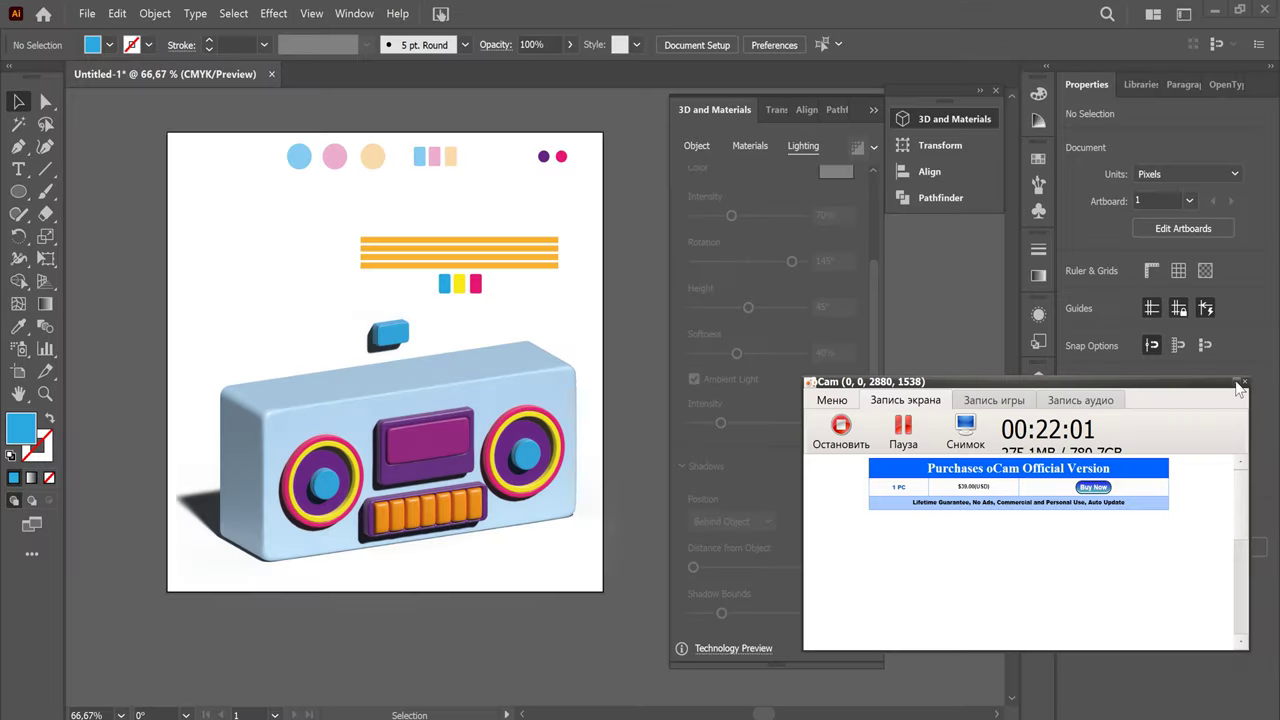
{"action": "left_click", "coordinate": [714, 374]}
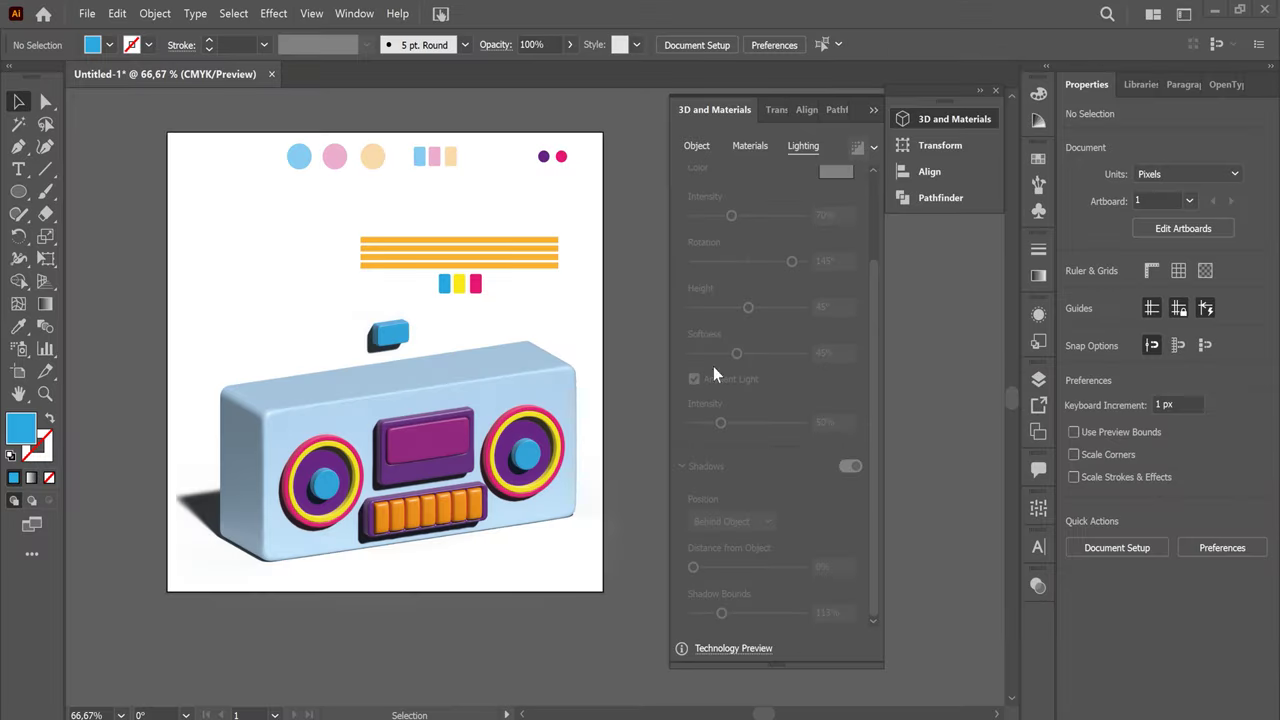
Zoom in on the blue button and expand its appearance into a flat group
{"action": "left_click", "coordinate": [402, 328]}
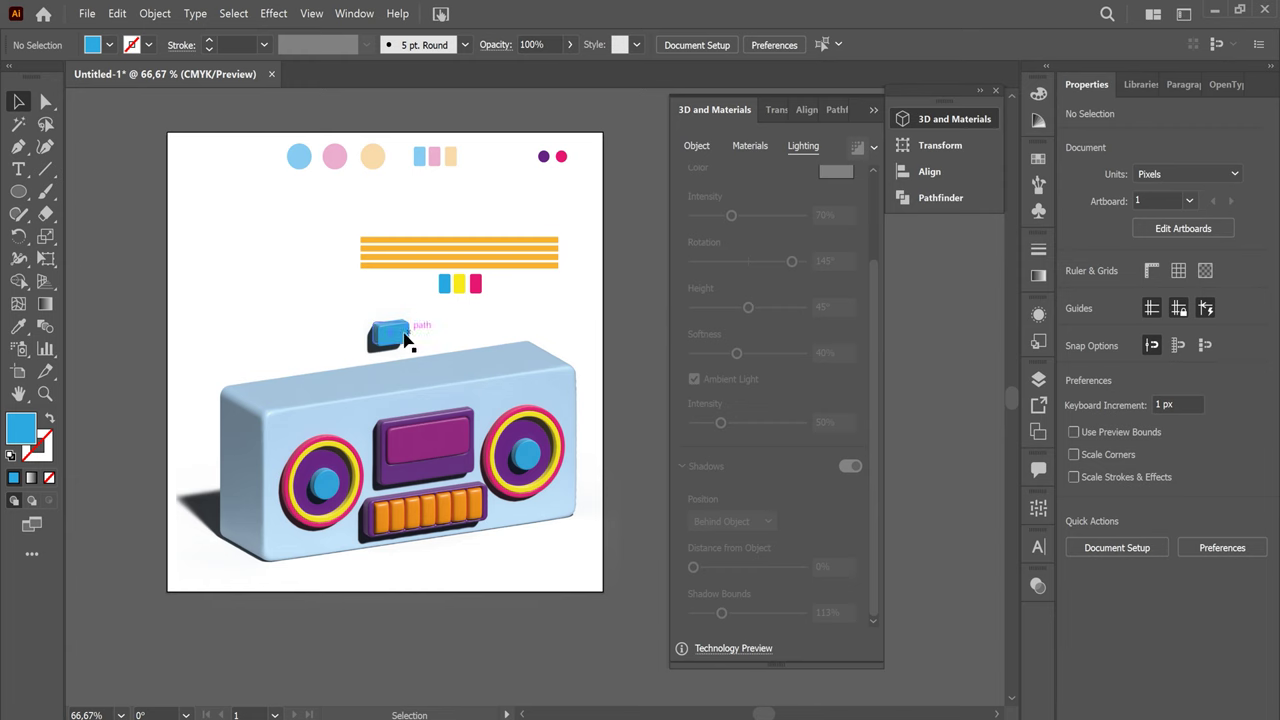
{"action": "left_click", "coordinate": [490, 371]}
{"action": "key", "text": "ctrl+plus"}
{"action": "key", "text": "ctrl+plus"}
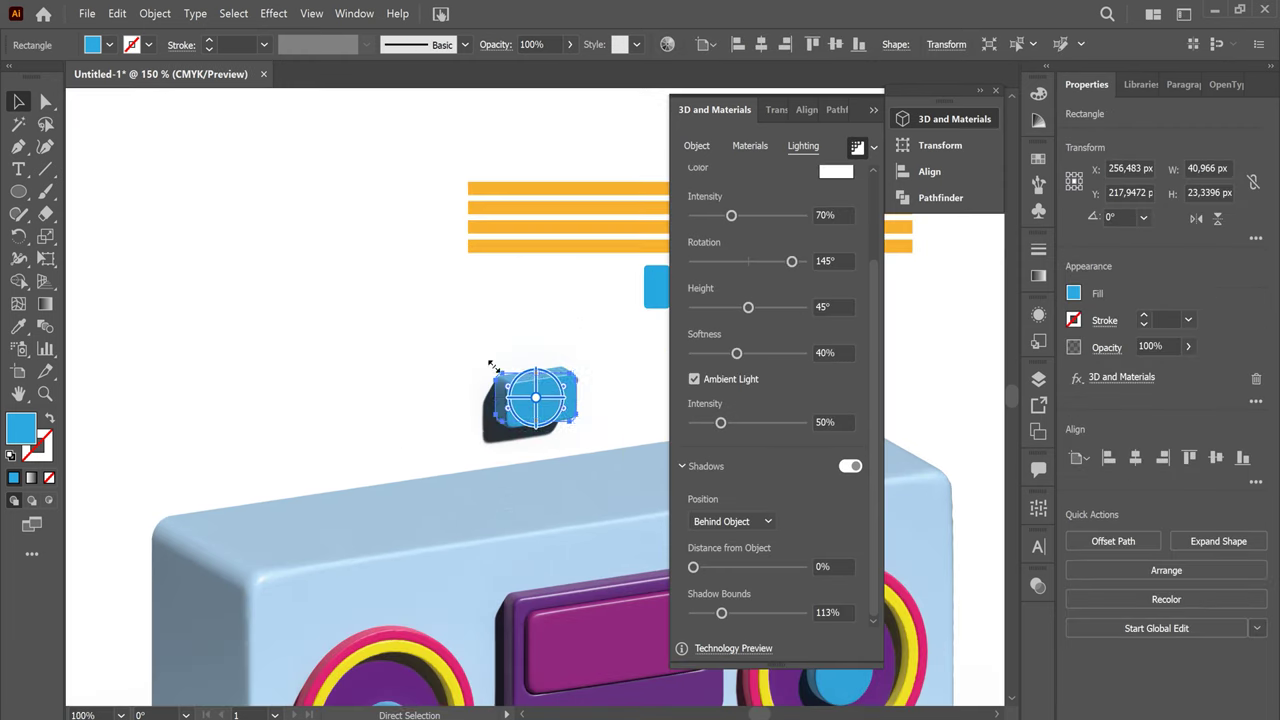
{"action": "left_click", "coordinate": [360, 363]}
{"action": "key", "text": "v"}
{"action": "left_click", "coordinate": [476, 300]}
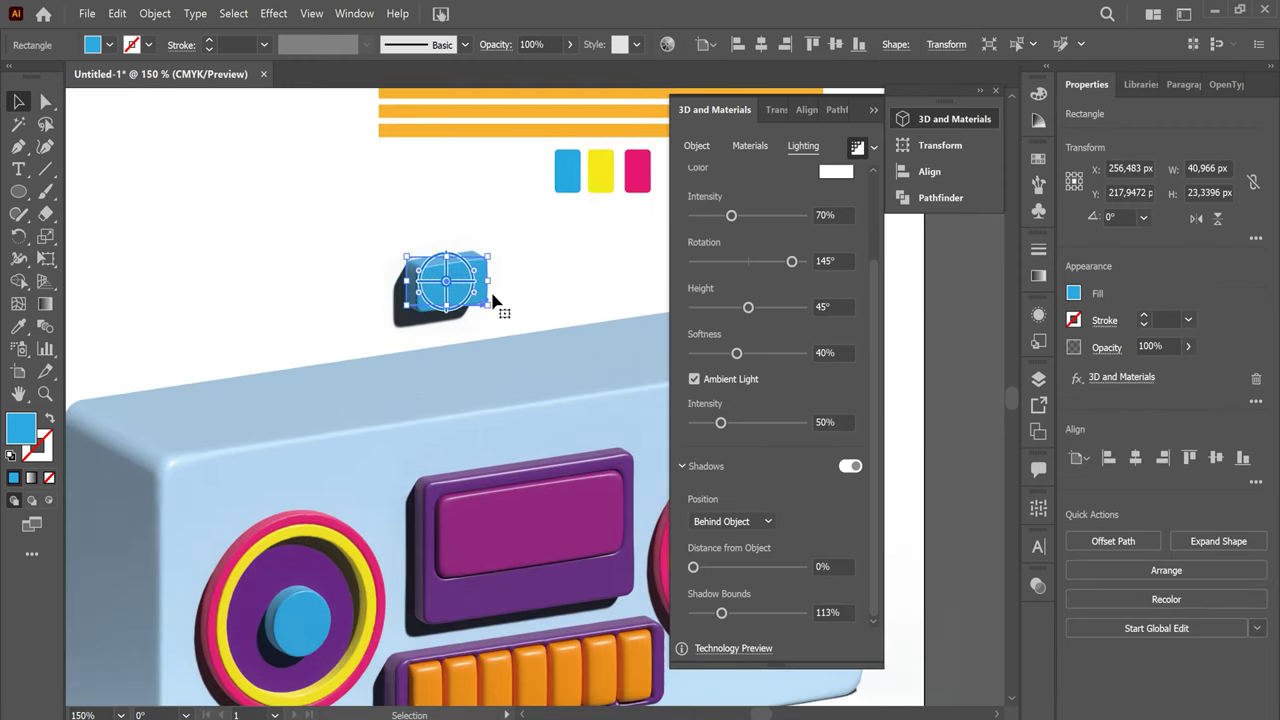
{"action": "left_click", "coordinate": [155, 13]}
{"action": "left_click", "coordinate": [248, 217]}
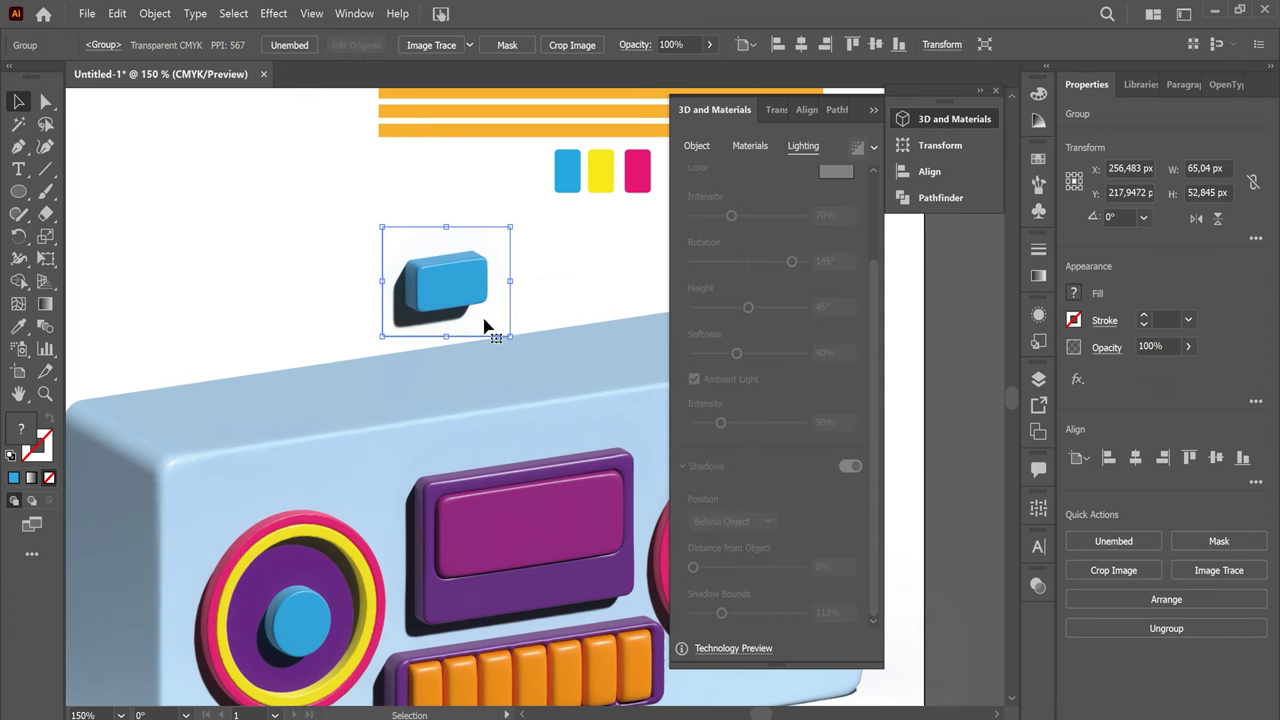
Shrink the blue button, place it on the boombox above the display, and duplicate it to the right
{"action": "key", "text": "ctrl+minus"}
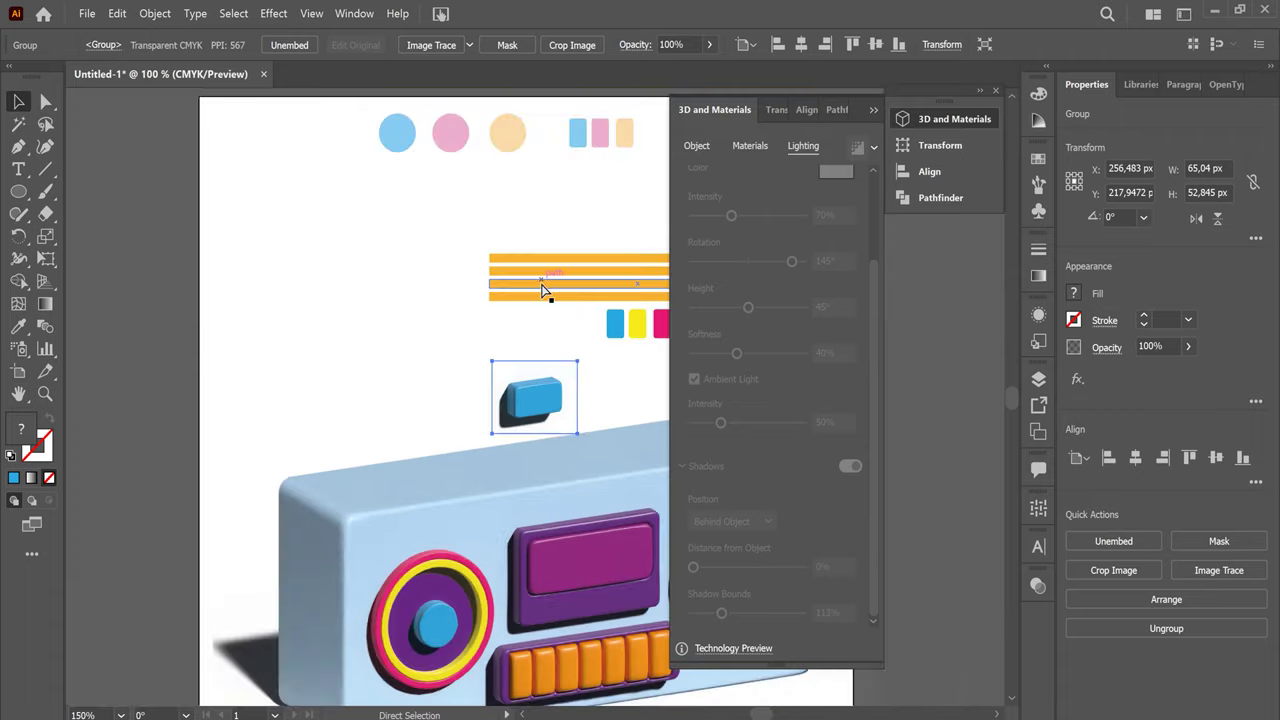
{"action": "key", "text": "ctrl+minus"}
{"action": "key", "text": "ctrl+minus"}
{"action": "mouse_move", "coordinate": [347, 263]}
{"action": "left_mouse_down"}
{"action": "mouse_move", "coordinate": [362, 337]}
{"action": "mouse_move", "coordinate": [431, 396]}
{"action": "mouse_move", "coordinate": [337, 257]}
{"action": "mouse_move", "coordinate": [277, 204]}
{"action": "left_mouse_up"}
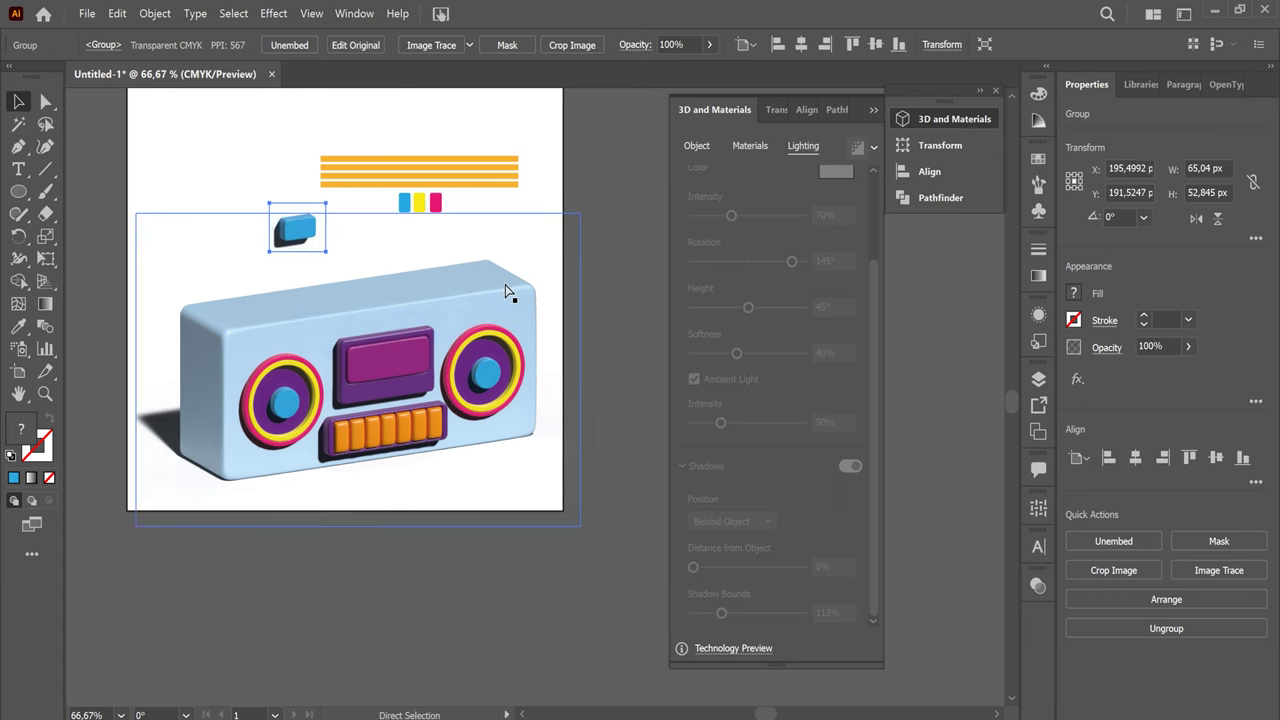
{"action": "key", "text": "ctrl+plus"}
{"action": "key", "text": "ctrl+plus"}
{"action": "left_click_drag", "start_coordinate": [517, 506], "coordinate": [376, 279]}
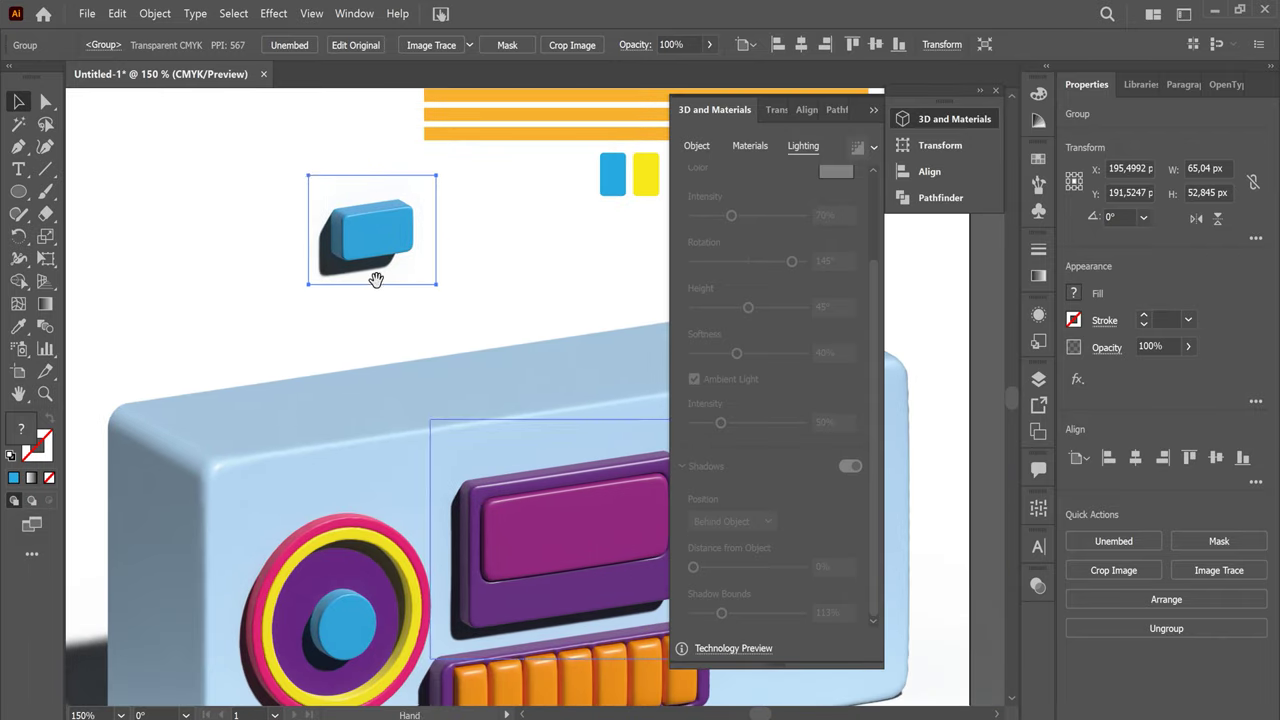
{"action": "left_click_drag", "start_coordinate": [435, 176], "coordinate": [396, 210]}
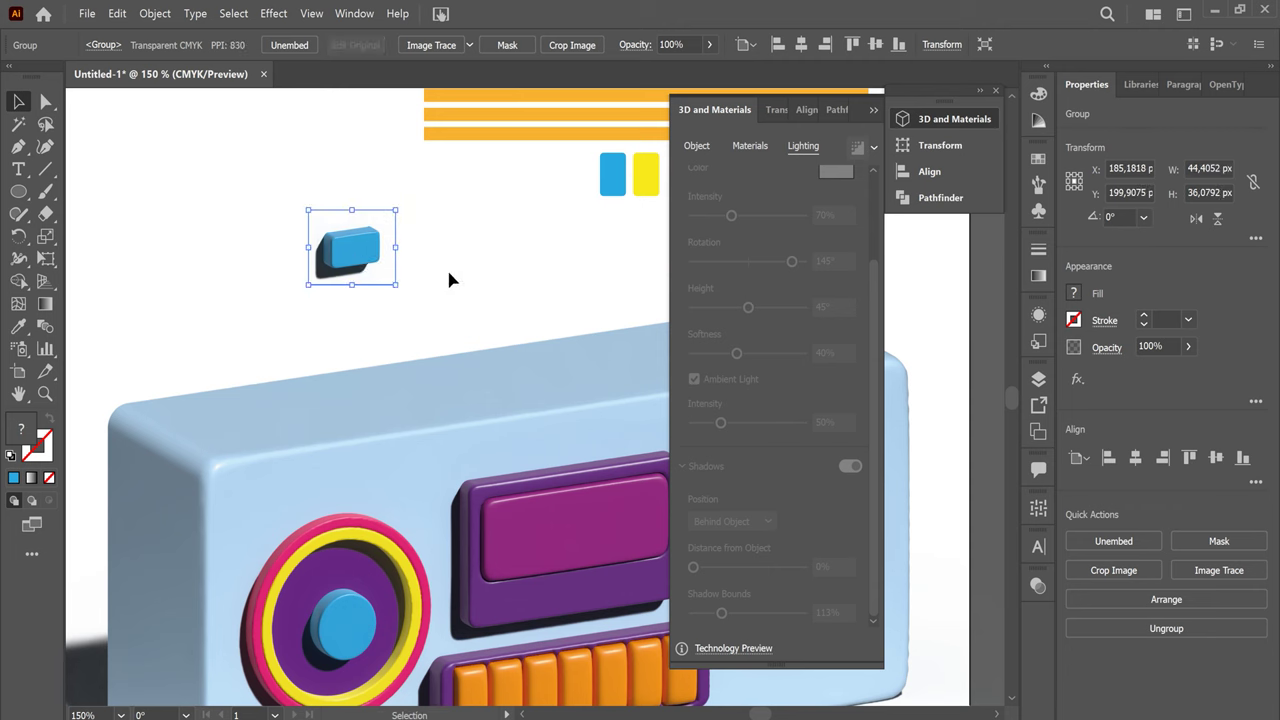
{"action": "left_click_drag", "start_coordinate": [343, 266], "coordinate": [493, 457]}
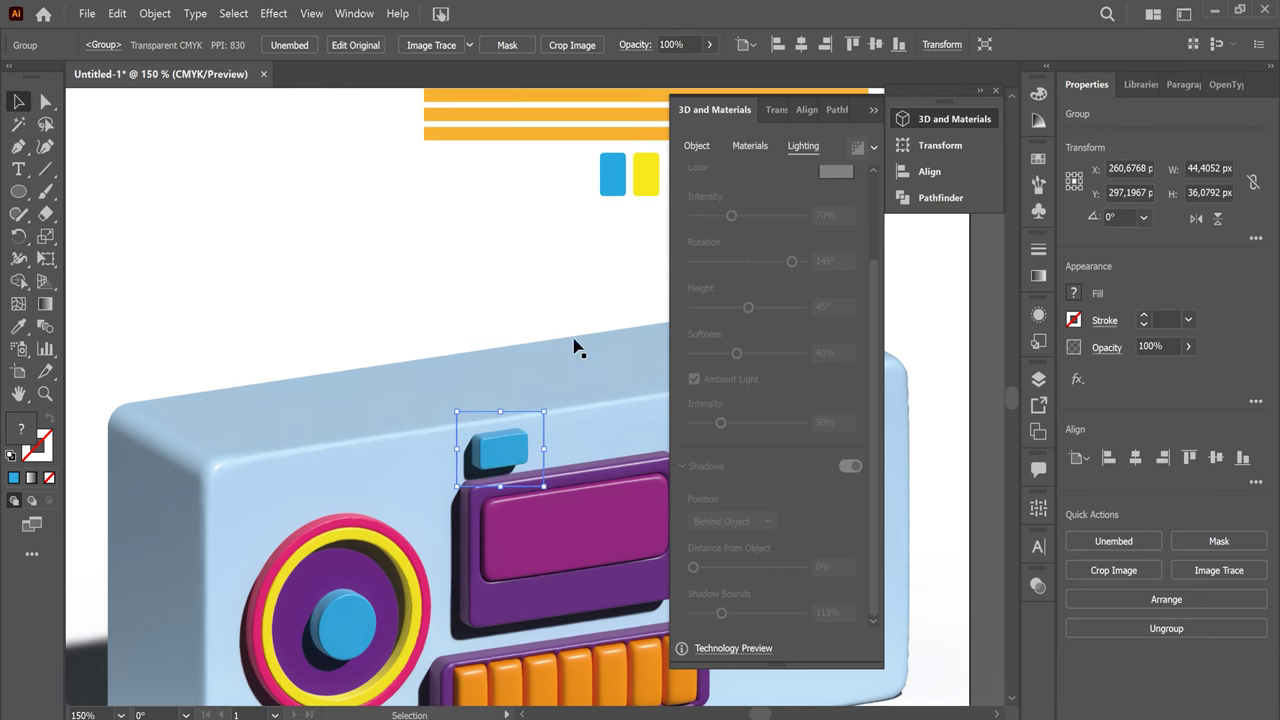
{"action": "left_click_drag", "start_coordinate": [577, 303], "coordinate": [366, 221]}
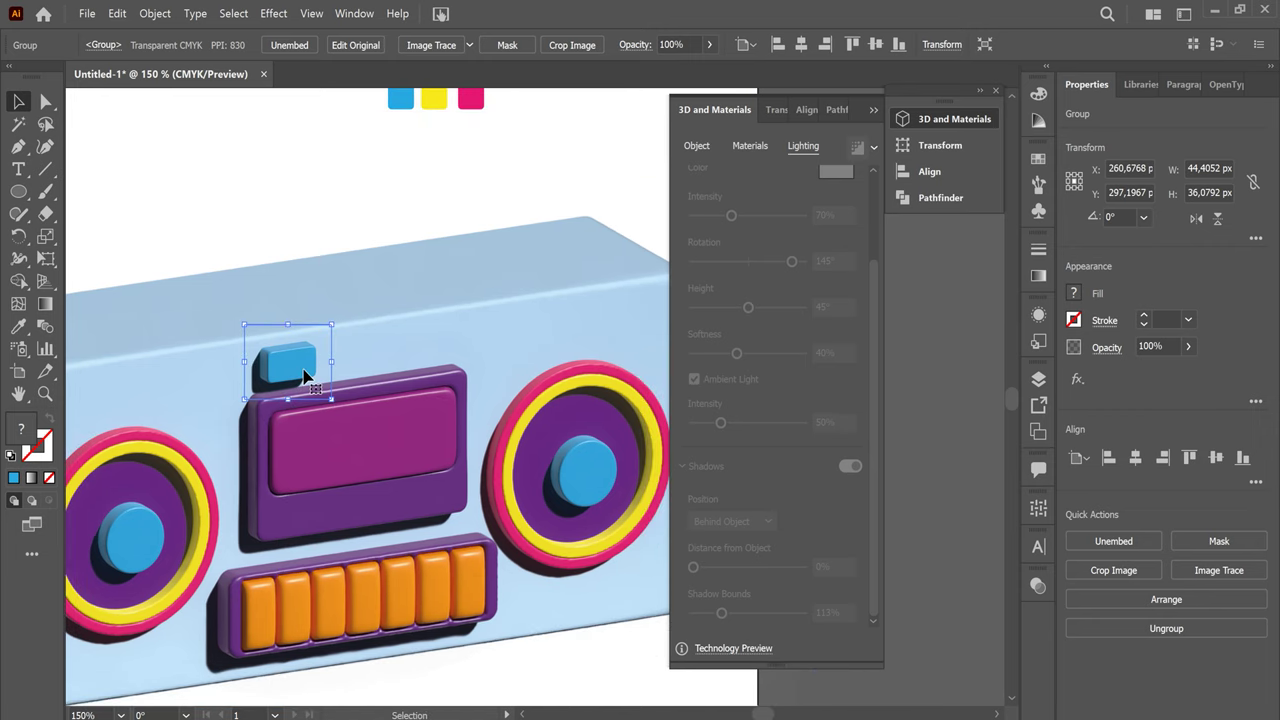
{"action": "left_click_drag", "start_coordinate": [320, 366], "coordinate": [440, 348]}
Zoom out to the whole artboard and select the orange stripes group
{"action": "left_click", "coordinate": [516, 401]}
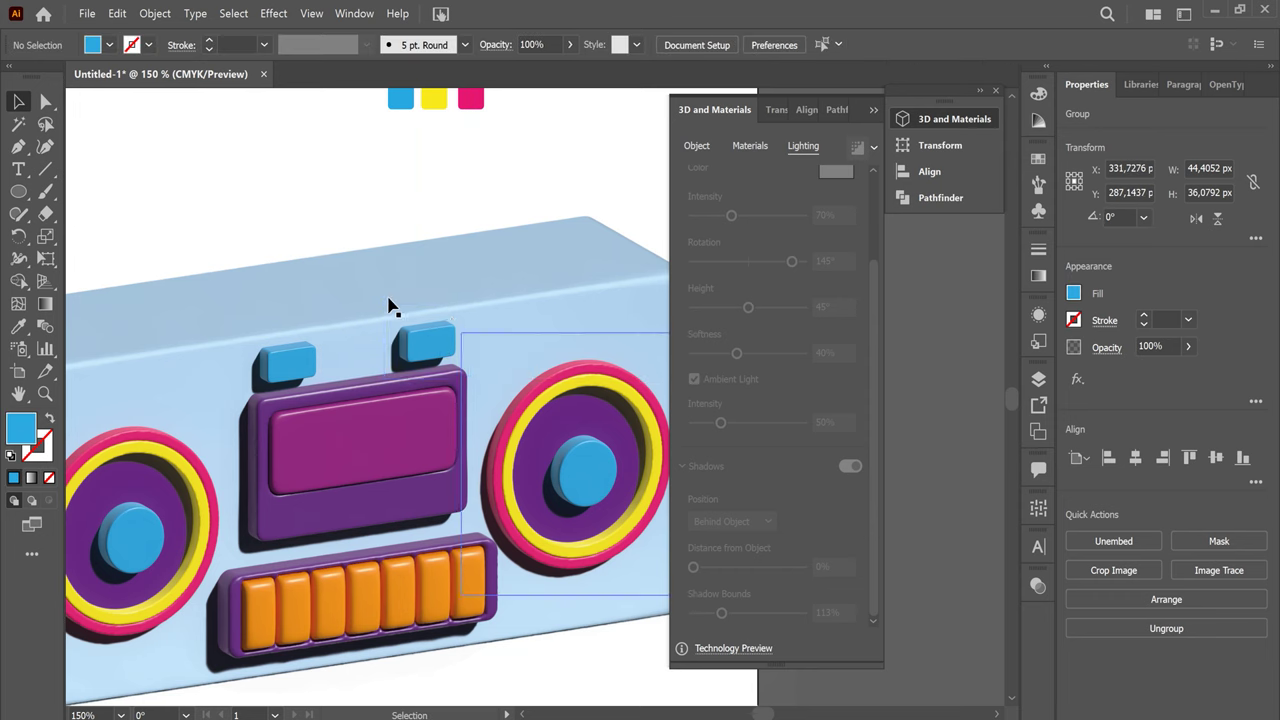
{"action": "key", "text": "ctrl+minus"}
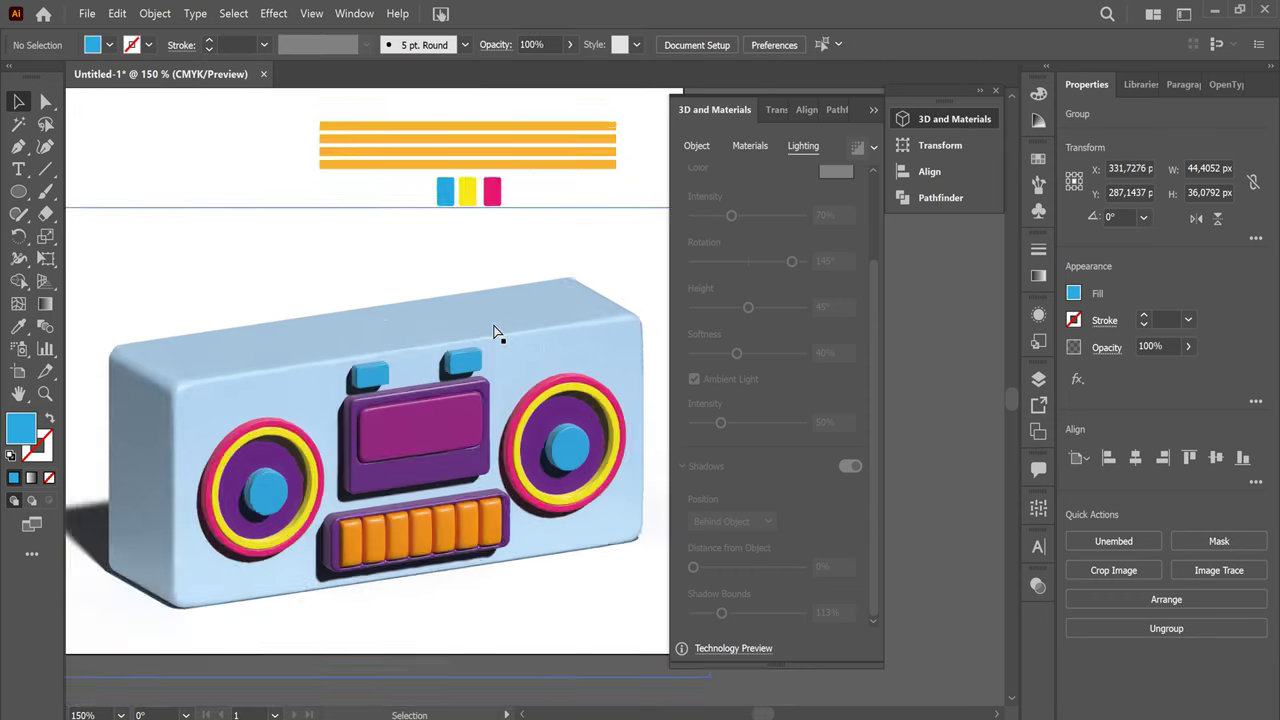
{"action": "key", "text": "ctrl+minus"}
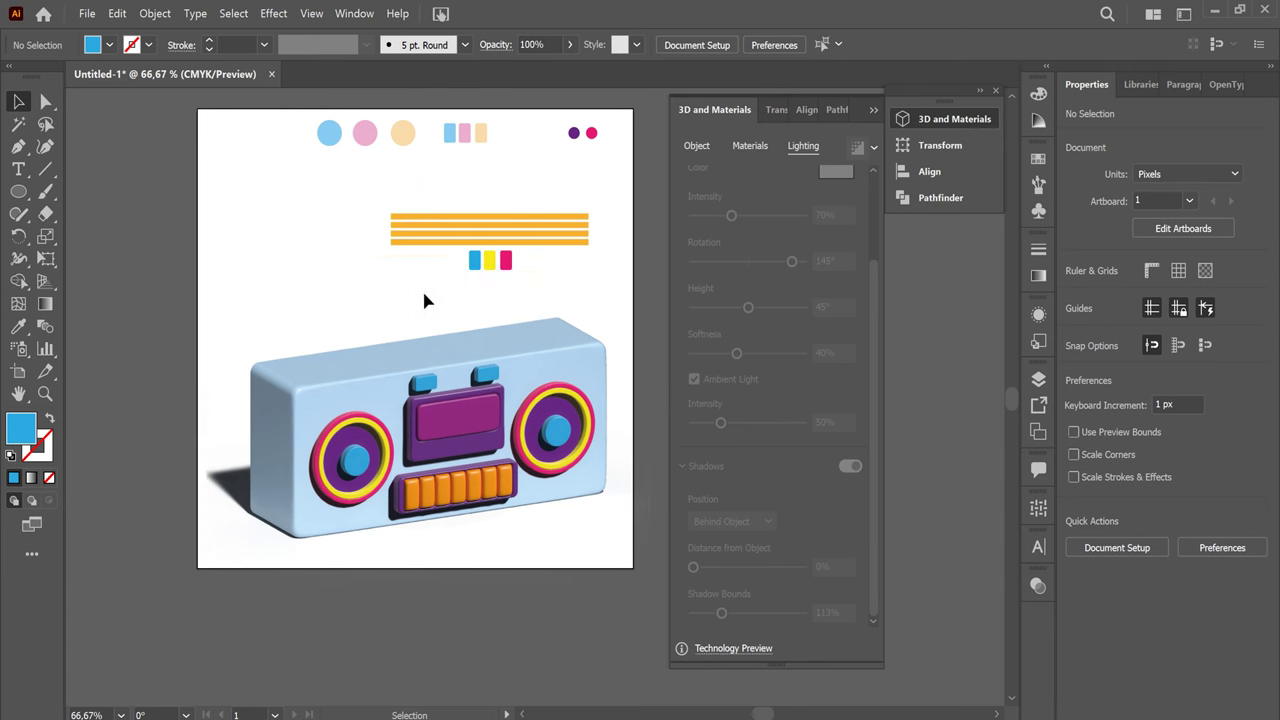
{"action": "left_click_drag", "start_coordinate": [414, 310], "coordinate": [352, 293]}
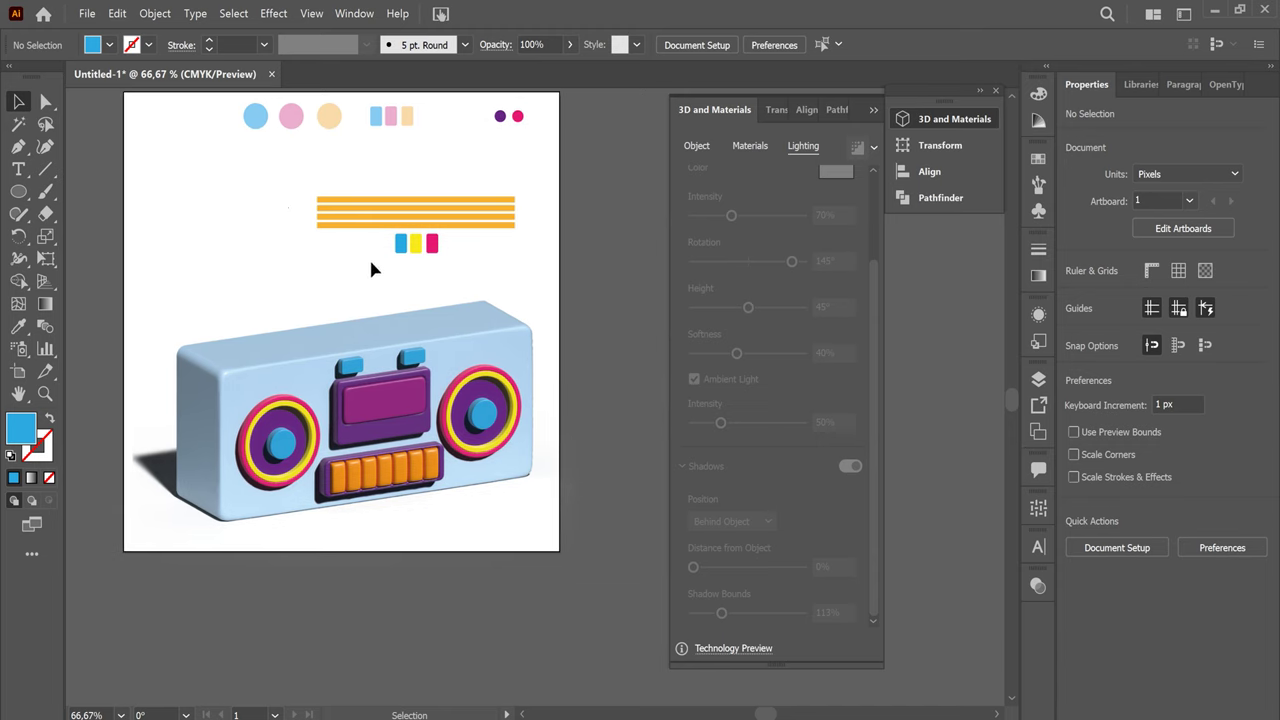
{"action": "left_click", "coordinate": [333, 227]}
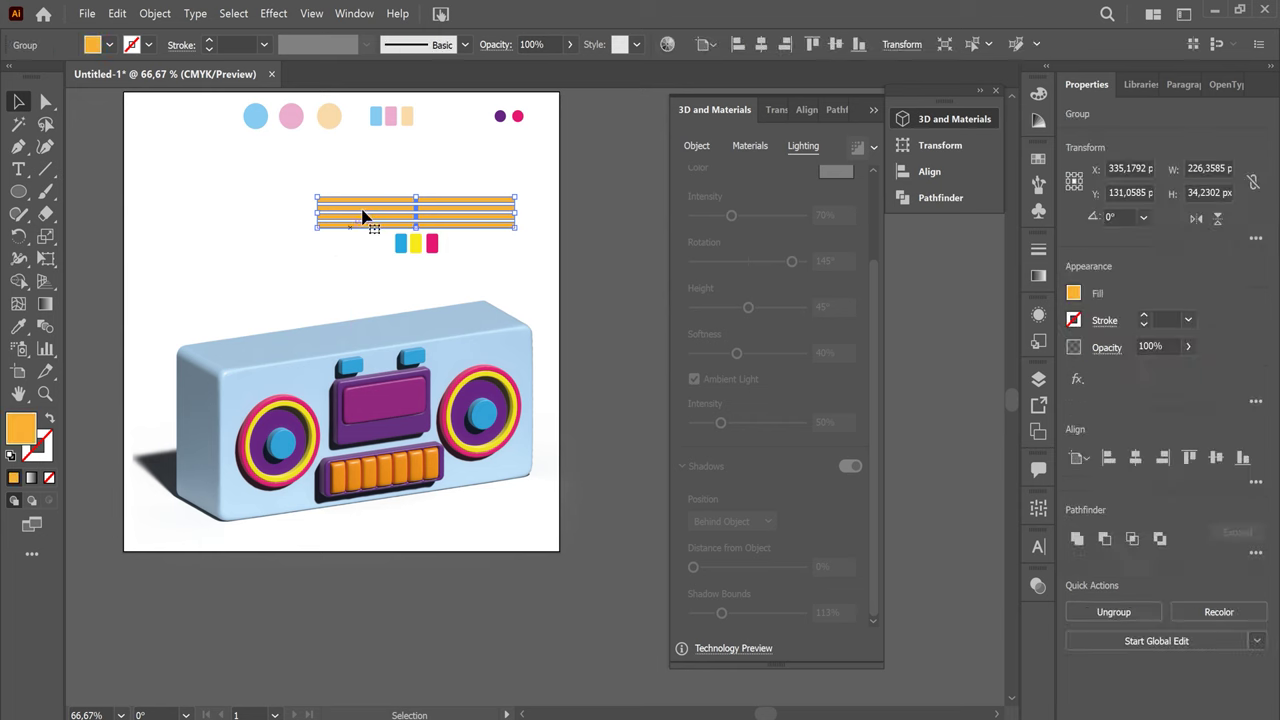
Inflate the orange stripes in 3D and apply the Off-Axis Top rotation preset
{"action": "left_click", "coordinate": [706, 148]}
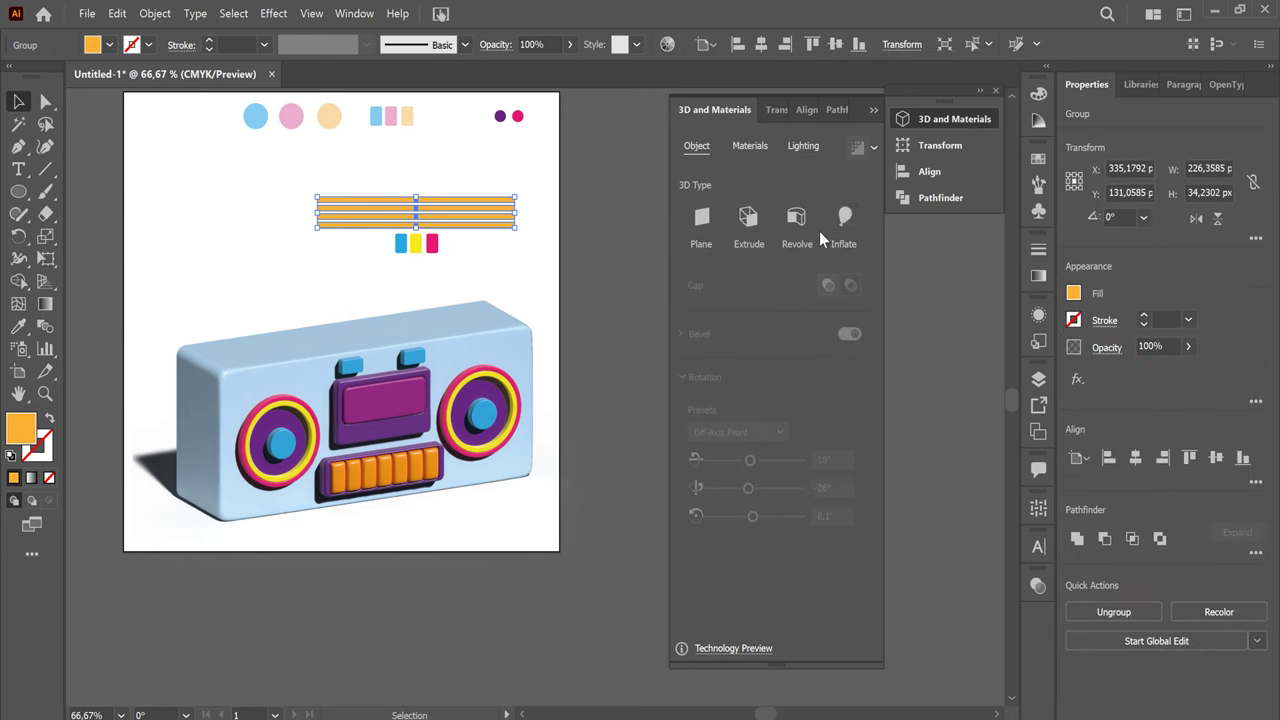
{"action": "left_click", "coordinate": [846, 218]}
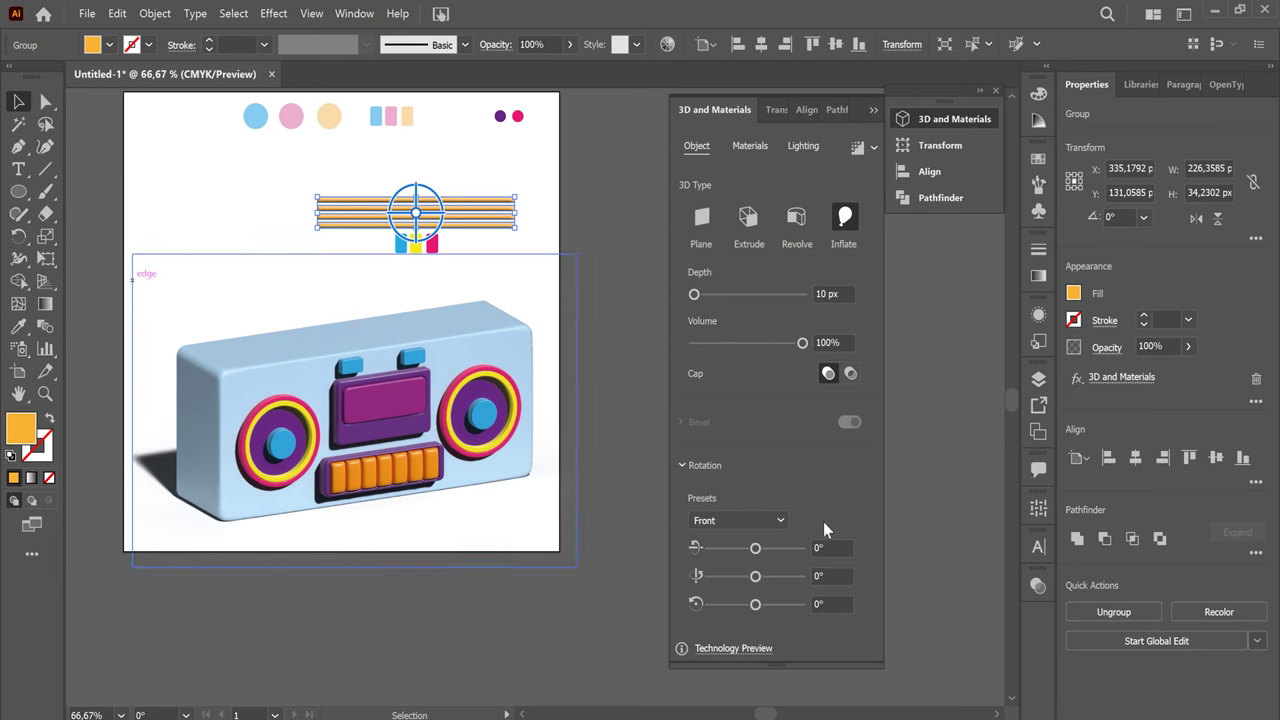
{"action": "left_click", "coordinate": [781, 524]}
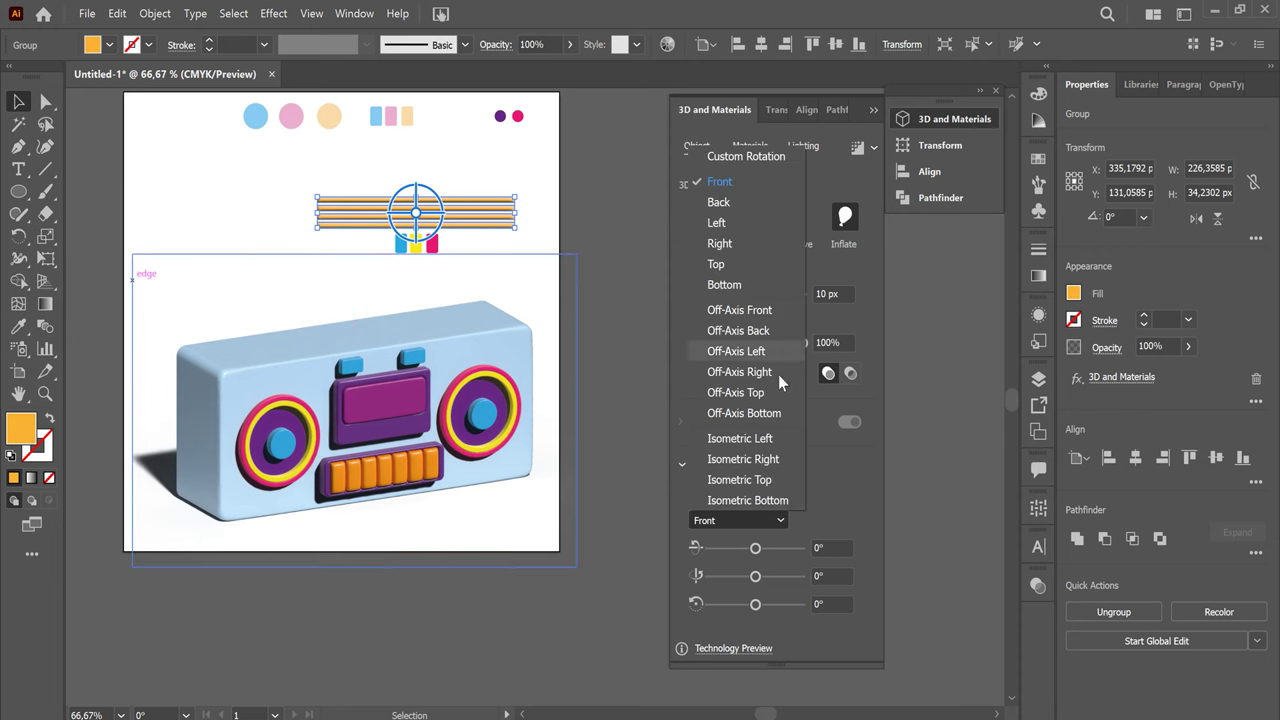
{"action": "left_click", "coordinate": [780, 393]}
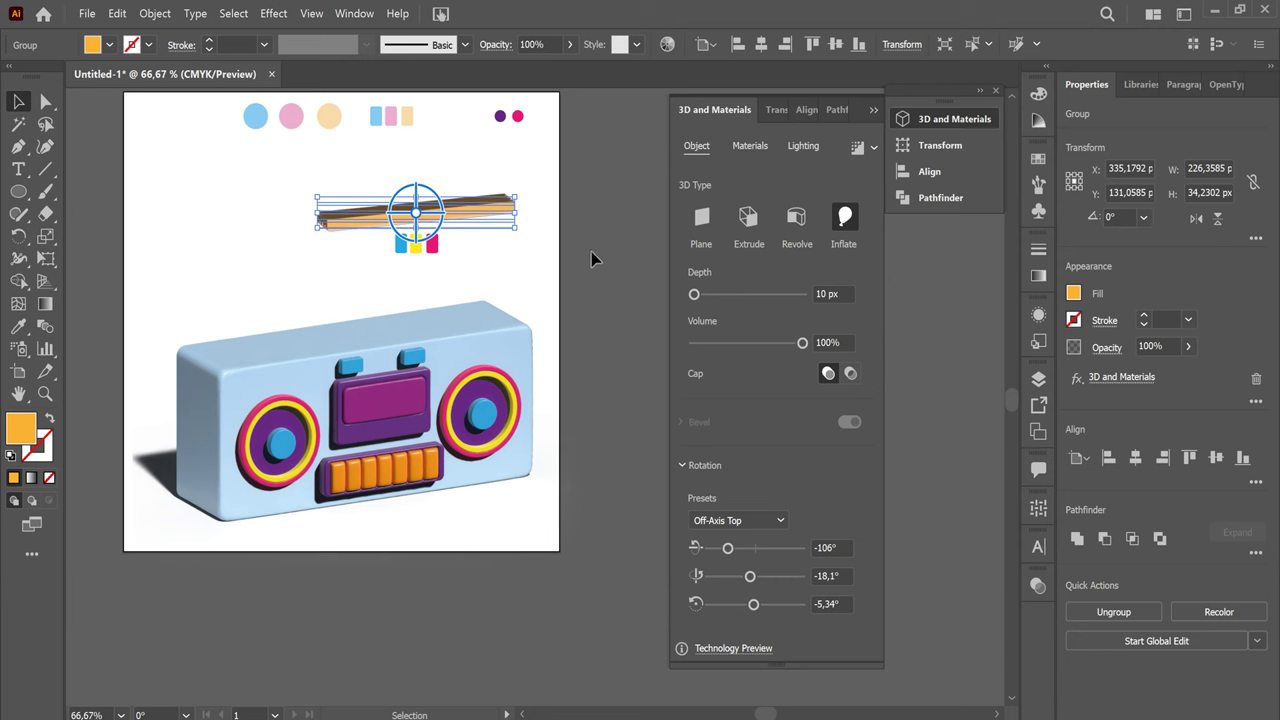
{"action": "left_click", "coordinate": [566, 266]}
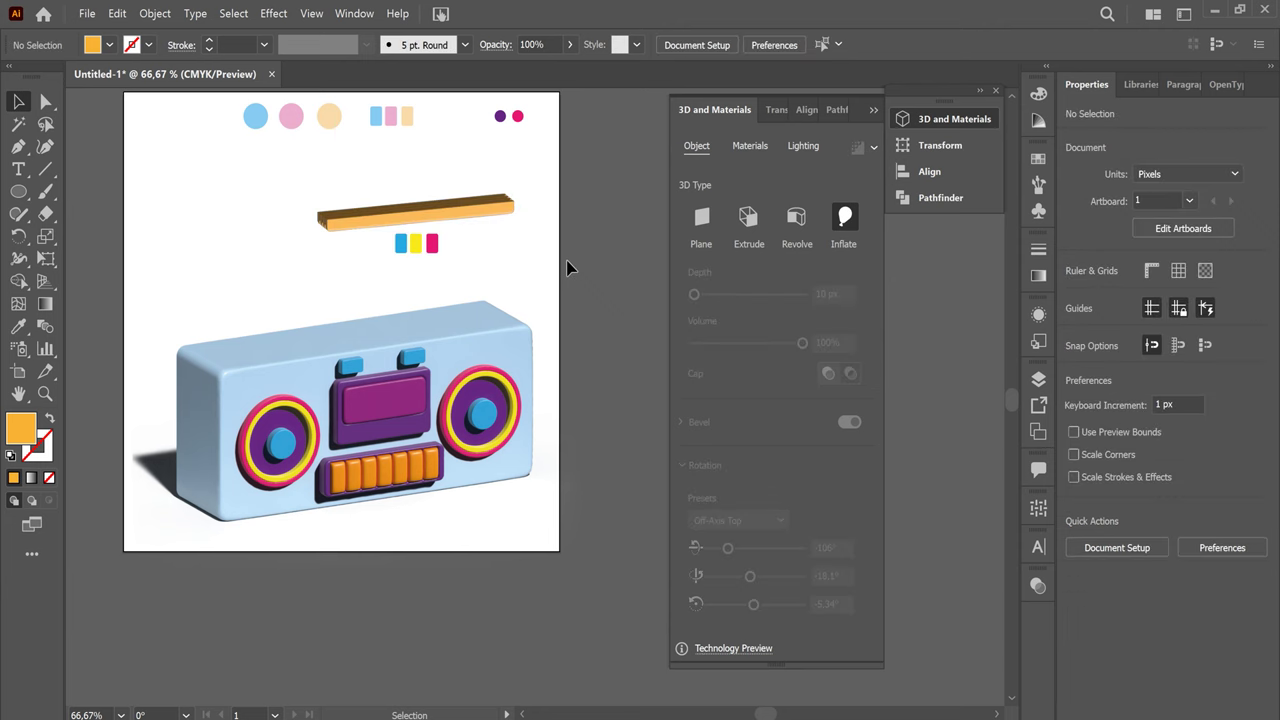
Set the inflated bar's volume to 30%
{"action": "left_click", "coordinate": [500, 212]}
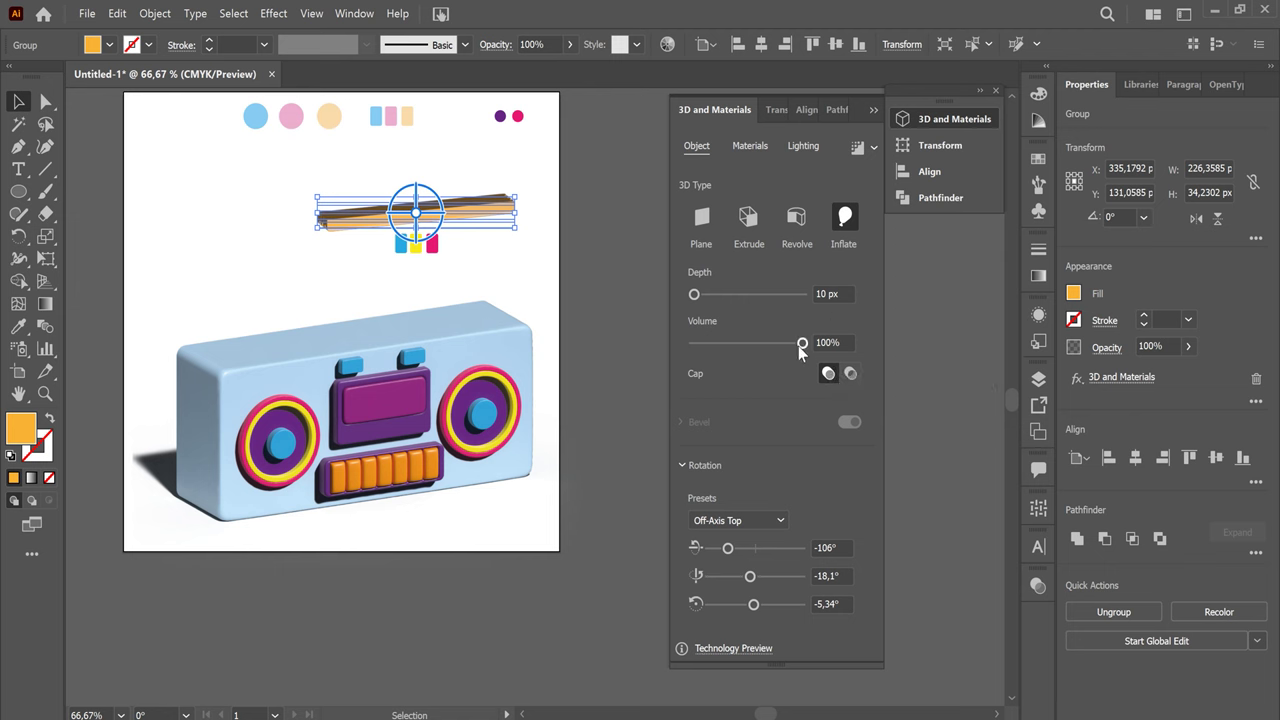
{"action": "left_click", "coordinate": [802, 345]}
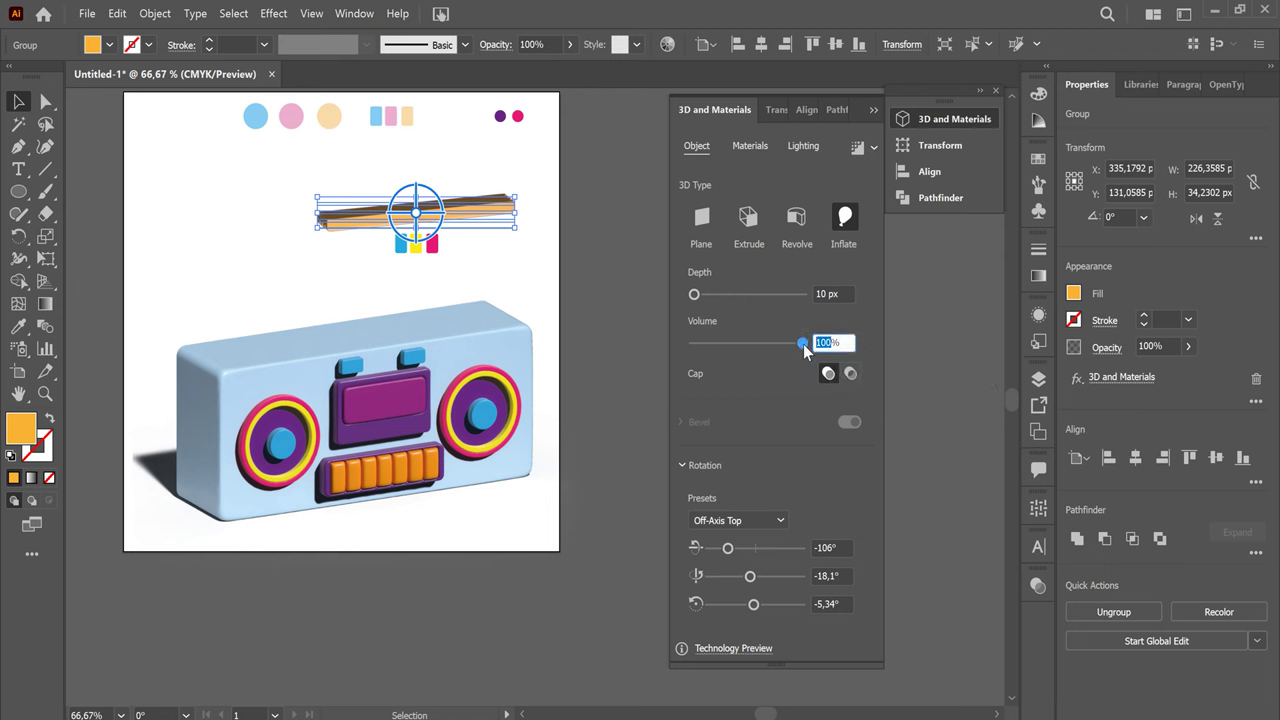
{"action": "type", "text": "30"}
{"action": "key", "text": "Return"}
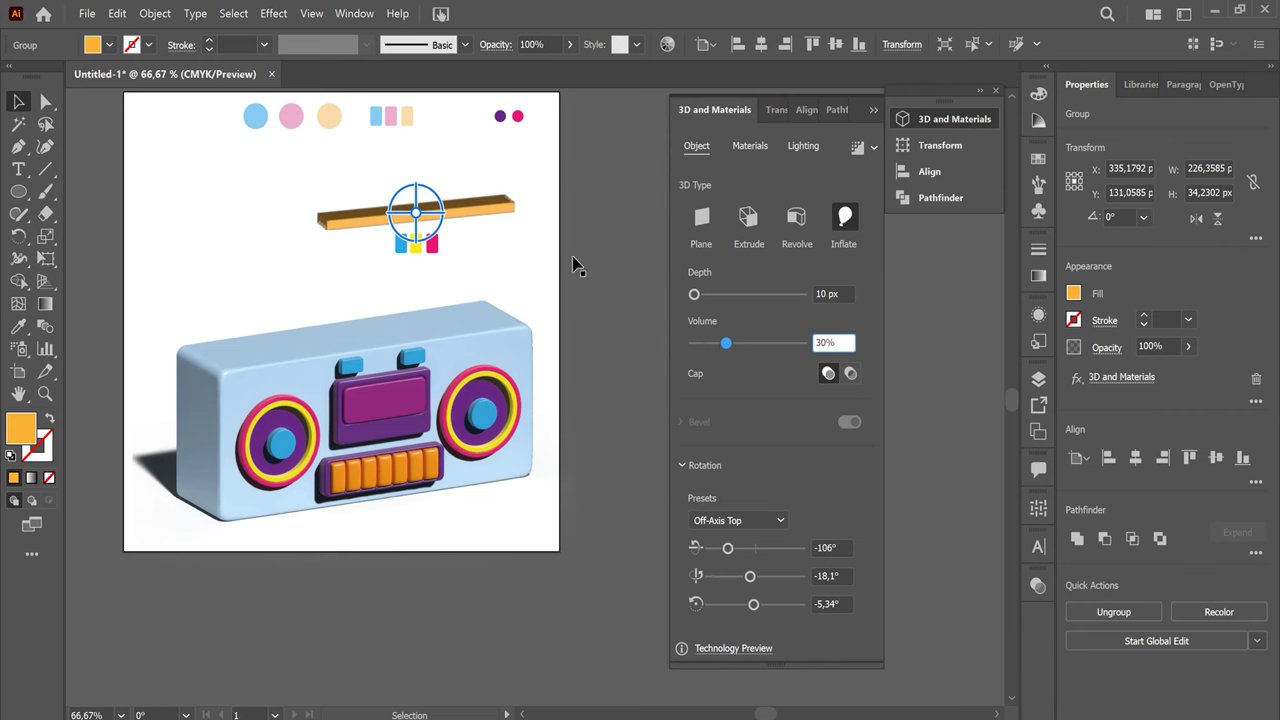
{"action": "left_click", "coordinate": [781, 371]}
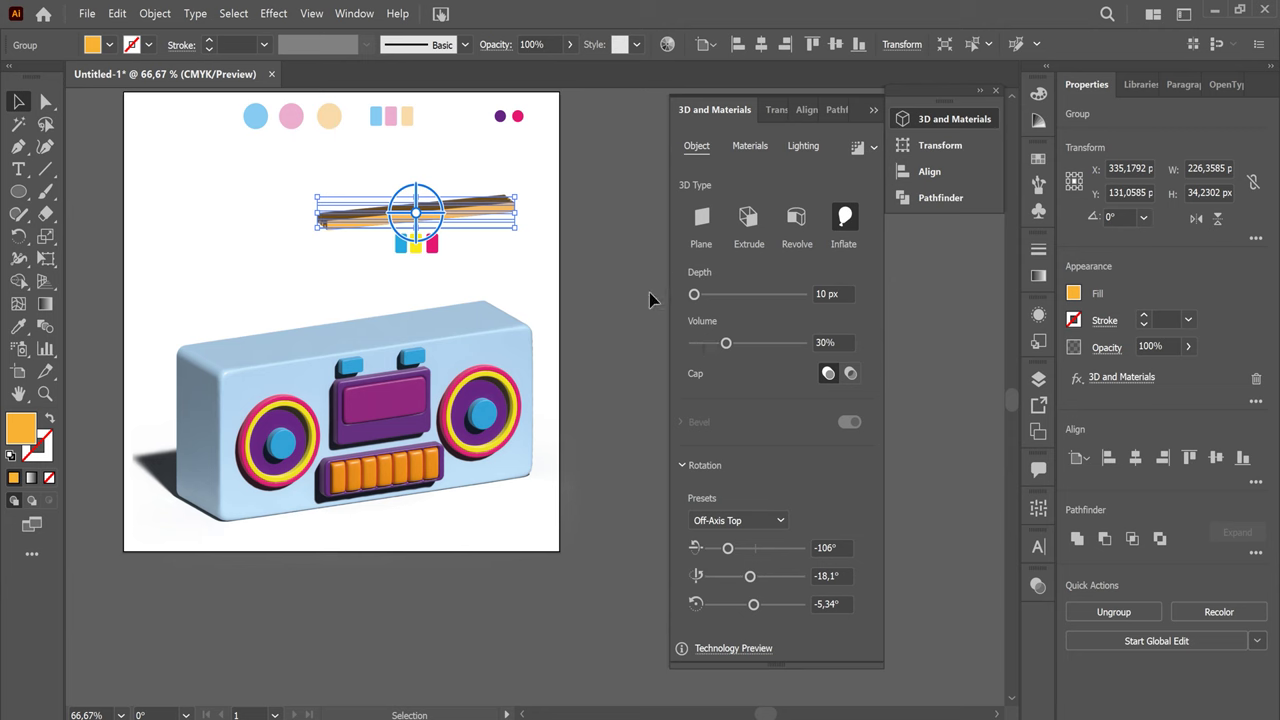
Turn on shadows for the orange 3D bar and rotate its light to 110°
{"action": "left_click", "coordinate": [803, 146]}
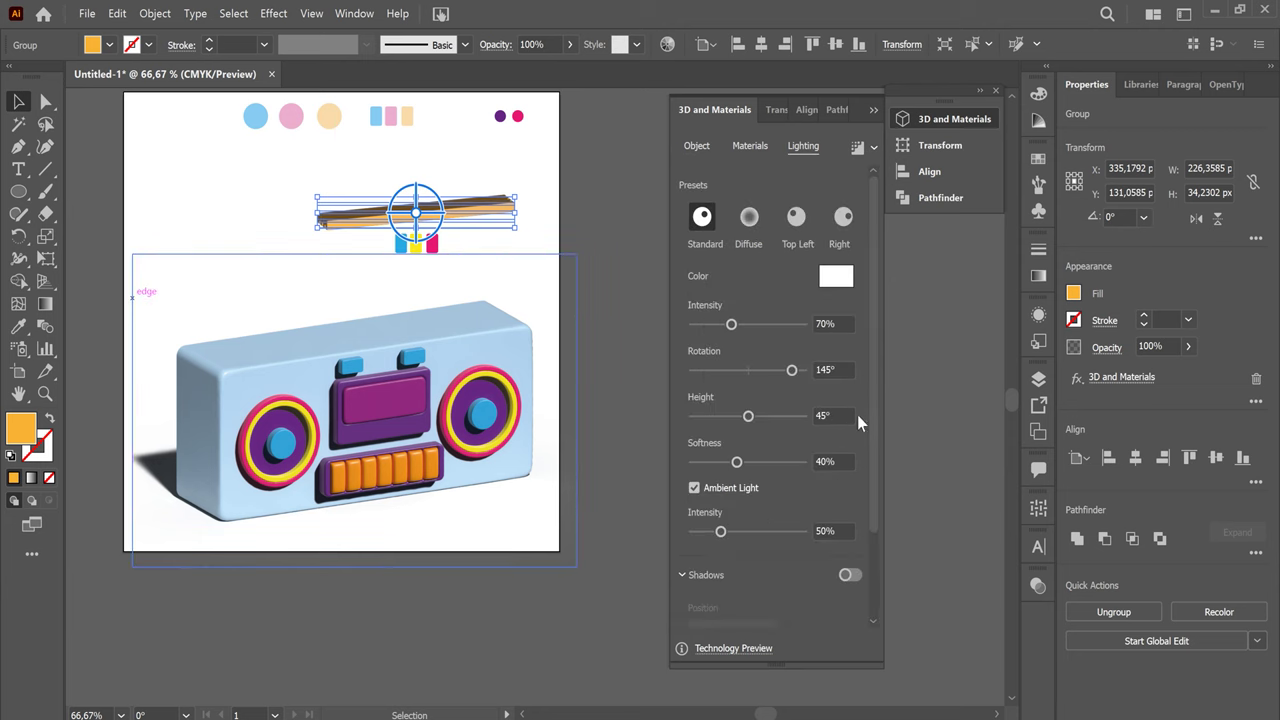
{"action": "left_click", "coordinate": [851, 575]}
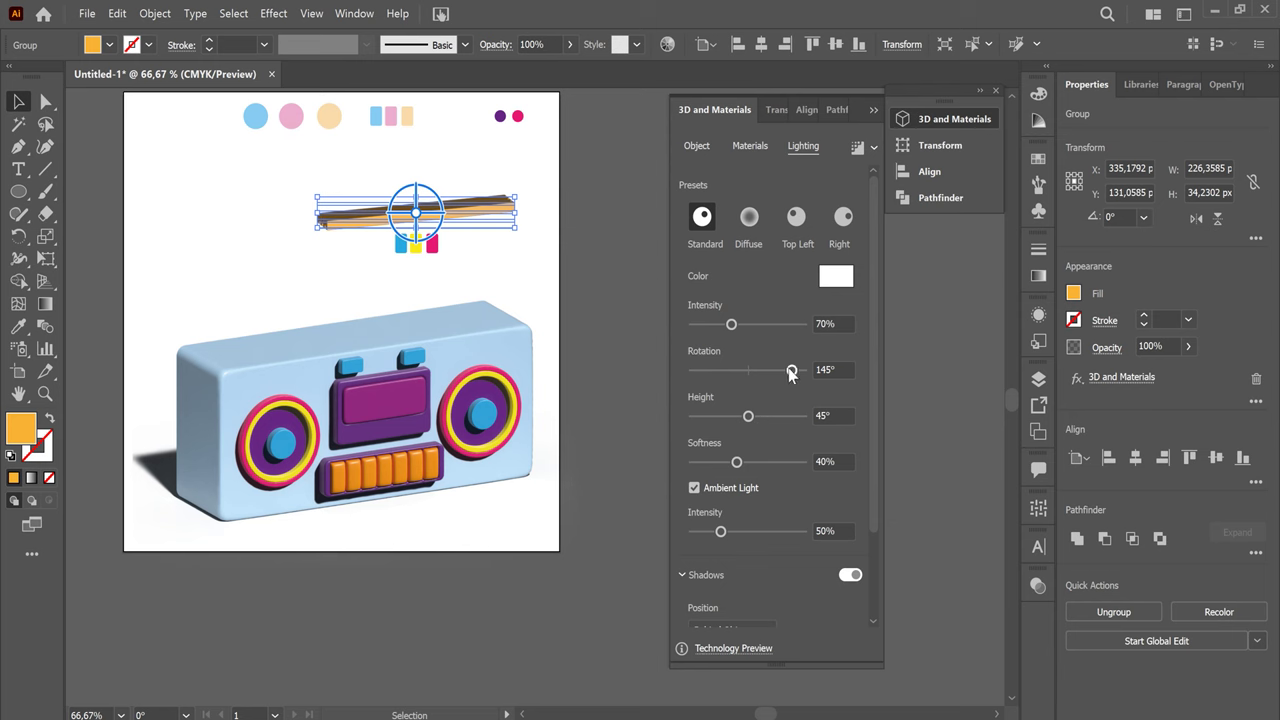
{"action": "mouse_move", "coordinate": [790, 373]}
{"action": "left_mouse_down"}
{"action": "mouse_move", "coordinate": [724, 373]}
{"action": "mouse_move", "coordinate": [799, 373]}
{"action": "mouse_move", "coordinate": [781, 373]}
{"action": "left_mouse_up"}
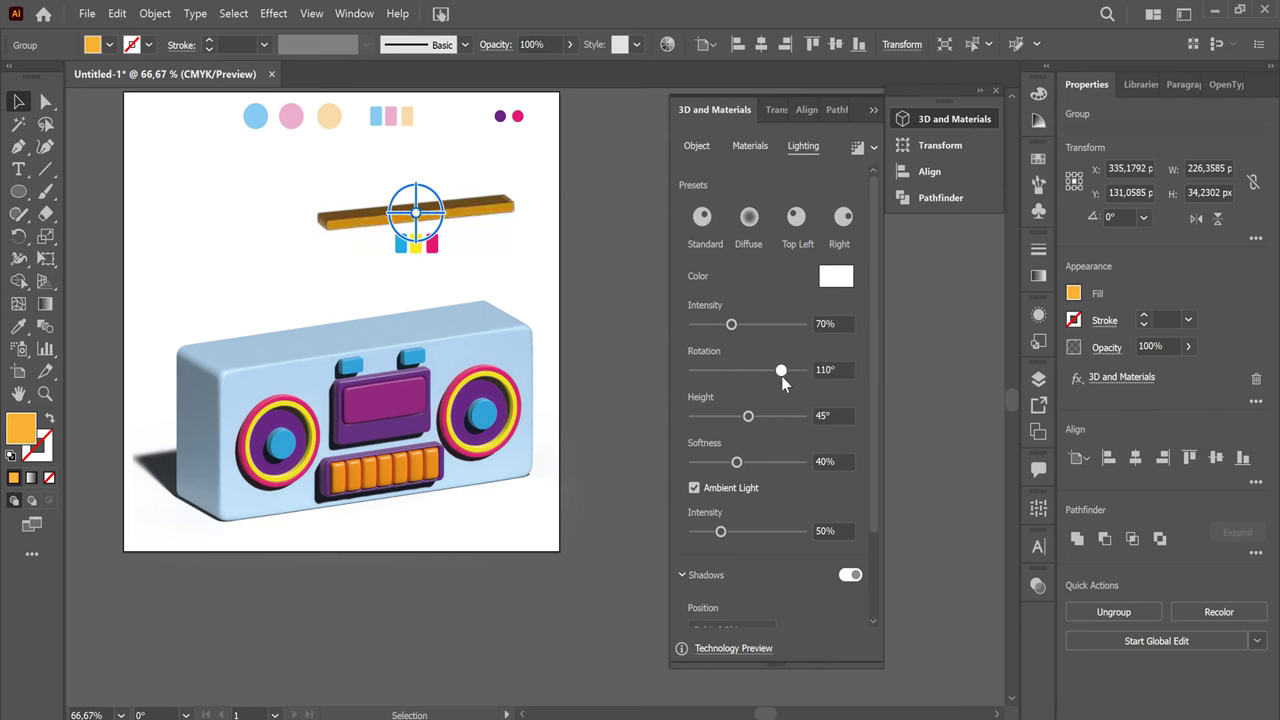
Reselect the orange 3D bar and delete it
{"action": "left_click", "coordinate": [549, 287]}
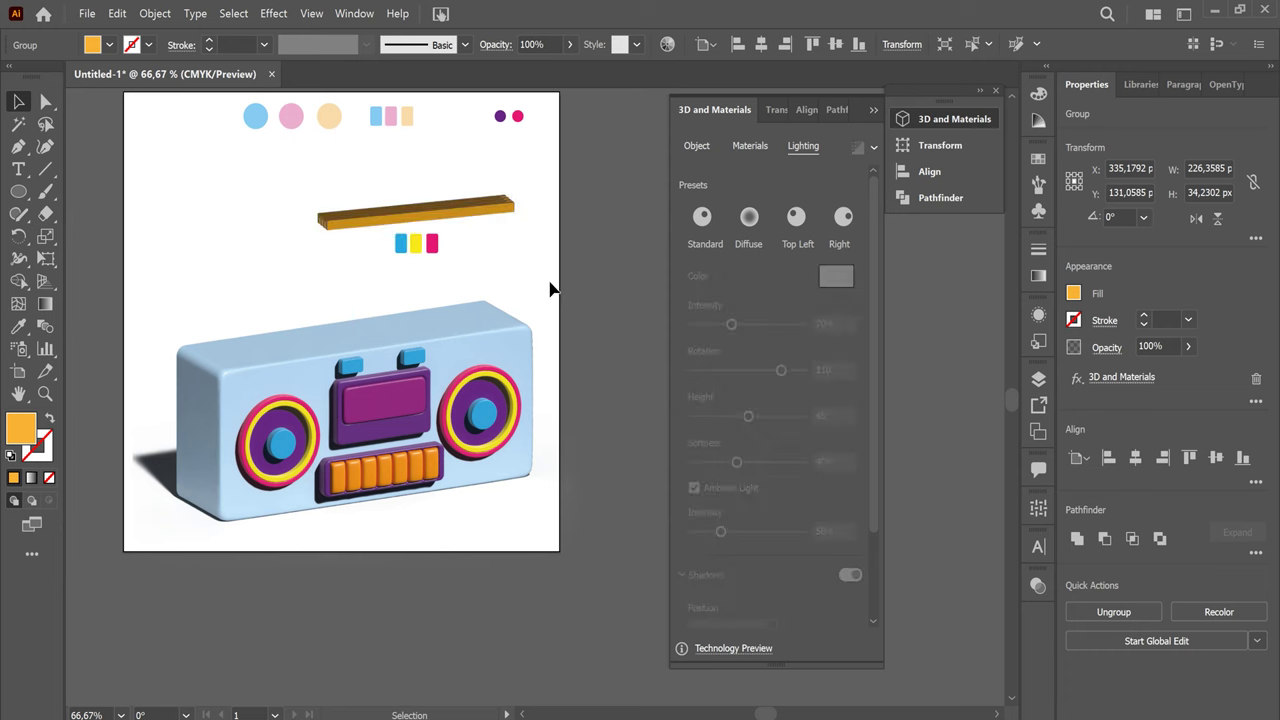
{"action": "left_click", "coordinate": [500, 210]}
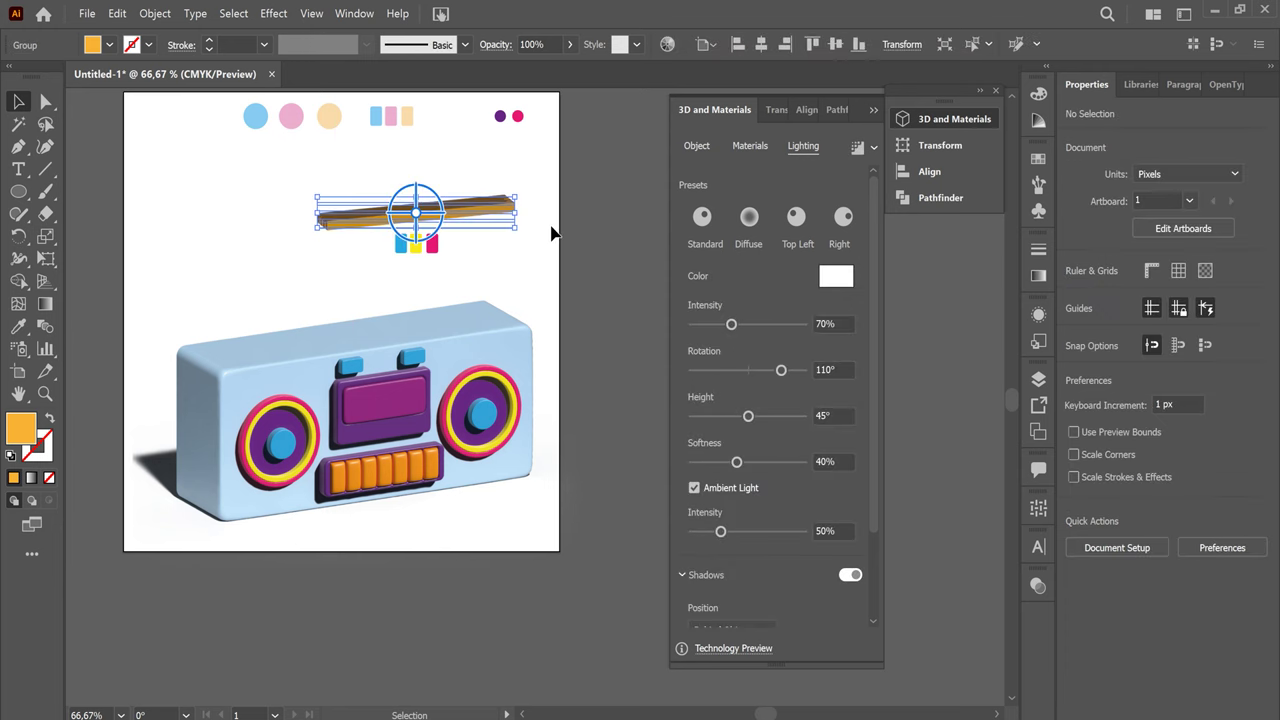
{"action": "key", "text": "Delete"}
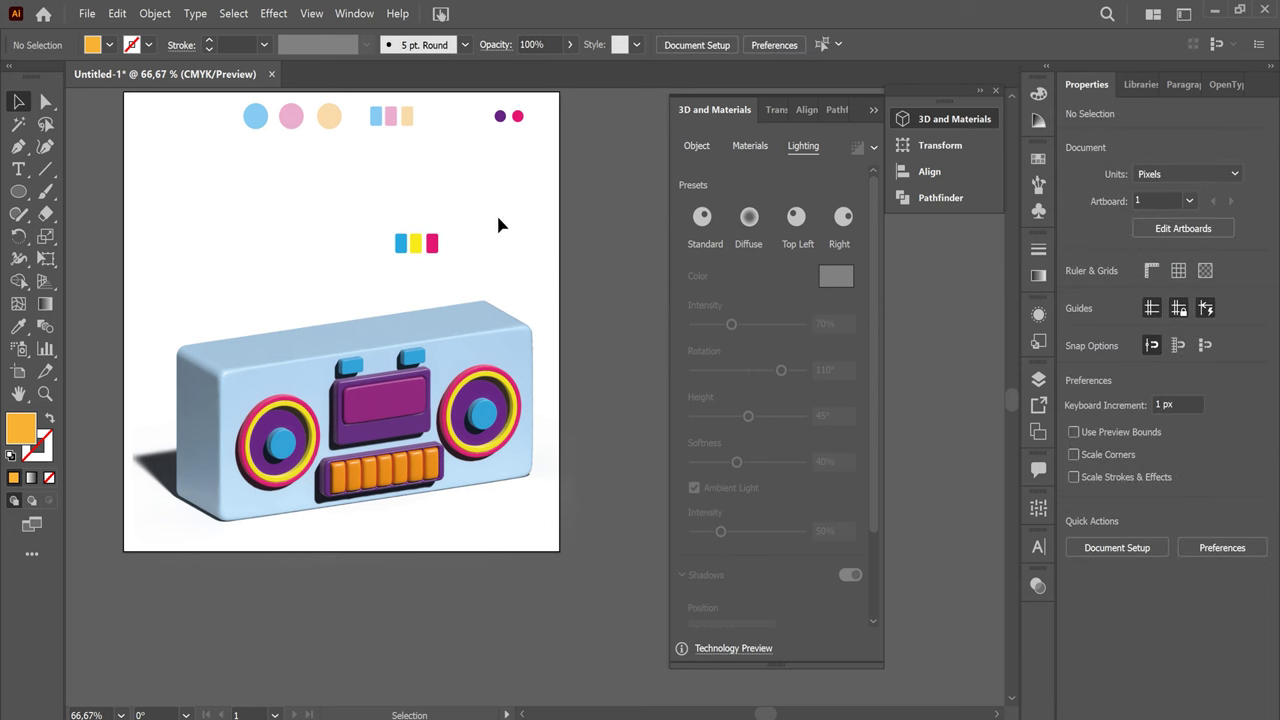
Zoom in on the boombox top, briefly select all, then clear the selection
{"action": "left_click_drag", "start_coordinate": [335, 237], "coordinate": [345, 273]}
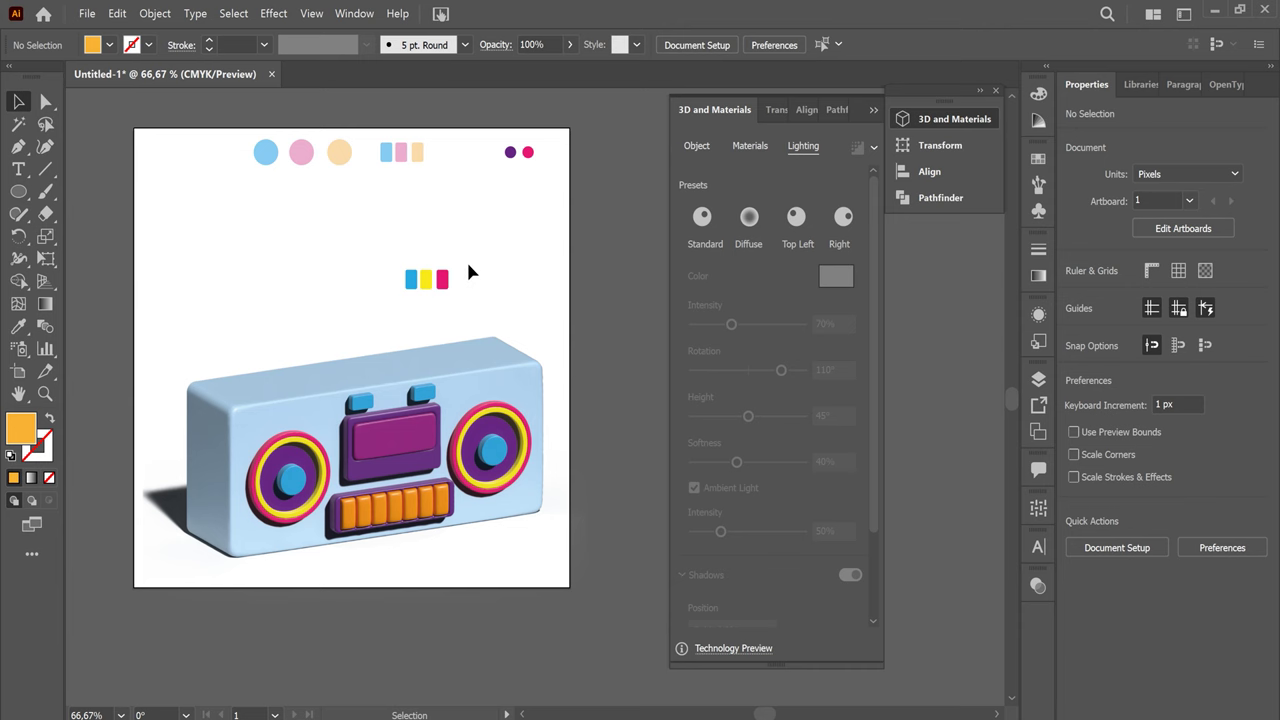
{"action": "key", "text": "ctrl+plus"}
{"action": "key", "text": "ctrl+plus"}
{"action": "left_click_drag", "start_coordinate": [400, 245], "coordinate": [502, 252]}
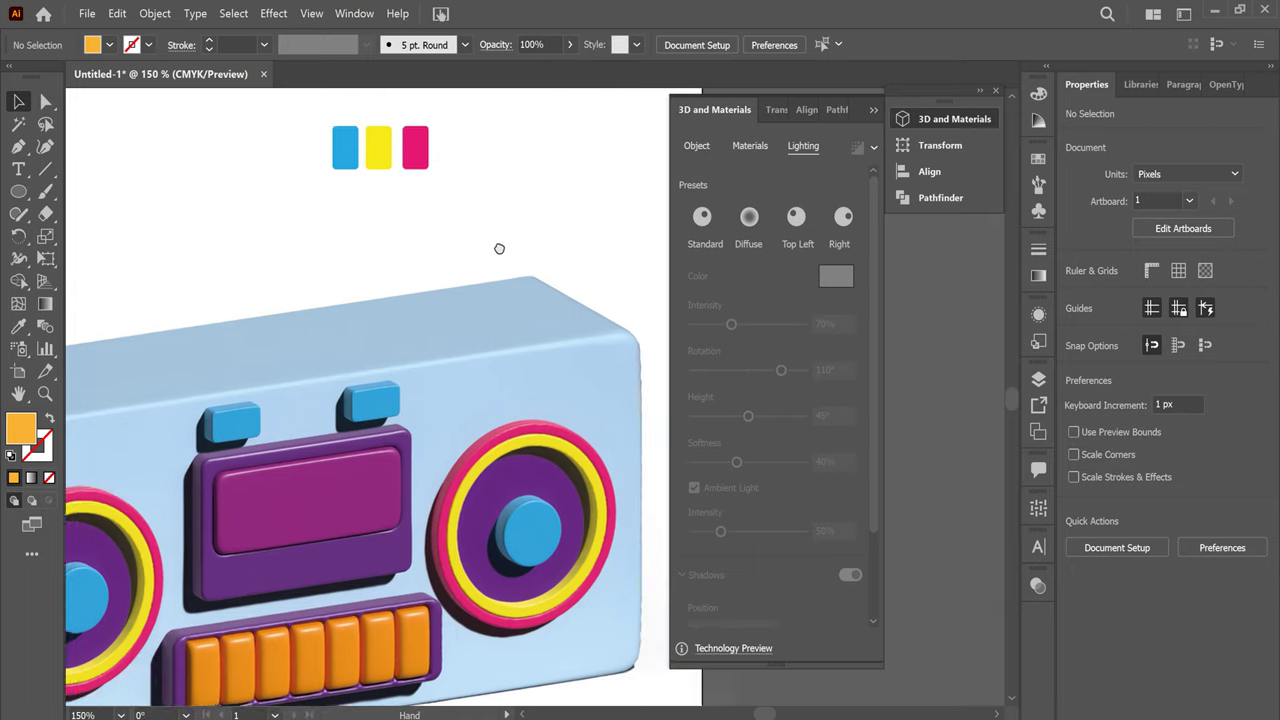
{"action": "left_click_drag", "start_coordinate": [463, 186], "coordinate": [436, 231]}
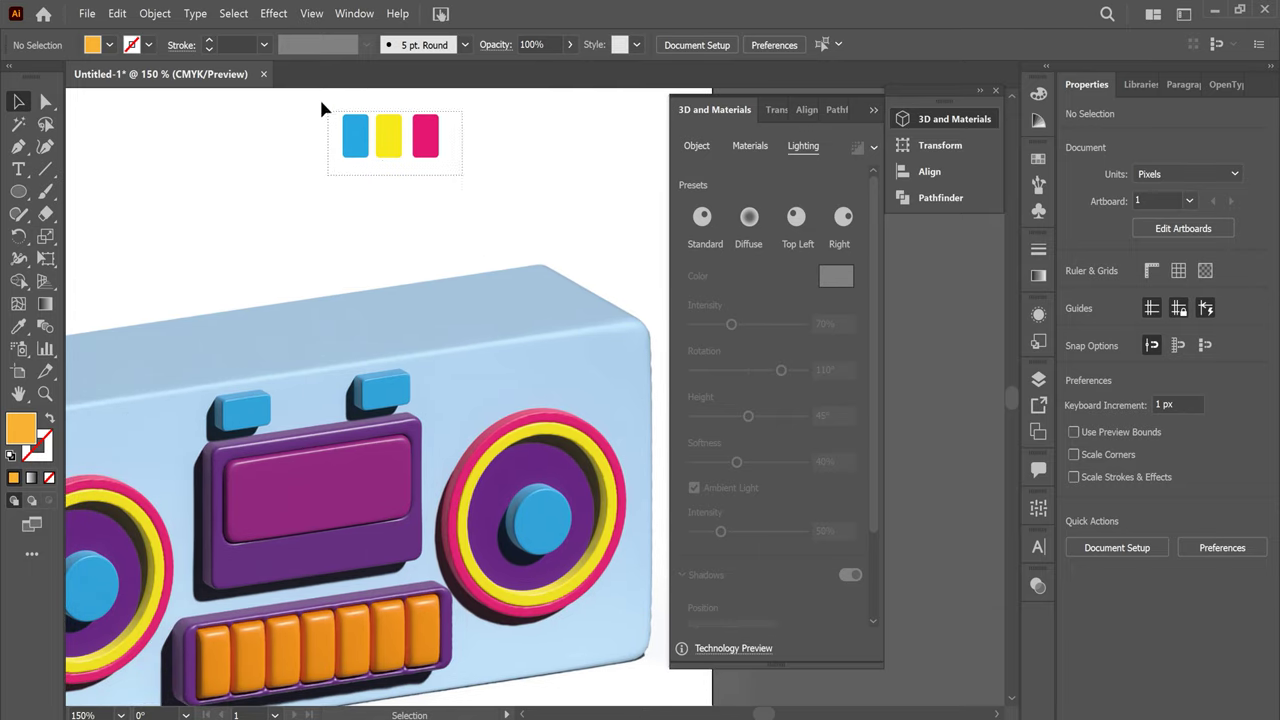
{"action": "key", "text": "ctrl+a"}
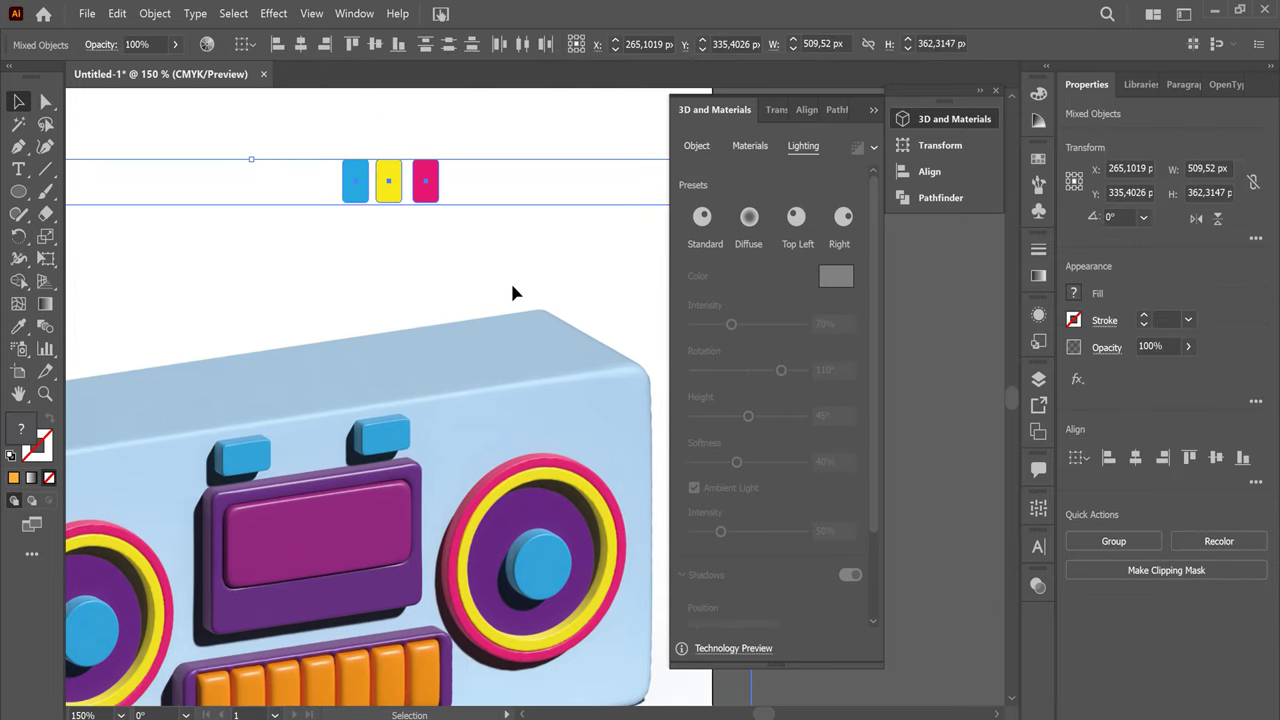
{"action": "key", "text": "ctrl+minus"}
{"action": "key", "text": "ctrl+minus"}
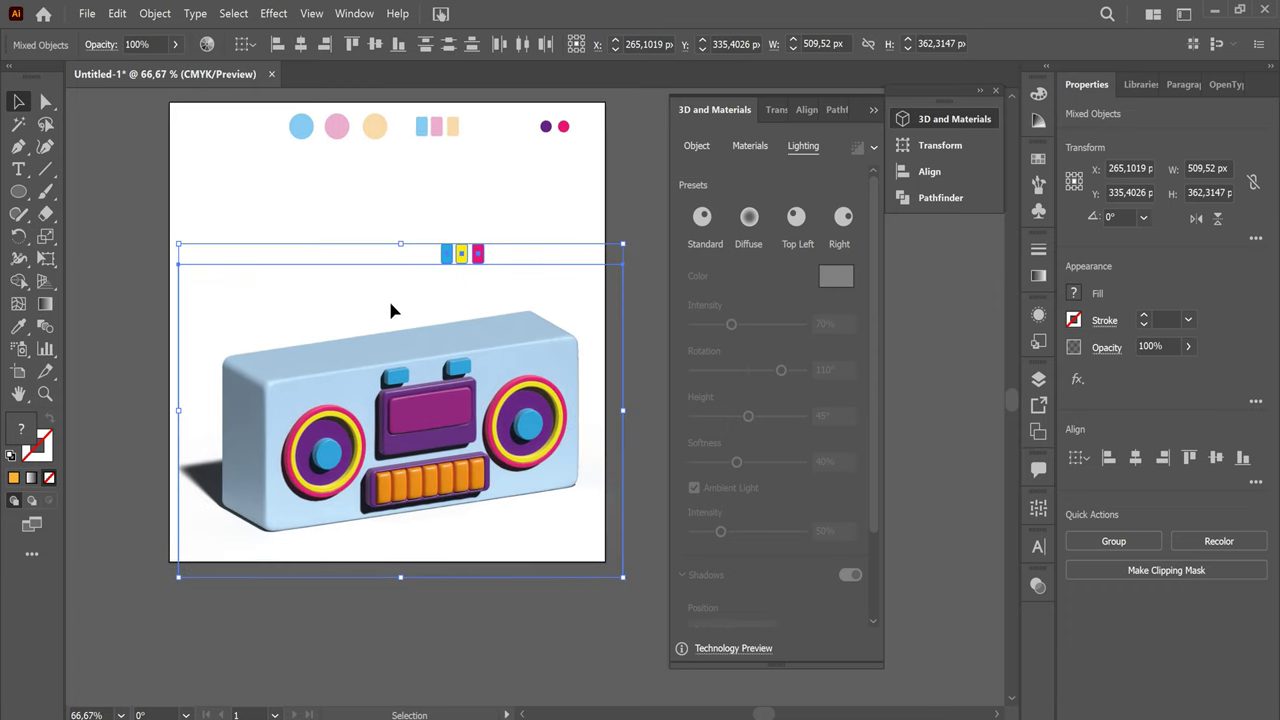
{"action": "left_click", "coordinate": [539, 180]}
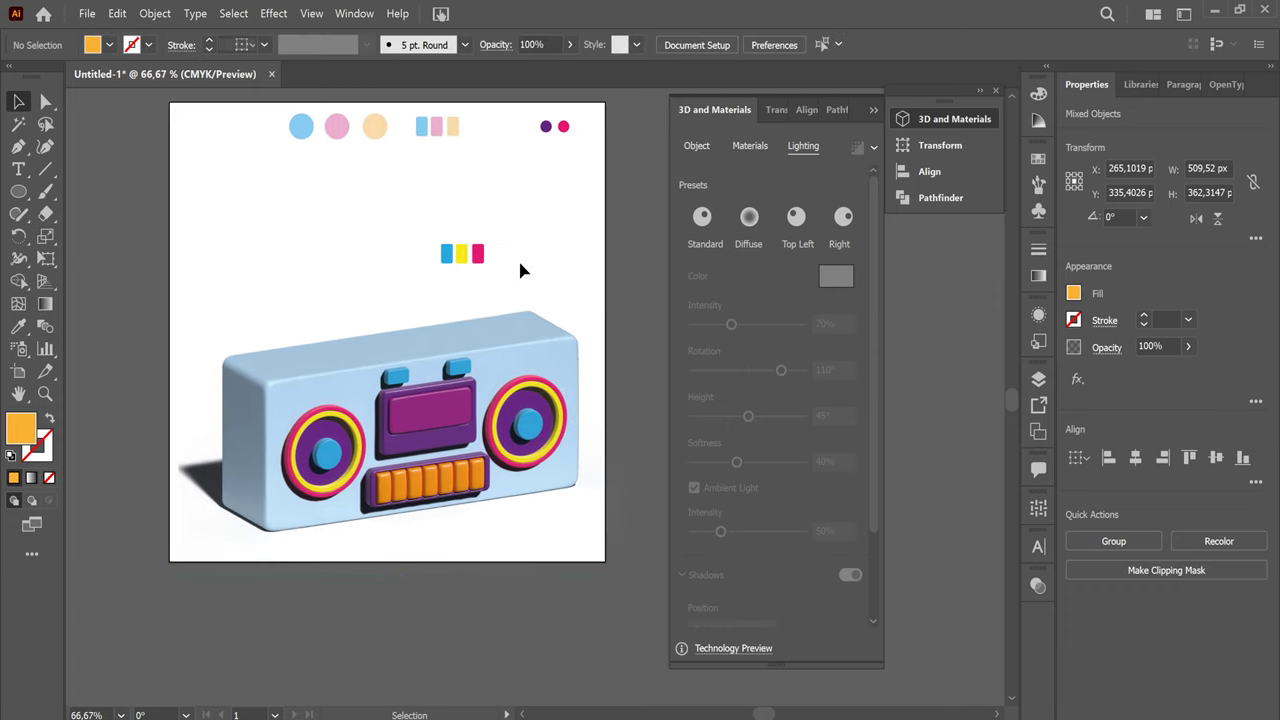
Select the blue, yellow and pink rectangles, move them up about 44 px, and group them
{"action": "left_click", "coordinate": [450, 253]}
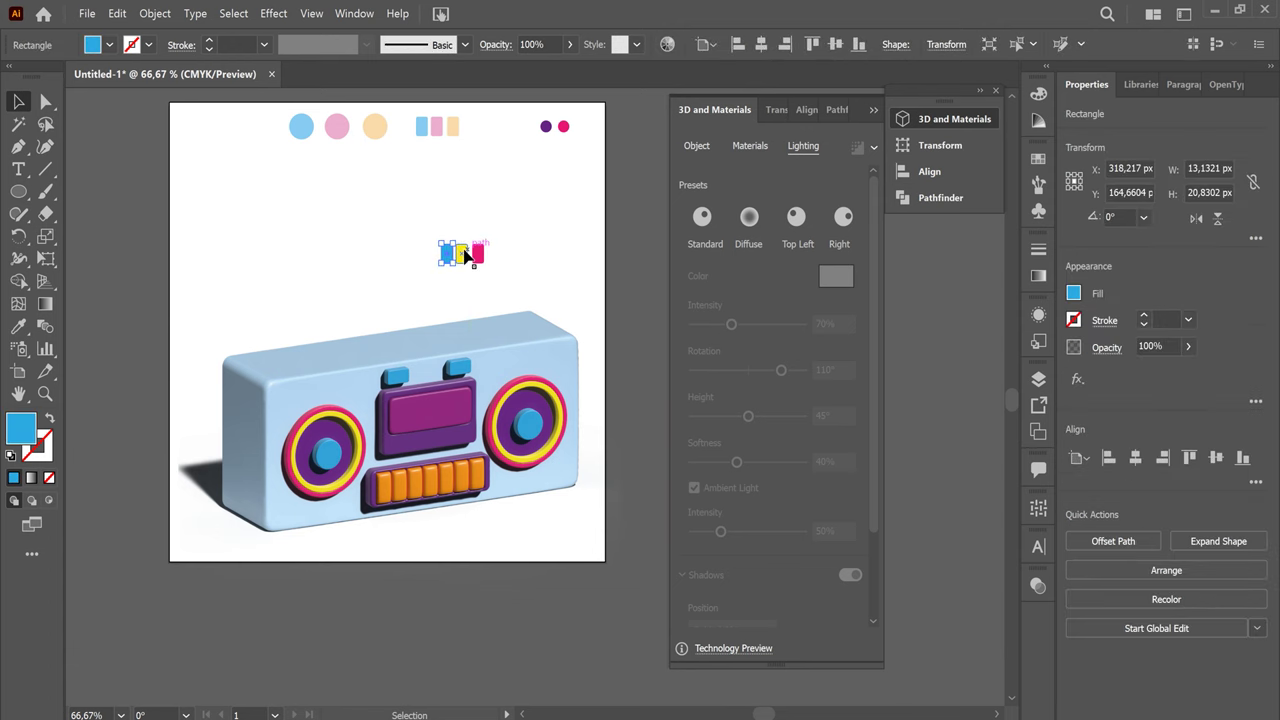
{"action": "left_click", "coordinate": [467, 256], "text": "shift"}
{"action": "left_click", "coordinate": [479, 256], "text": "shift"}
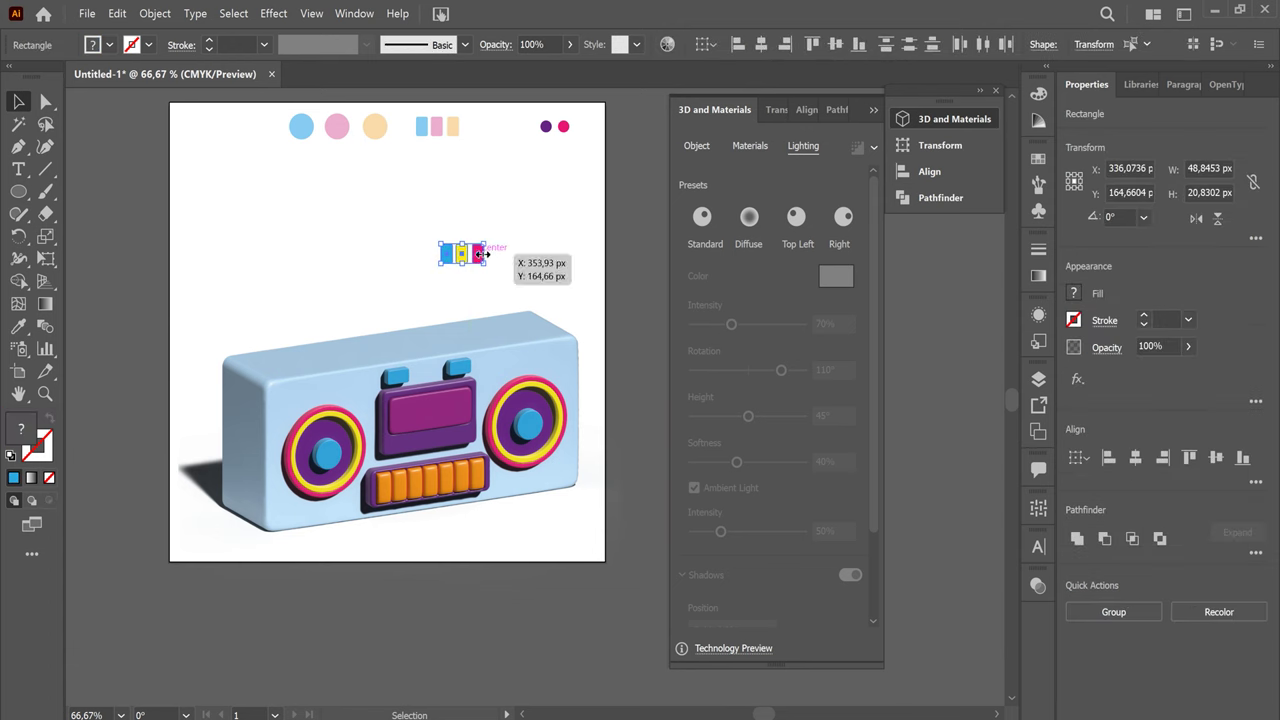
{"action": "left_click_drag", "start_coordinate": [479, 254], "coordinate": [483, 210]}
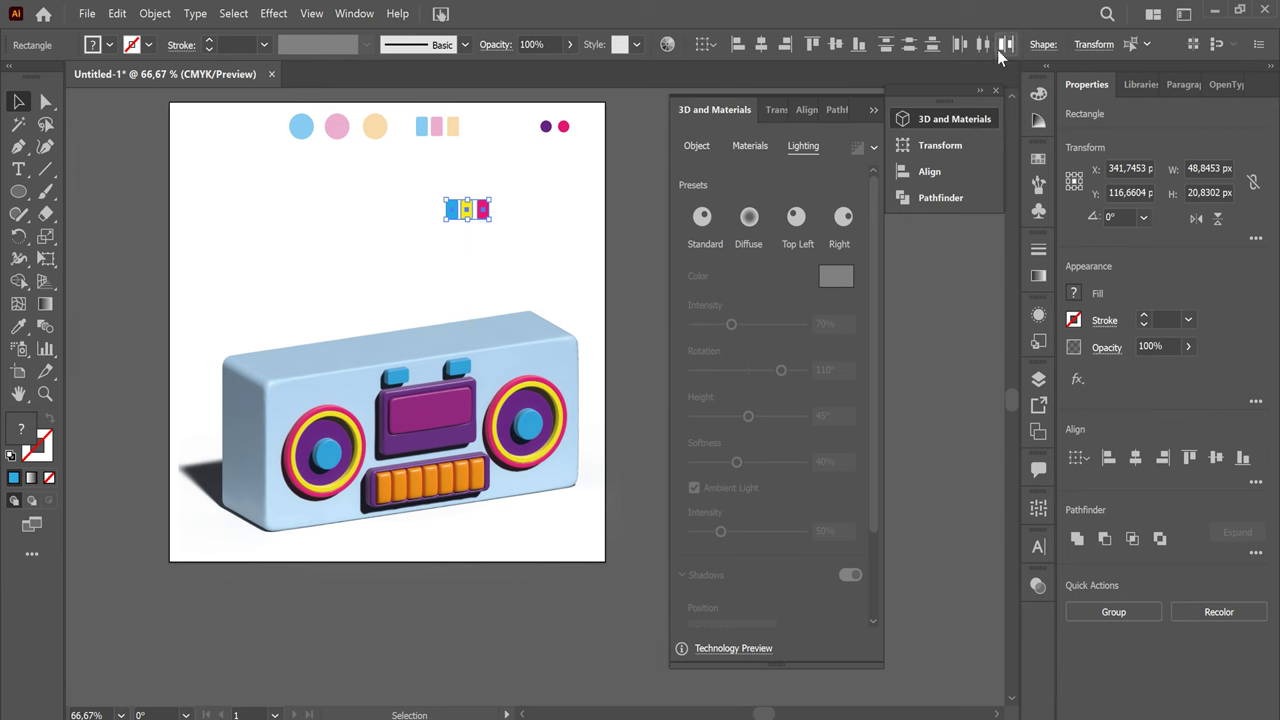
{"action": "right_click", "coordinate": [484, 208]}
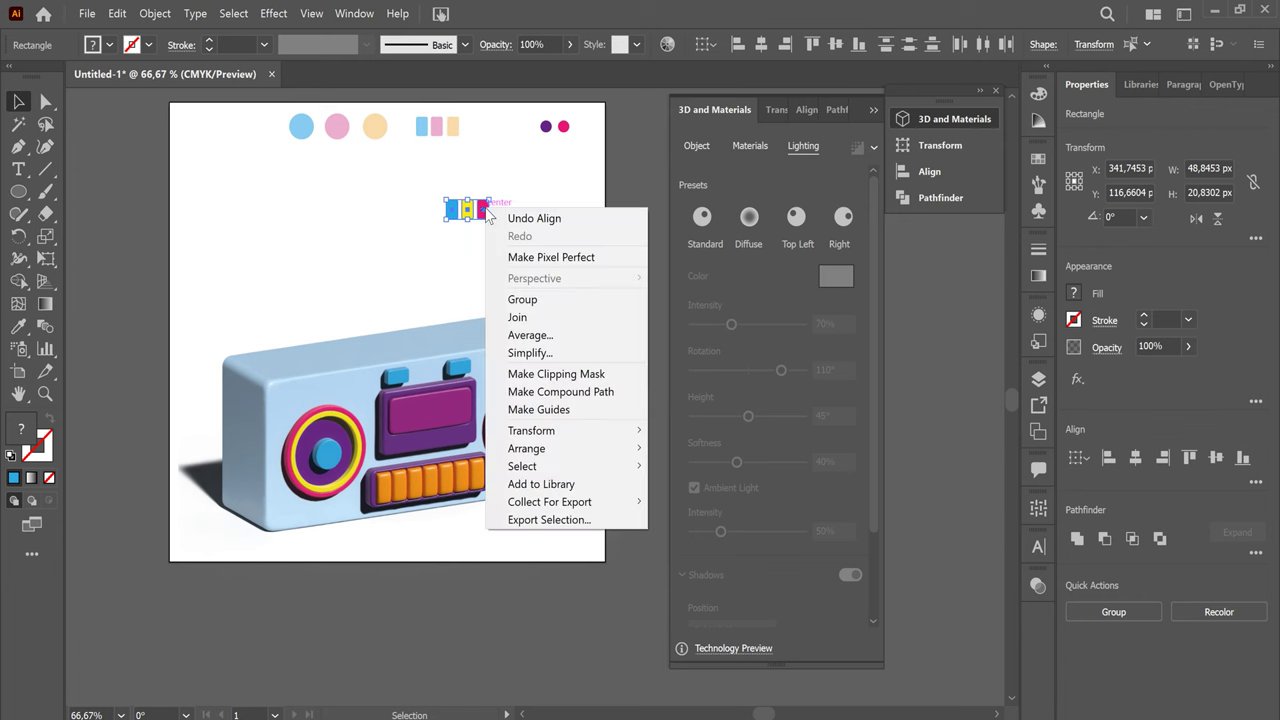
{"action": "left_click", "coordinate": [510, 291]}
{"action": "left_click", "coordinate": [490, 230]}
Inflate the grouped rectangles in 3D with the Off-Axis Bottom rotation preset
{"action": "left_click", "coordinate": [467, 209]}
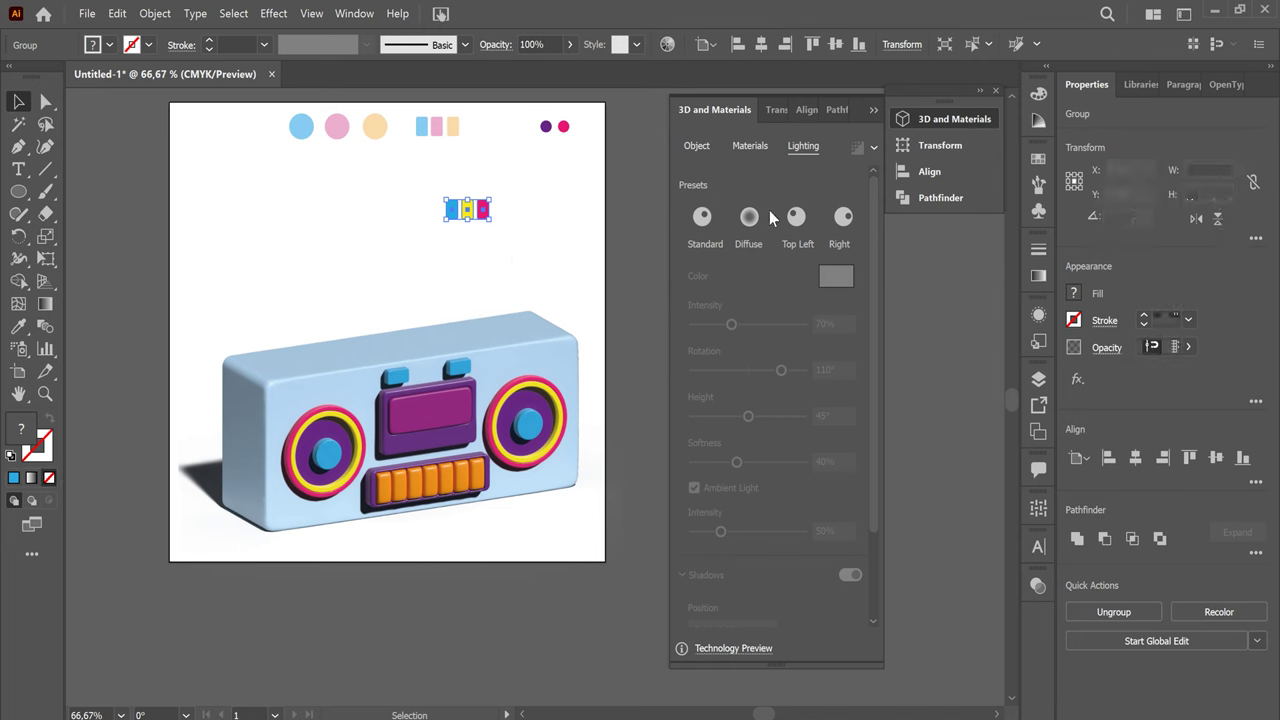
{"action": "left_click", "coordinate": [697, 146]}
{"action": "left_click", "coordinate": [843, 216]}
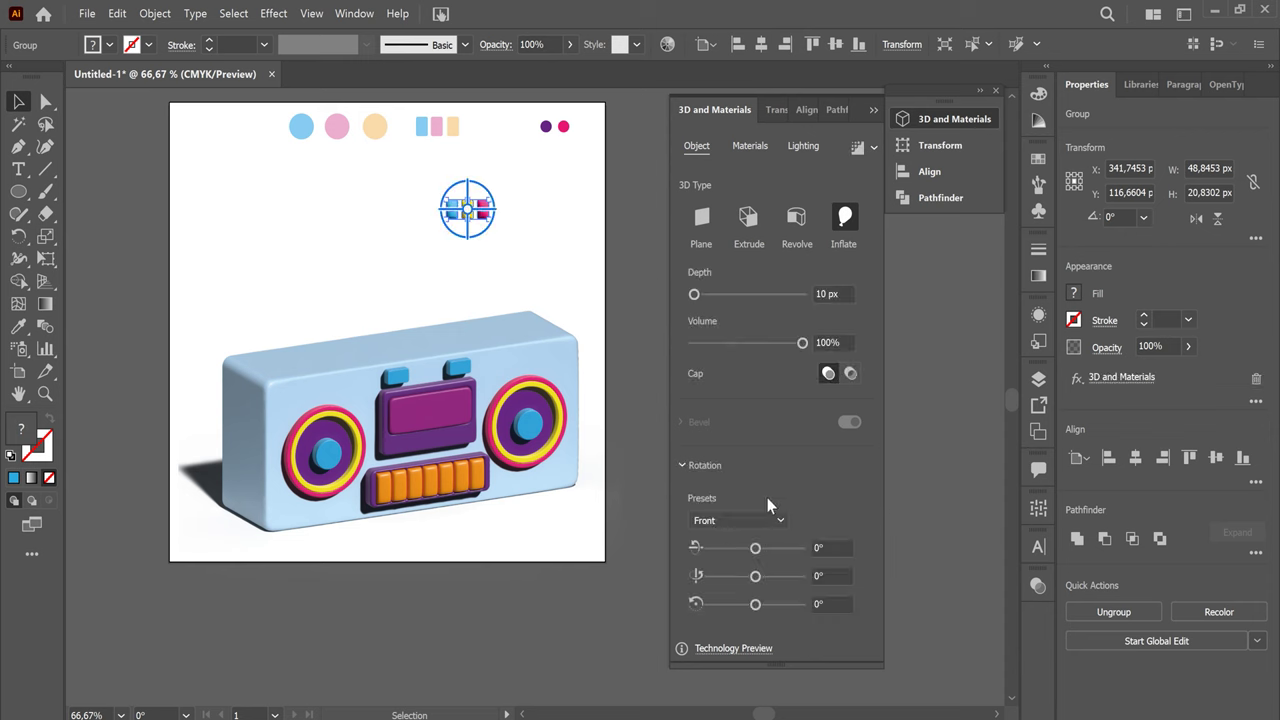
{"action": "left_click", "coordinate": [784, 520]}
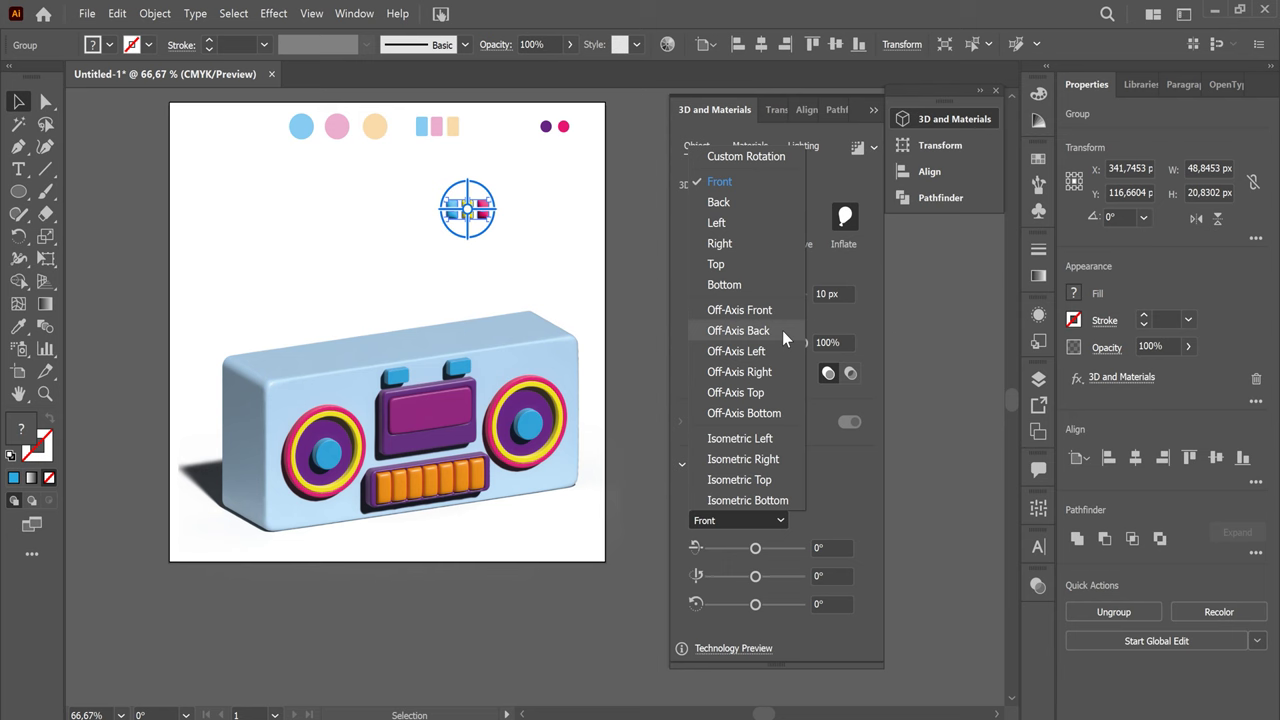
{"action": "left_click", "coordinate": [783, 411]}
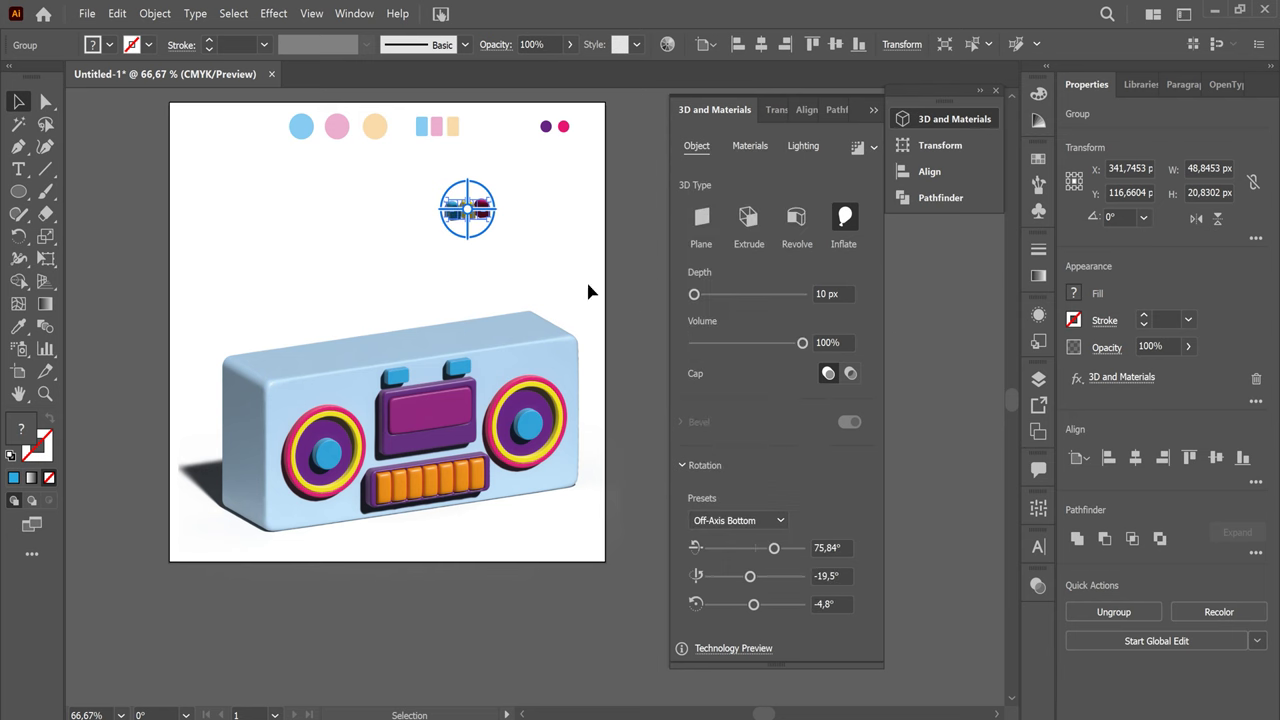
{"action": "key", "text": "ctrl+plus"}
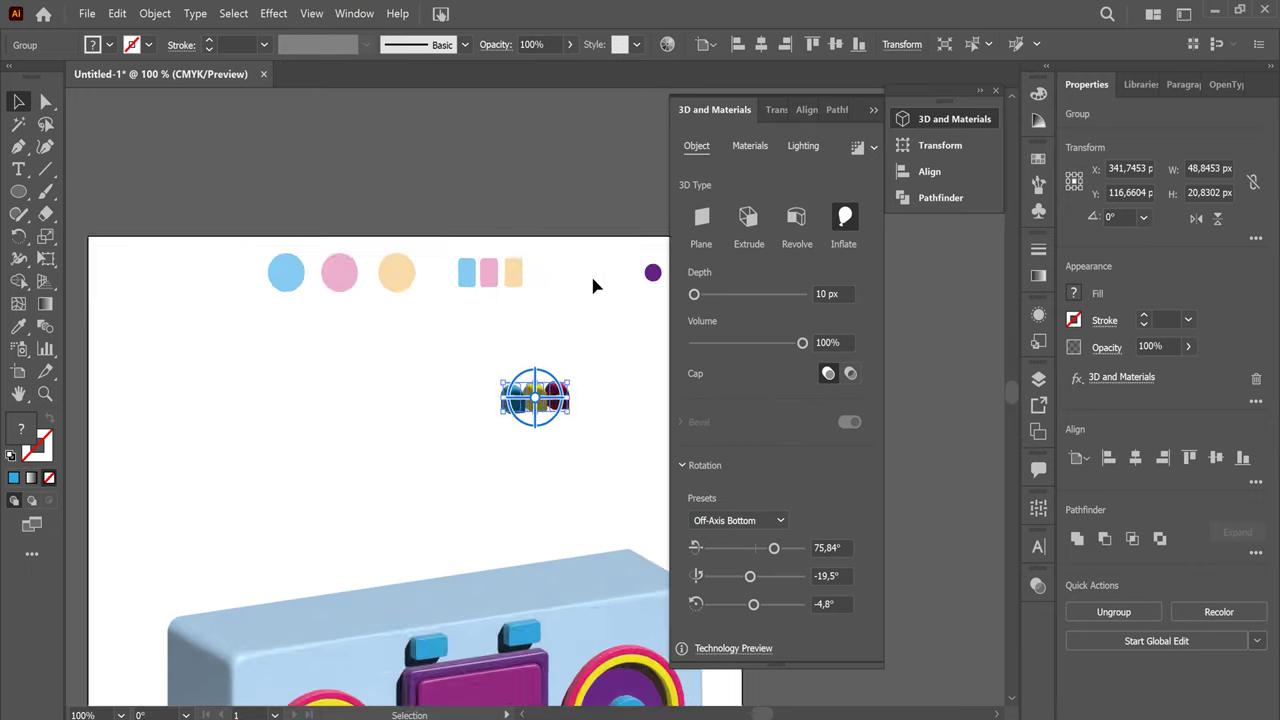
{"action": "key", "text": "ctrl+plus"}
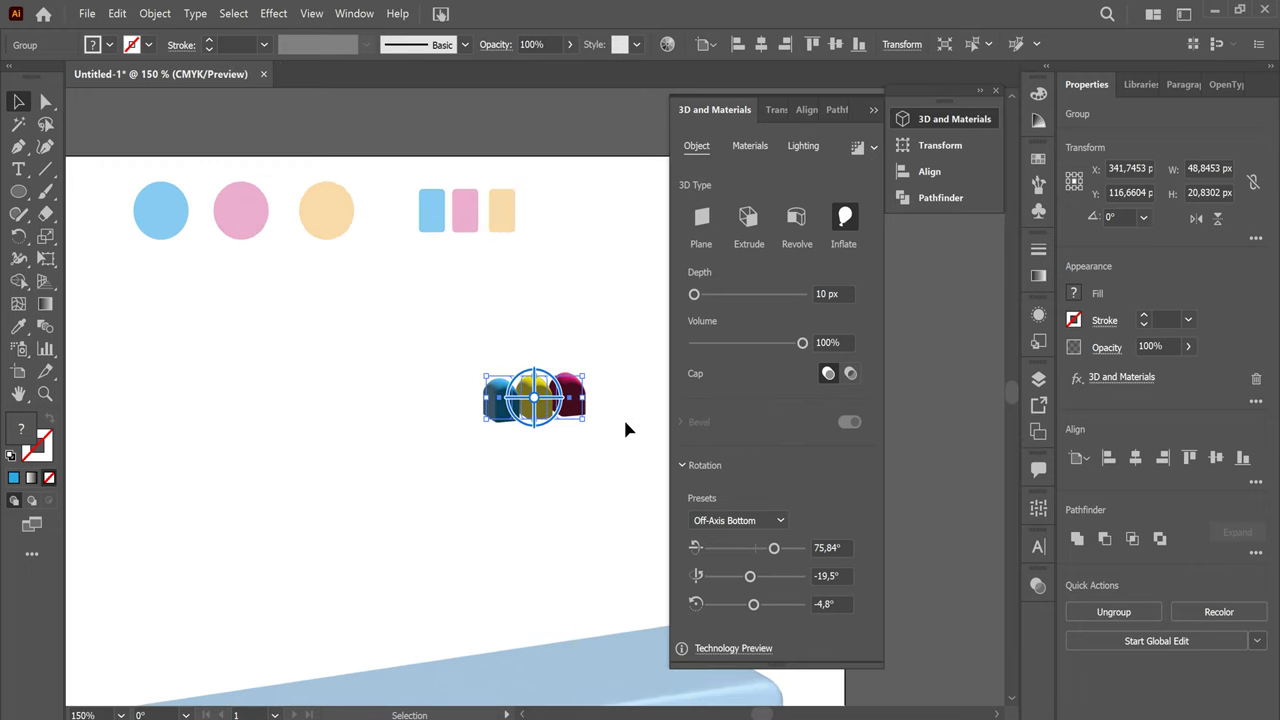
Compare the Off-Axis Top, Right, Left and Front presets, settling back on Off-Axis Bottom
{"action": "left_click", "coordinate": [782, 515]}
{"action": "left_click", "coordinate": [772, 390]}
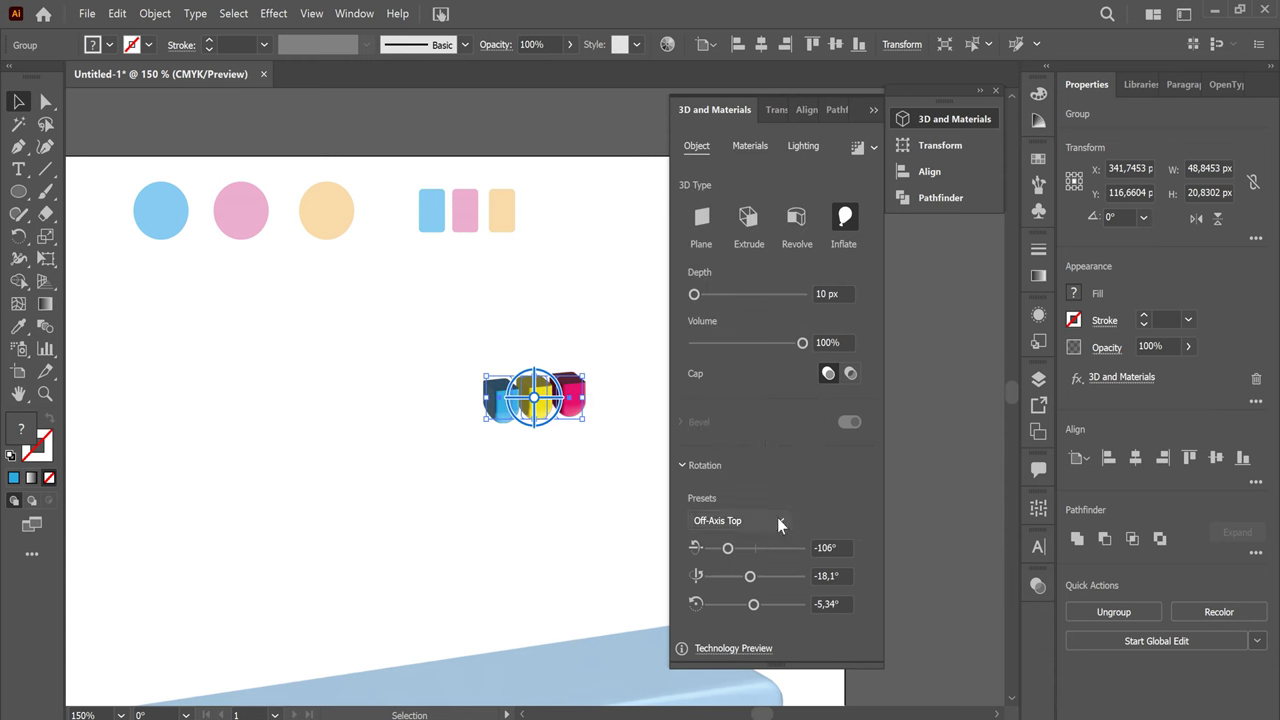
{"action": "left_click", "coordinate": [777, 518]}
{"action": "left_click", "coordinate": [770, 372]}
{"action": "left_click", "coordinate": [788, 512]}
{"action": "left_click", "coordinate": [770, 359]}
{"action": "left_click", "coordinate": [782, 518]}
{"action": "left_click", "coordinate": [772, 343]}
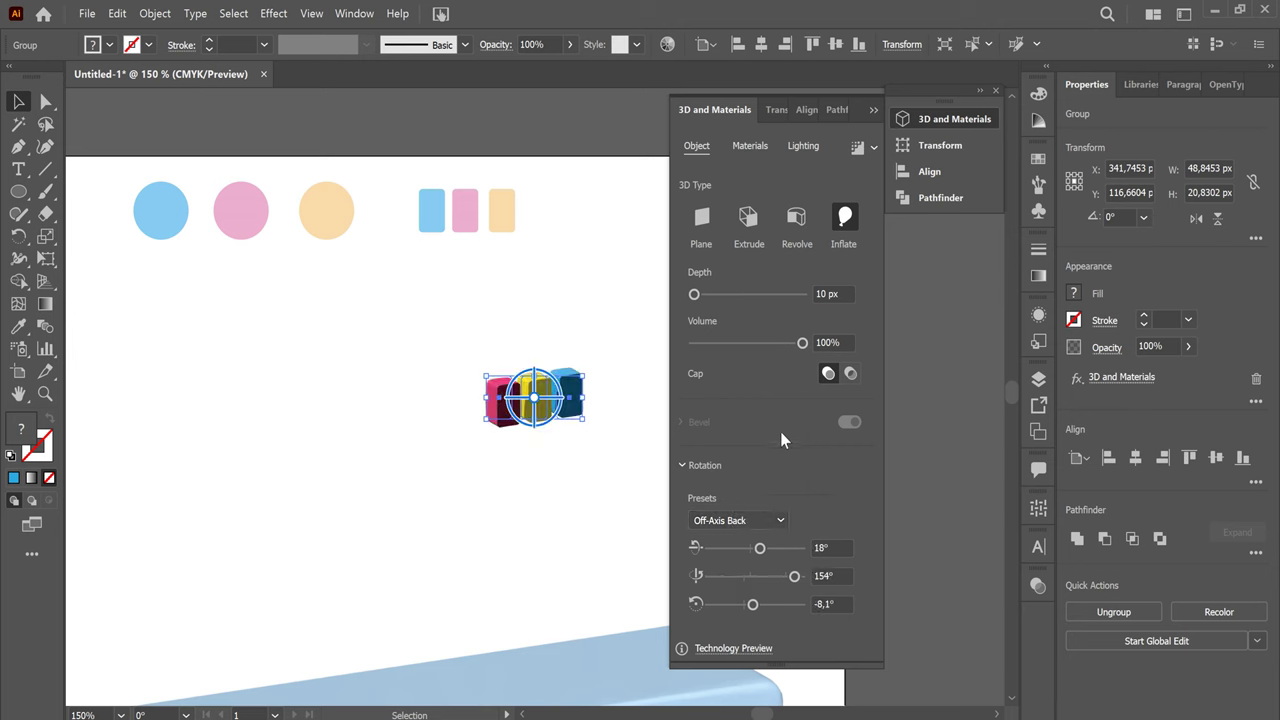
{"action": "left_click", "coordinate": [782, 521]}
{"action": "left_click", "coordinate": [764, 312]}
{"action": "left_click", "coordinate": [779, 520]}
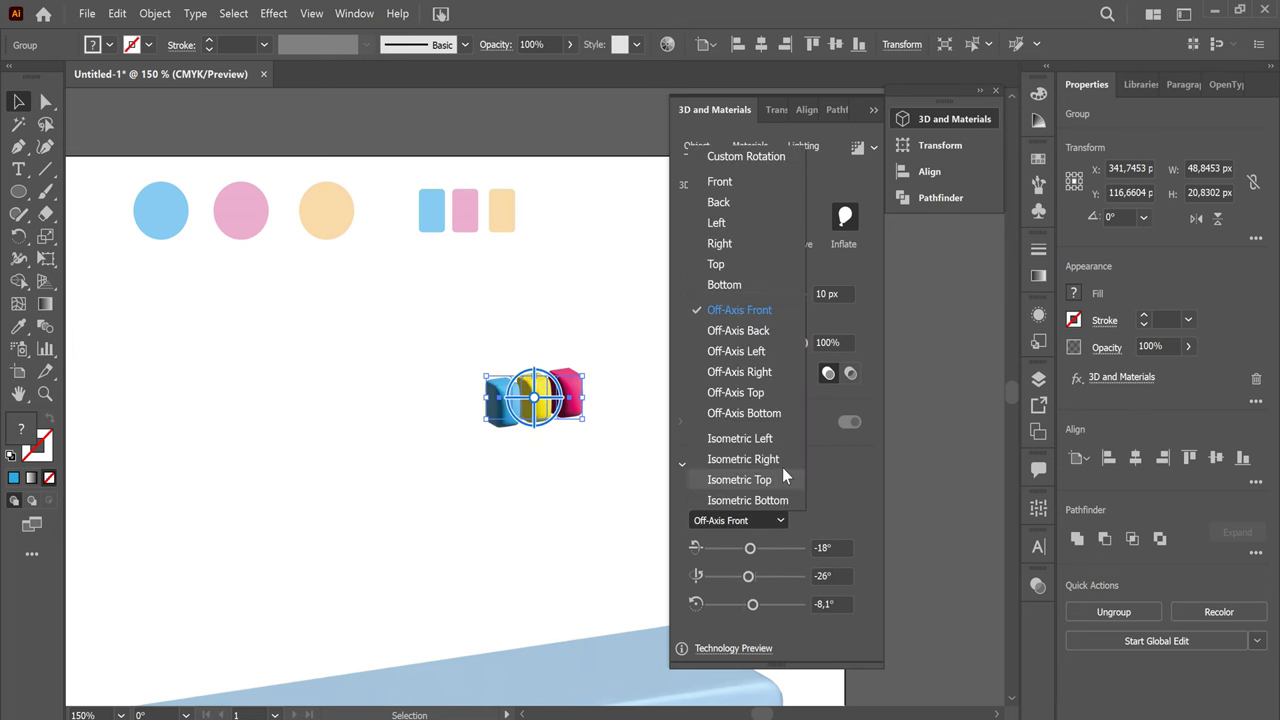
{"action": "left_click", "coordinate": [777, 412]}
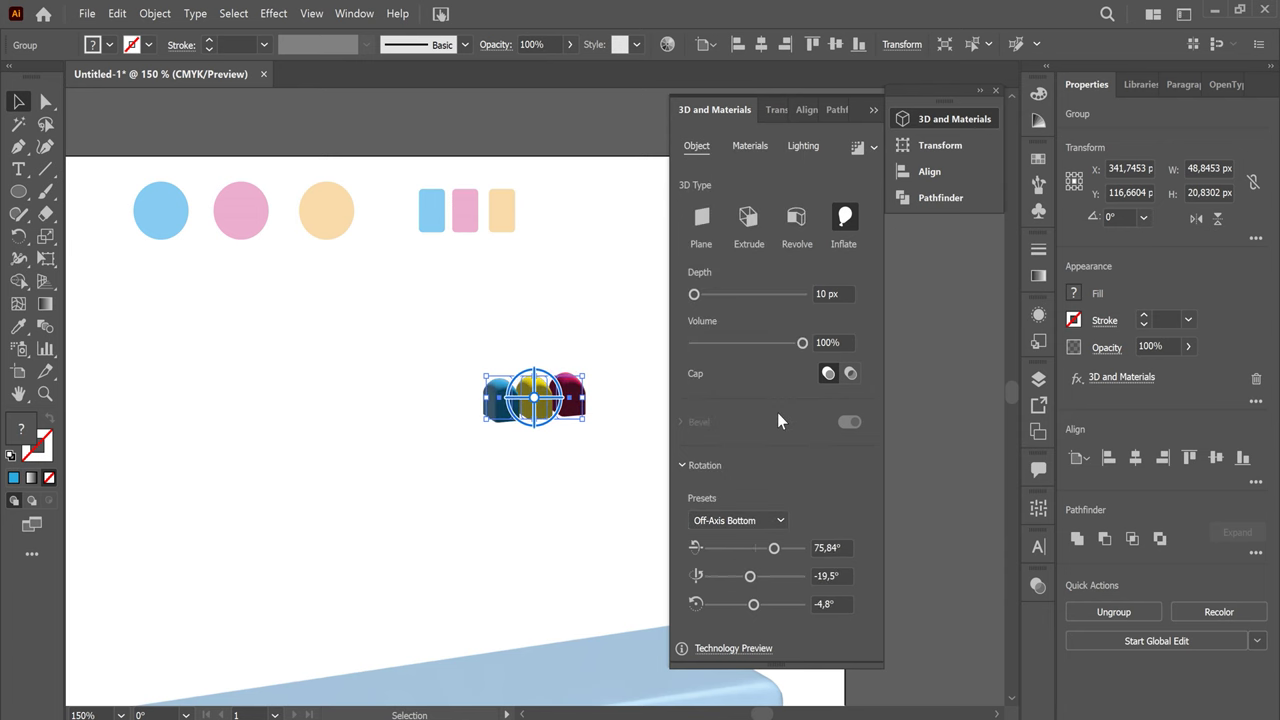
Set the inflate volume of the blocks to 30%
{"action": "left_click", "coordinate": [803, 343]}
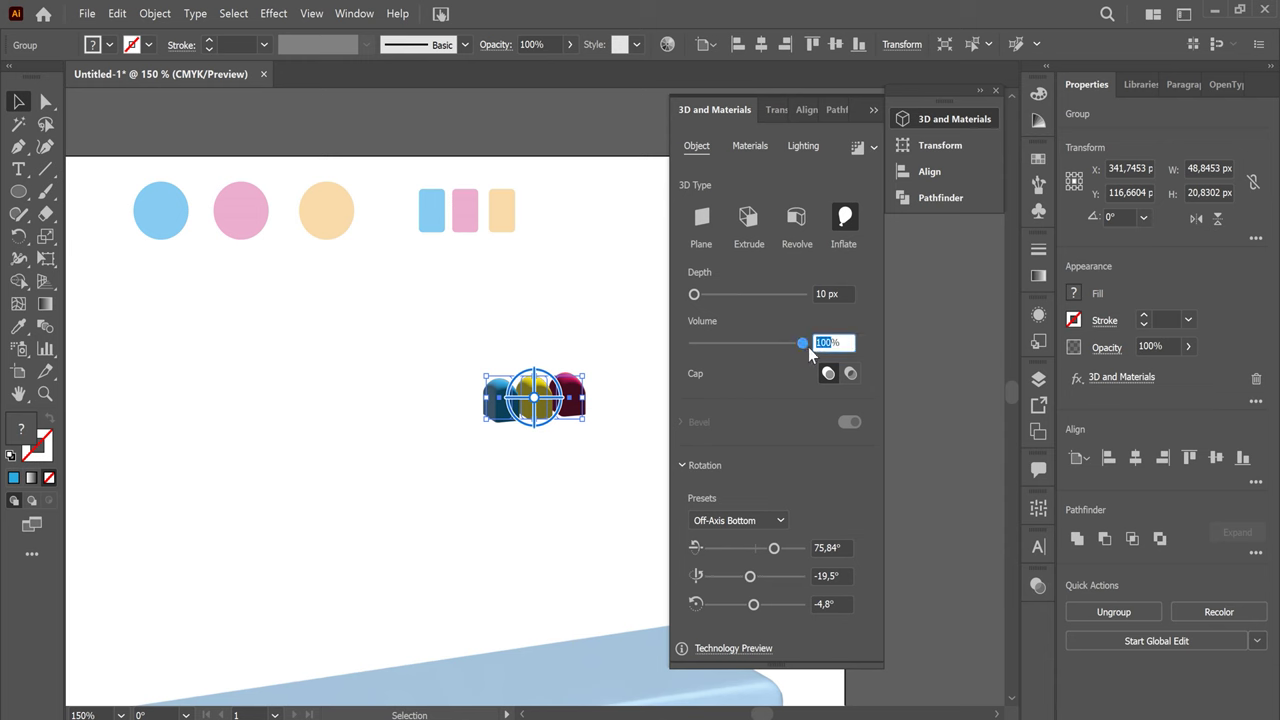
{"action": "type", "text": "30"}
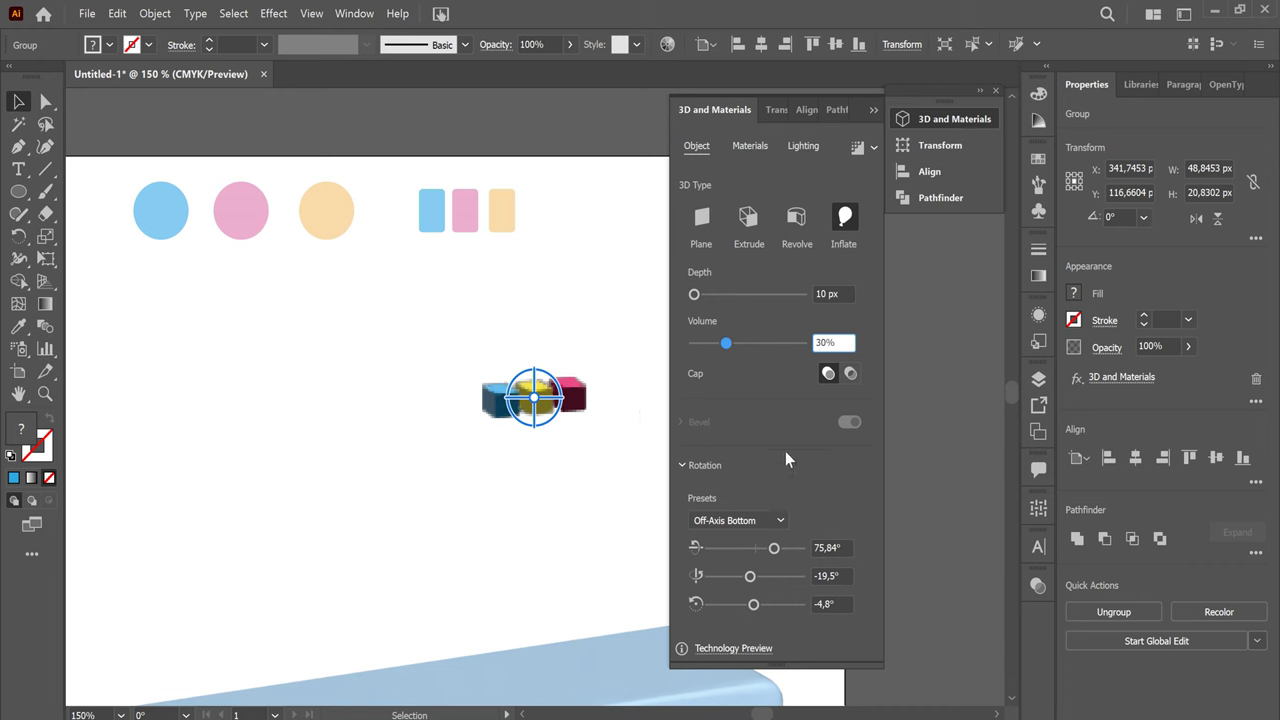
{"action": "left_click", "coordinate": [805, 146]}
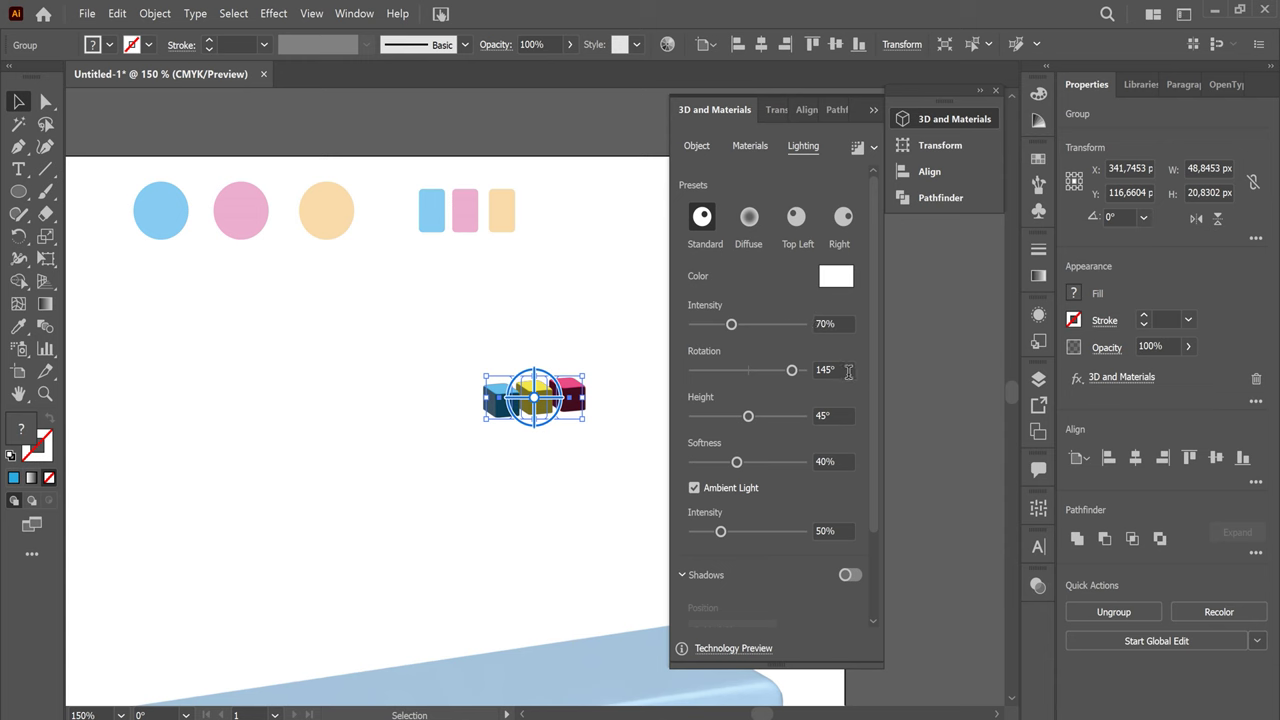
Enable shadows, rotate the light to 45°, and set shadow bounds to 126%
{"action": "left_click", "coordinate": [849, 576]}
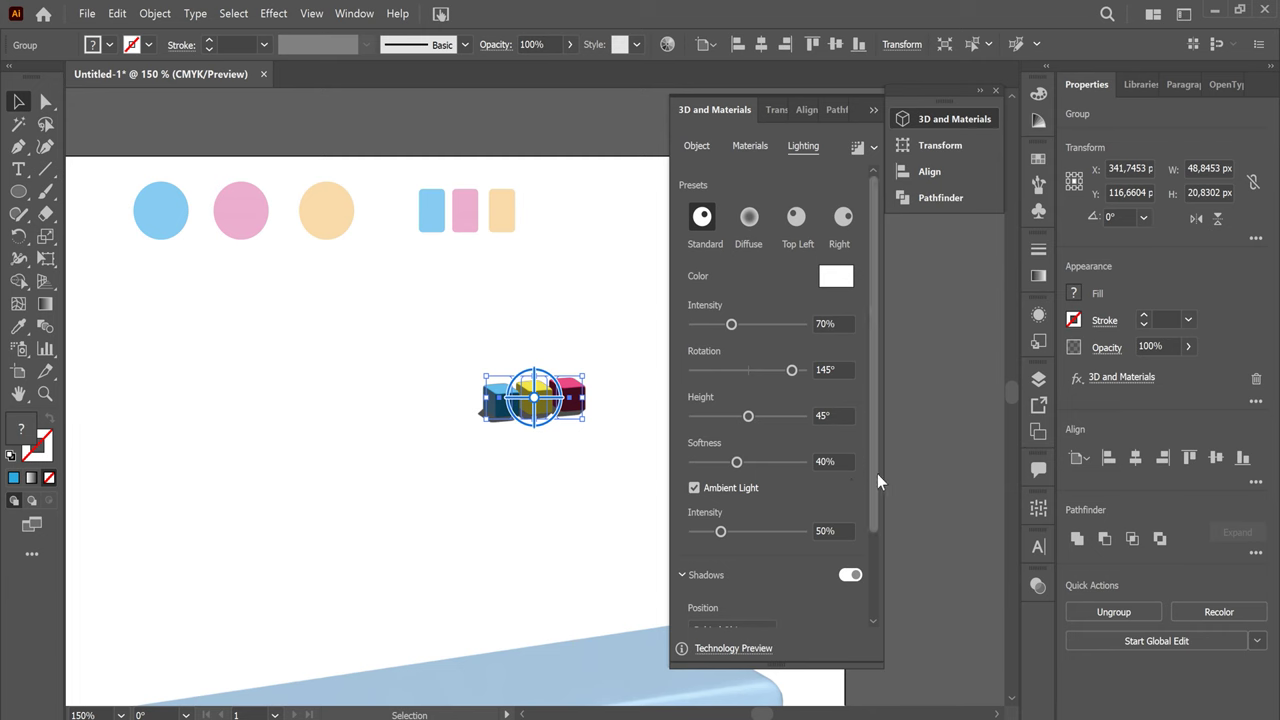
{"action": "left_click_drag", "start_coordinate": [877, 473], "coordinate": [875, 566]}
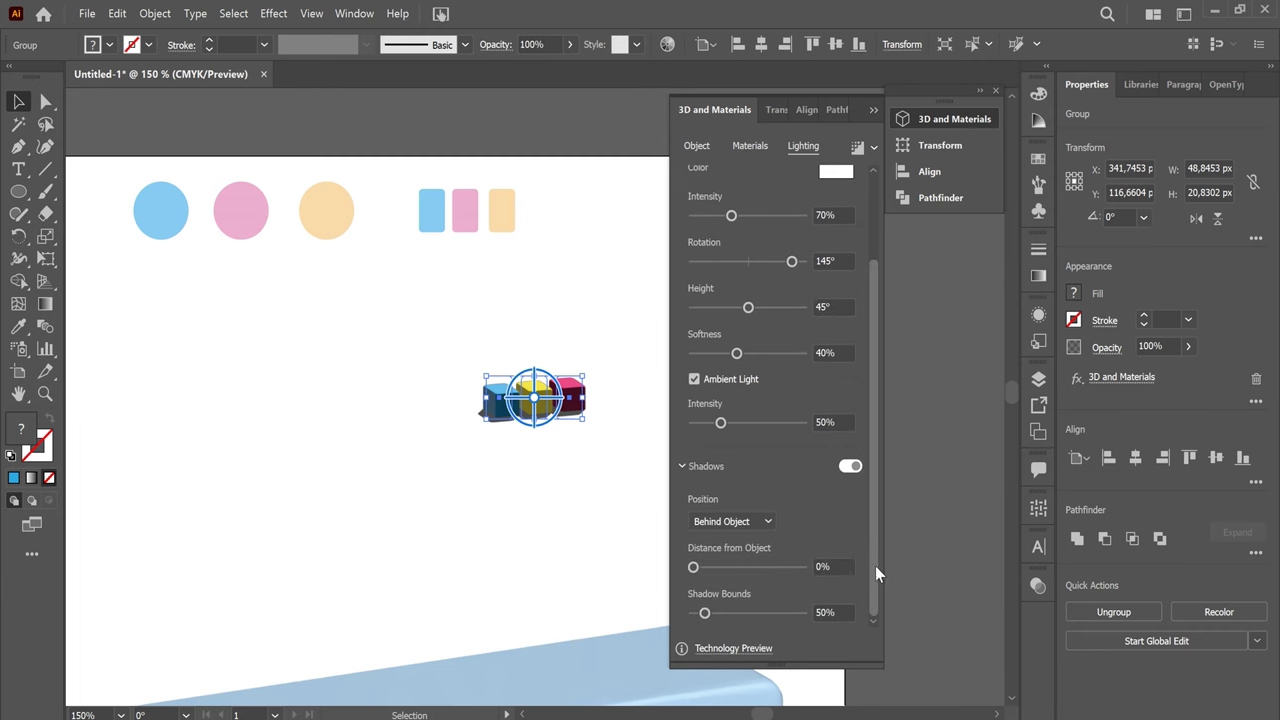
{"action": "left_click_drag", "start_coordinate": [792, 262], "coordinate": [762, 265]}
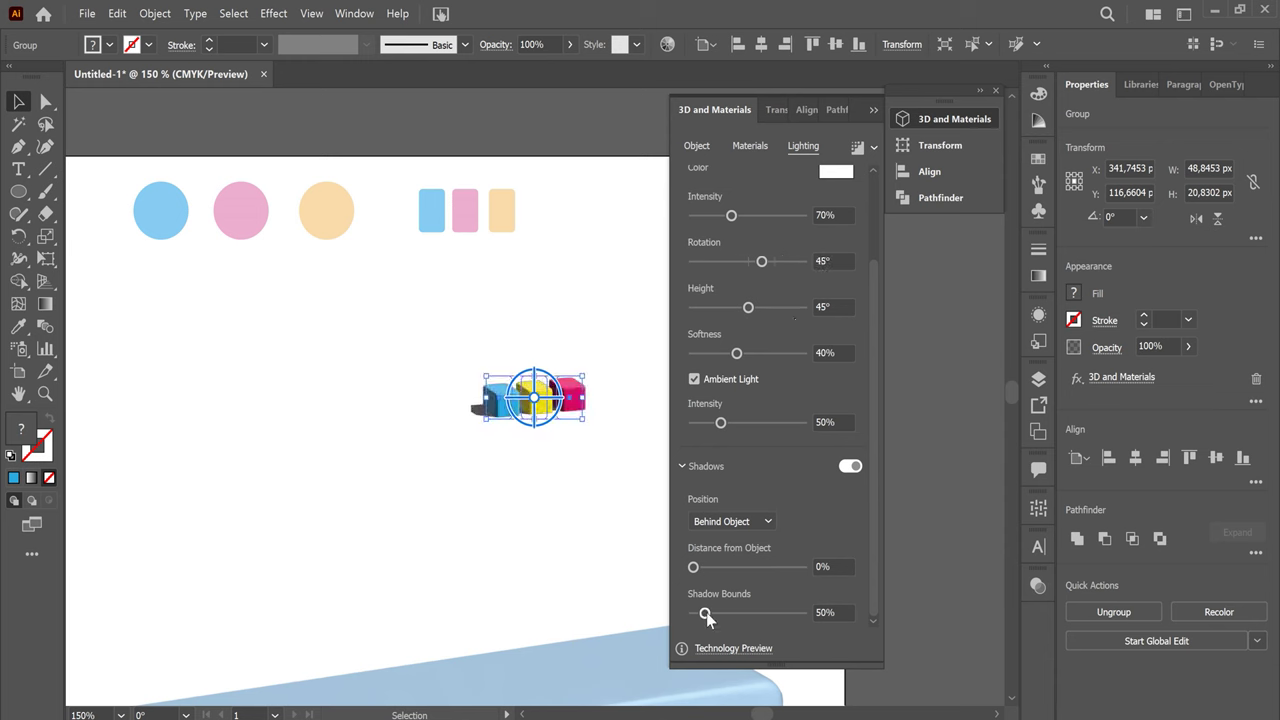
{"action": "left_click_drag", "start_coordinate": [707, 613], "coordinate": [727, 613]}
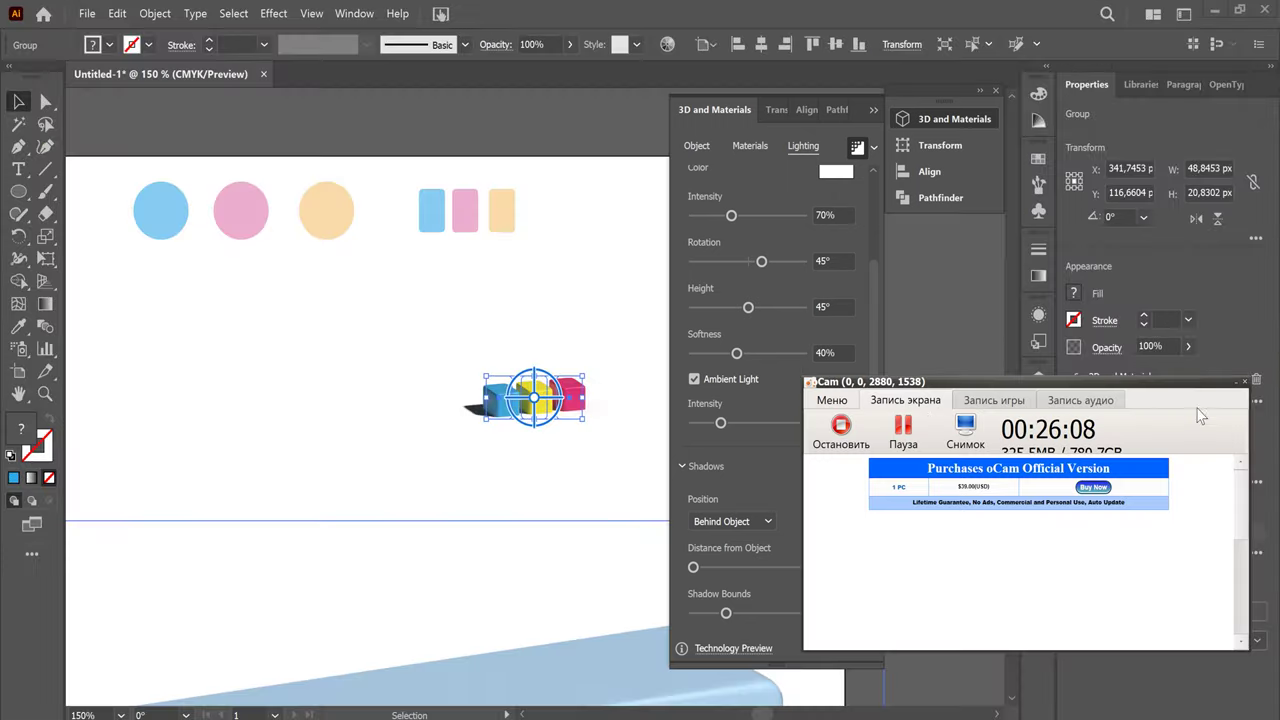
{"action": "left_click", "coordinate": [1236, 382]}
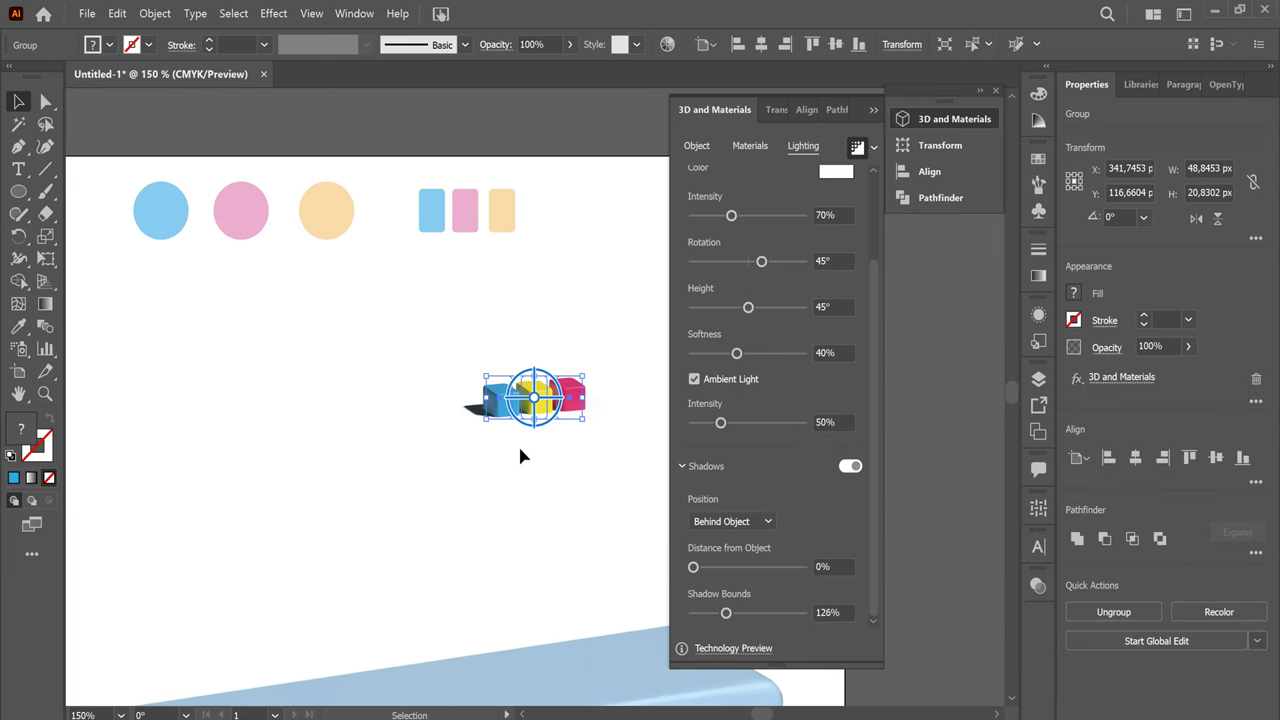
Expand the 3D blocks' appearance into flat artwork from the Object menu
{"action": "left_click", "coordinate": [570, 473]}
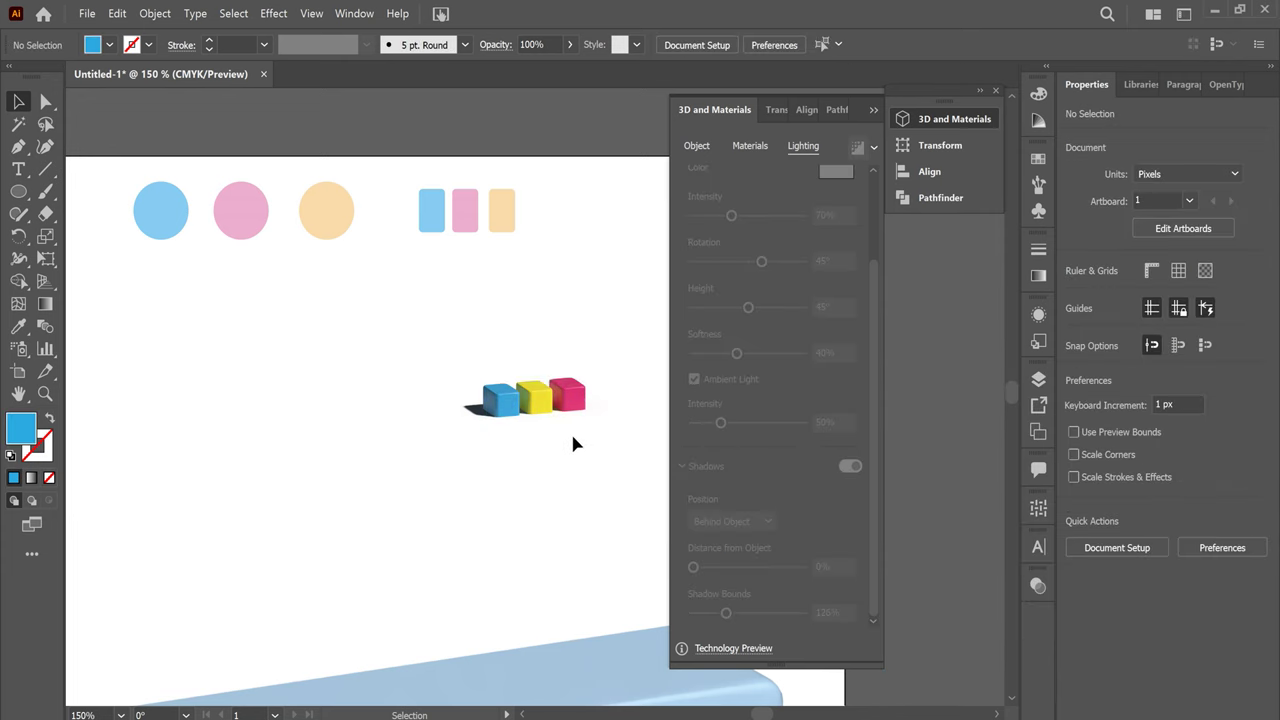
{"action": "left_click", "coordinate": [535, 398]}
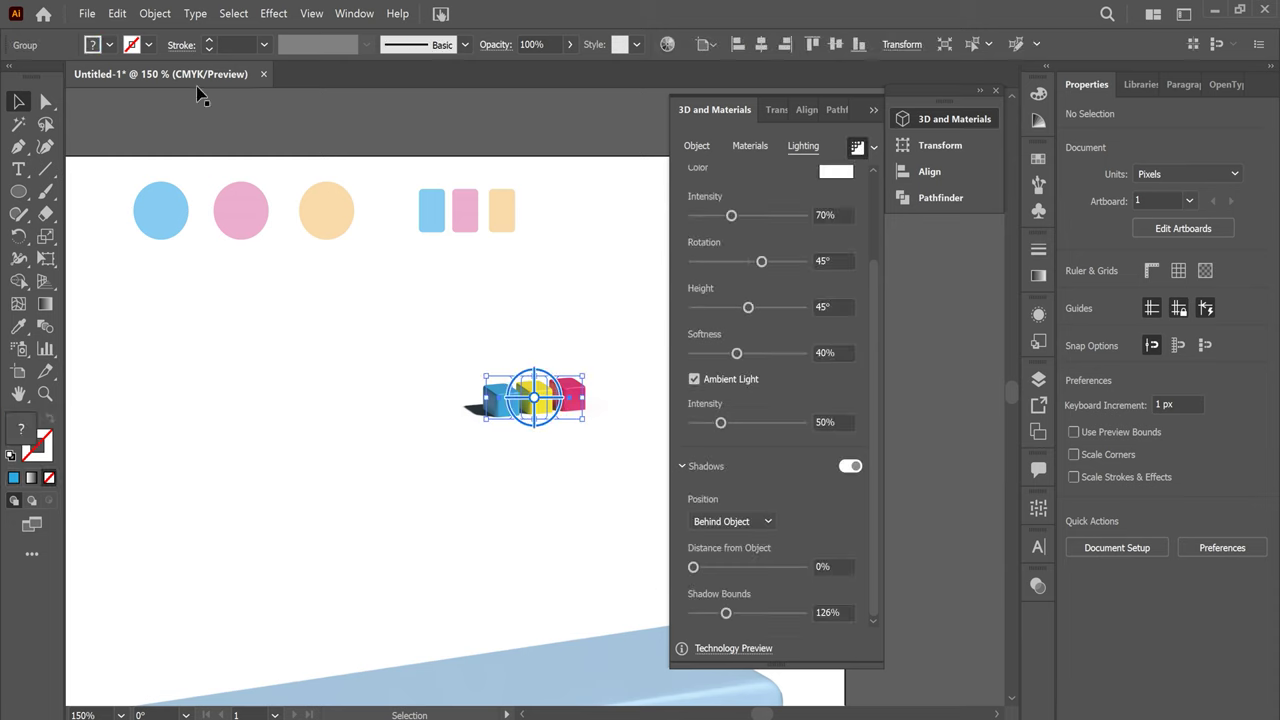
{"action": "left_click", "coordinate": [170, 14]}
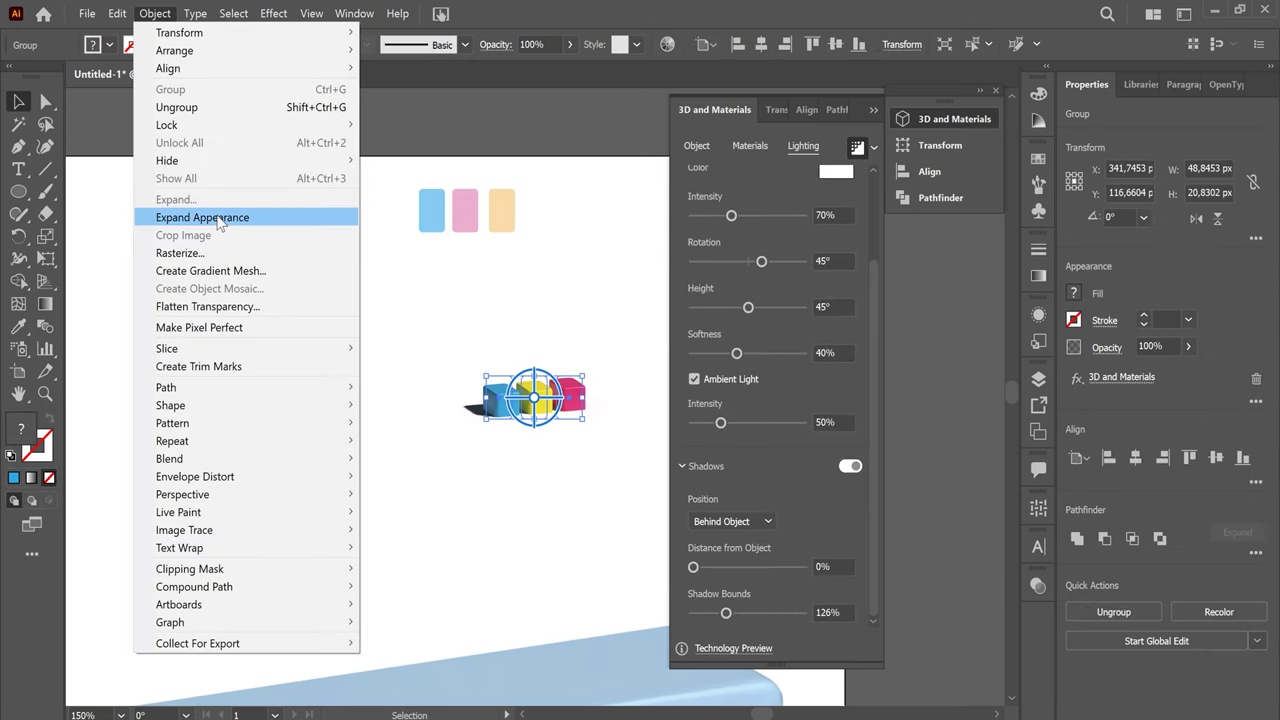
{"action": "left_click", "coordinate": [219, 222]}
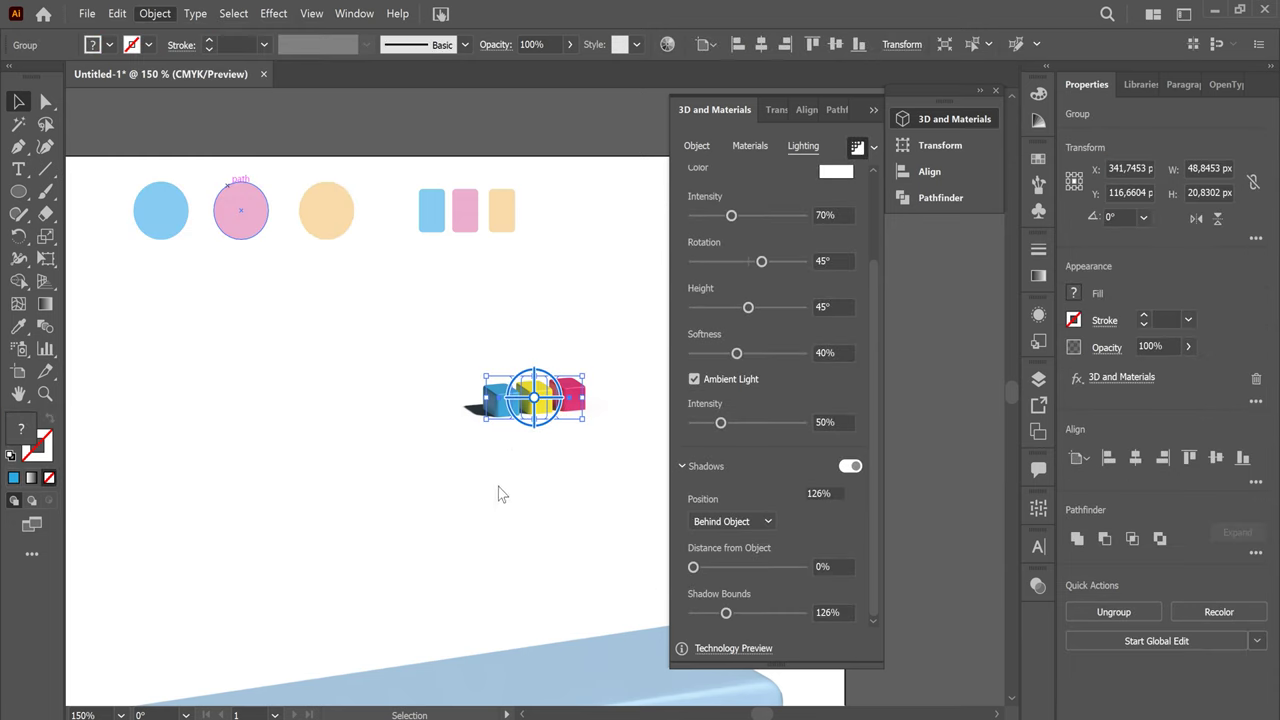
Move the flattened cubes onto the boombox top, centred above the two buttons
{"action": "left_click", "coordinate": [570, 499]}
{"action": "left_click", "coordinate": [873, 110]}
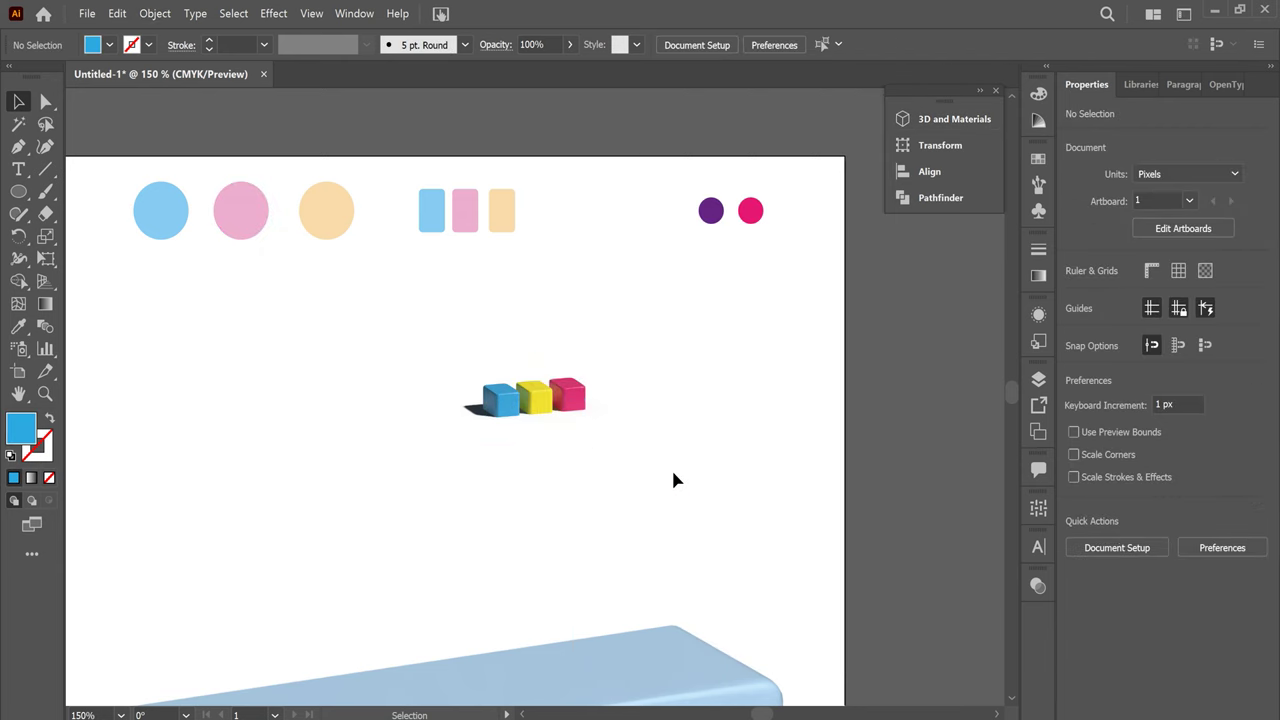
{"action": "key", "text": "ctrl+minus"}
{"action": "key", "text": "ctrl+minus"}
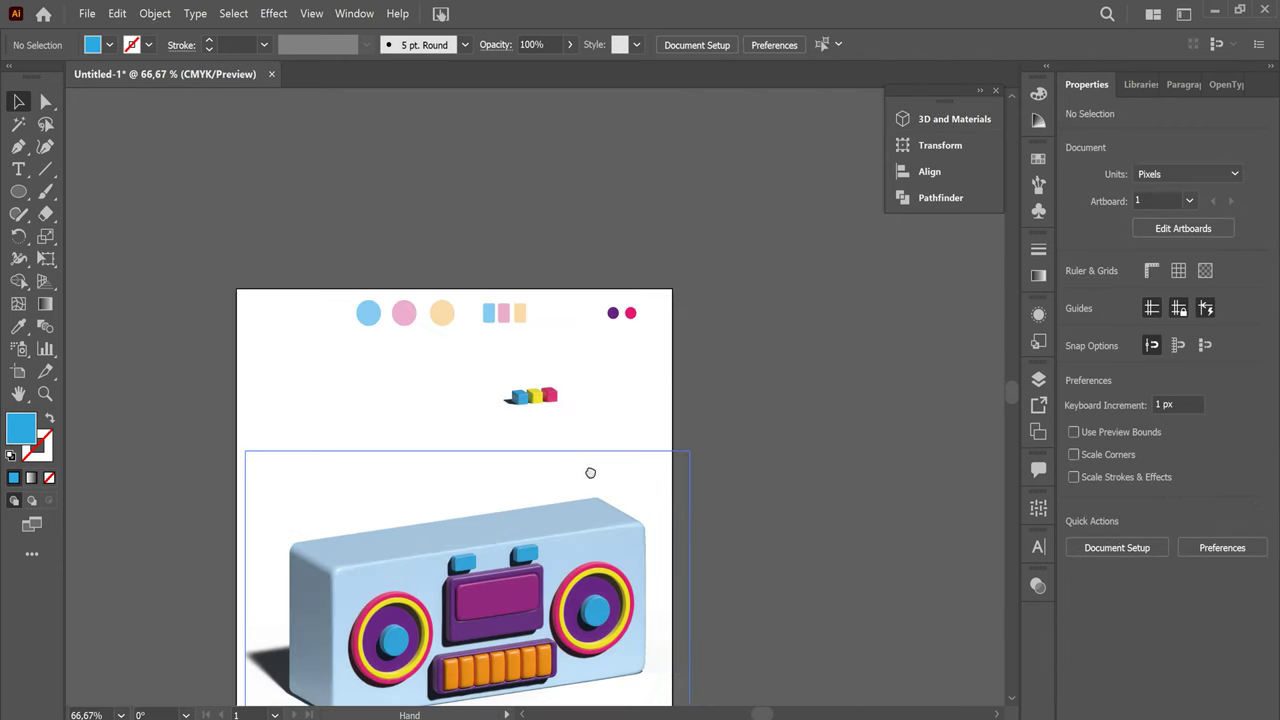
{"action": "scroll", "coordinate": [571, 491], "scroll_direction": "down", "scroll_amount": 3}
{"action": "scroll", "coordinate": [643, 406], "scroll_direction": "left", "scroll_amount": 2}
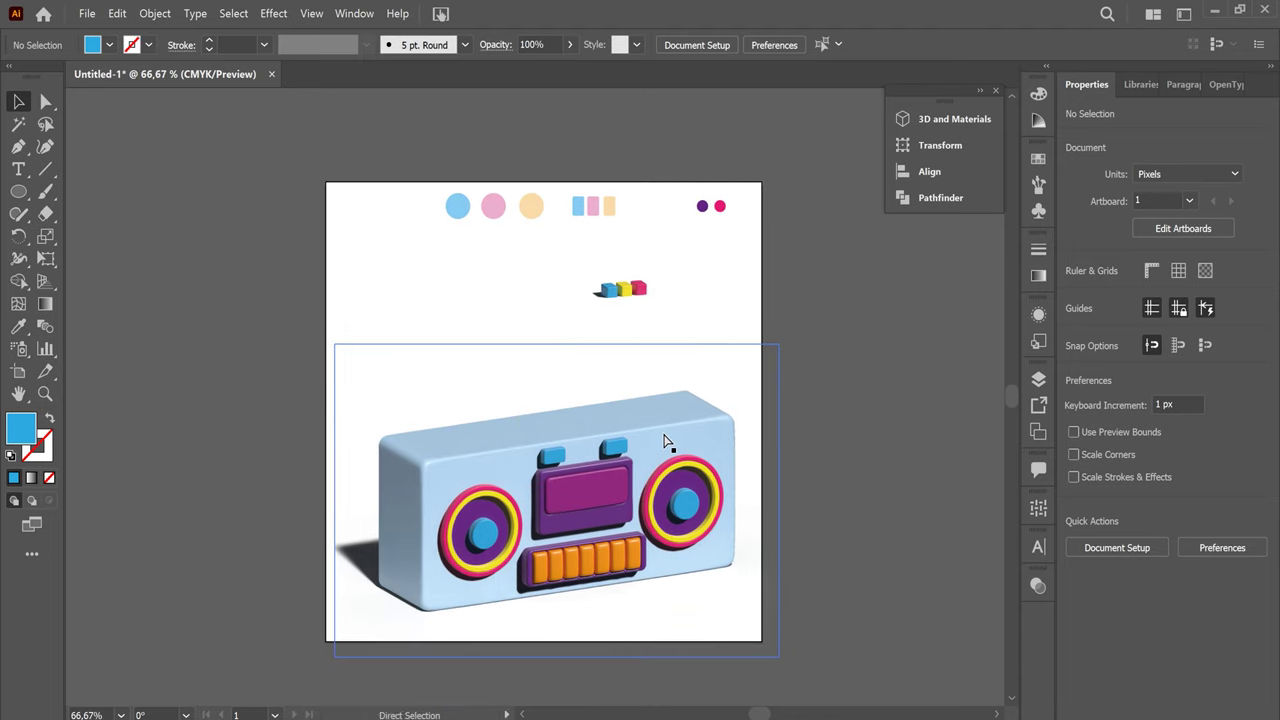
{"action": "key", "text": "ctrl+plus"}
{"action": "left_click_drag", "start_coordinate": [677, 245], "coordinate": [560, 443]}
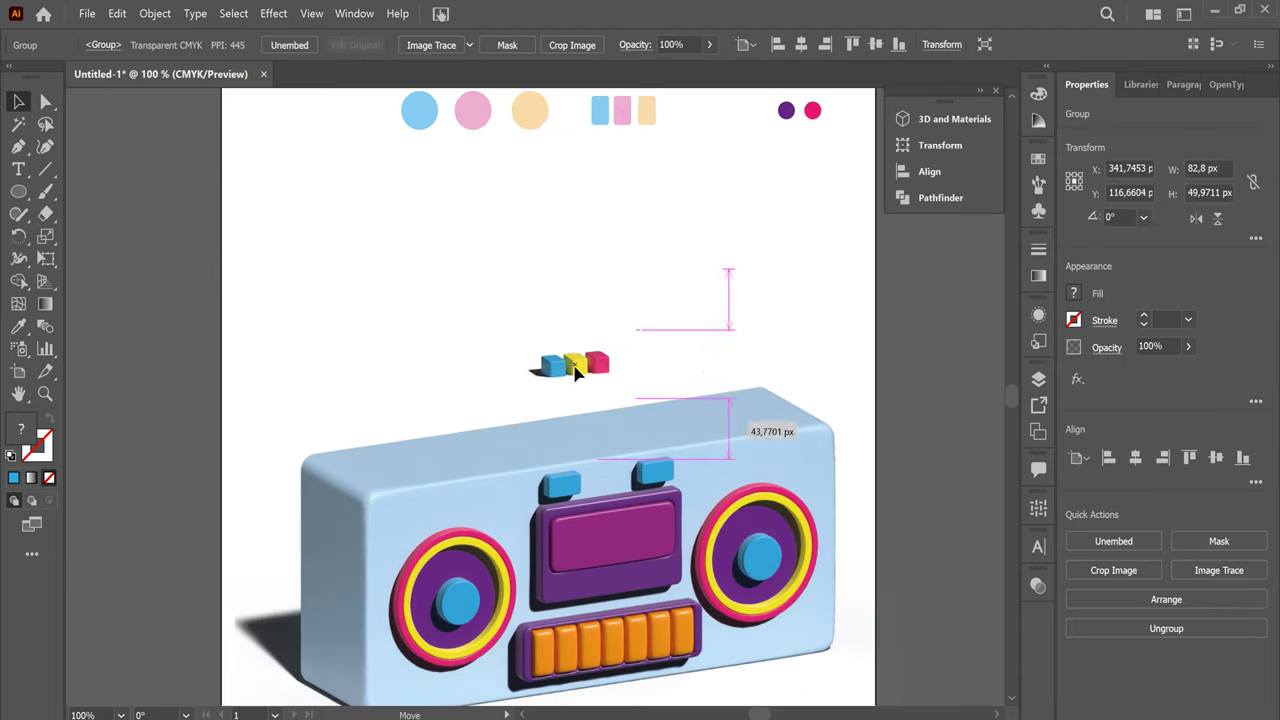
{"action": "left_click_drag", "start_coordinate": [560, 445], "coordinate": [596, 442]}
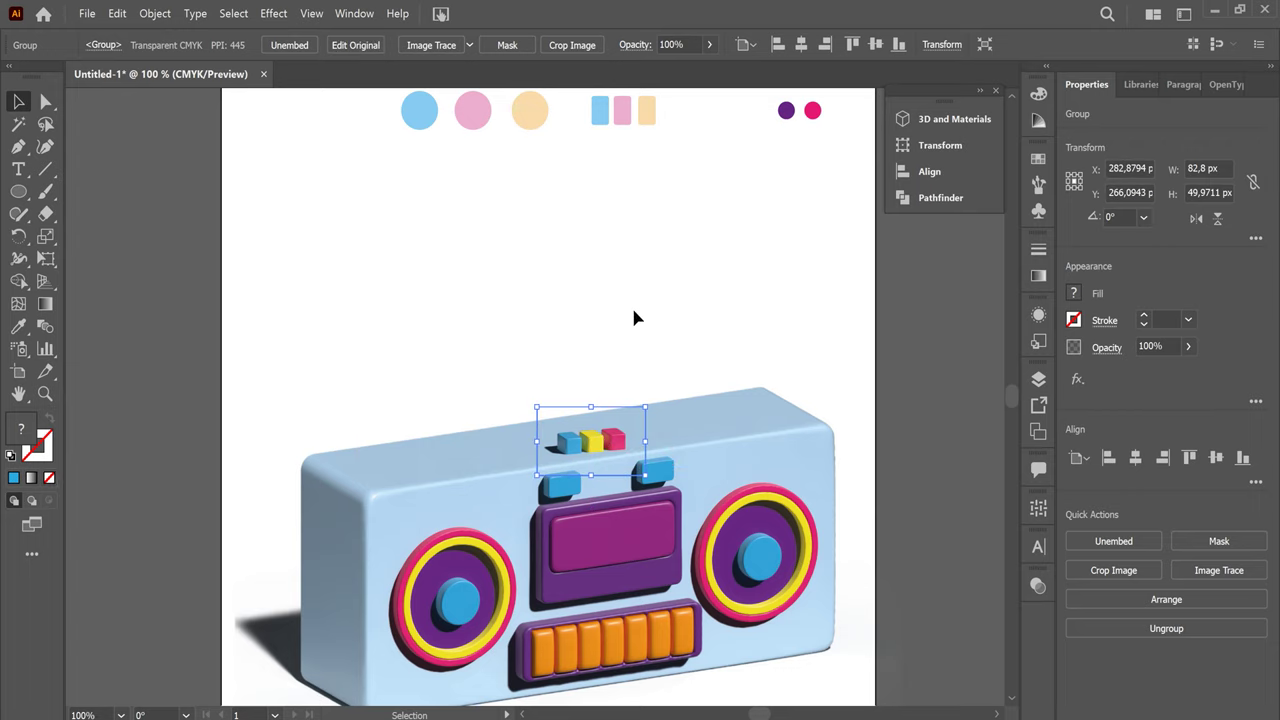
Zoom out, deselect, and pan up to reveal the colour swatch row
{"action": "key", "text": "ctrl+plus"}
{"action": "key", "text": "ctrl+plus"}
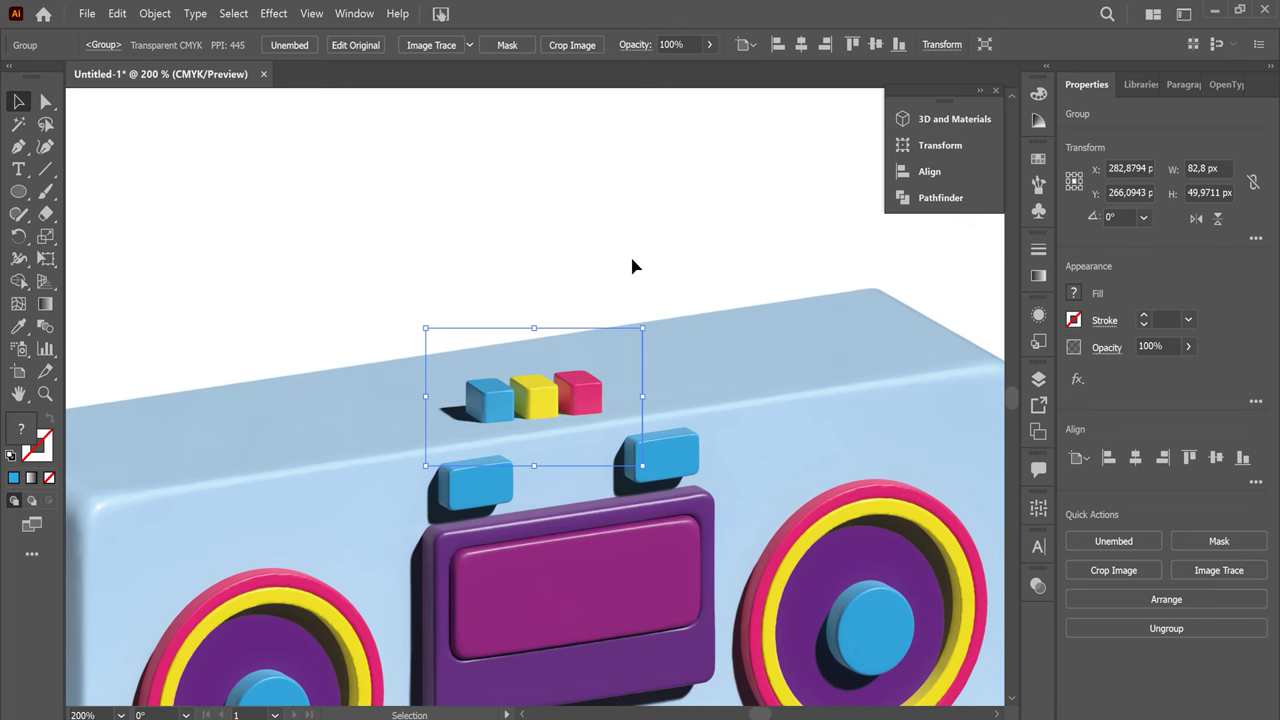
{"action": "key", "text": "ctrl"}
{"action": "key", "text": "ctrl+minus"}
{"action": "key", "text": "ctrl+minus"}
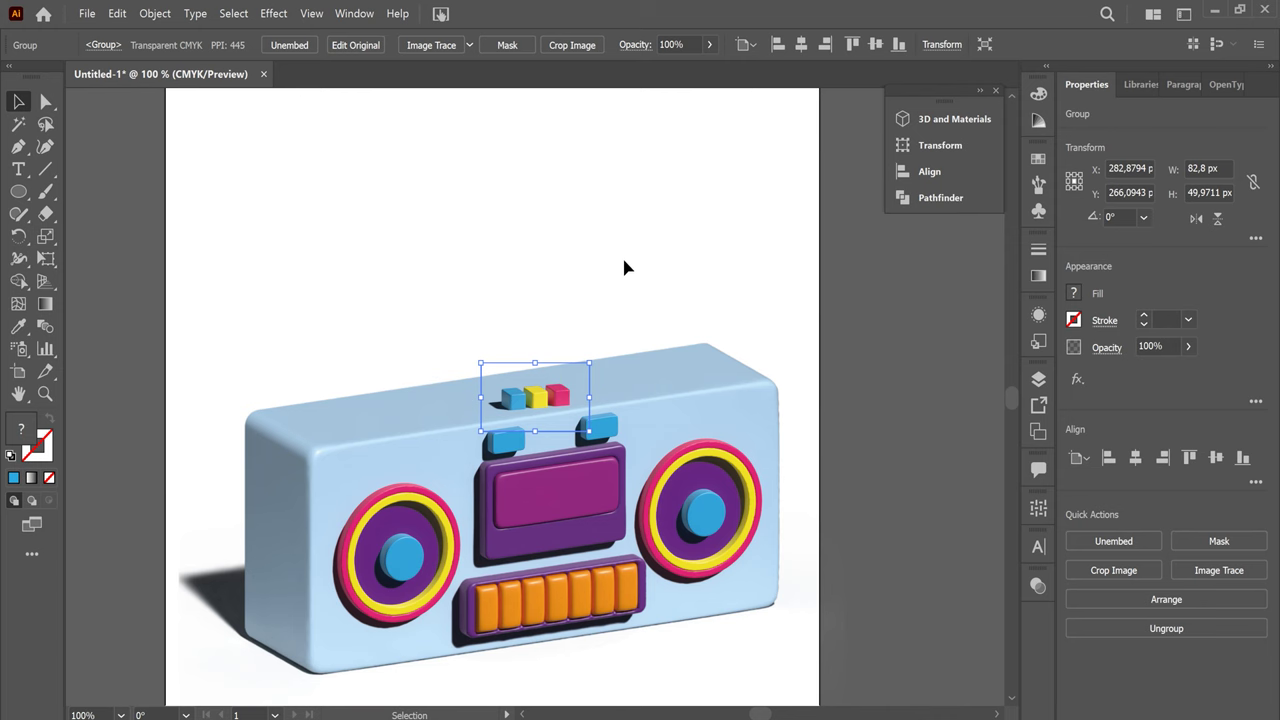
{"action": "left_click", "coordinate": [623, 266]}
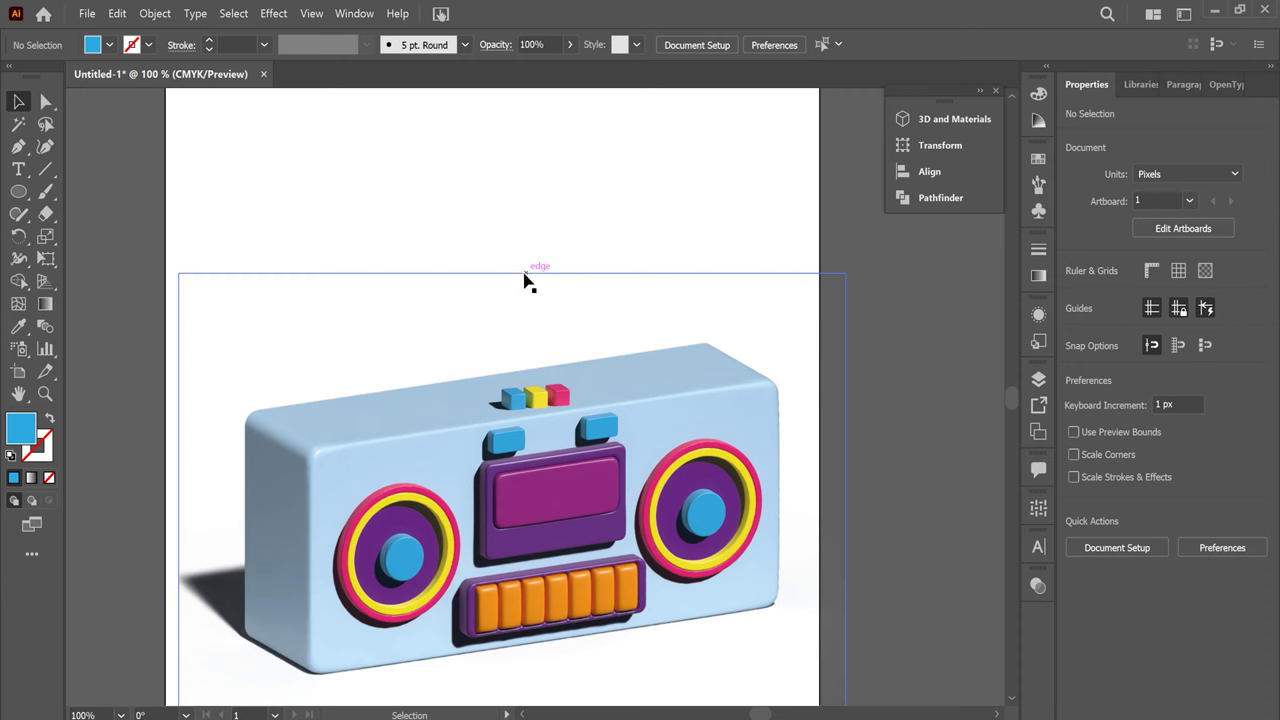
{"action": "left_click_drag", "start_coordinate": [523, 211], "coordinate": [514, 314]}
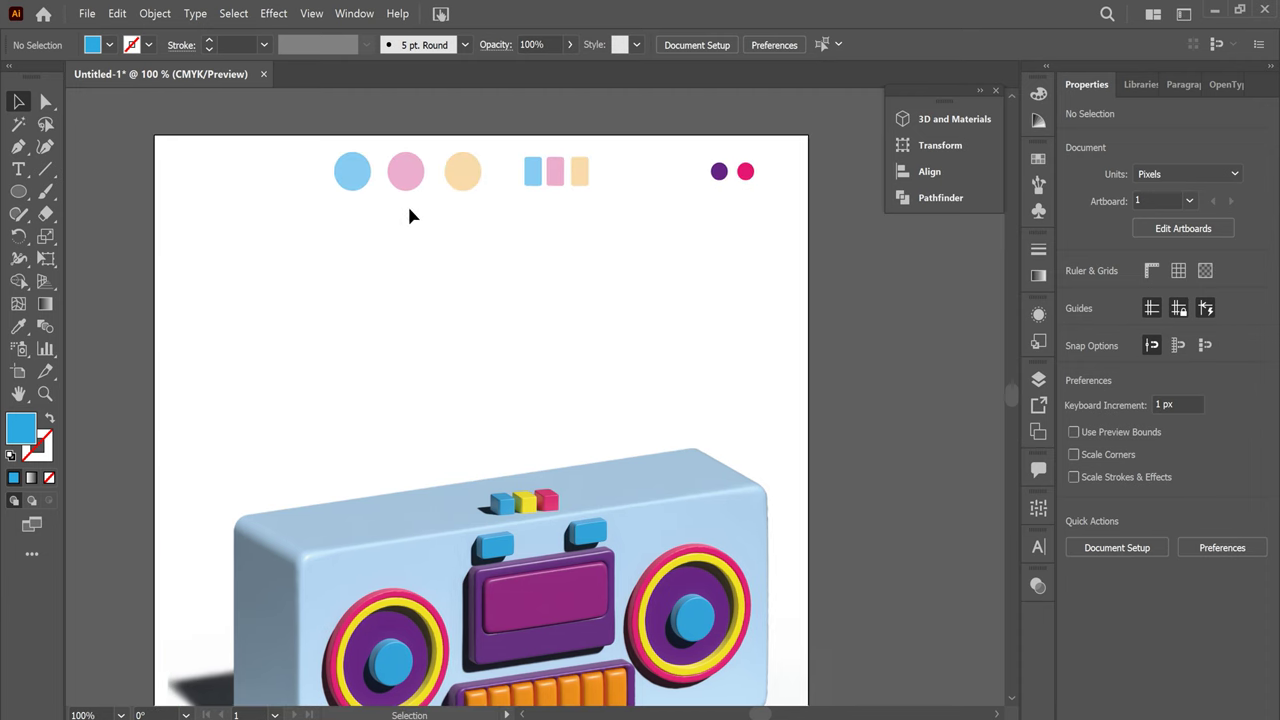
Inflate the light blue circle in 3D with the Off-Axis Bottom rotation preset
{"action": "left_click", "coordinate": [352, 173]}
{"action": "left_click", "coordinate": [974, 119]}
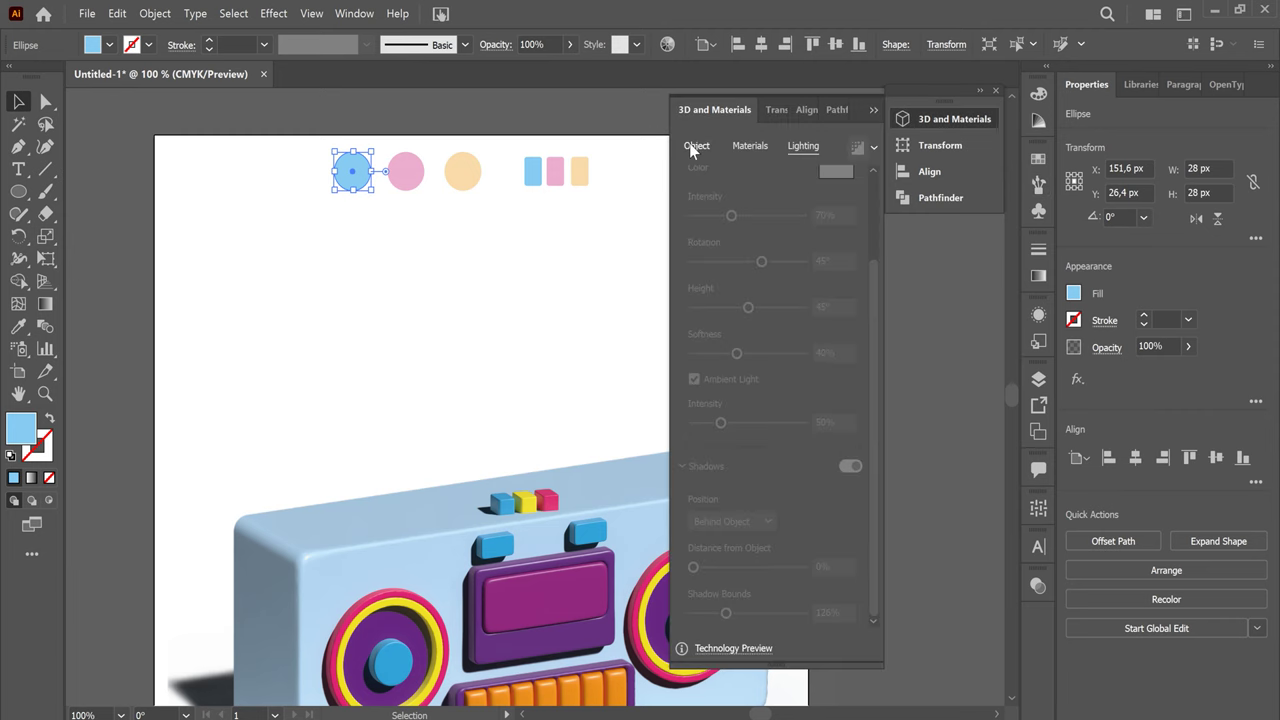
{"action": "left_click", "coordinate": [357, 283]}
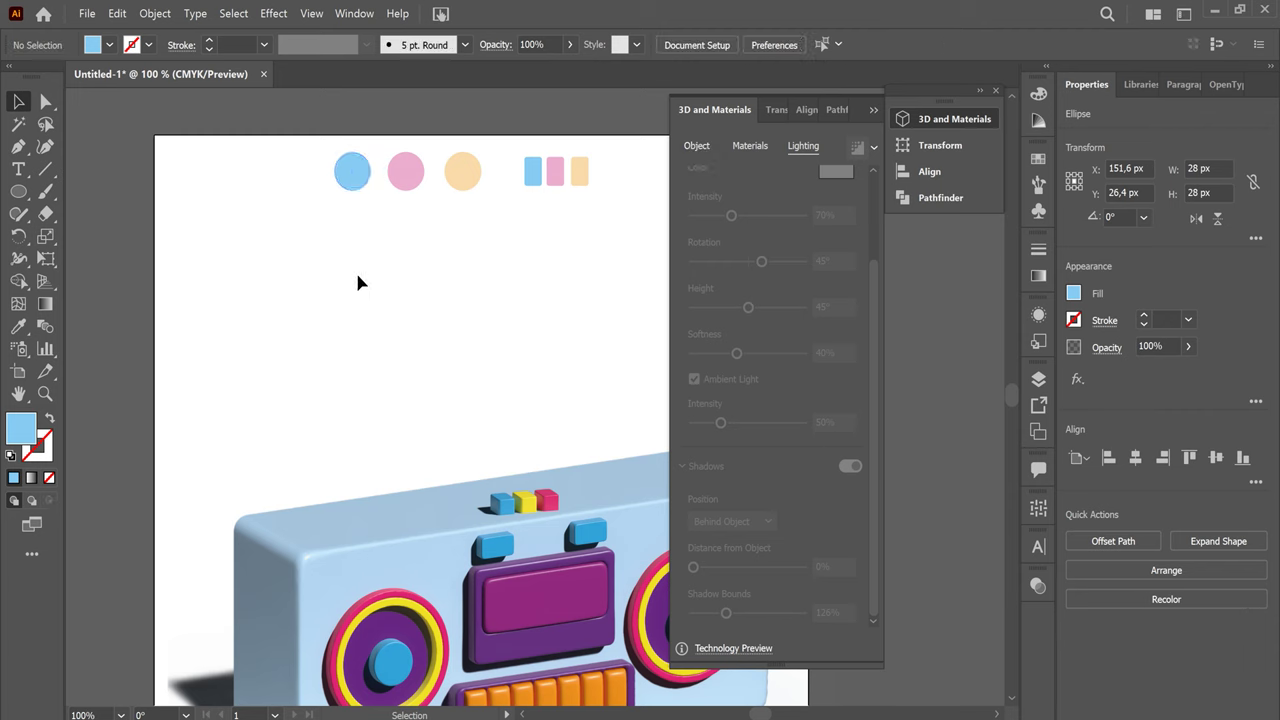
{"action": "left_click", "coordinate": [355, 178]}
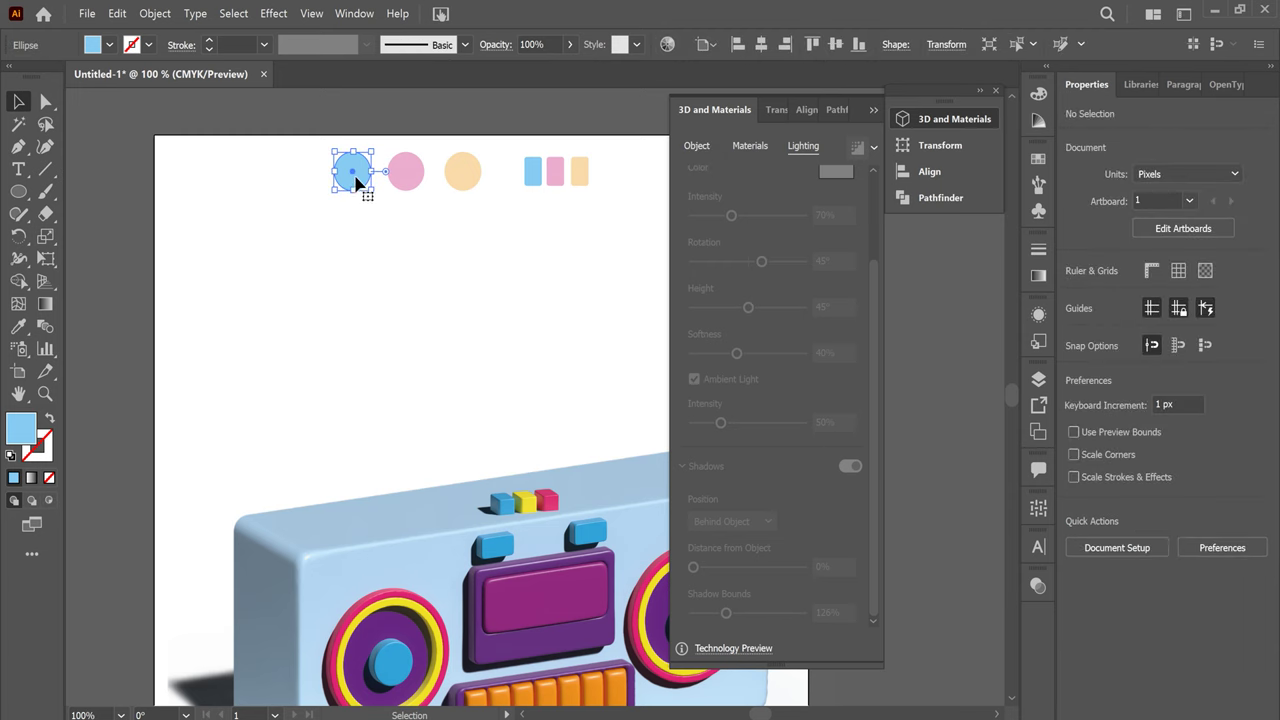
{"action": "left_click", "coordinate": [699, 147]}
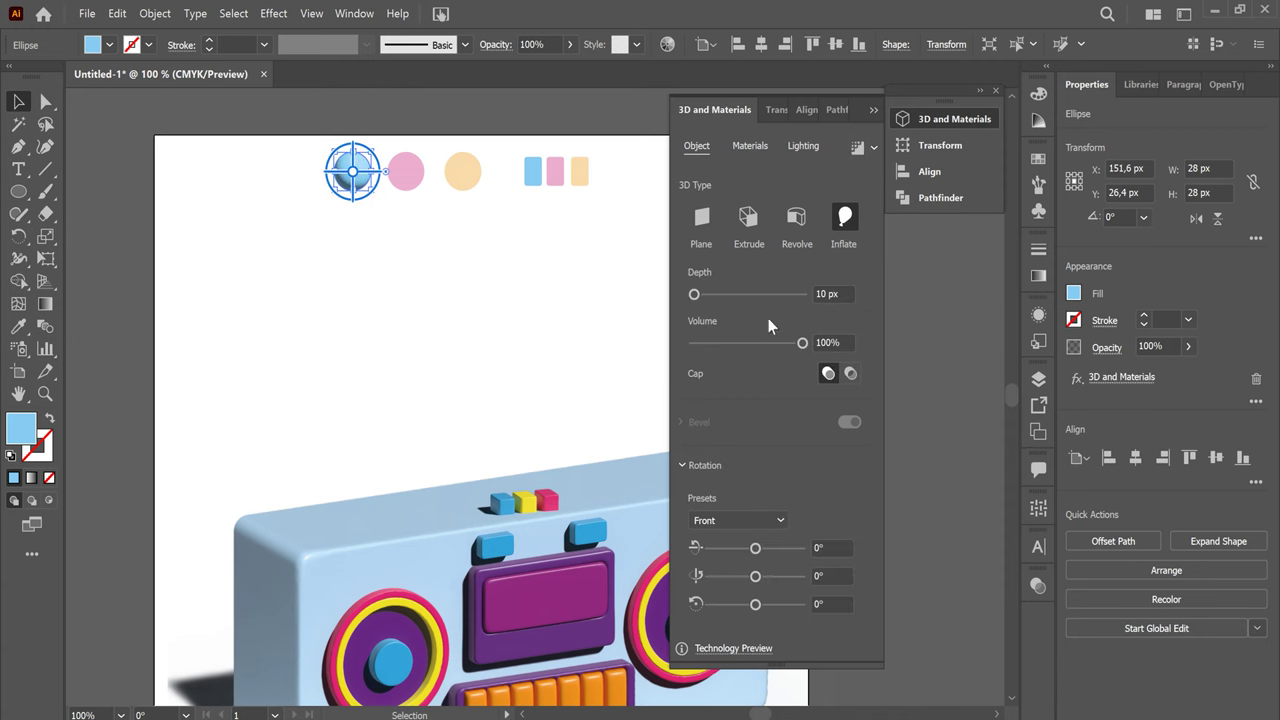
{"action": "left_click", "coordinate": [781, 519]}
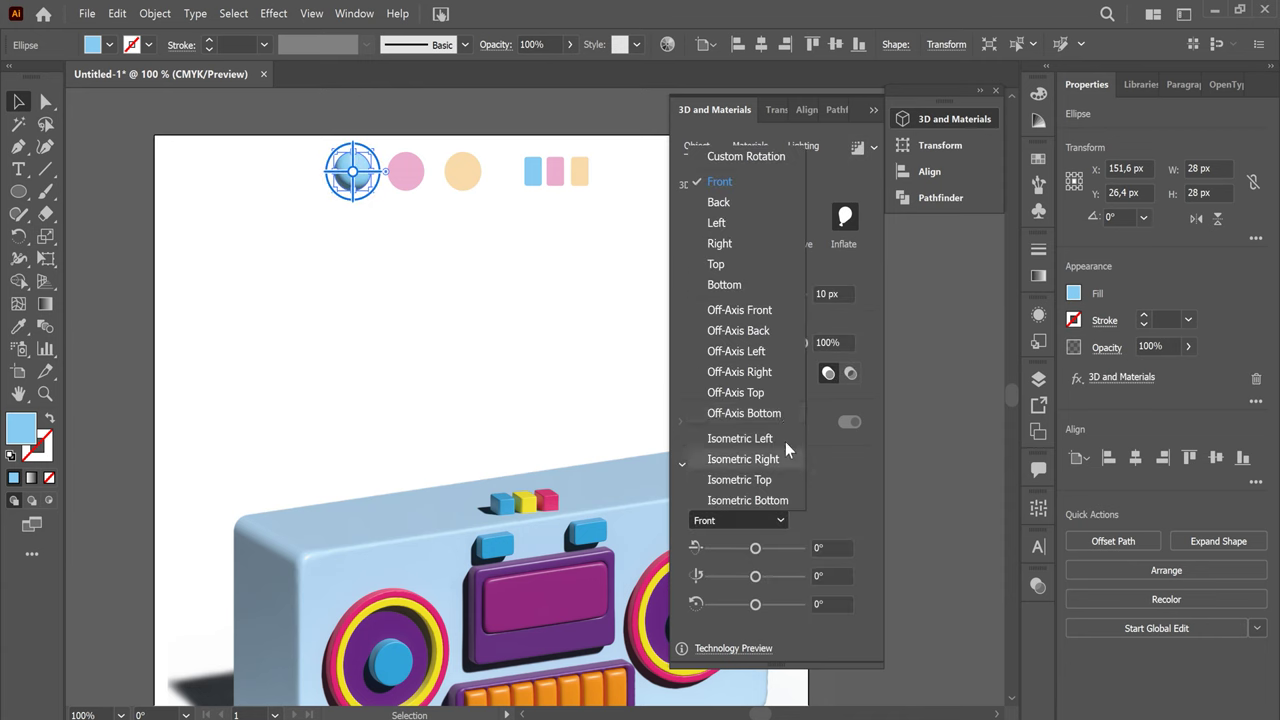
{"action": "left_click", "coordinate": [778, 390]}
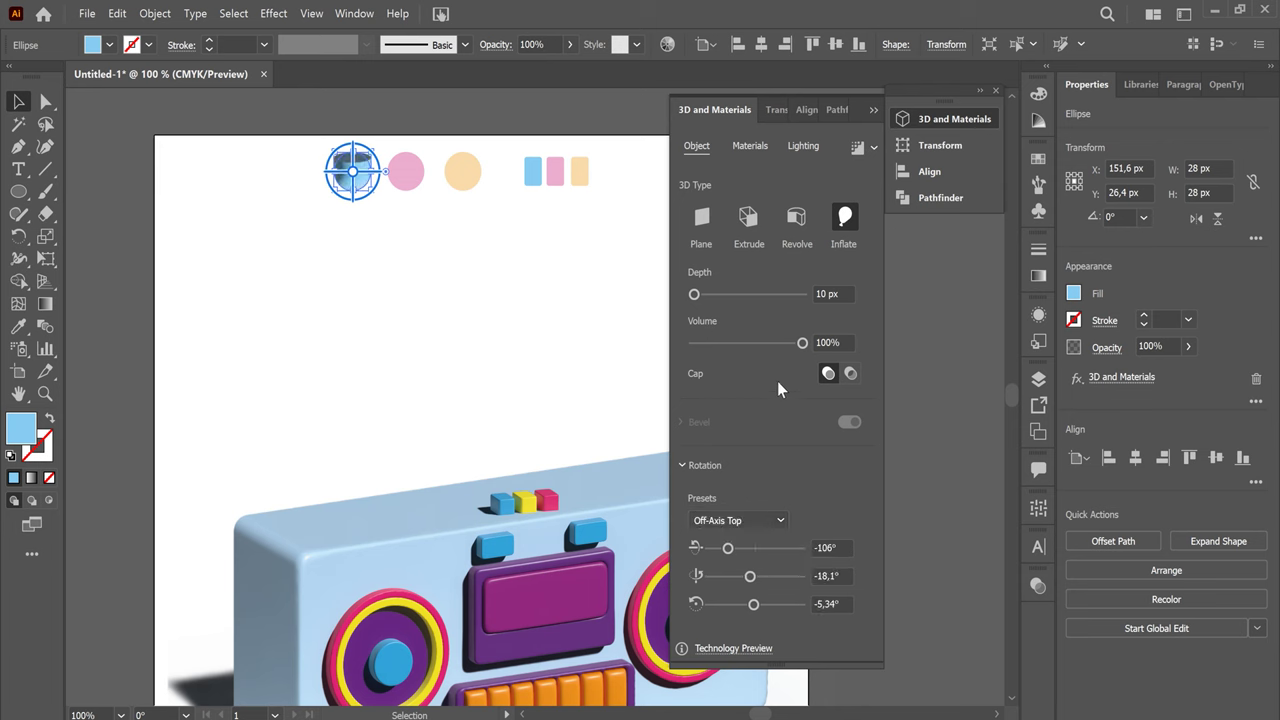
{"action": "left_click", "coordinate": [784, 516]}
{"action": "left_click", "coordinate": [776, 408]}
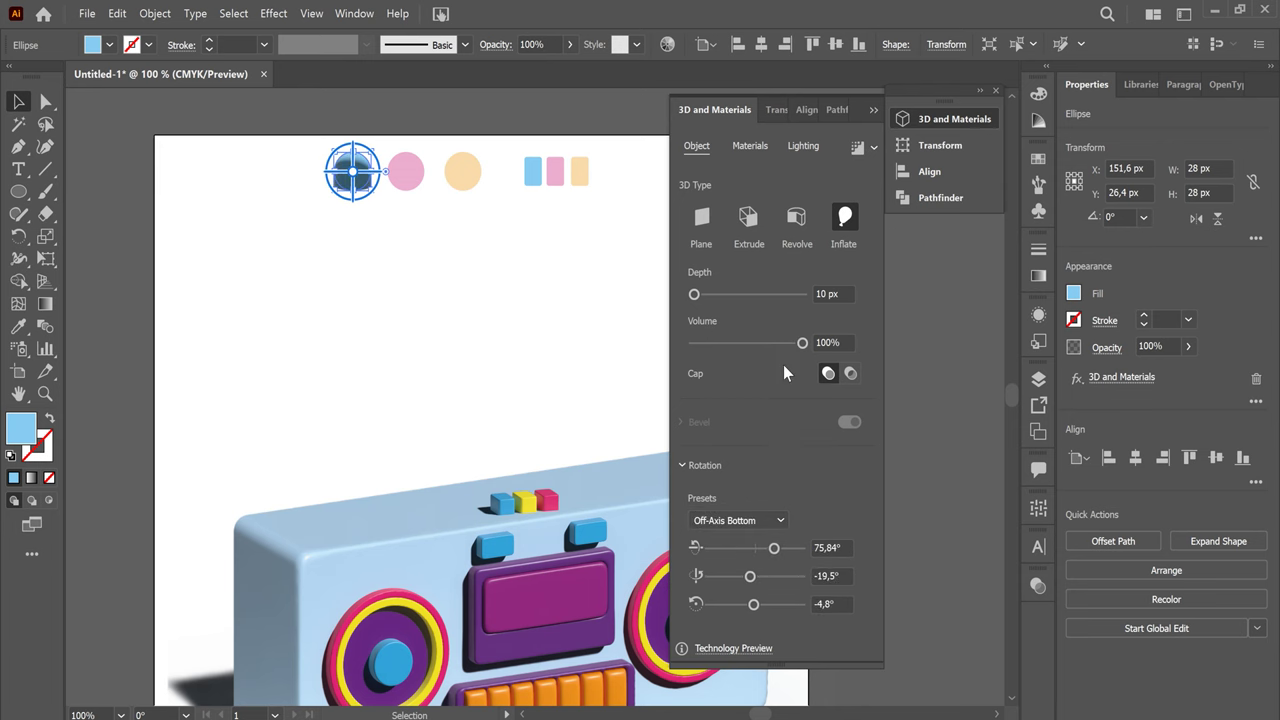
Set the circle's inflate volume to 40%
{"action": "left_click_drag", "start_coordinate": [762, 342], "coordinate": [745, 343]}
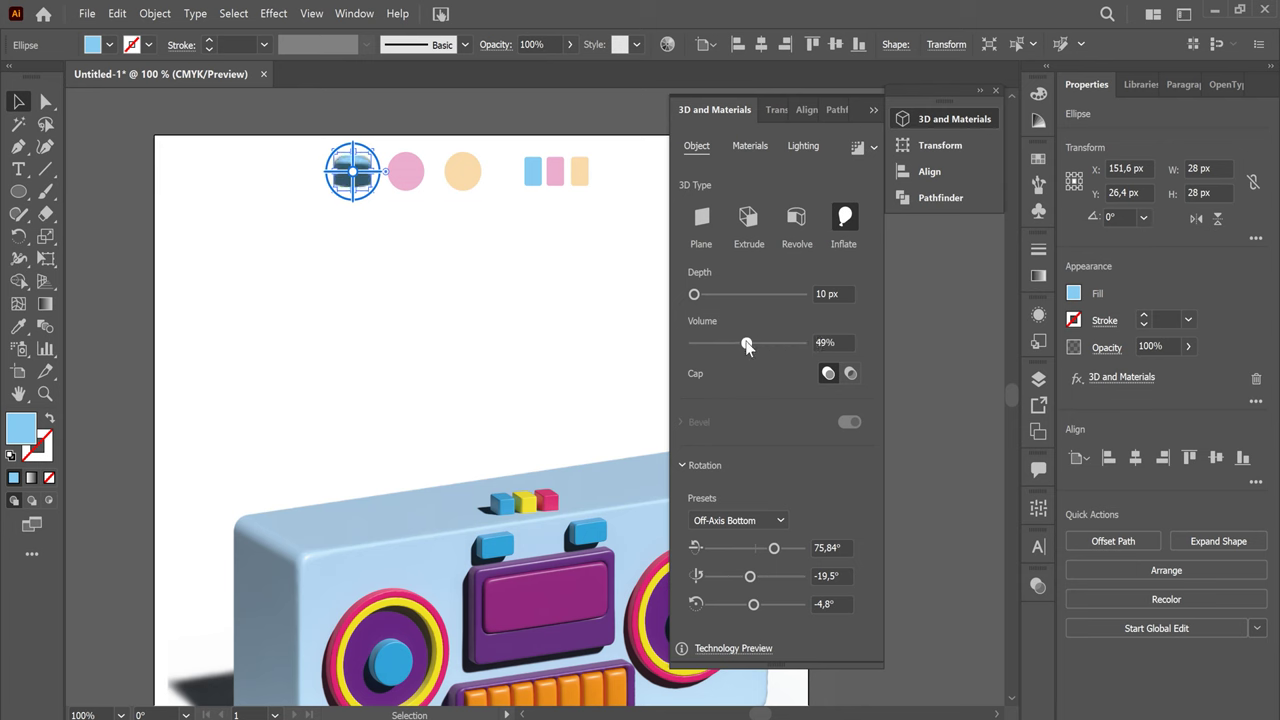
{"action": "left_click_drag", "start_coordinate": [739, 343], "coordinate": [735, 343]}
{"action": "left_click", "coordinate": [834, 343]}
{"action": "type", "text": "40"}
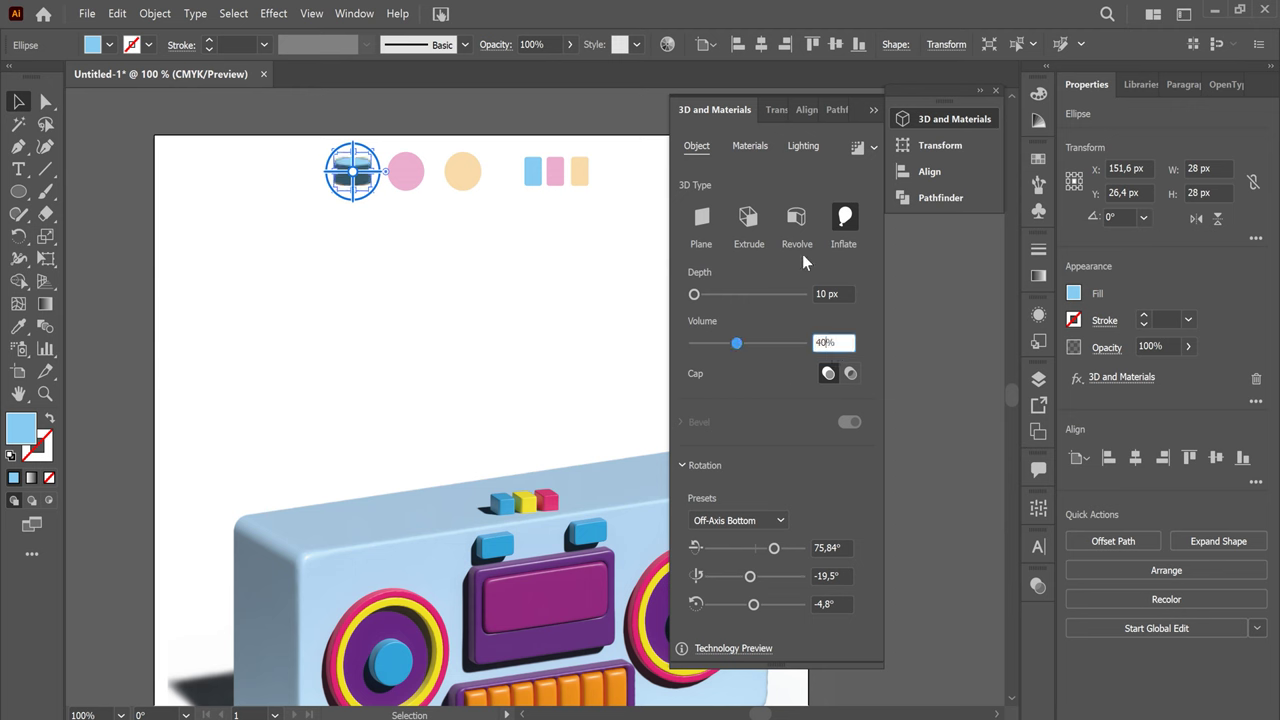
{"action": "left_click", "coordinate": [854, 266]}
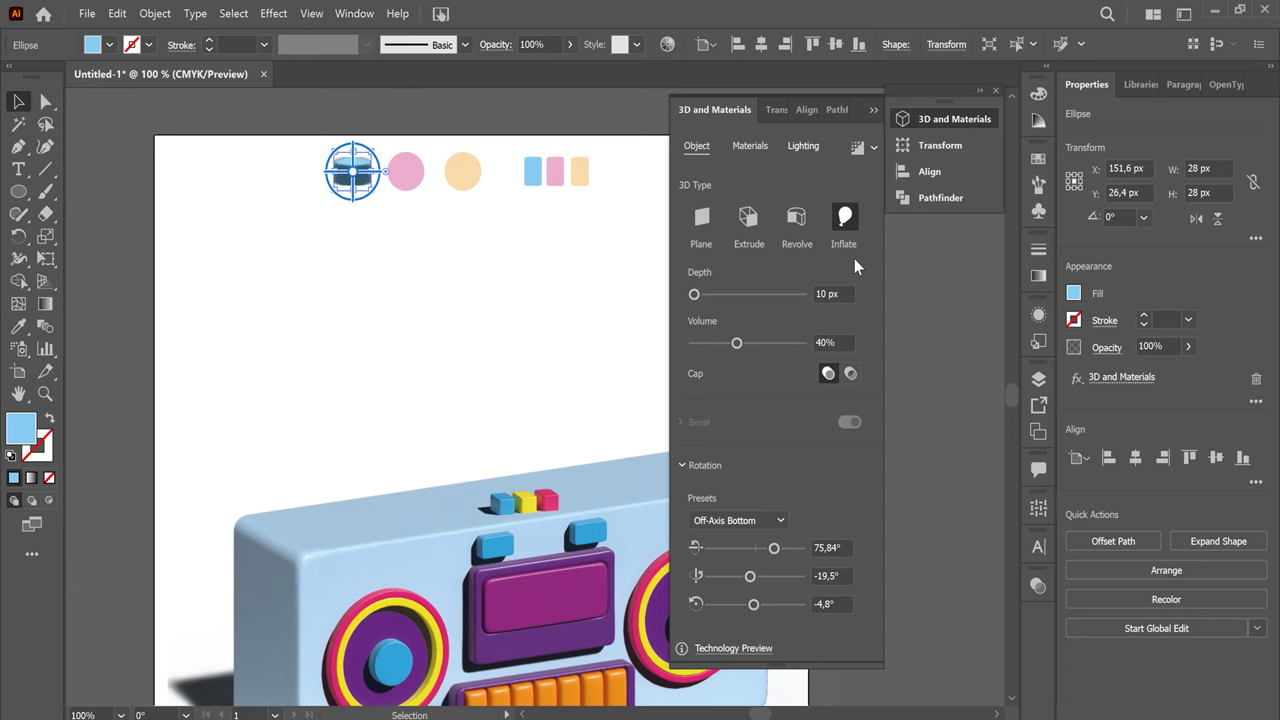
Rotate the light to 37°, enable shadows with bounds at 197%, and turn on ray tracing
{"action": "left_click", "coordinate": [806, 150]}
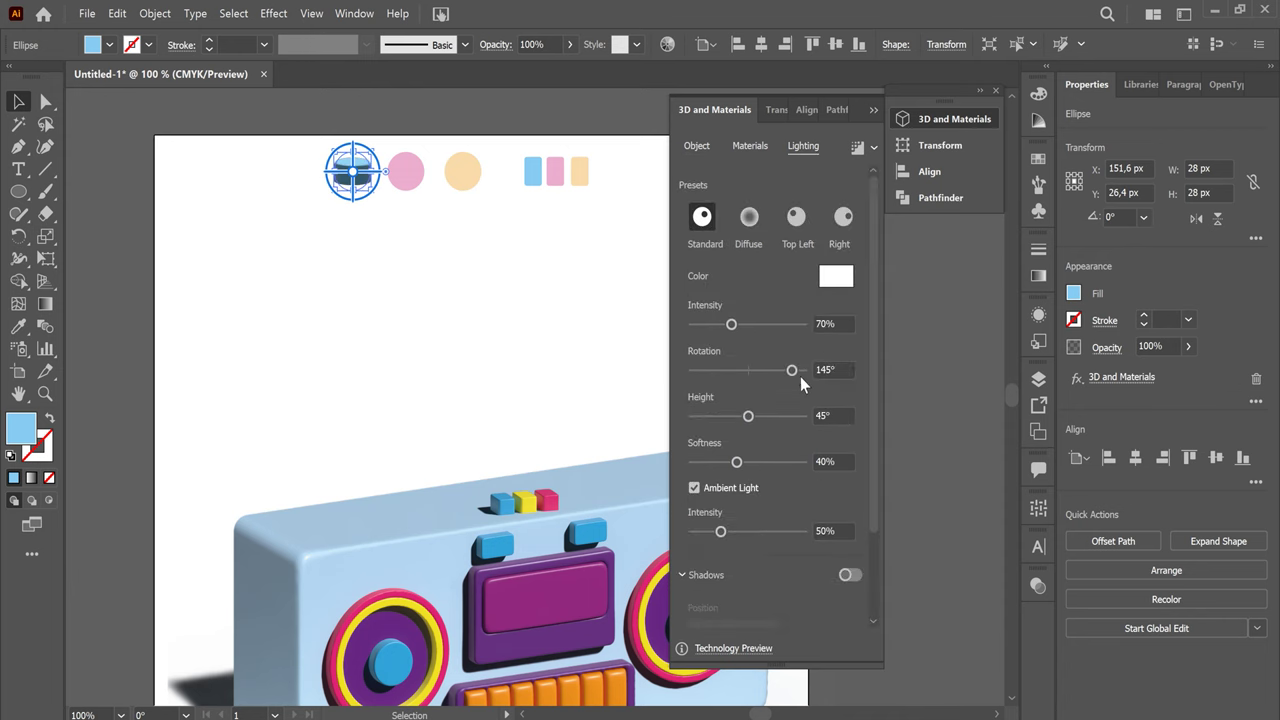
{"action": "left_click_drag", "start_coordinate": [791, 370], "coordinate": [759, 374]}
{"action": "left_click", "coordinate": [850, 575]}
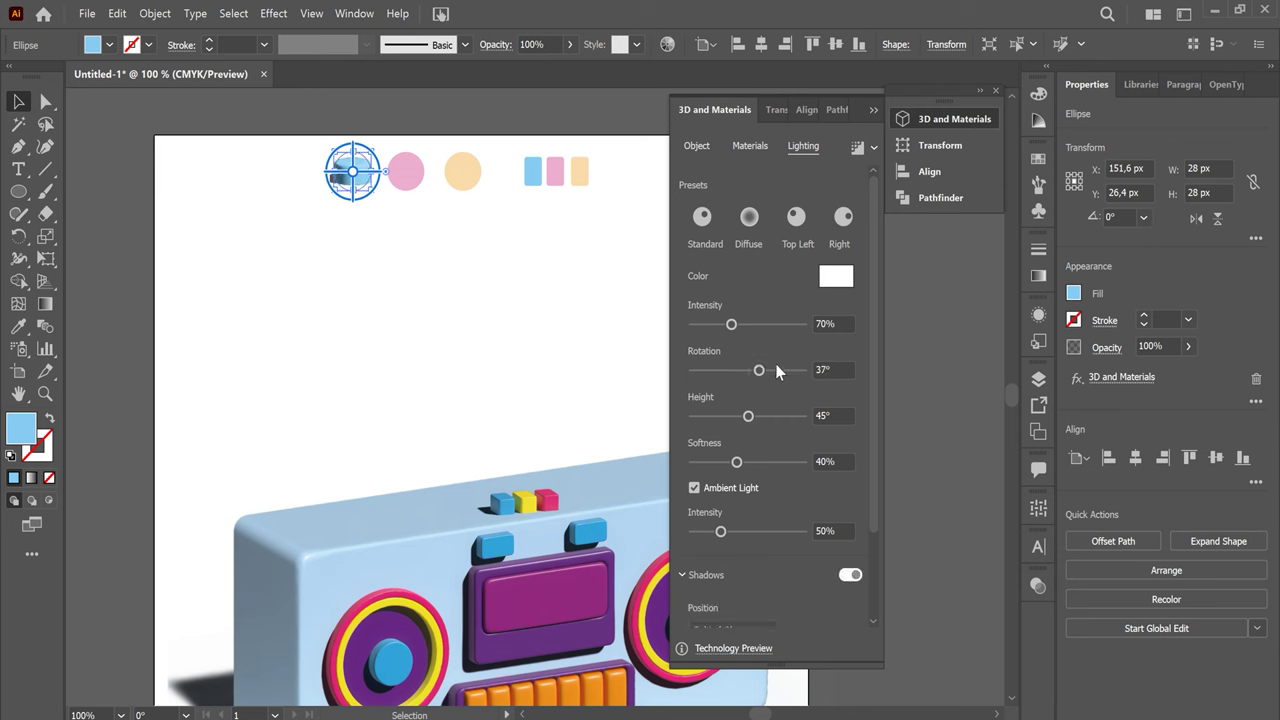
{"action": "left_click_drag", "start_coordinate": [873, 501], "coordinate": [878, 610]}
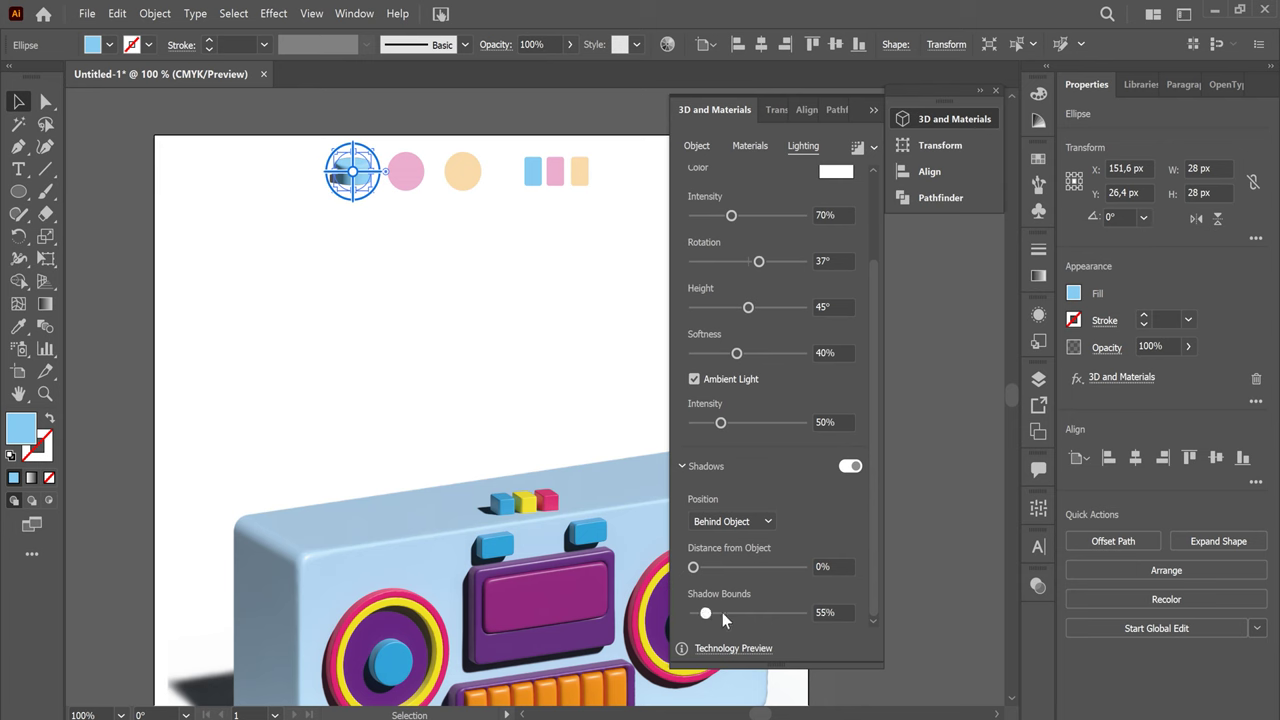
{"action": "left_click_drag", "start_coordinate": [723, 614], "coordinate": [750, 617]}
{"action": "left_click", "coordinate": [858, 146]}
{"action": "left_click", "coordinate": [423, 302]}
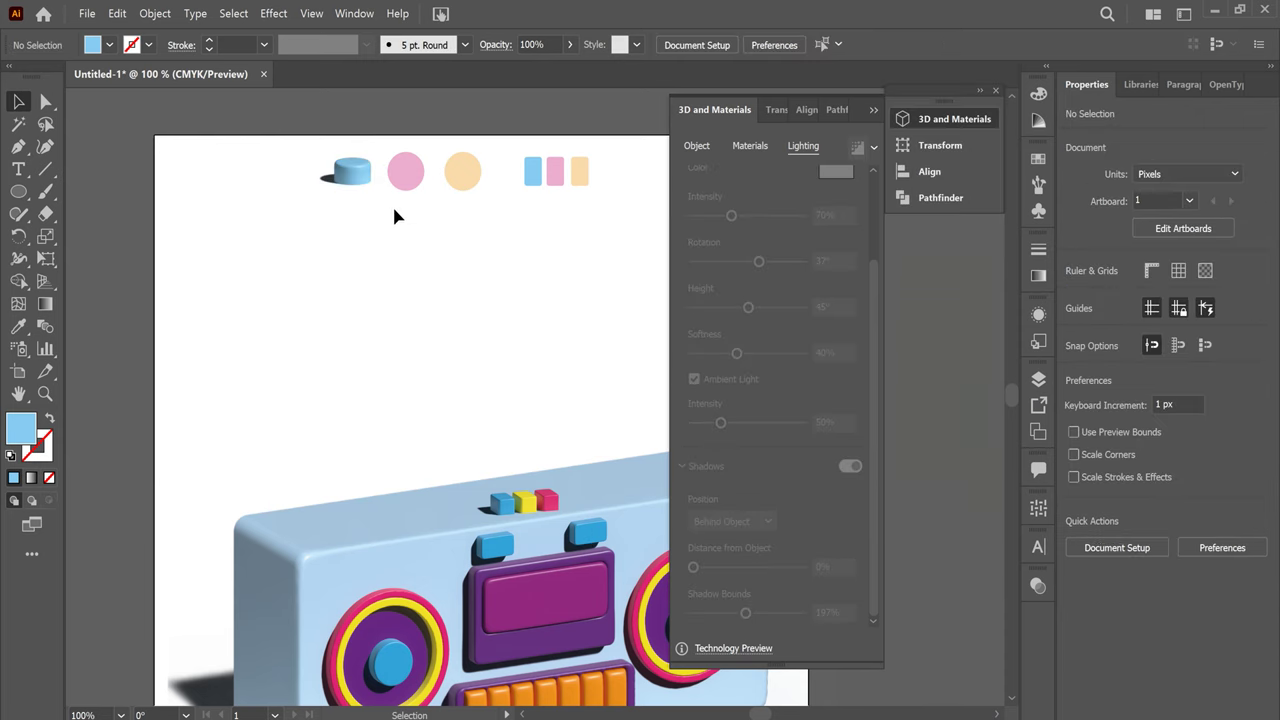
Expand the 3D knob's appearance, enlarge it, and place it on the boombox's top left
{"action": "left_click", "coordinate": [361, 184]}
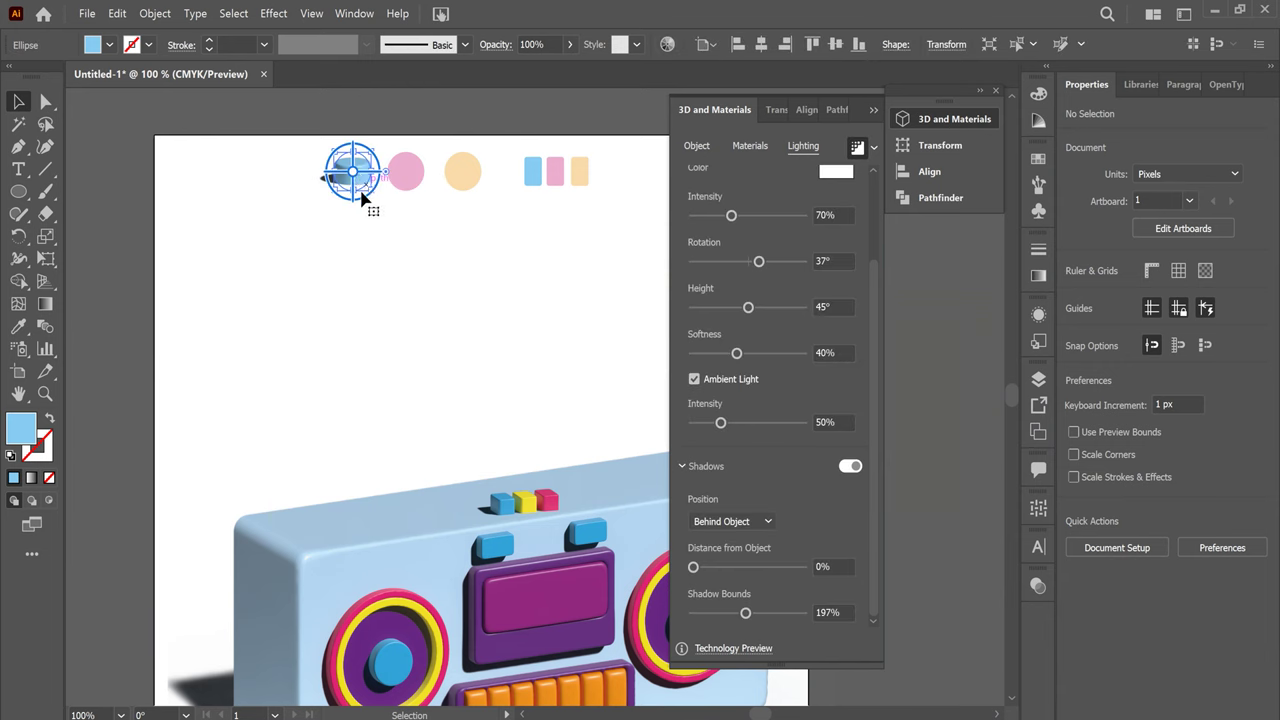
{"action": "left_click_drag", "start_coordinate": [364, 185], "coordinate": [381, 370]}
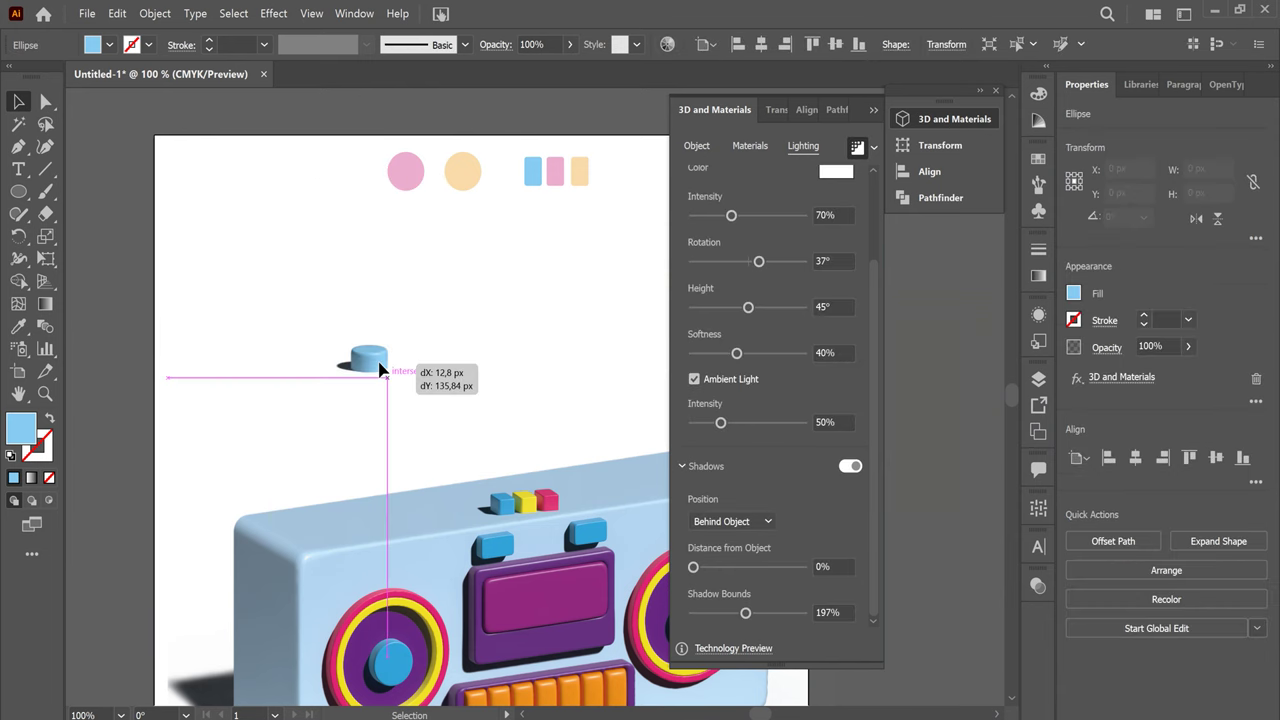
{"action": "left_click", "coordinate": [155, 13]}
{"action": "left_click", "coordinate": [263, 218]}
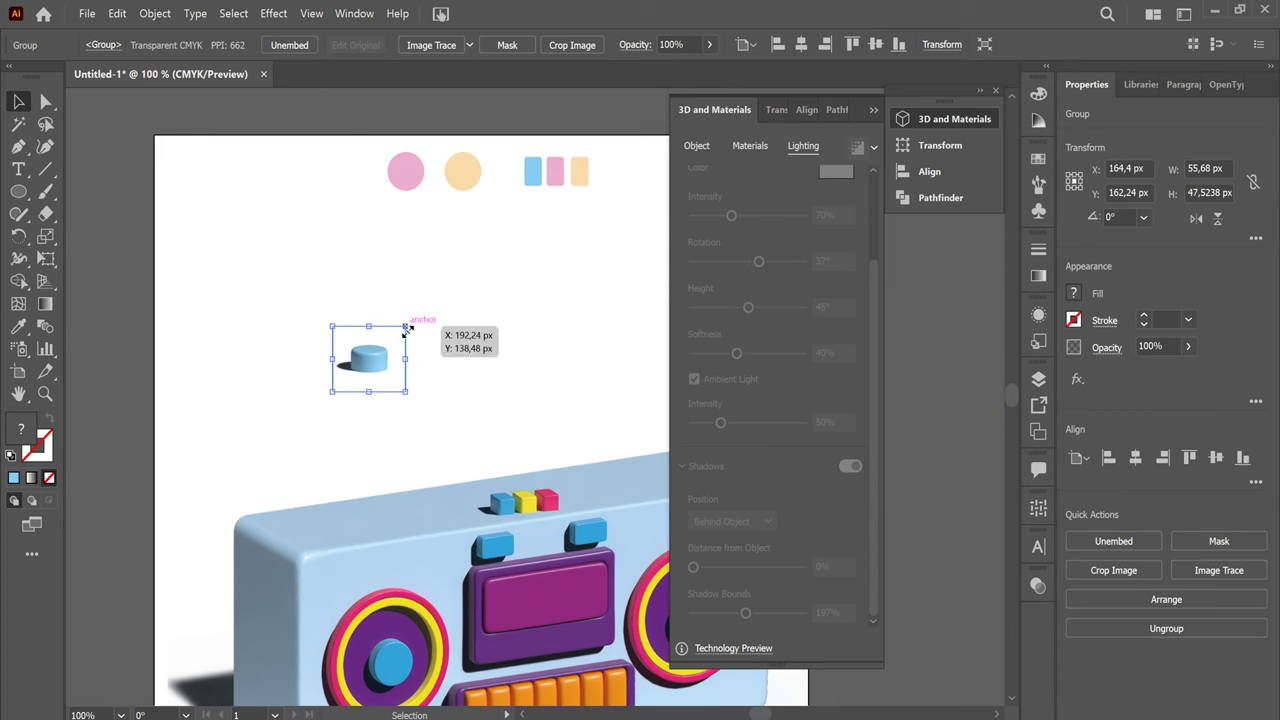
{"action": "left_click_drag", "start_coordinate": [405, 326], "coordinate": [439, 296]}
{"action": "left_click_drag", "start_coordinate": [397, 352], "coordinate": [376, 525]}
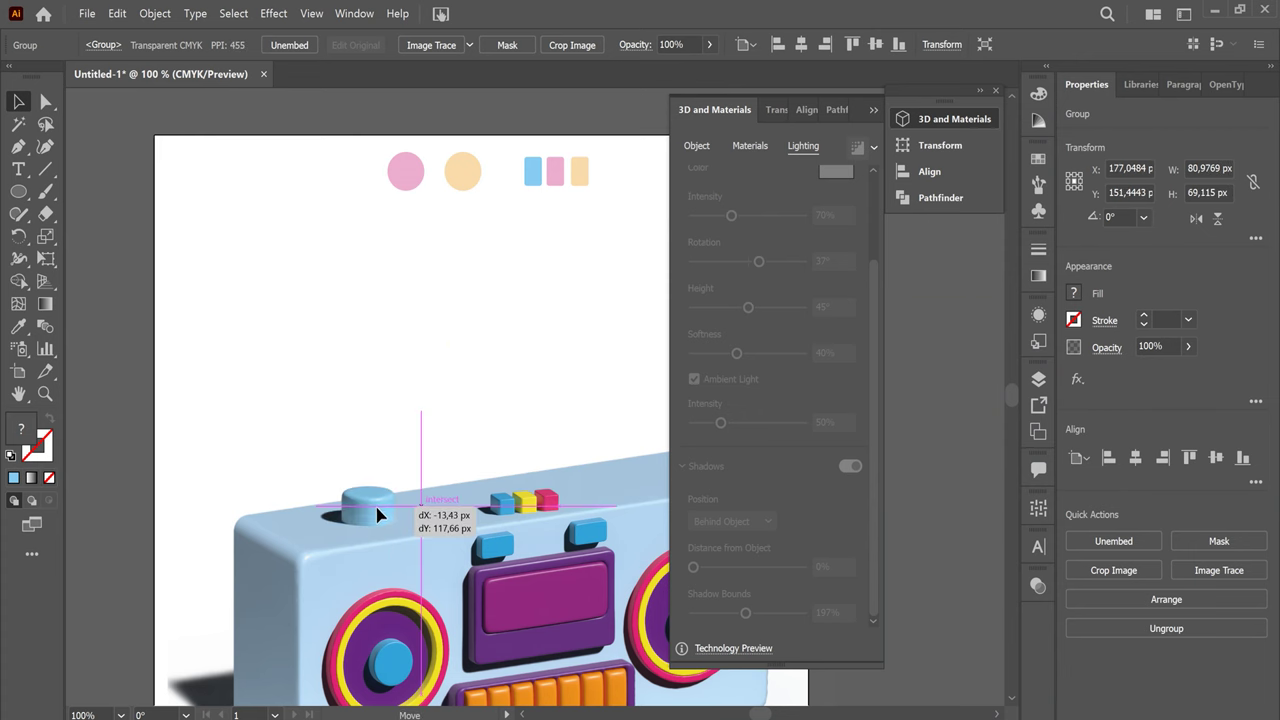
{"action": "left_click", "coordinate": [433, 356]}
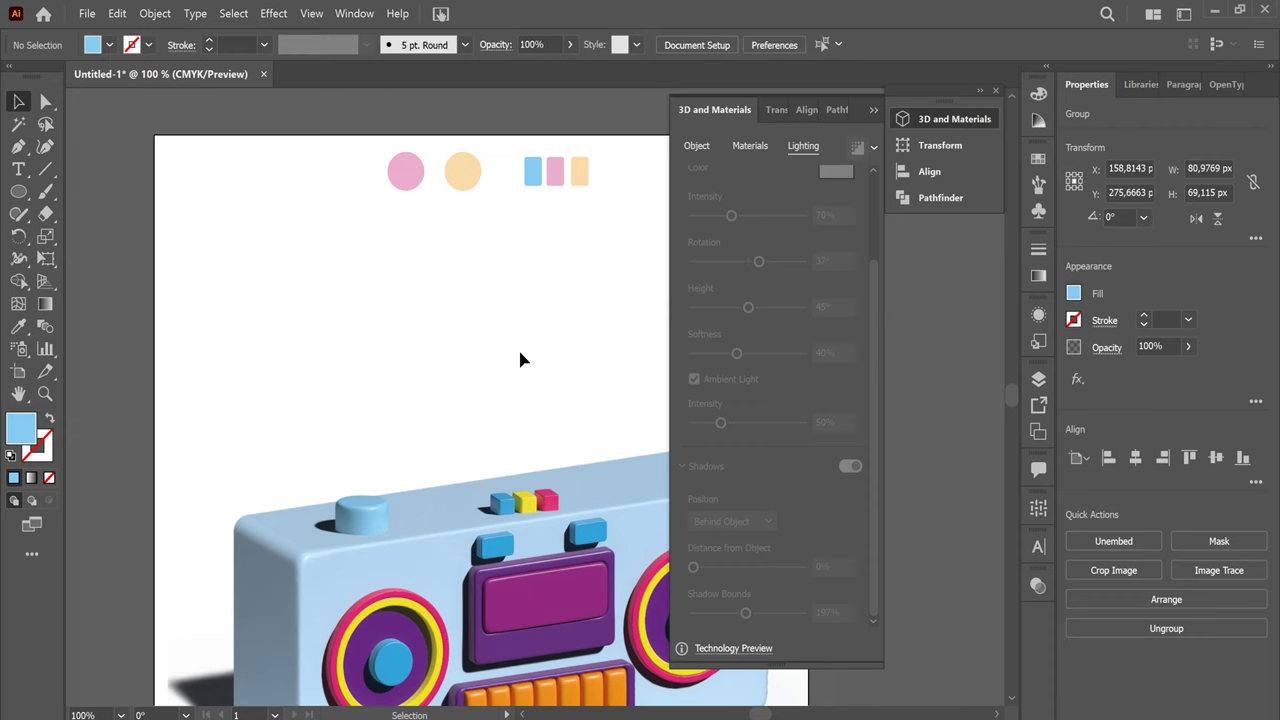
Alt-drag a copy of the knob to the boombox's top-right end
{"action": "left_click_drag", "start_coordinate": [515, 408], "coordinate": [331, 332]}
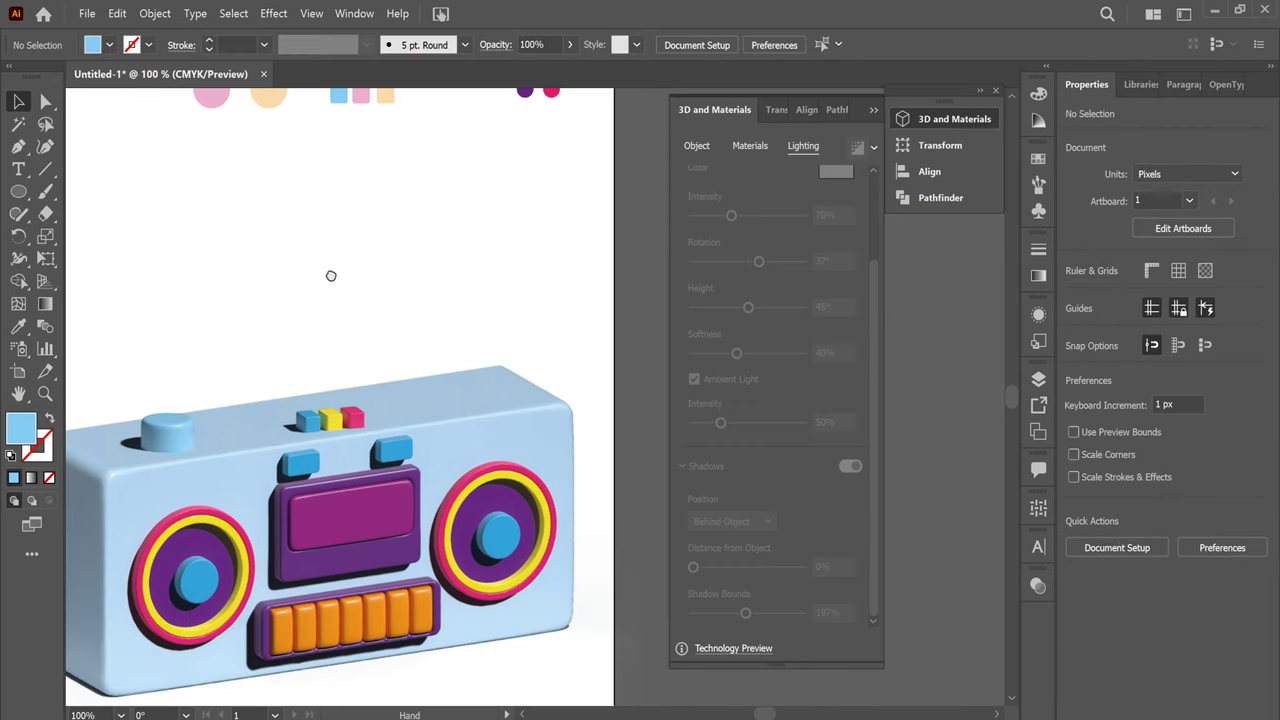
{"action": "left_click", "coordinate": [198, 440]}
{"action": "mouse_move", "coordinate": [195, 442]}
{"action": "left_mouse_down"}
{"action": "mouse_move", "coordinate": [185, 437]}
{"action": "mouse_move", "coordinate": [499, 395]}
{"action": "left_mouse_up"}
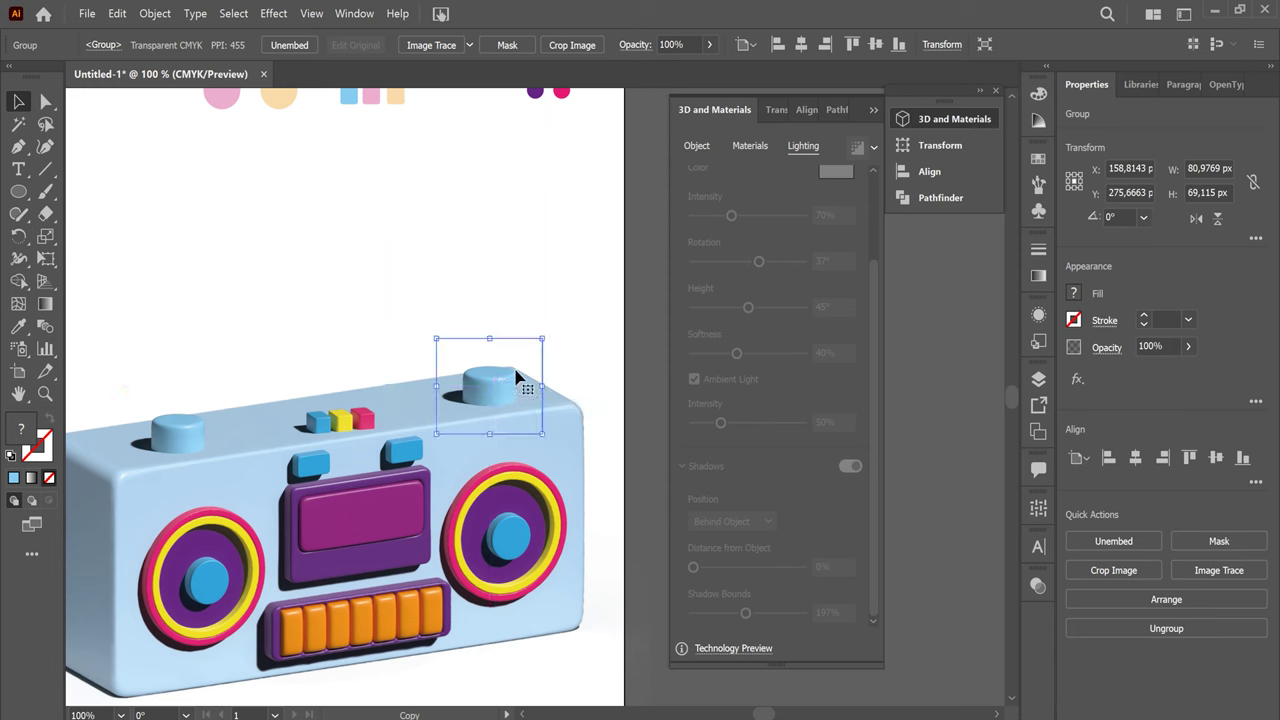
{"action": "left_click", "coordinate": [519, 236]}
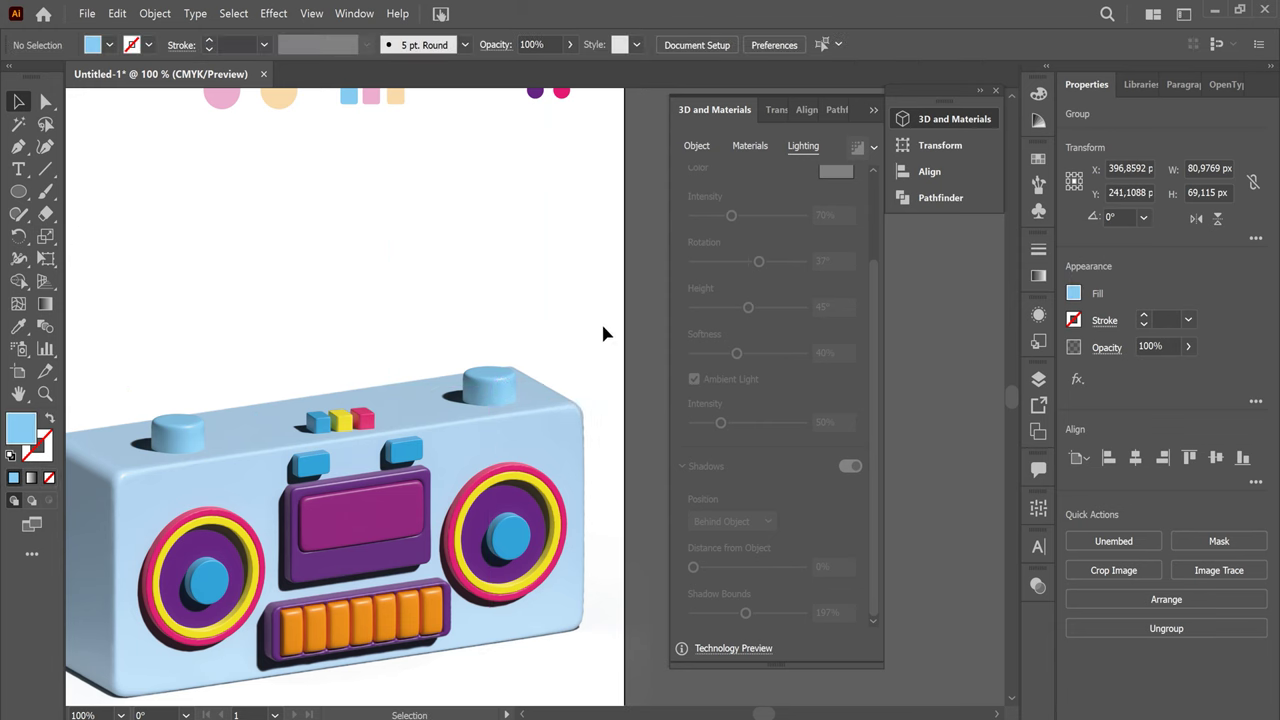
{"action": "mouse_move", "coordinate": [398, 261]}
{"action": "left_mouse_down"}
{"action": "mouse_move", "coordinate": [426, 289]}
{"action": "mouse_move", "coordinate": [463, 286]}
{"action": "left_mouse_up"}
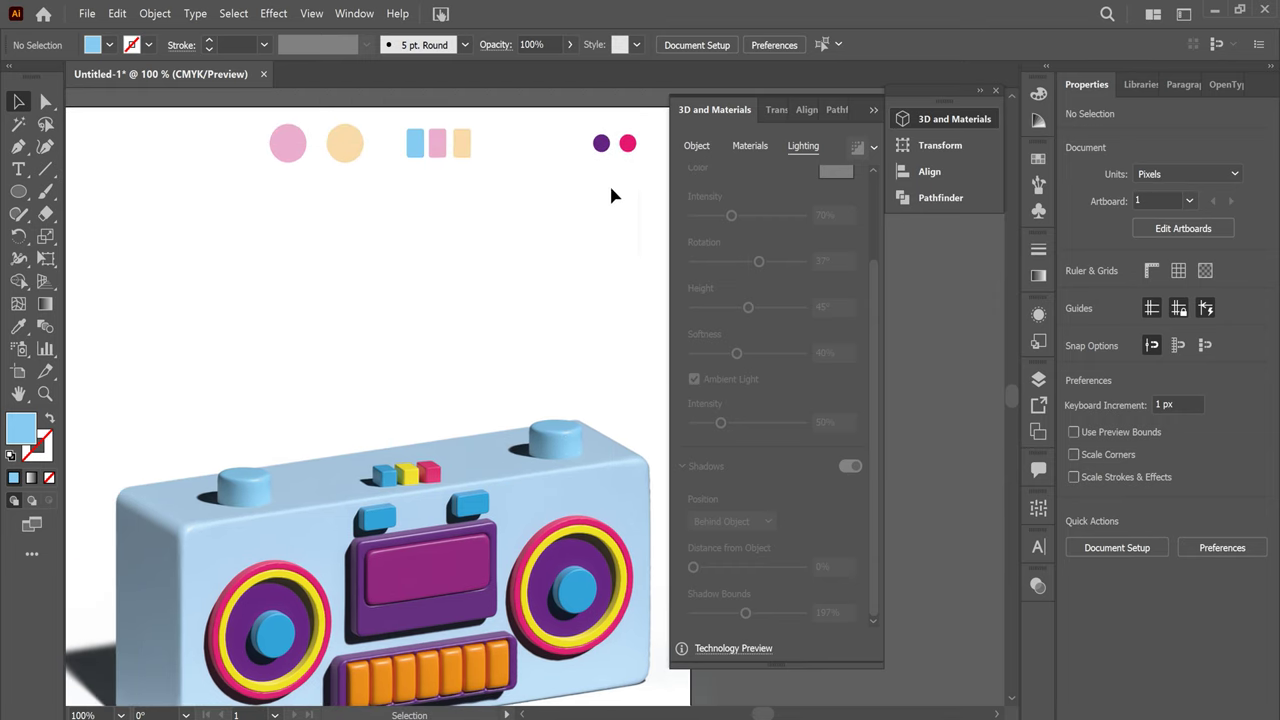
{"action": "left_click", "coordinate": [287, 138]}
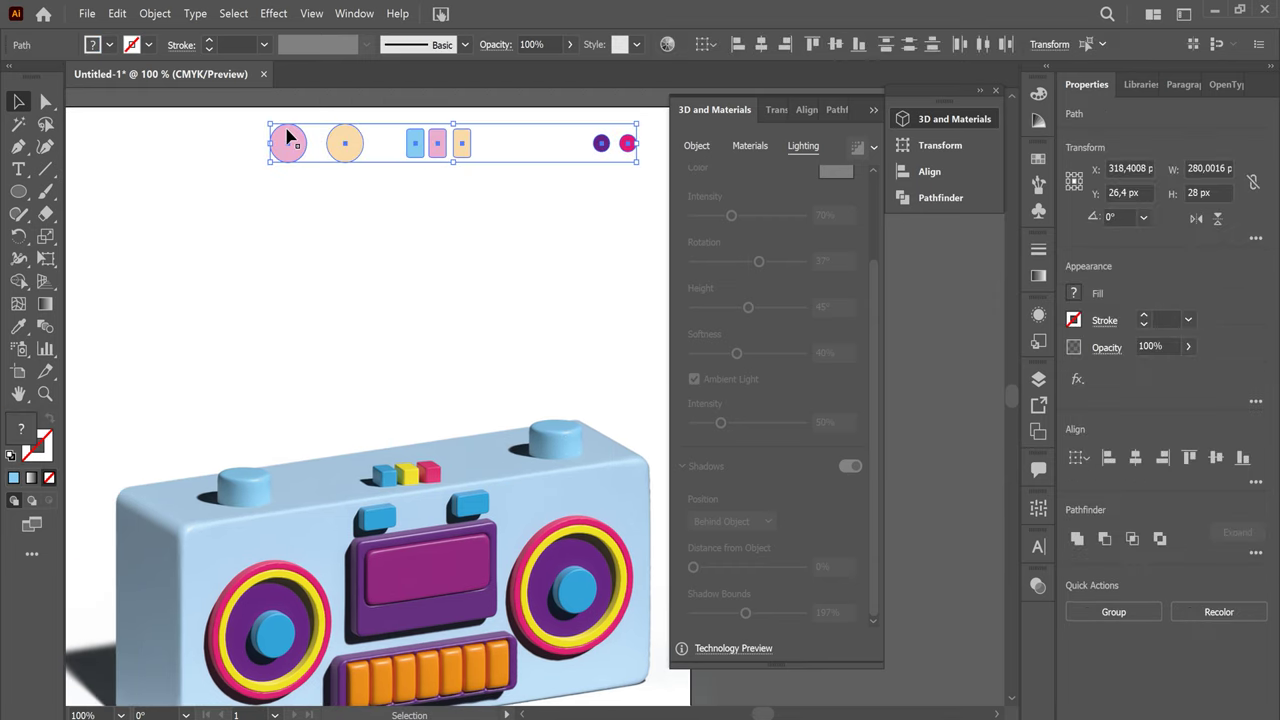
Delete the colour swatch row, recentre the artboard, and pick the Rectangle Tool
{"action": "key", "text": "Delete"}
{"action": "left_click_drag", "start_coordinate": [462, 302], "coordinate": [480, 314]}
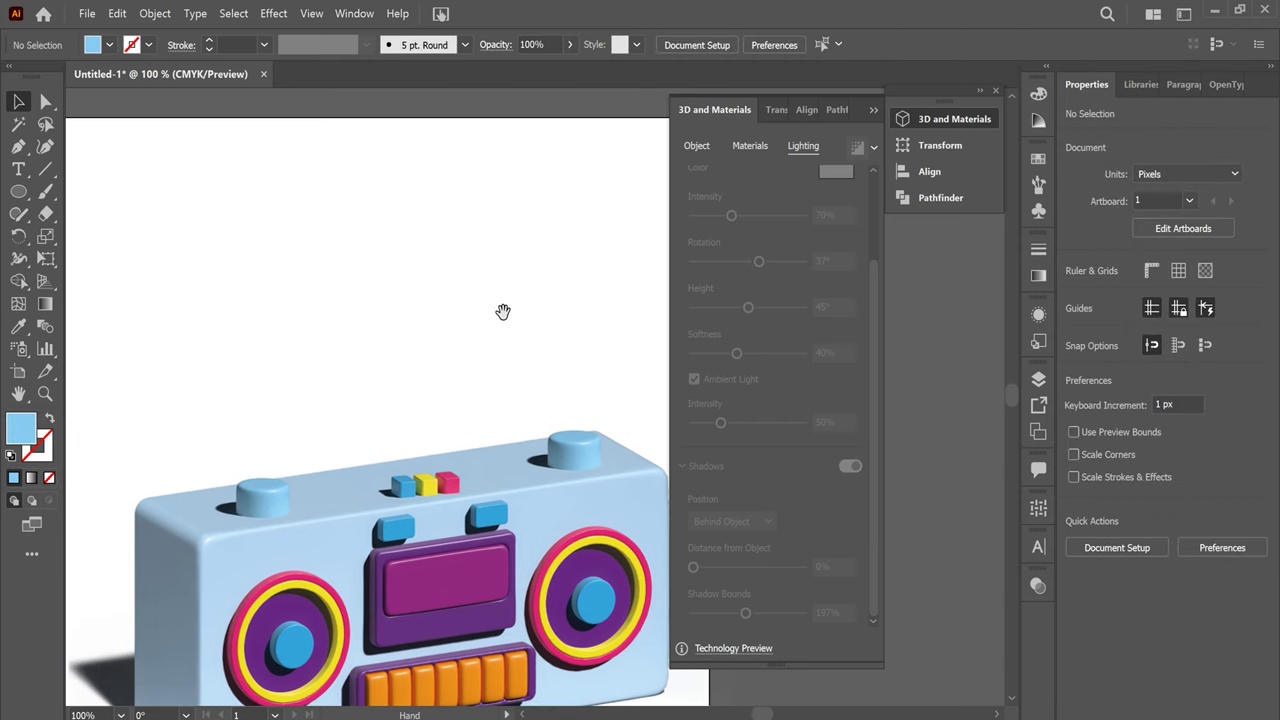
{"action": "left_click", "coordinate": [950, 119]}
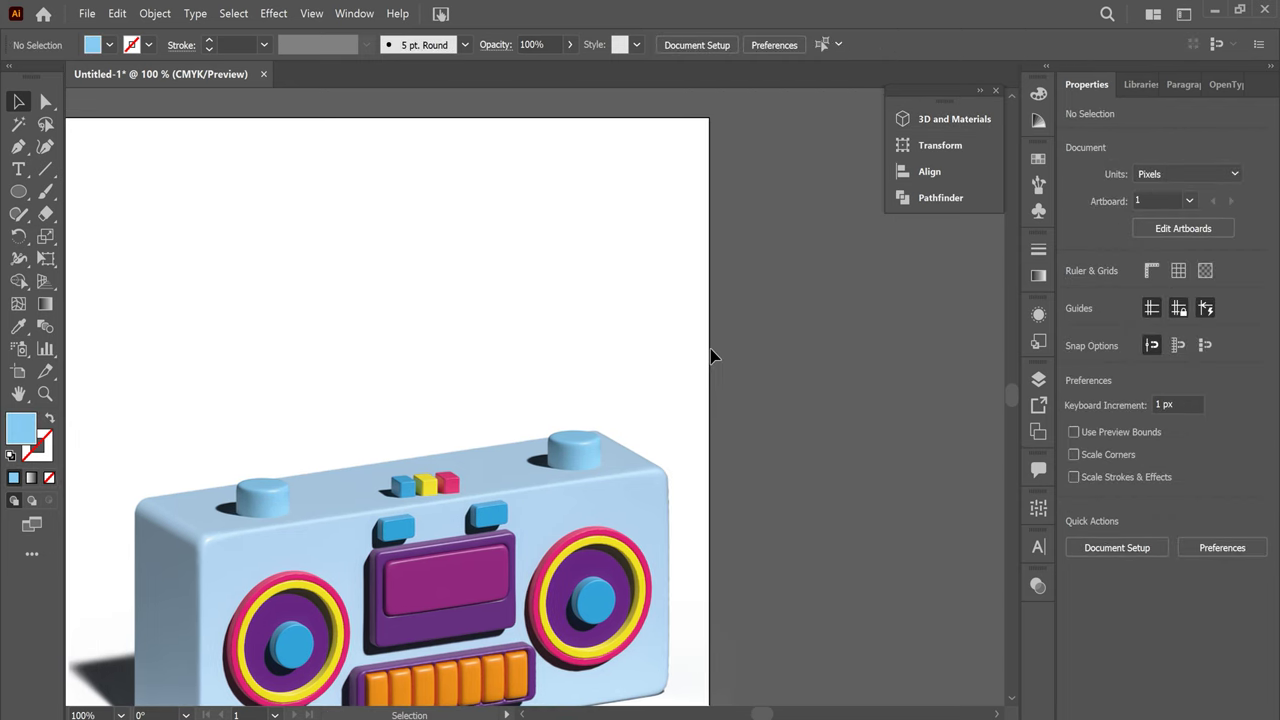
{"action": "key", "text": "ctrl+minus"}
{"action": "left_click_drag", "start_coordinate": [534, 331], "coordinate": [590, 340]}
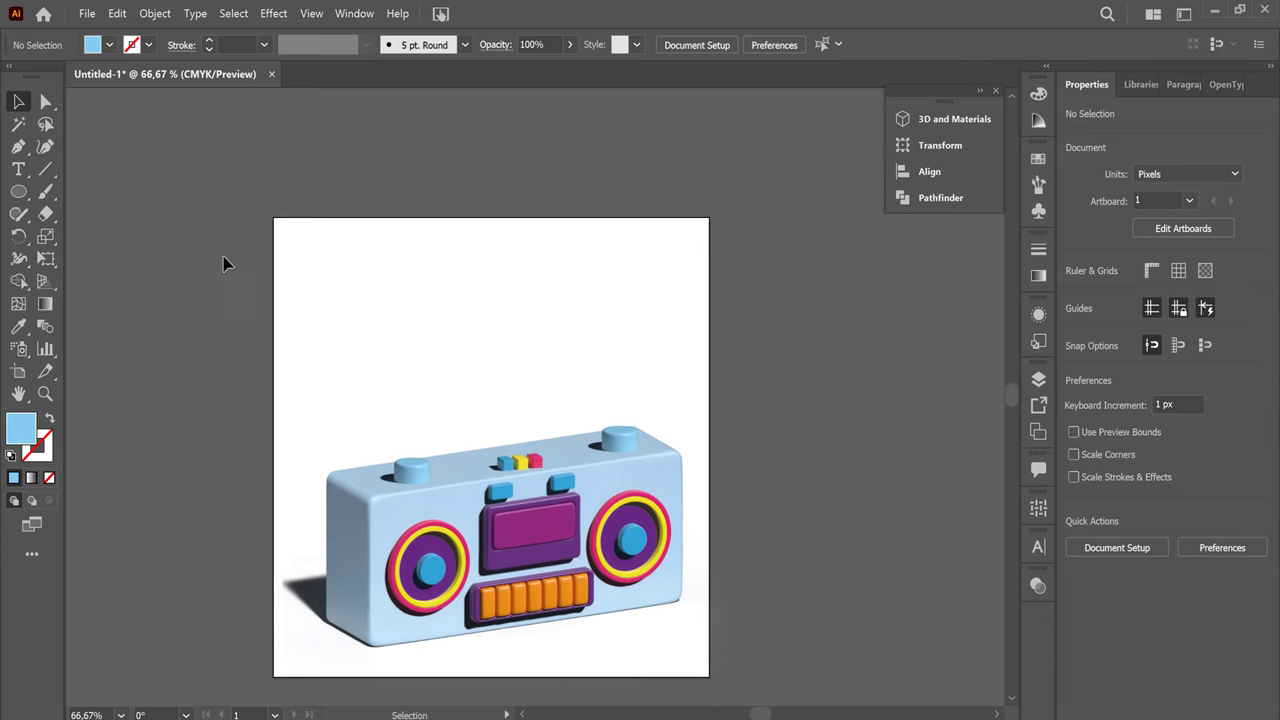
{"action": "left_click_drag", "start_coordinate": [30, 197], "coordinate": [66, 190]}
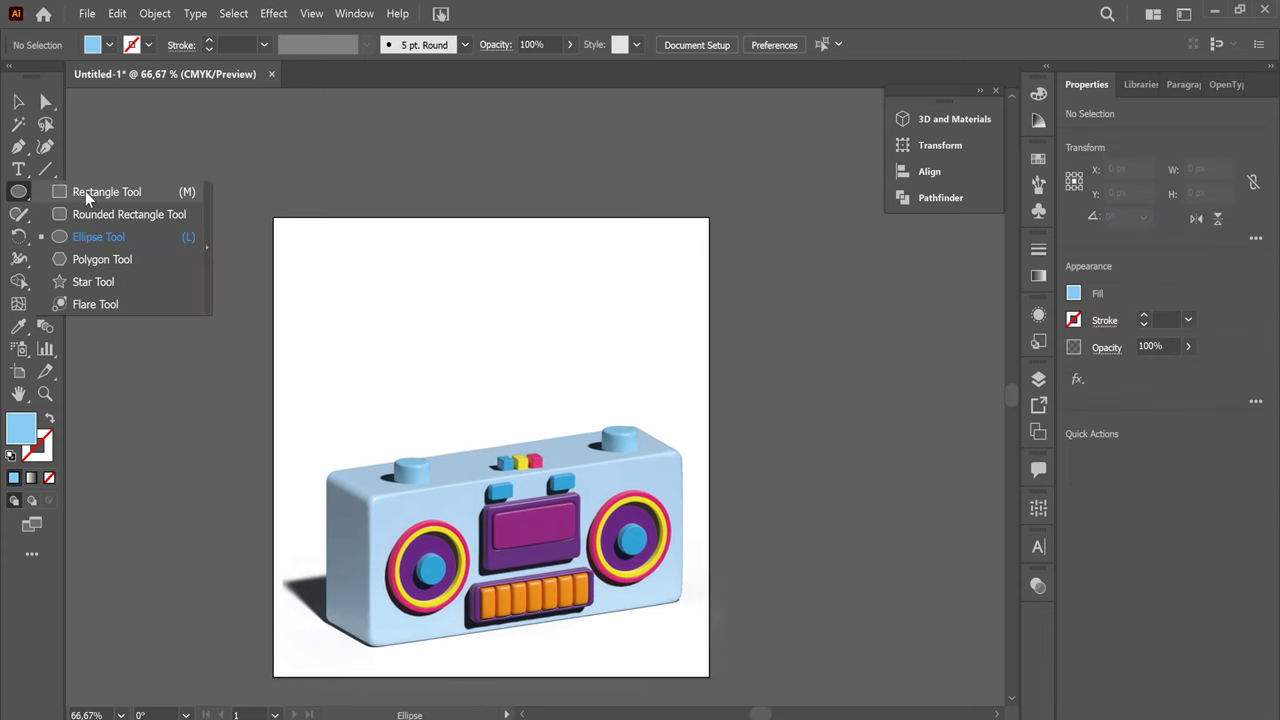
Draw a first rectangle above the boombox, then delete it to start over
{"action": "left_click_drag", "start_coordinate": [340, 251], "coordinate": [624, 379]}
{"action": "left_click", "coordinate": [17, 102]}
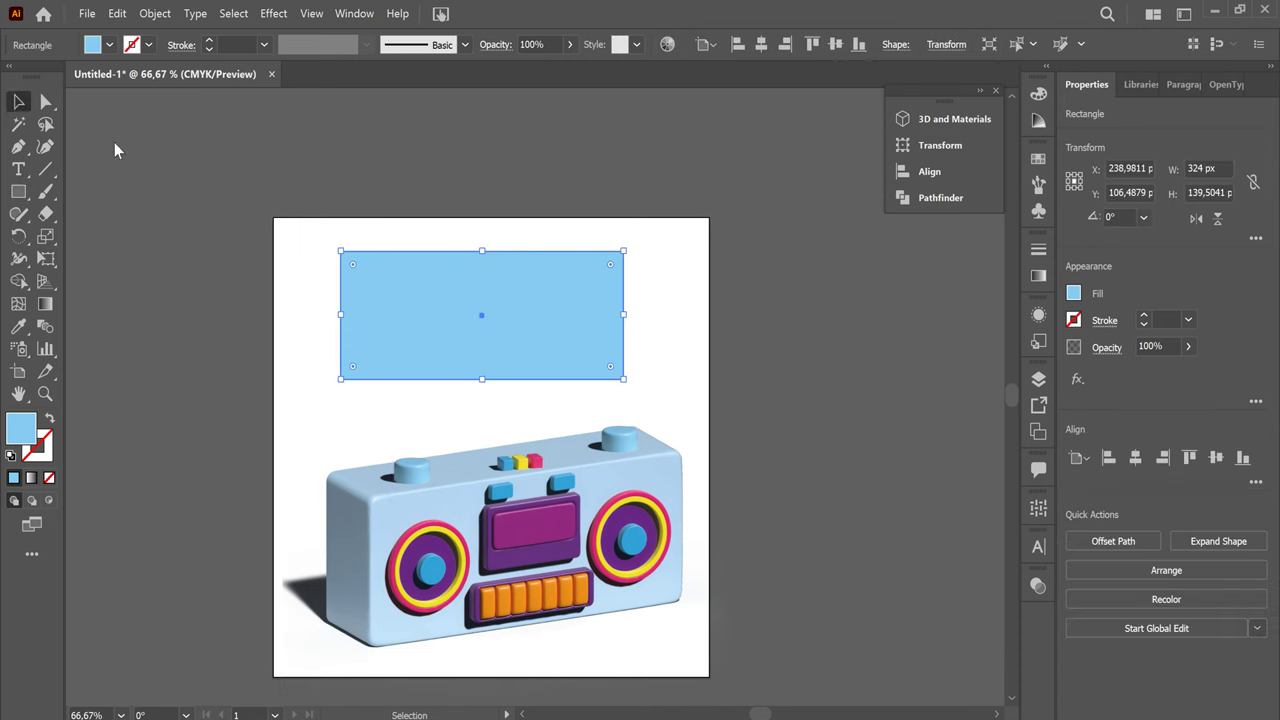
{"action": "left_click_drag", "start_coordinate": [505, 283], "coordinate": [505, 267]}
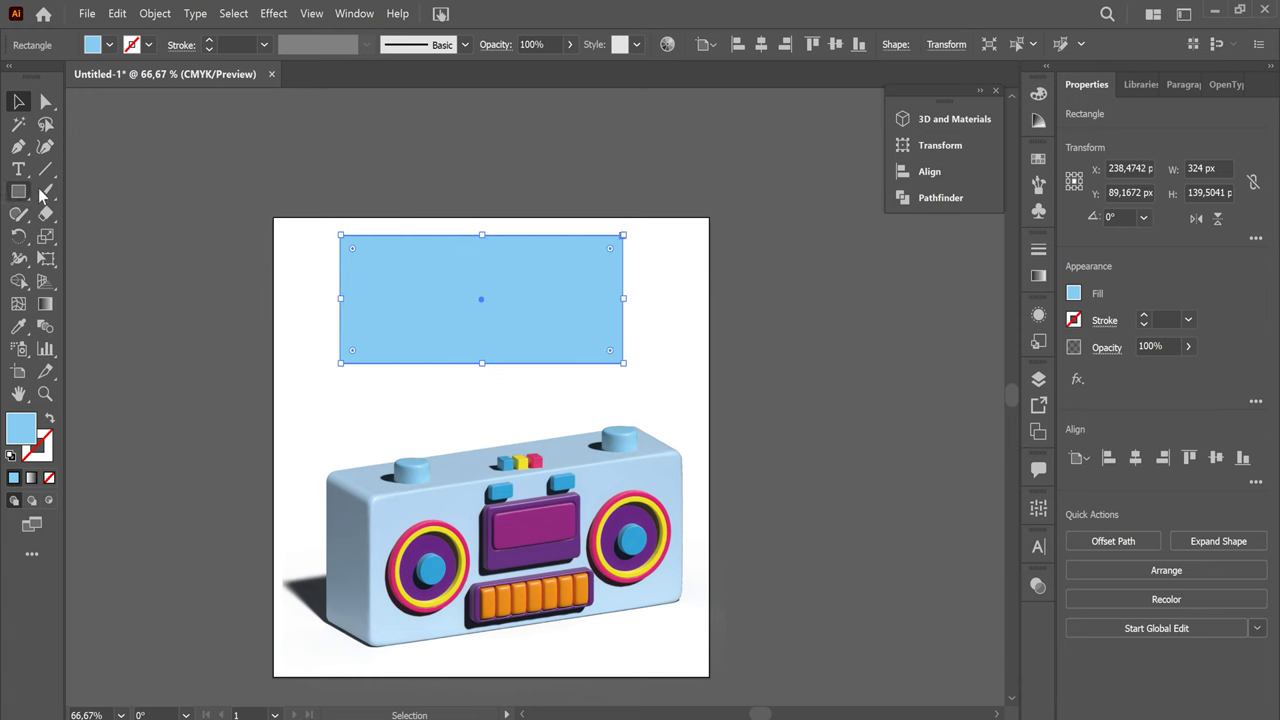
{"action": "left_click", "coordinate": [45, 214]}
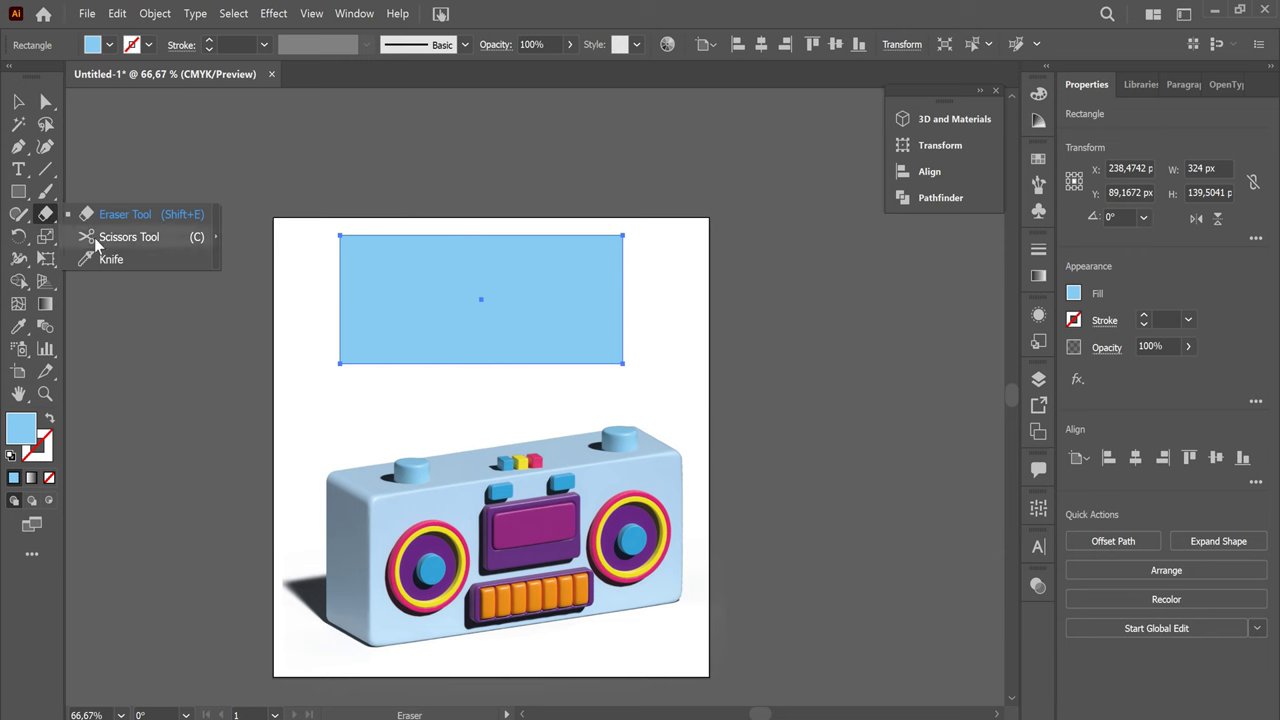
{"action": "left_click", "coordinate": [97, 240]}
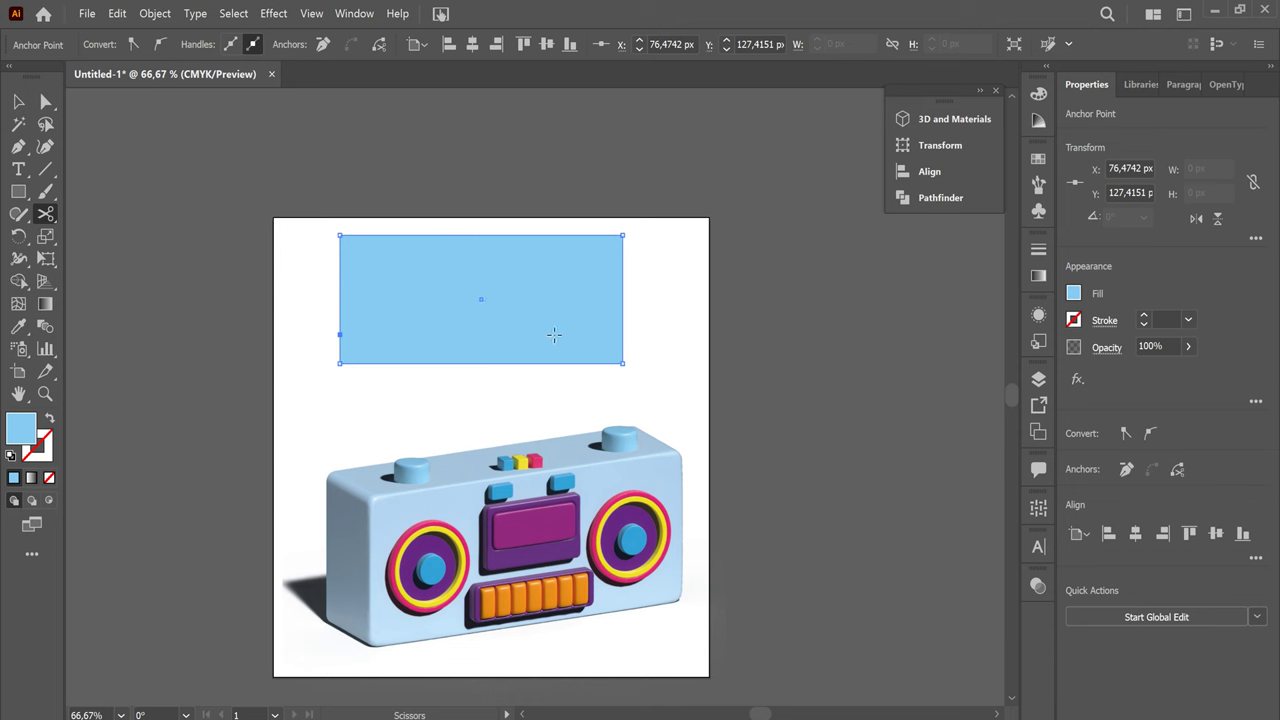
{"action": "left_click", "coordinate": [18, 101]}
{"action": "left_click", "coordinate": [624, 357]}
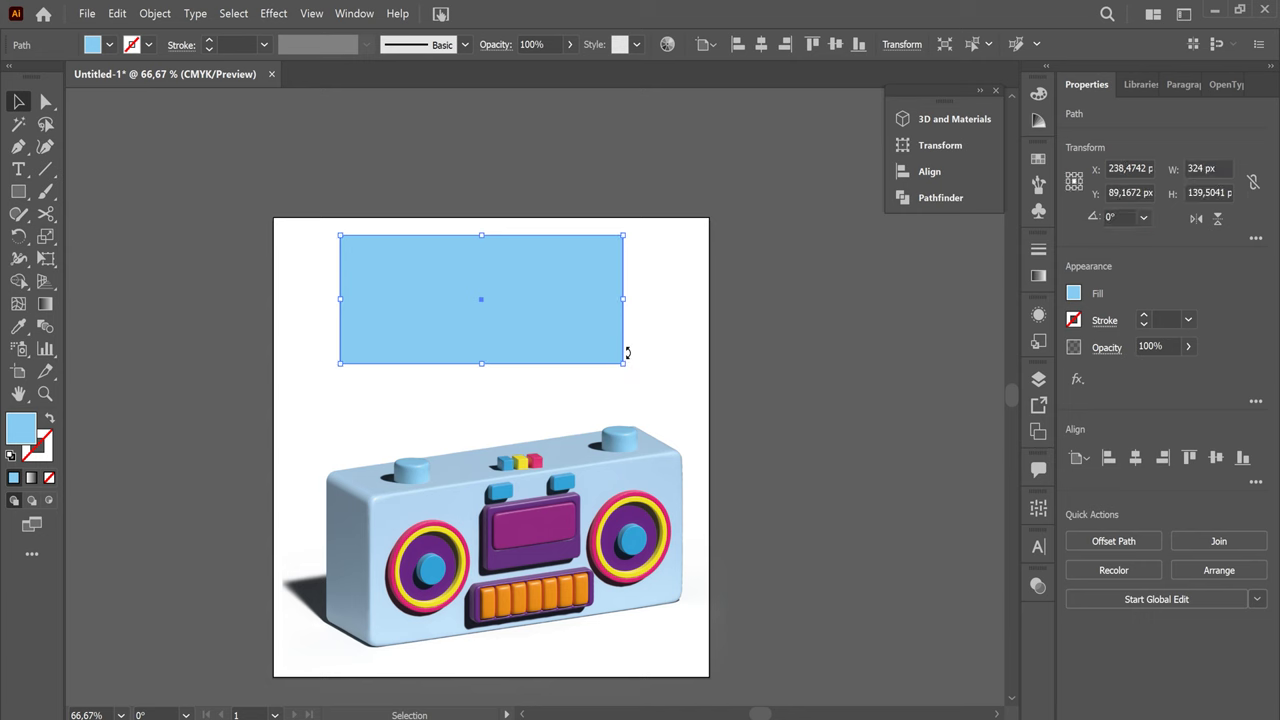
{"action": "key", "text": "Delete"}
Draw a smaller rectangle near the page top and round its corners
{"action": "left_click", "coordinate": [18, 191]}
{"action": "mouse_move", "coordinate": [362, 248]}
{"action": "left_mouse_down"}
{"action": "mouse_move", "coordinate": [526, 346]}
{"action": "mouse_move", "coordinate": [538, 339]}
{"action": "left_mouse_up"}
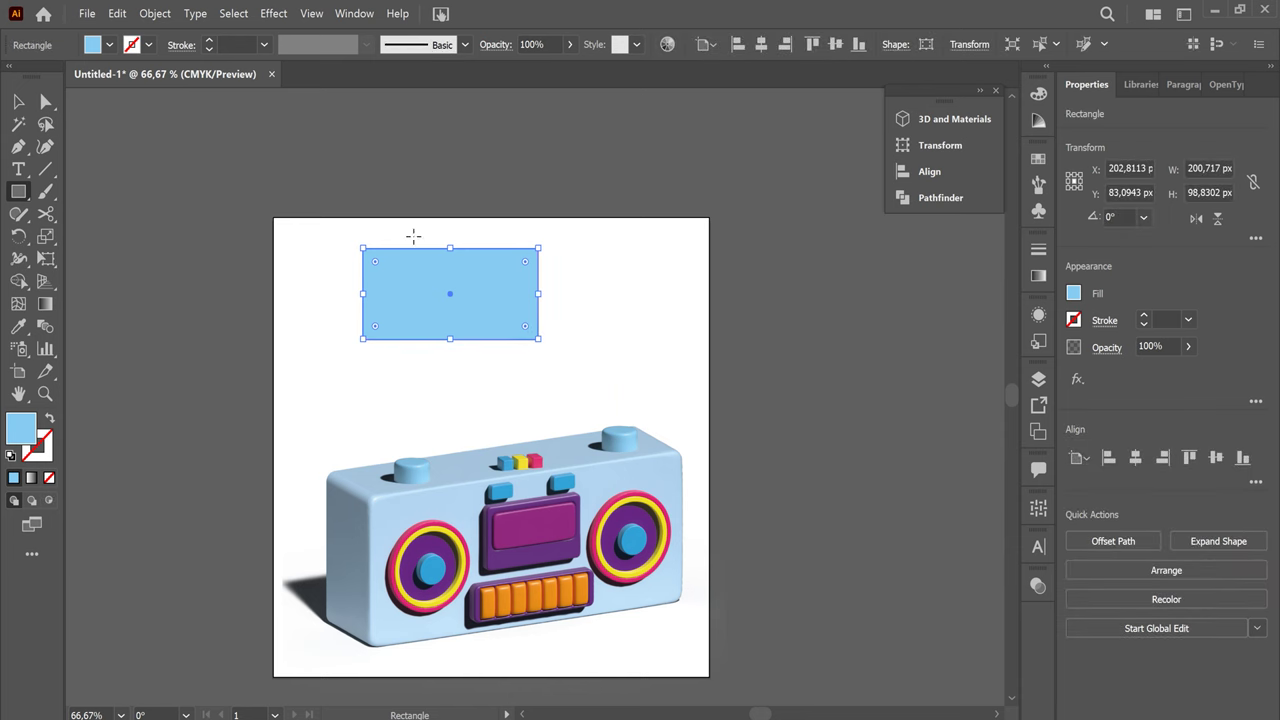
{"action": "left_click_drag", "start_coordinate": [525, 263], "coordinate": [528, 267]}
Subtract a wider rectangle across its bottom from the rounded rectangle with Minus Front
{"action": "left_click_drag", "start_coordinate": [25, 199], "coordinate": [95, 190]}
{"action": "left_click_drag", "start_coordinate": [340, 312], "coordinate": [560, 361]}
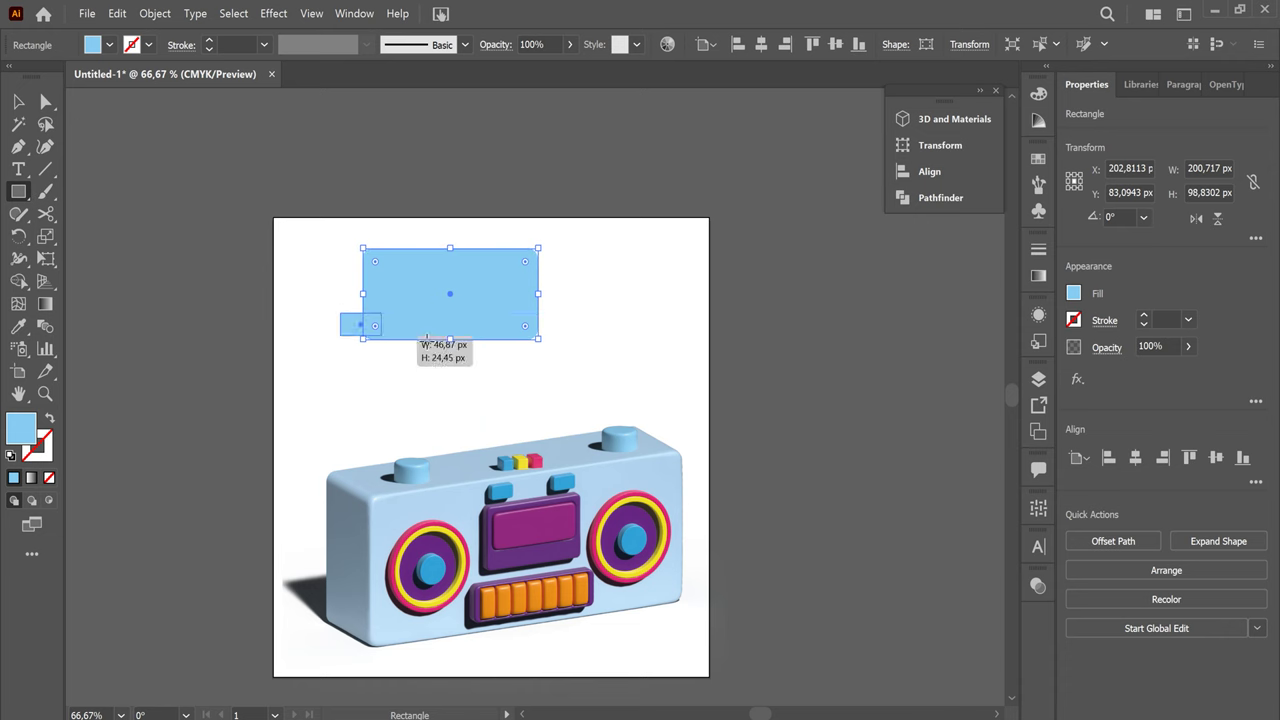
{"action": "left_click", "coordinate": [18, 101]}
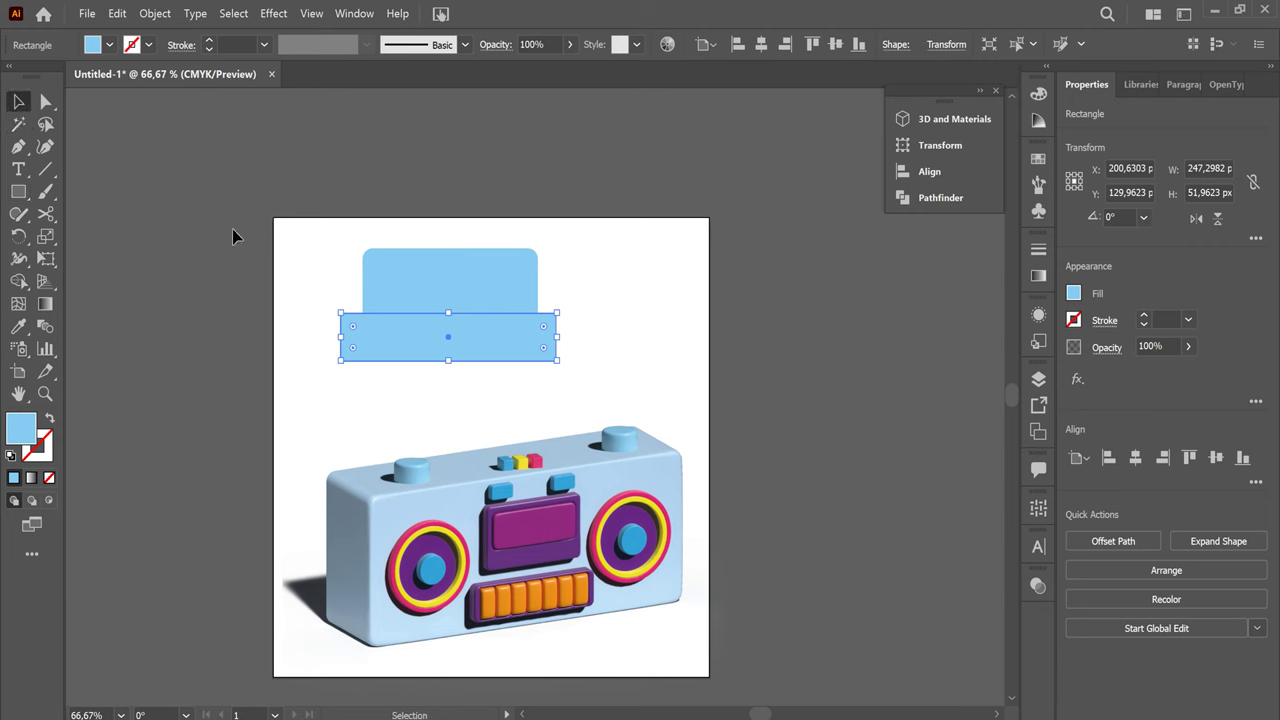
{"action": "left_click", "coordinate": [471, 286], "text": "shift"}
{"action": "left_click", "coordinate": [535, 352], "text": "shift"}
{"action": "left_click", "coordinate": [614, 337]}
{"action": "left_click", "coordinate": [503, 286]}
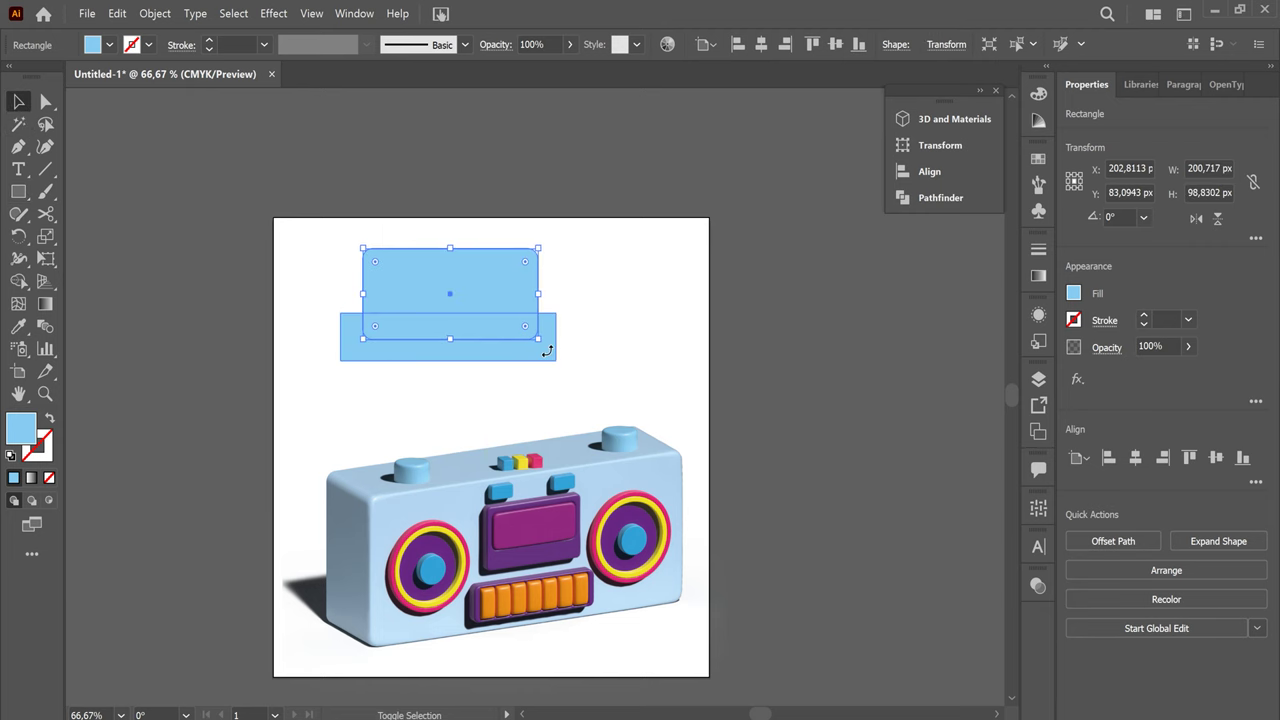
{"action": "left_click", "coordinate": [648, 297]}
{"action": "left_click_drag", "start_coordinate": [606, 361], "coordinate": [462, 262]}
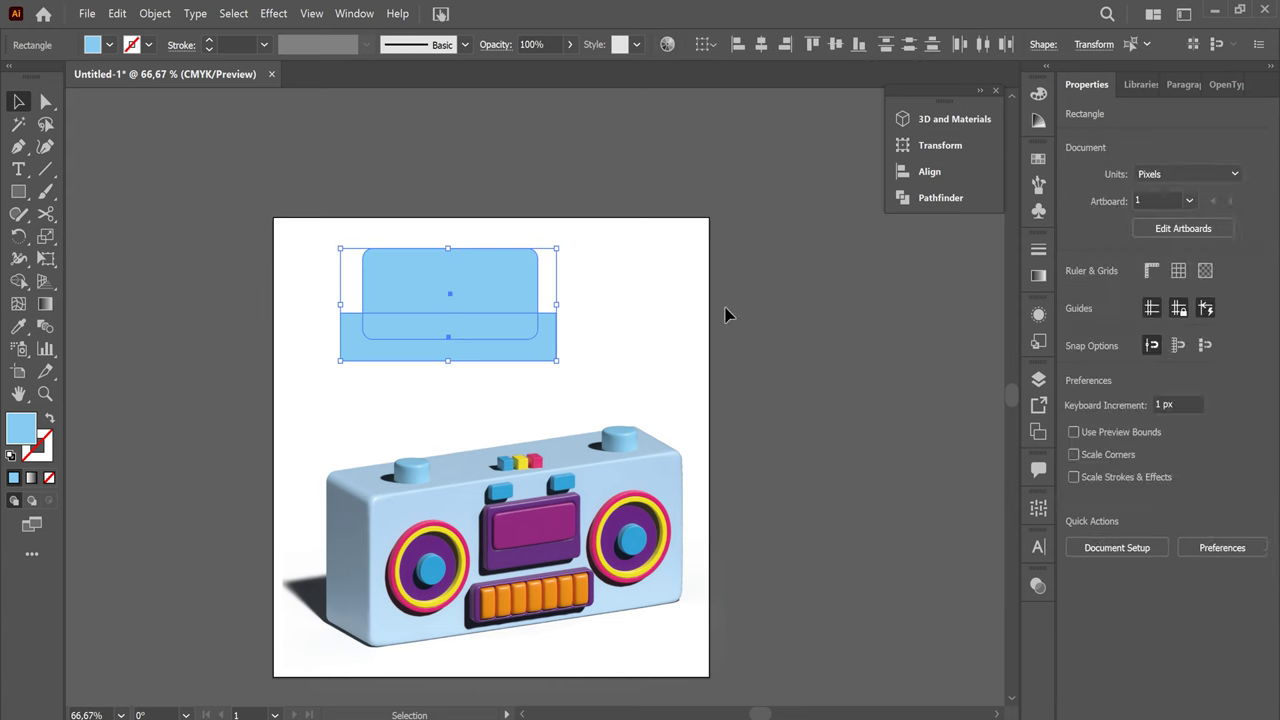
{"action": "left_click", "coordinate": [615, 303]}
Turn the trimmed shape into a 20 pt blue stroke with no fill
{"action": "left_click", "coordinate": [529, 286]}
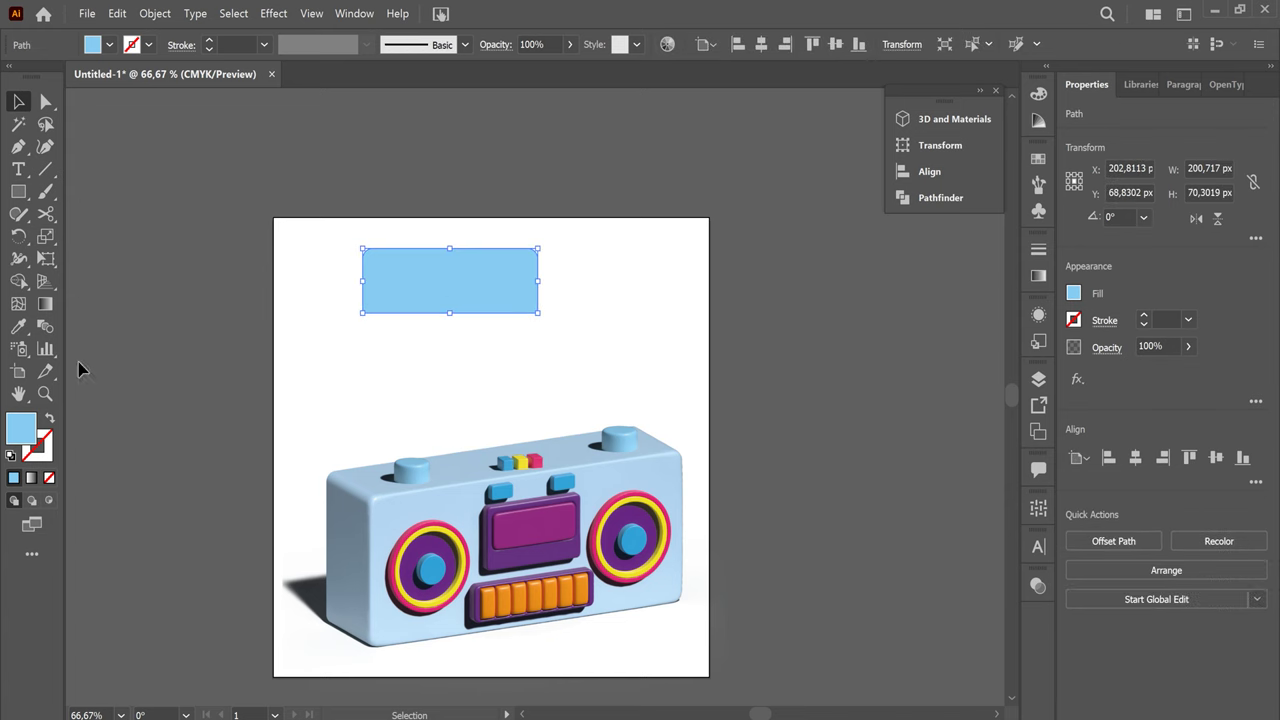
{"action": "left_click", "coordinate": [50, 419]}
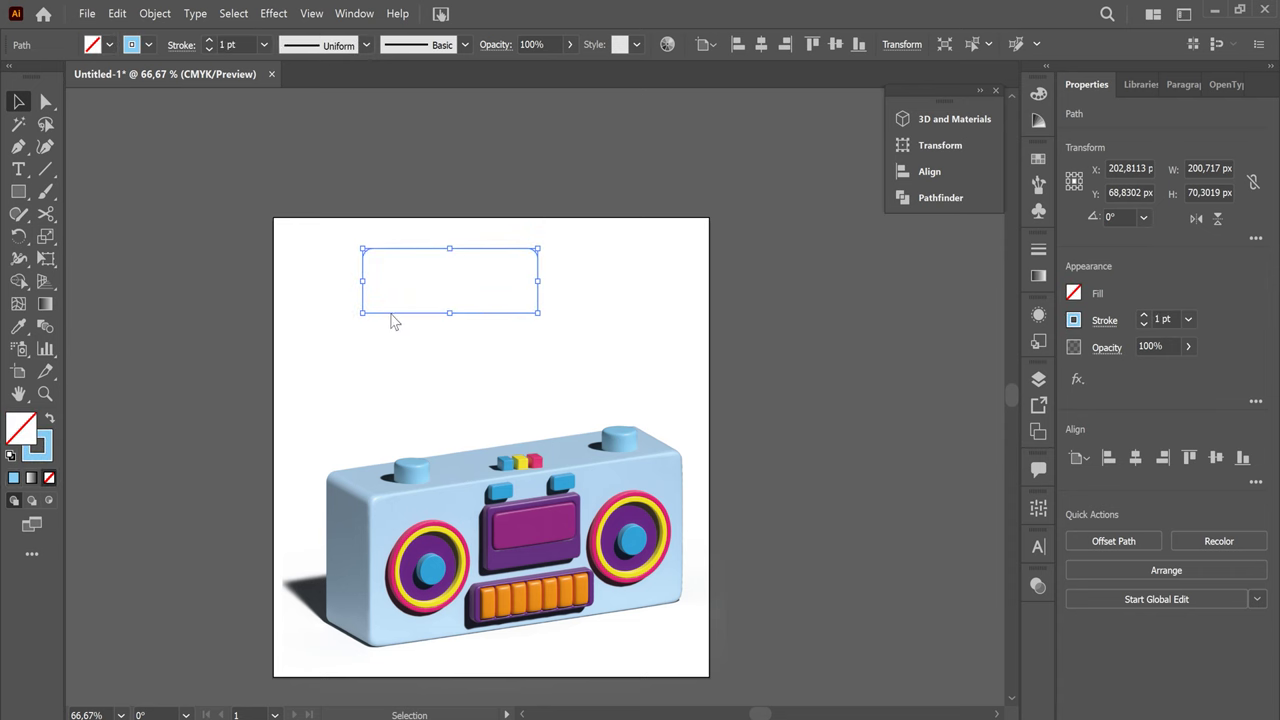
{"action": "left_click", "coordinate": [263, 44]}
{"action": "left_click", "coordinate": [285, 425]}
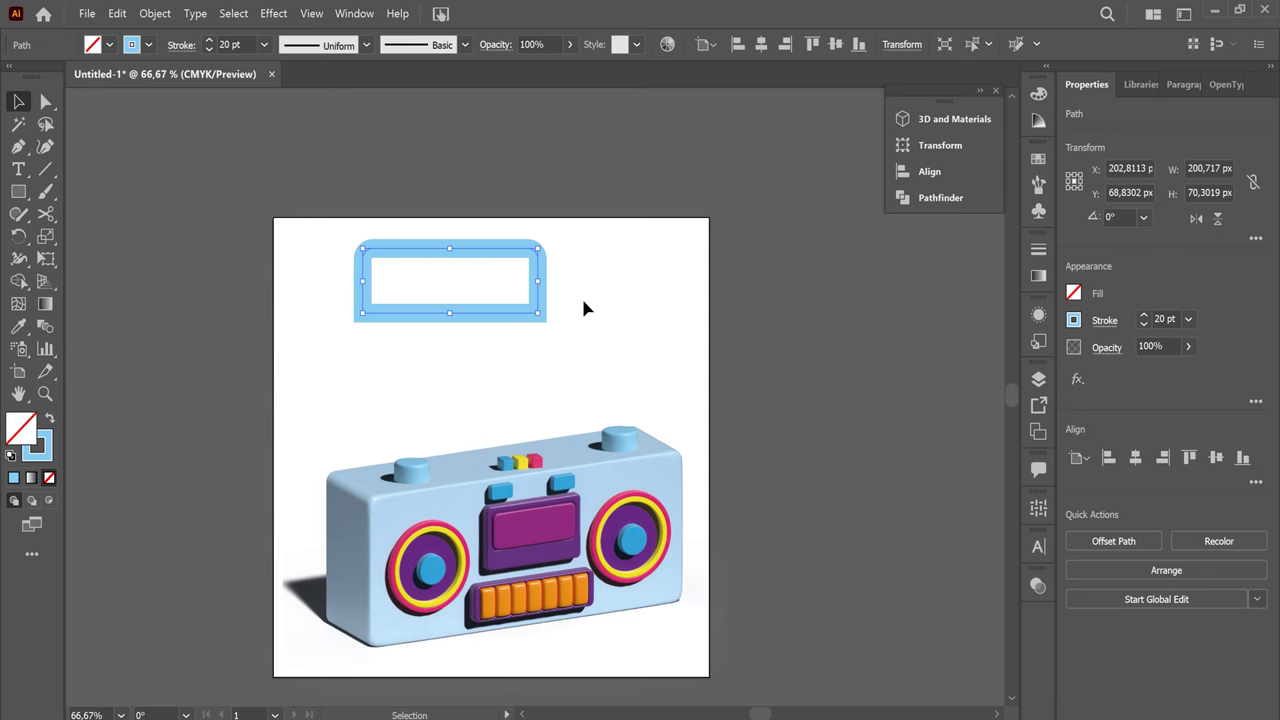
Scissor both bottom corners, delete the bottom piece, and open 3D and Materials on the handle
{"action": "left_click", "coordinate": [45, 213]}
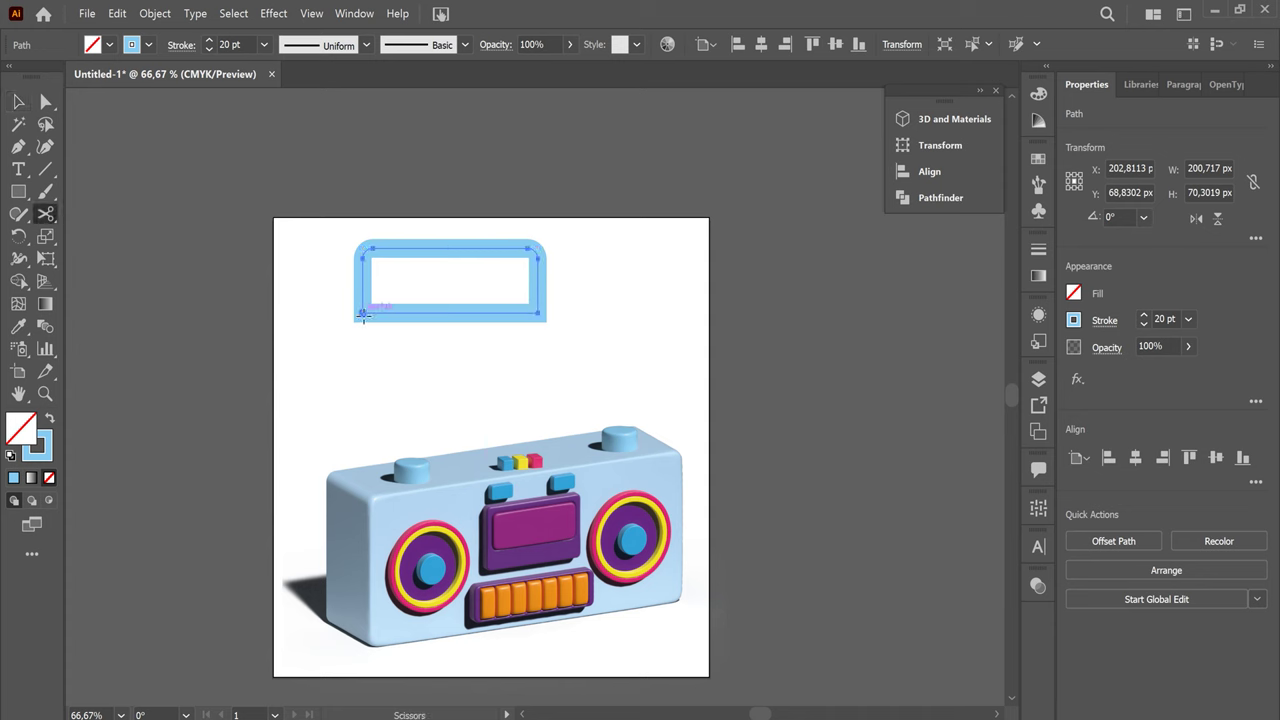
{"action": "left_click", "coordinate": [363, 315]}
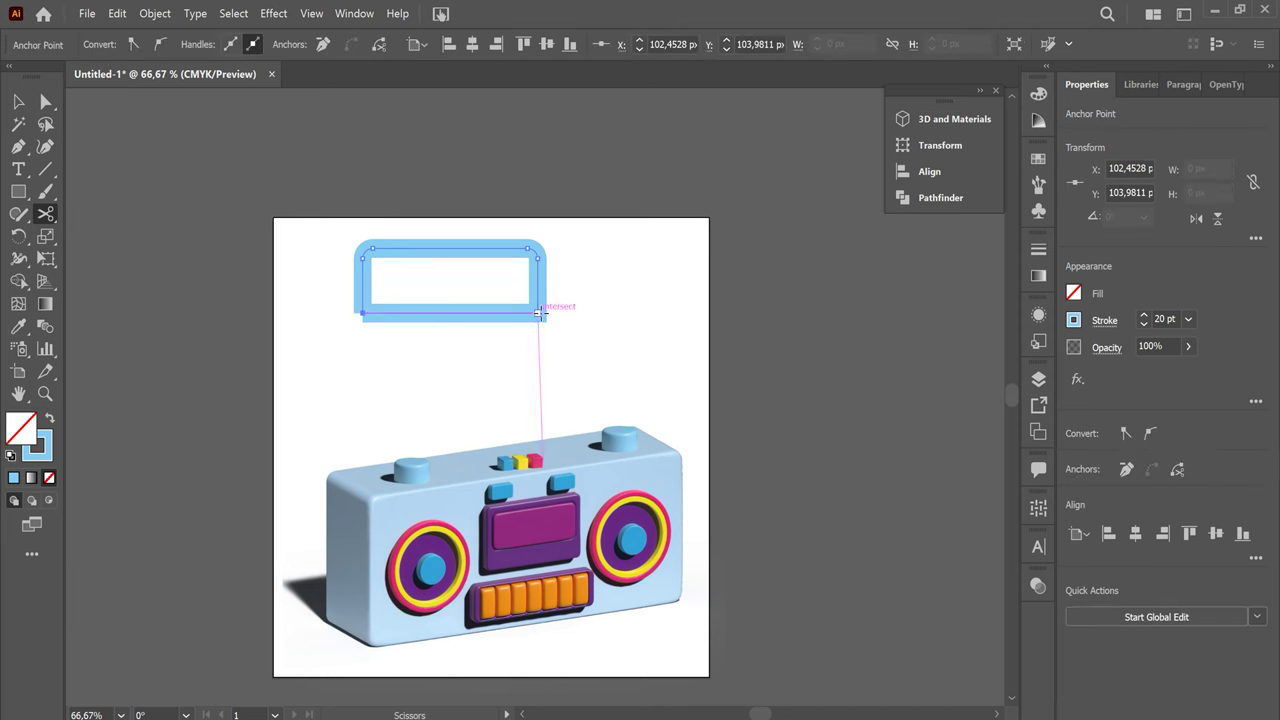
{"action": "left_click", "coordinate": [539, 313]}
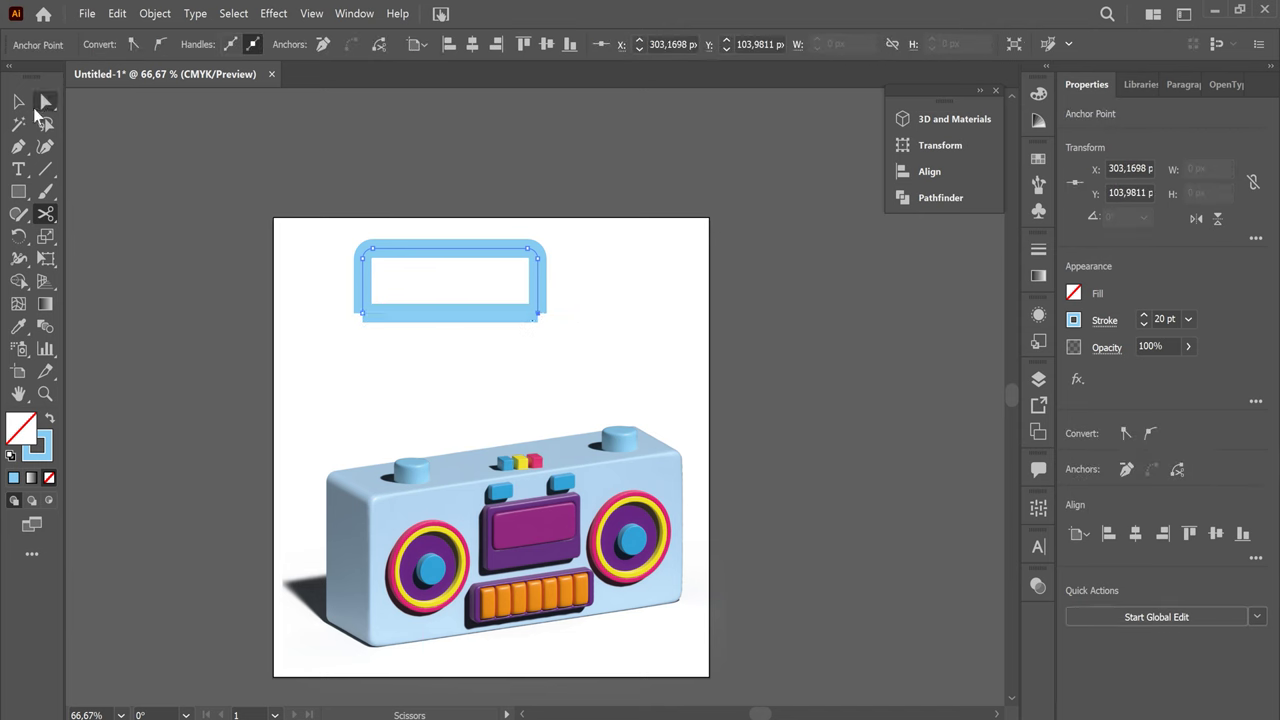
{"action": "left_click", "coordinate": [18, 101]}
{"action": "left_click", "coordinate": [586, 352]}
{"action": "left_click", "coordinate": [488, 317]}
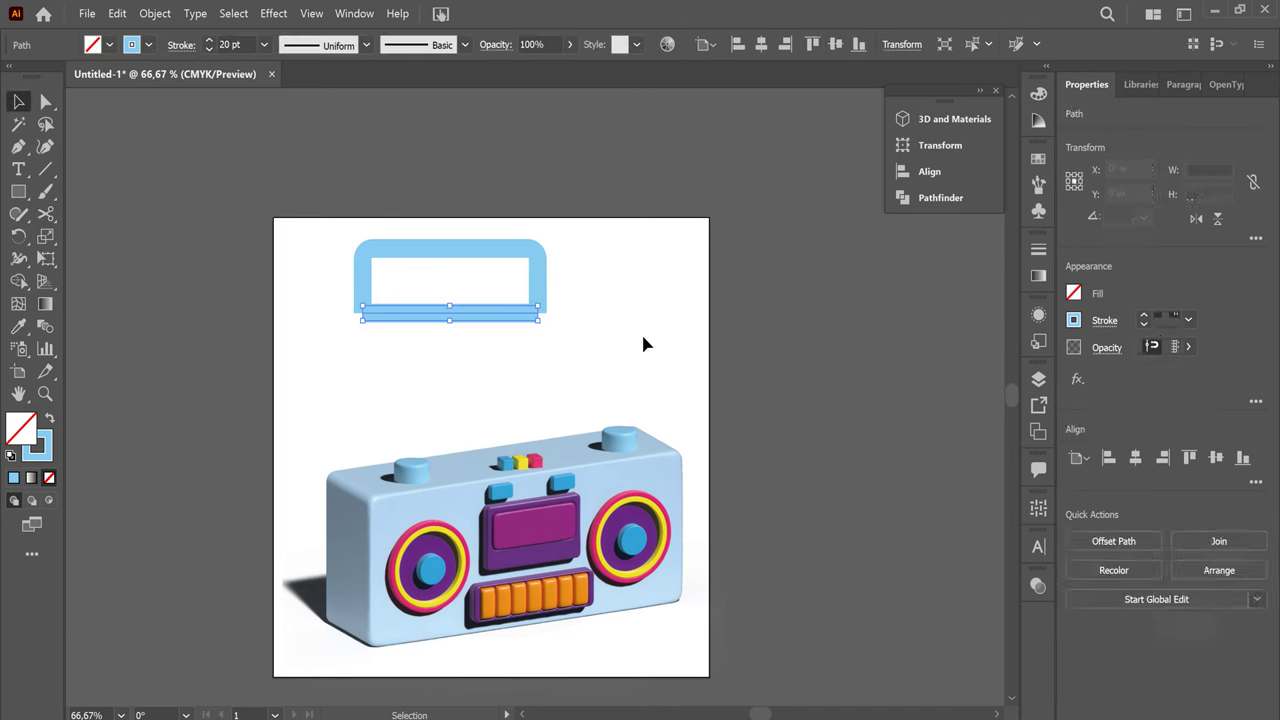
{"action": "key", "text": "Delete"}
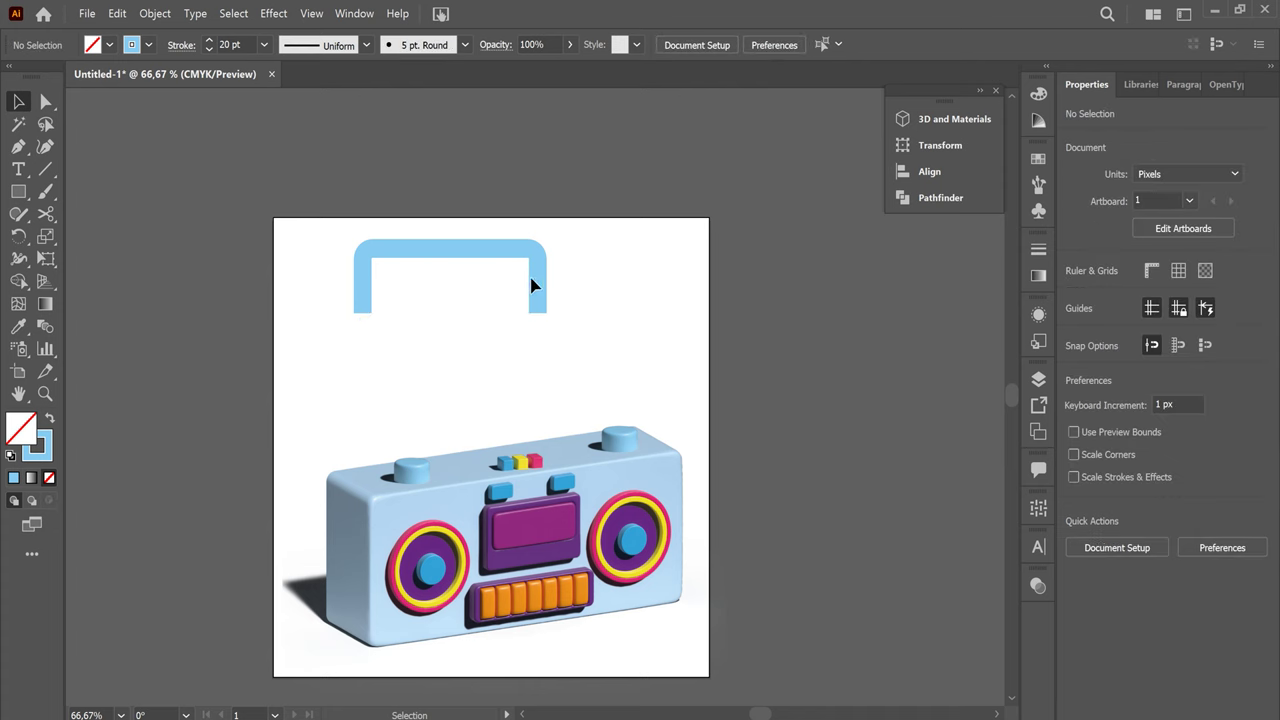
{"action": "left_click", "coordinate": [535, 283]}
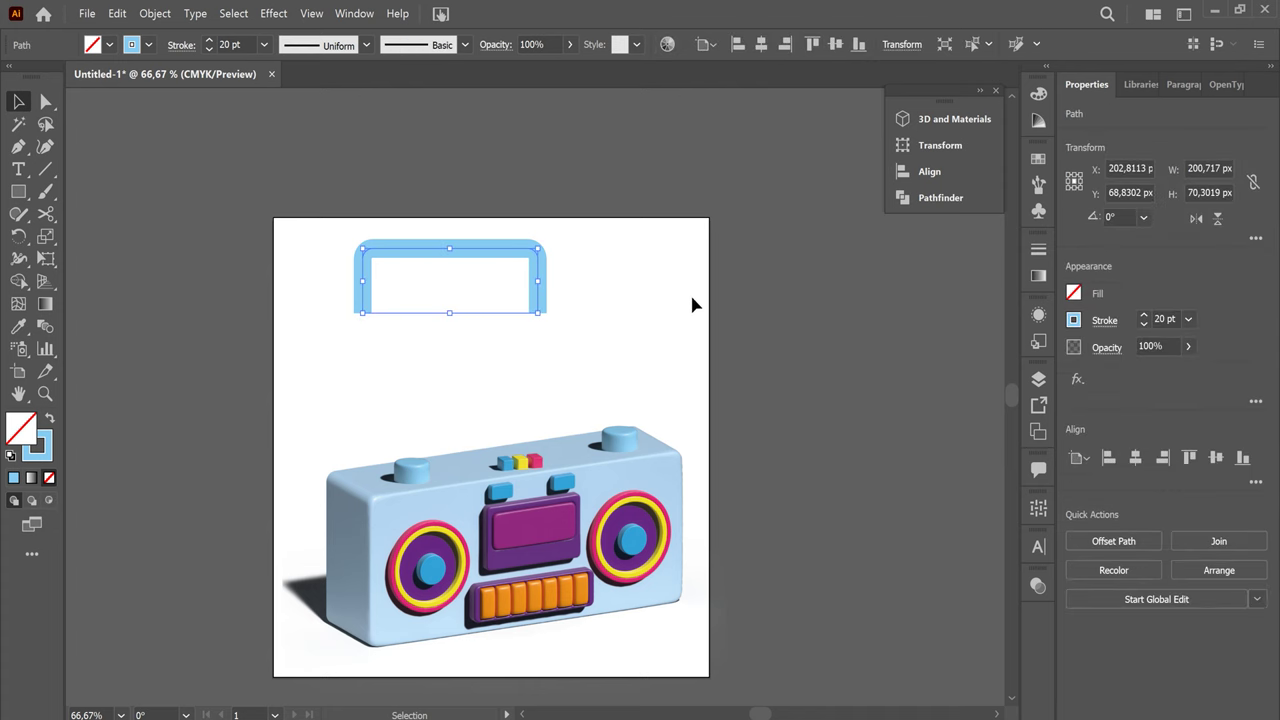
{"action": "left_click", "coordinate": [934, 118]}
Inflate the handle, tilt it to Off-Axis Front, set Volume to 50% and ray-trace render it
{"action": "left_click", "coordinate": [700, 146]}
{"action": "left_click", "coordinate": [843, 244]}
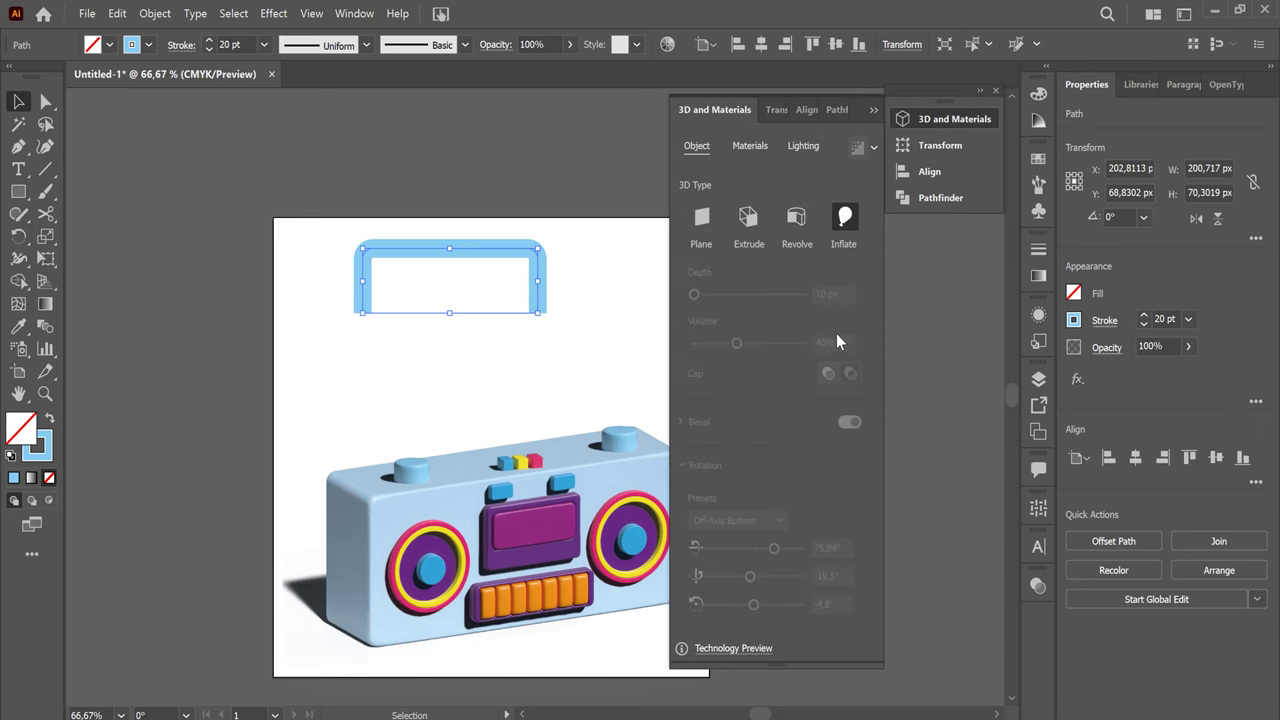
{"action": "left_click", "coordinate": [775, 519]}
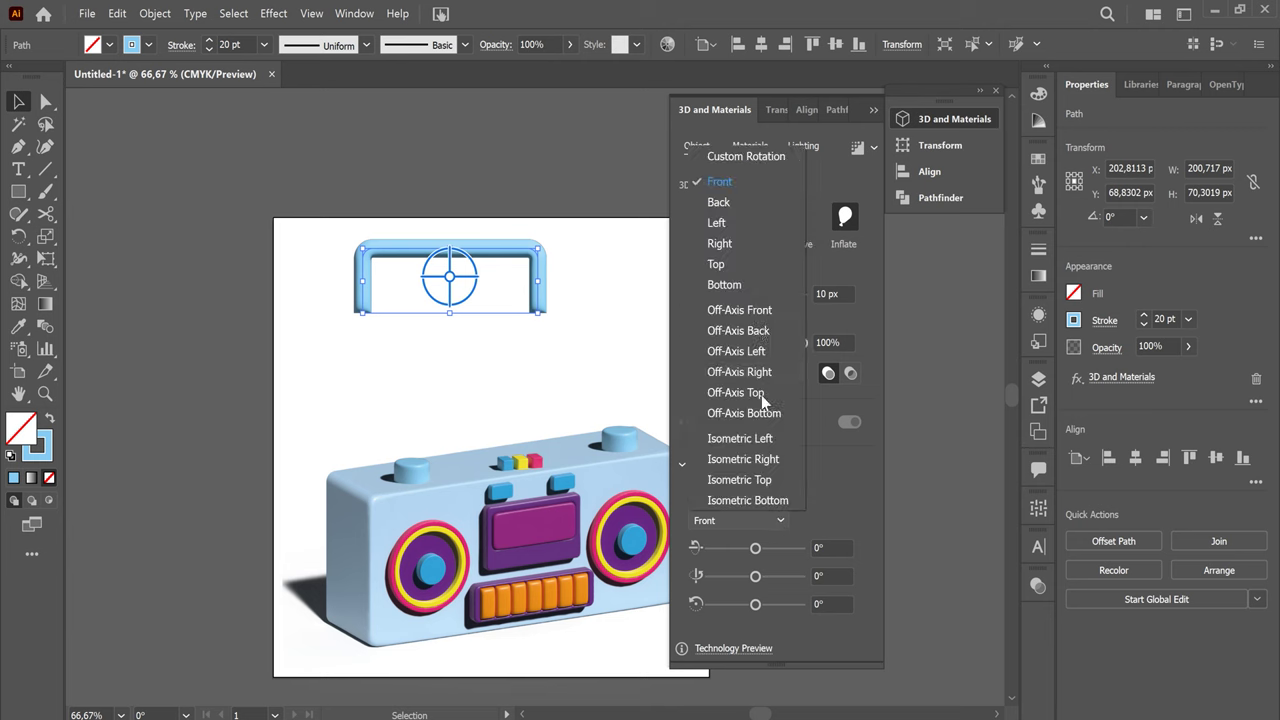
{"action": "left_click", "coordinate": [764, 306]}
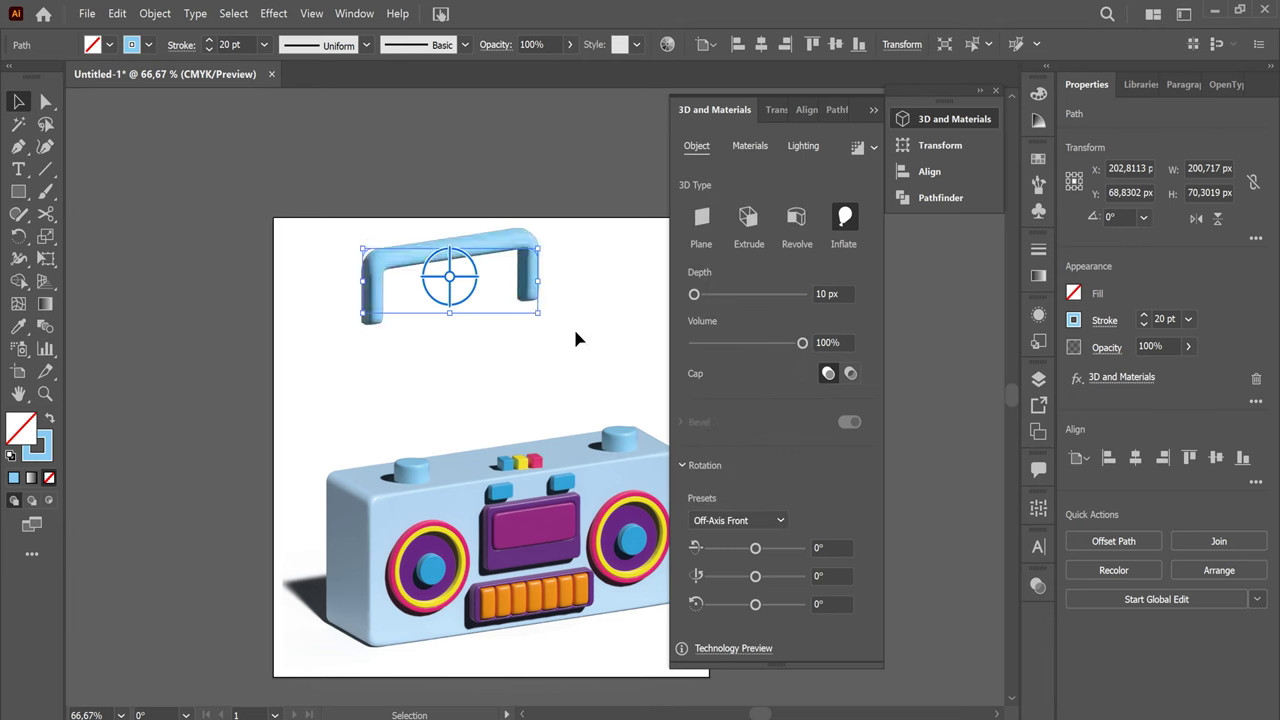
{"action": "left_click", "coordinate": [833, 342]}
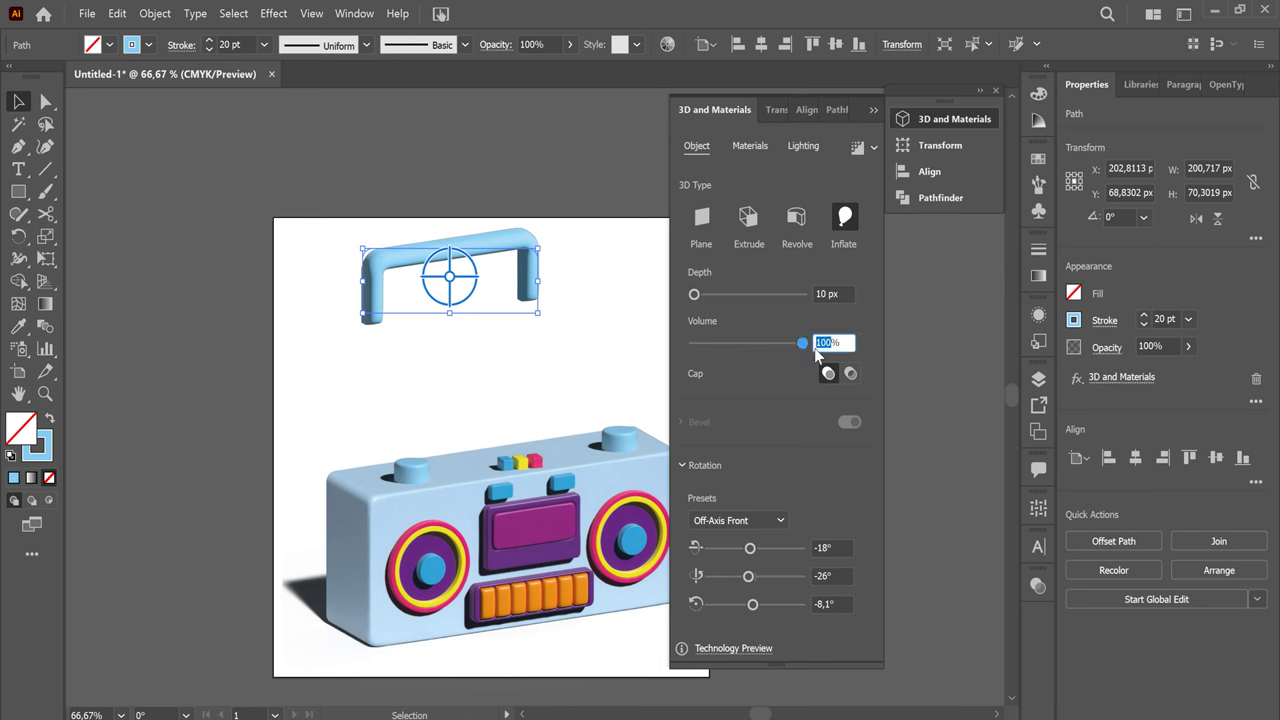
{"action": "type", "text": "50"}
{"action": "key", "text": "Return"}
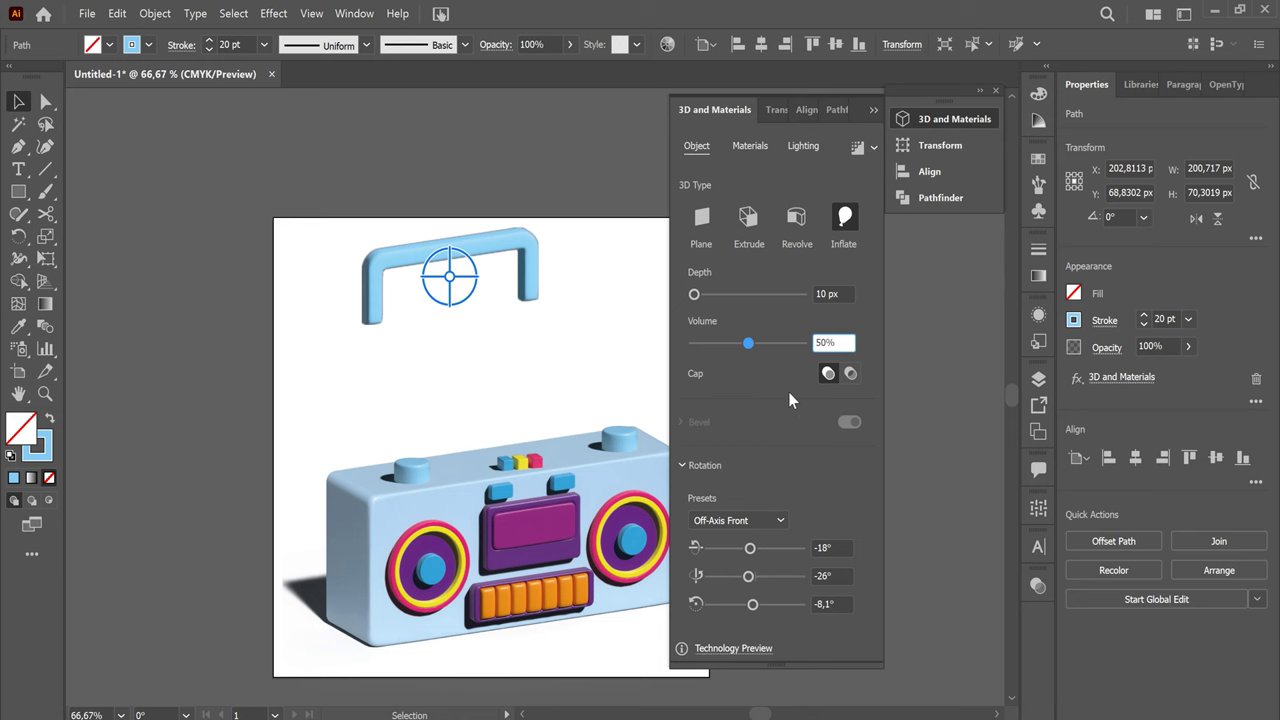
{"action": "key", "text": "Return"}
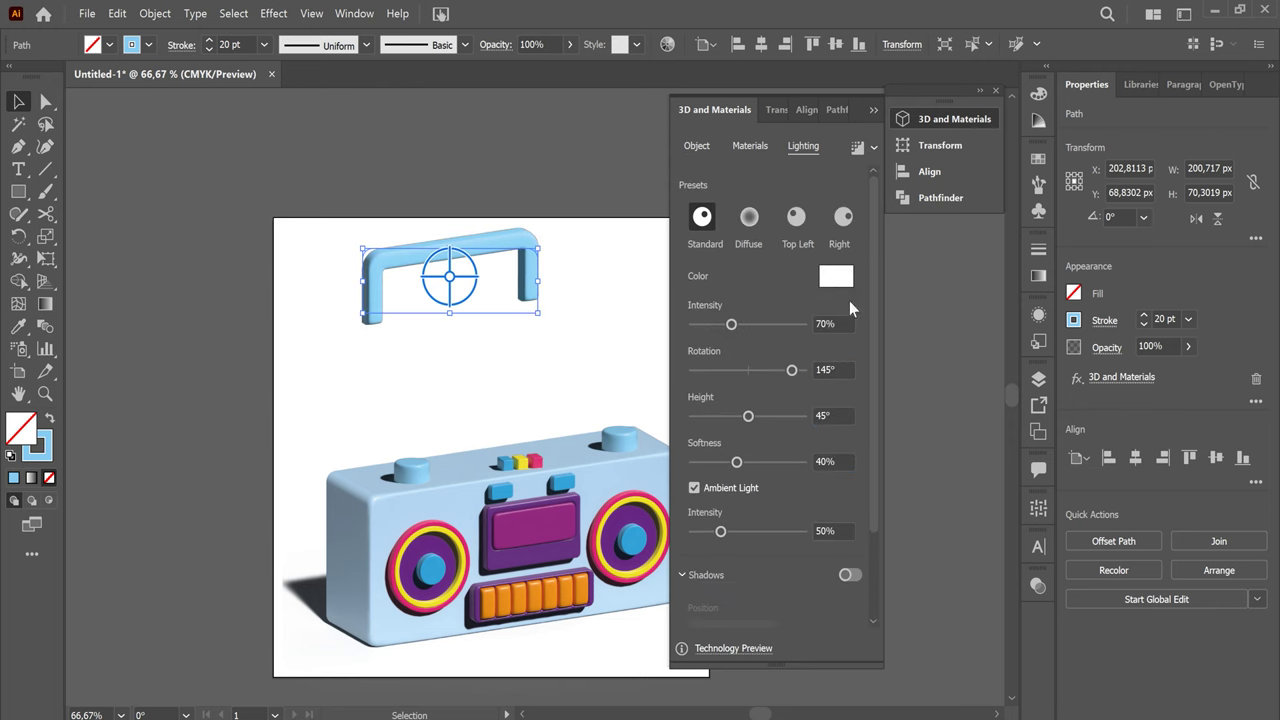
{"action": "left_click", "coordinate": [857, 148]}
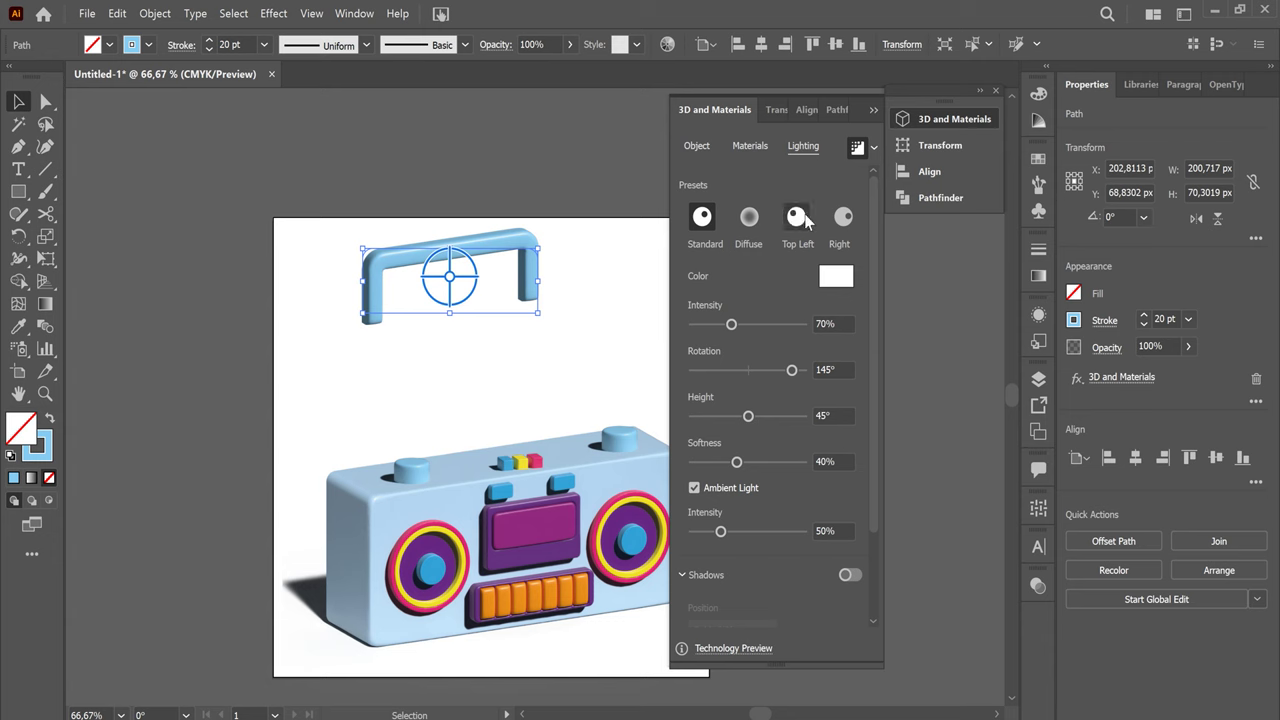
{"action": "left_click", "coordinate": [590, 345]}
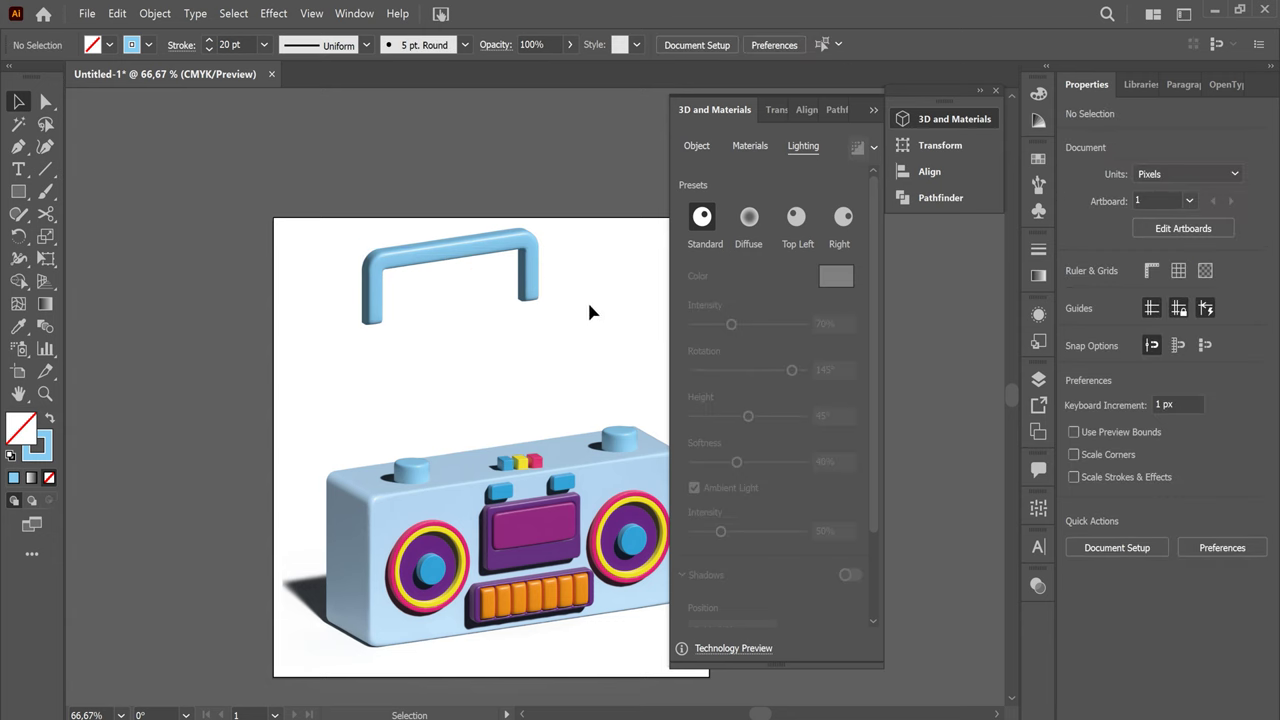
Expand the handle's 3D appearance into flat artwork with Object > Expand Appearance
{"action": "left_click", "coordinate": [529, 288]}
{"action": "left_click", "coordinate": [155, 13]}
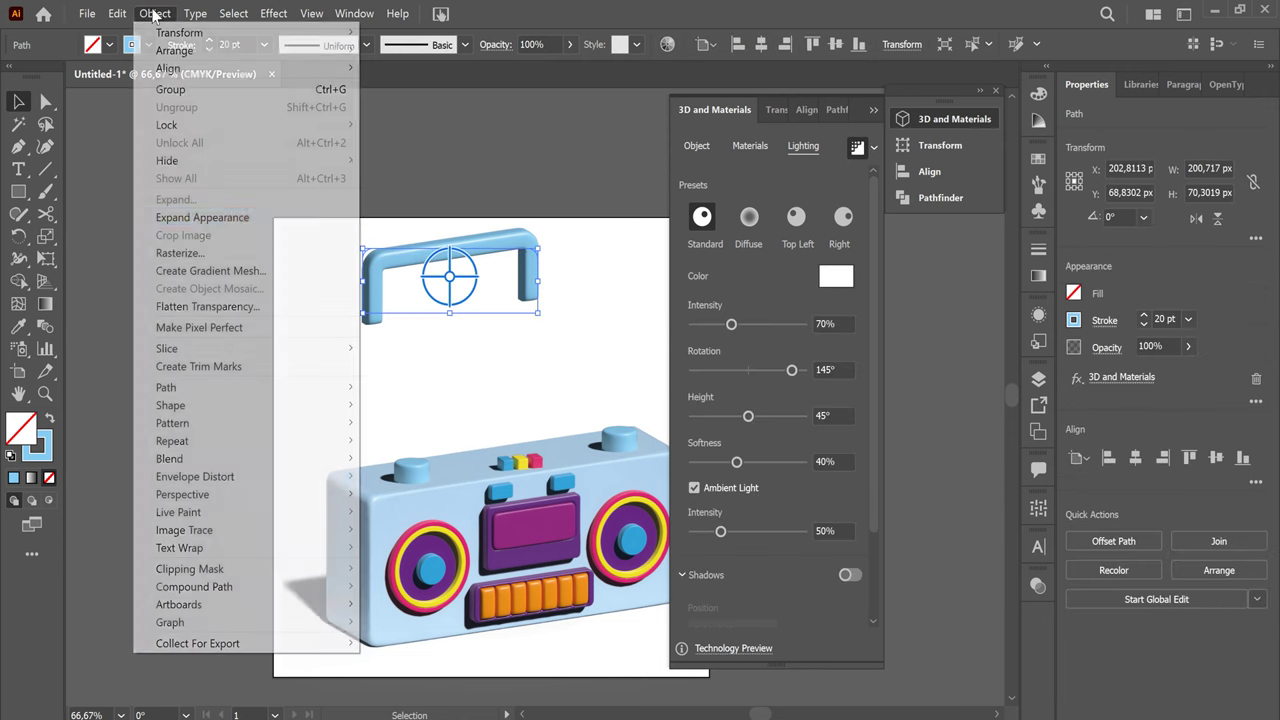
{"action": "left_click", "coordinate": [190, 216]}
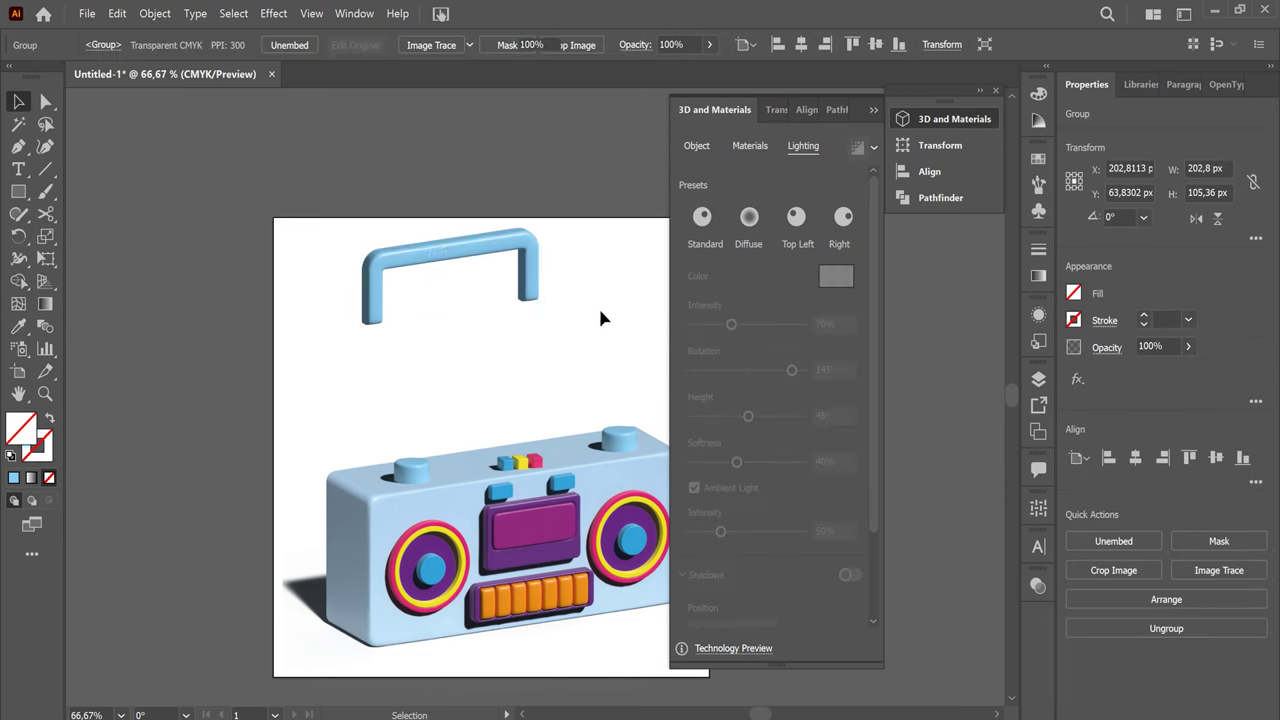
{"action": "left_click", "coordinate": [595, 311]}
{"action": "left_click", "coordinate": [874, 110]}
Try scaling and moving the handle onto the boombox top, then undo both changes
{"action": "left_click", "coordinate": [531, 290]}
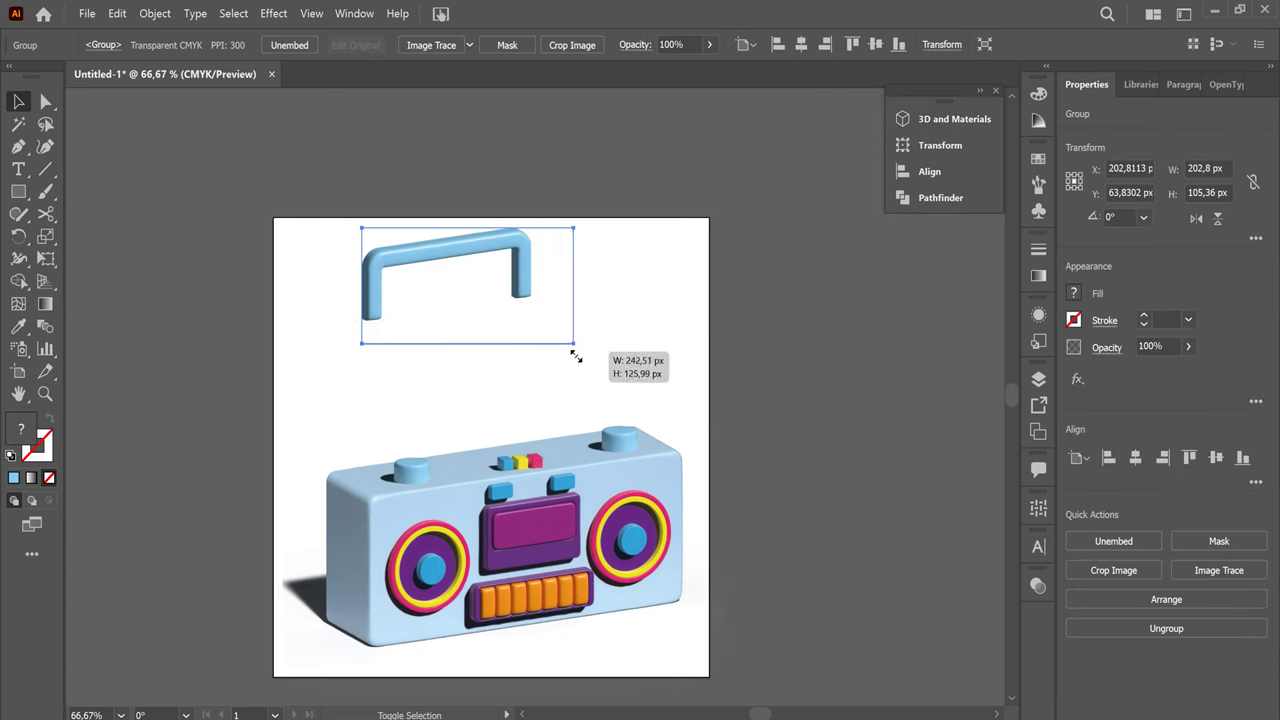
{"action": "left_click_drag", "start_coordinate": [538, 322], "coordinate": [595, 355]}
{"action": "left_click_drag", "start_coordinate": [582, 298], "coordinate": [574, 423]}
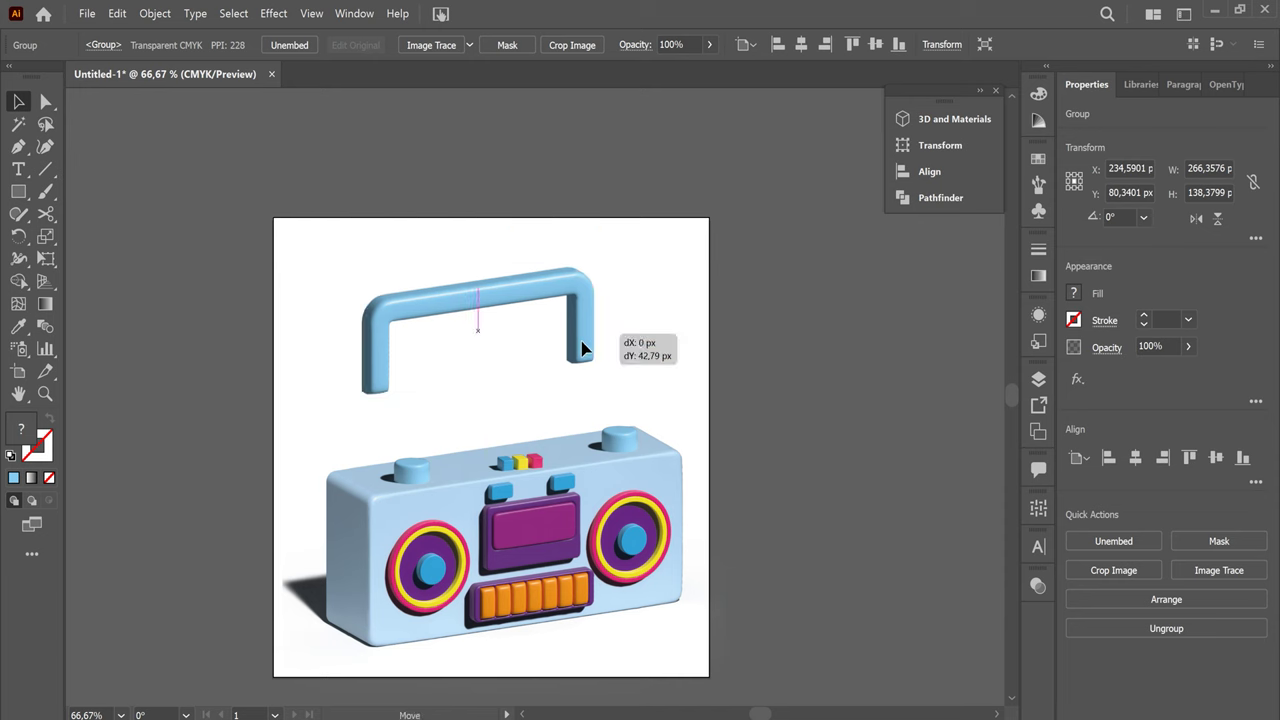
{"action": "left_click_drag", "start_coordinate": [586, 350], "coordinate": [632, 323]}
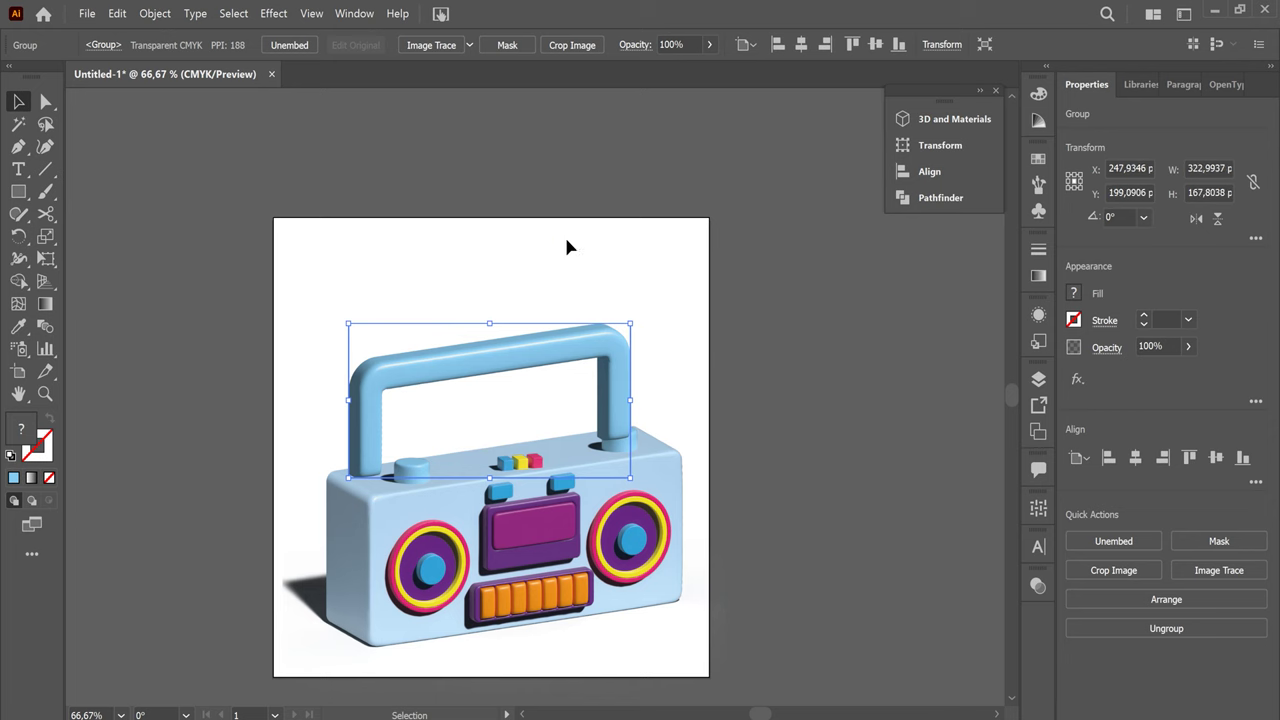
{"action": "left_click", "coordinate": [717, 297]}
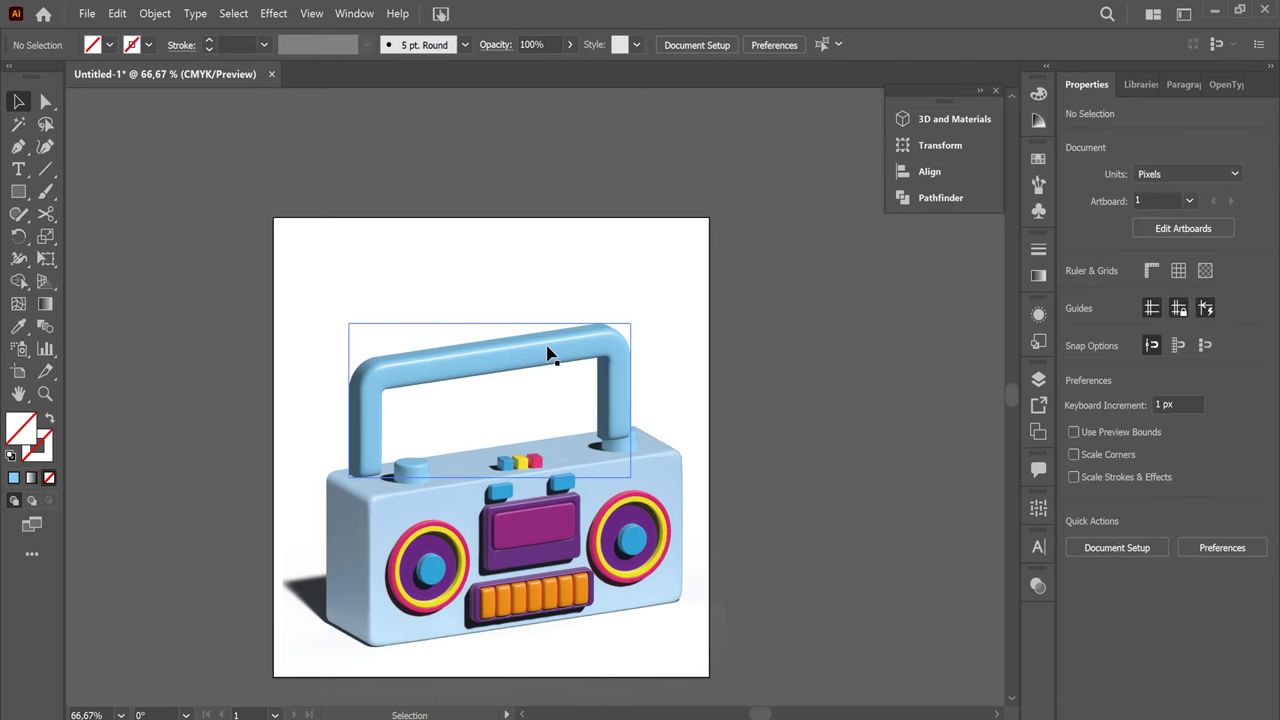
{"action": "key", "text": "ctrl+z"}
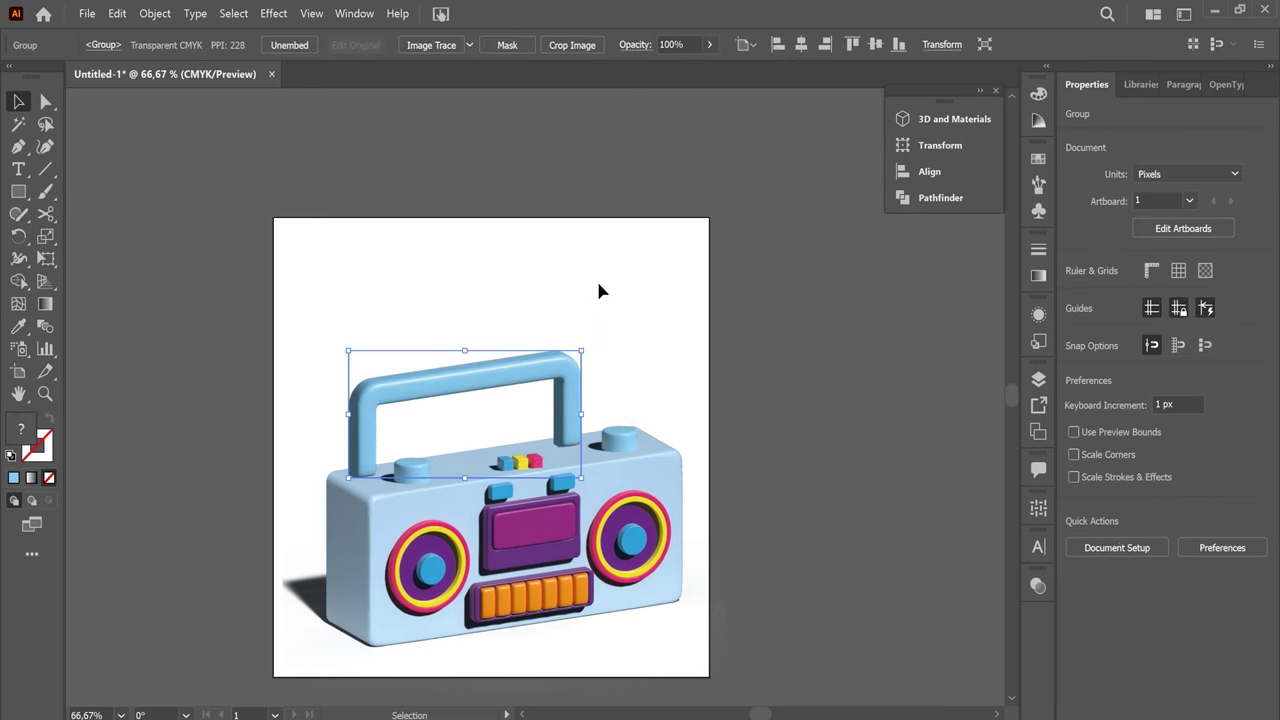
{"action": "key", "text": "ctrl+z"}
{"action": "key", "text": "ctrl+z"}
{"action": "key", "text": "ctrl+z"}
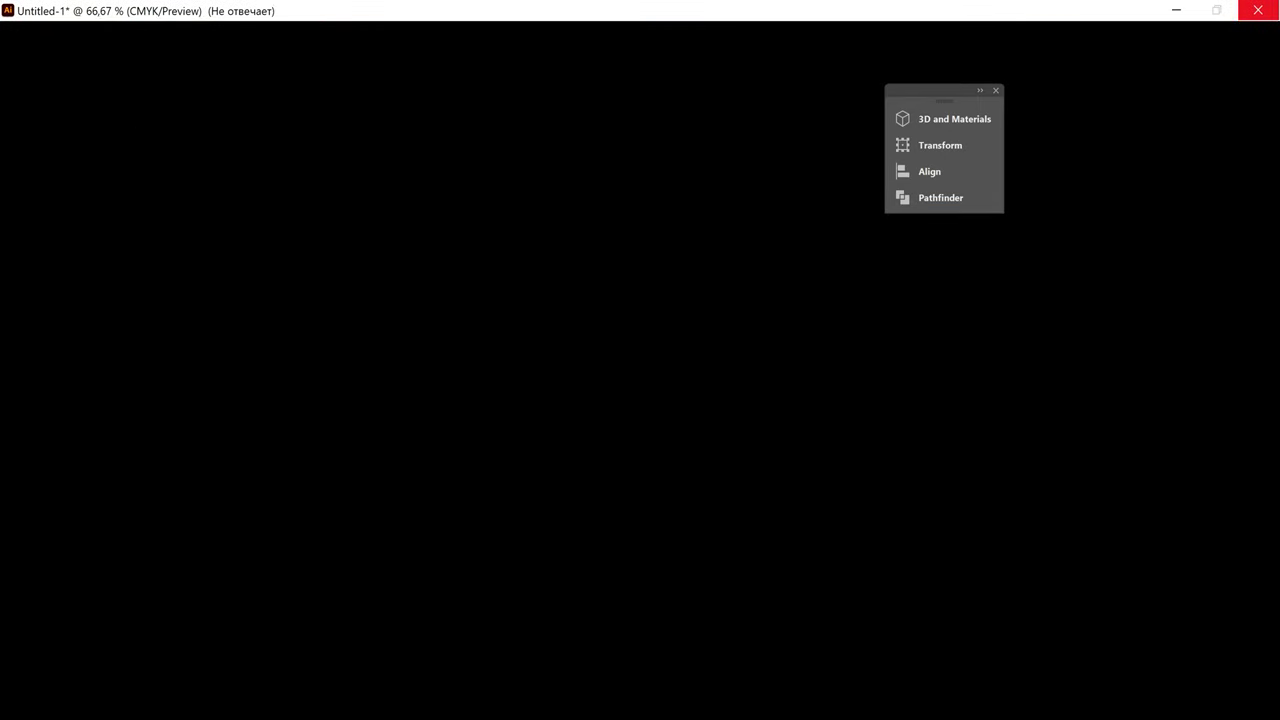
Reduce the handle's inflate Volume to 20% and its stroke weight to 14 pt
{"action": "left_click", "coordinate": [582, 719]}
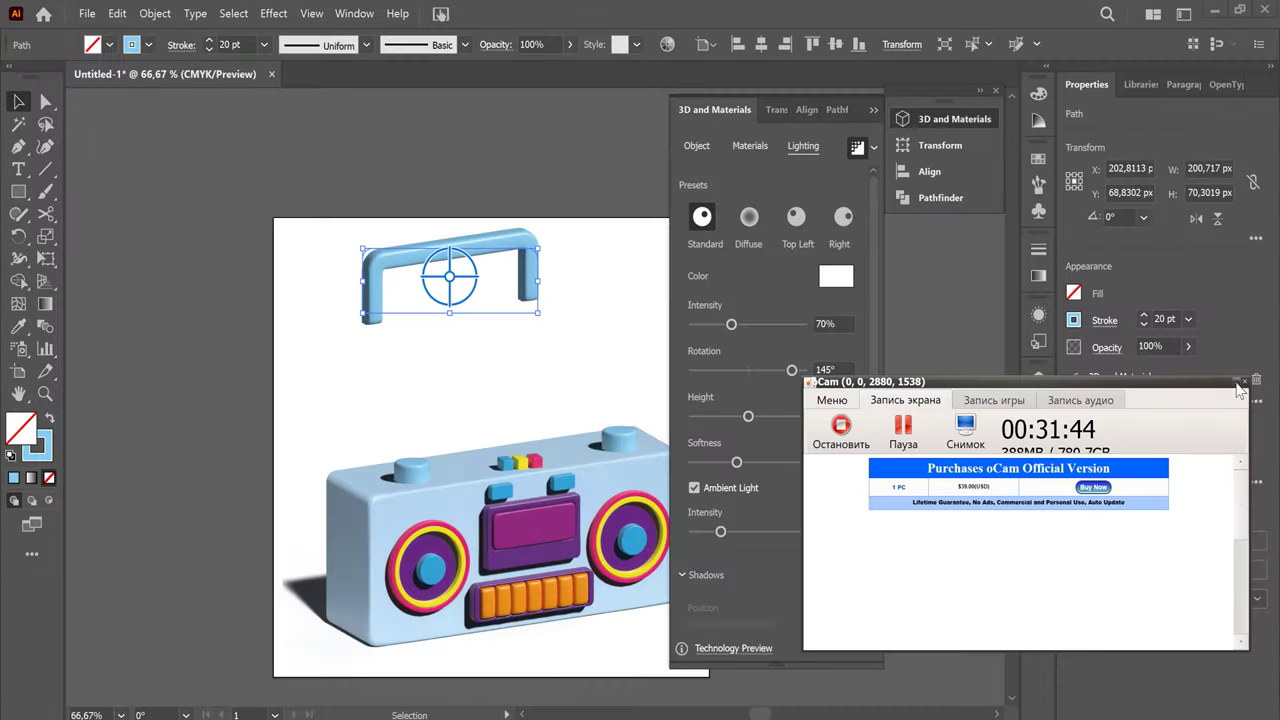
{"action": "left_click", "coordinate": [1238, 382]}
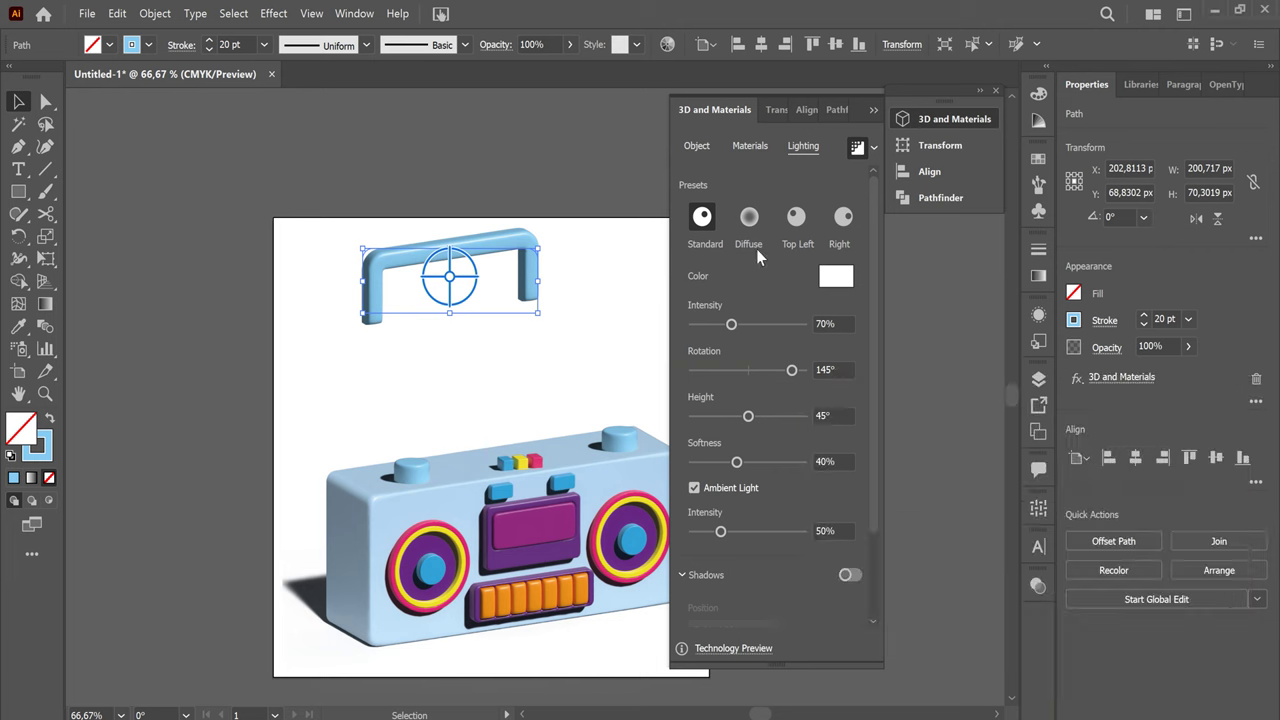
{"action": "left_click", "coordinate": [697, 146]}
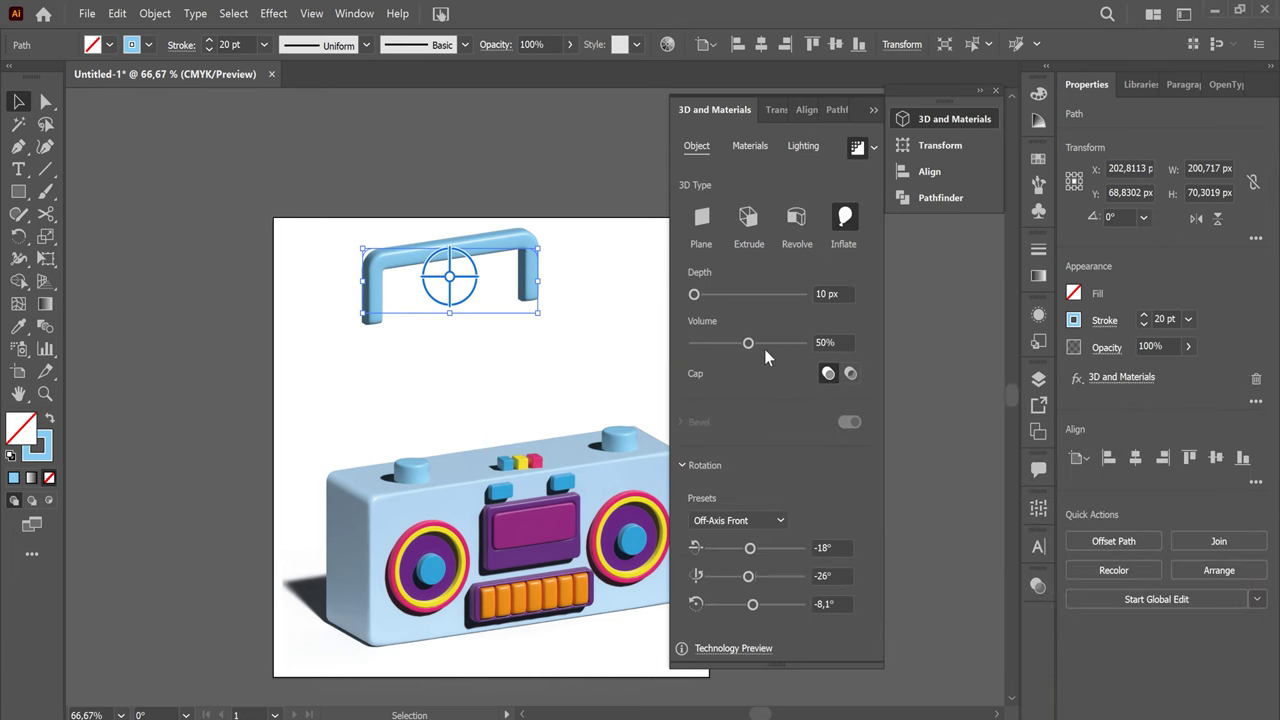
{"action": "double_click", "coordinate": [822, 342]}
{"action": "type", "text": "20"}
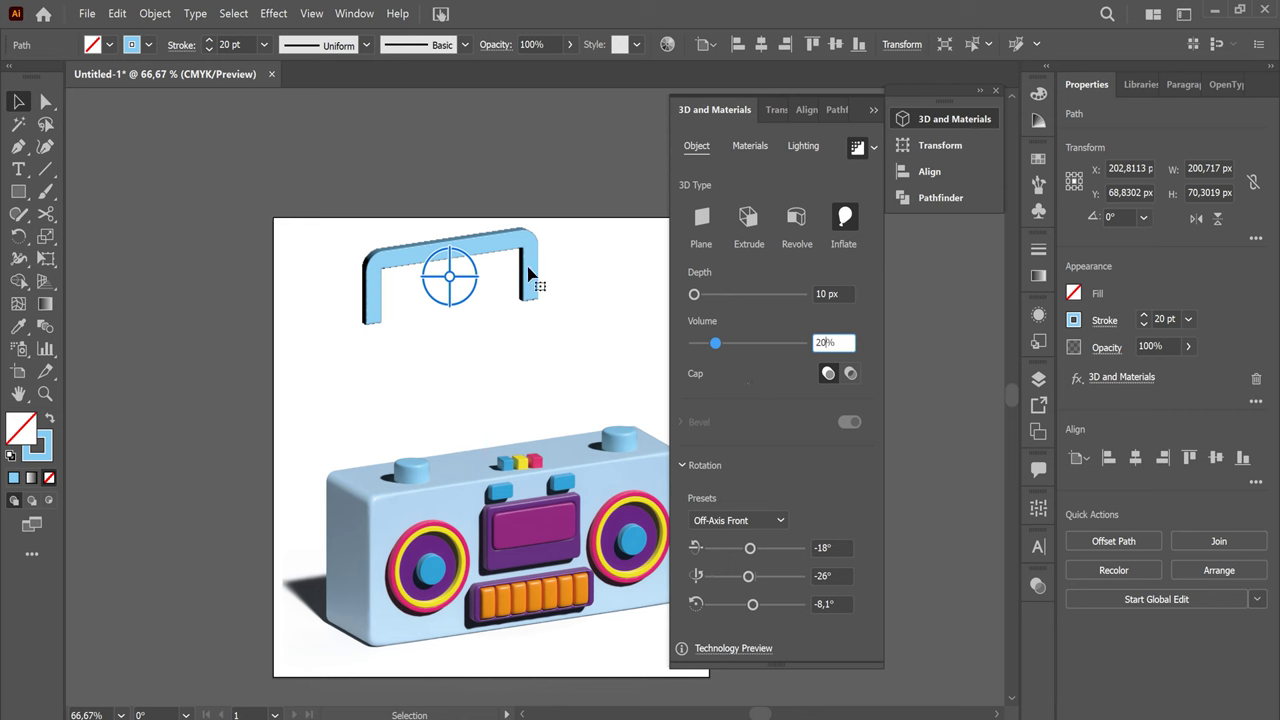
{"action": "key", "text": "Return"}
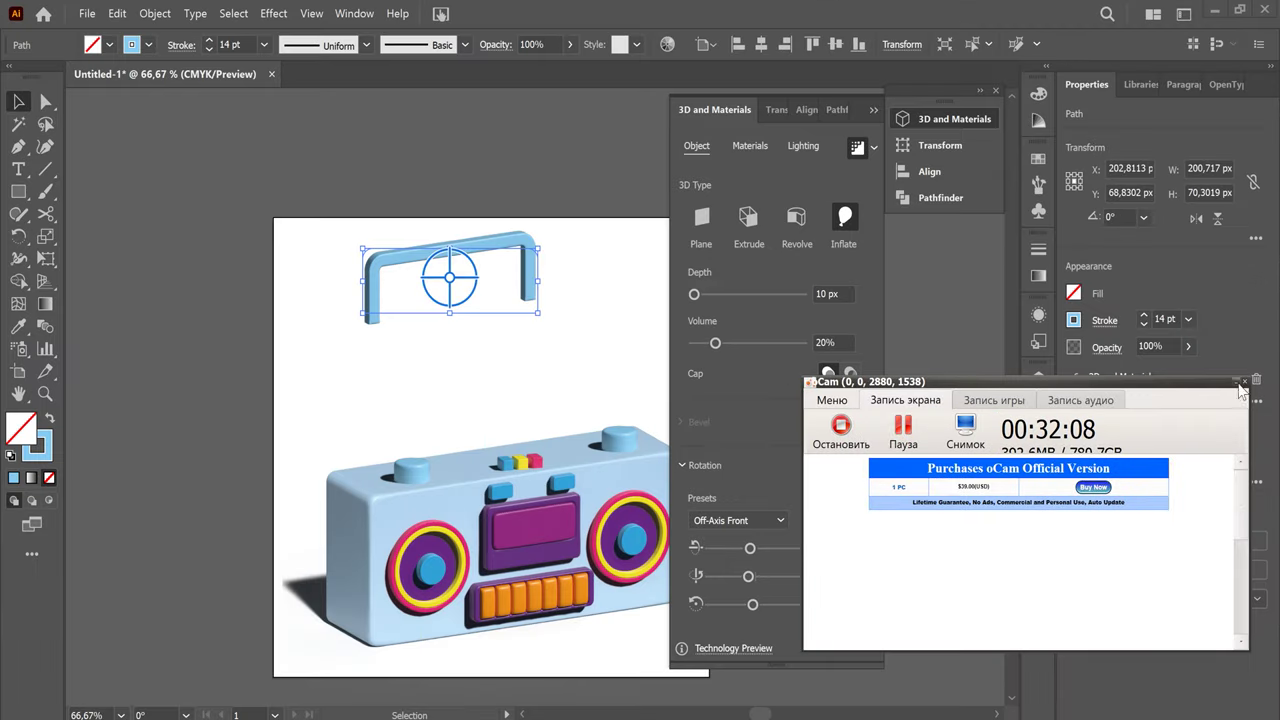
{"action": "left_click", "coordinate": [1242, 381]}
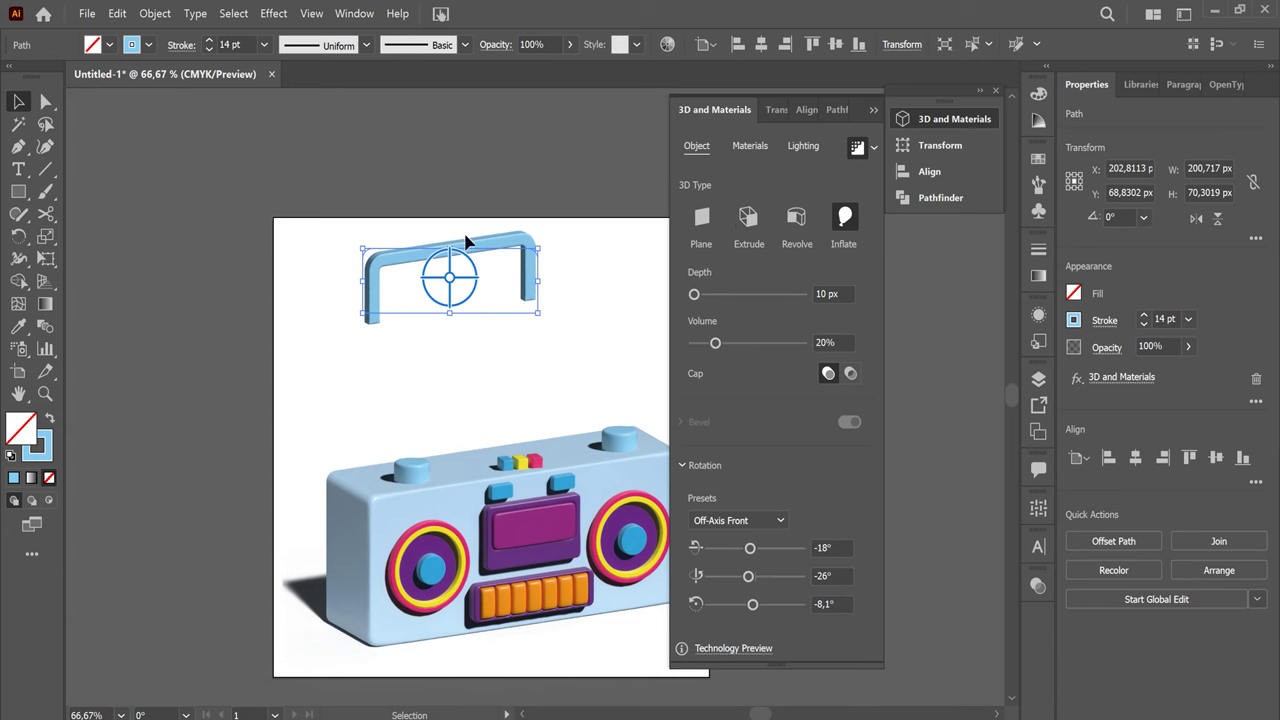
{"action": "left_click", "coordinate": [155, 13]}
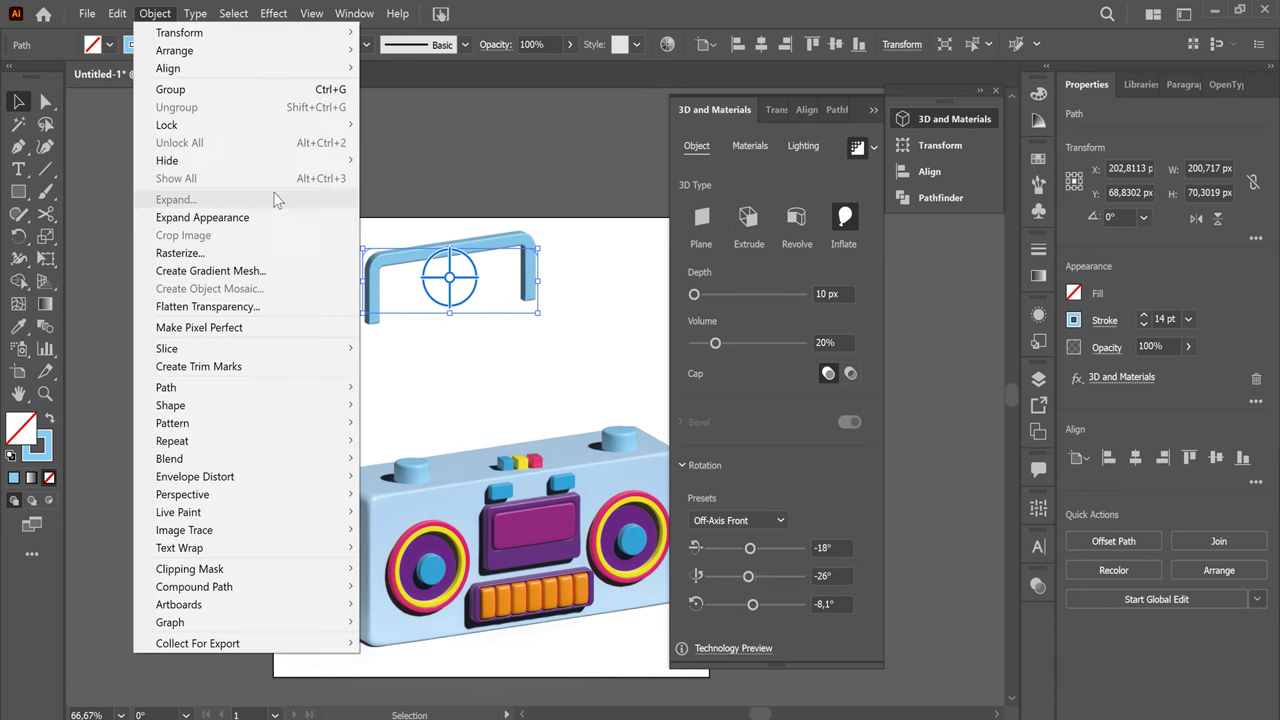
Expand the slimmer handle's appearance, enlarge it and move it onto the boombox top
{"action": "left_click", "coordinate": [285, 217]}
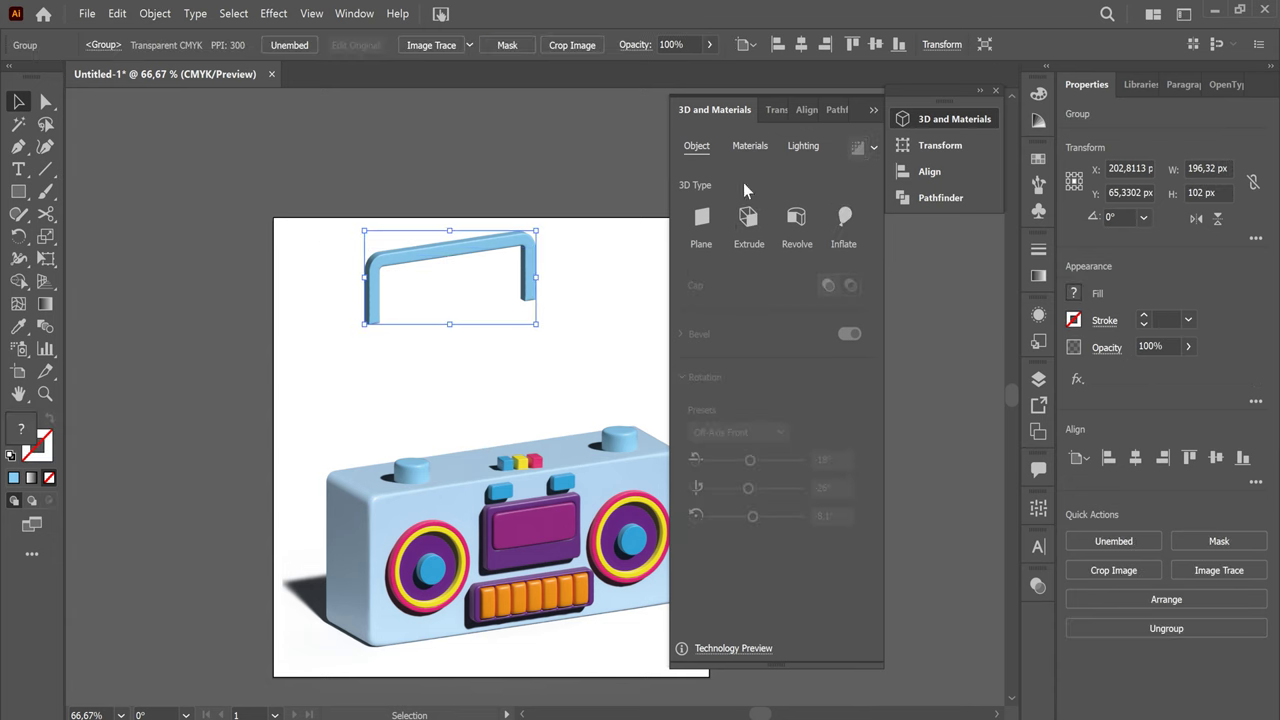
{"action": "left_click", "coordinate": [875, 111]}
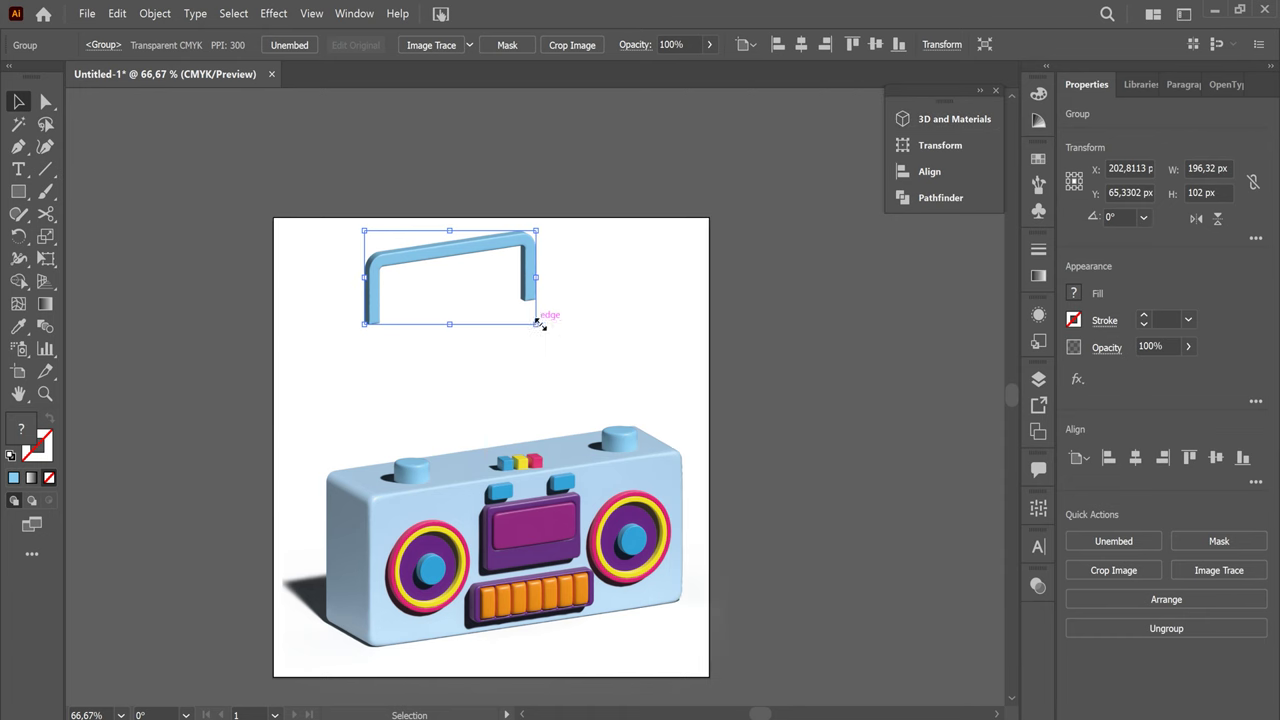
{"action": "mouse_move", "coordinate": [535, 323]}
{"action": "left_mouse_down"}
{"action": "mouse_move", "coordinate": [630, 375]}
{"action": "mouse_move", "coordinate": [620, 425]}
{"action": "left_mouse_up"}
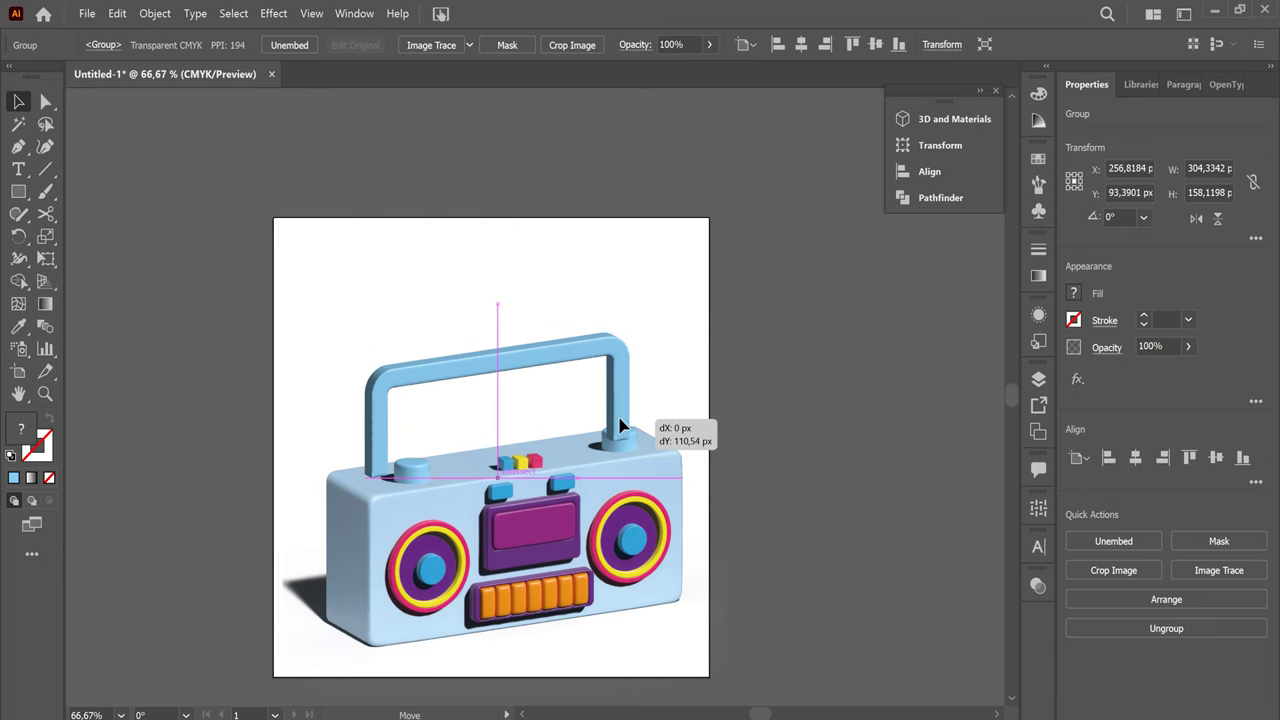
{"action": "left_click_drag", "start_coordinate": [620, 425], "coordinate": [620, 425]}
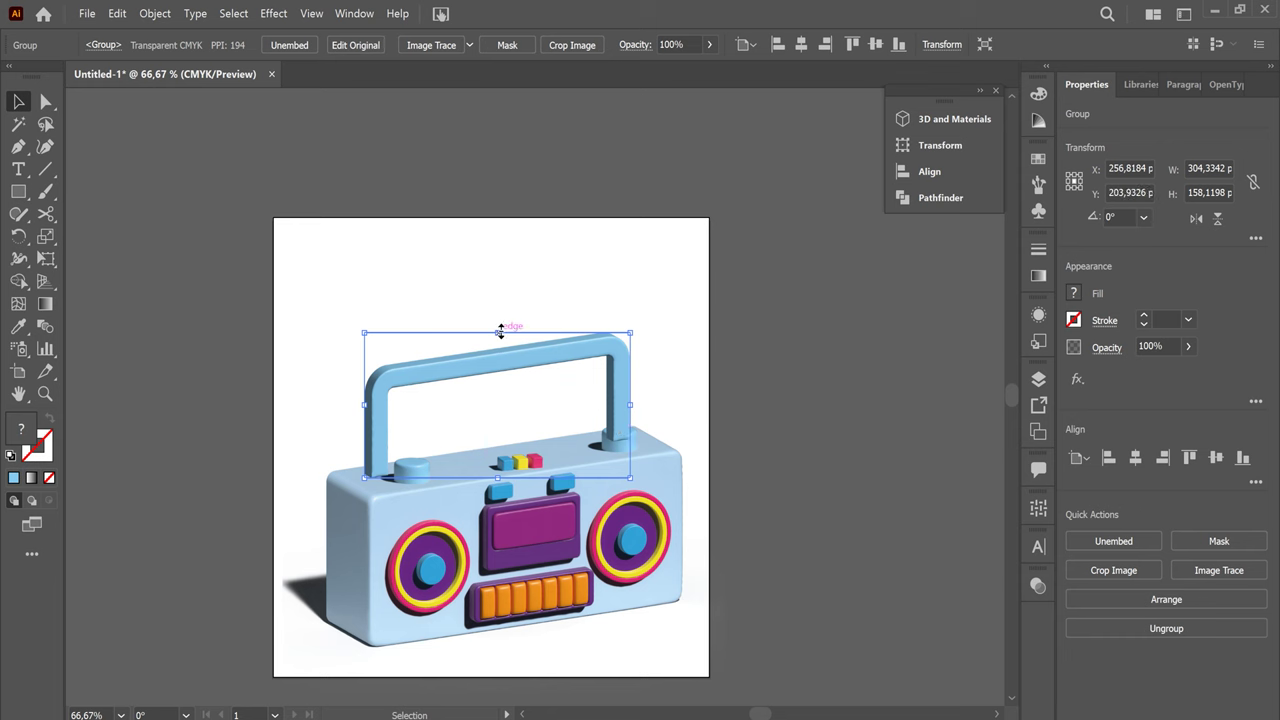
{"action": "key", "text": "a"}
{"action": "key", "text": "v"}
Send the handle backward behind the knob, nudge it into place, then delete it
{"action": "right_click", "coordinate": [624, 387]}
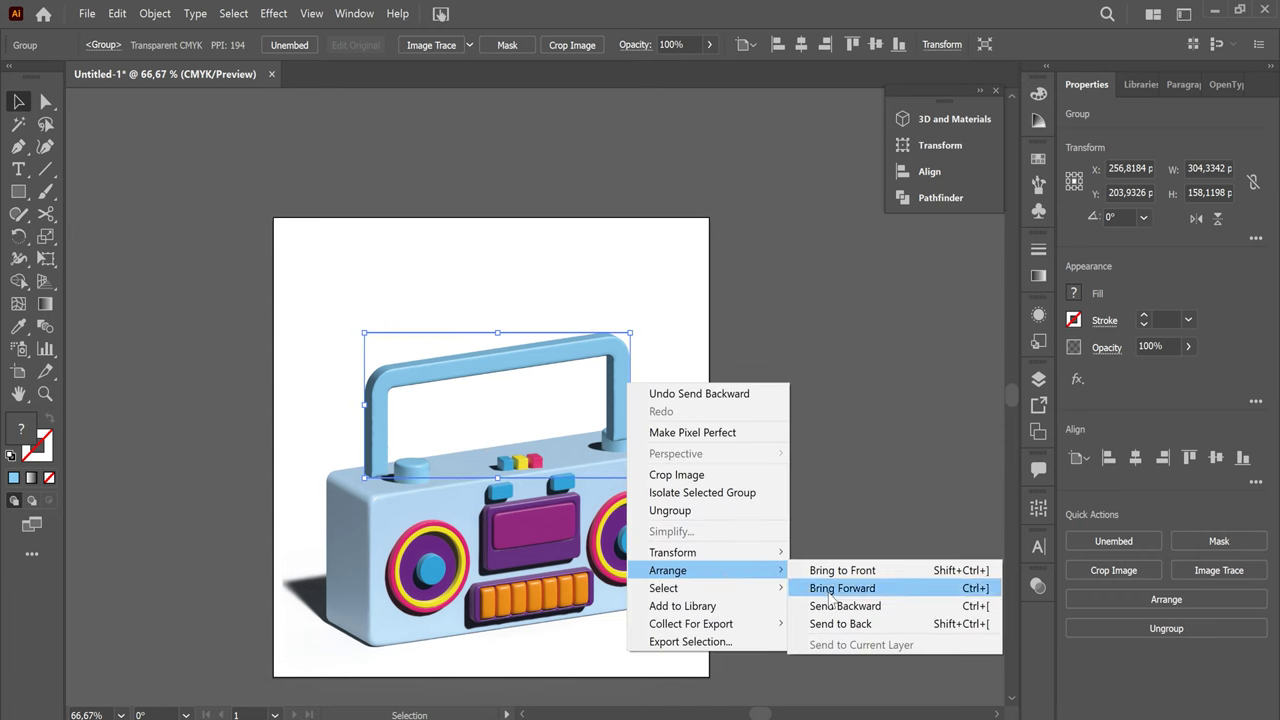
{"action": "mouse_move", "coordinate": [668, 570]}
{"action": "left_click", "coordinate": [830, 606]}
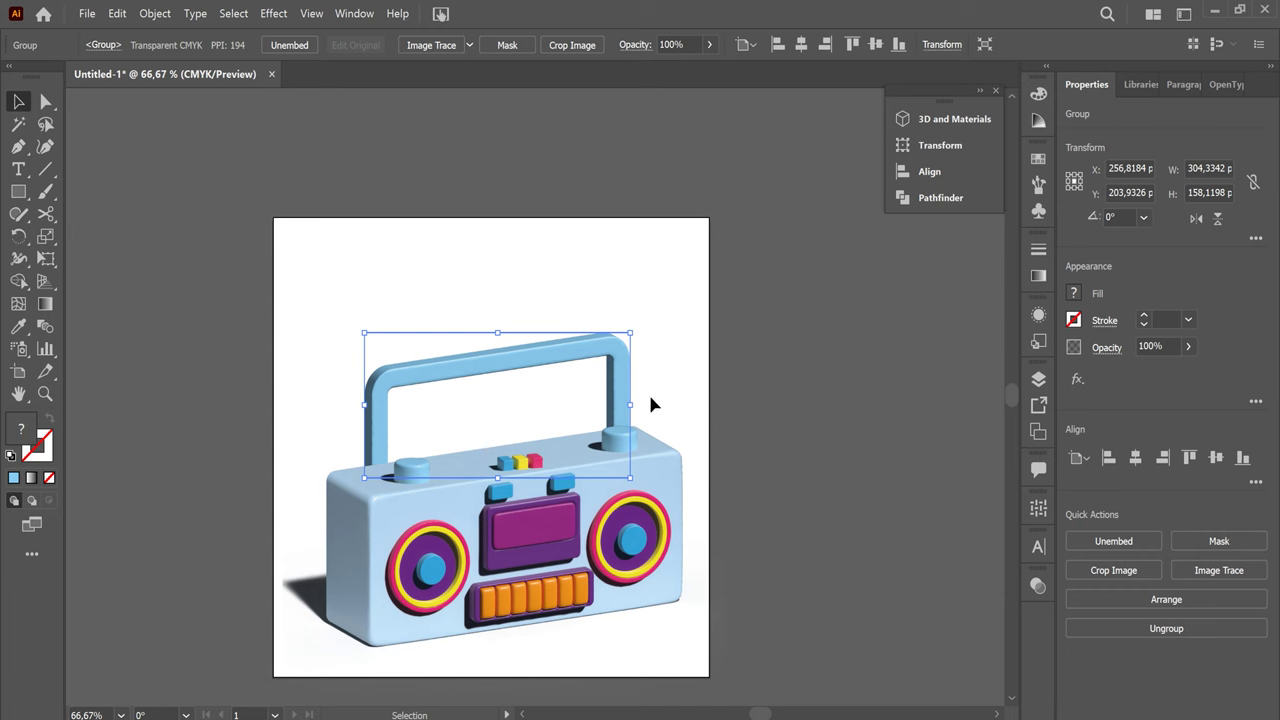
{"action": "left_click_drag", "start_coordinate": [624, 370], "coordinate": [617, 363]}
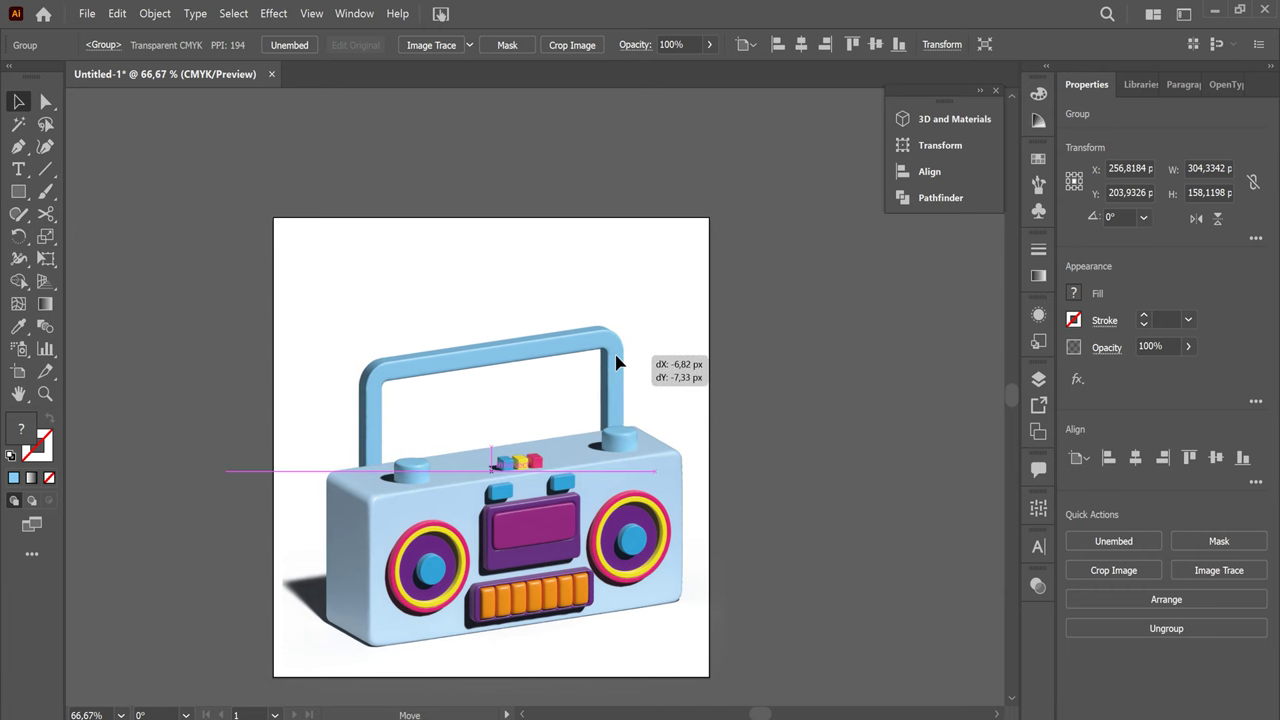
{"action": "left_click_drag", "start_coordinate": [617, 363], "coordinate": [613, 384]}
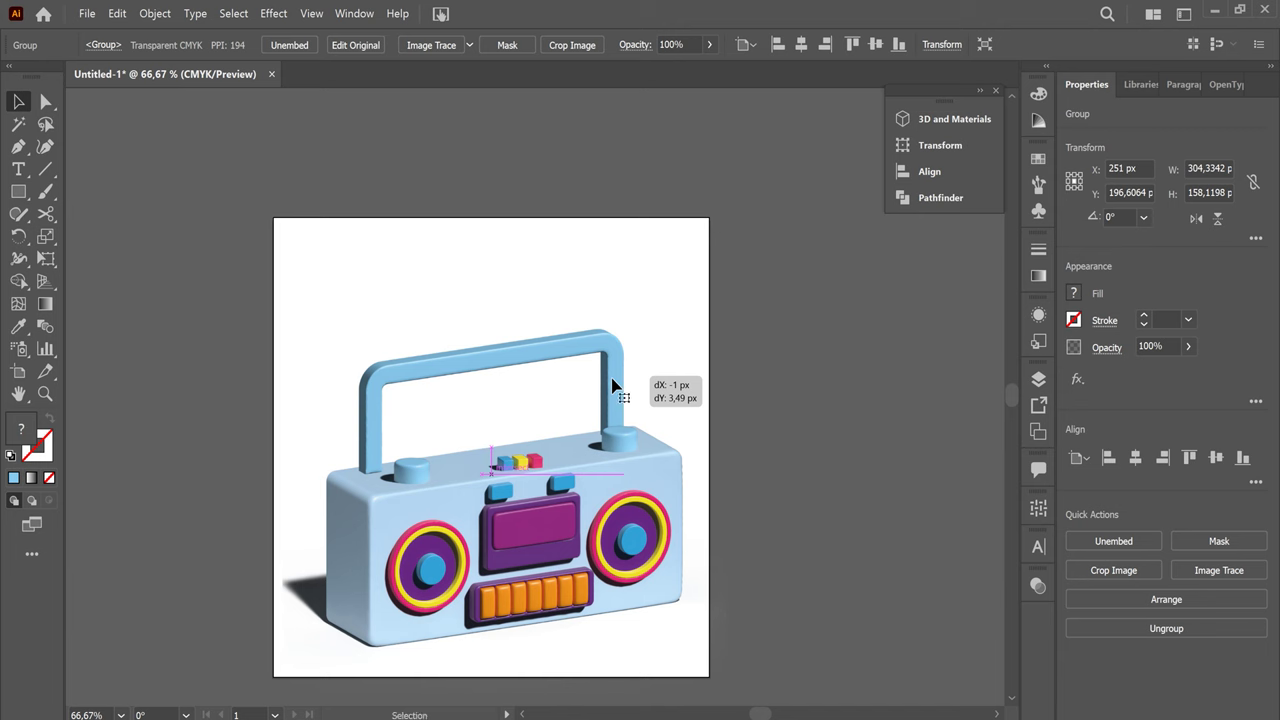
{"action": "left_click_drag", "start_coordinate": [613, 384], "coordinate": [613, 384]}
{"action": "left_click", "coordinate": [657, 324]}
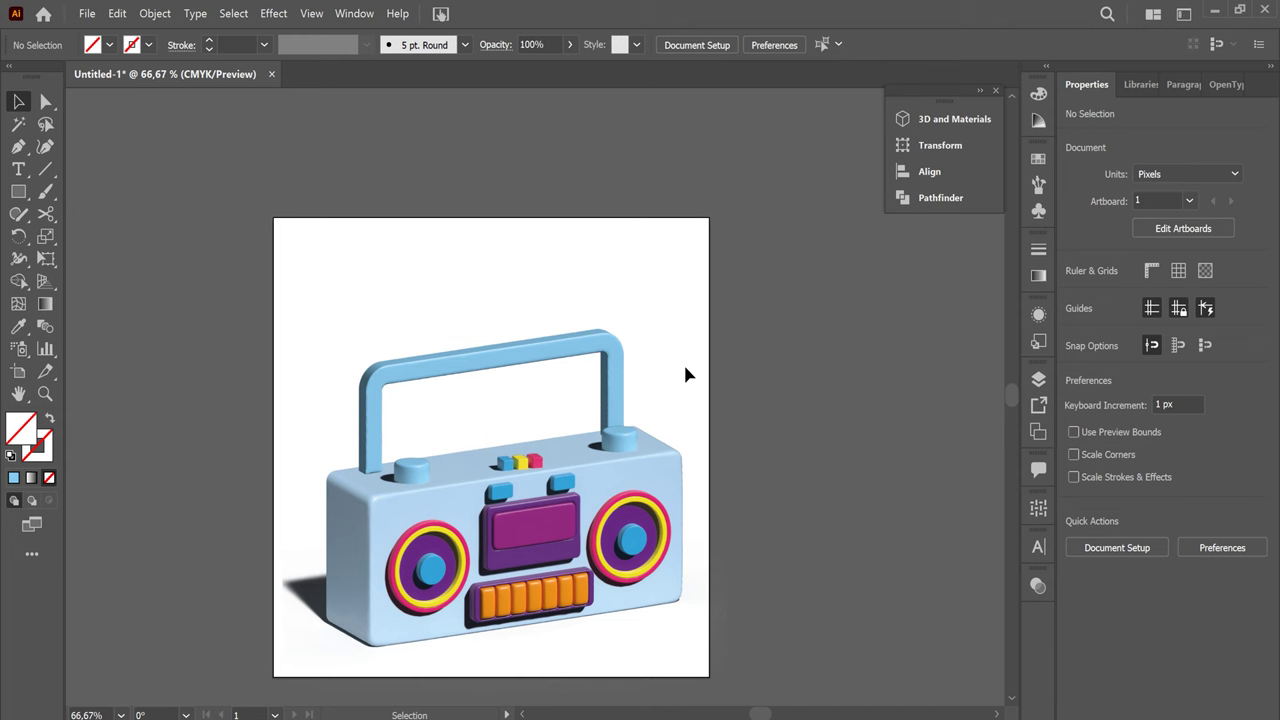
{"action": "left_click", "coordinate": [549, 362]}
{"action": "key", "text": "Delete"}
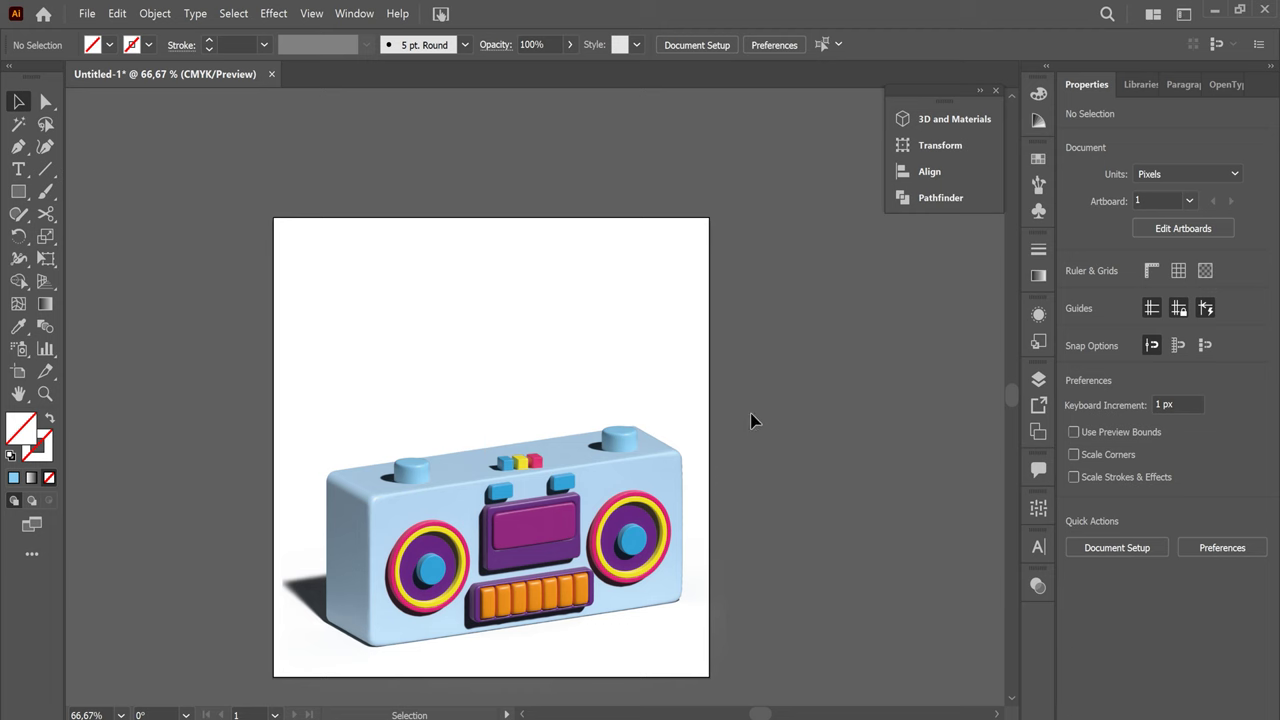
Draw a 500×500 px square over the artboard filled pale yellow #fffdc0
{"action": "left_click_drag", "start_coordinate": [700, 468], "coordinate": [667, 423]}
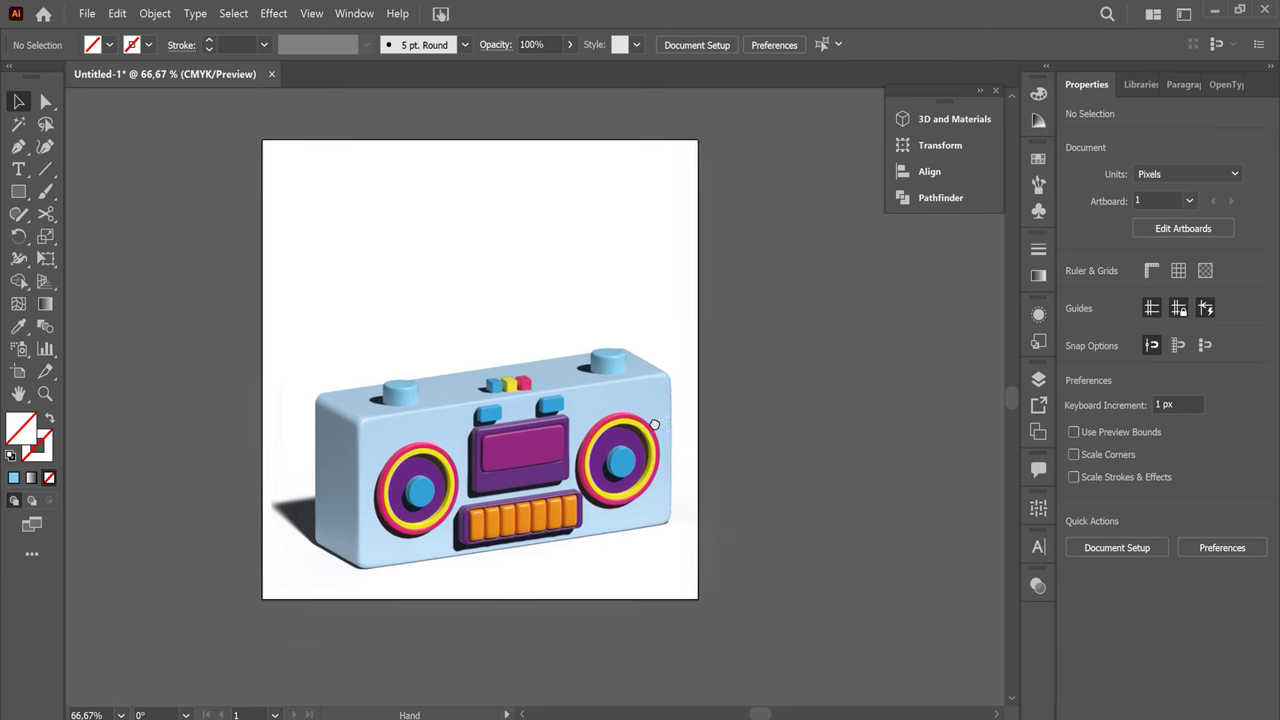
{"action": "left_click", "coordinate": [18, 191]}
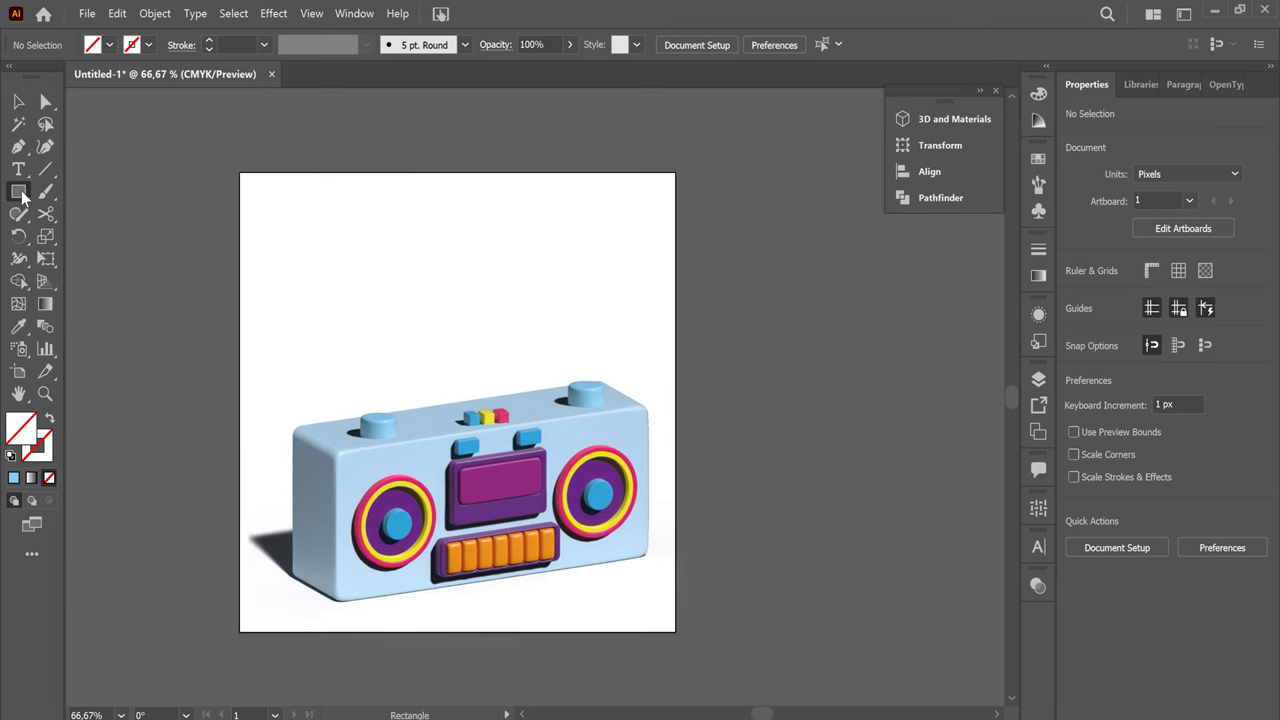
{"action": "left_click_drag", "start_coordinate": [241, 172], "coordinate": [677, 632]}
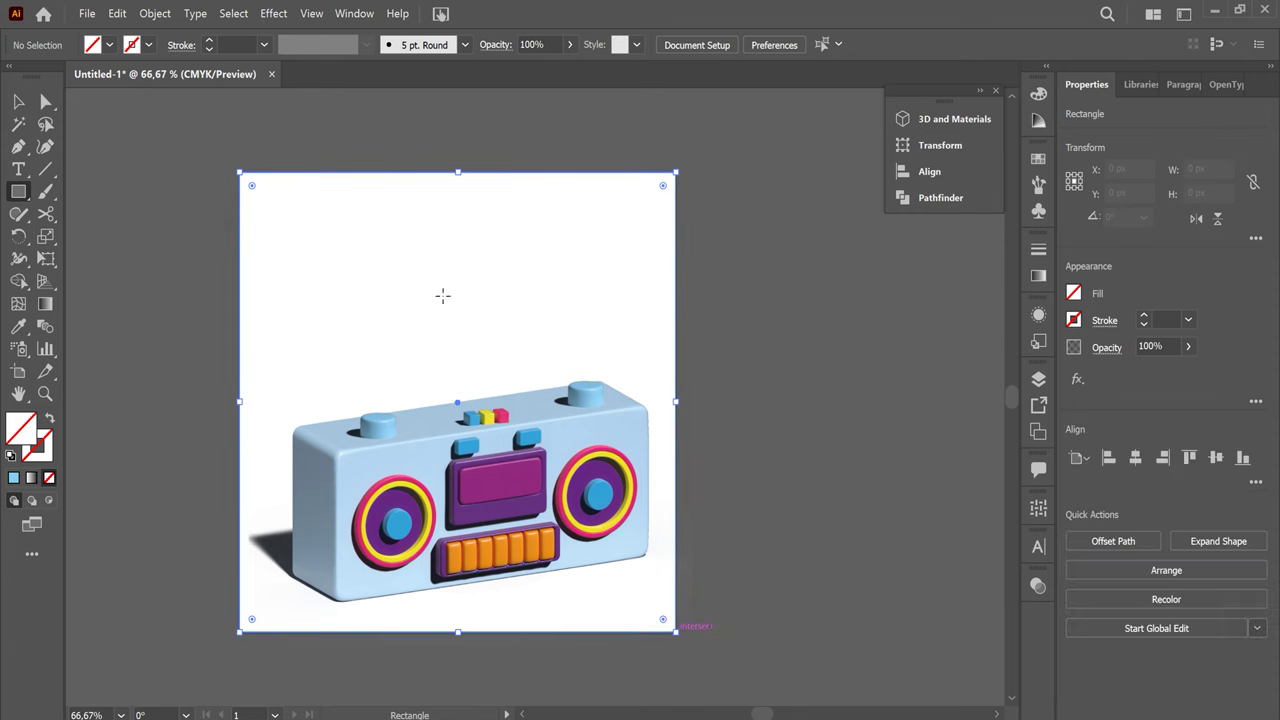
{"action": "left_click", "coordinate": [109, 44]}
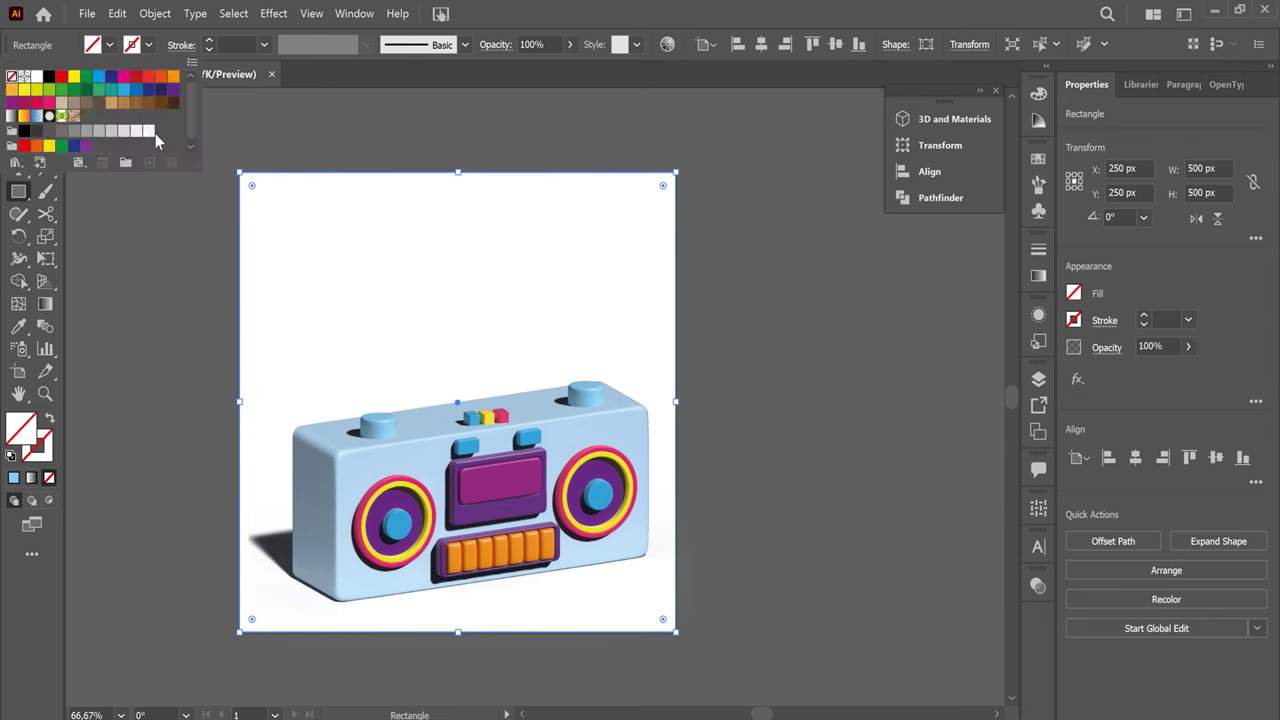
{"action": "left_click", "coordinate": [36, 89]}
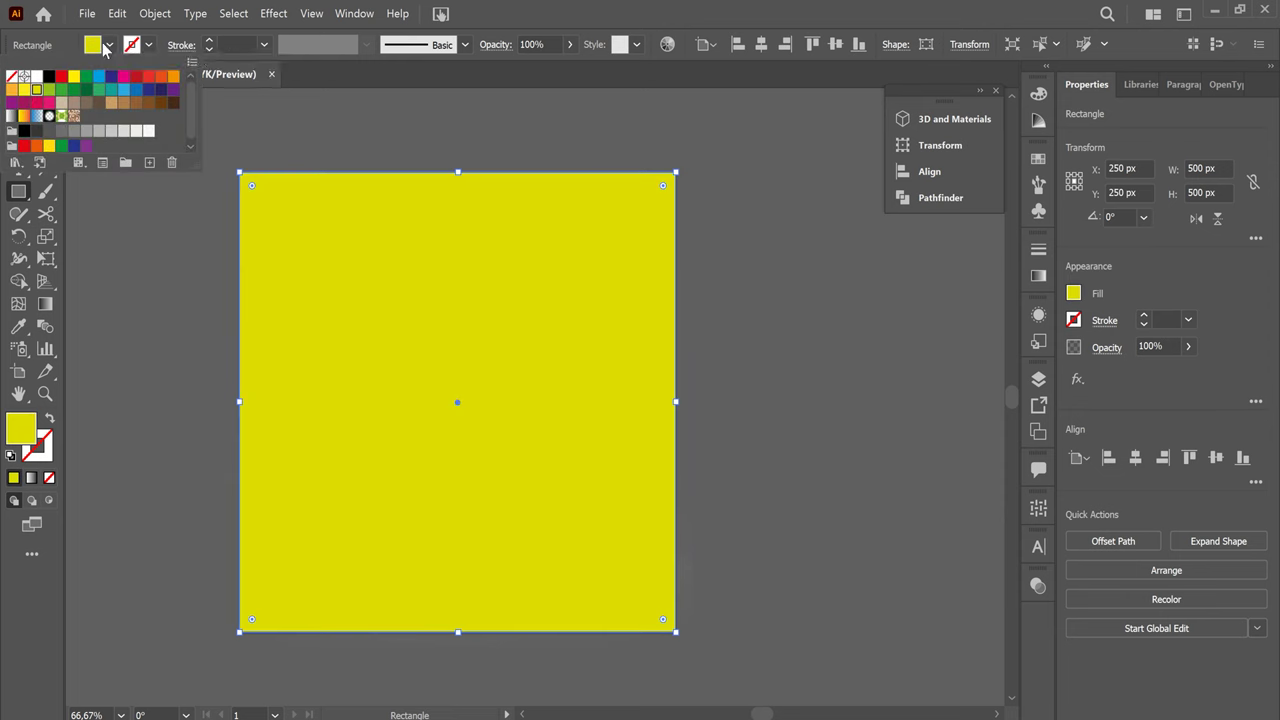
{"action": "left_click", "coordinate": [31, 438]}
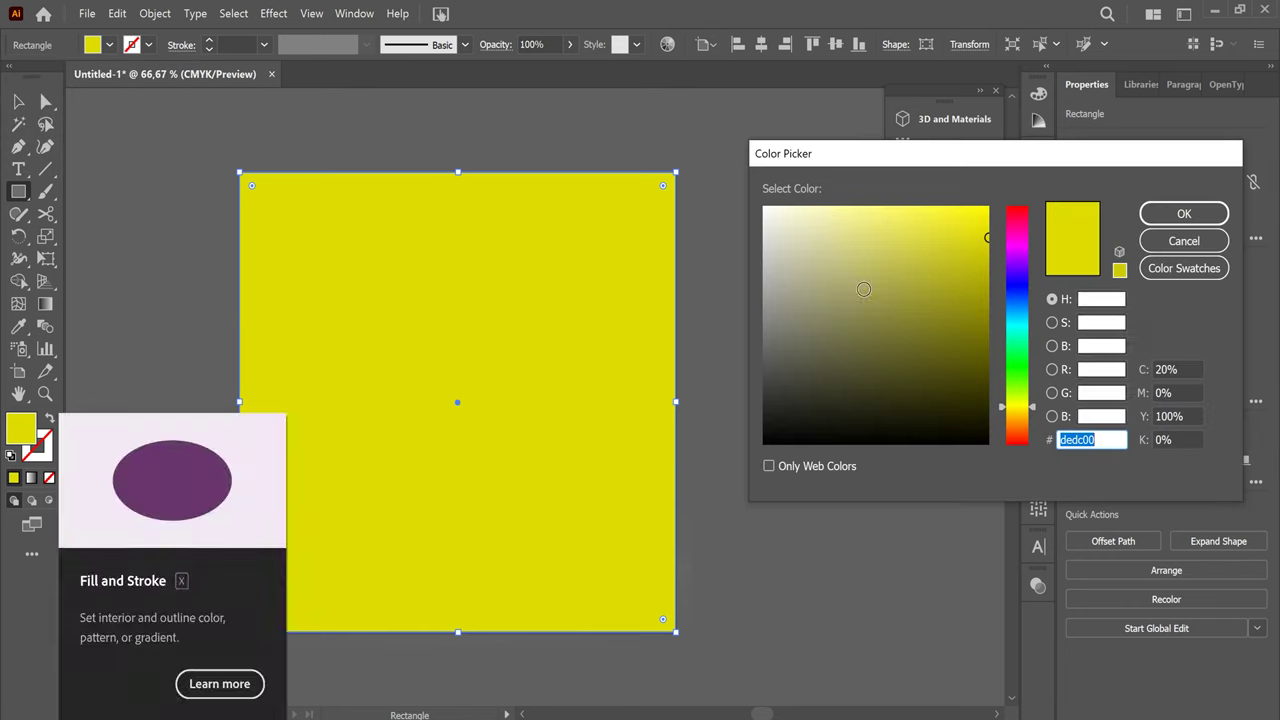
{"action": "left_click_drag", "start_coordinate": [834, 213], "coordinate": [819, 203]}
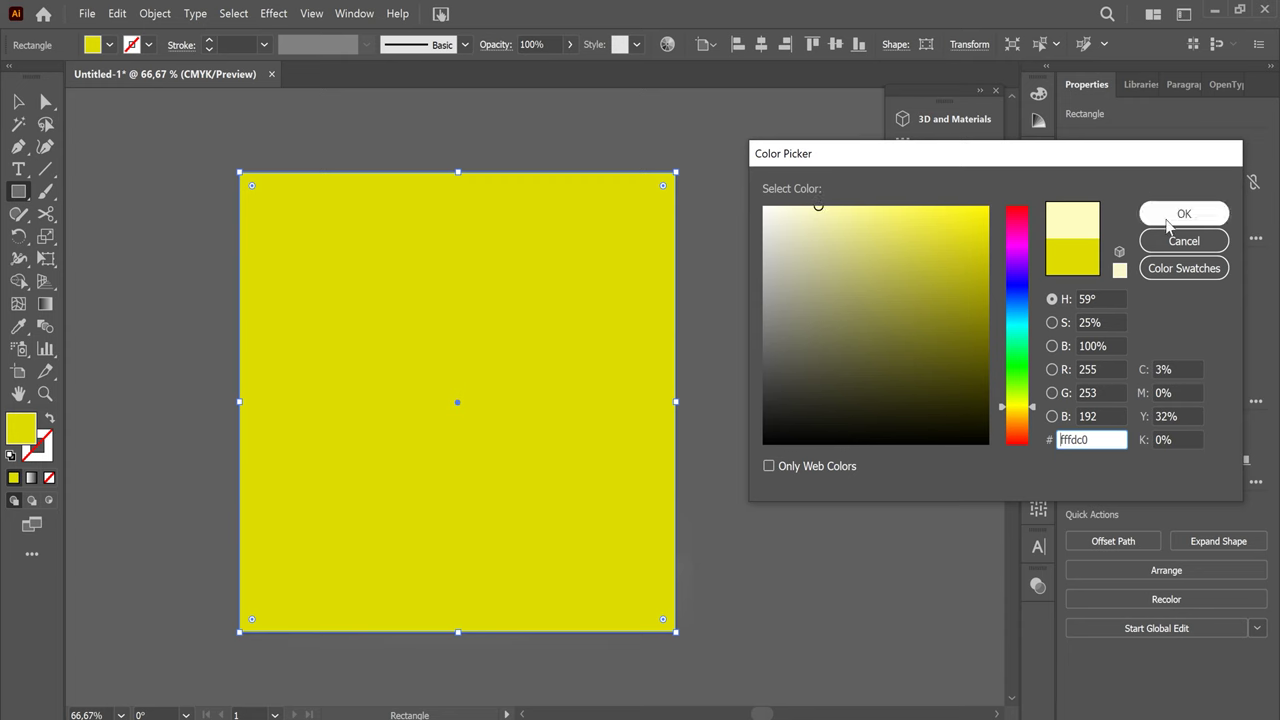
{"action": "left_click", "coordinate": [1167, 212]}
Send the pale yellow square behind the boombox with Arrange > Send to Back, then deselect
{"action": "key", "text": "v"}
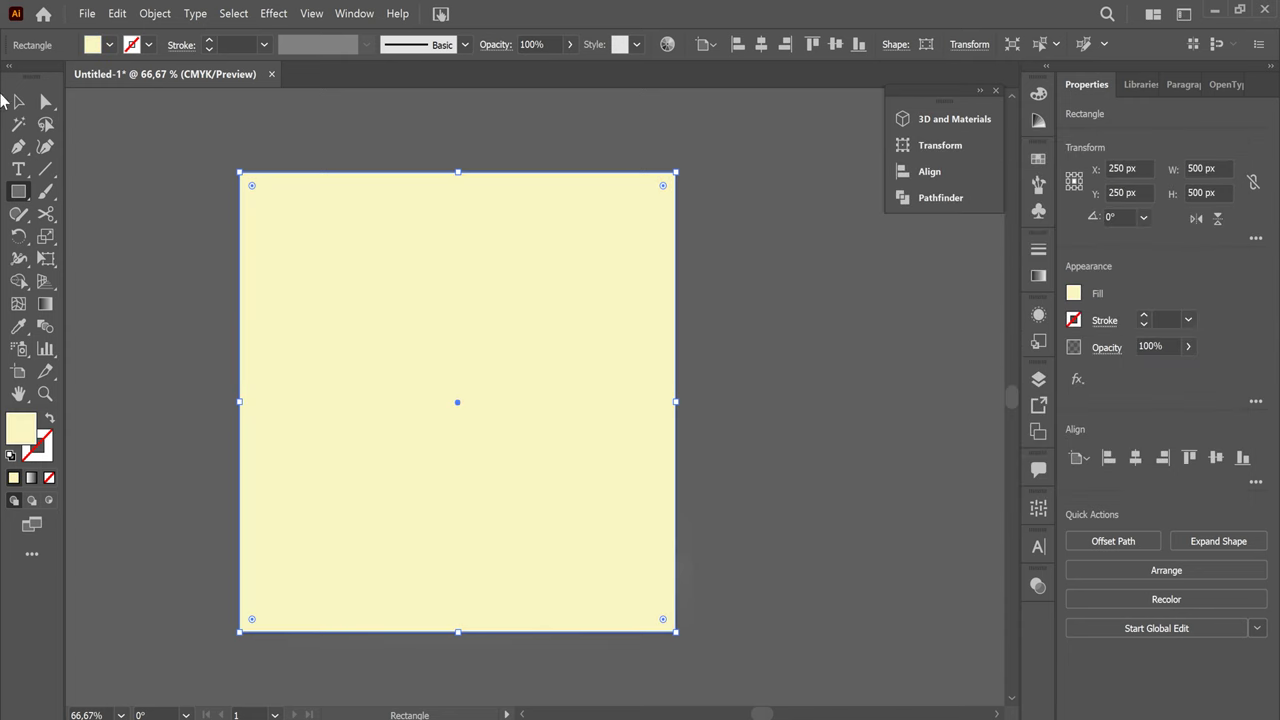
{"action": "right_click", "coordinate": [607, 346]}
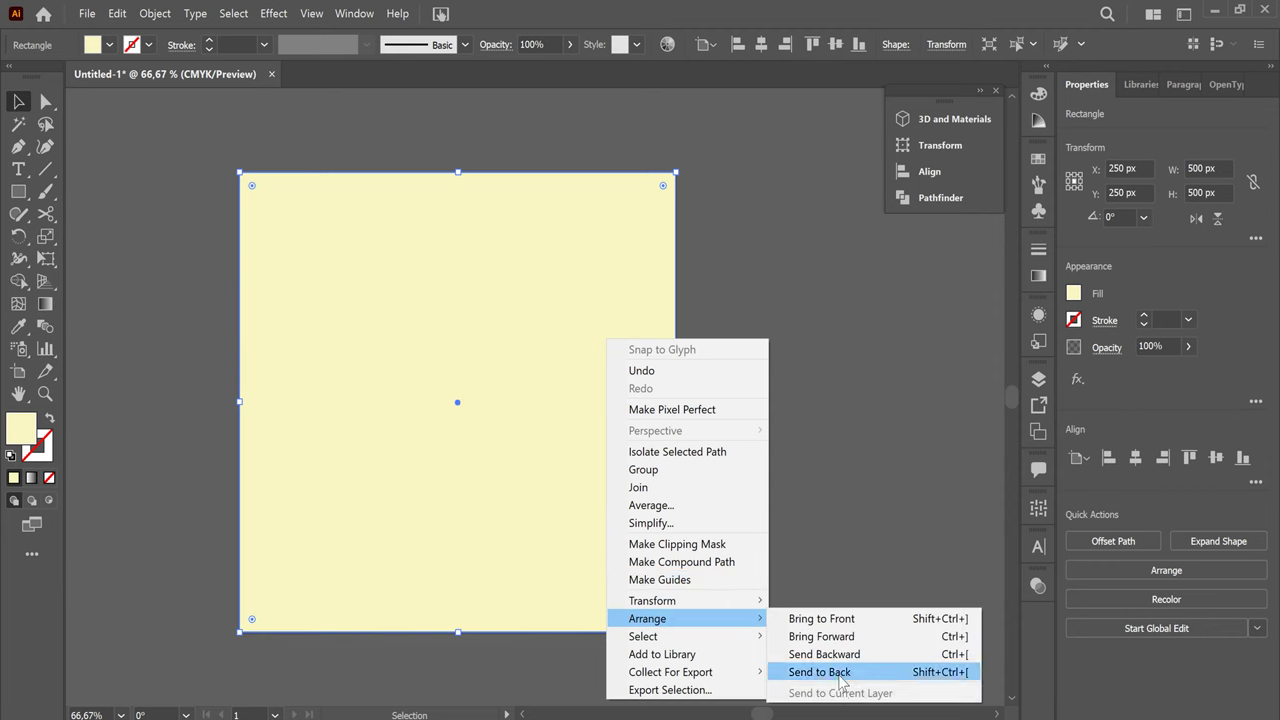
{"action": "mouse_move", "coordinate": [692, 618]}
{"action": "left_click", "coordinate": [810, 674]}
{"action": "left_click", "coordinate": [808, 571]}
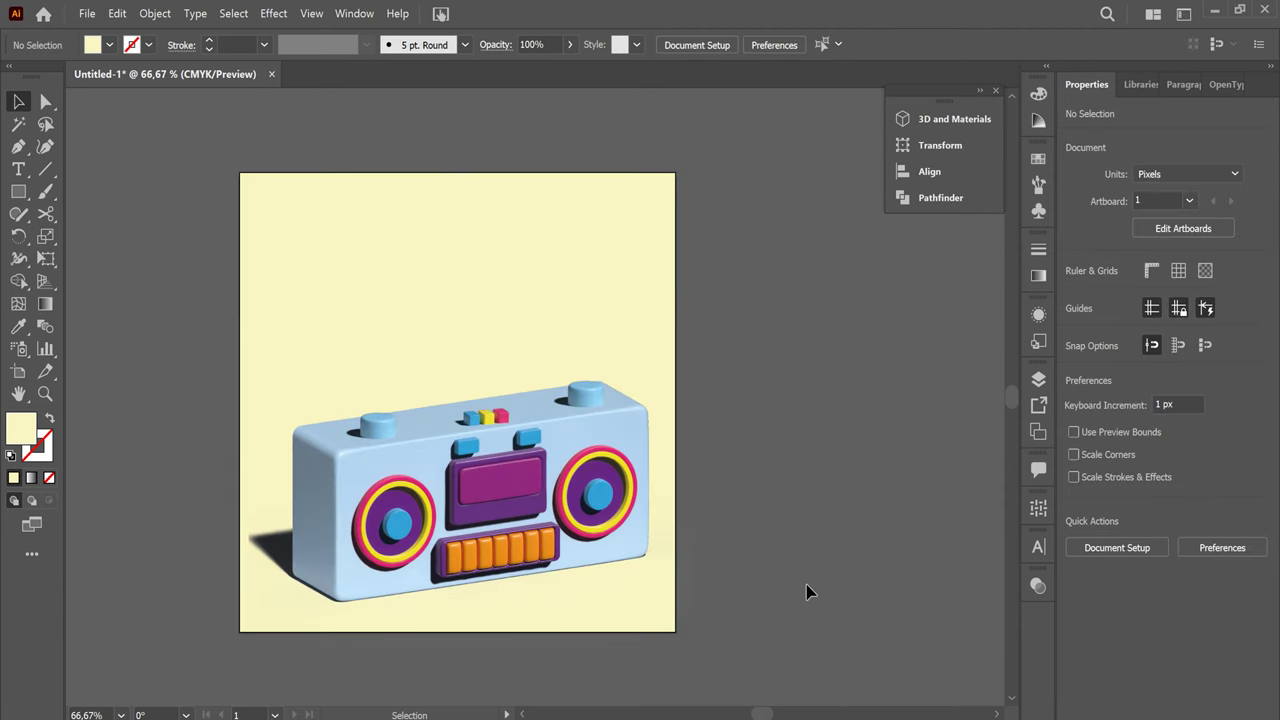
Apply a linear gradient to the background square at a 90° angle
{"action": "left_click", "coordinate": [597, 280]}
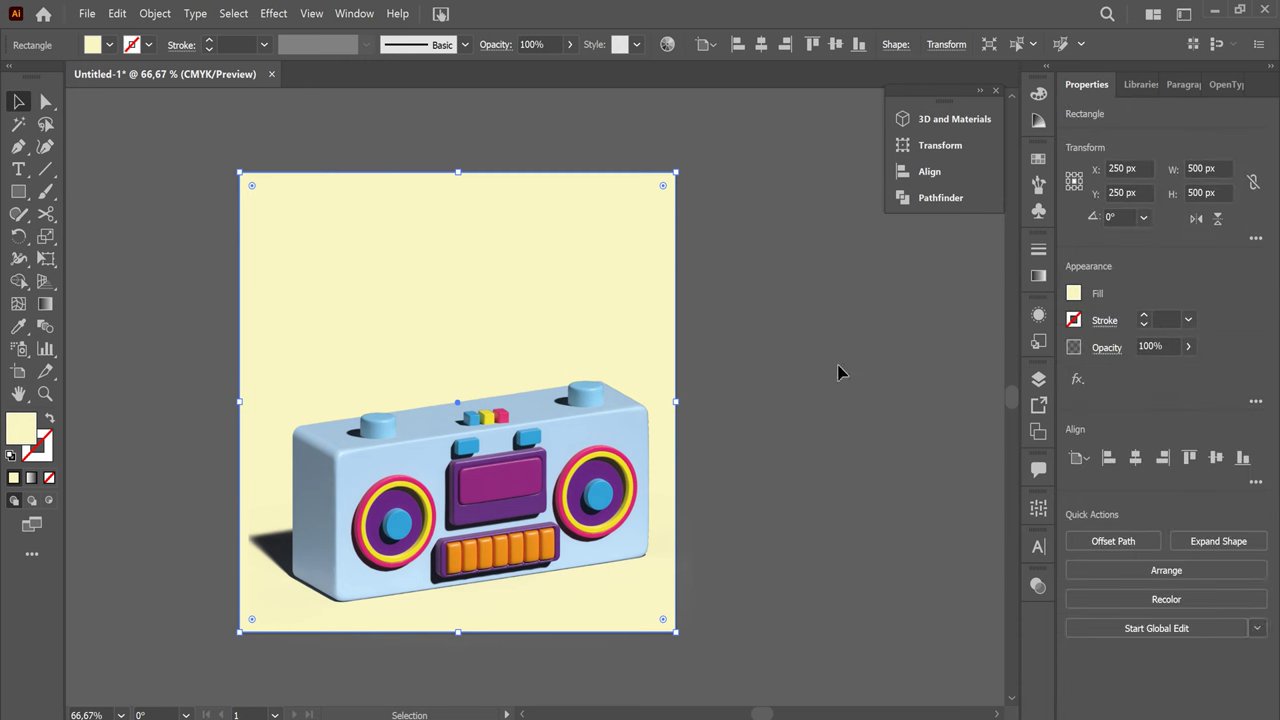
{"action": "left_click", "coordinate": [1038, 275]}
{"action": "left_click", "coordinate": [903, 271]}
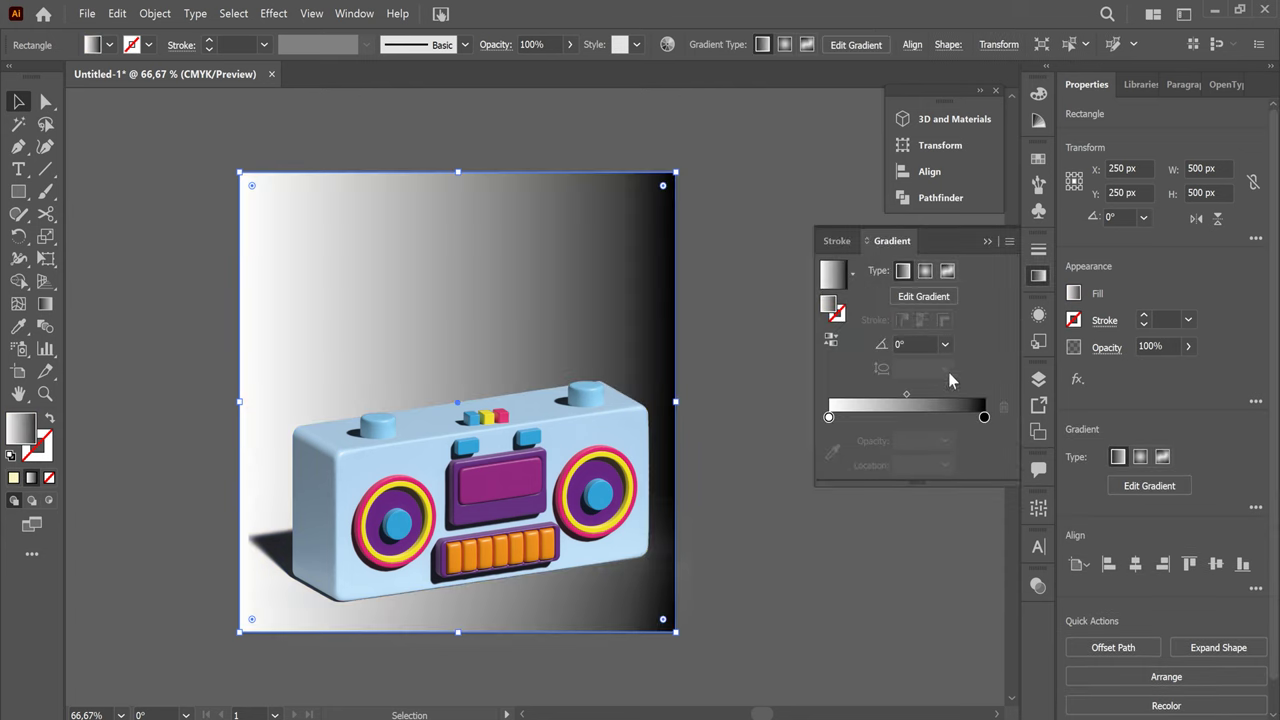
{"action": "left_click", "coordinate": [899, 343]}
{"action": "type", "text": "9"}
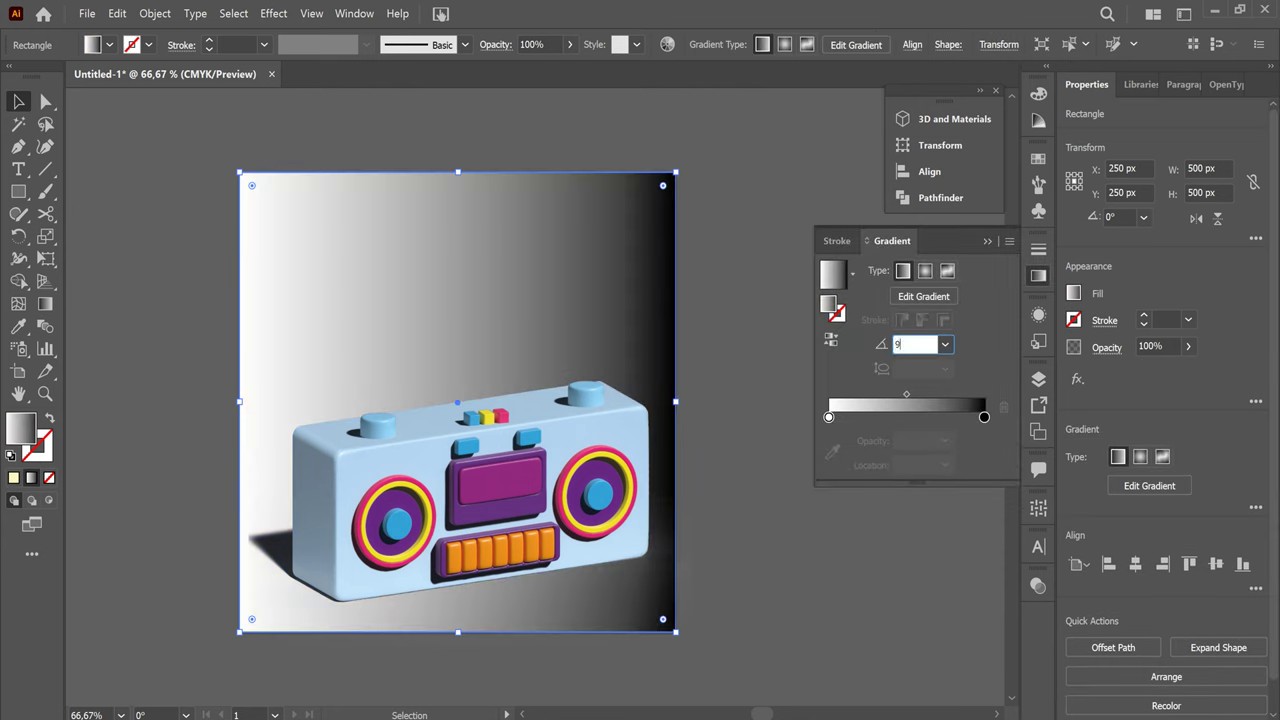
{"action": "key", "text": "Return"}
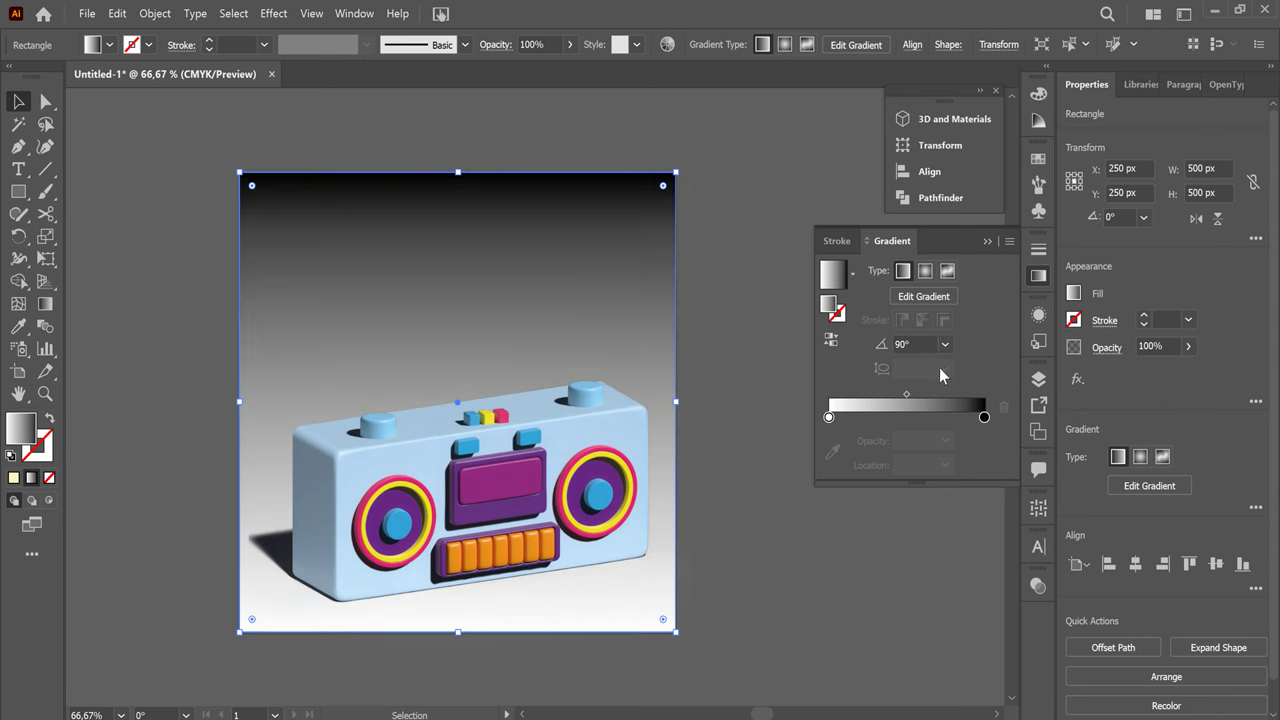
Make both gradient stops orange and shift the midpoint left to about 38.5%
{"action": "left_click", "coordinate": [829, 416]}
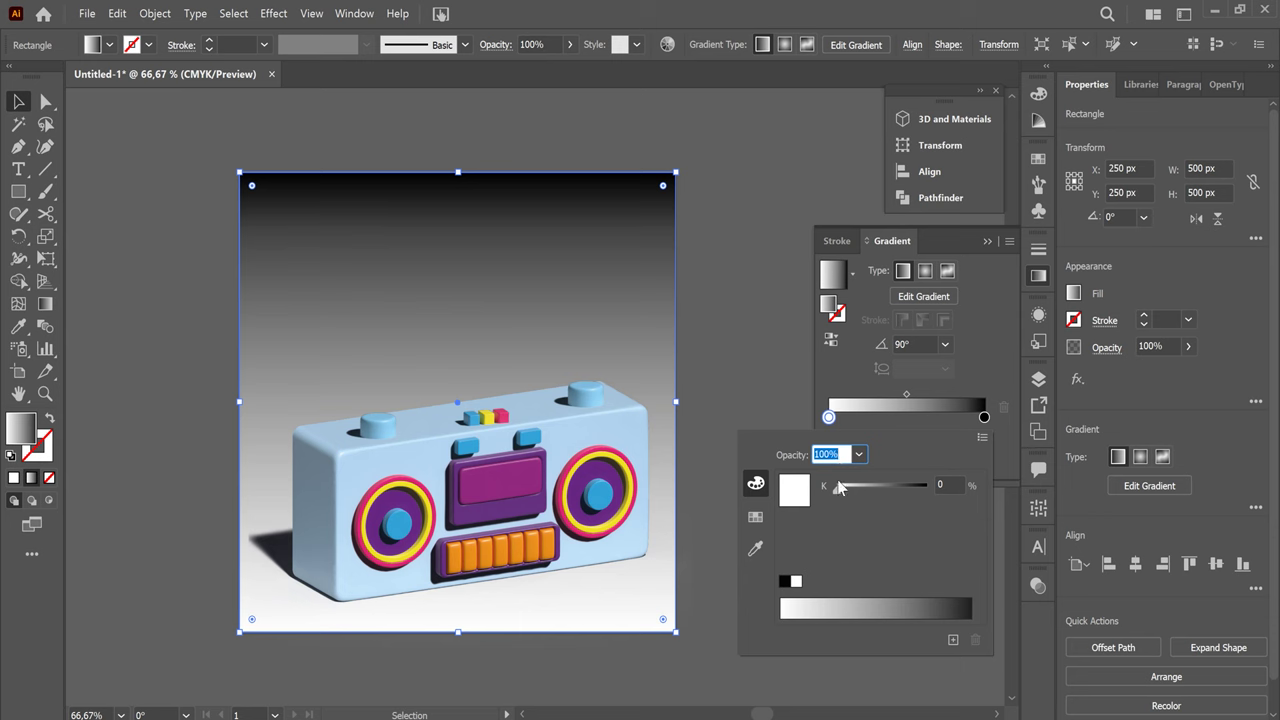
{"action": "left_click", "coordinate": [755, 516]}
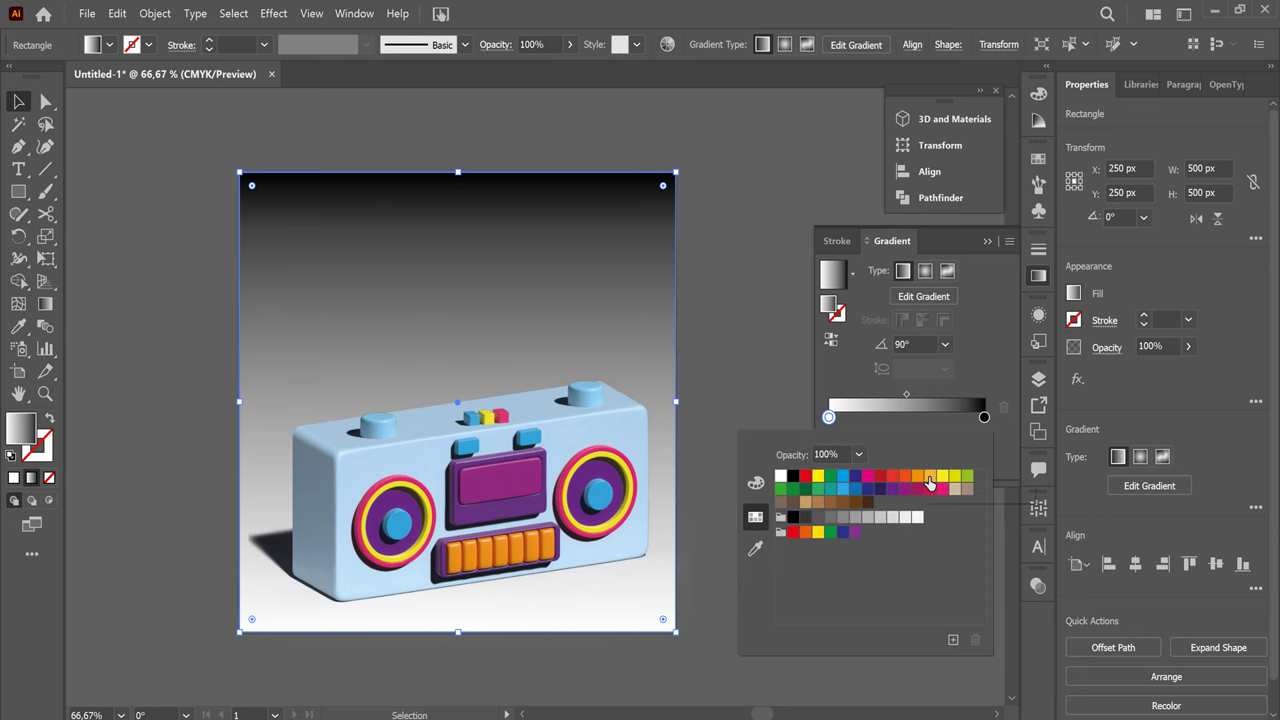
{"action": "left_click", "coordinate": [930, 480]}
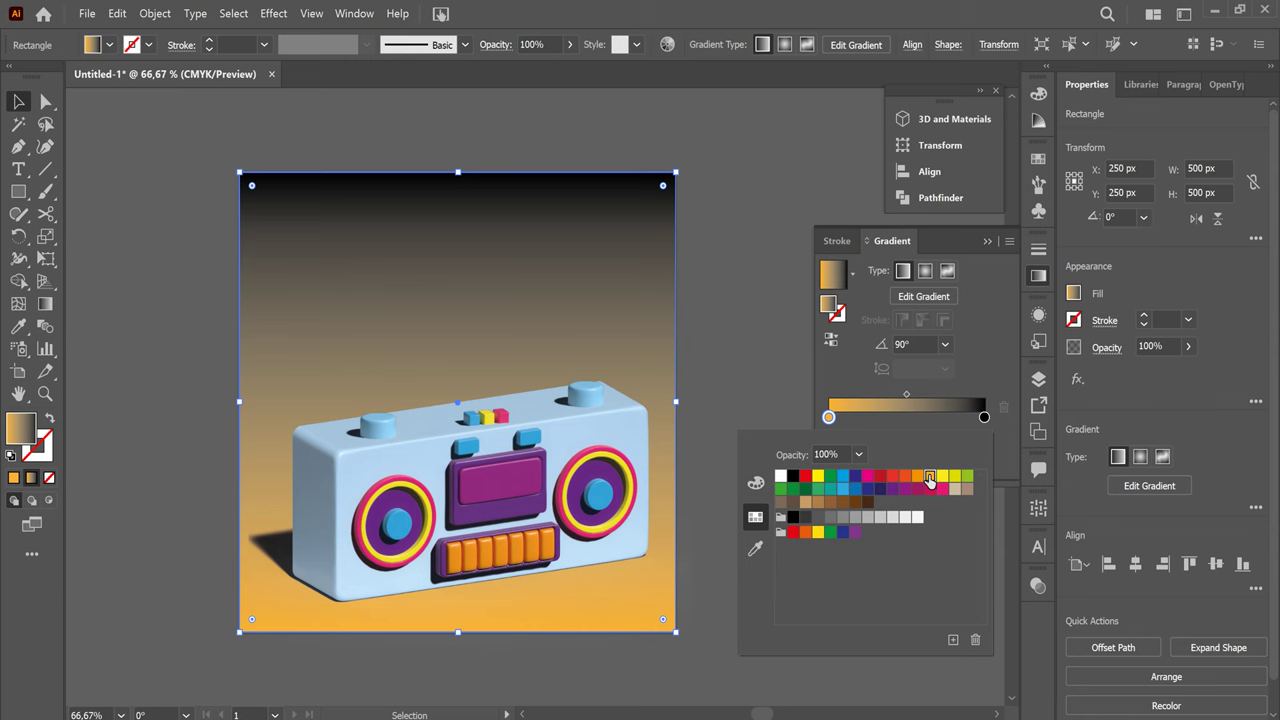
{"action": "left_click", "coordinate": [983, 416]}
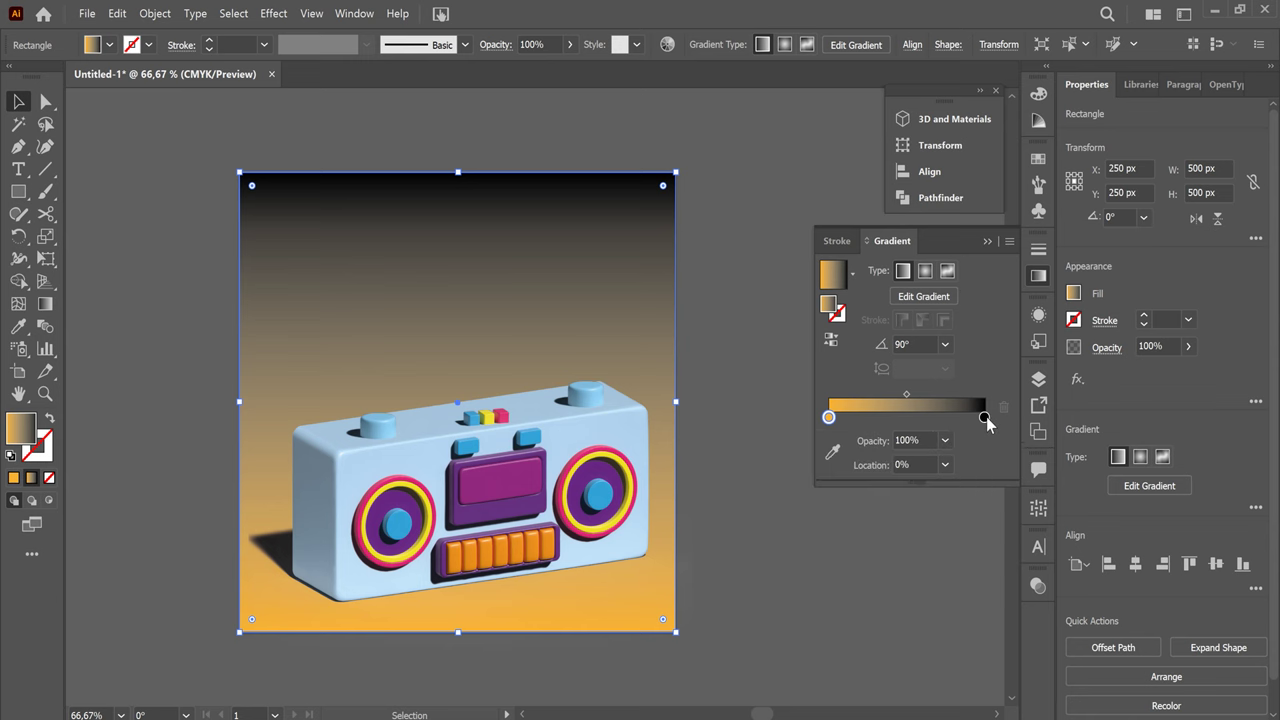
{"action": "left_click_drag", "start_coordinate": [984, 416], "coordinate": [984, 419]}
{"action": "double_click", "coordinate": [984, 417]}
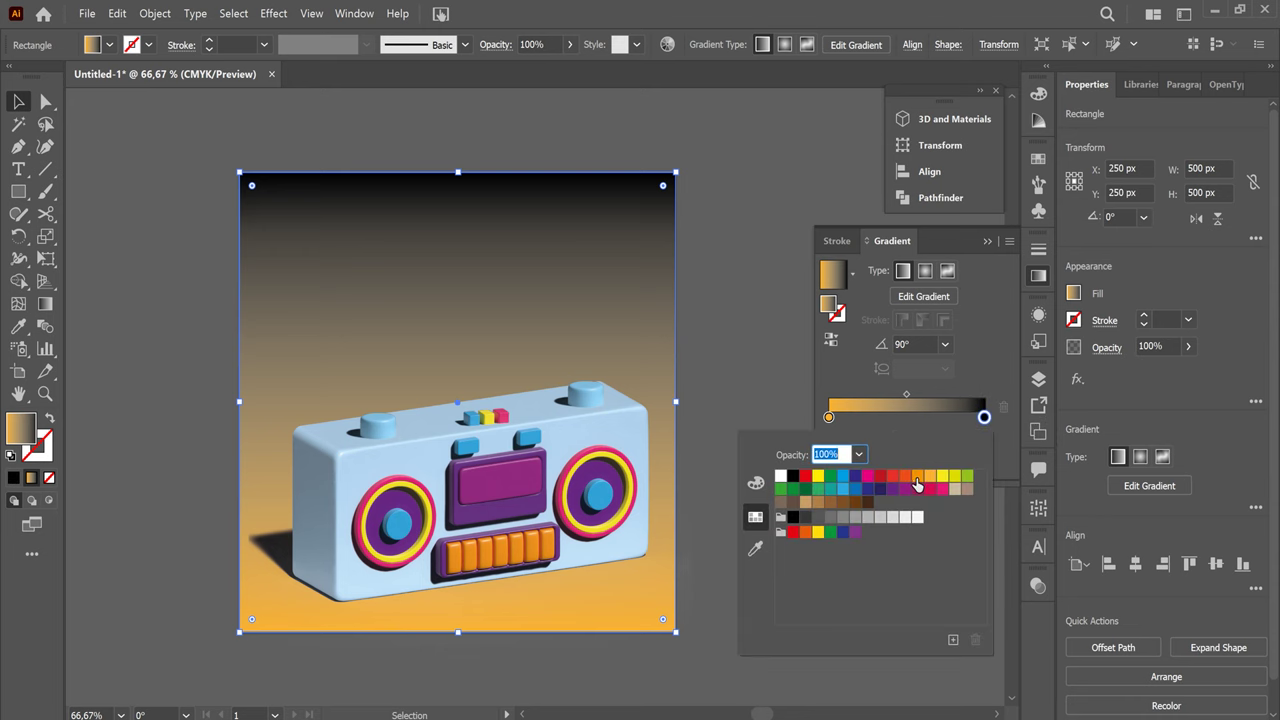
{"action": "left_click", "coordinate": [916, 478]}
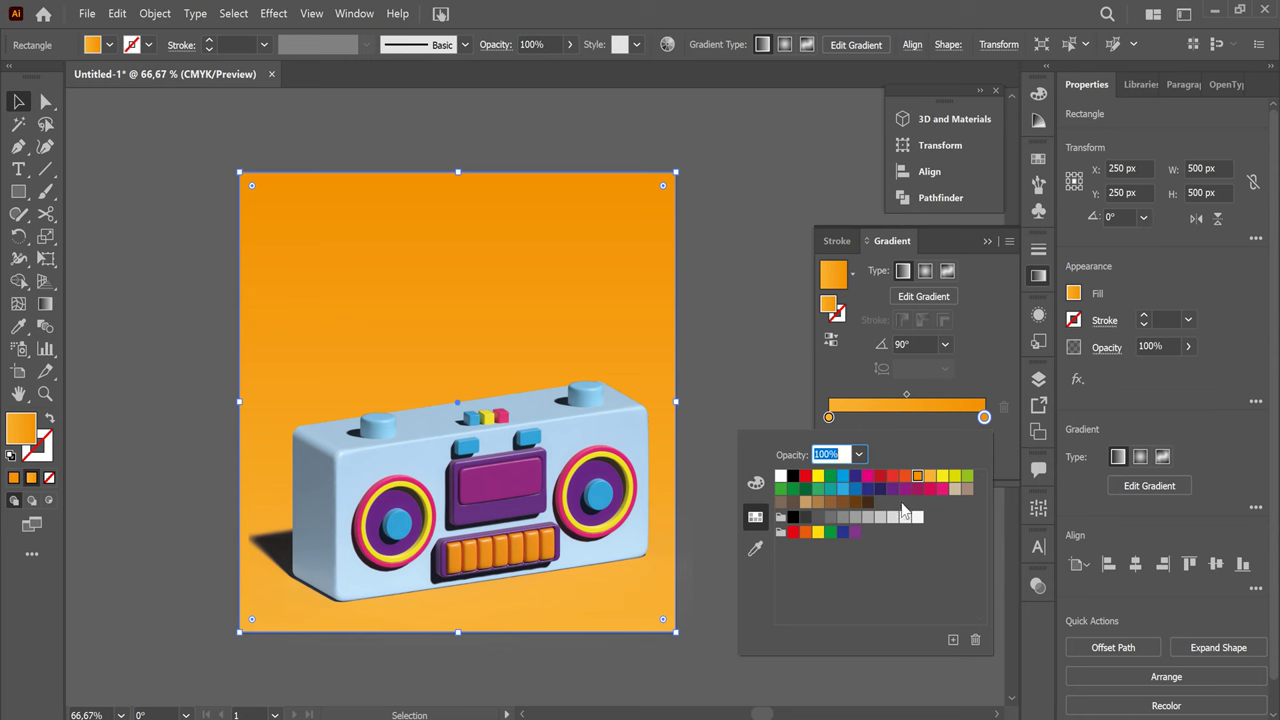
{"action": "left_click_drag", "start_coordinate": [907, 395], "coordinate": [887, 399]}
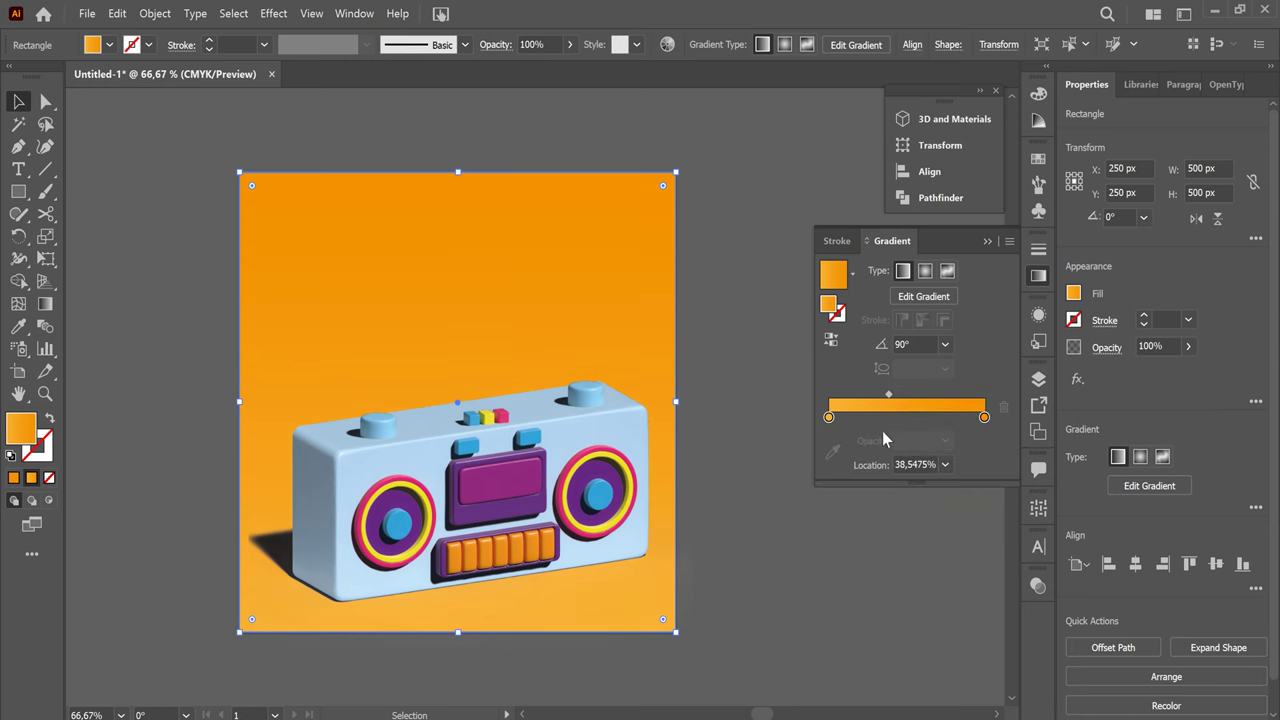
{"action": "left_click", "coordinate": [45, 303]}
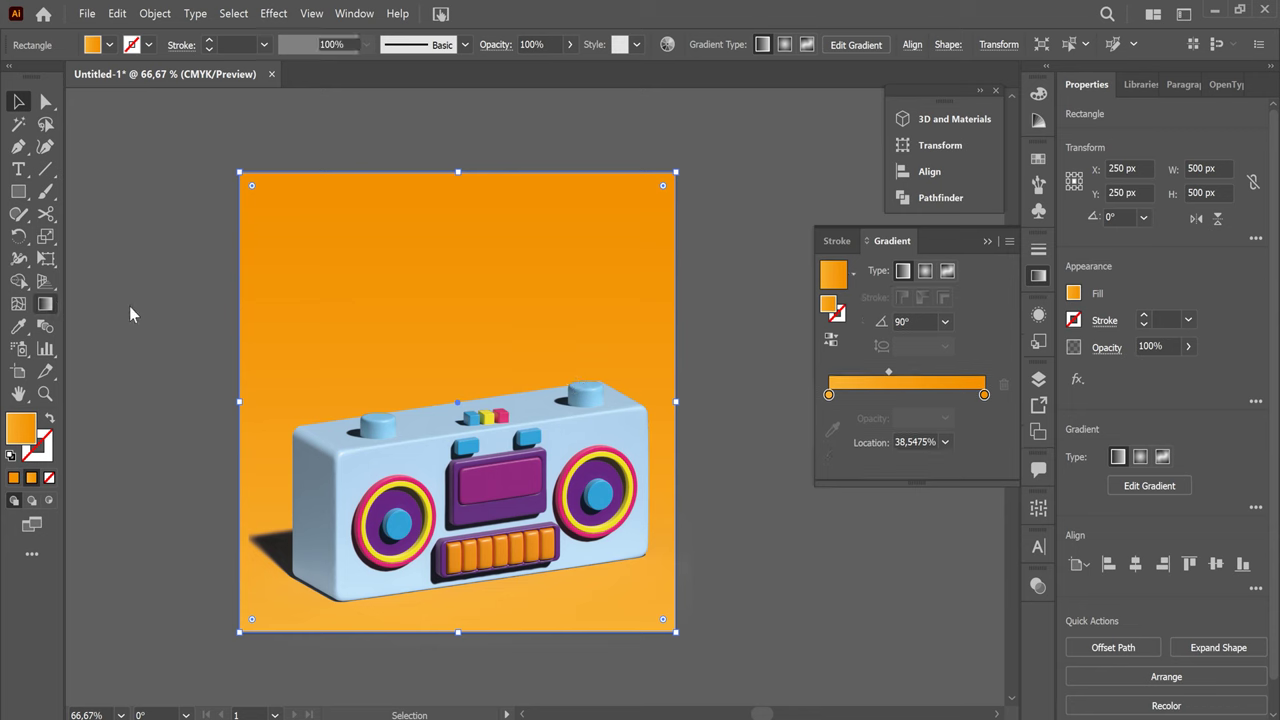
Darken the top gradient stop with CMYK sliders to C0 M50 Y89 K31
{"action": "left_click_drag", "start_coordinate": [456, 284], "coordinate": [455, 342]}
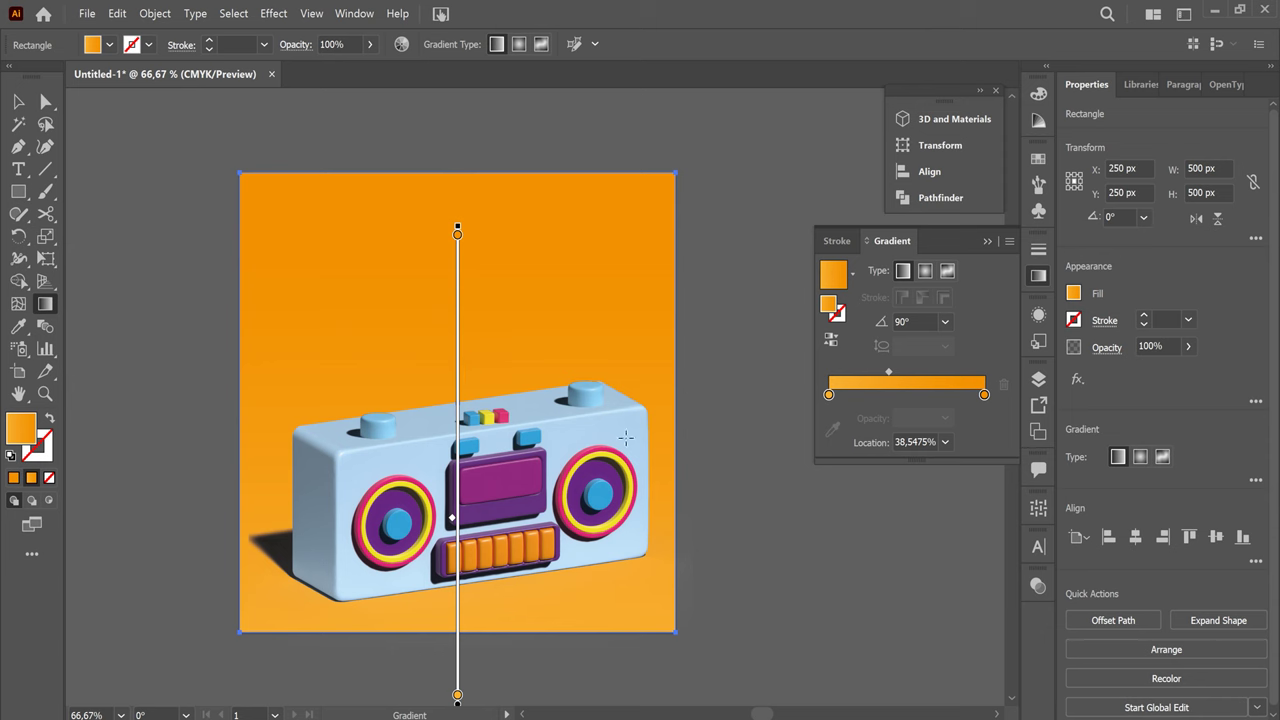
{"action": "left_click", "coordinate": [984, 395]}
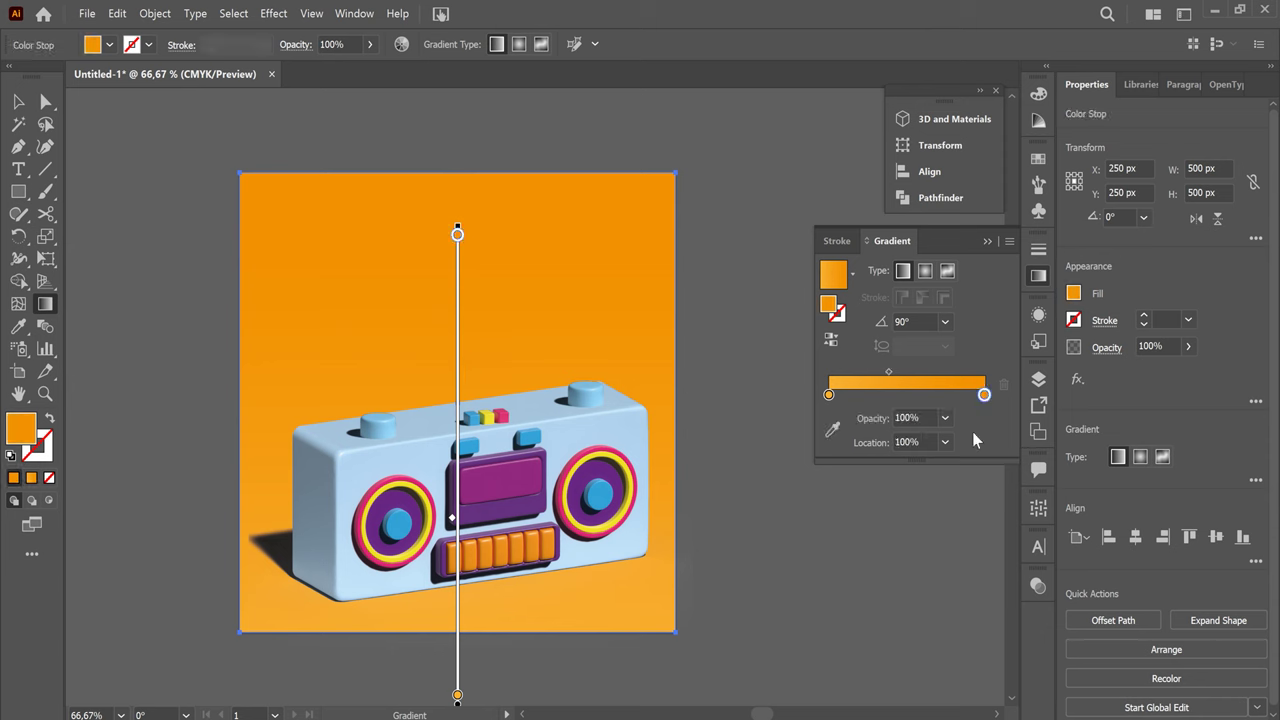
{"action": "double_click", "coordinate": [984, 395]}
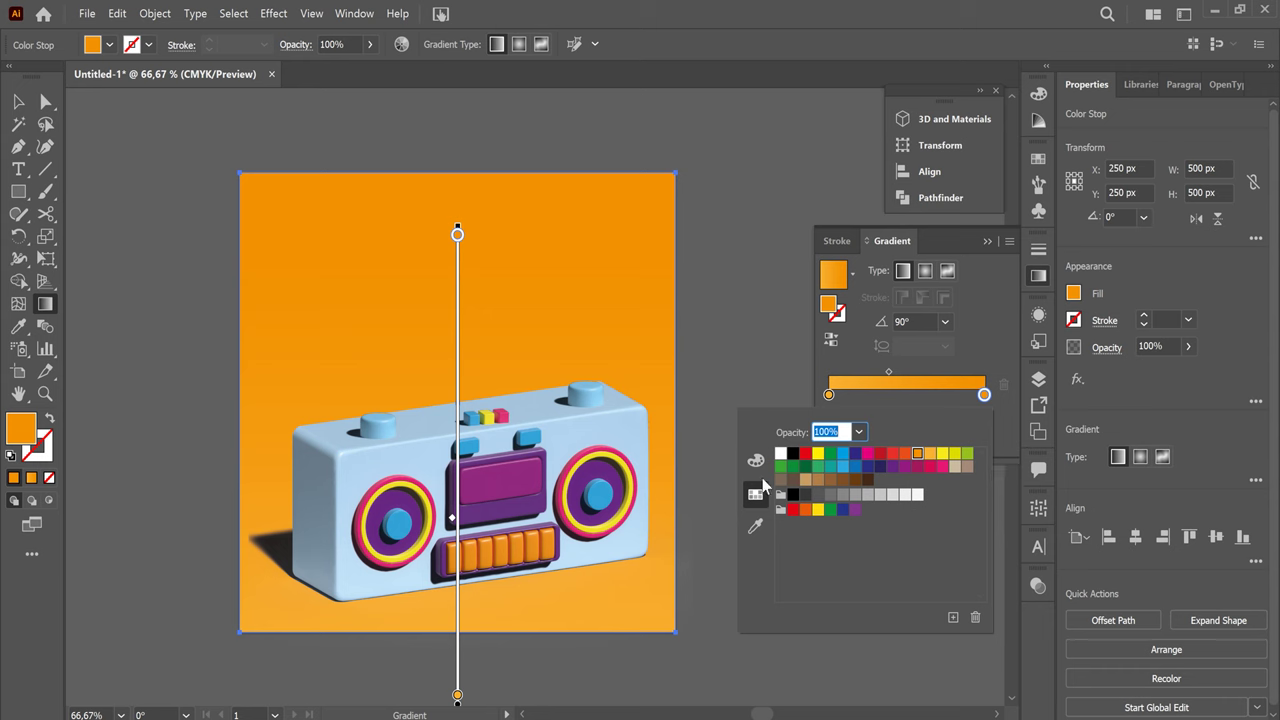
{"action": "left_click", "coordinate": [755, 460]}
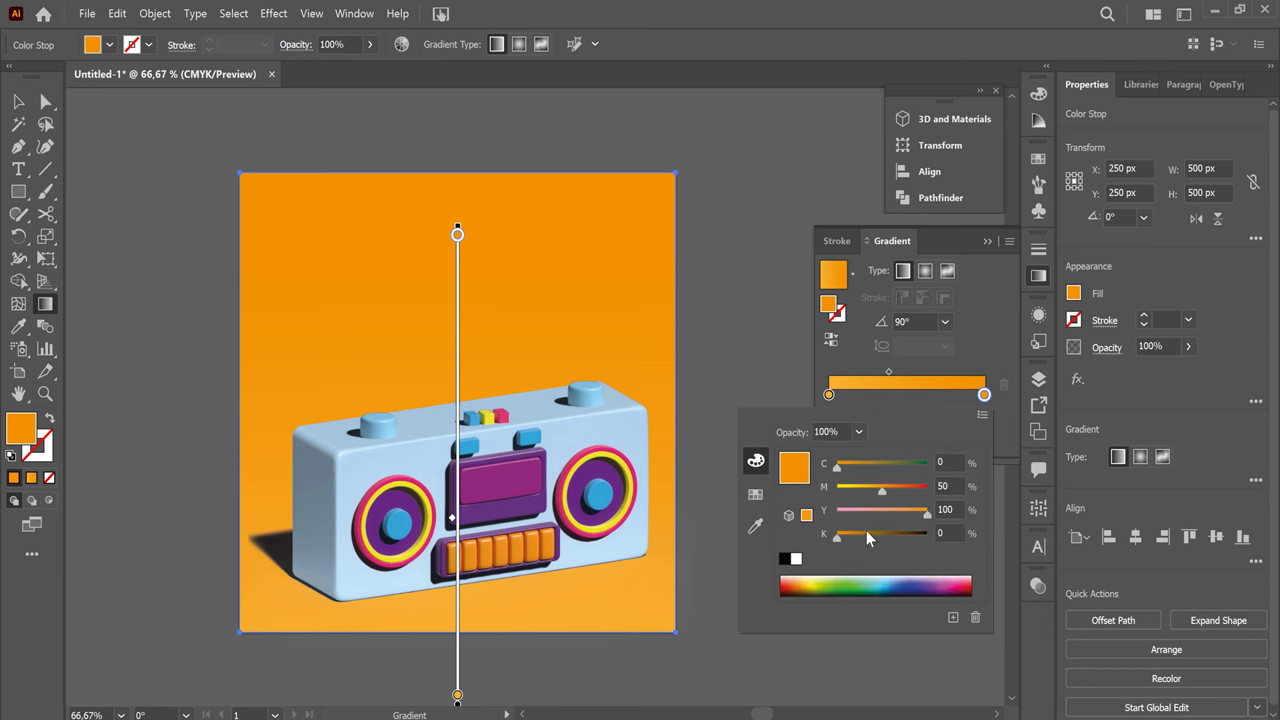
{"action": "left_click_drag", "start_coordinate": [838, 537], "coordinate": [860, 536]}
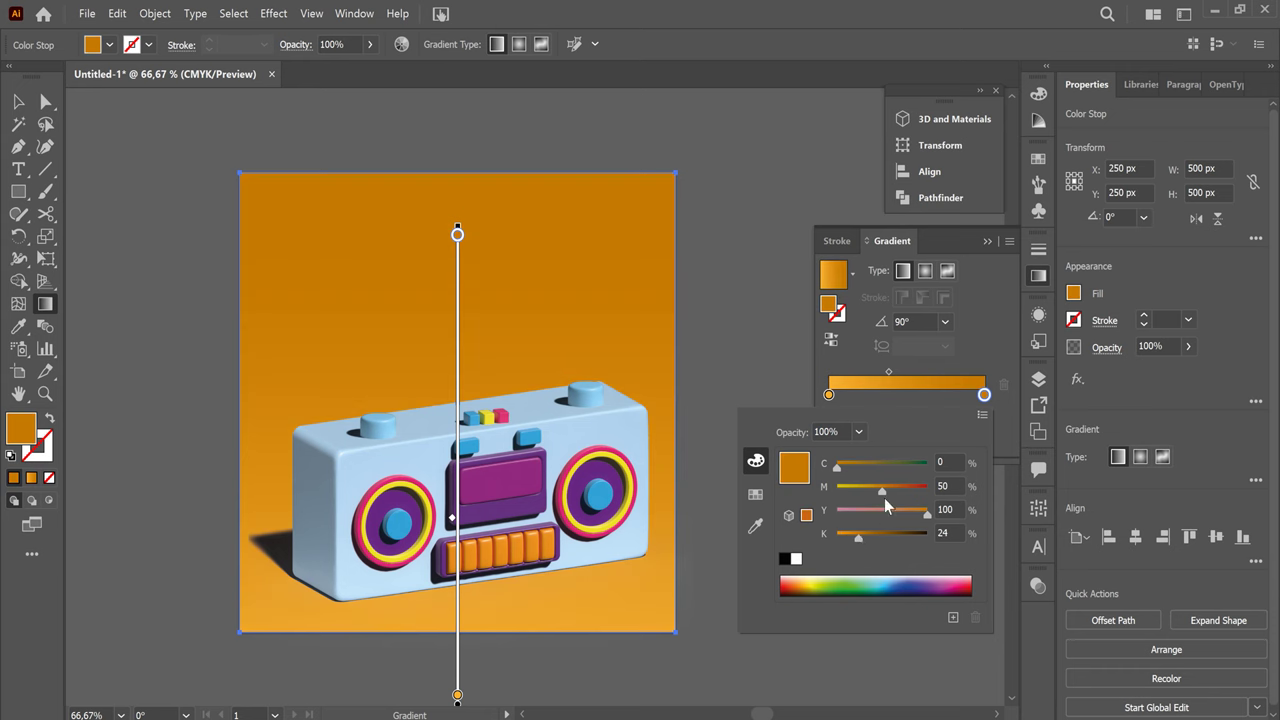
{"action": "left_click_drag", "start_coordinate": [929, 513], "coordinate": [923, 514]}
{"action": "left_click_drag", "start_coordinate": [858, 537], "coordinate": [865, 542]}
{"action": "left_click", "coordinate": [988, 250]}
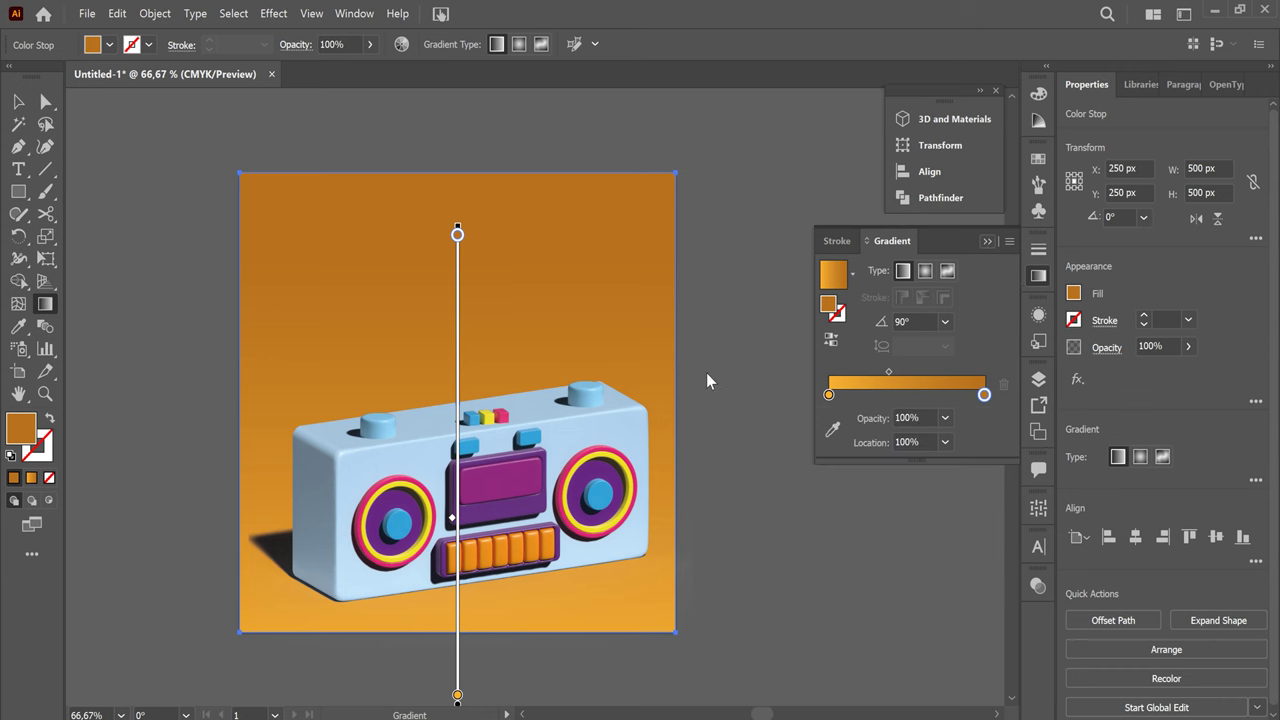
{"action": "left_click", "coordinate": [18, 101]}
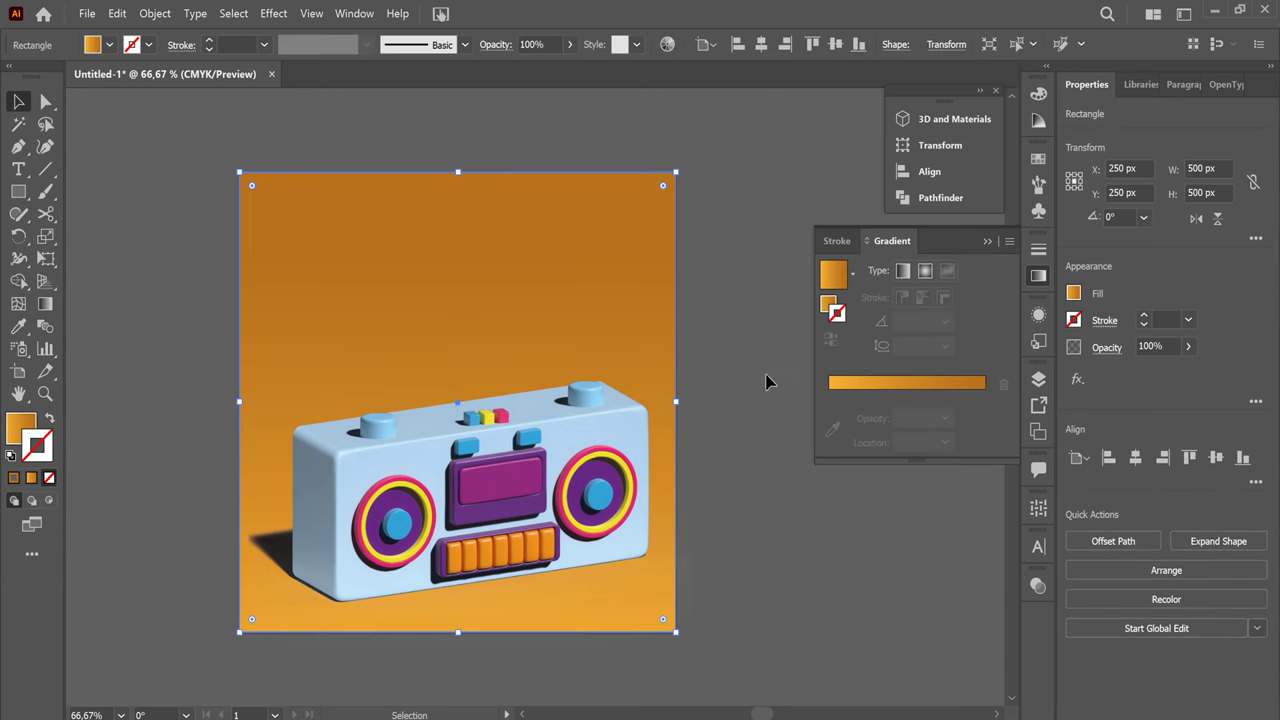
Select the orange gradient background rectangle and delete it
{"action": "left_click", "coordinate": [771, 407]}
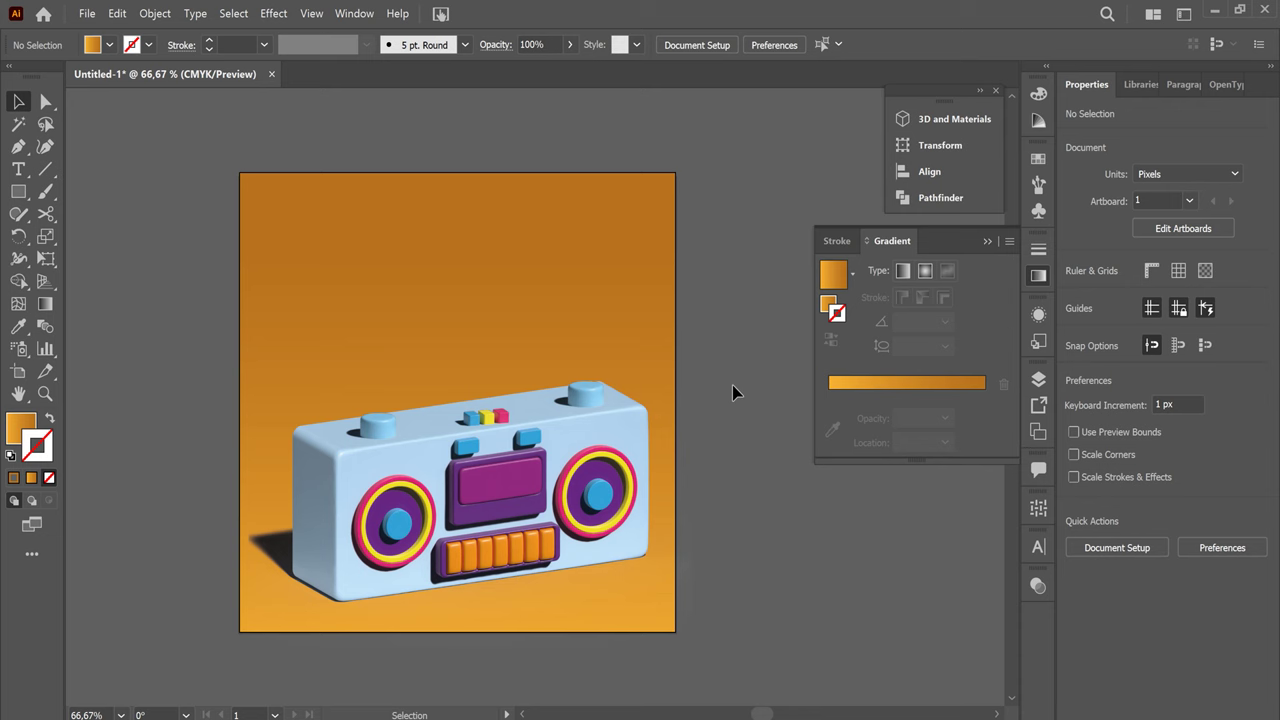
{"action": "left_click", "coordinate": [623, 292]}
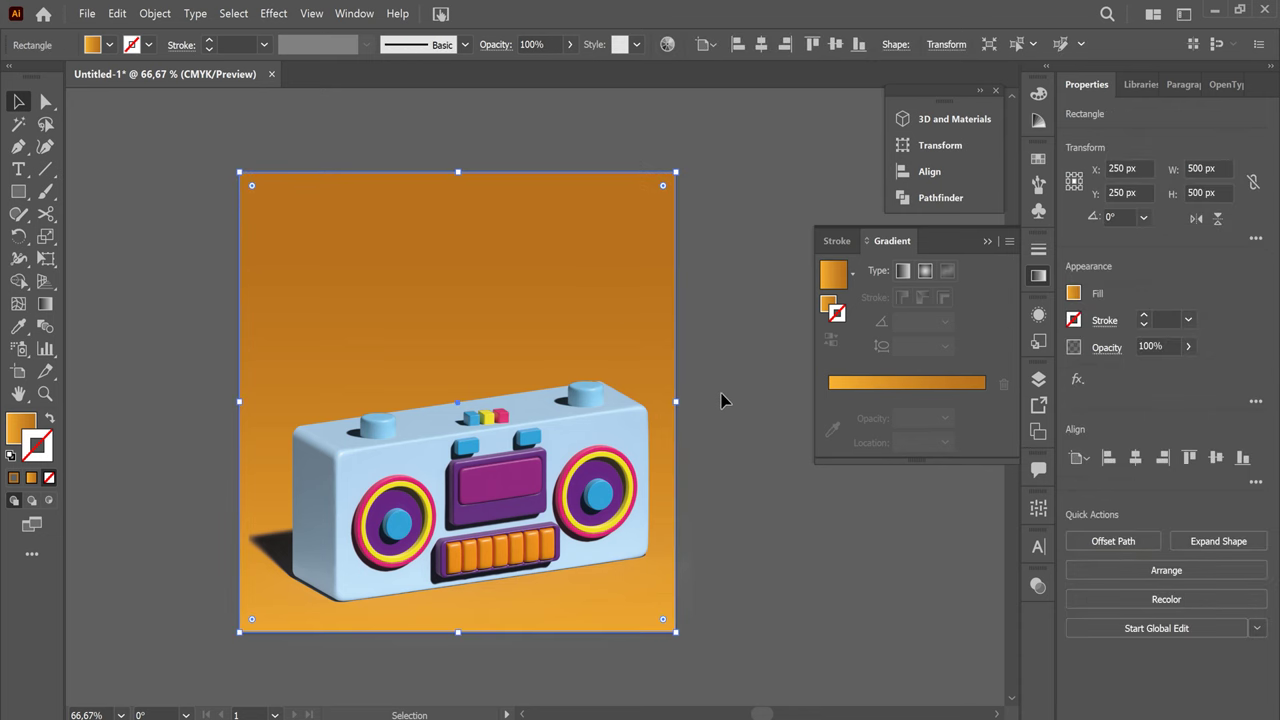
{"action": "left_click", "coordinate": [925, 386]}
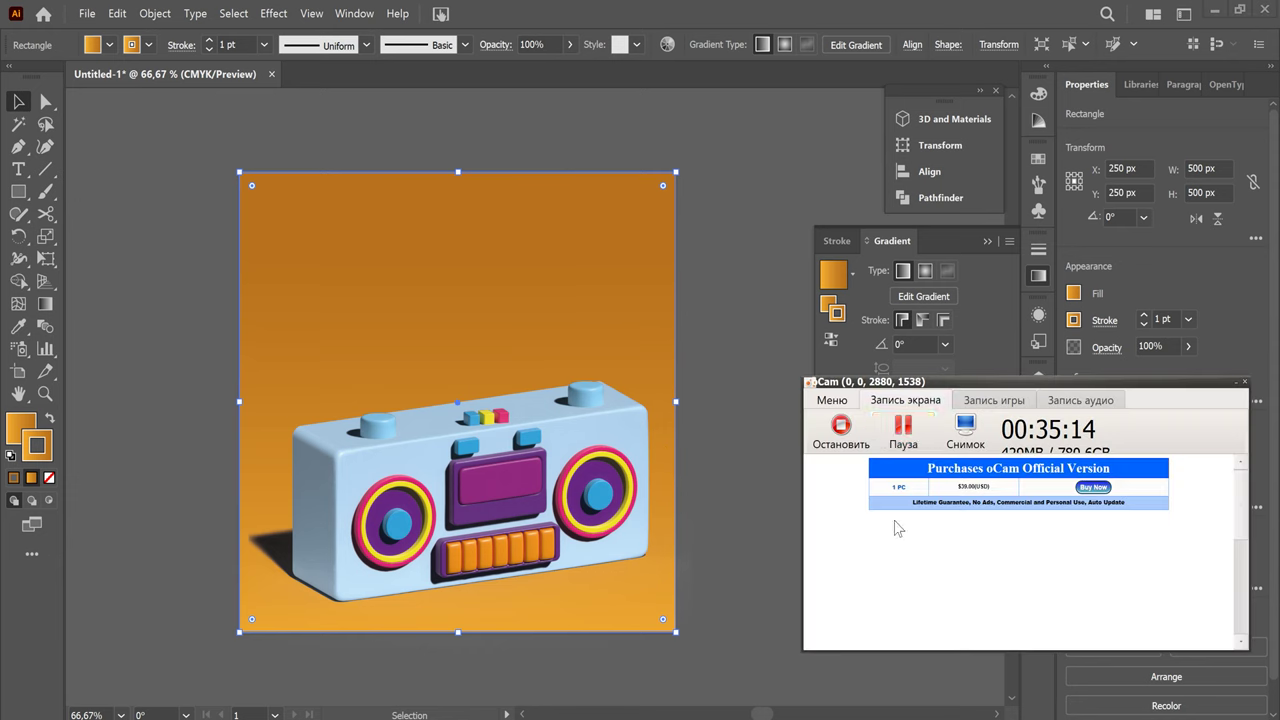
{"action": "left_click", "coordinate": [903, 430]}
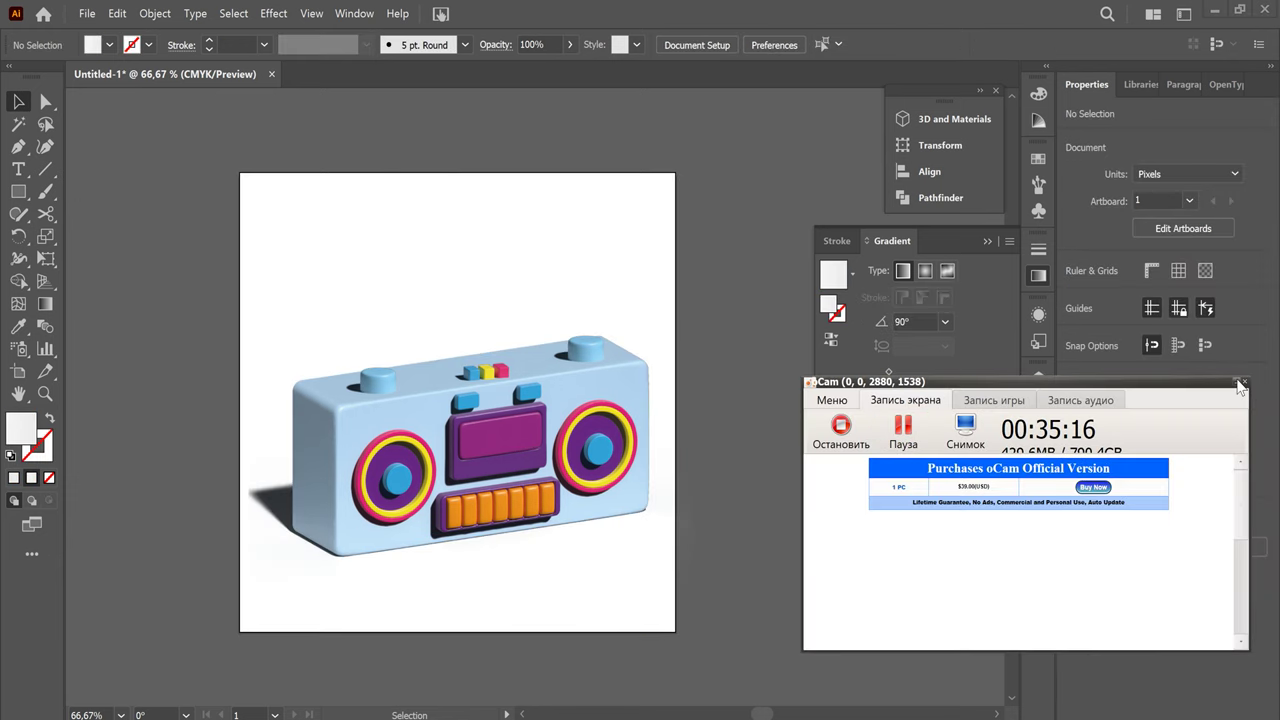
{"action": "left_click", "coordinate": [1233, 382]}
{"action": "left_click", "coordinate": [19, 191]}
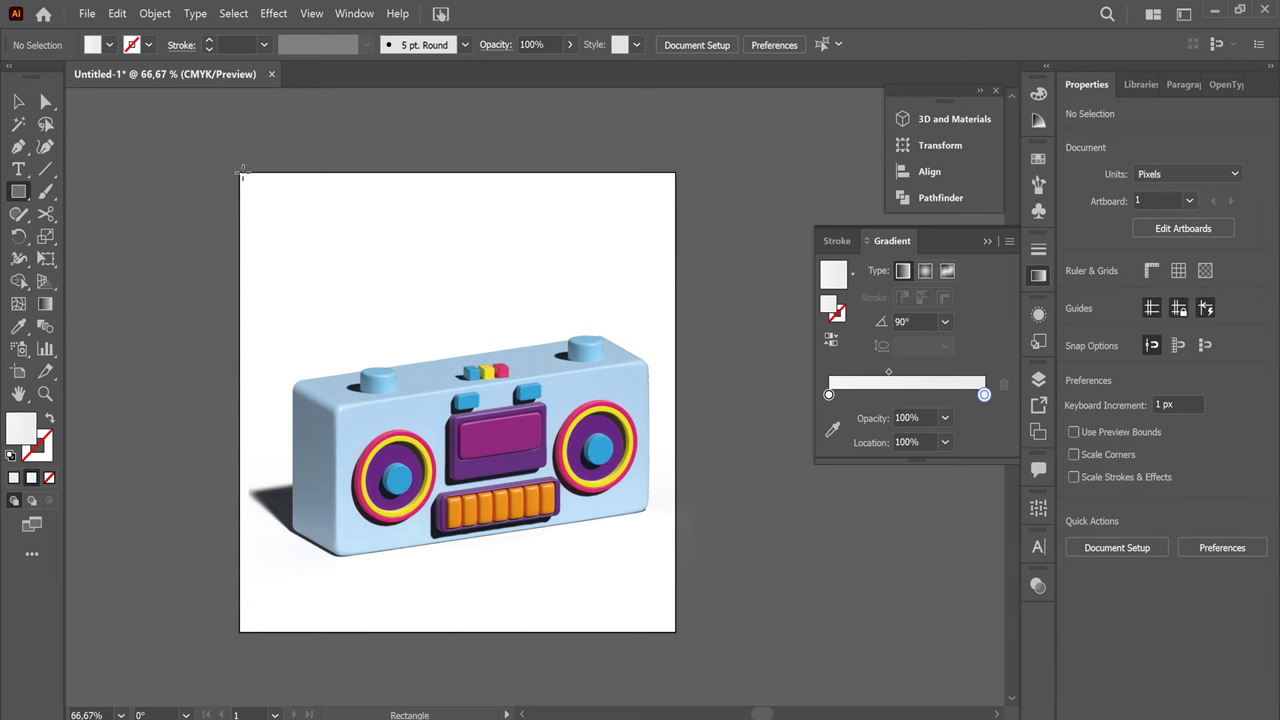
Draw a new artboard-sized square filled with an orange swatch
{"action": "left_click_drag", "start_coordinate": [240, 173], "coordinate": [676, 631]}
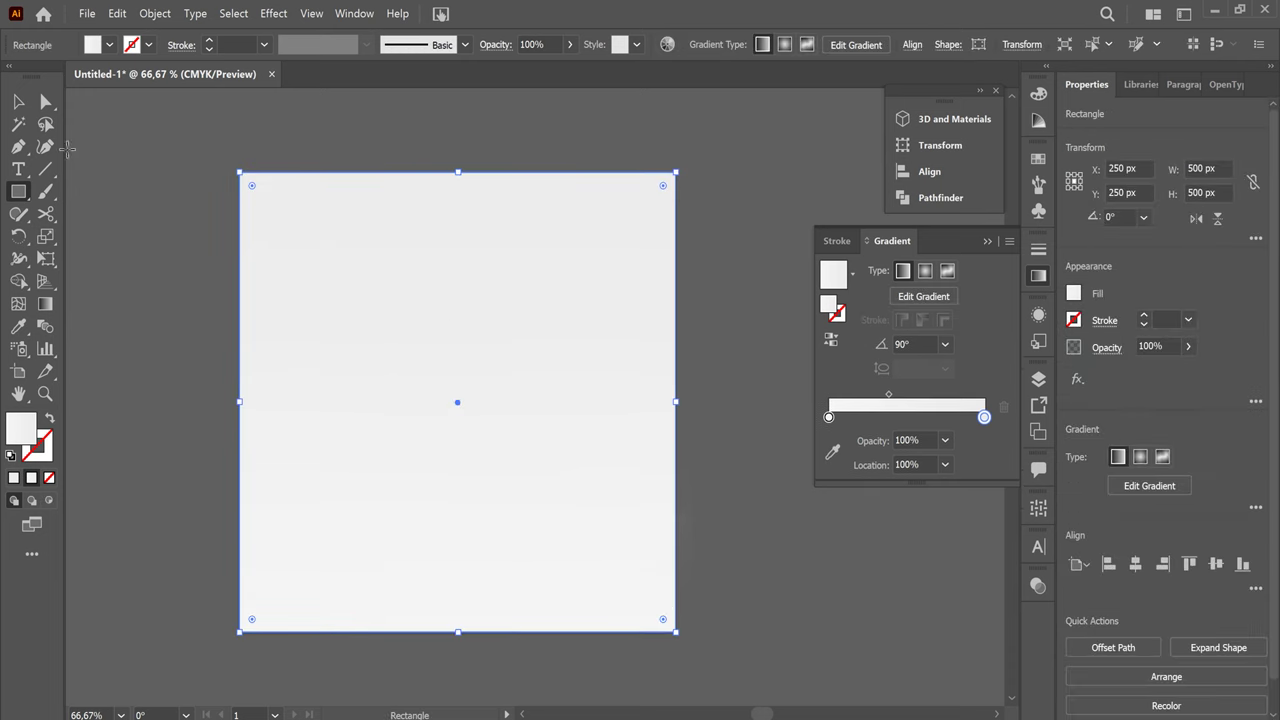
{"action": "left_click", "coordinate": [109, 45]}
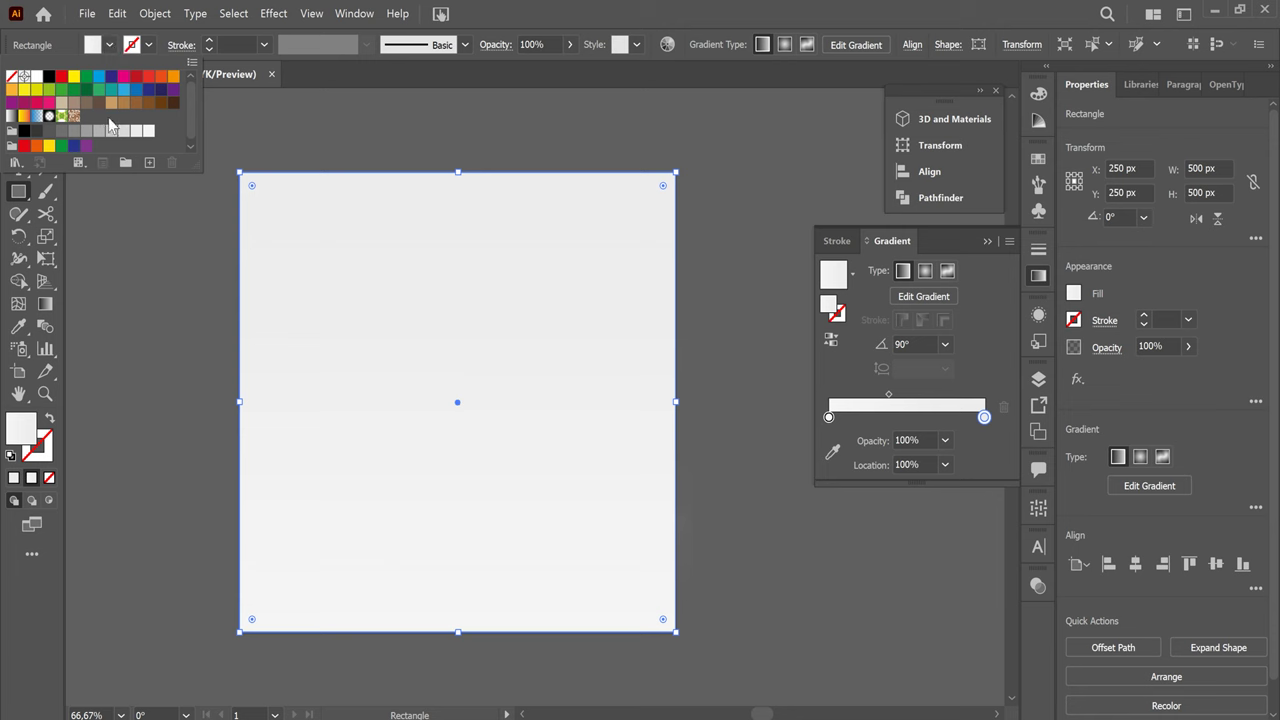
{"action": "left_click", "coordinate": [15, 93]}
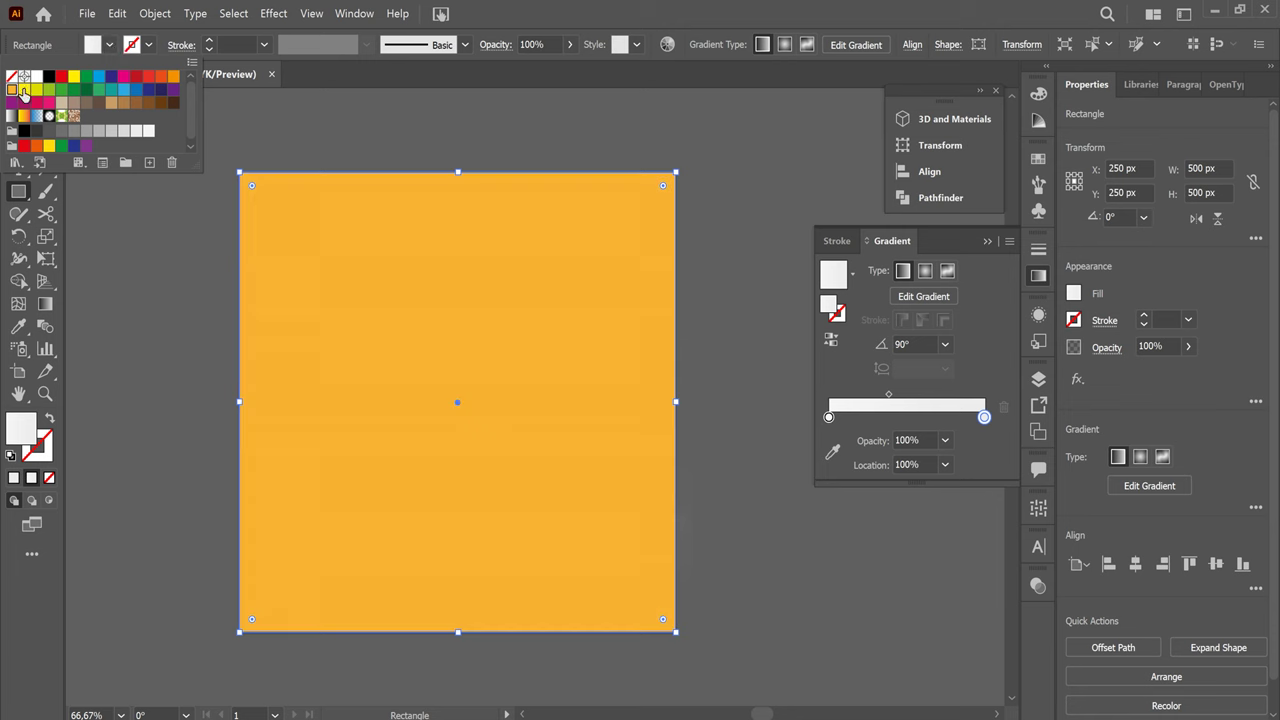
{"action": "left_click", "coordinate": [109, 46]}
Send the orange square behind the boombox with Arrange > Send to Back, then reselect it
{"action": "left_click", "coordinate": [18, 101]}
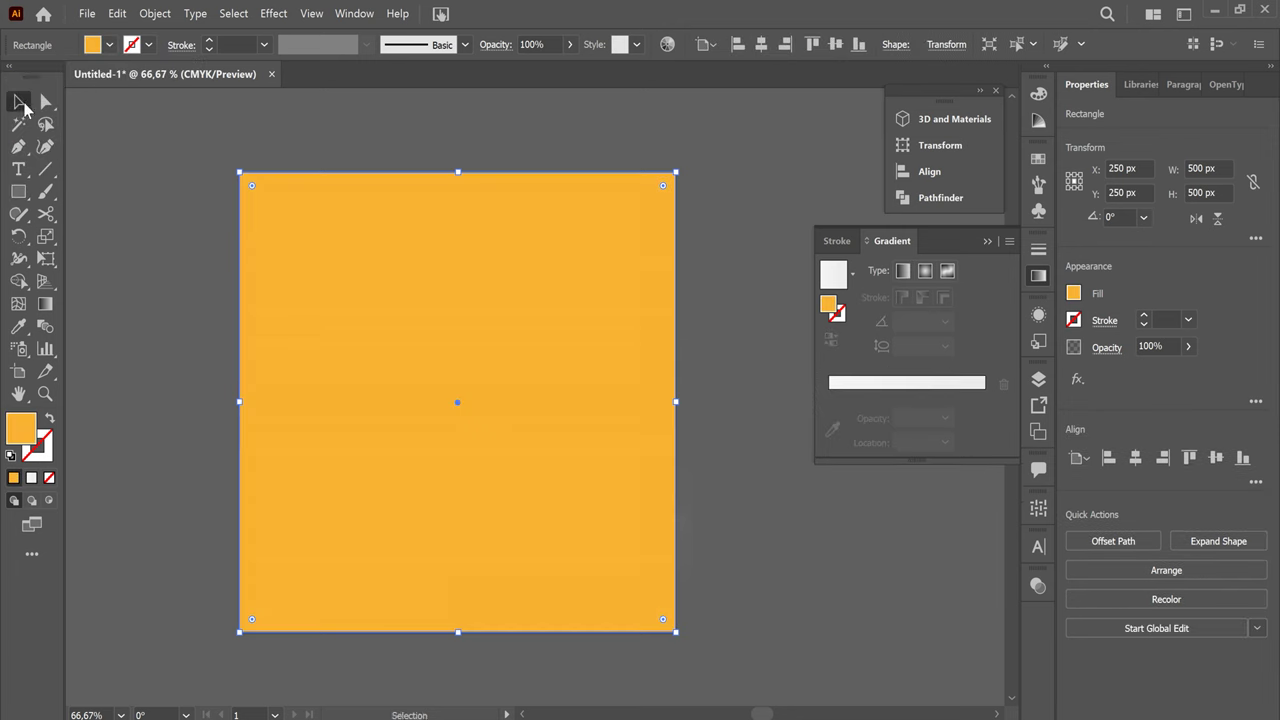
{"action": "right_click", "coordinate": [560, 268]}
{"action": "mouse_move", "coordinate": [602, 544]}
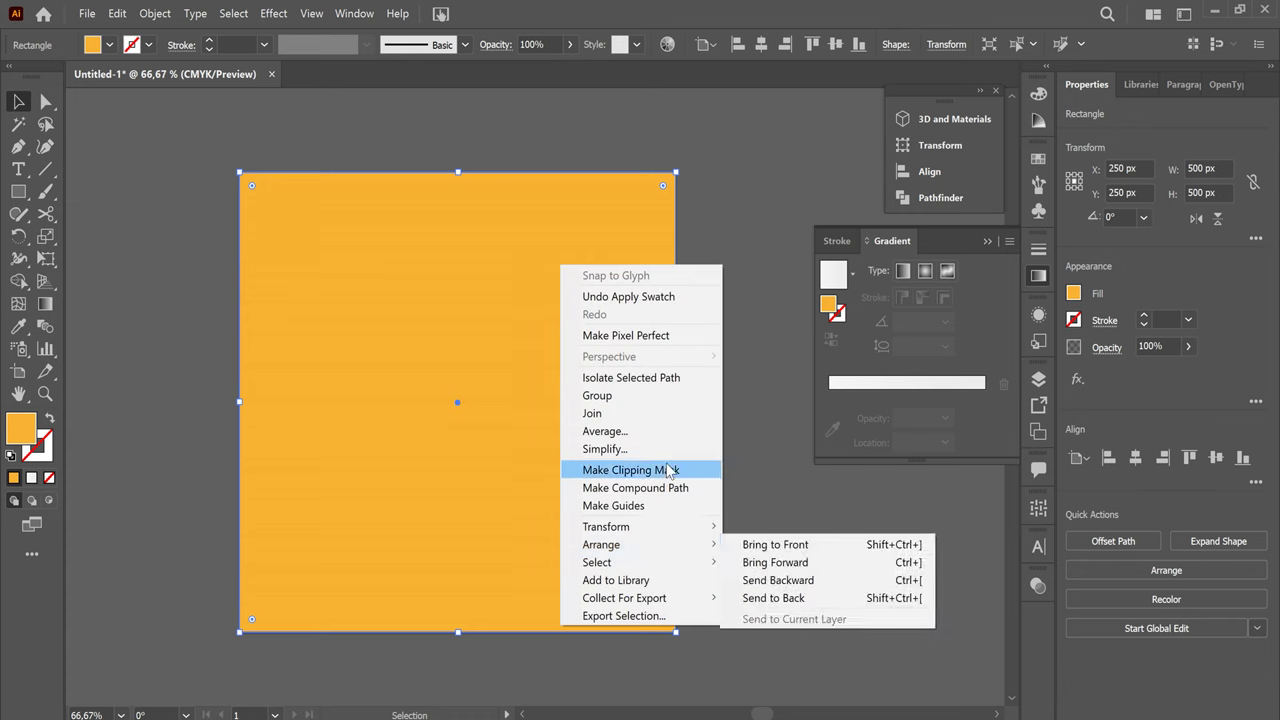
{"action": "left_click", "coordinate": [790, 598]}
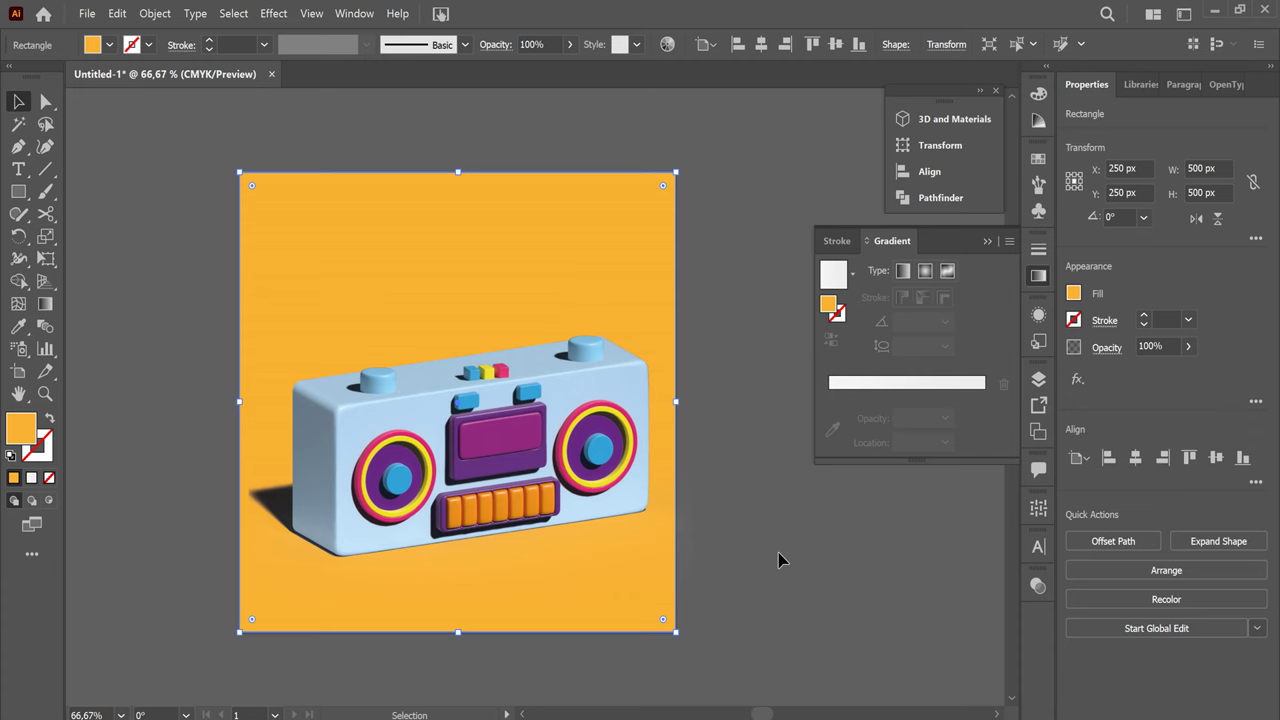
{"action": "left_click", "coordinate": [762, 575]}
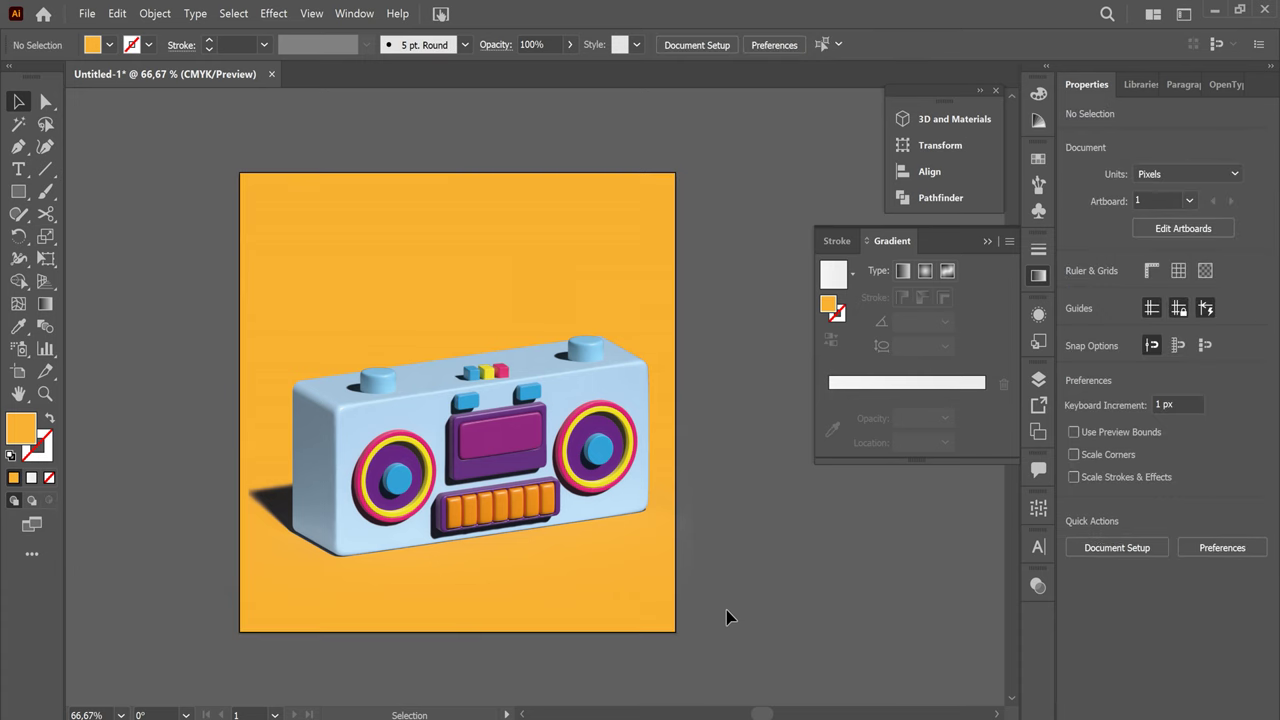
{"action": "left_click", "coordinate": [651, 612]}
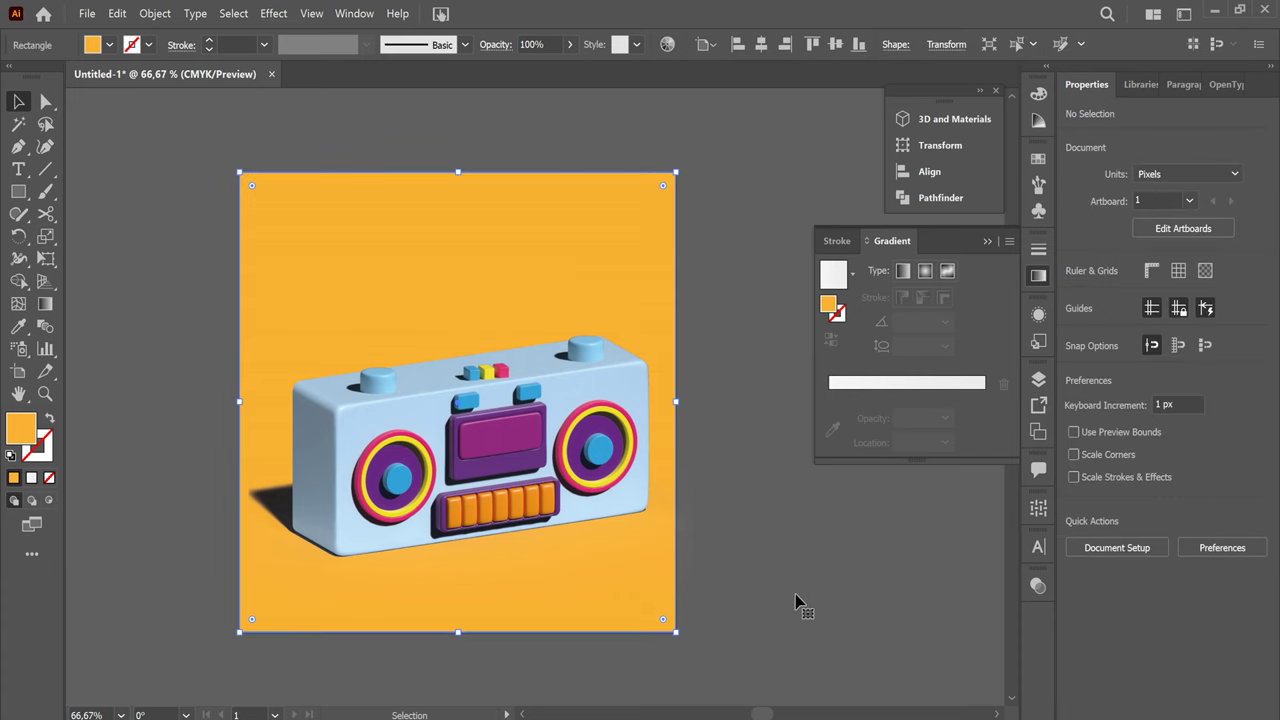
Change the background square's fill to light lilac #d394ff
{"action": "left_click", "coordinate": [110, 45]}
{"action": "double_click", "coordinate": [24, 438]}
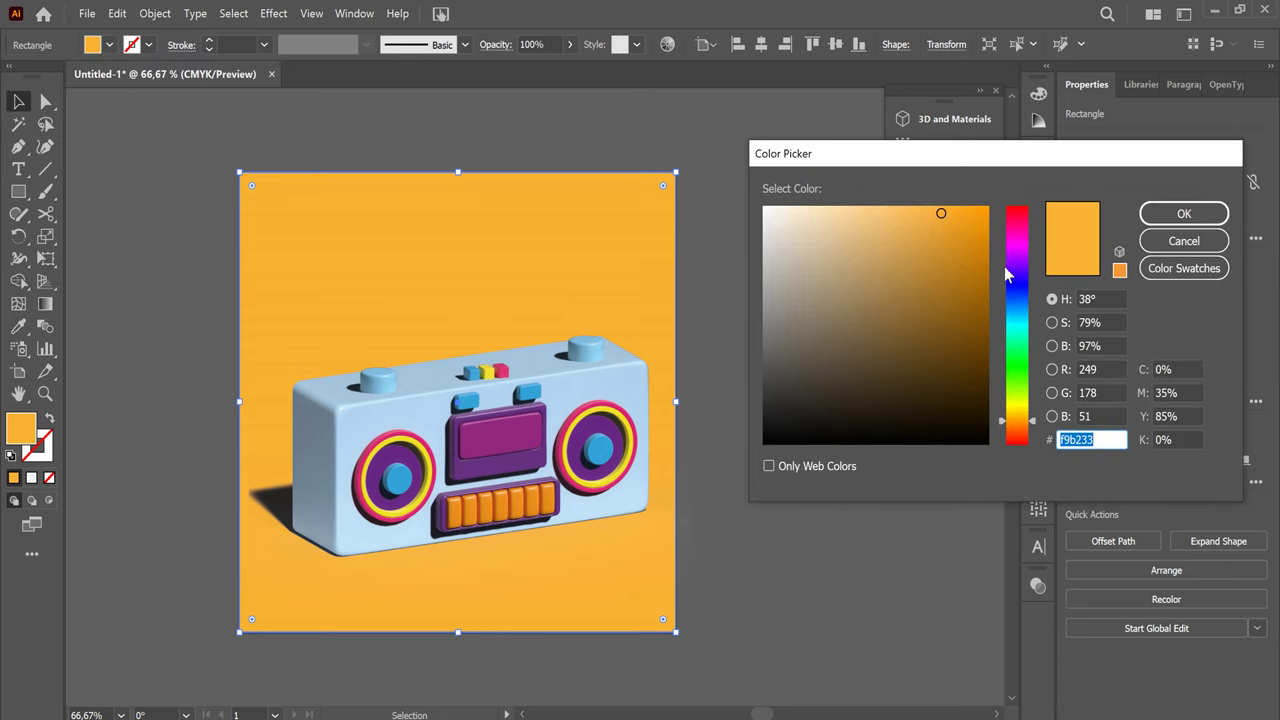
{"action": "left_click", "coordinate": [1016, 264]}
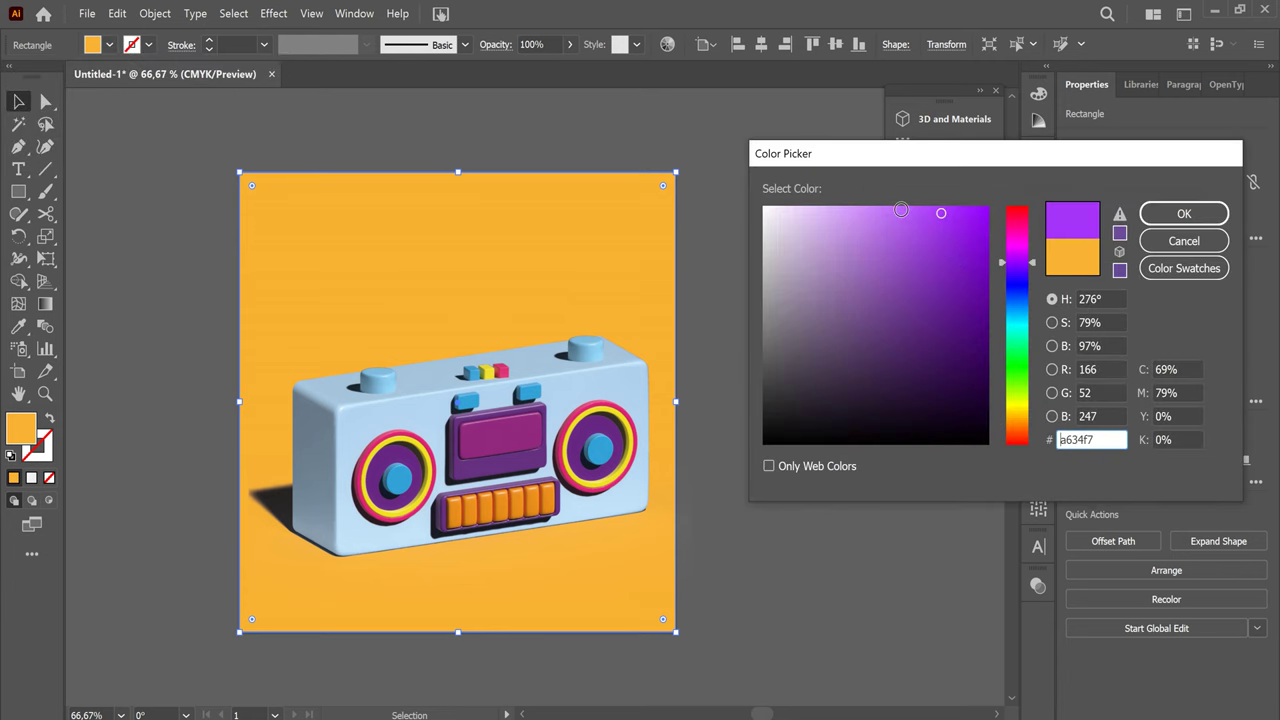
{"action": "left_click_drag", "start_coordinate": [881, 208], "coordinate": [847, 205]}
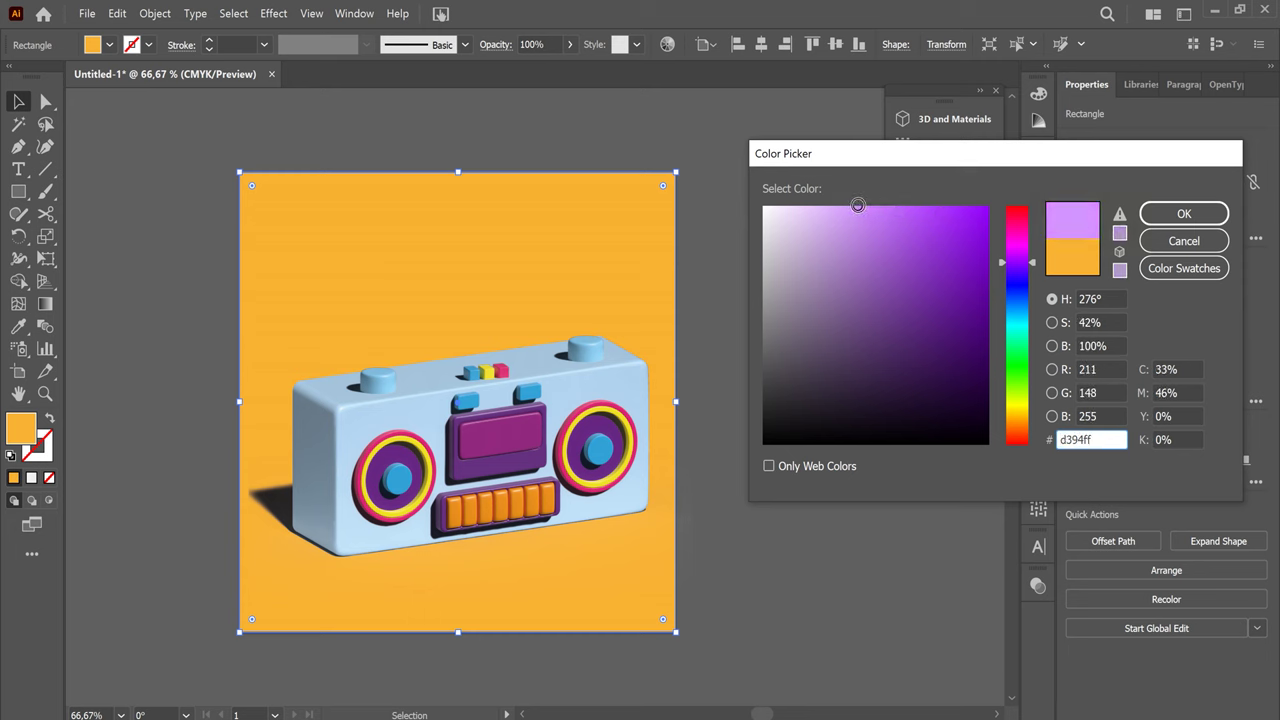
{"action": "left_click", "coordinate": [1184, 214]}
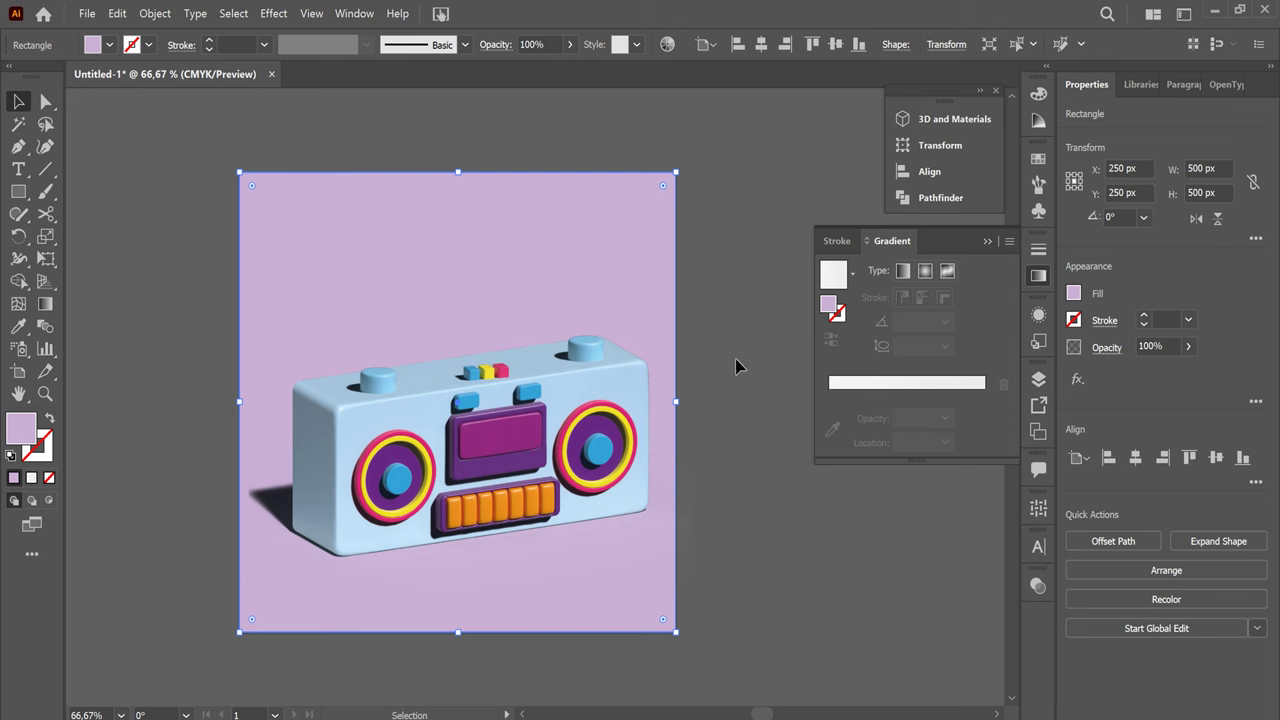
Apply a linear gradient with a light blue left stop and a pink right stop
{"action": "left_click", "coordinate": [903, 272]}
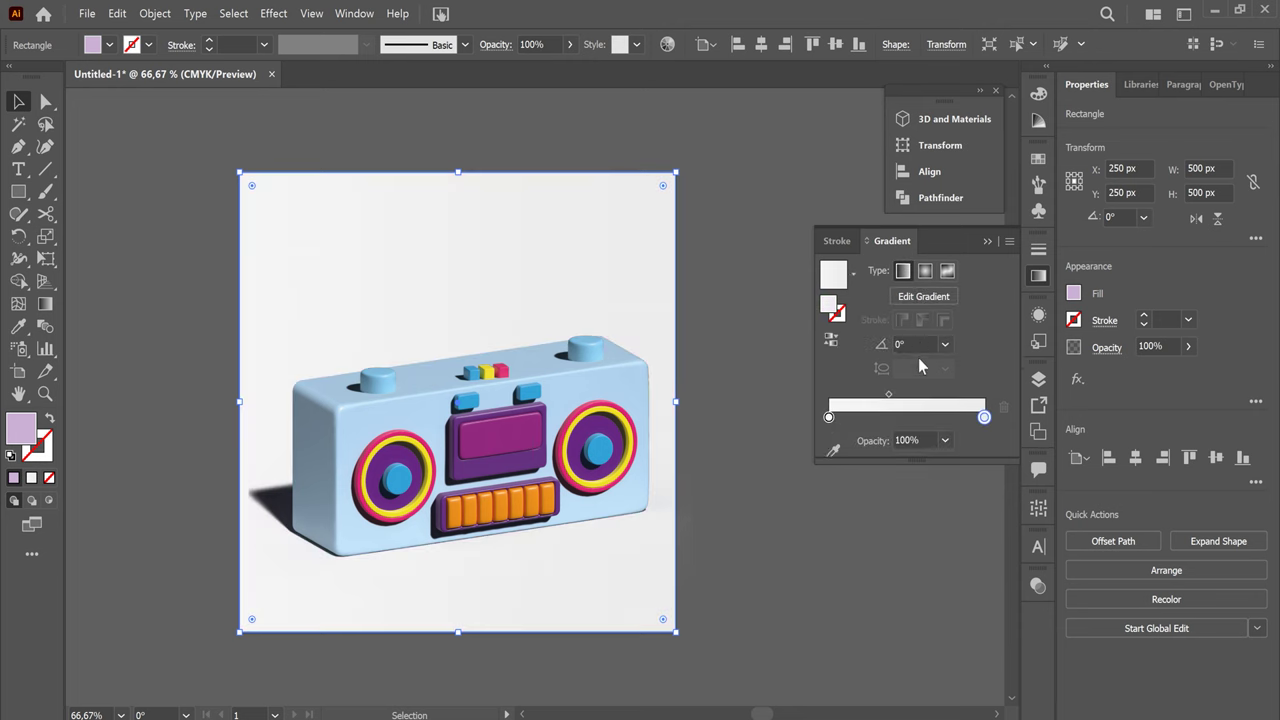
{"action": "left_click", "coordinate": [828, 418]}
{"action": "double_click", "coordinate": [828, 418]}
{"action": "left_click", "coordinate": [755, 482]}
{"action": "left_click_drag", "start_coordinate": [847, 488], "coordinate": [858, 488]}
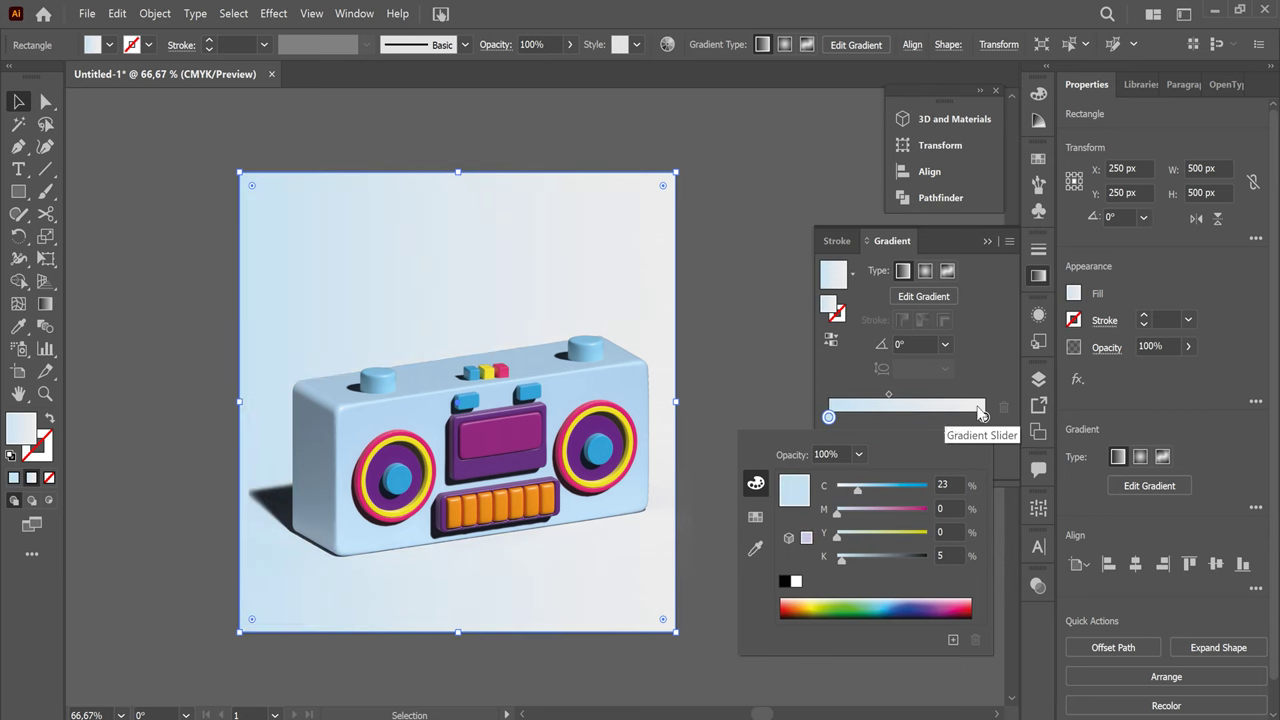
{"action": "key", "text": "Escape"}
{"action": "double_click", "coordinate": [984, 417]}
{"action": "left_click_drag", "start_coordinate": [848, 513], "coordinate": [868, 512]}
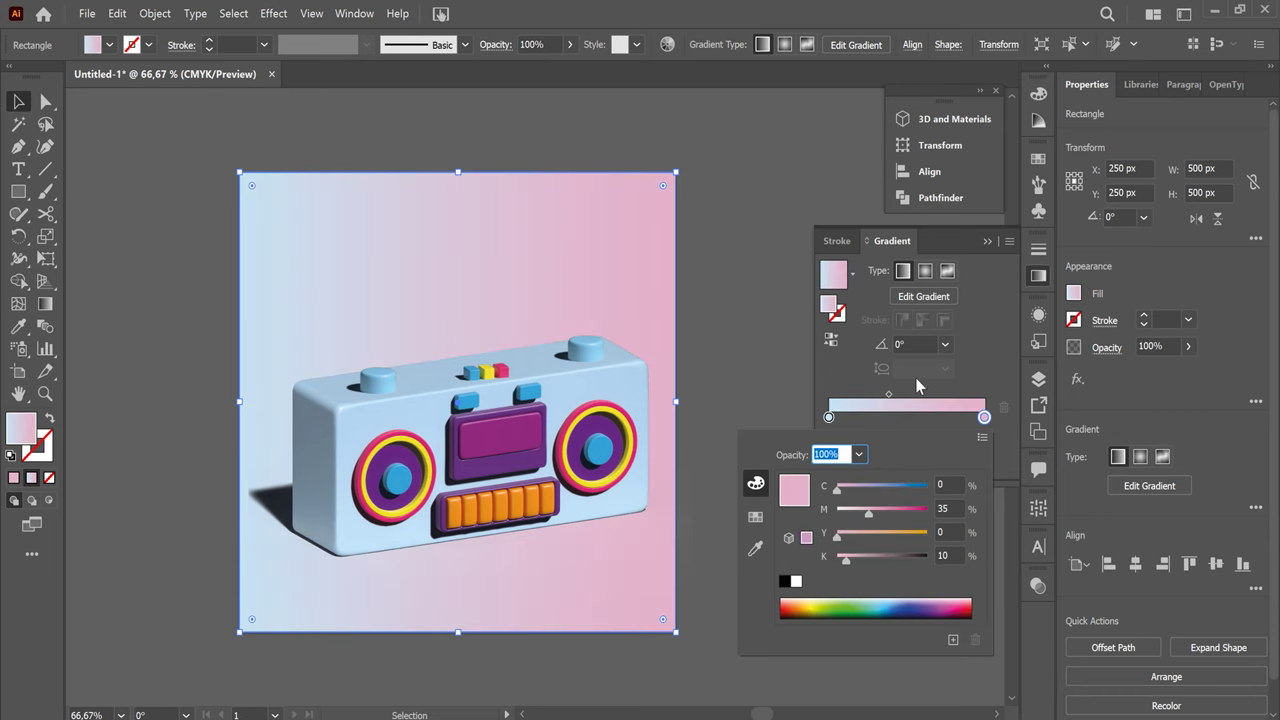
{"action": "key", "text": "Escape"}
Set the gradient angle to 90° and turn the blue bottom stop pale green
{"action": "left_click", "coordinate": [876, 343]}
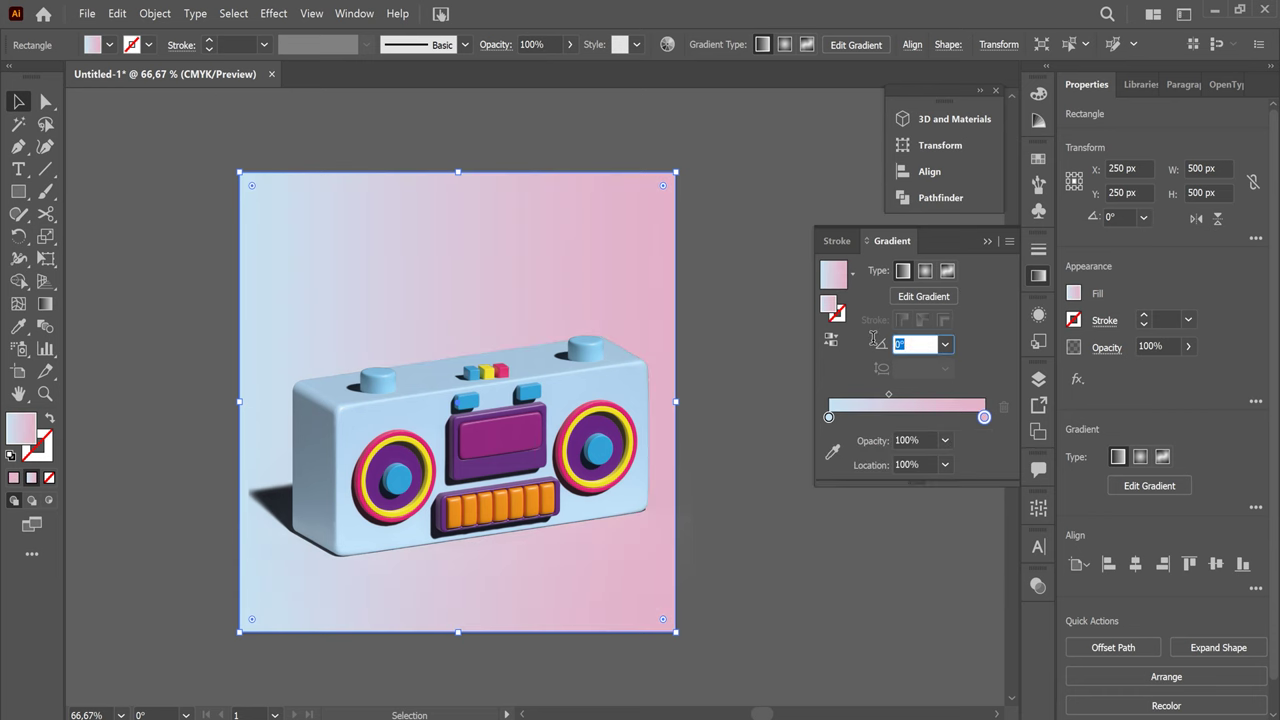
{"action": "type", "text": "90"}
{"action": "key", "text": "Return"}
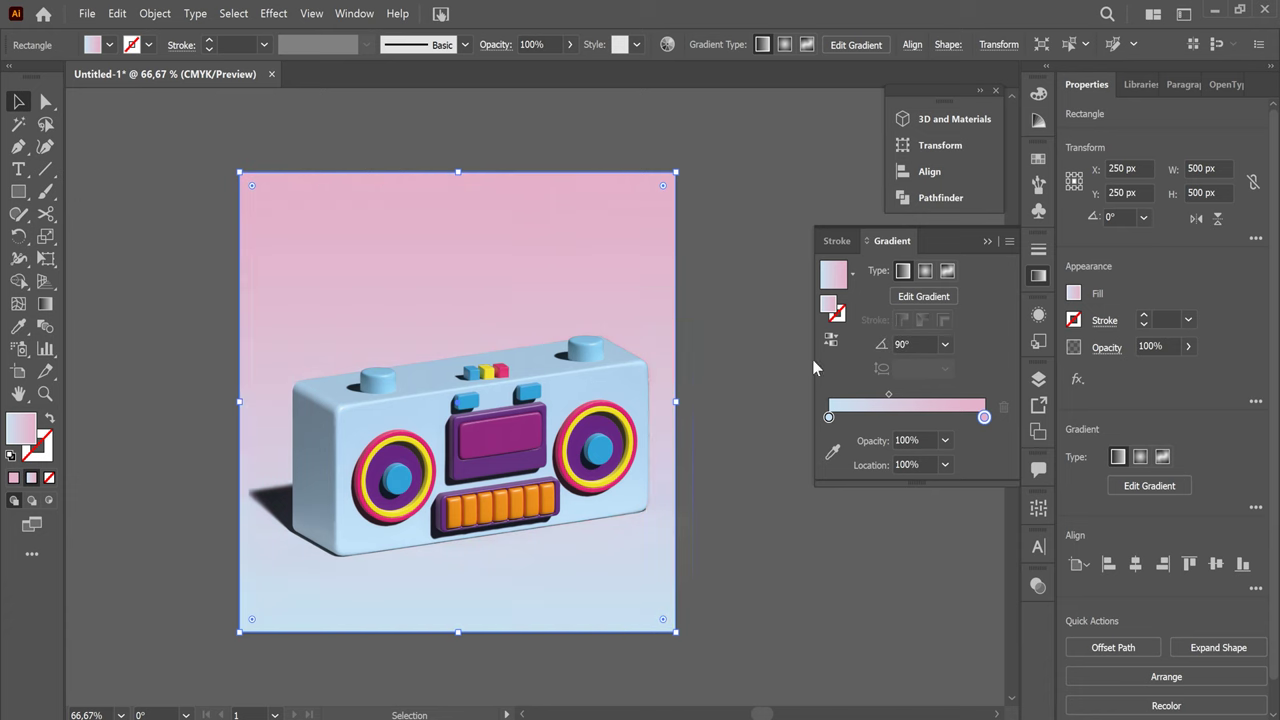
{"action": "left_click", "coordinate": [829, 418]}
{"action": "double_click", "coordinate": [829, 417]}
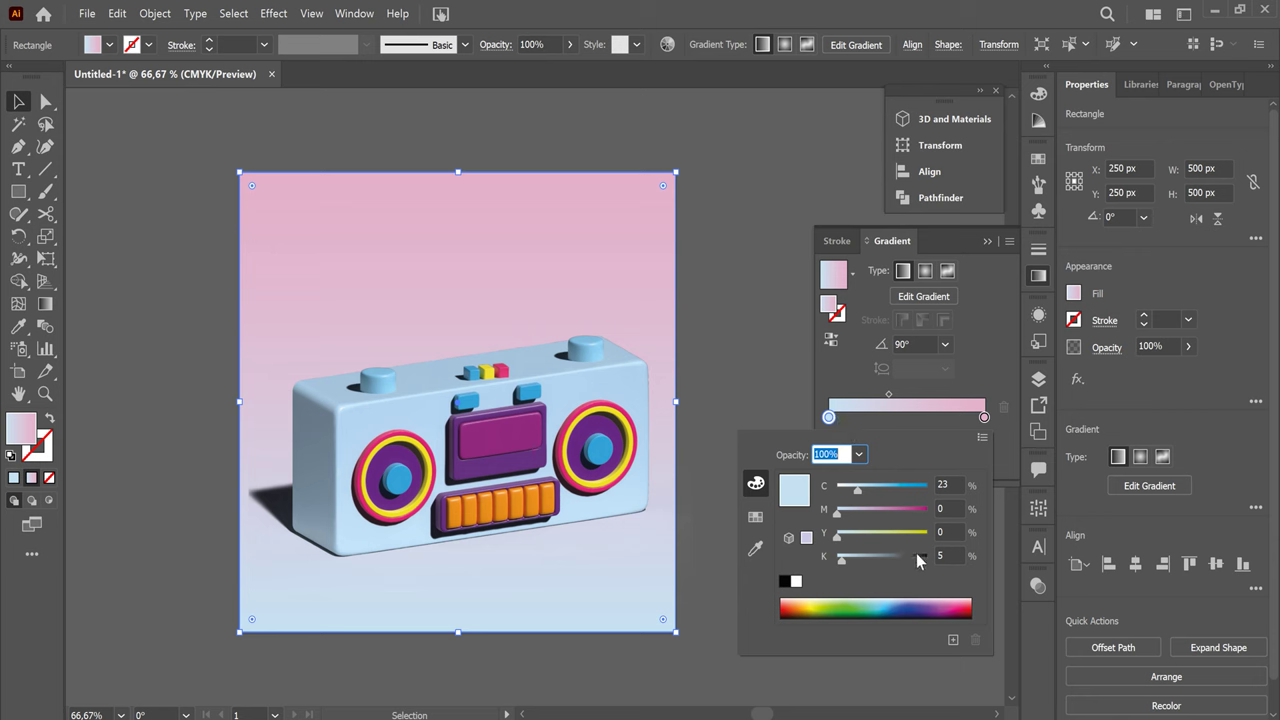
{"action": "left_click_drag", "start_coordinate": [853, 540], "coordinate": [868, 540]}
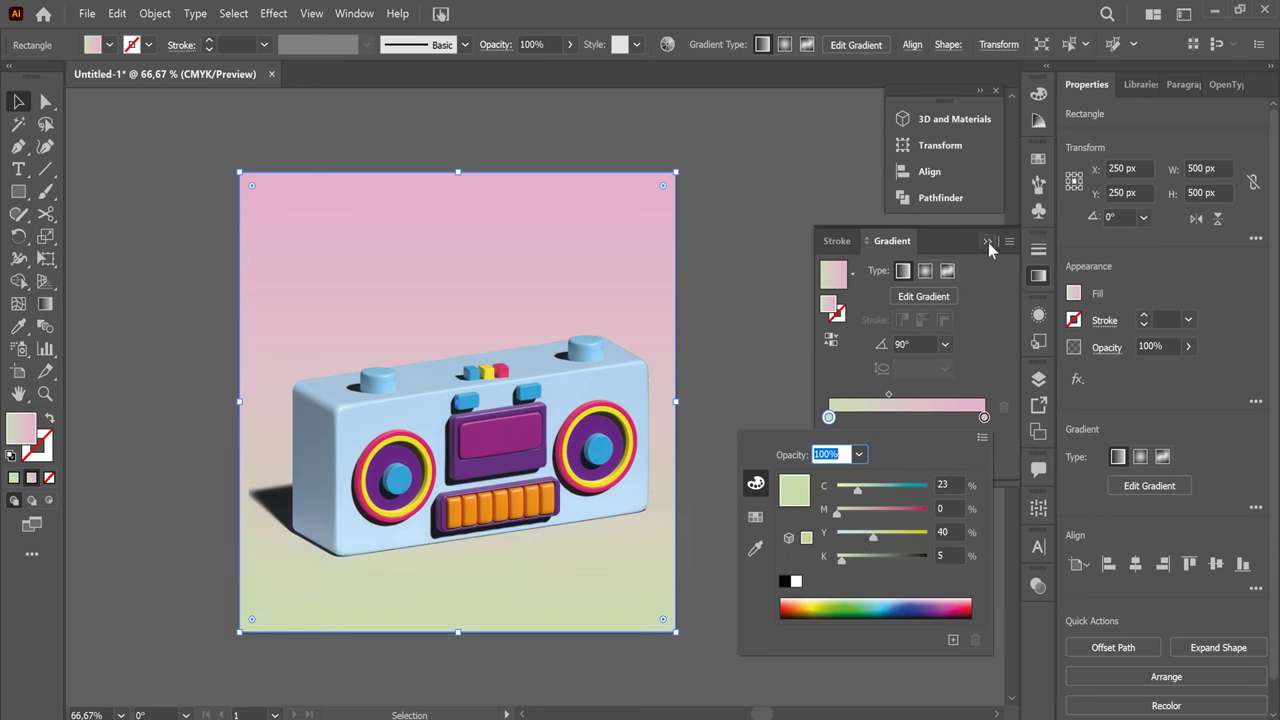
{"action": "key", "text": "Escape"}
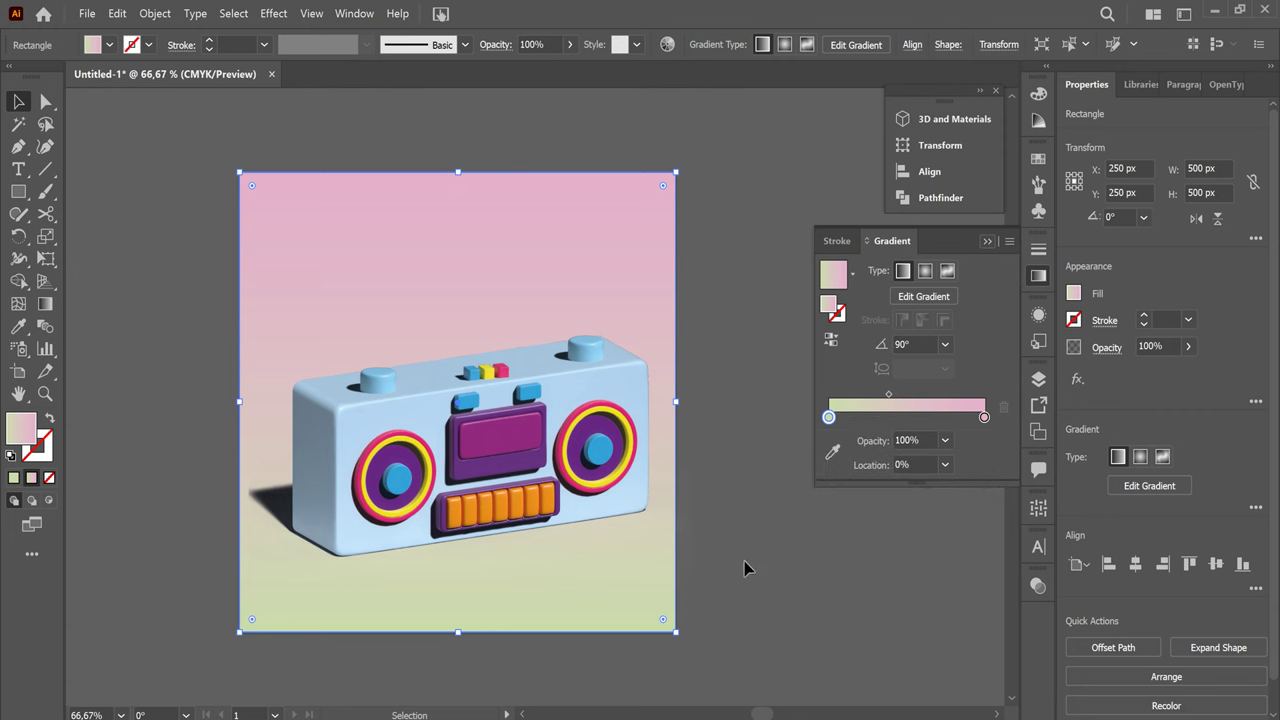
{"action": "left_click", "coordinate": [740, 553]}
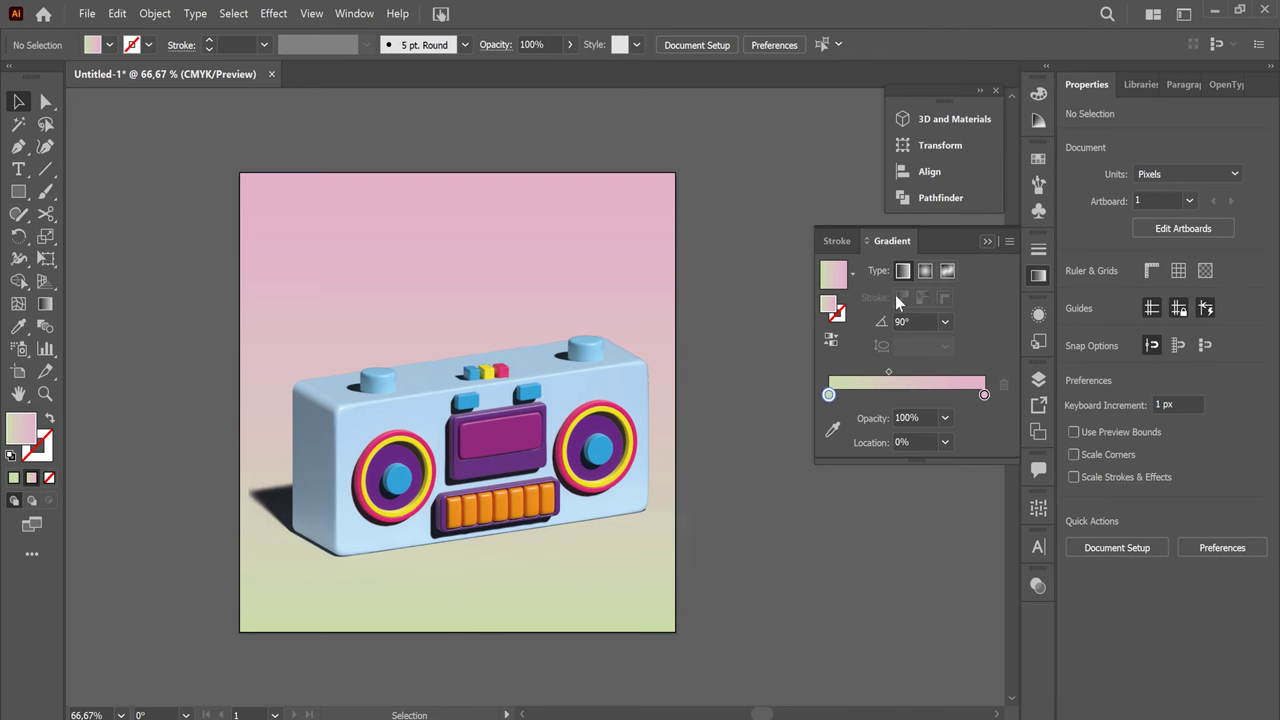
Replace the background square's gradient with the flat lime-green swatch
{"action": "left_click", "coordinate": [987, 242]}
{"action": "left_click_drag", "start_coordinate": [749, 524], "coordinate": [795, 496]}
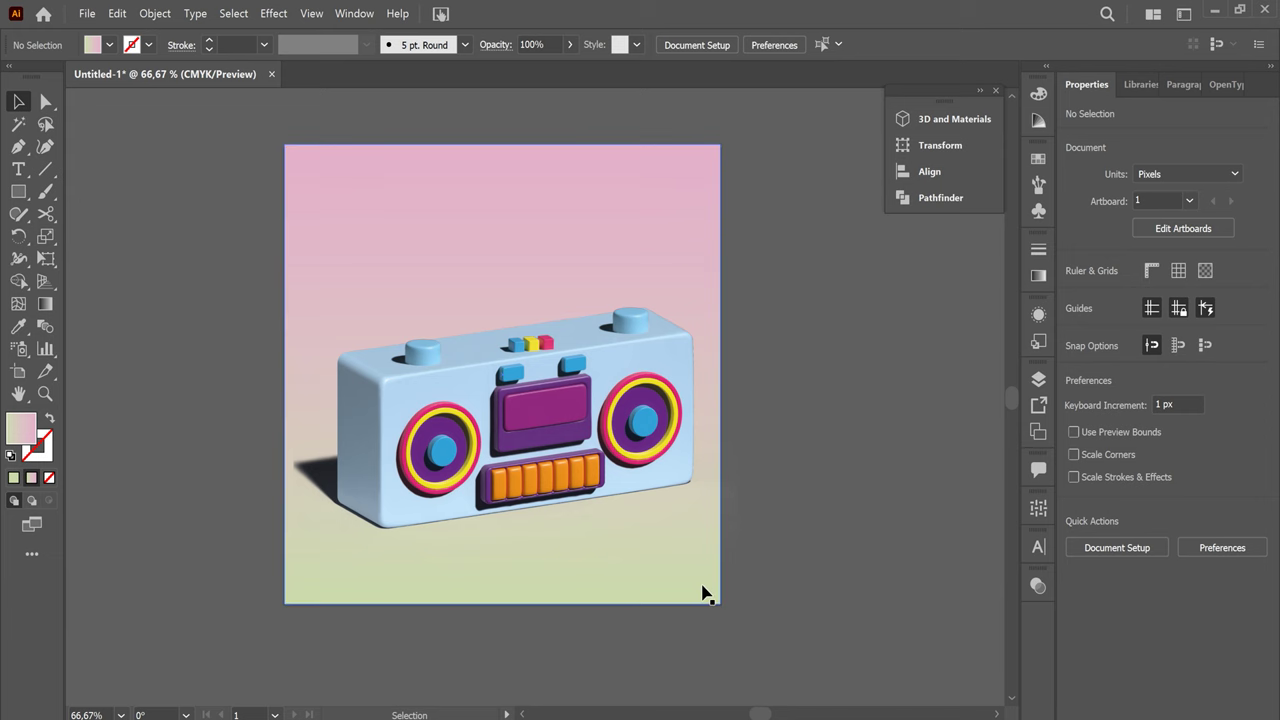
{"action": "left_click", "coordinate": [728, 570]}
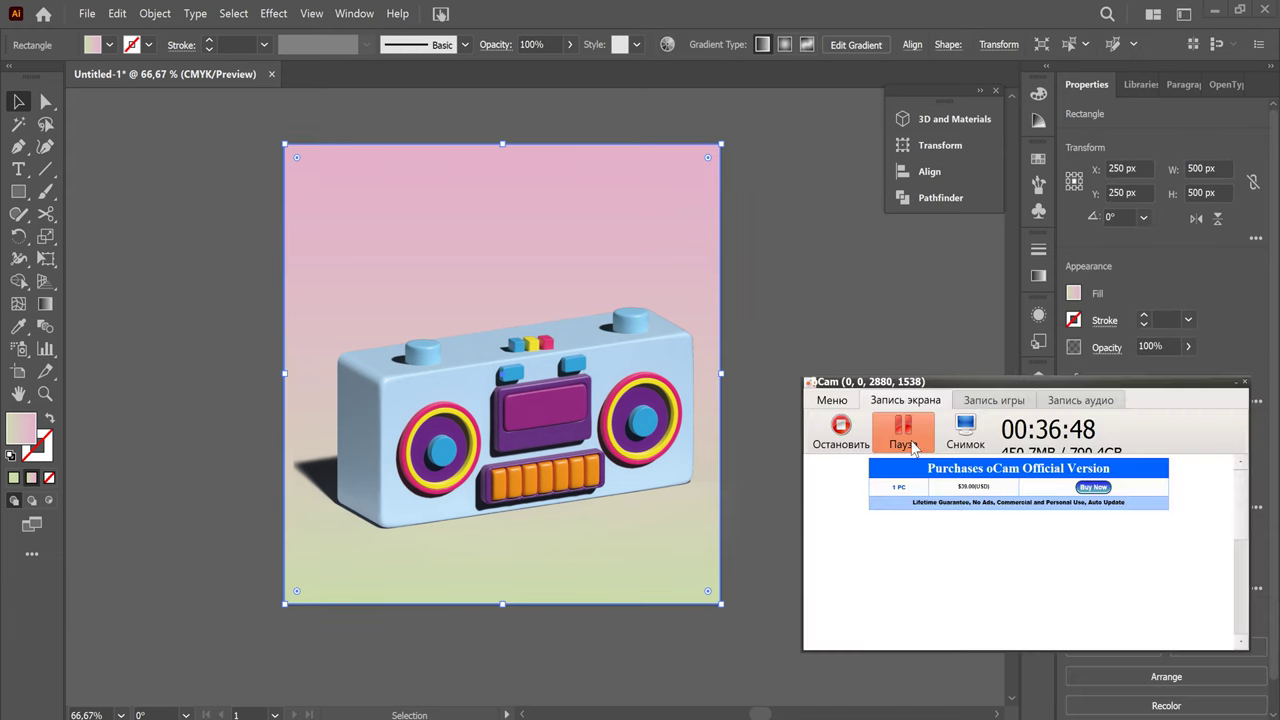
{"action": "left_click", "coordinate": [1243, 382]}
{"action": "left_click", "coordinate": [1039, 160]}
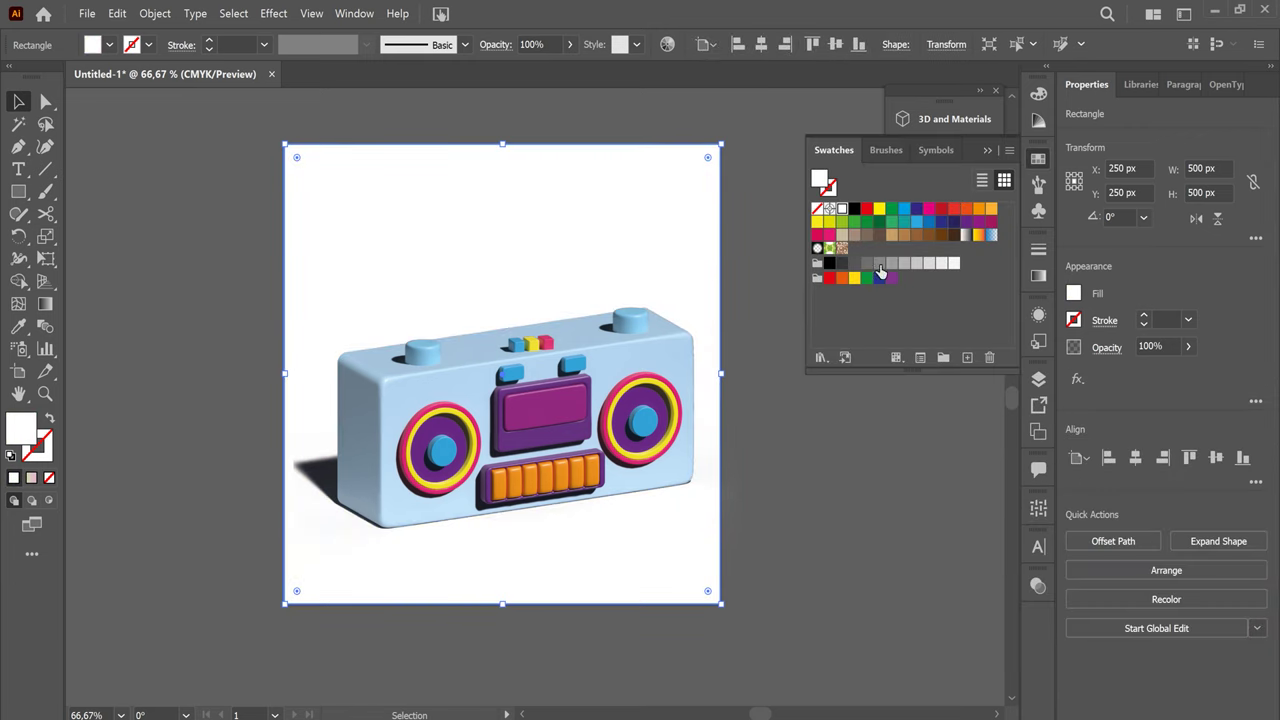
{"action": "left_click", "coordinate": [843, 224]}
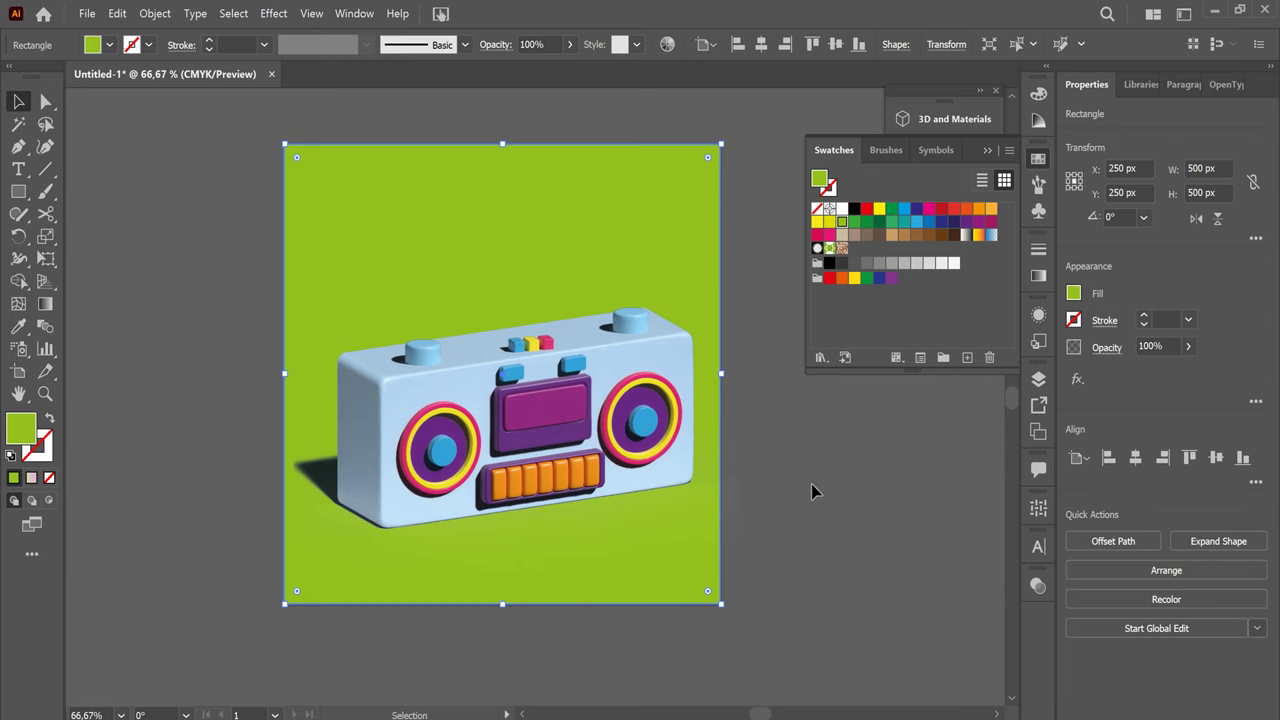
{"action": "left_click", "coordinate": [790, 512]}
{"action": "left_click", "coordinate": [990, 148]}
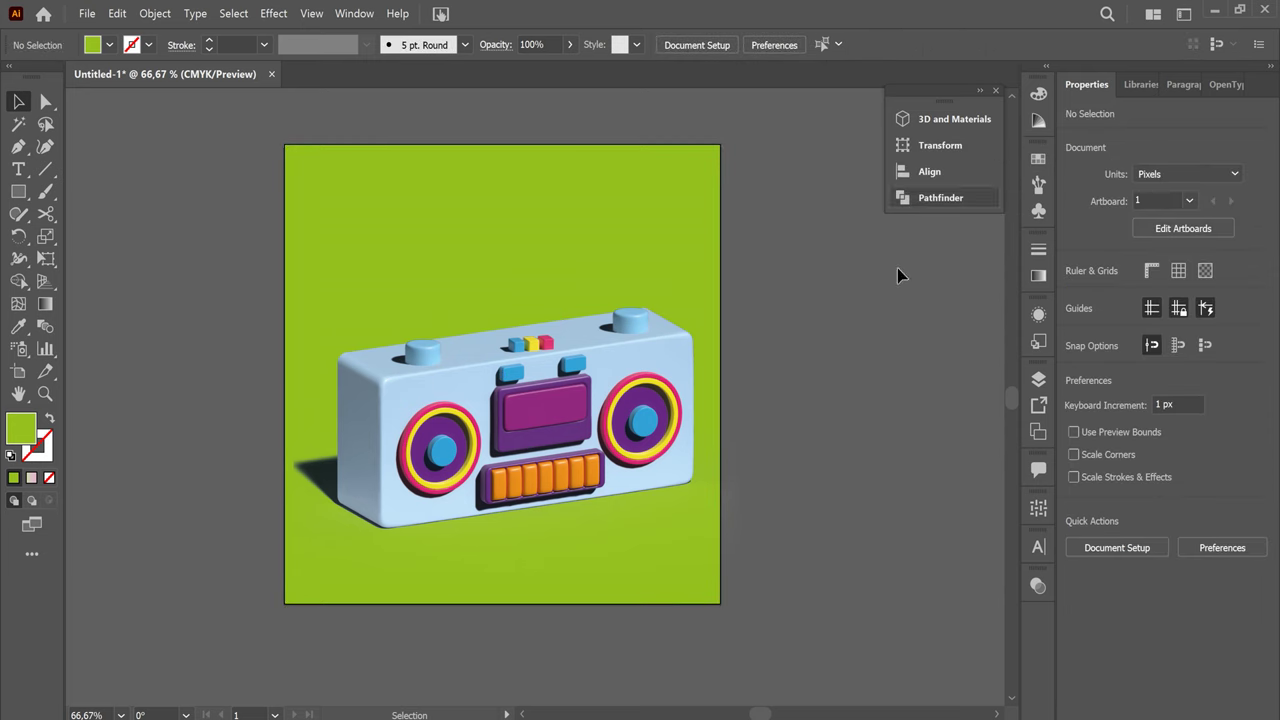
Zoom out to 50%, then back in to 100% framed on the lime-green boombox
{"action": "key", "text": "ctrl+minus"}
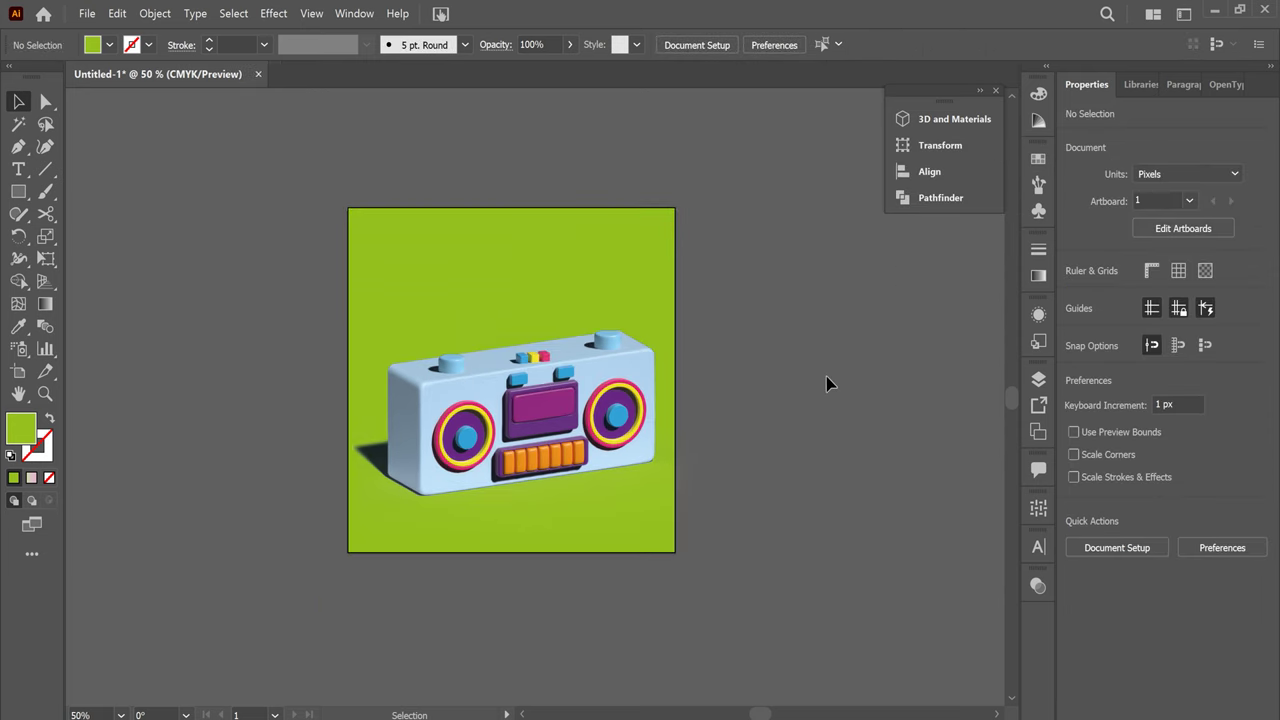
{"action": "left_click_drag", "start_coordinate": [795, 420], "coordinate": [760, 460]}
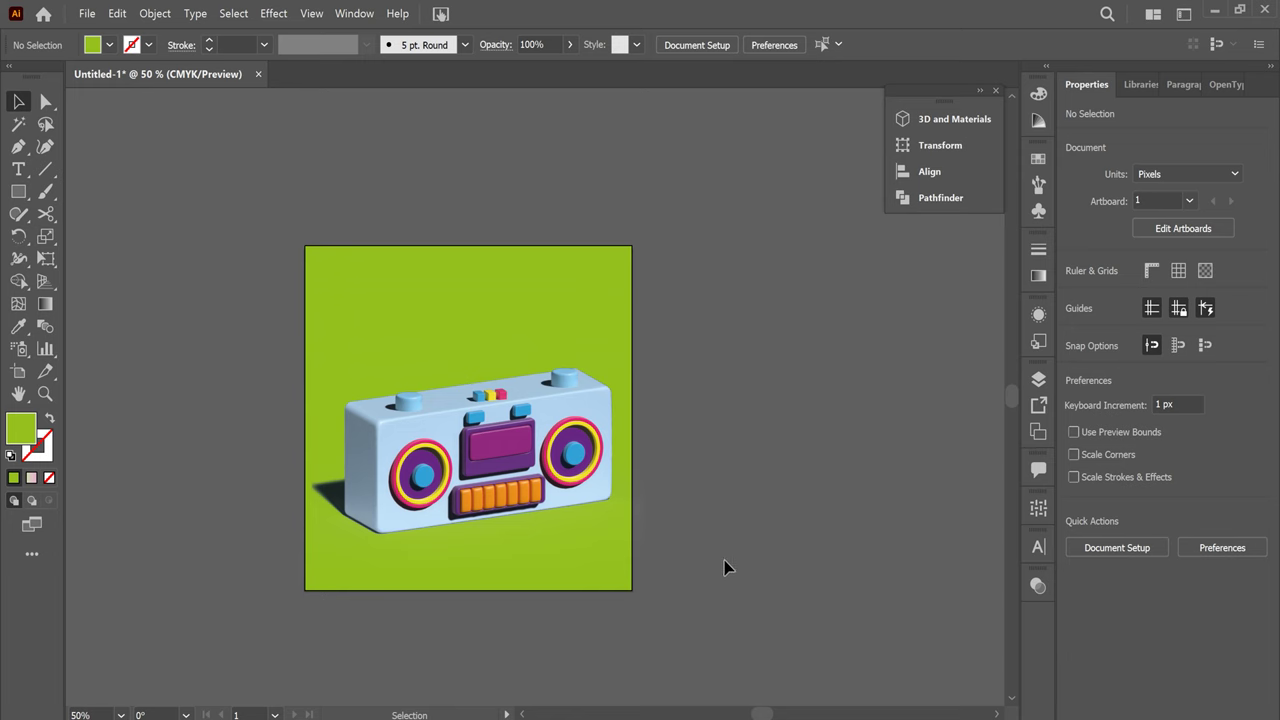
{"action": "key", "text": "ctrl+plus"}
{"action": "key", "text": "ctrl+plus"}
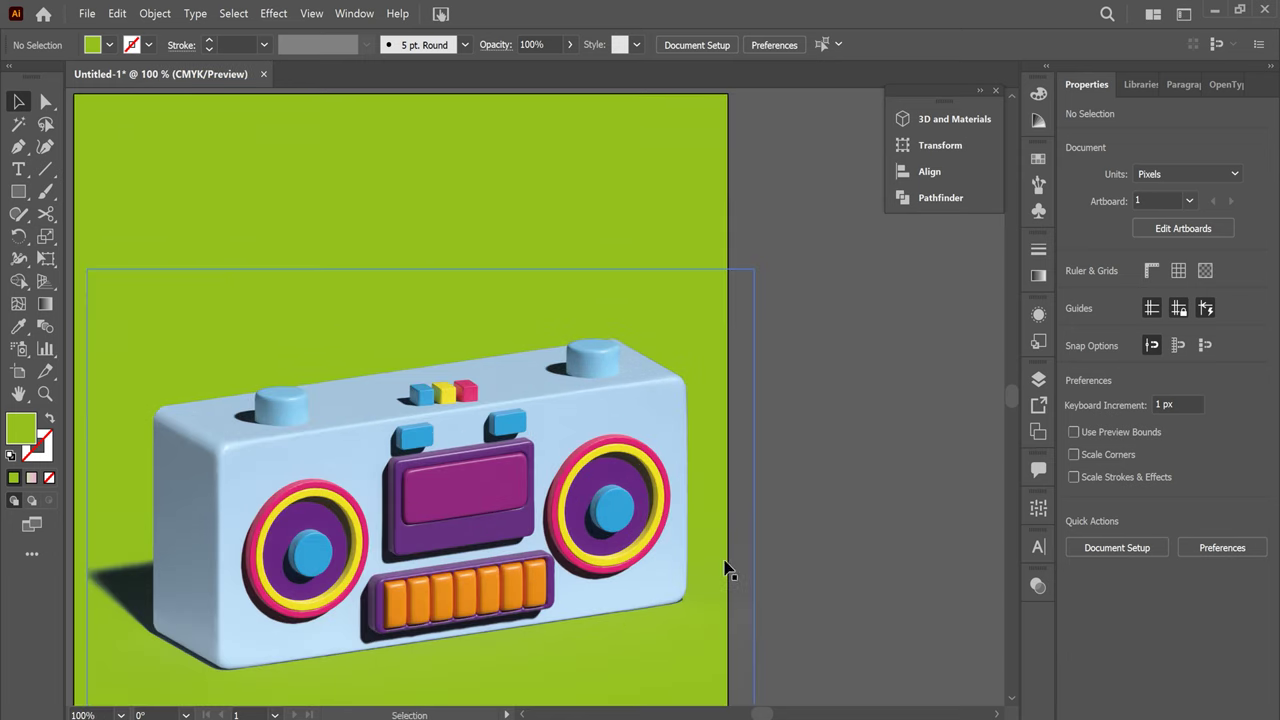
{"action": "mouse_move", "coordinate": [620, 543]}
{"action": "left_mouse_down"}
{"action": "mouse_move", "coordinate": [773, 478]}
{"action": "mouse_move", "coordinate": [751, 540]}
{"action": "mouse_move", "coordinate": [728, 543]}
{"action": "left_mouse_up"}
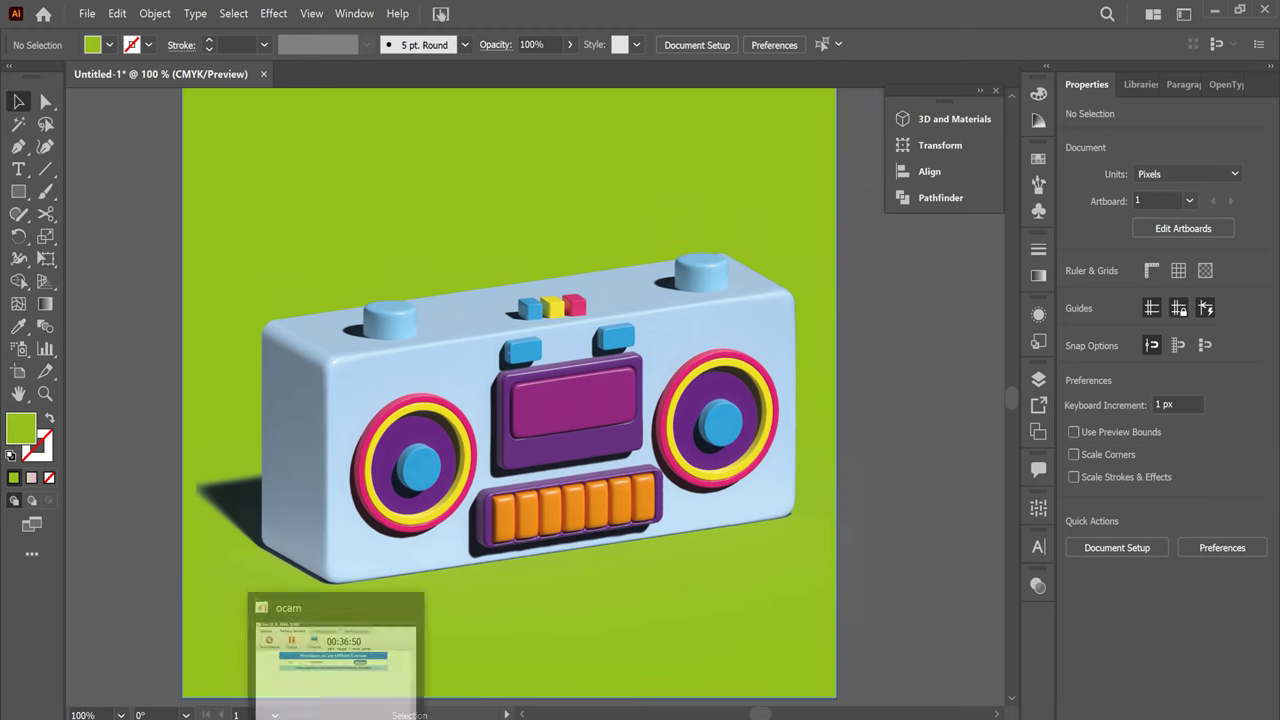
{"action": "left_click", "coordinate": [338, 650]}
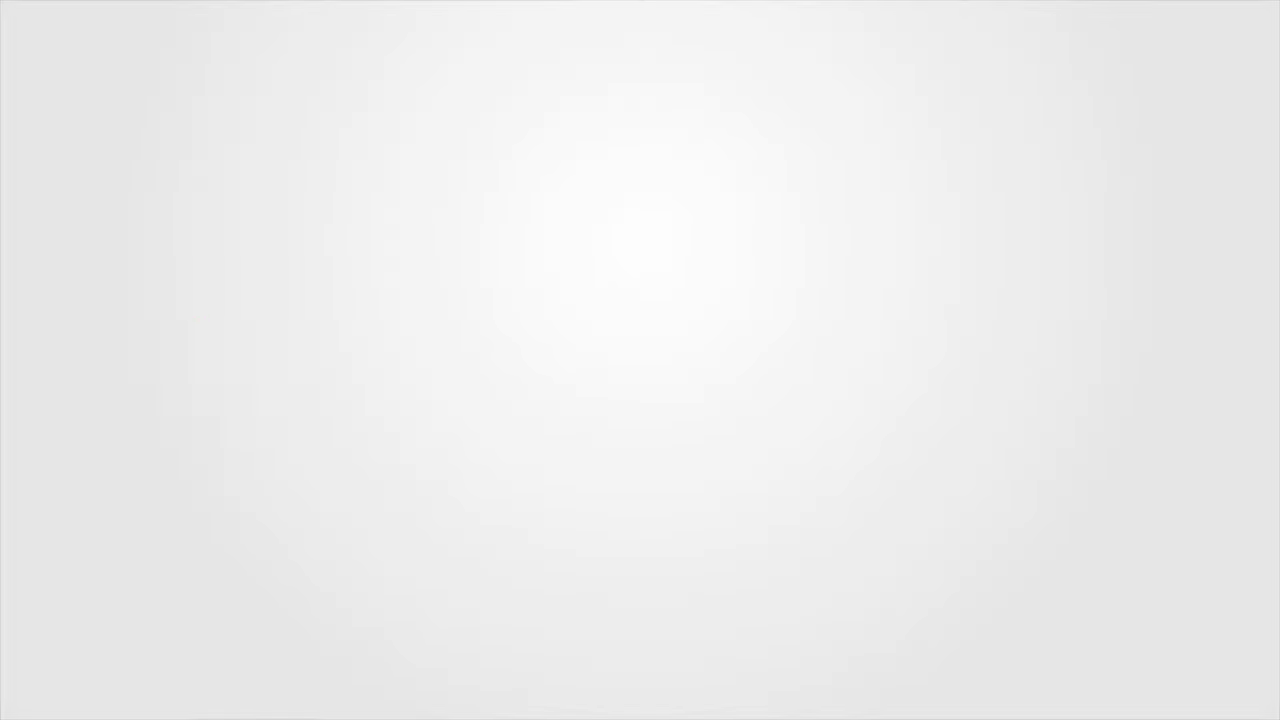